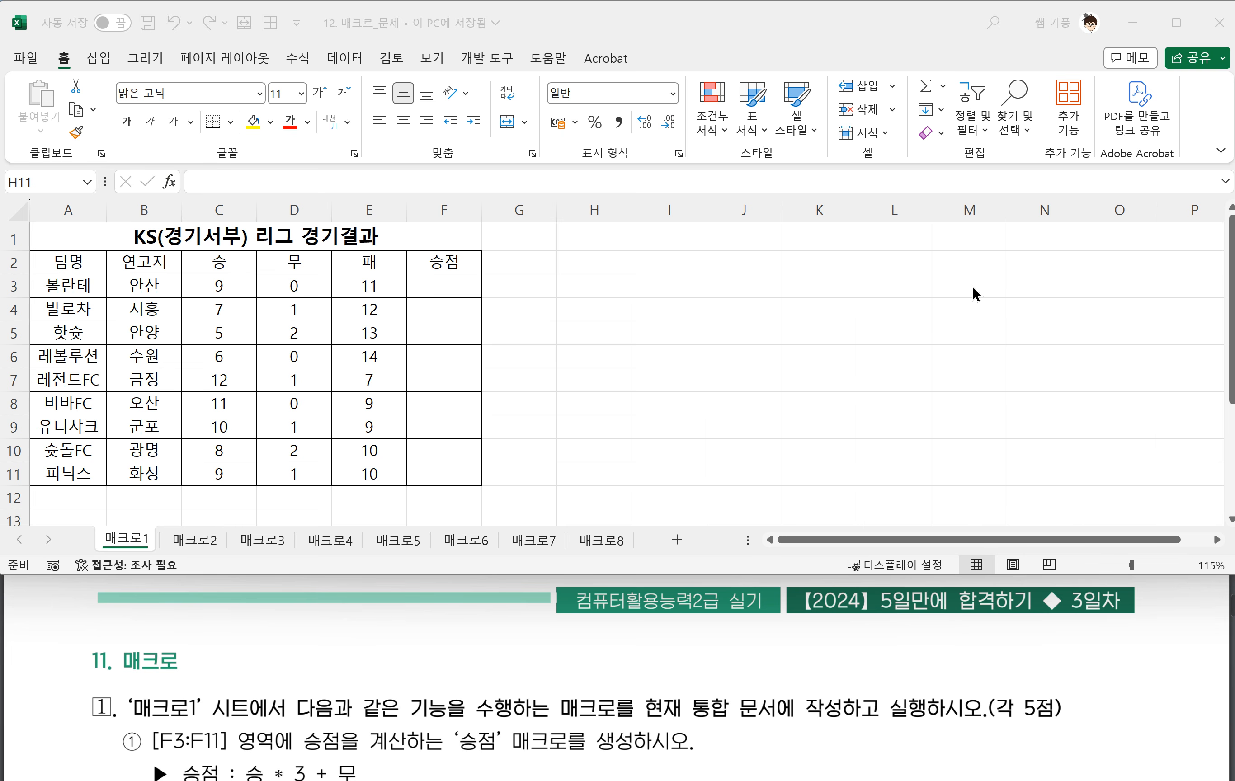
Mark '현재 통합 문서' and the formula '승 * 3 + 무' in the first macro task, and return to the workbook
scroll(243, 699, down, 3)
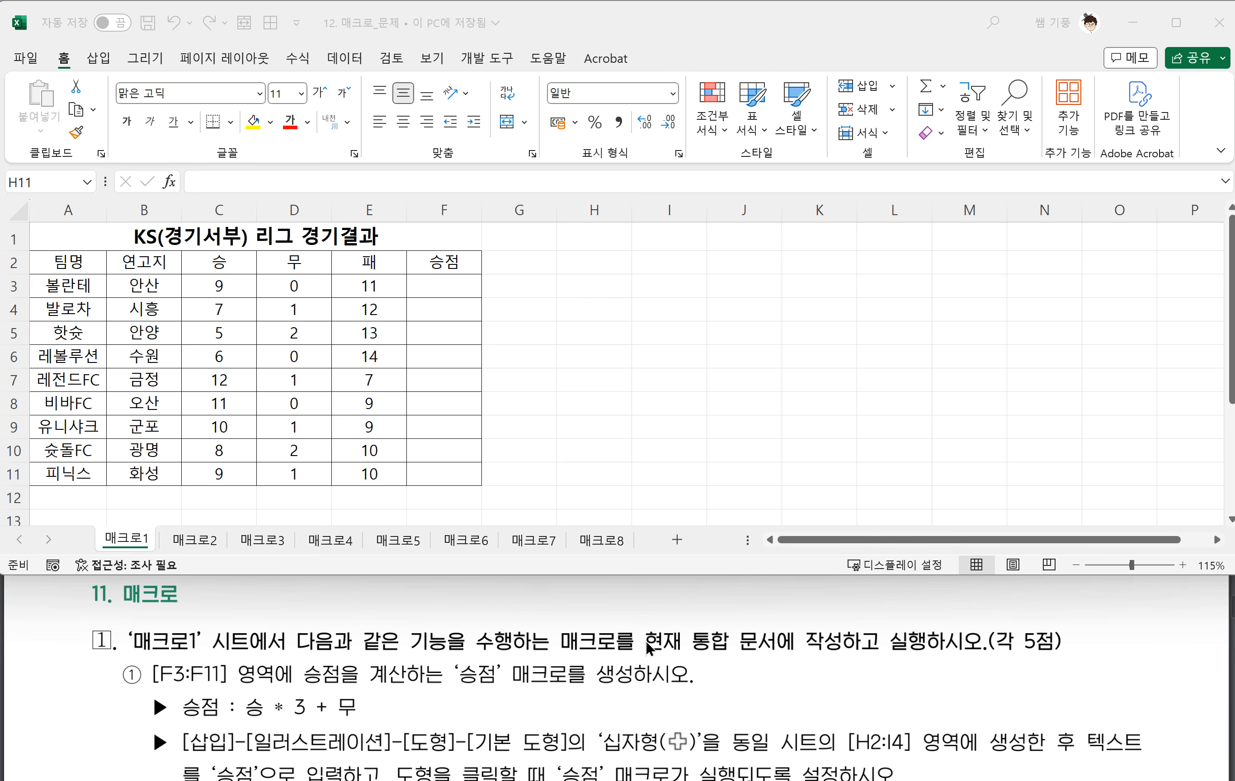
mouse_move(640, 629)
mouse_down()
mouse_move(642, 652)
mouse_move(775, 655)
mouse_move(648, 630)
mouse_up()
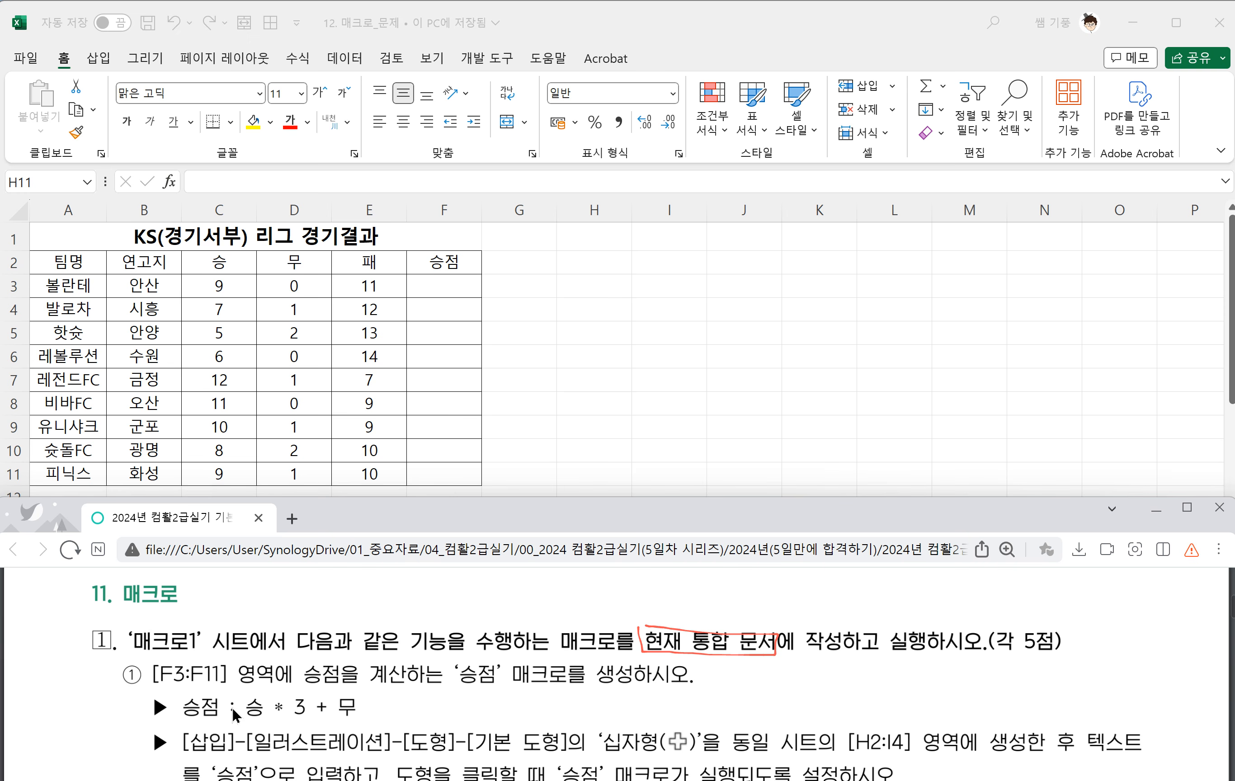
scroll(243, 705, down, 2)
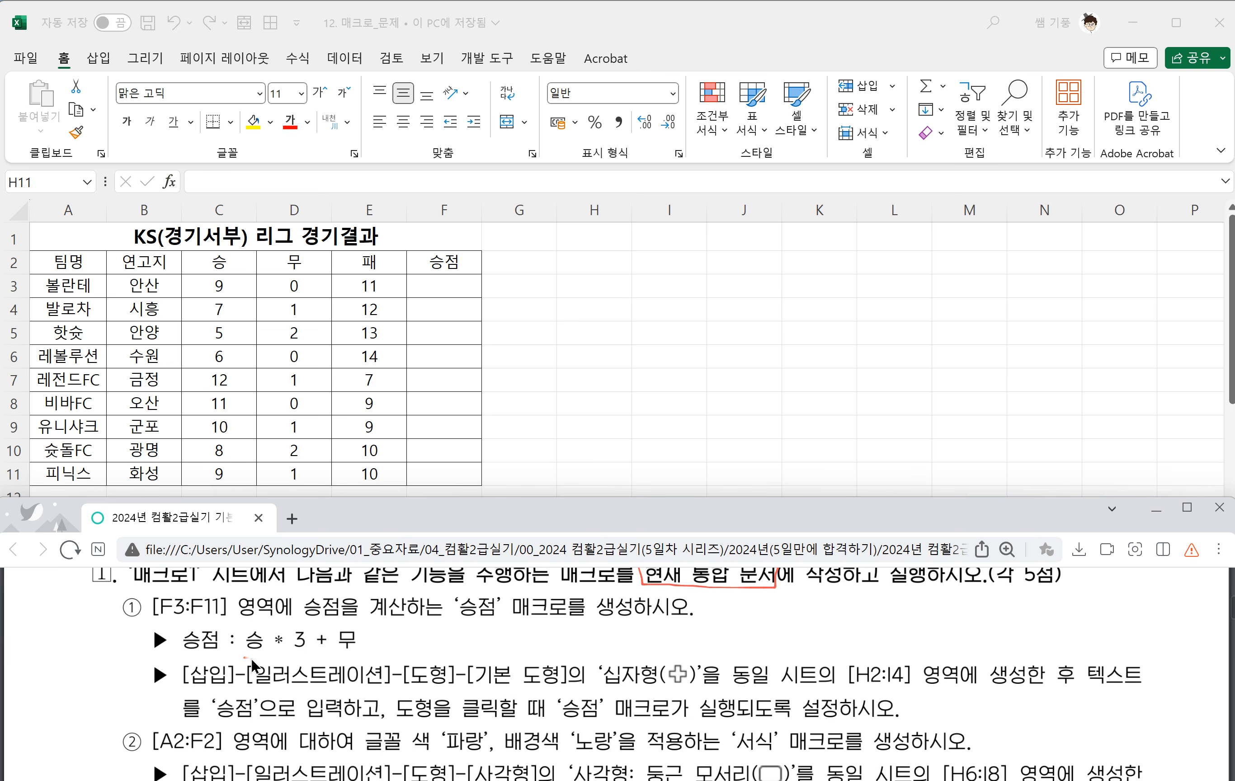
drag(245, 658, 359, 658)
key(alt+Tab)
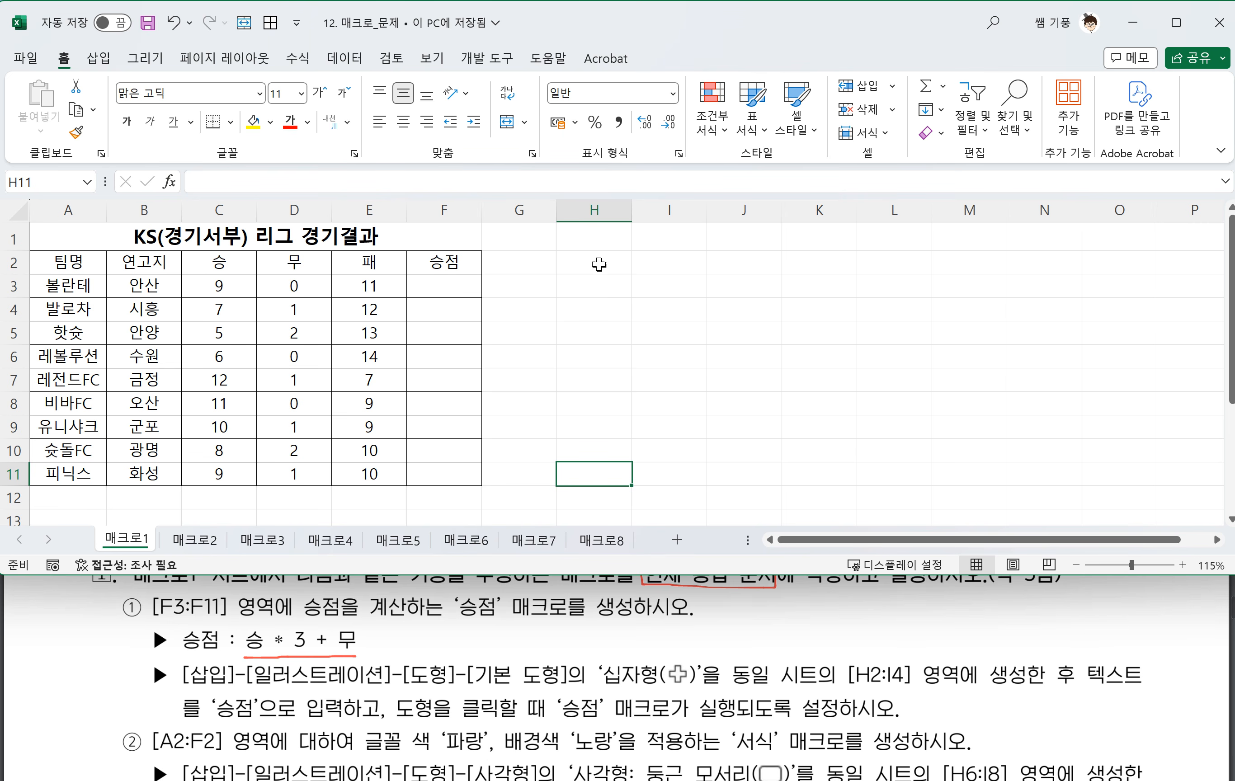
Start recording a macro named 승점 stored in the current workbook
click(498, 55)
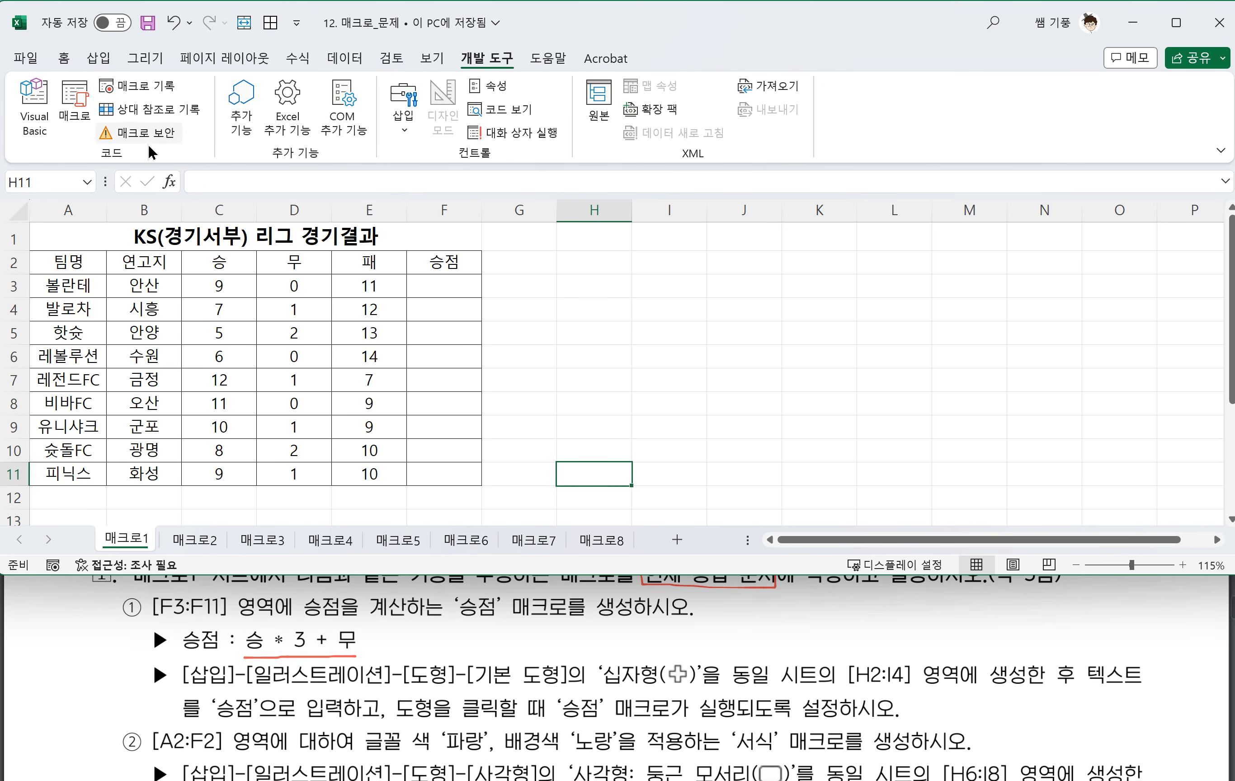
click(139, 80)
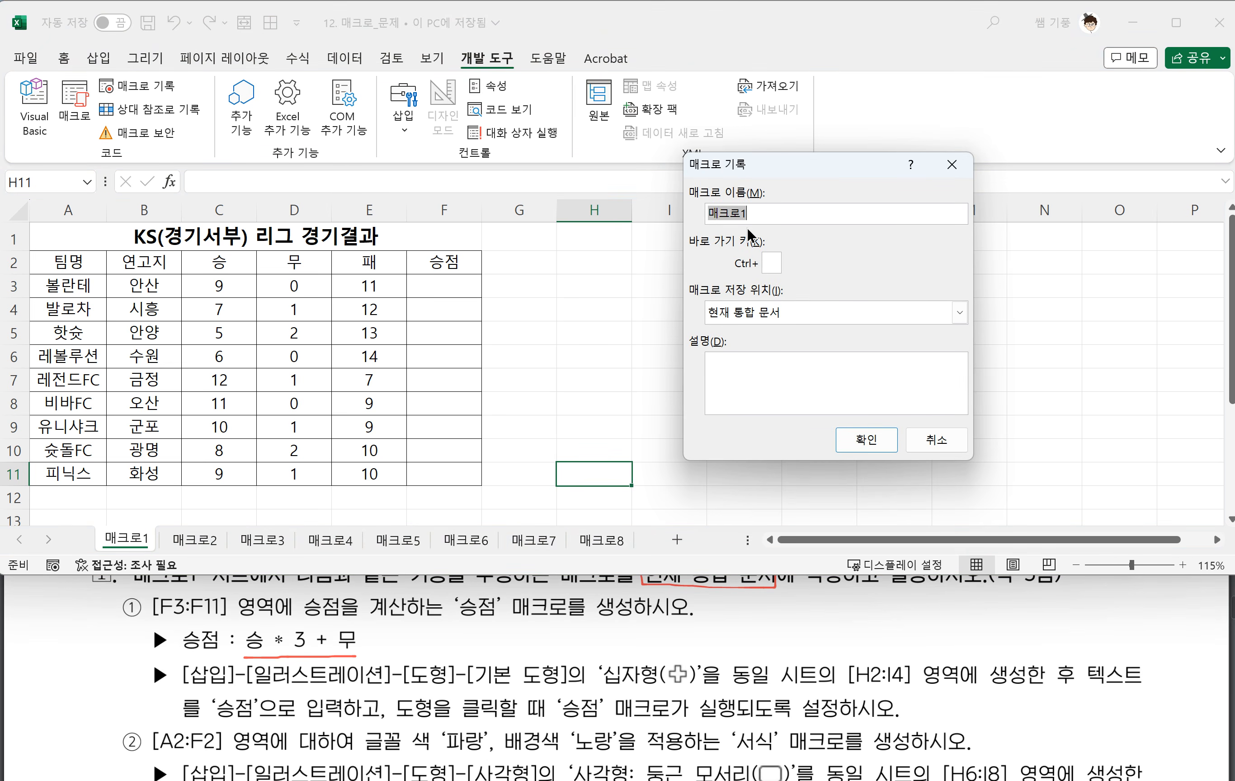
text(승점)
click(867, 440)
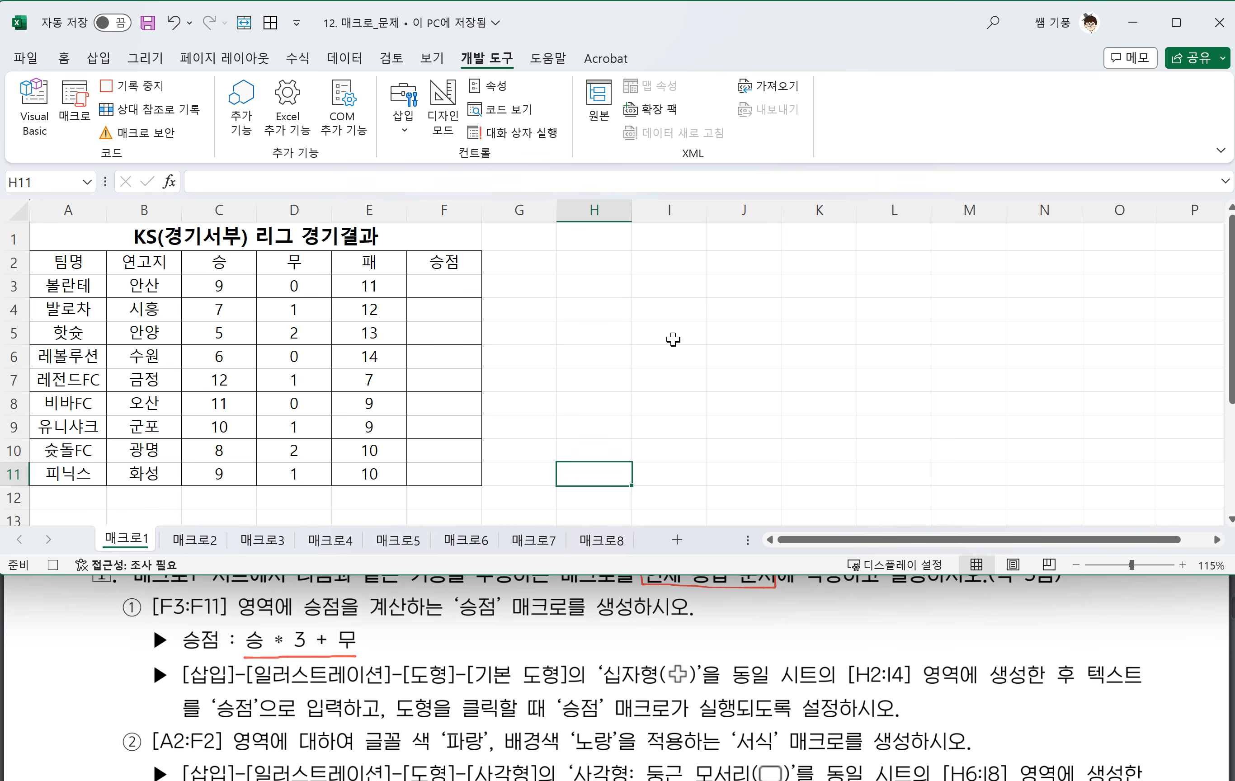
Enter the formula =C3*3+D3 in cell F3 to calculate the first team's points
click(452, 290)
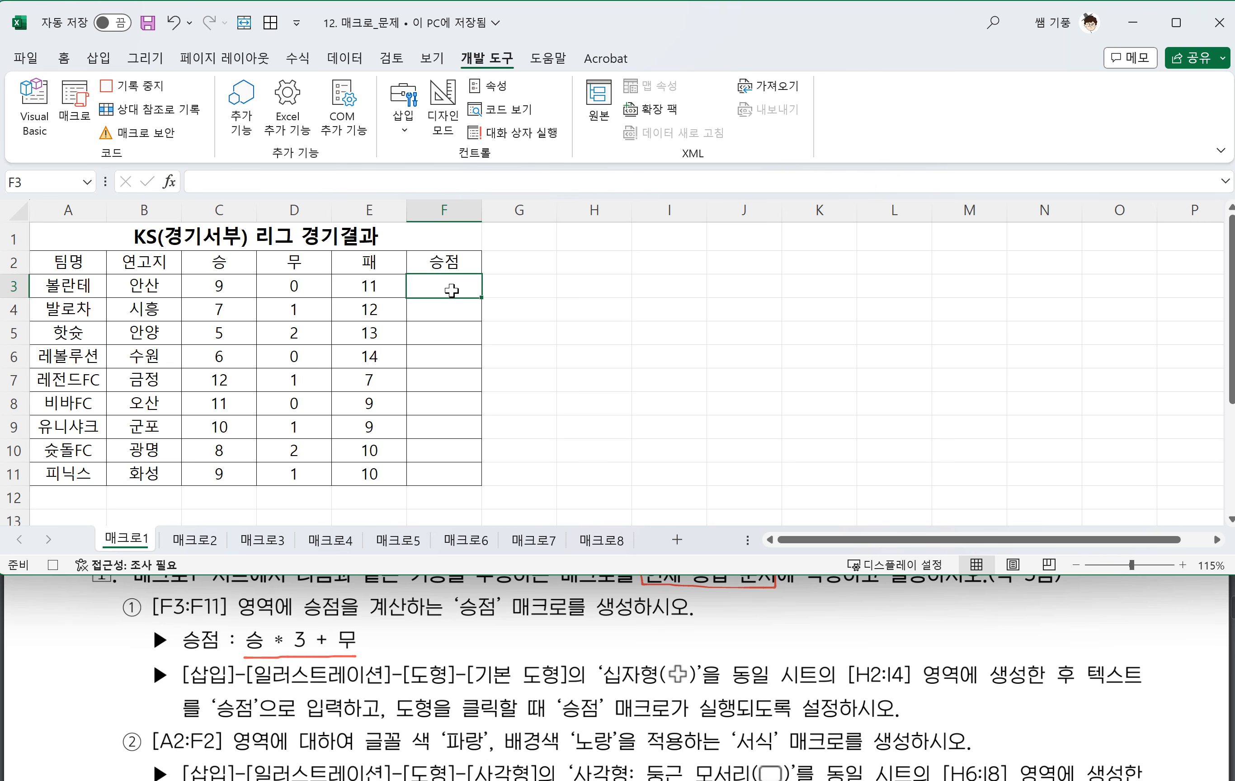
text(=)
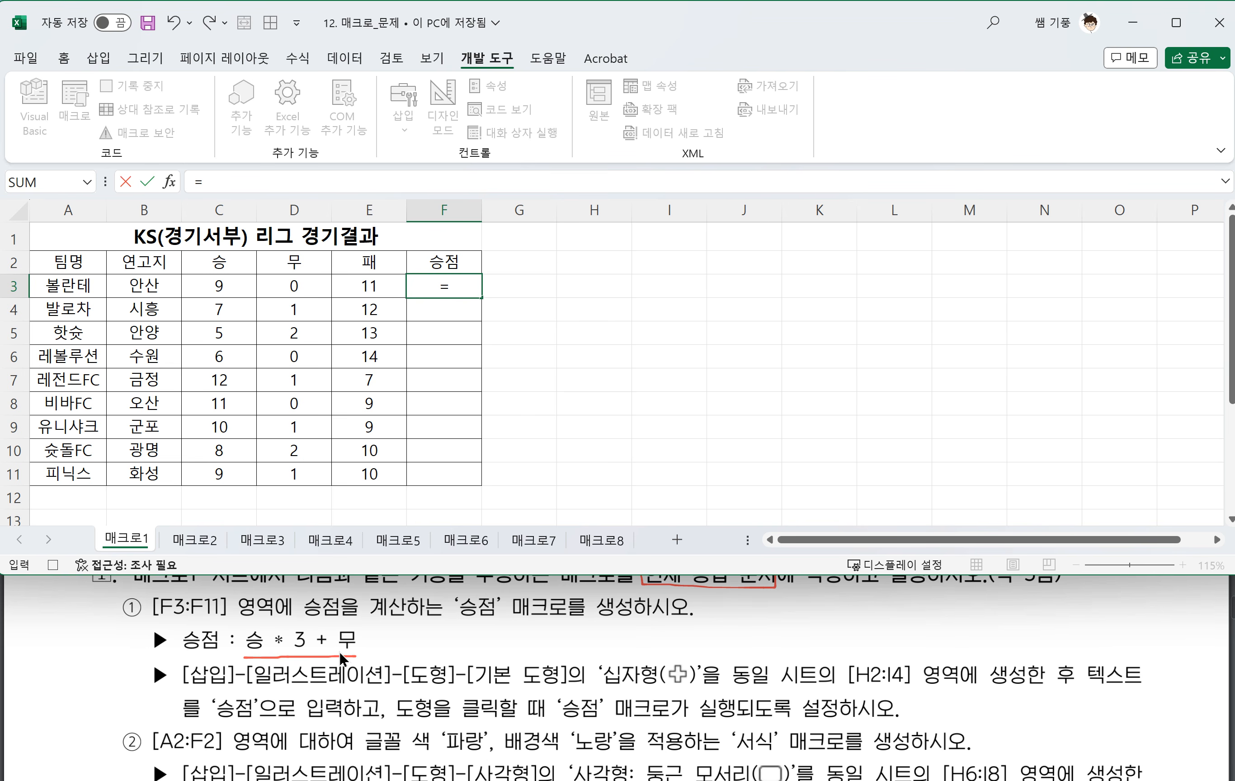
click(220, 287)
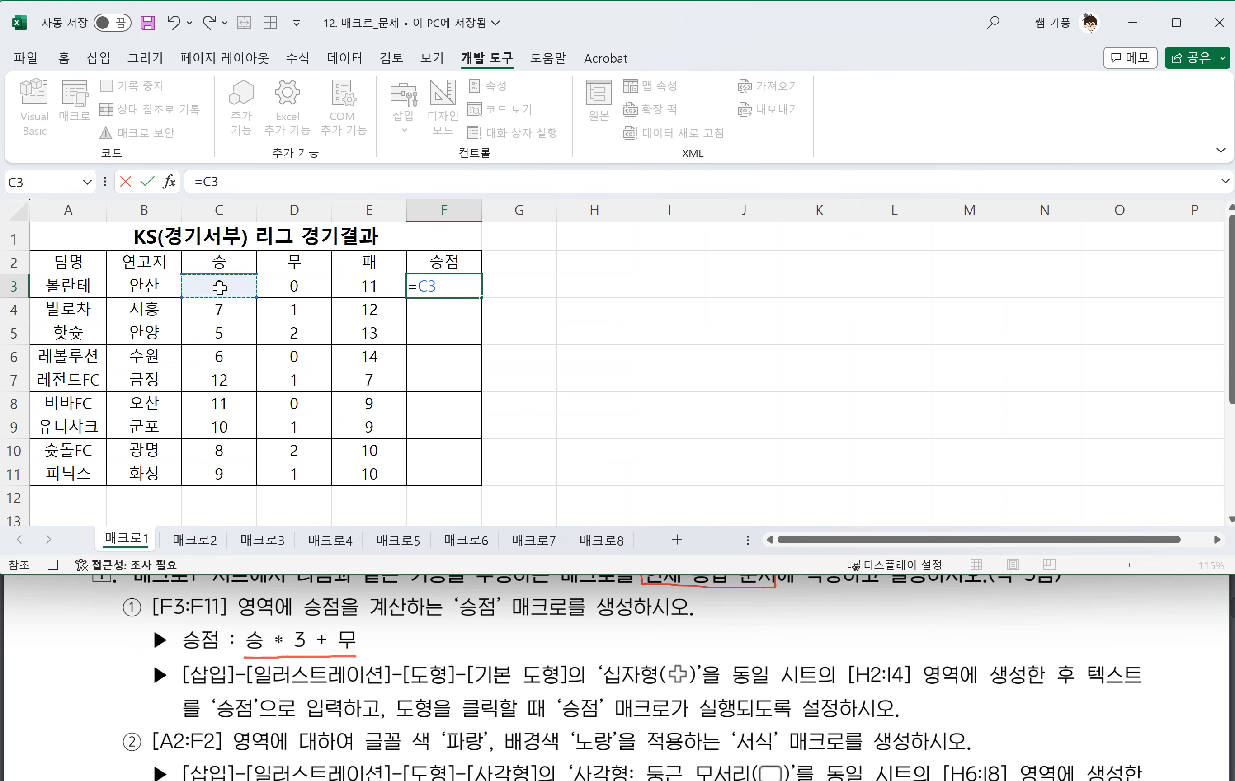
text(*)
click(302, 285)
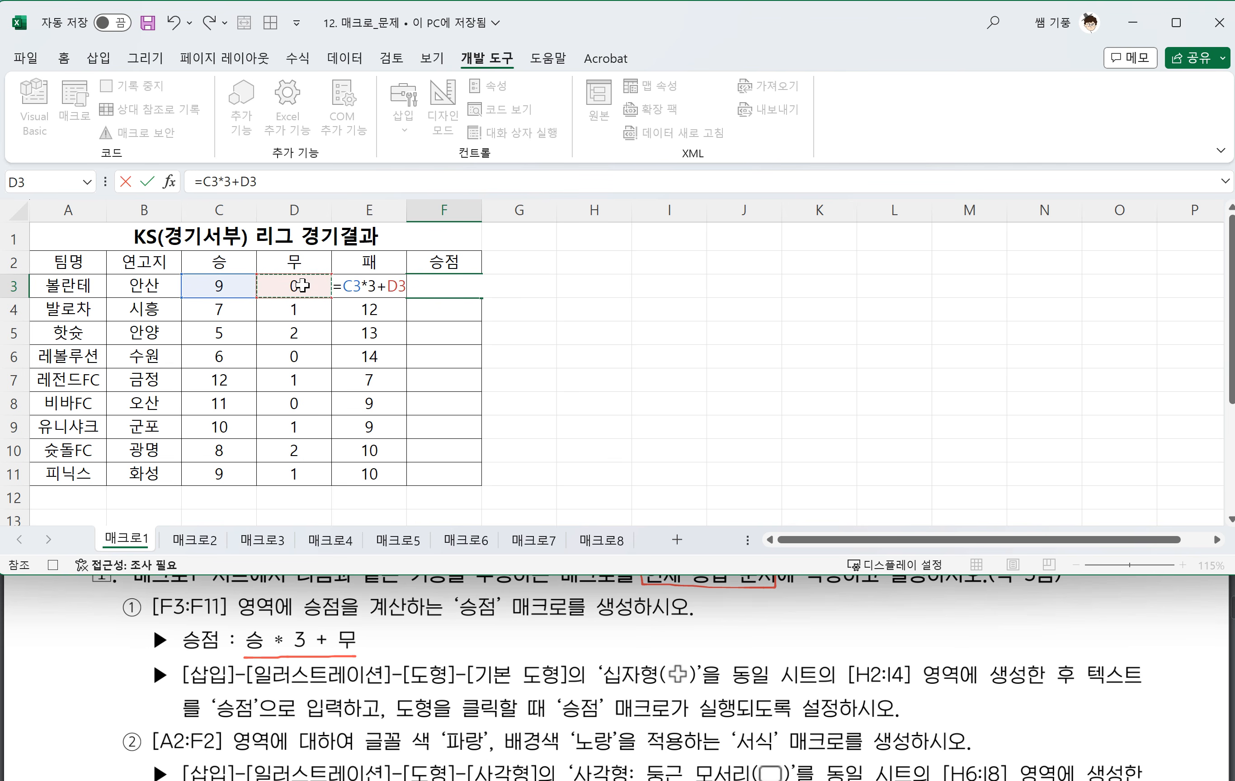
key(Return)
Fill the F3 formula down through F11 and stop recording the macro
click(444, 284)
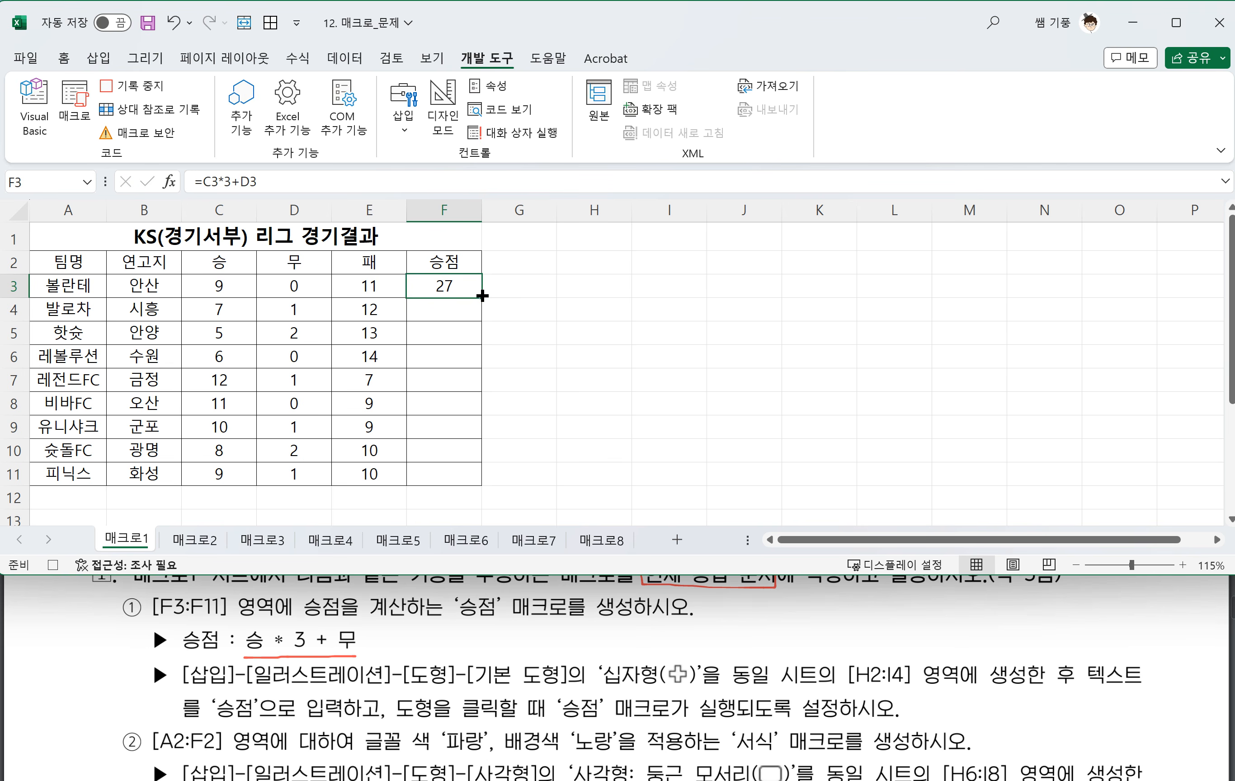
drag(483, 296, 483, 483)
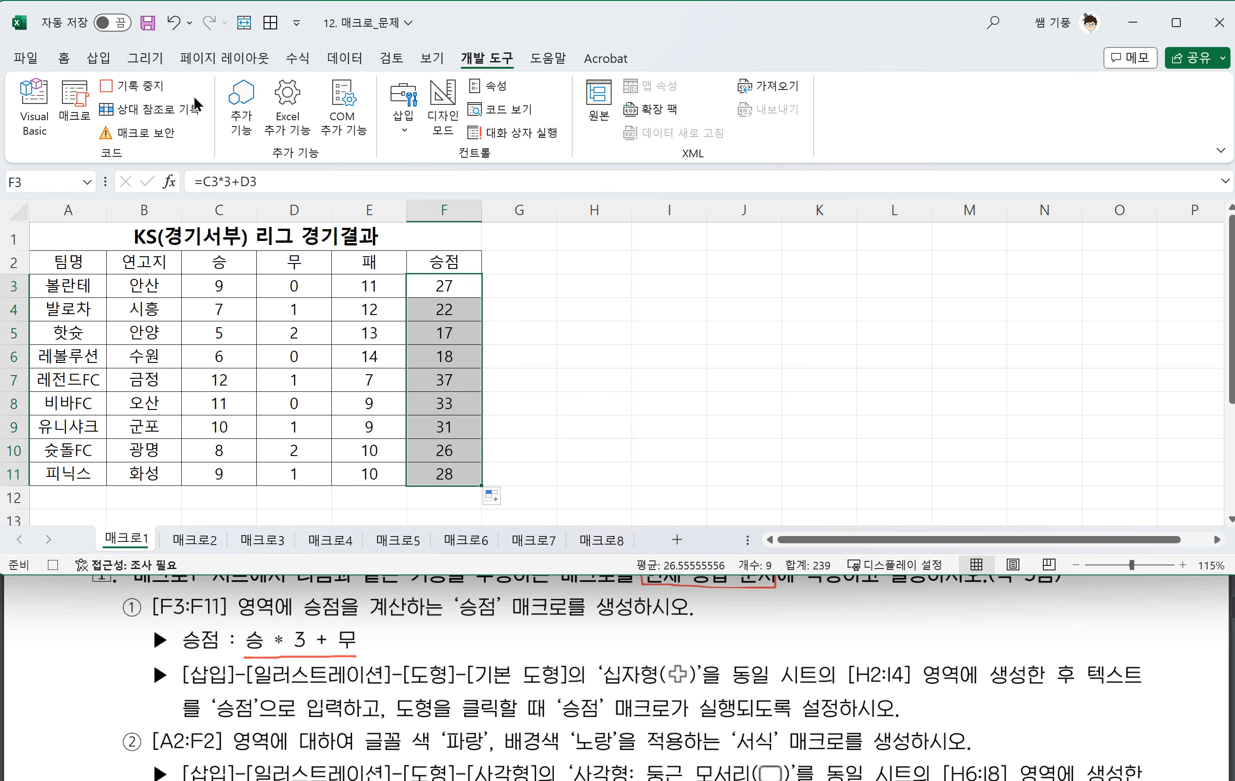
click(138, 86)
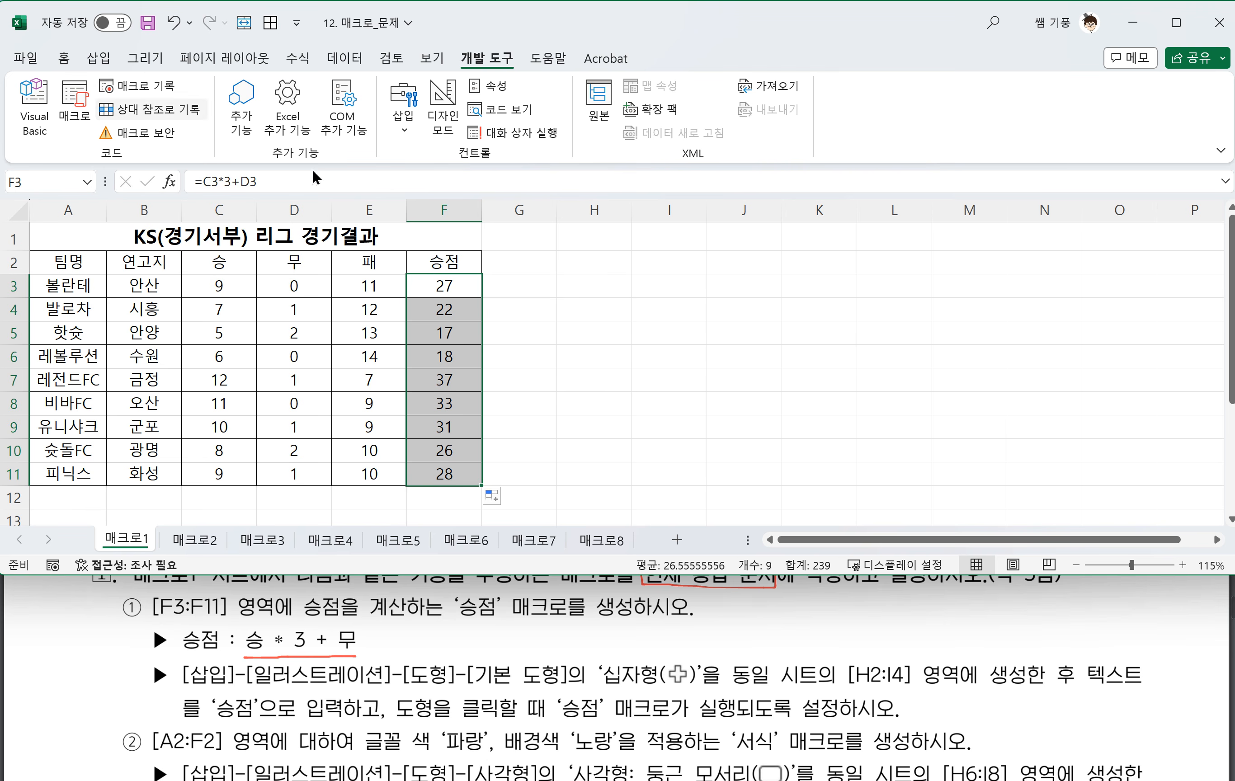
click(588, 356)
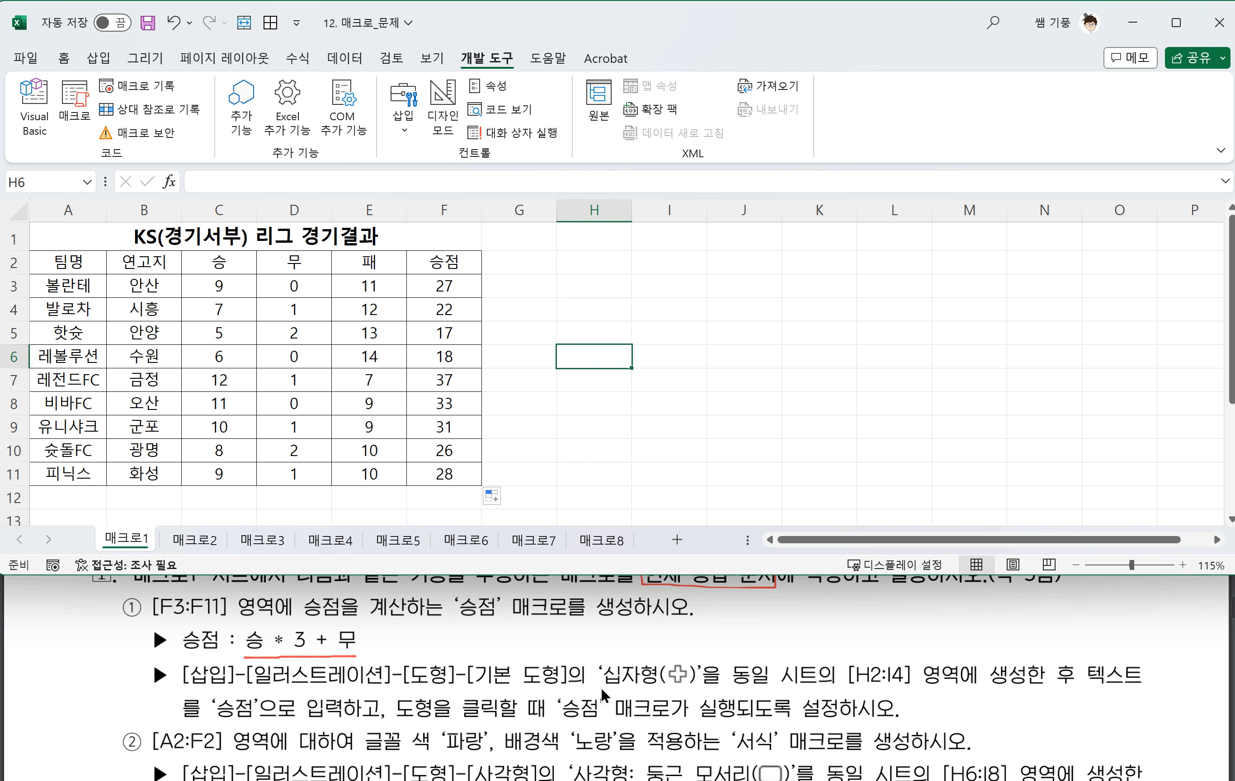
Underline the shape type, the range [H2:I4], the text 승점 and the macro name in the task instructions
drag(597, 687, 659, 690)
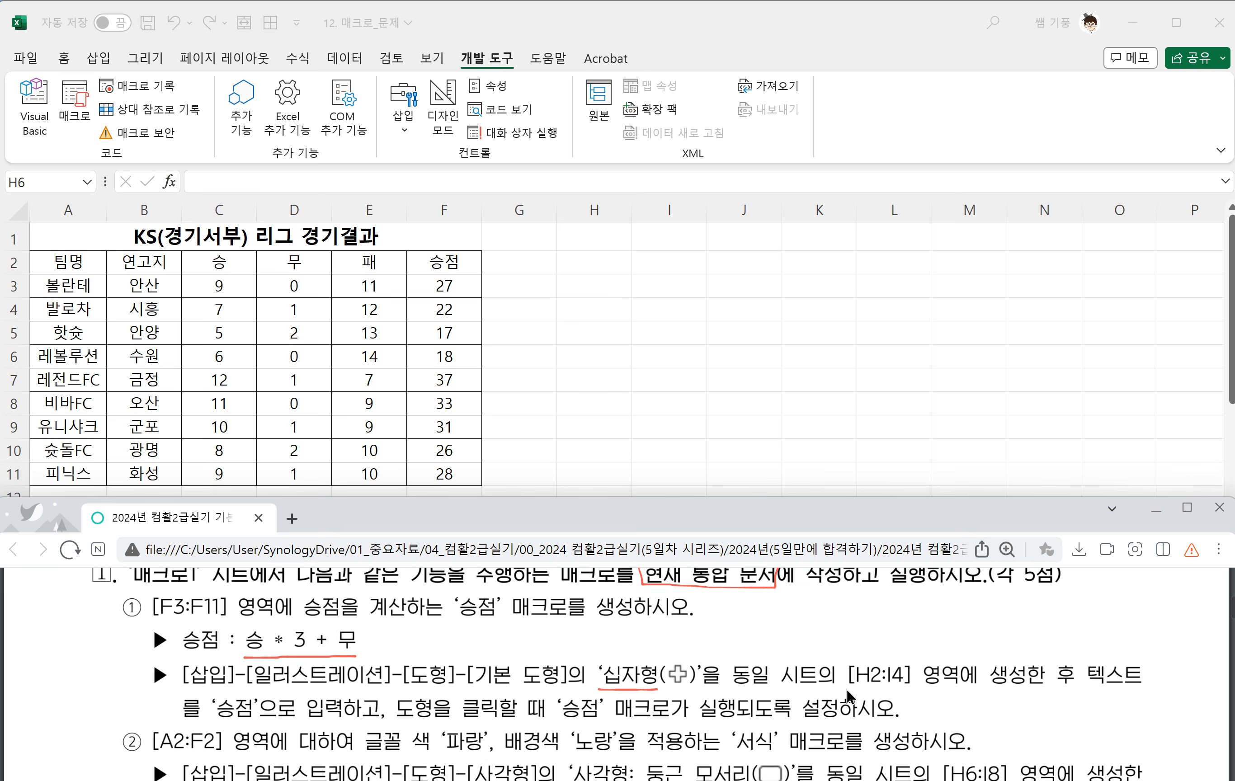
drag(847, 689, 925, 692)
drag(215, 723, 257, 724)
drag(555, 724, 658, 725)
click(590, 307)
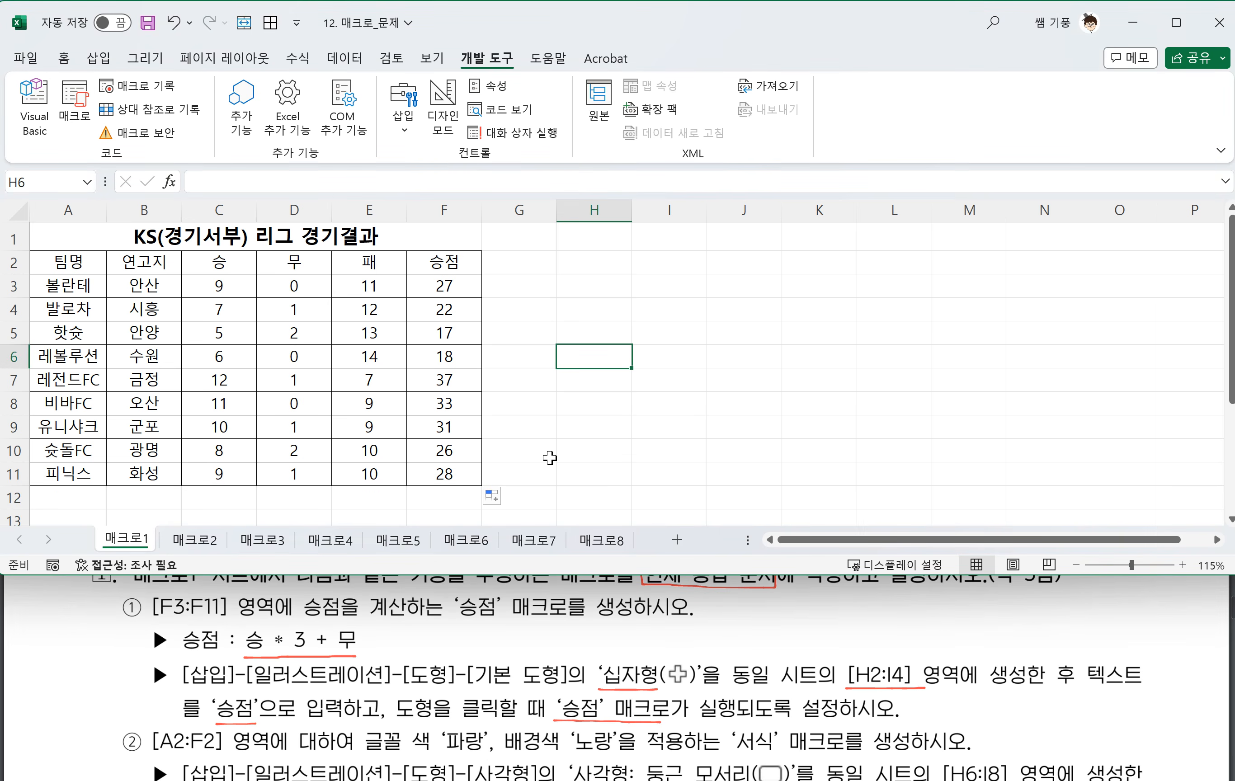
Draw a cross basic shape exactly over H2:I4 and label it 승점
click(98, 60)
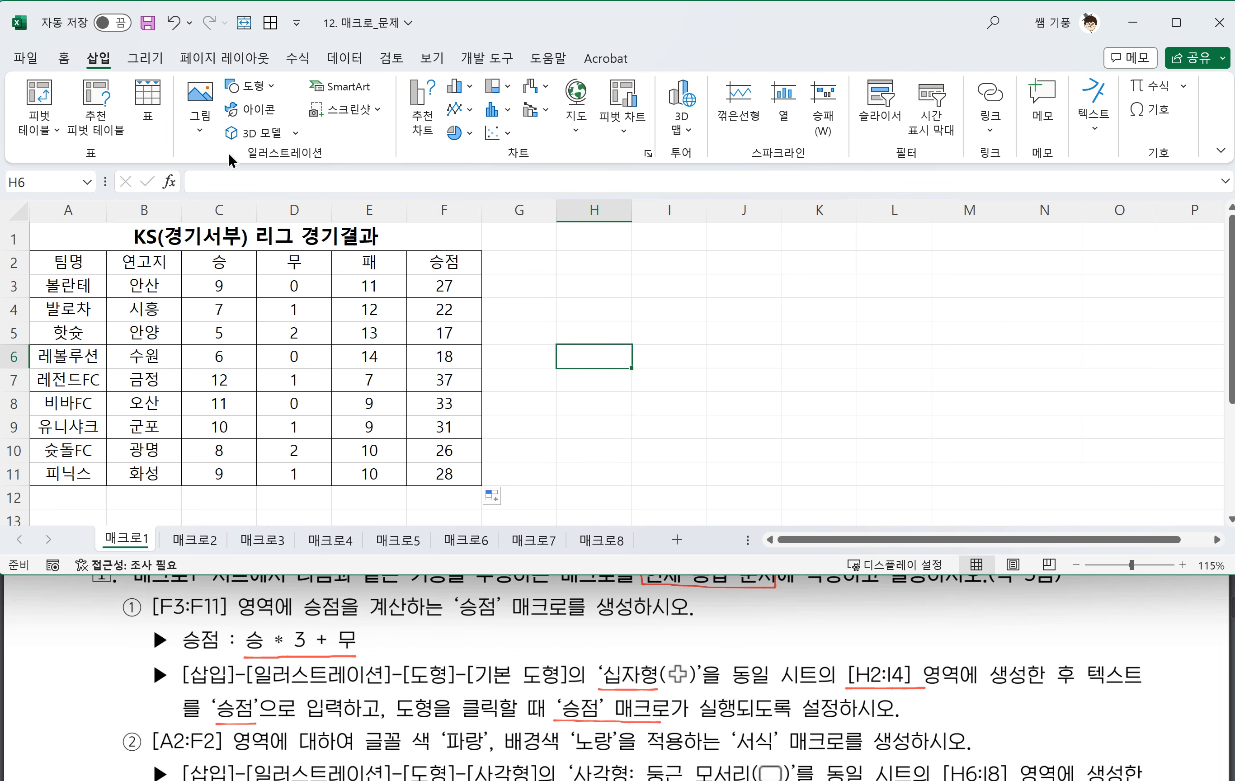
click(273, 83)
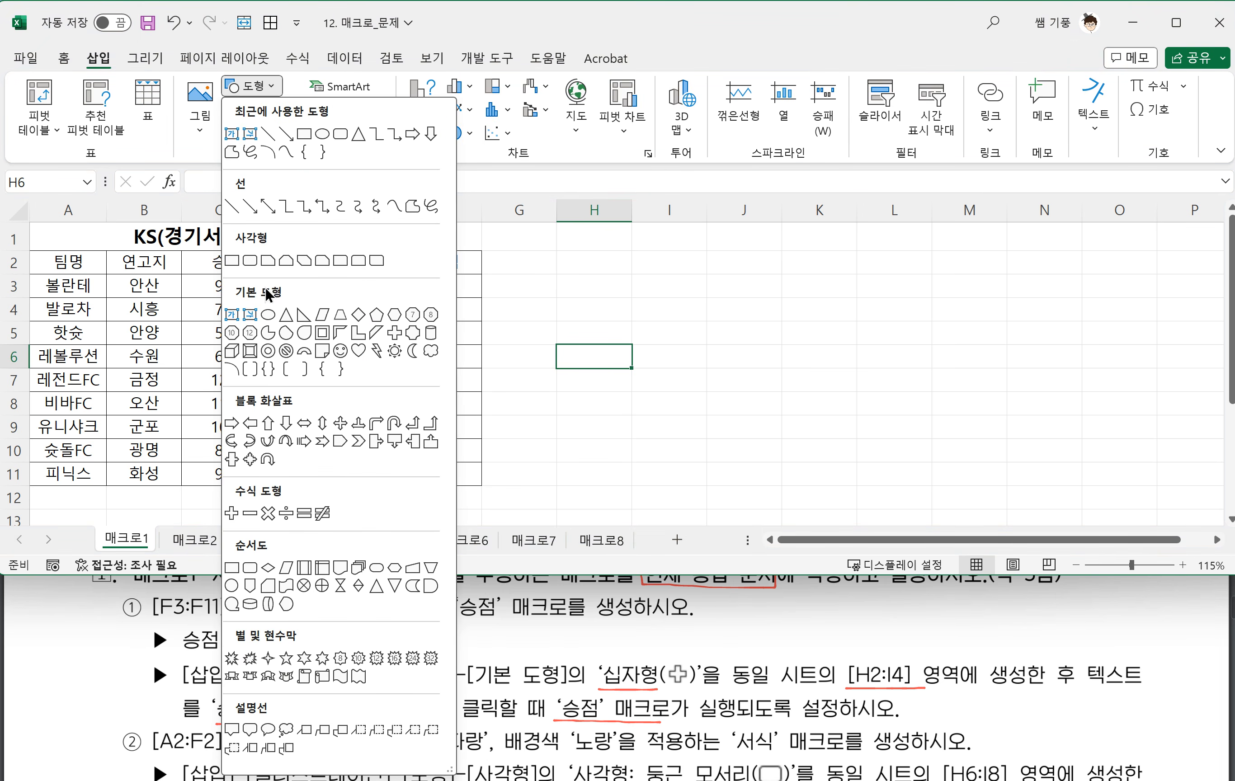
click(395, 333)
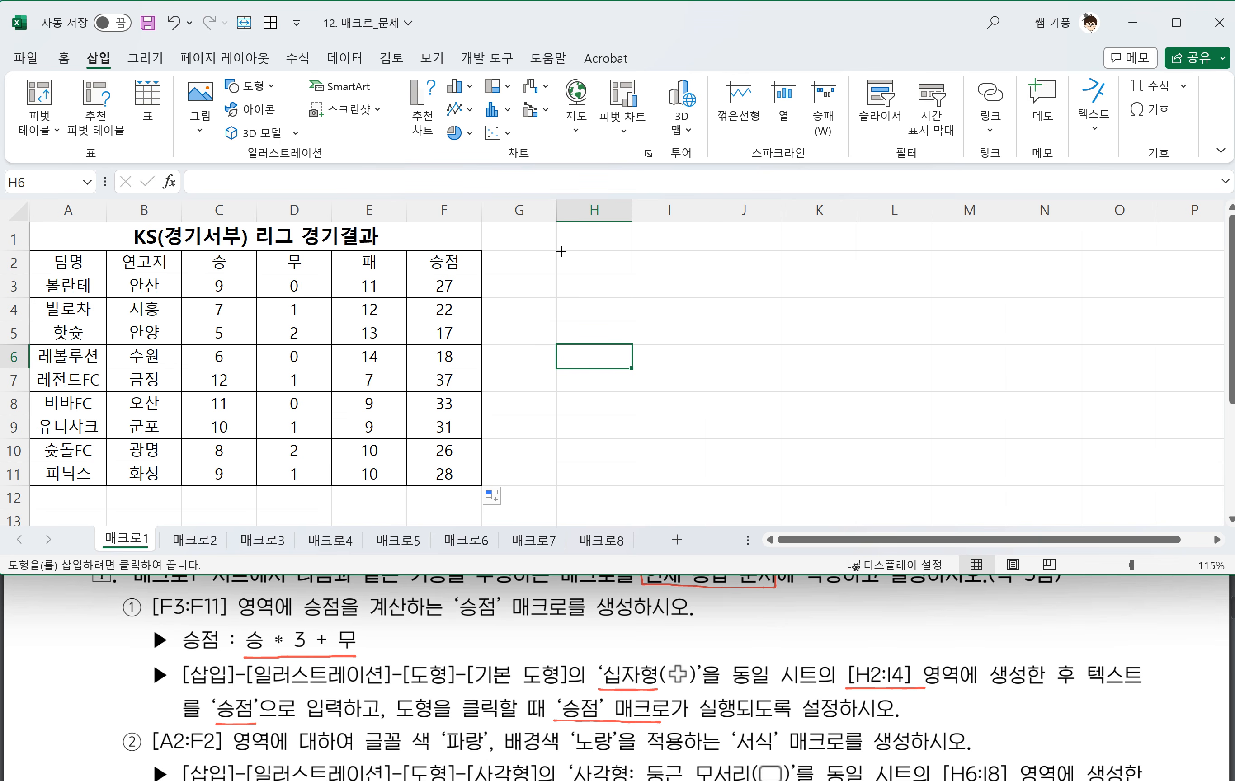
drag(558, 251, 688, 319)
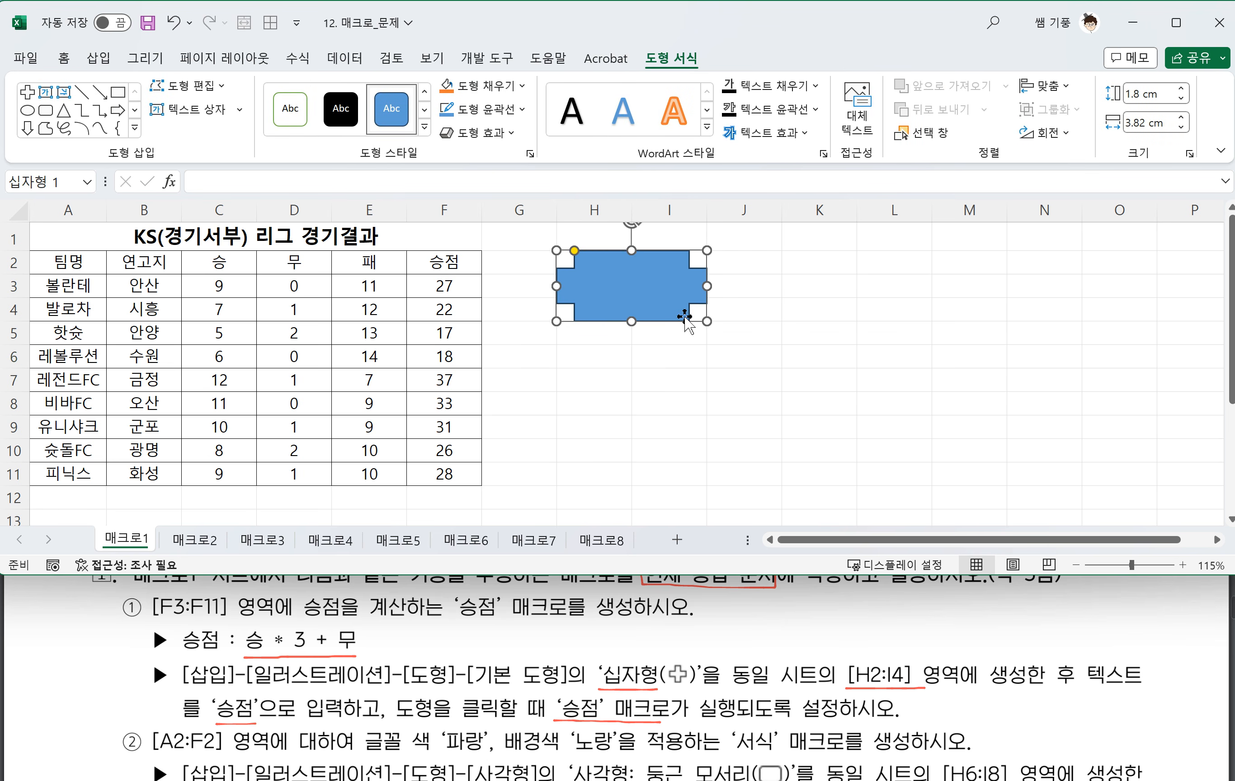
text(스)
text(점)
click(722, 373)
Assign the 승점 macro to the cross shape and deselect the shape
click(672, 303)
right_click(671, 307)
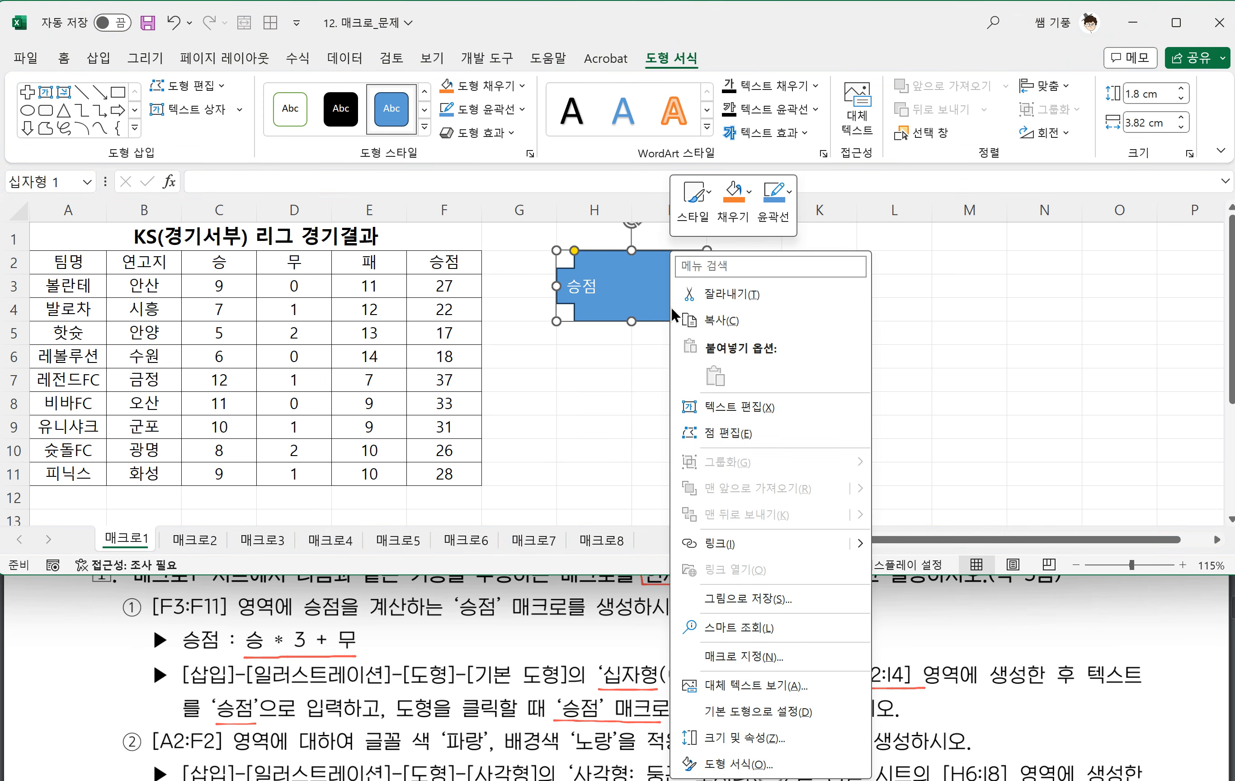
click(753, 657)
click(600, 469)
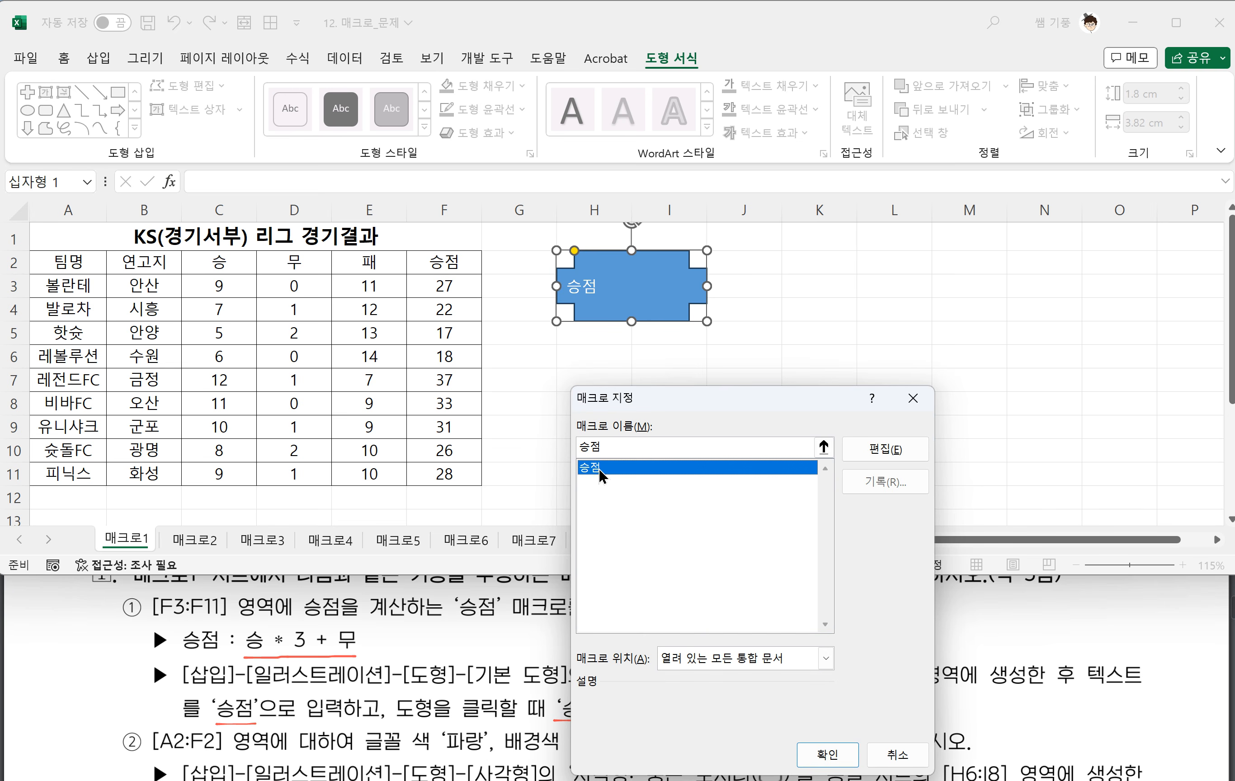
click(828, 756)
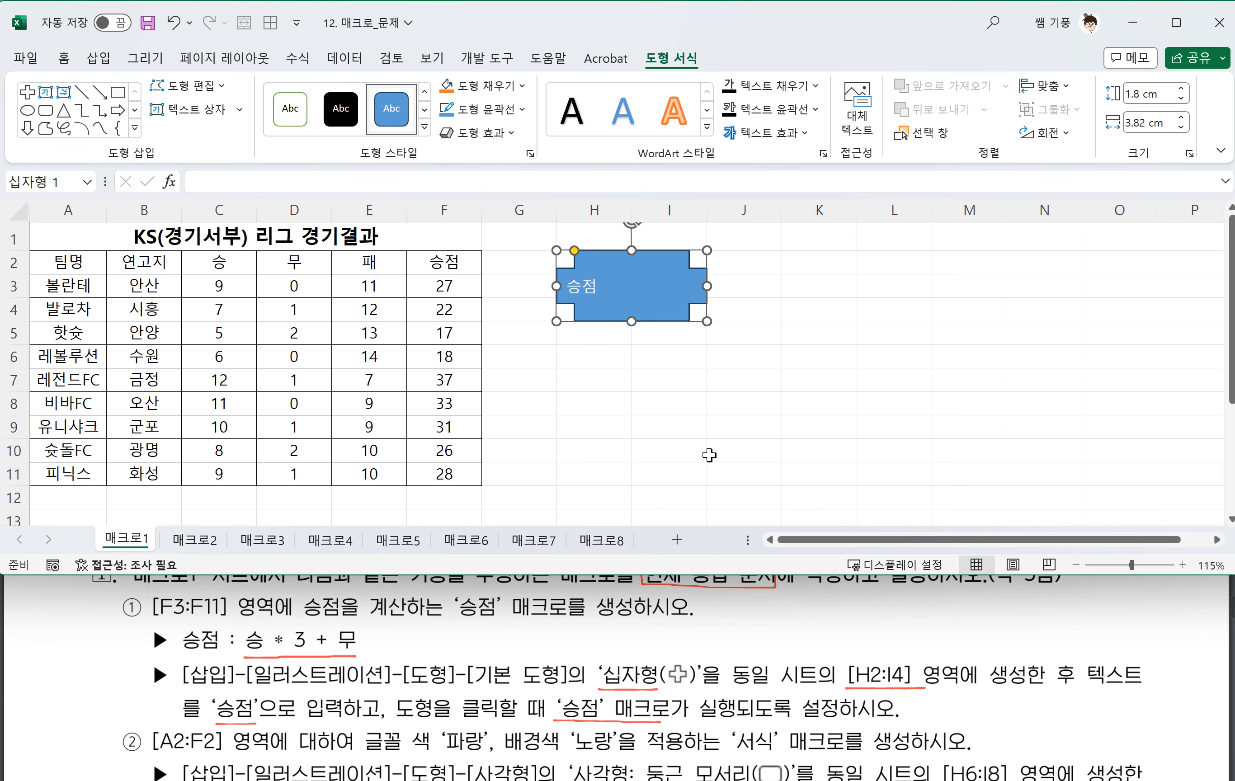
click(705, 416)
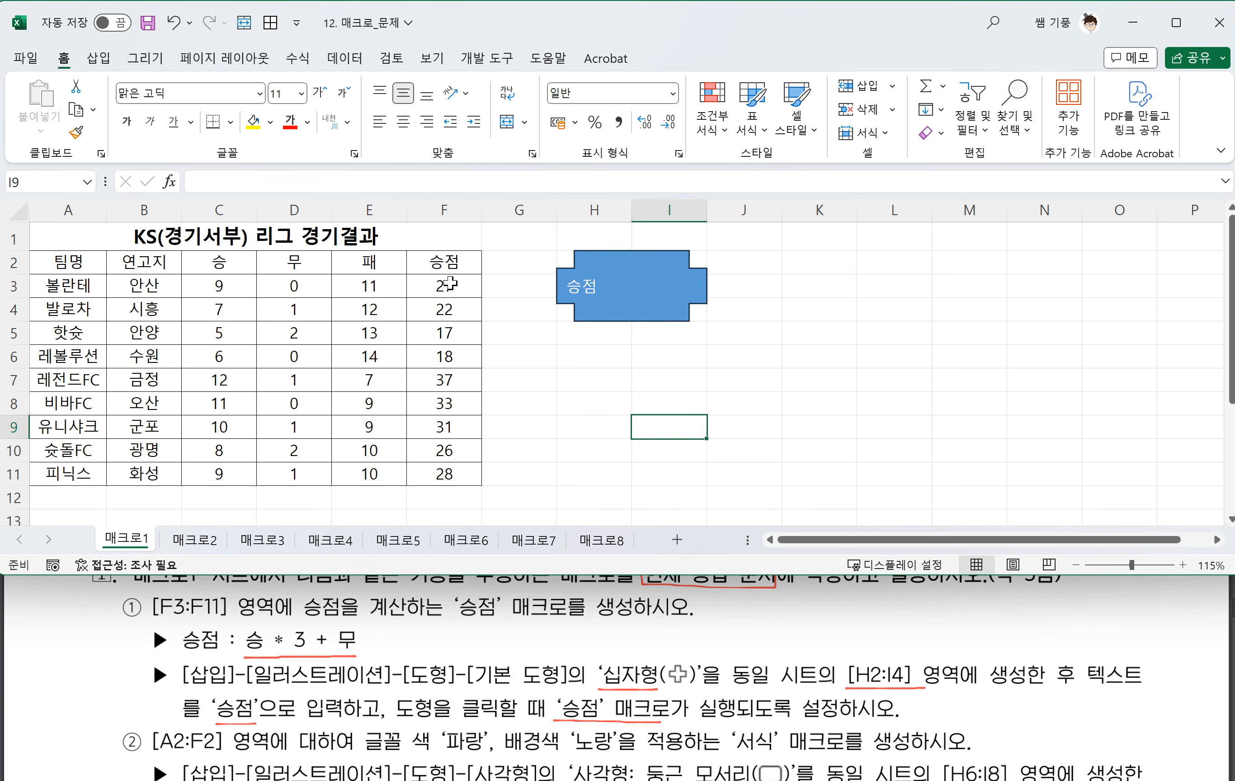
Clear the points in F3:F11 and run the 승점 macro from the cross shape to refill them
drag(444, 286, 438, 476)
key(Delete)
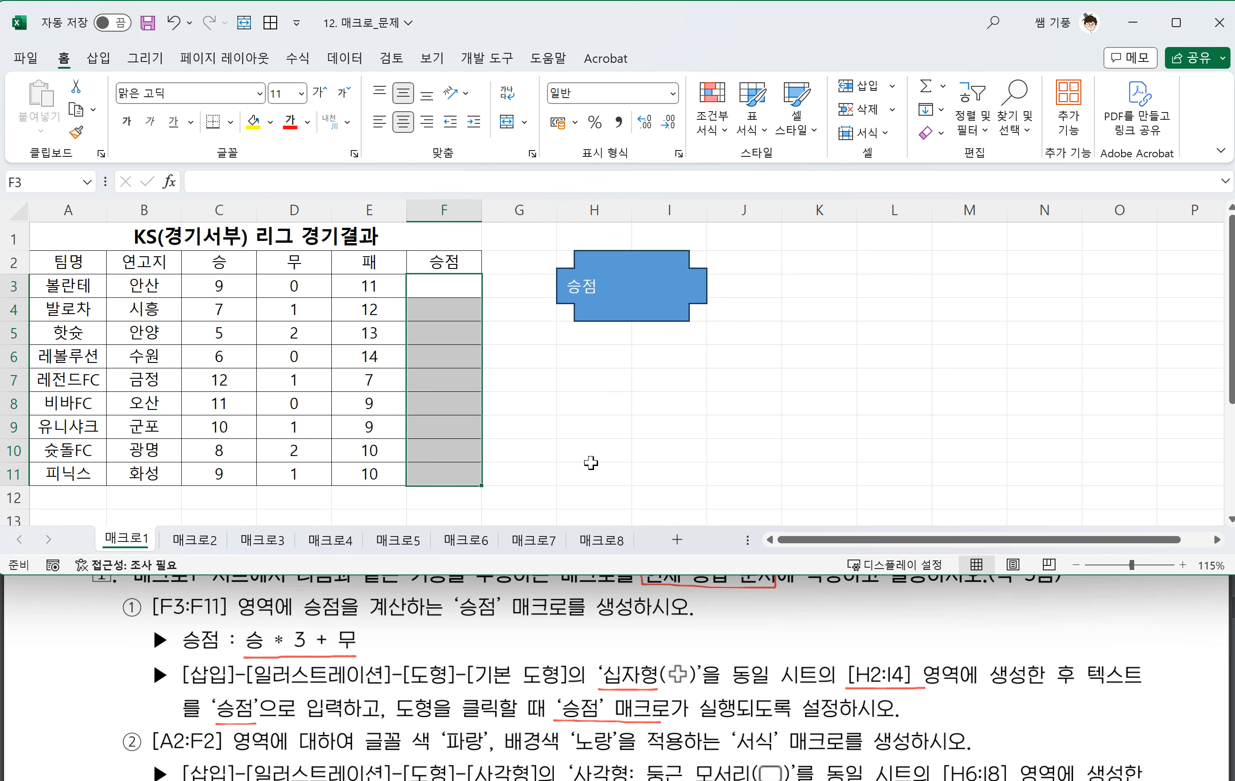
click(770, 427)
click(639, 297)
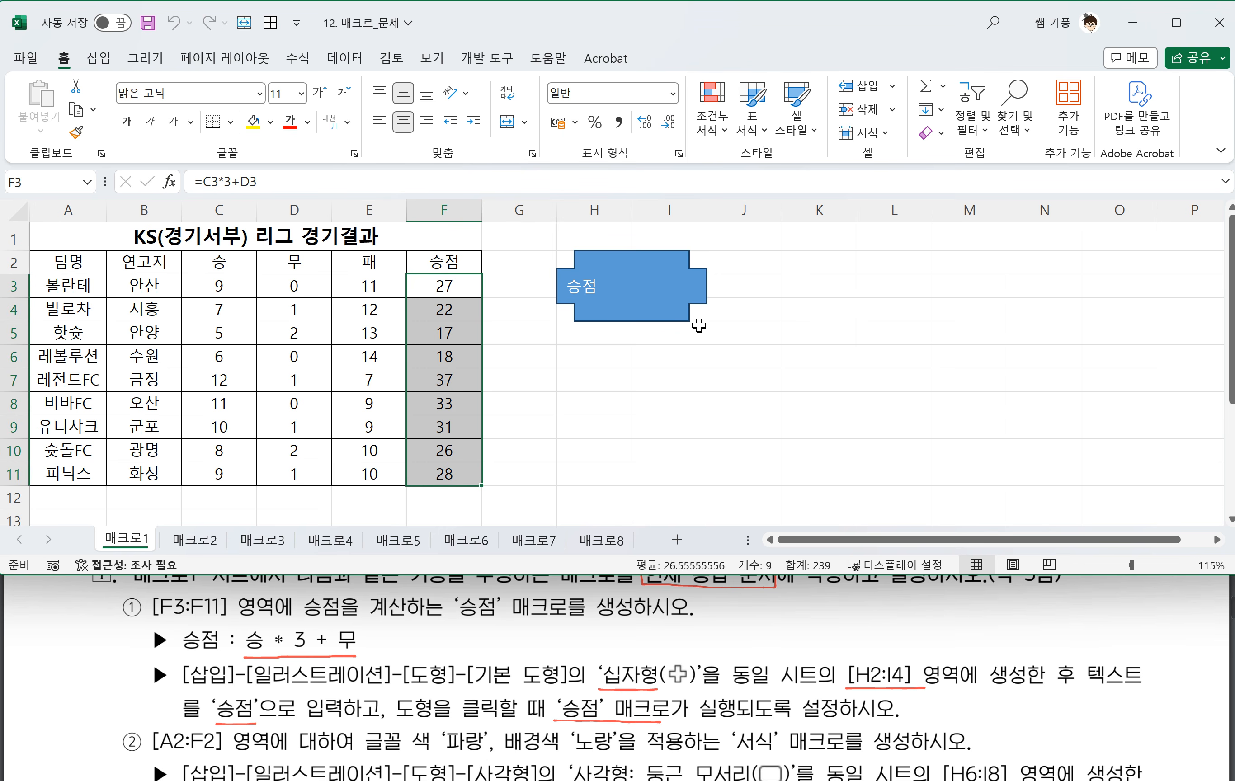
click(803, 381)
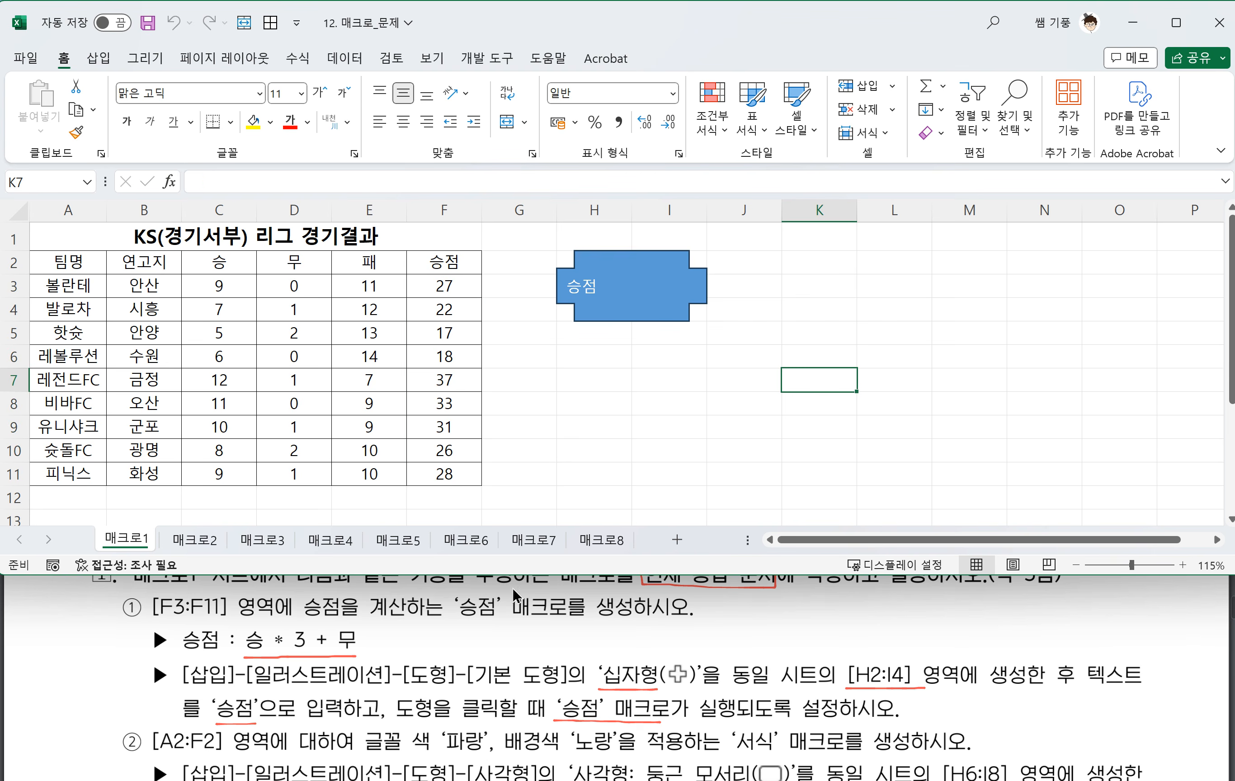
Underline the font colour, background colour and '서식' macro name in the second macro task
scroll(486, 612, down, 2)
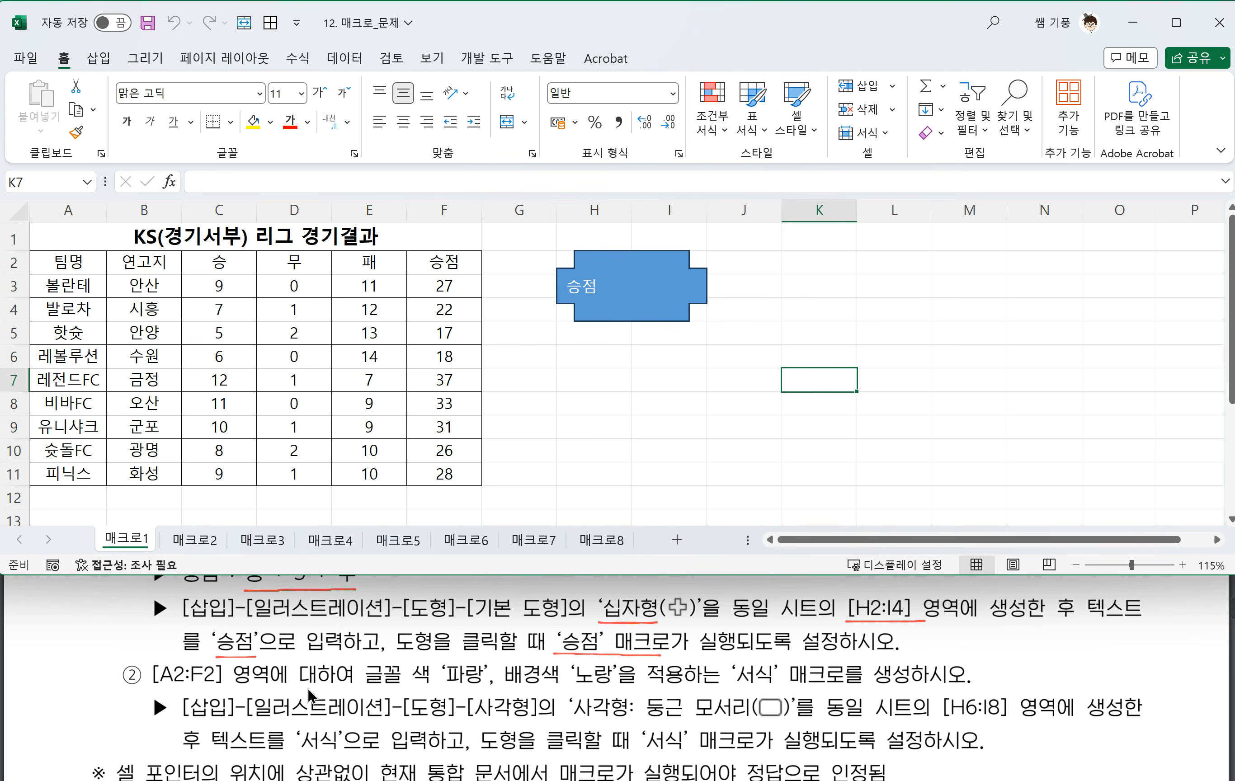
drag(364, 687, 814, 685)
click(654, 398)
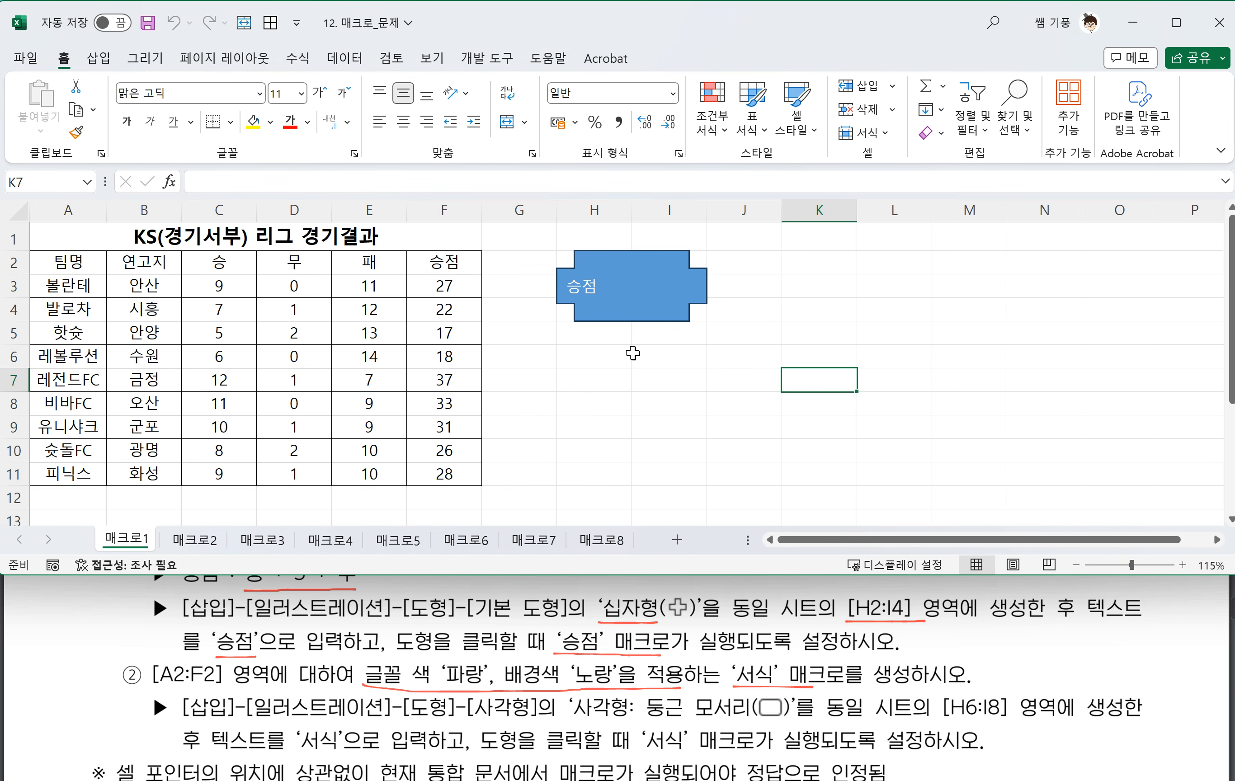
Start recording a macro named 서식 stored in the current workbook
click(488, 60)
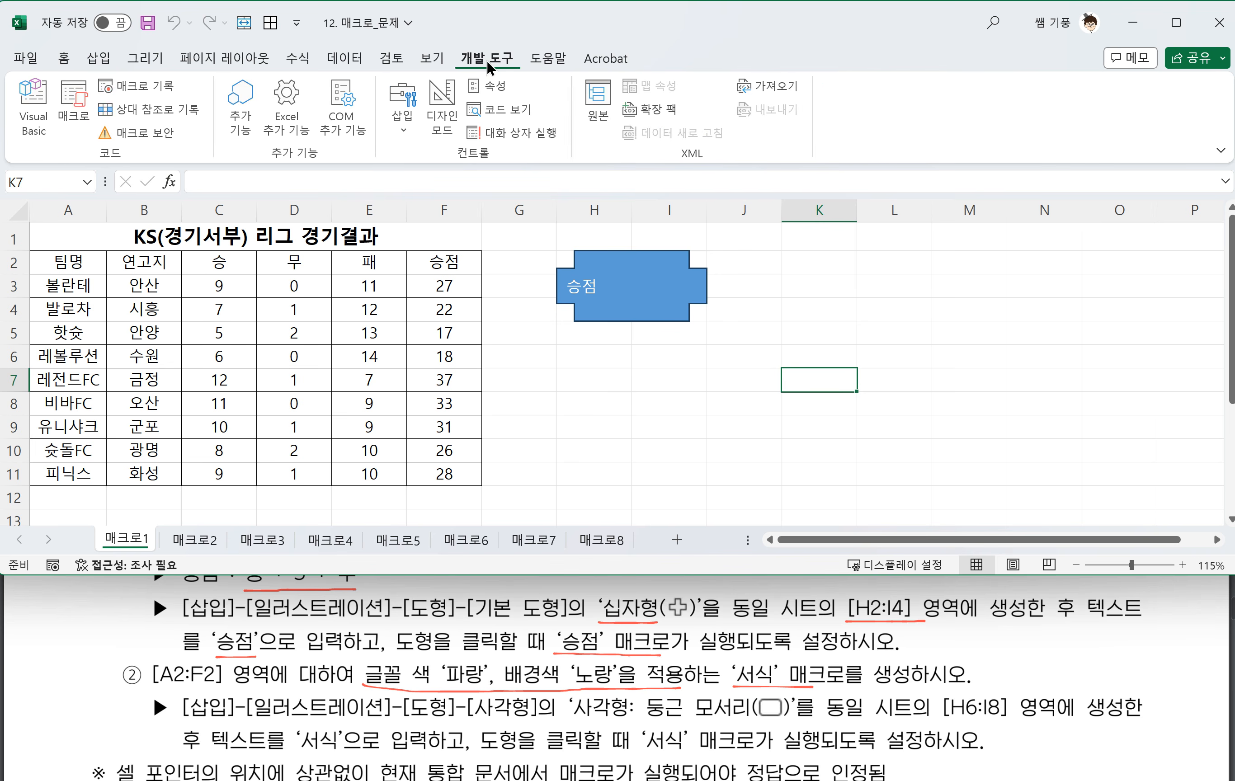
click(133, 90)
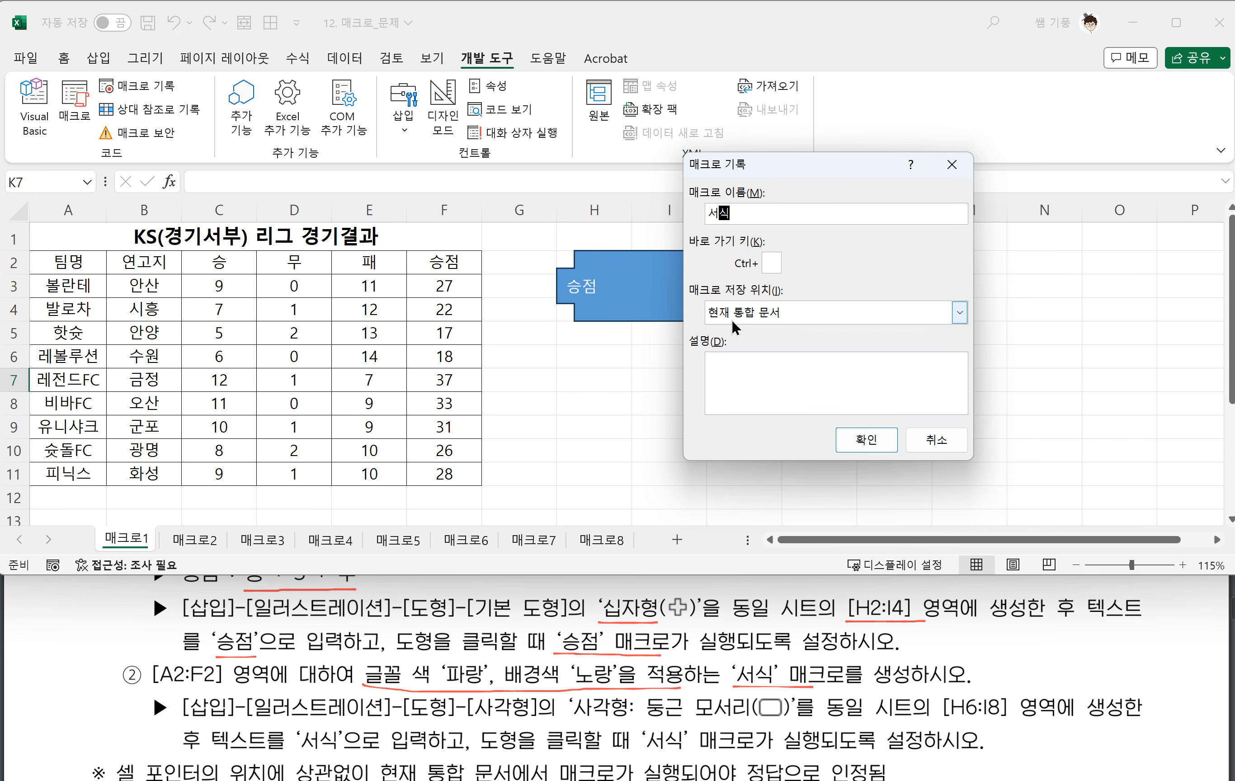
click(861, 439)
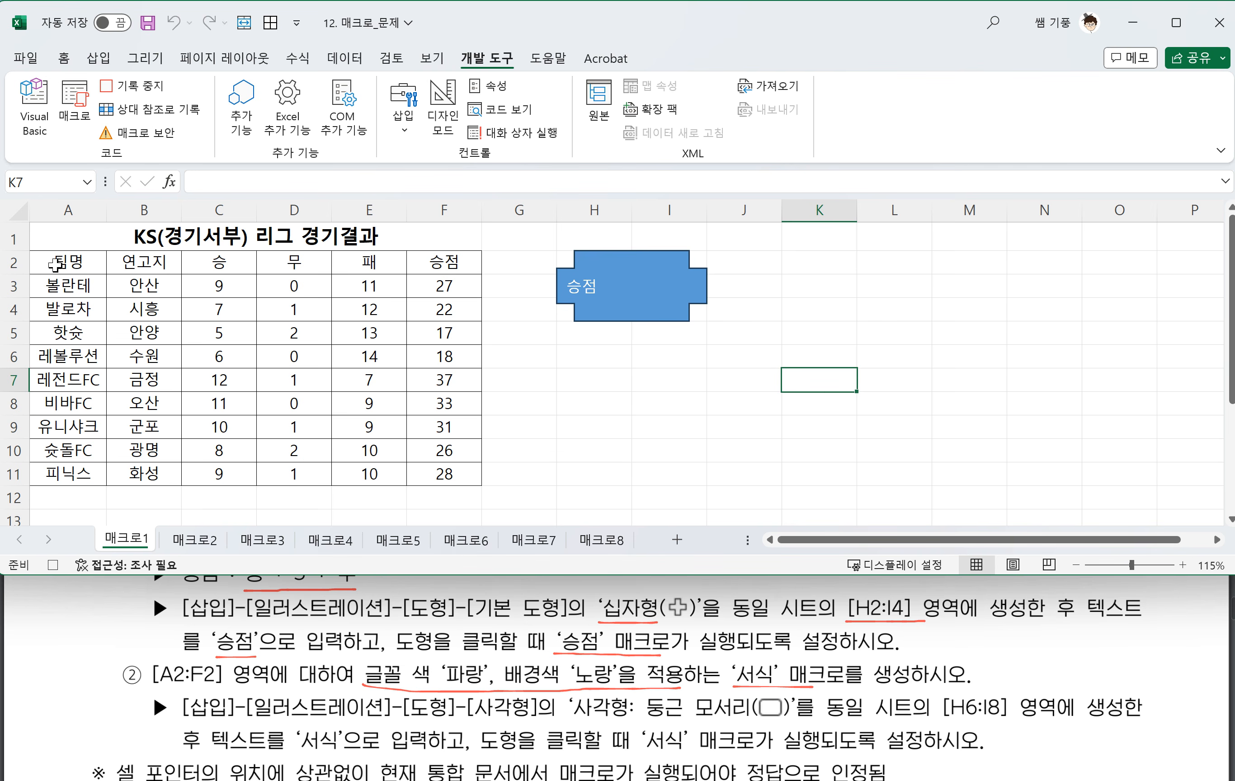
Apply the standard blue font colour to the header cells A2:F2
drag(56, 267, 416, 263)
click(64, 57)
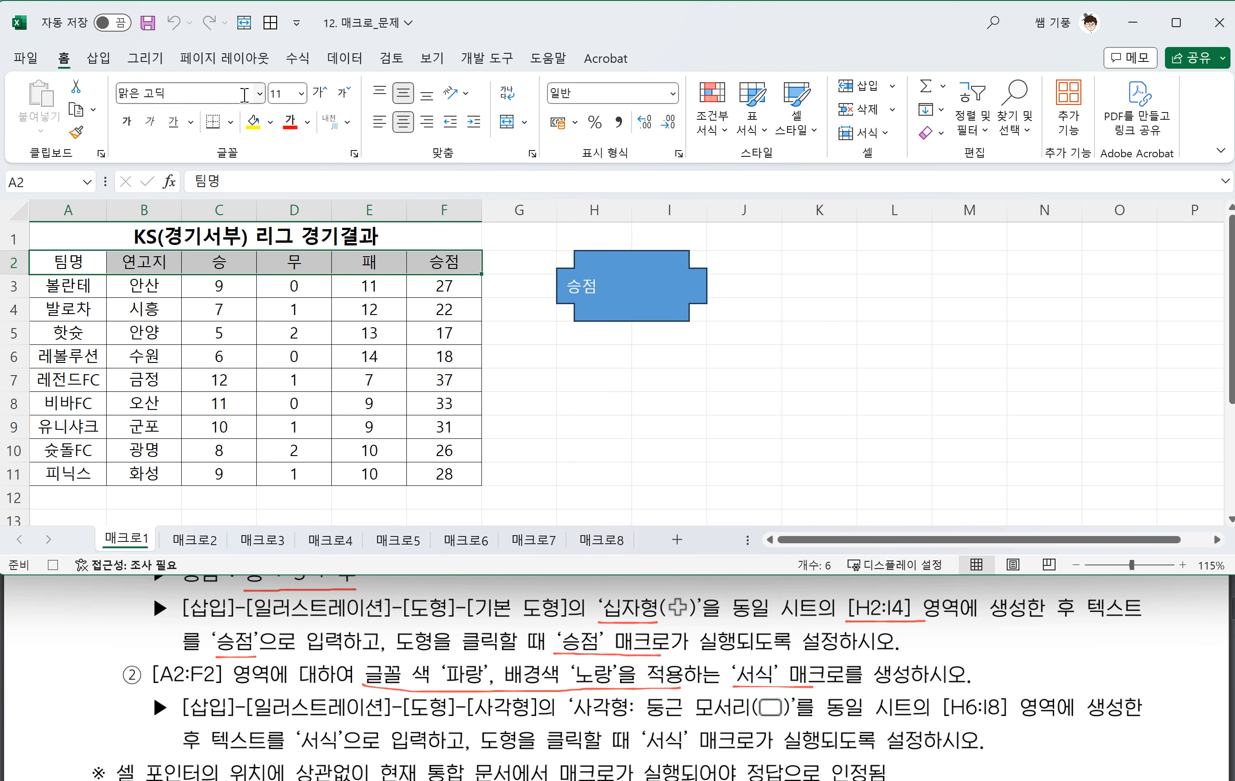
click(308, 122)
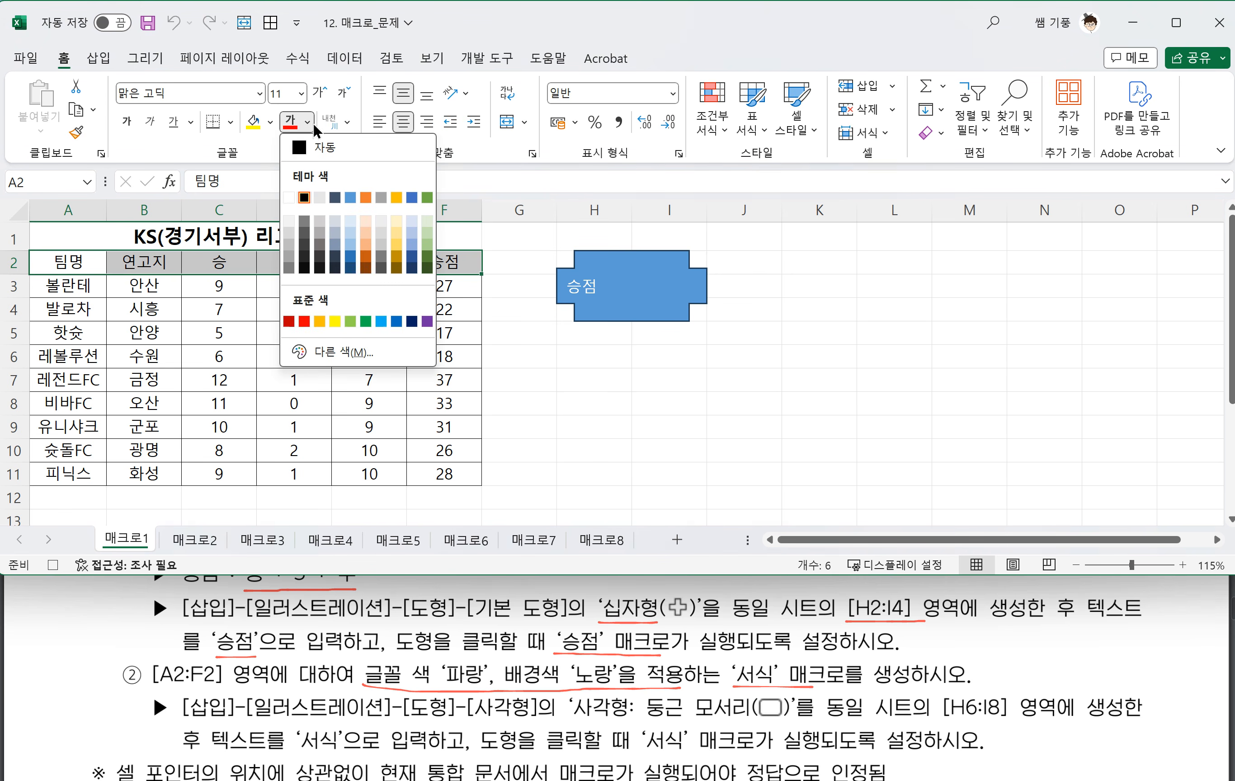
click(397, 322)
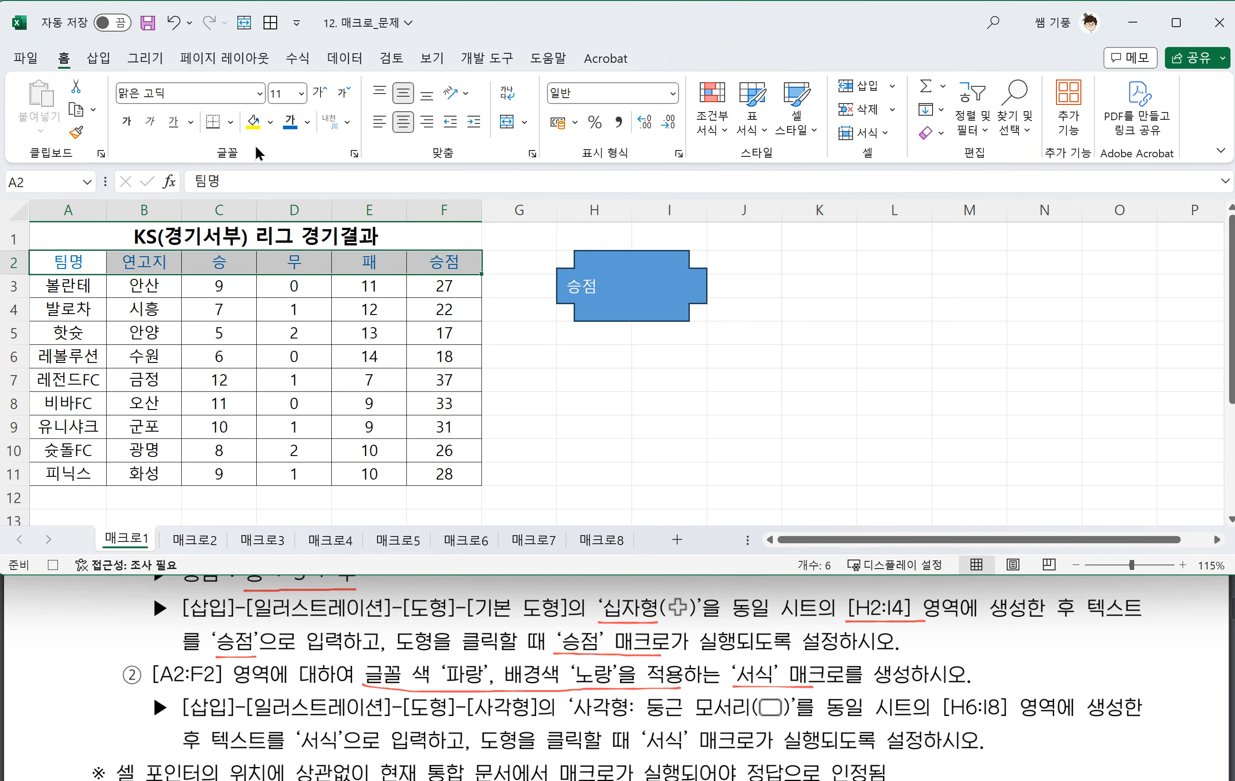
Fill the header cells A2:F2 with standard yellow and stop recording the 서식 macro
click(271, 123)
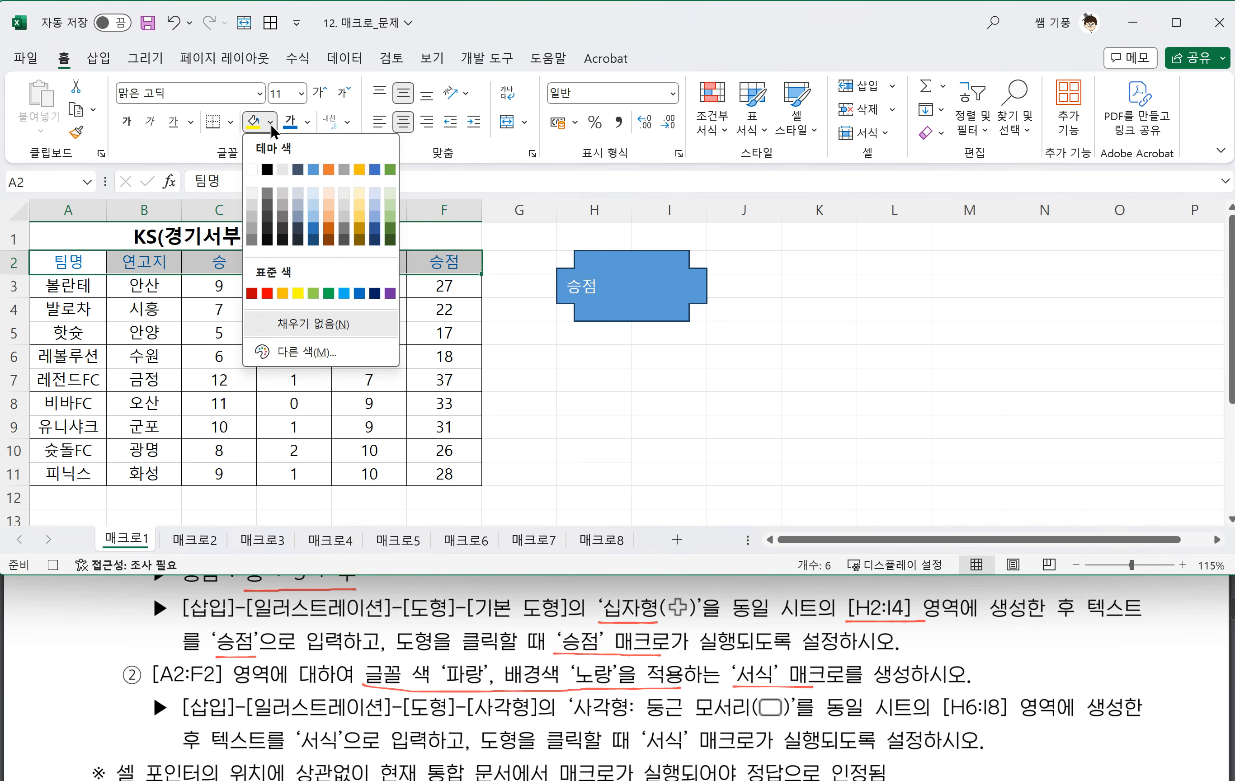
click(298, 293)
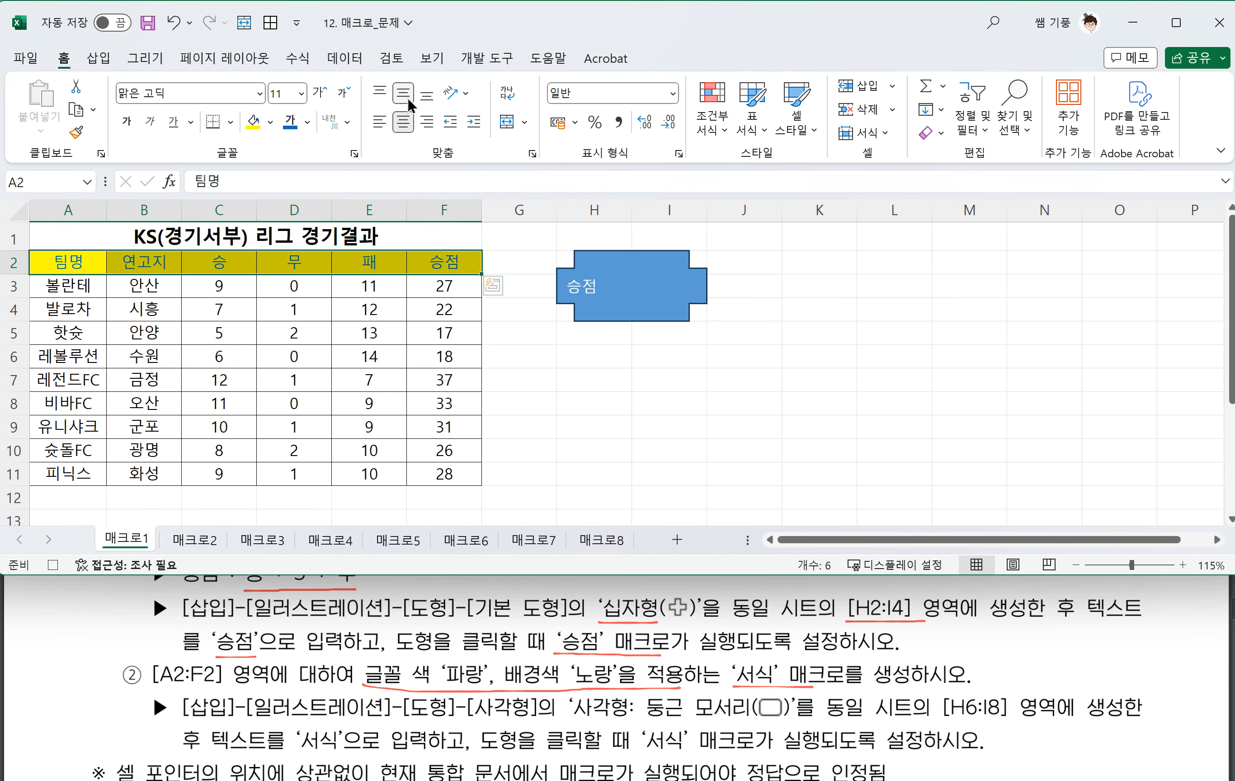
click(482, 58)
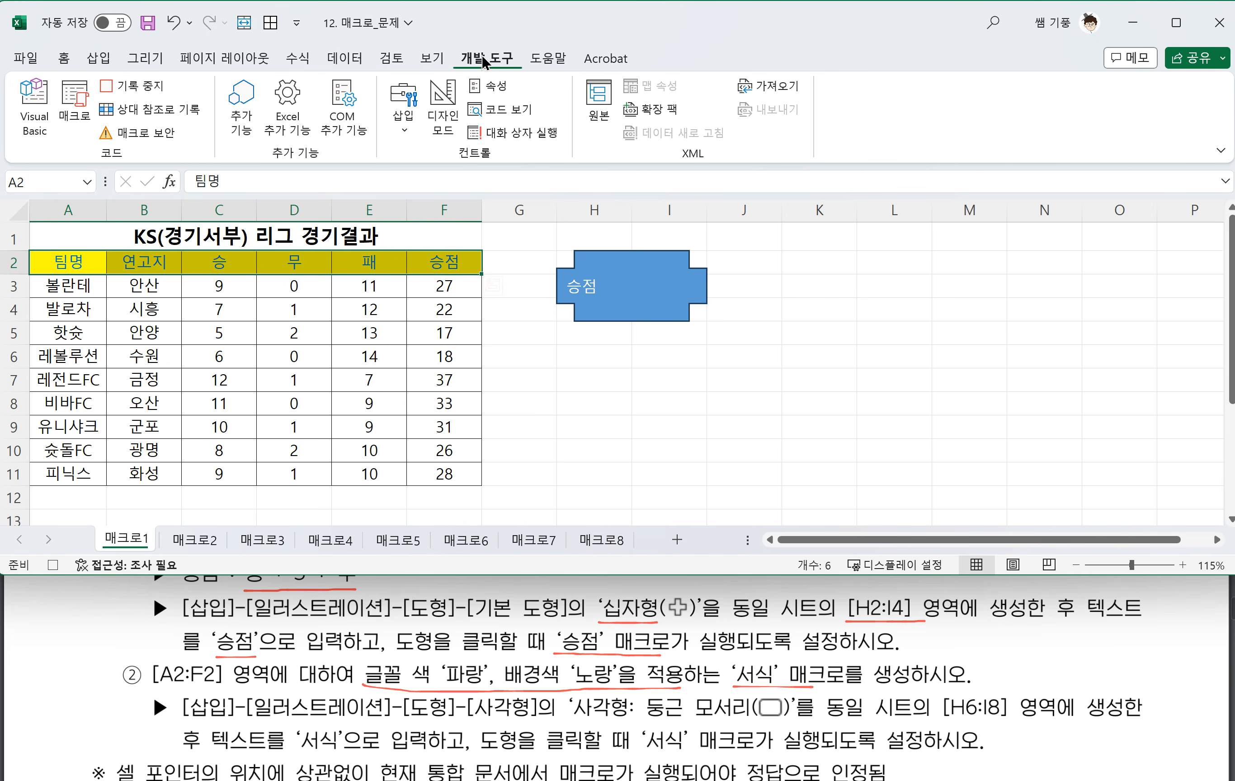
click(136, 87)
Underline the rounded rectangle shape name in the task and draw that shape over cells H6:I8 of the 매크로1 sheet
drag(603, 719, 759, 719)
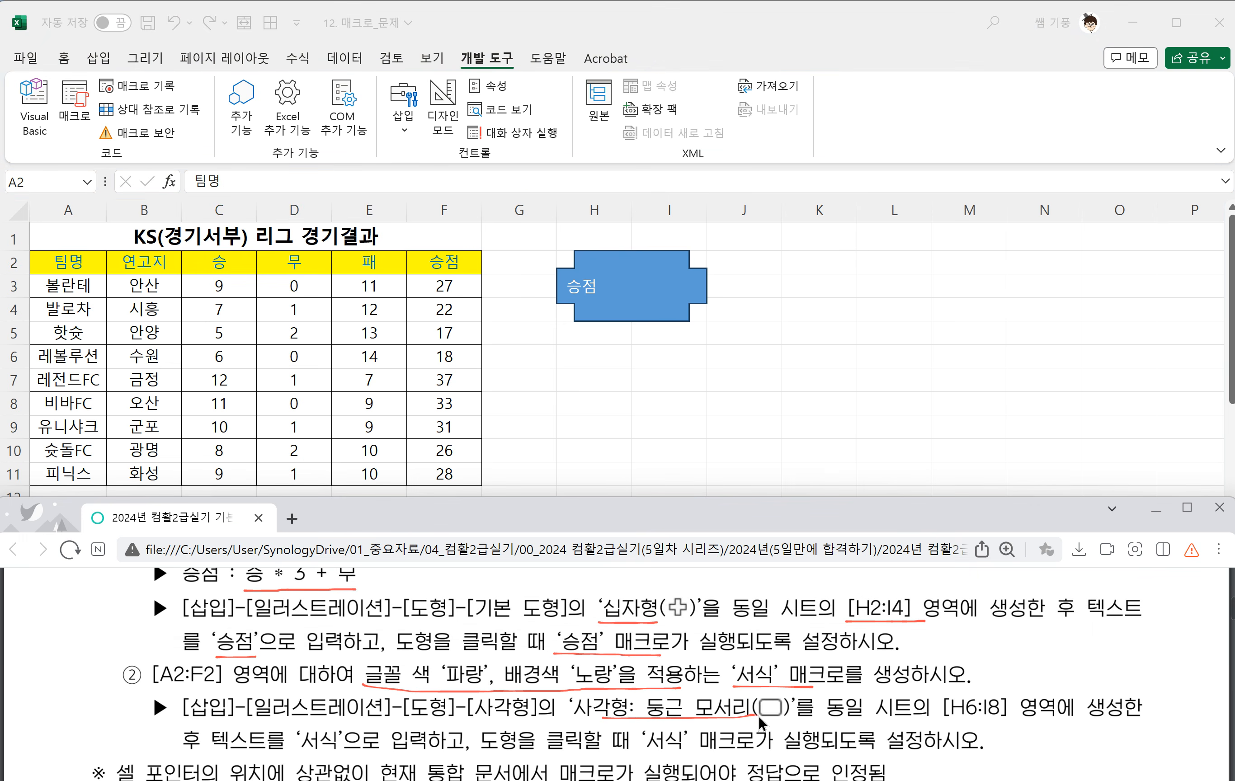
key(alt+Tab)
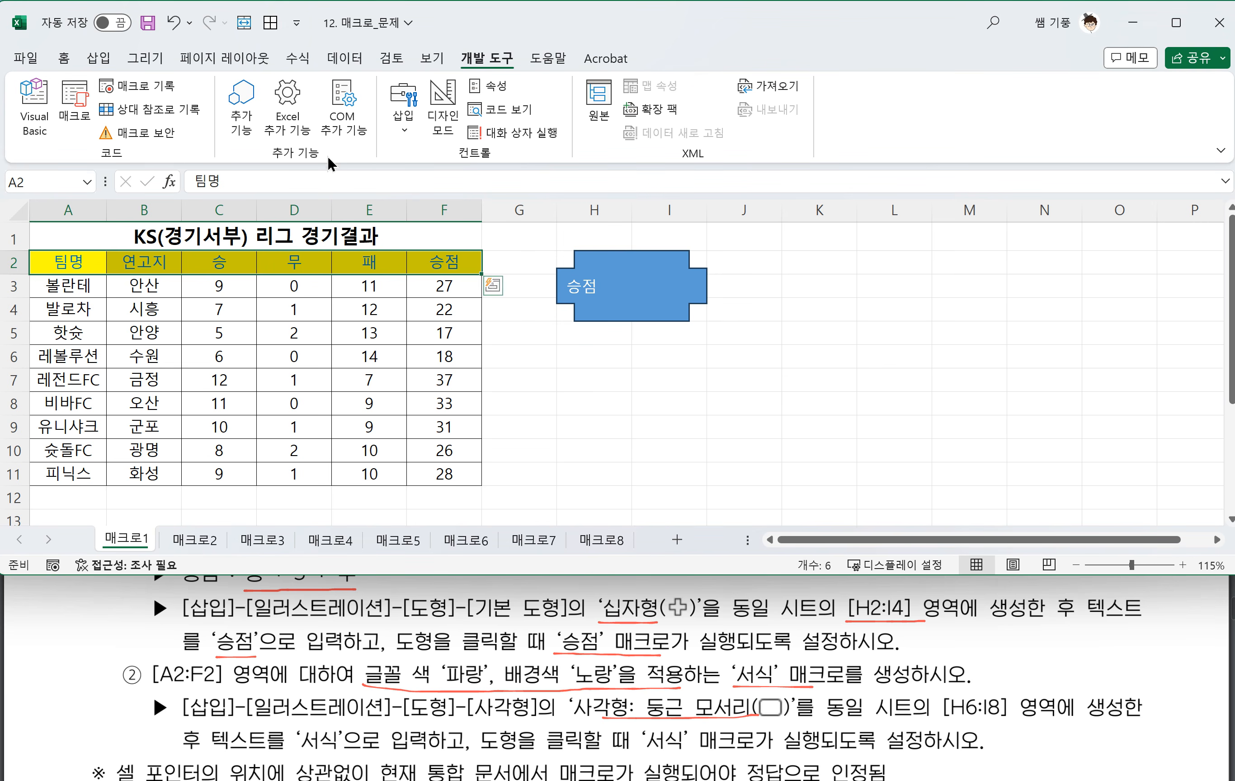
click(98, 58)
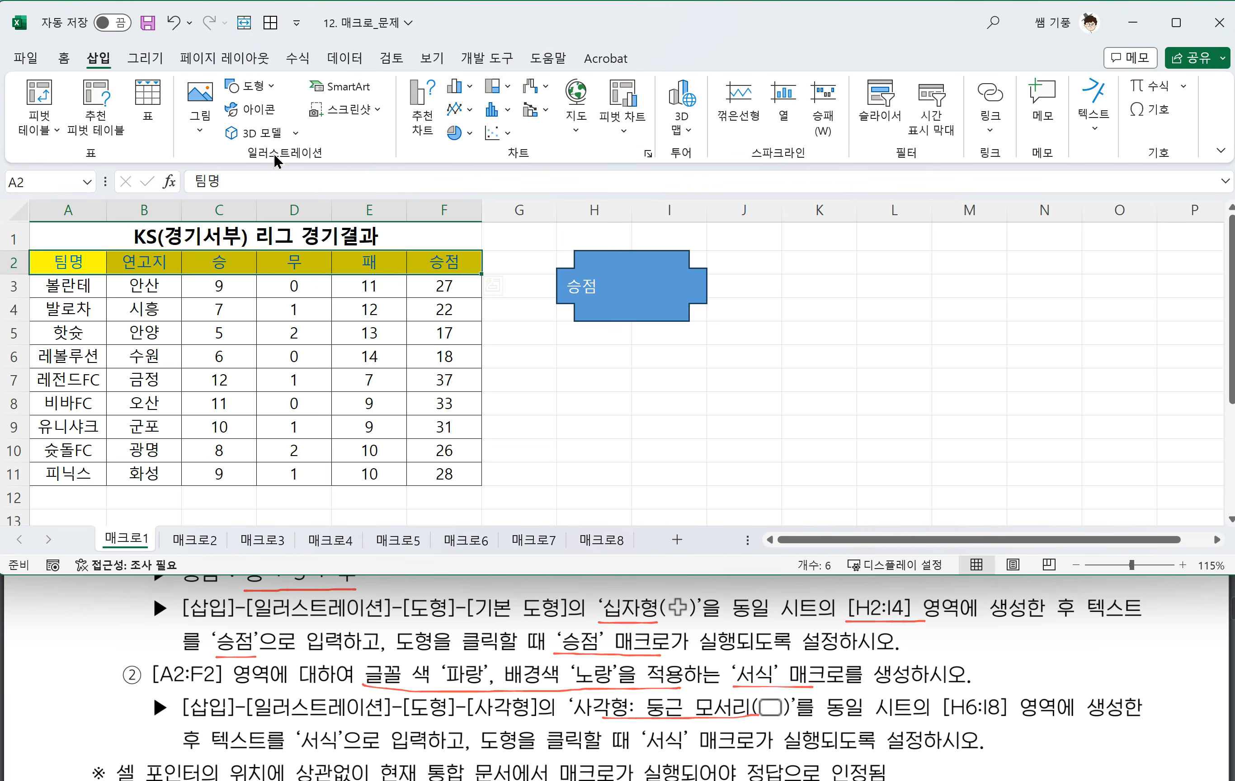
click(263, 86)
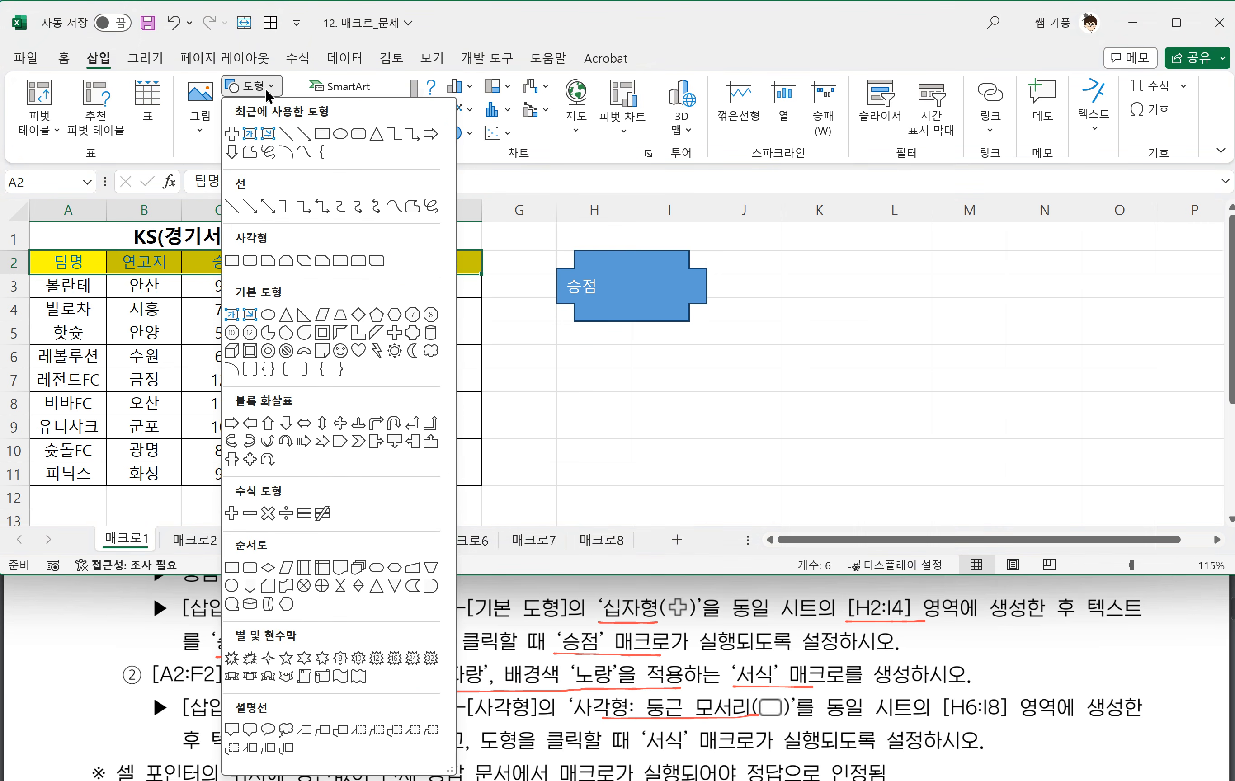
click(249, 260)
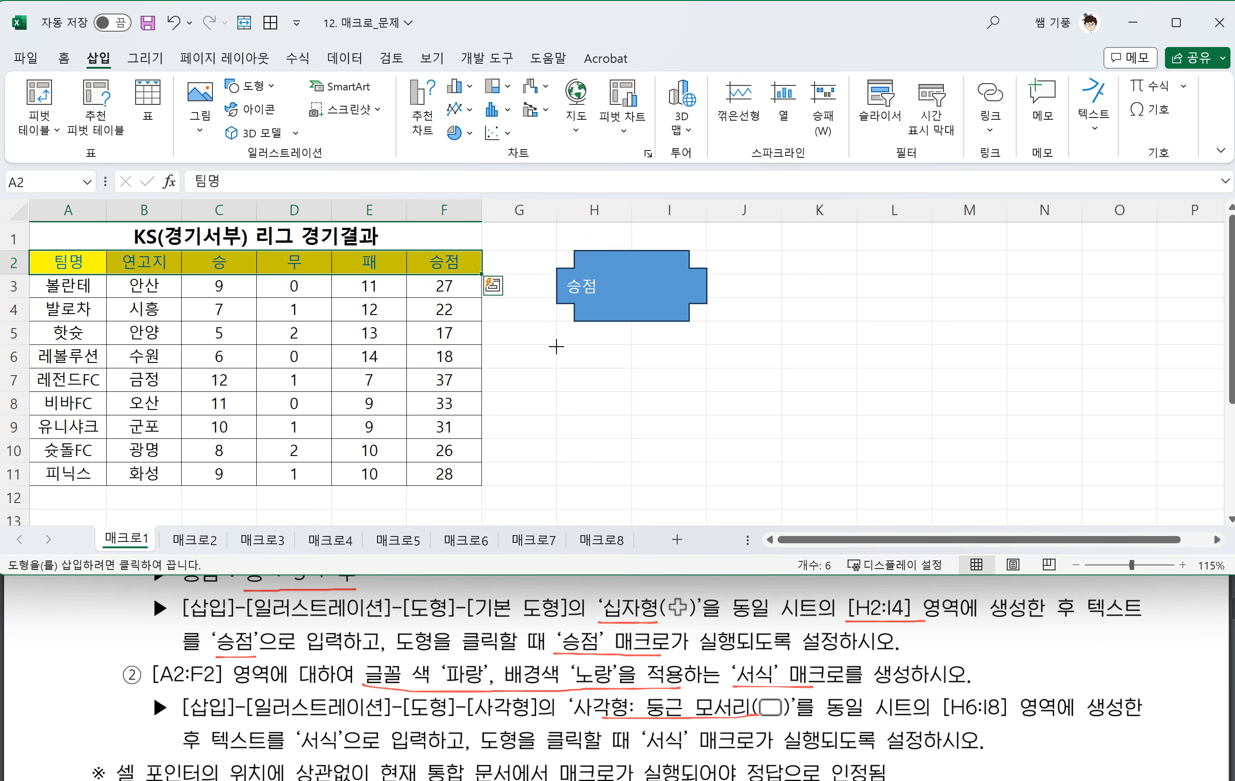
drag(556, 347, 685, 411)
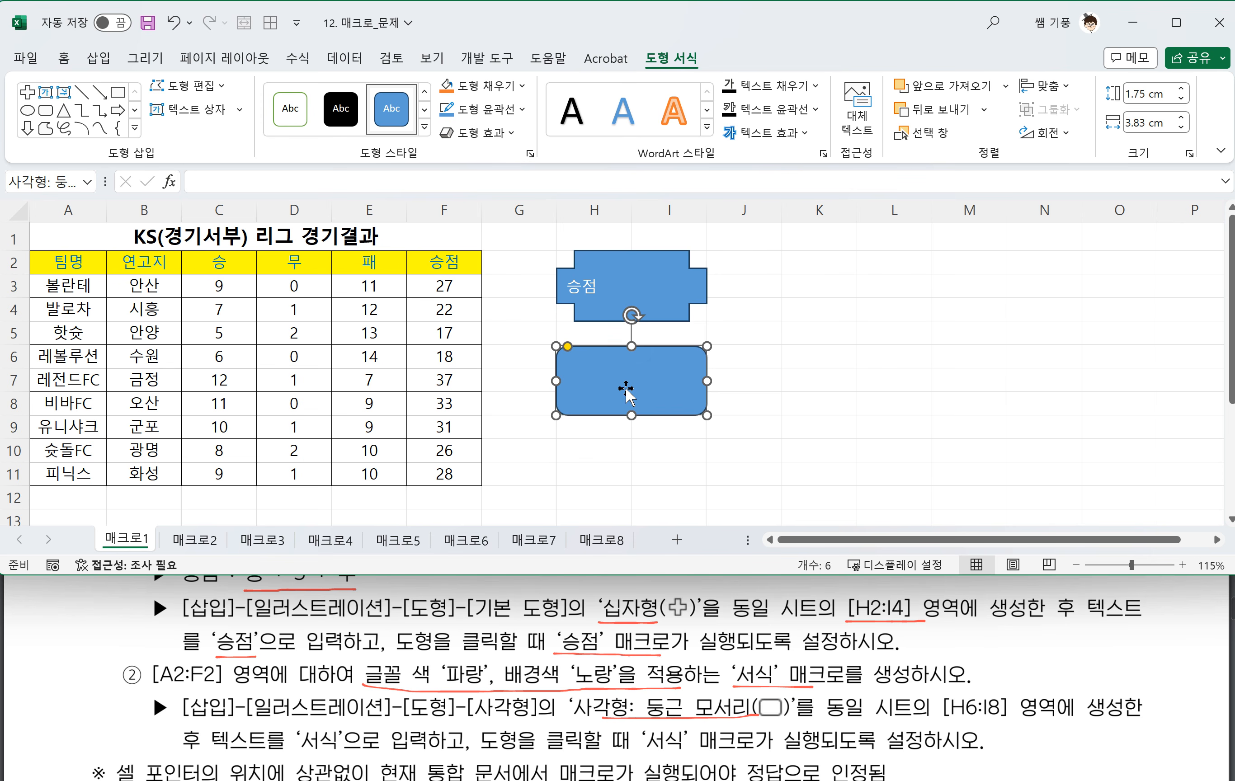
Label the rounded rectangle 서식, assign the 서식 macro to it and deselect the shape
text(서식)
click(749, 432)
click(672, 411)
right_click(669, 387)
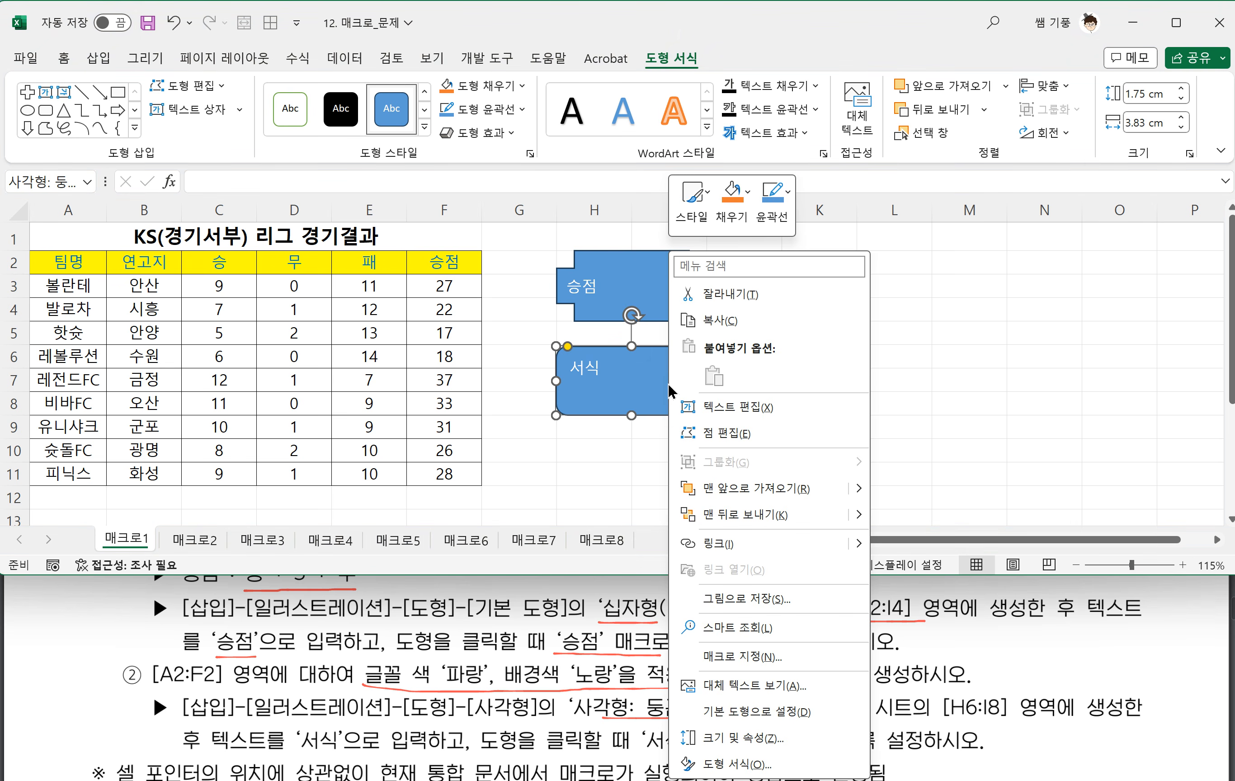
click(749, 656)
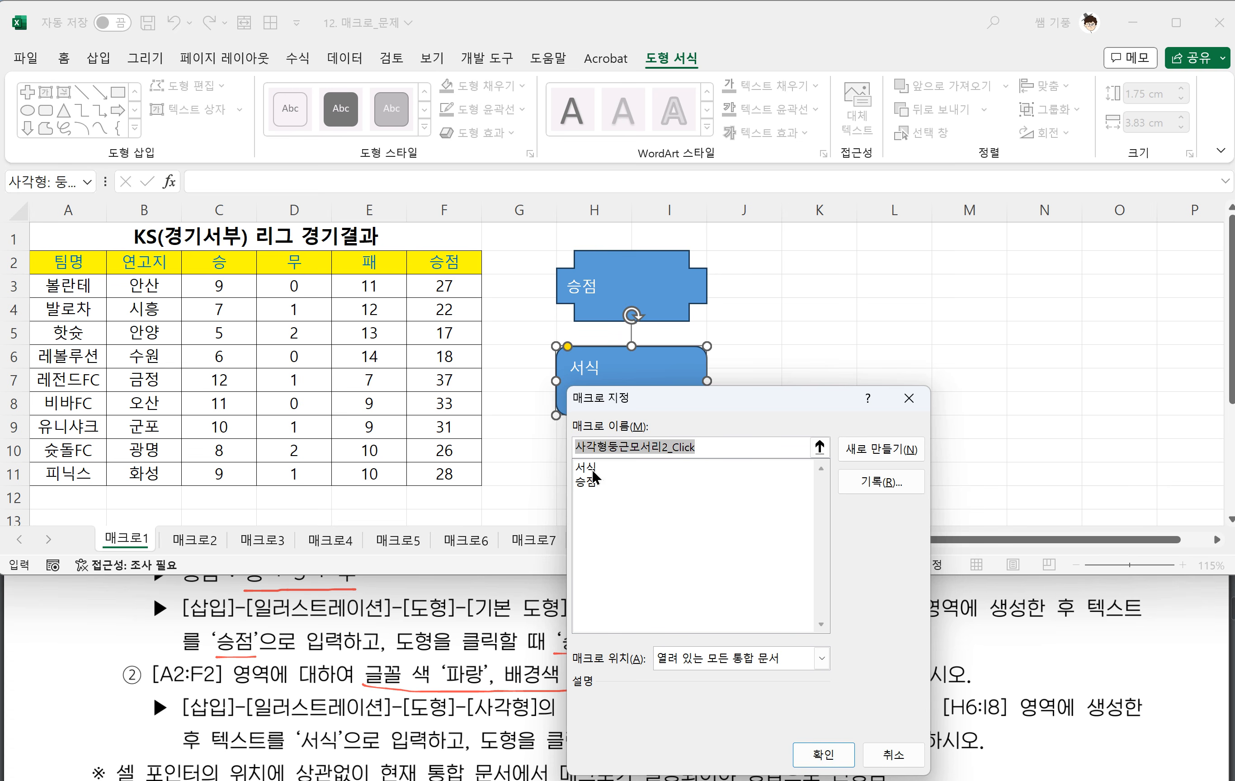
click(588, 467)
click(824, 755)
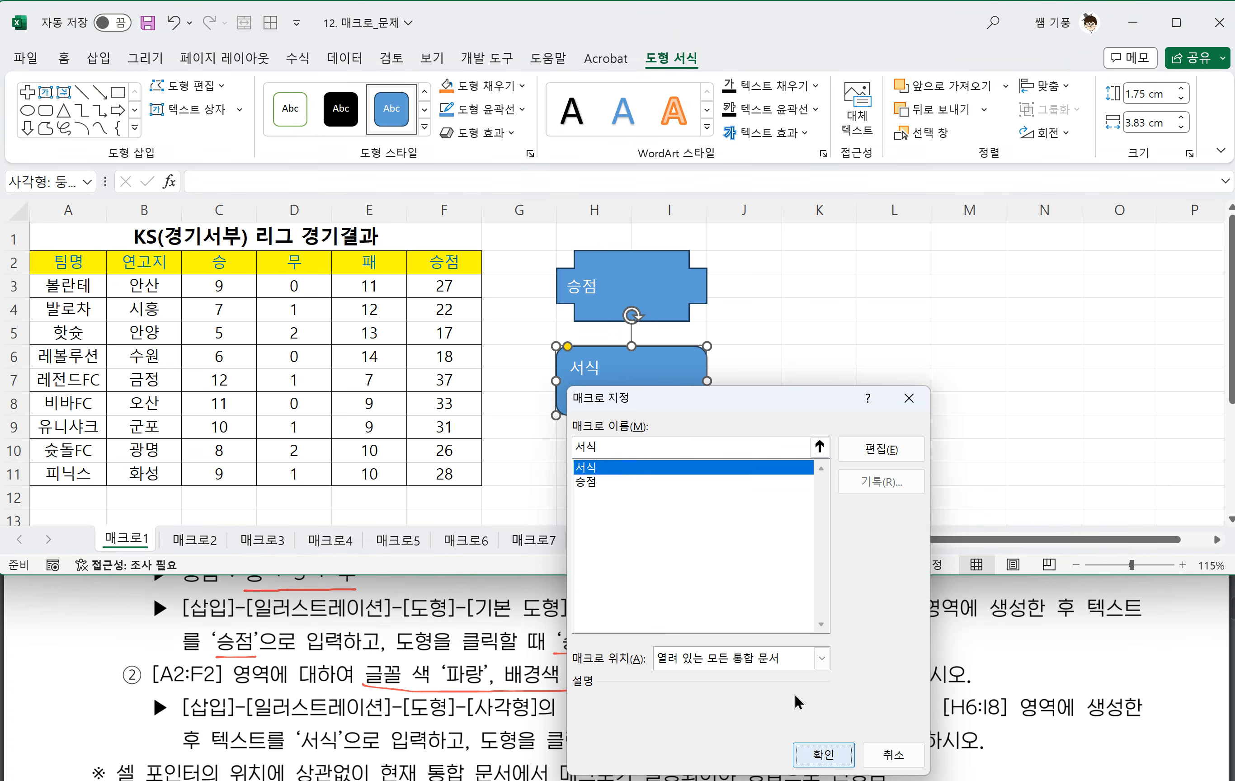
click(653, 495)
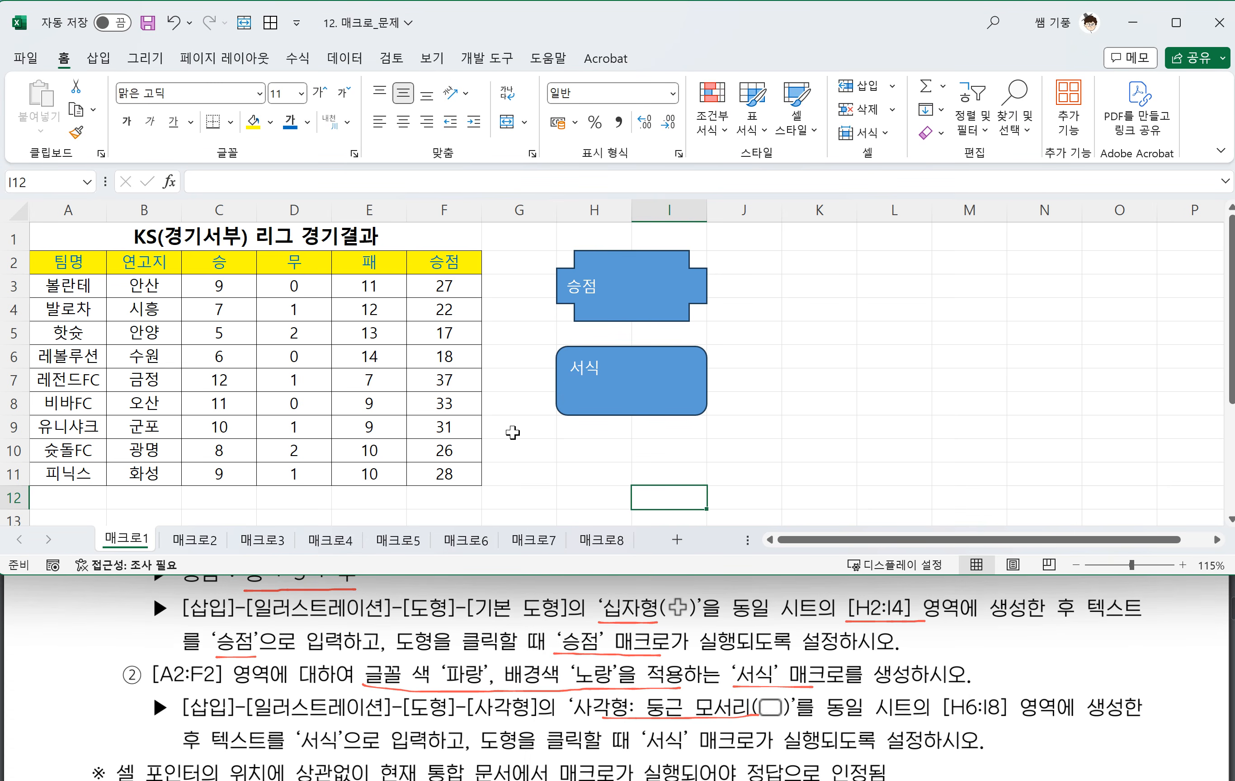
Switch to the 매크로2 sheet and read its two macro tasks in the exam document
scroll(352, 627, down, 5)
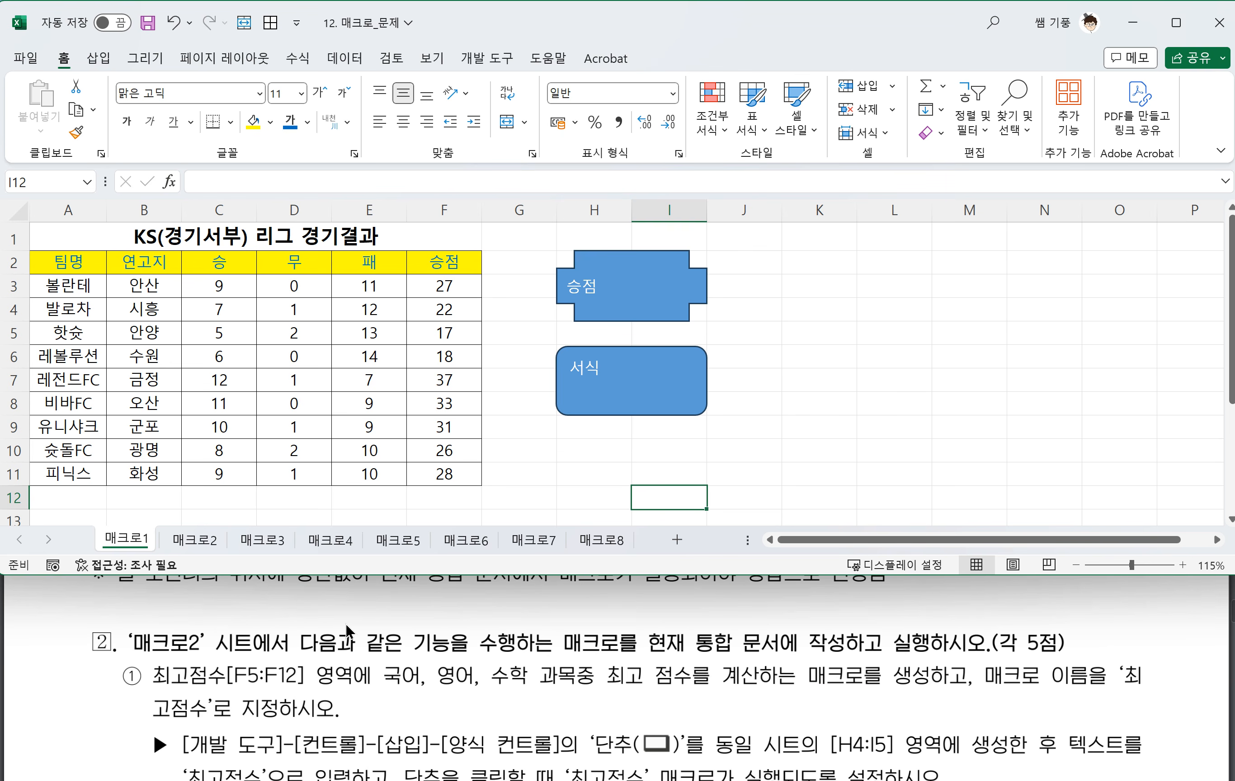
scroll(345, 623, up, 1)
scroll(344, 623, down, 1)
click(200, 538)
click(421, 457)
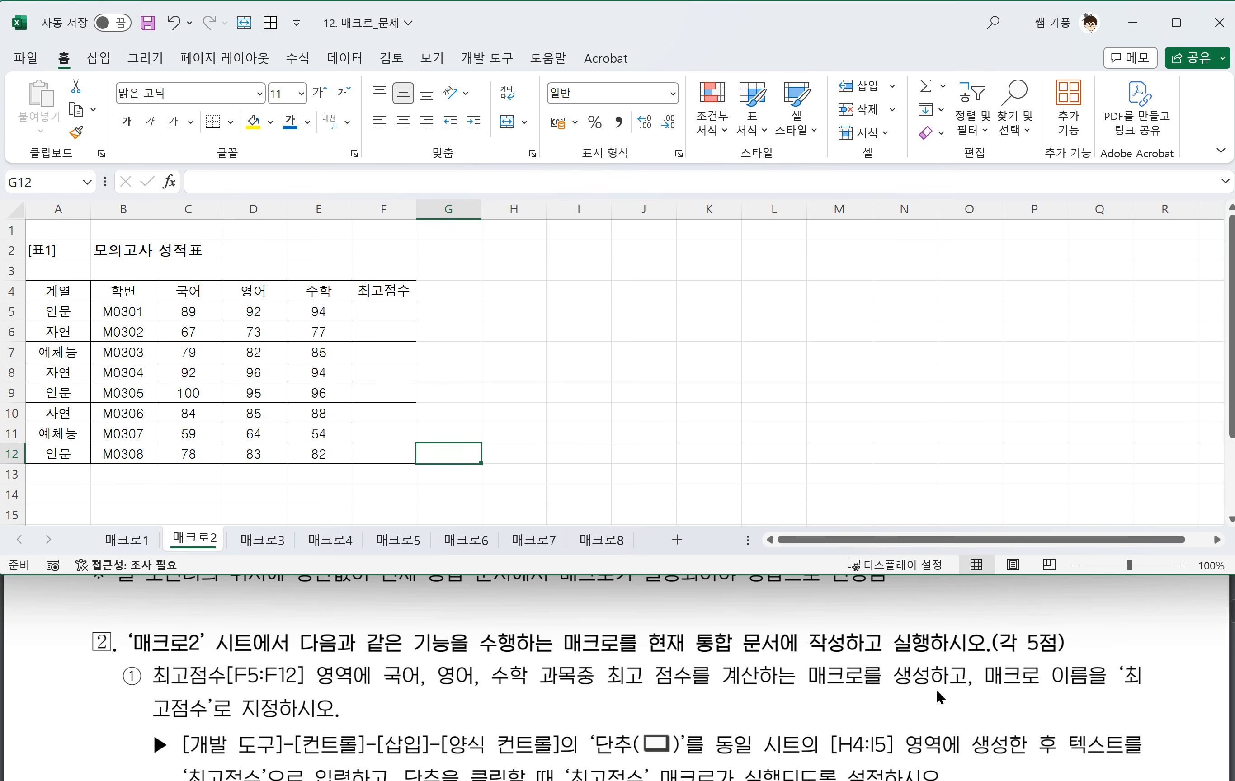
scroll(1031, 690, down, 1)
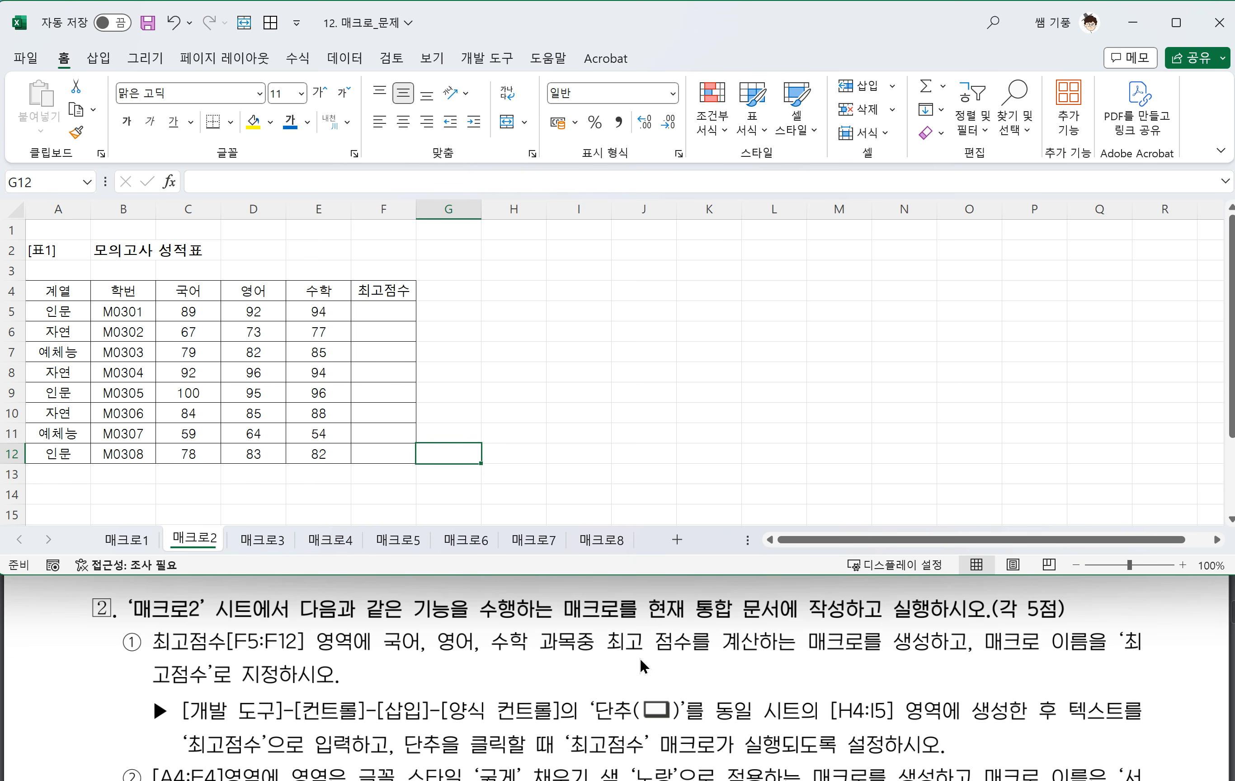
scroll(567, 654, down, 1)
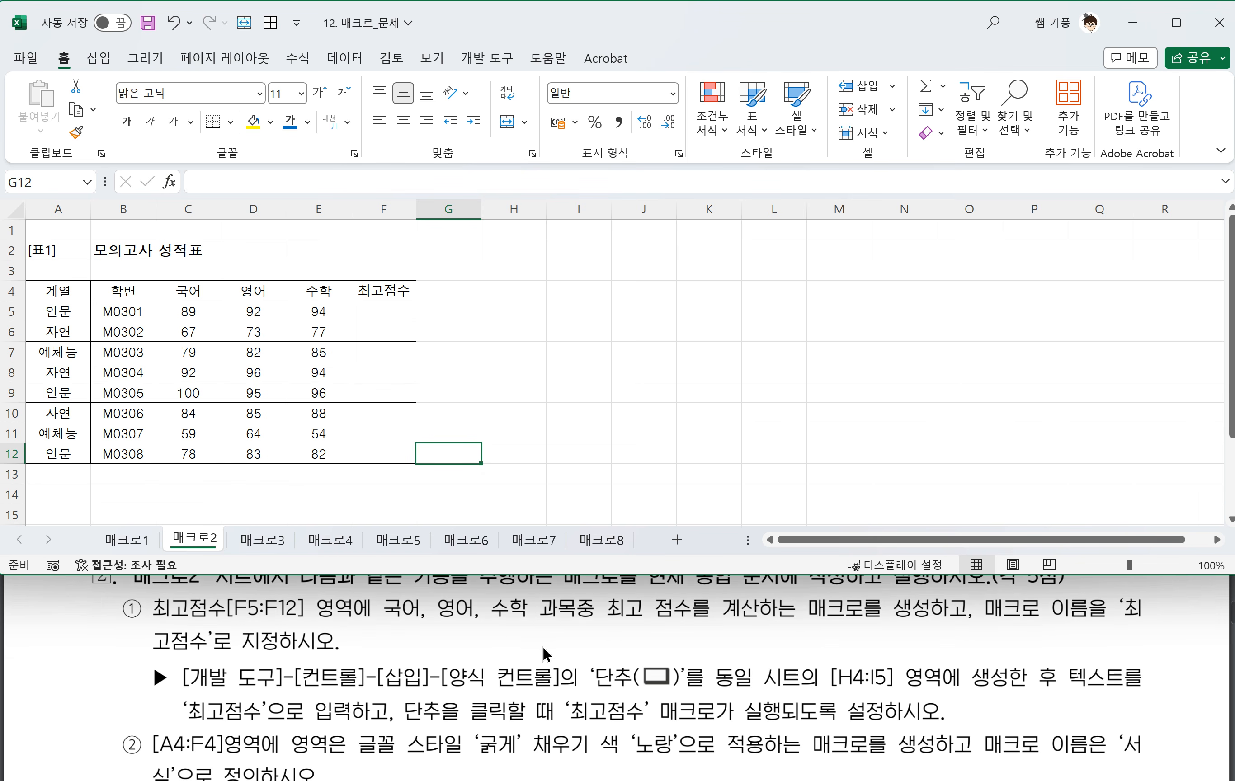
scroll(460, 645, down, 2)
scroll(459, 646, up, 2)
click(495, 391)
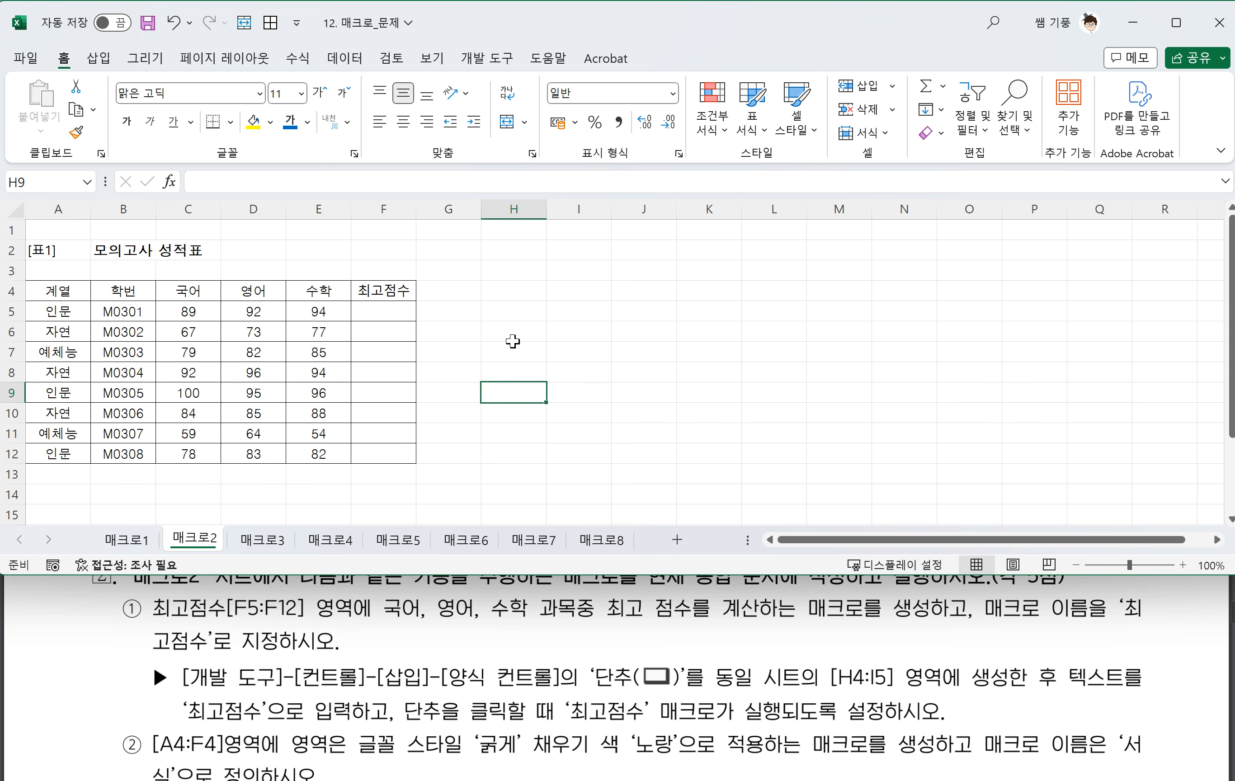
click(513, 318)
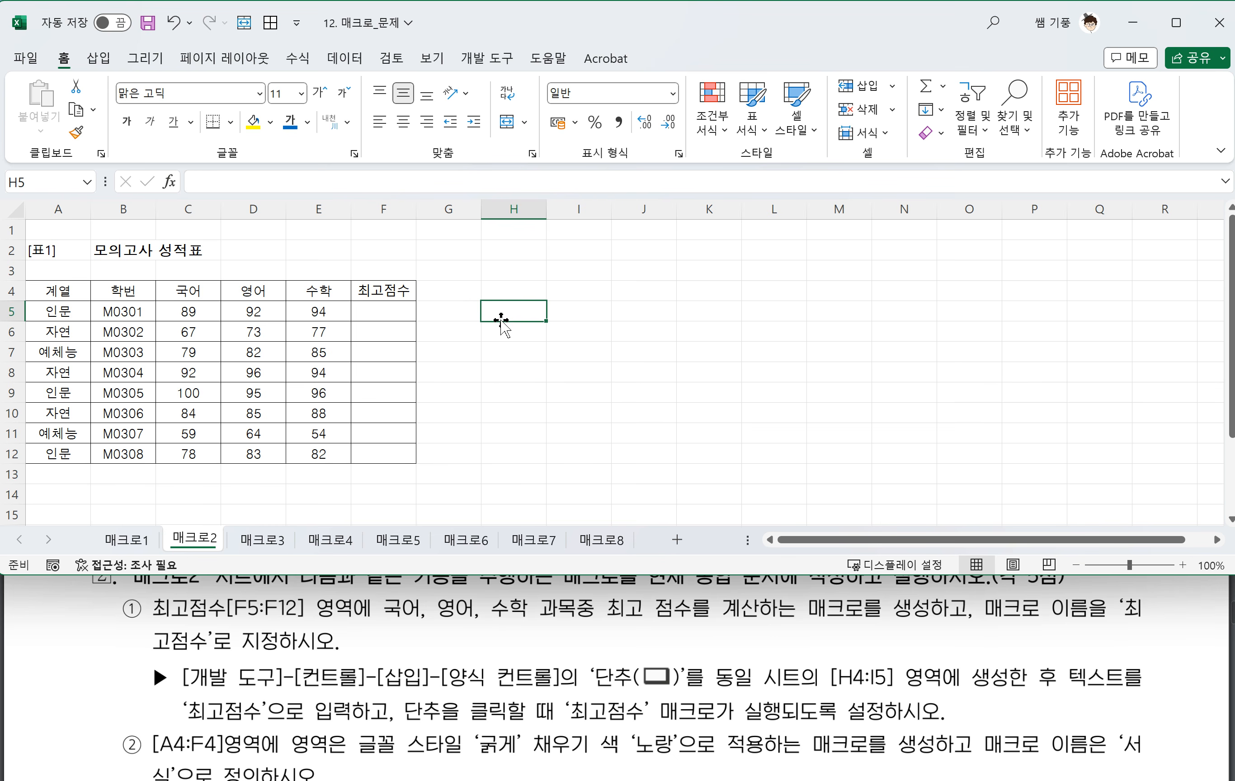
click(524, 291)
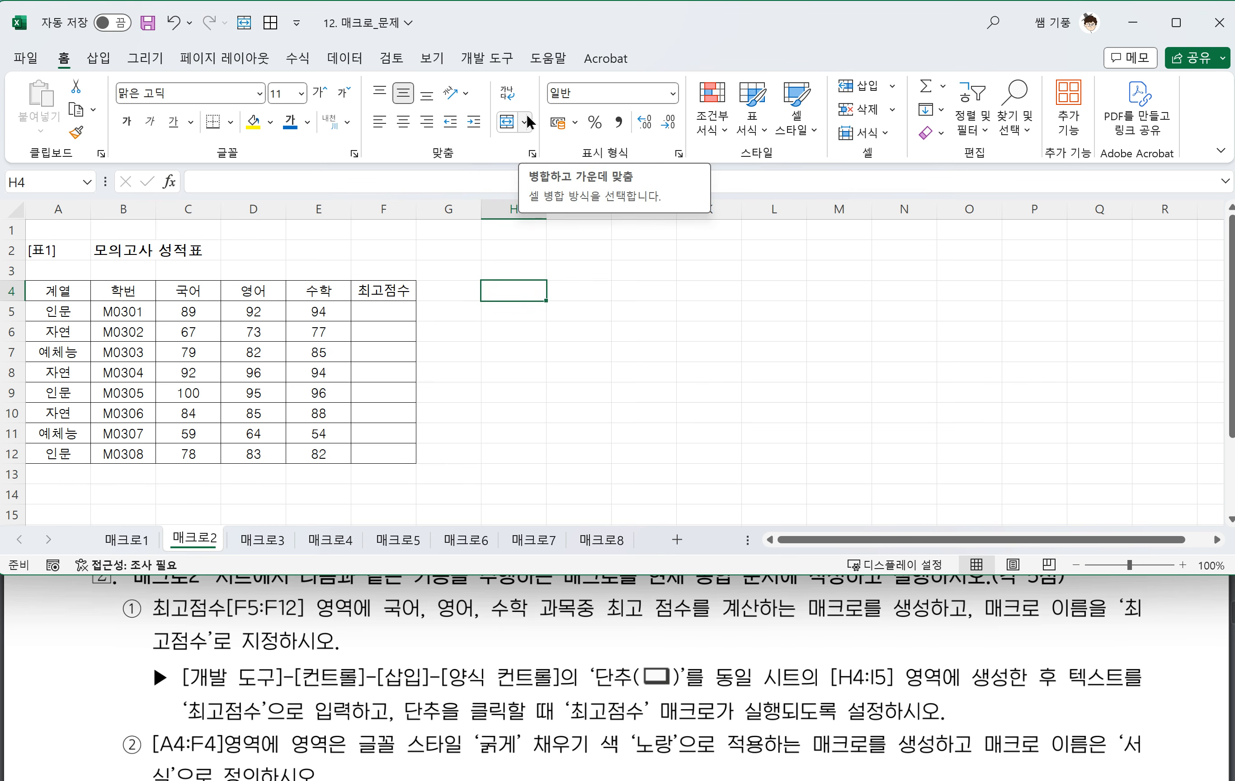
Select the empty cell H5 outside the table and start recording a macro named 최고점수 stored in the current workbook
click(486, 58)
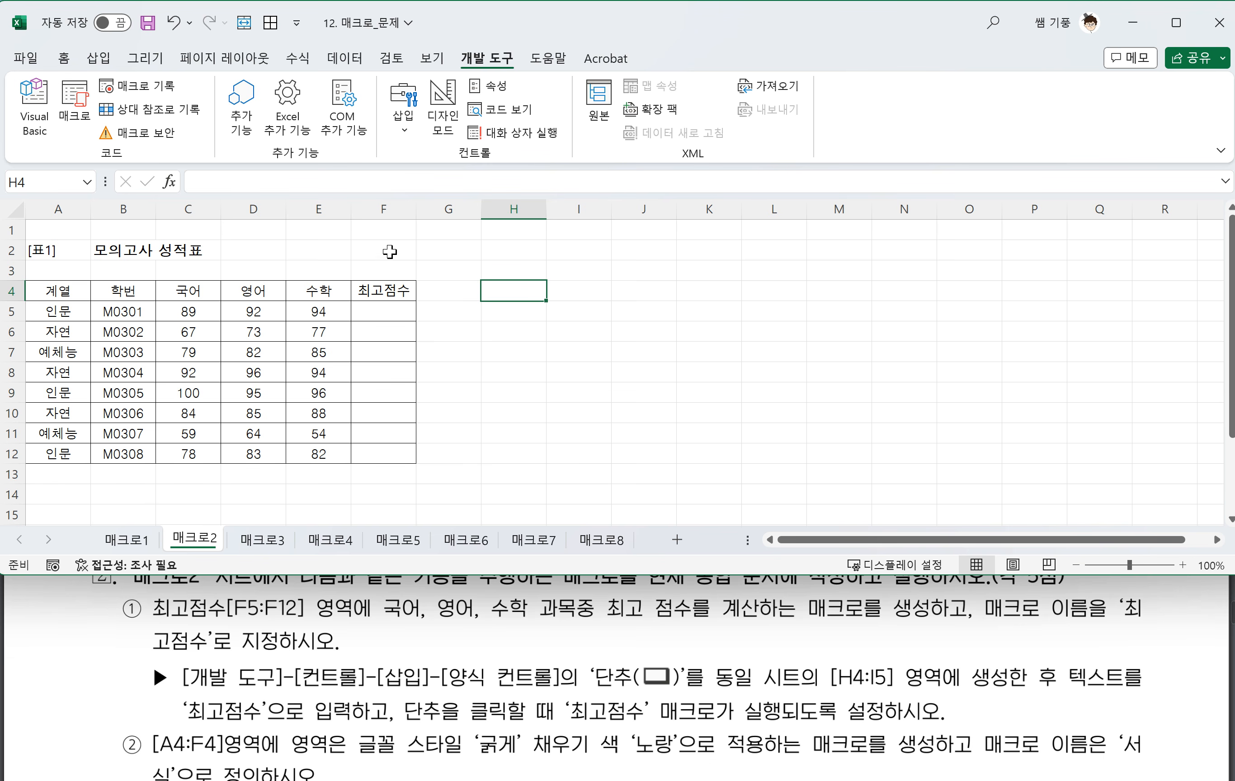
click(516, 316)
click(436, 312)
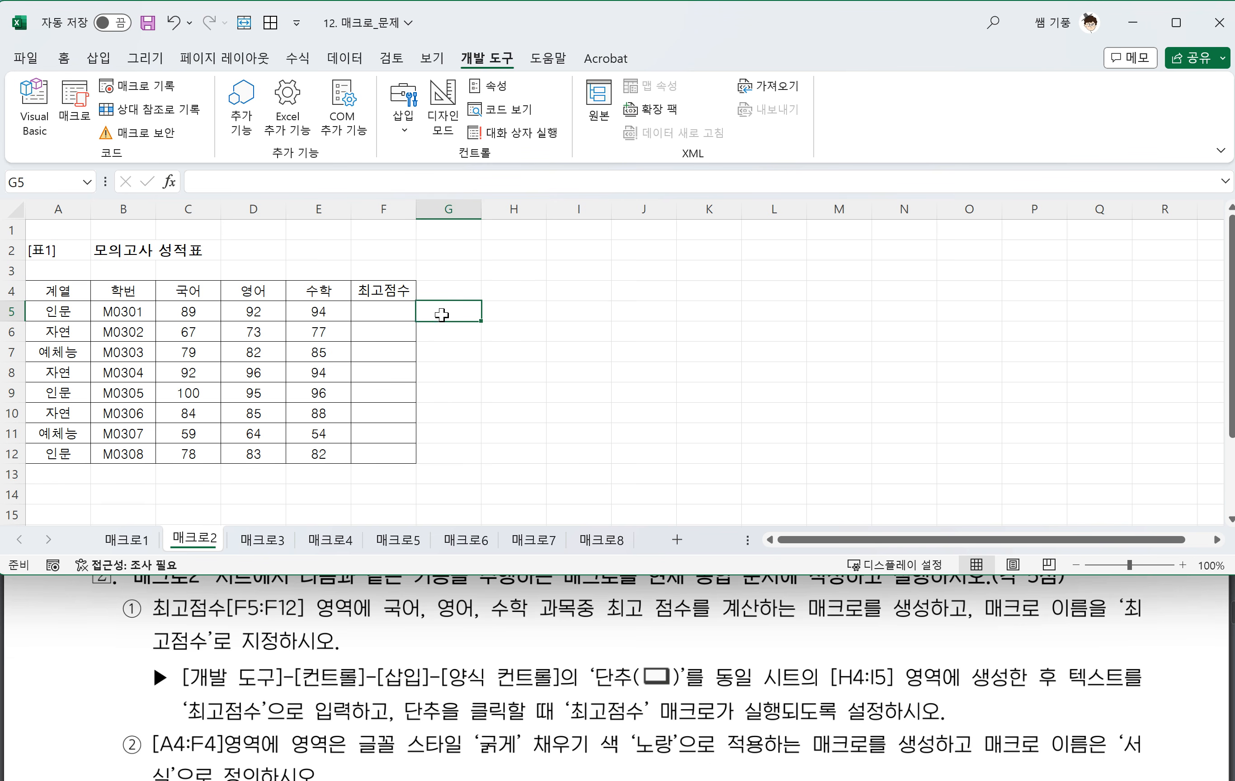
click(394, 315)
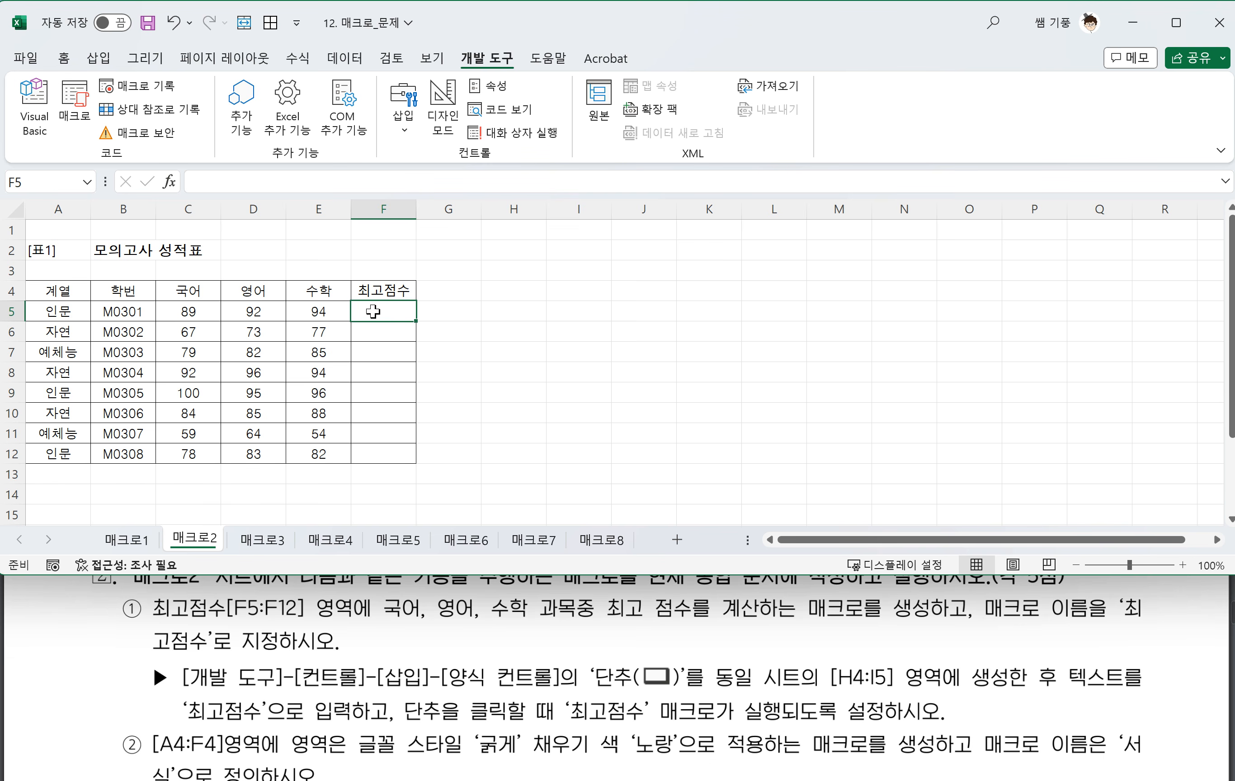
drag(394, 319, 509, 319)
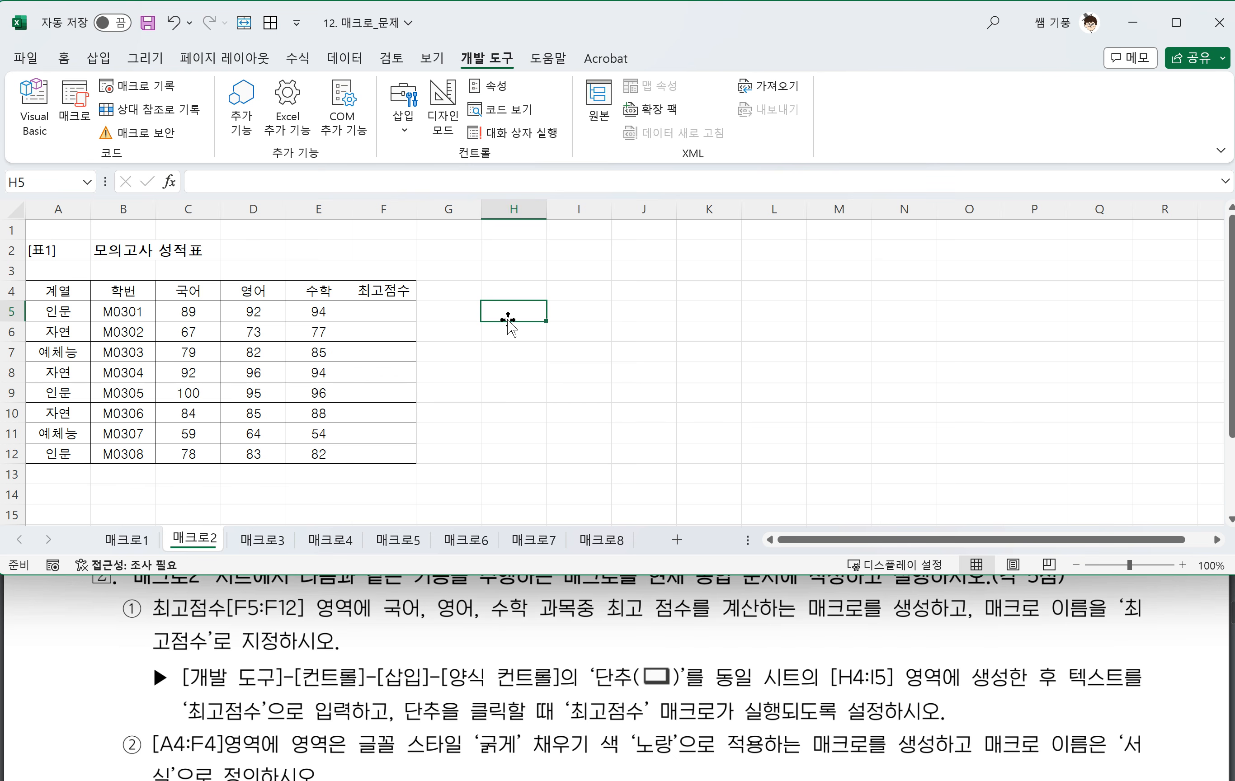
click(151, 86)
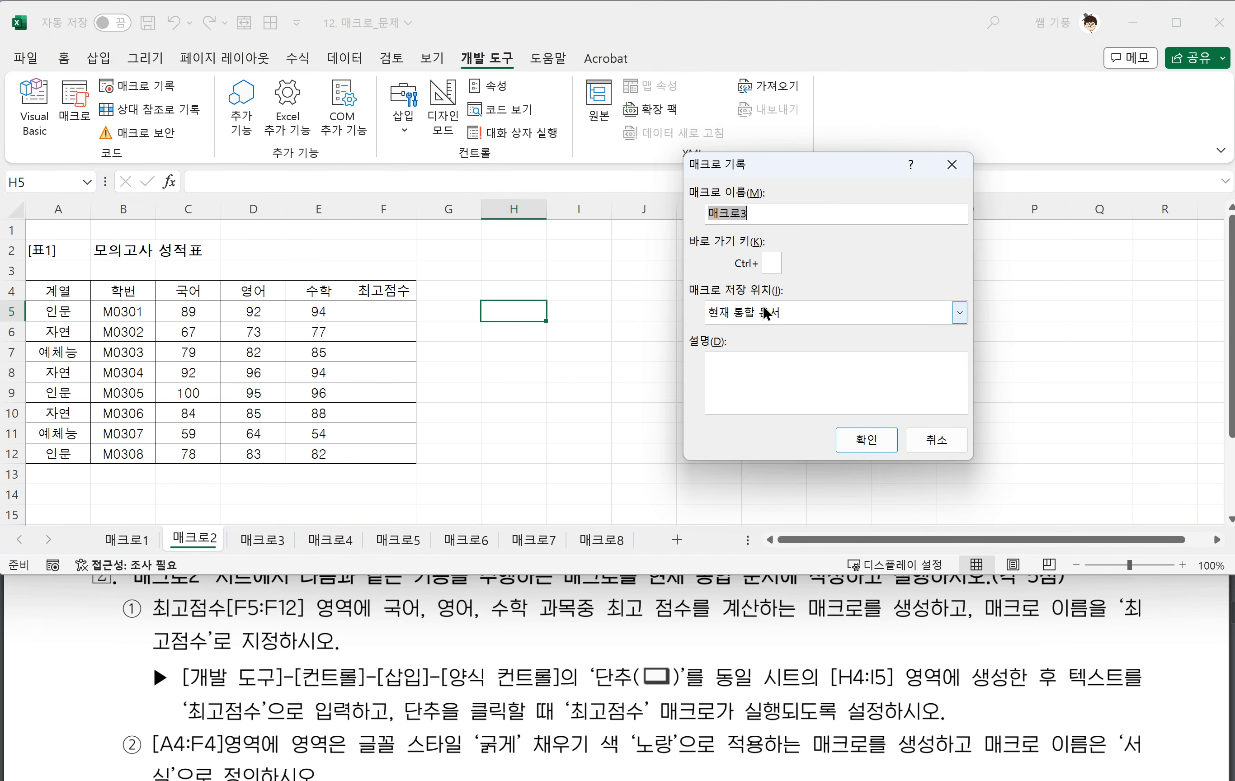
text(chl)
key(BackSpace)
key(BackSpace)
key(BackSpace)
text(최고점수)
click(857, 442)
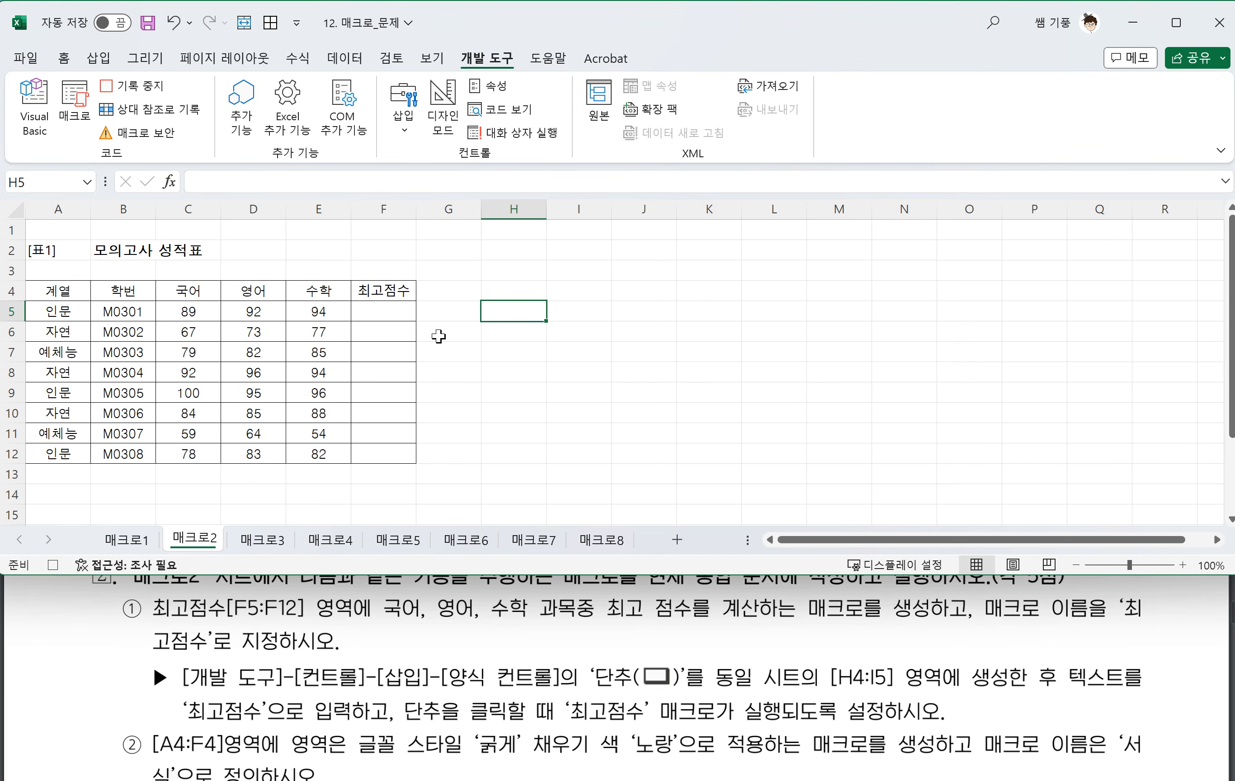
Enter the formula =MAX(C5:E5) in F5 to calculate the first row's highest score
click(378, 315)
text(=)
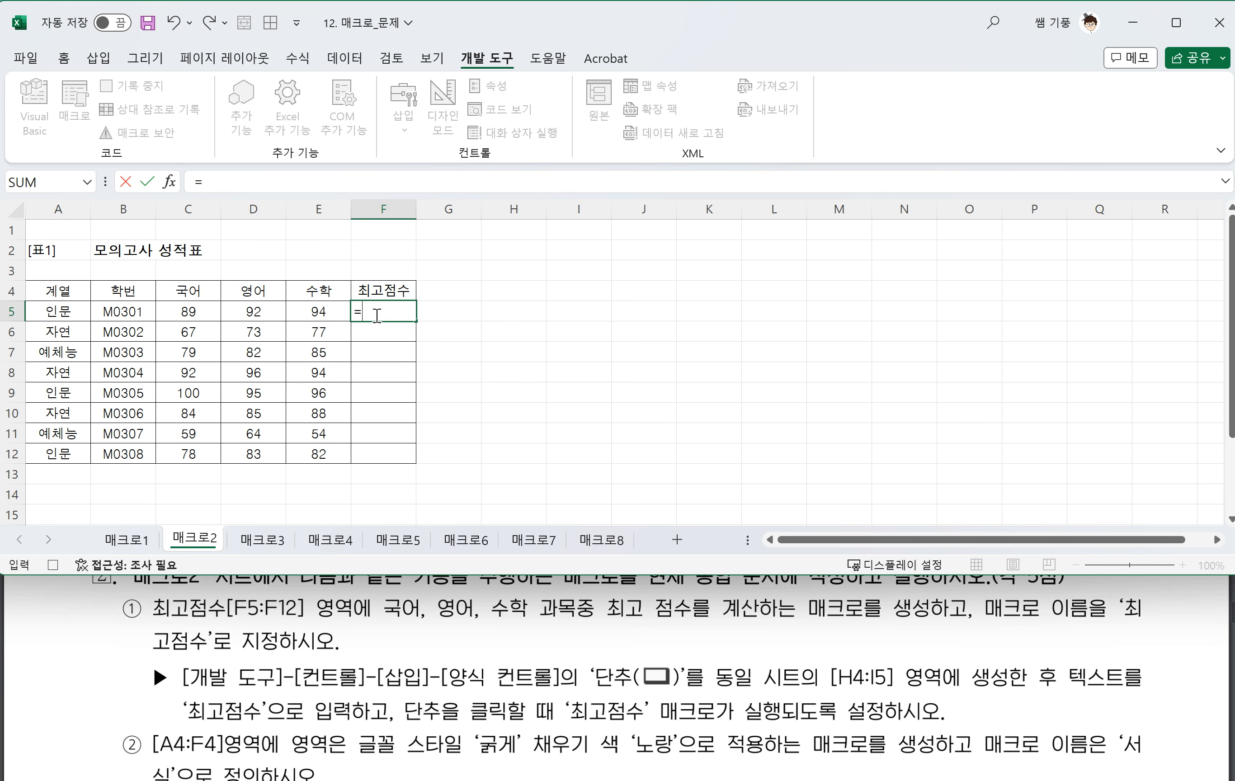
text(ㅡmax()
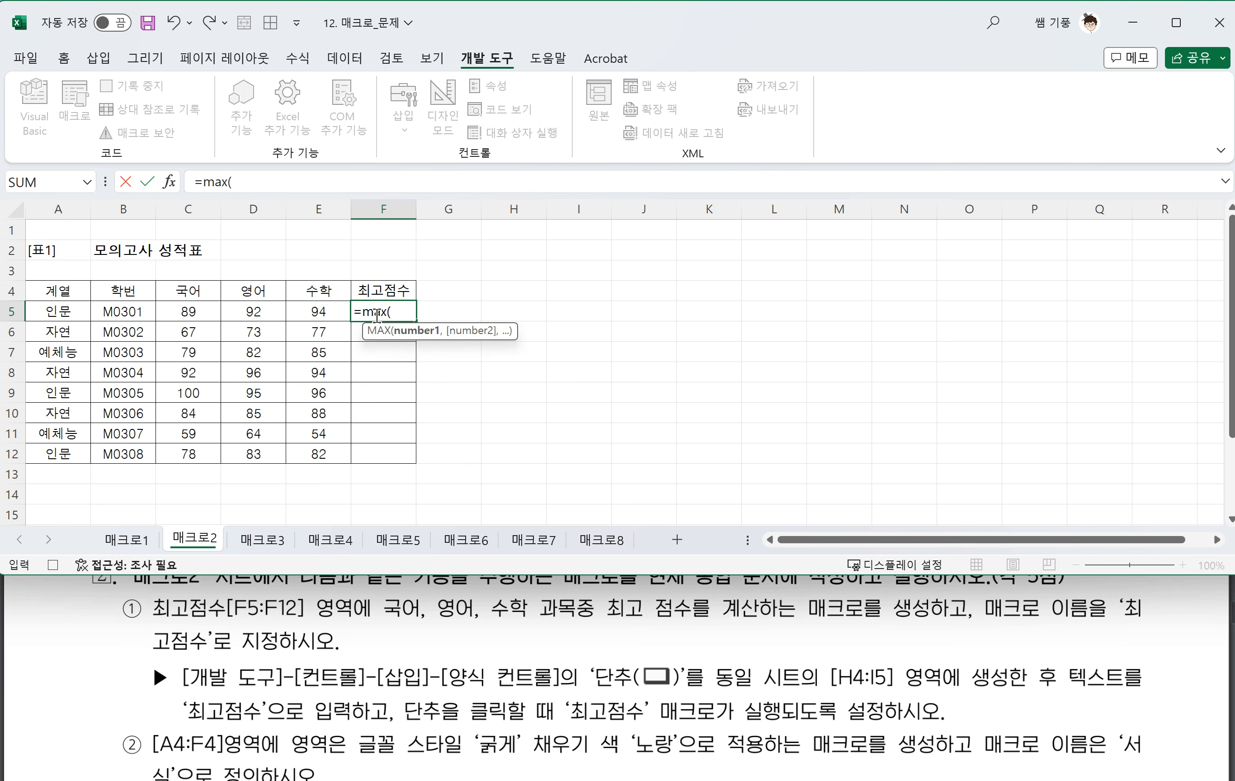
drag(171, 312, 308, 320)
text())
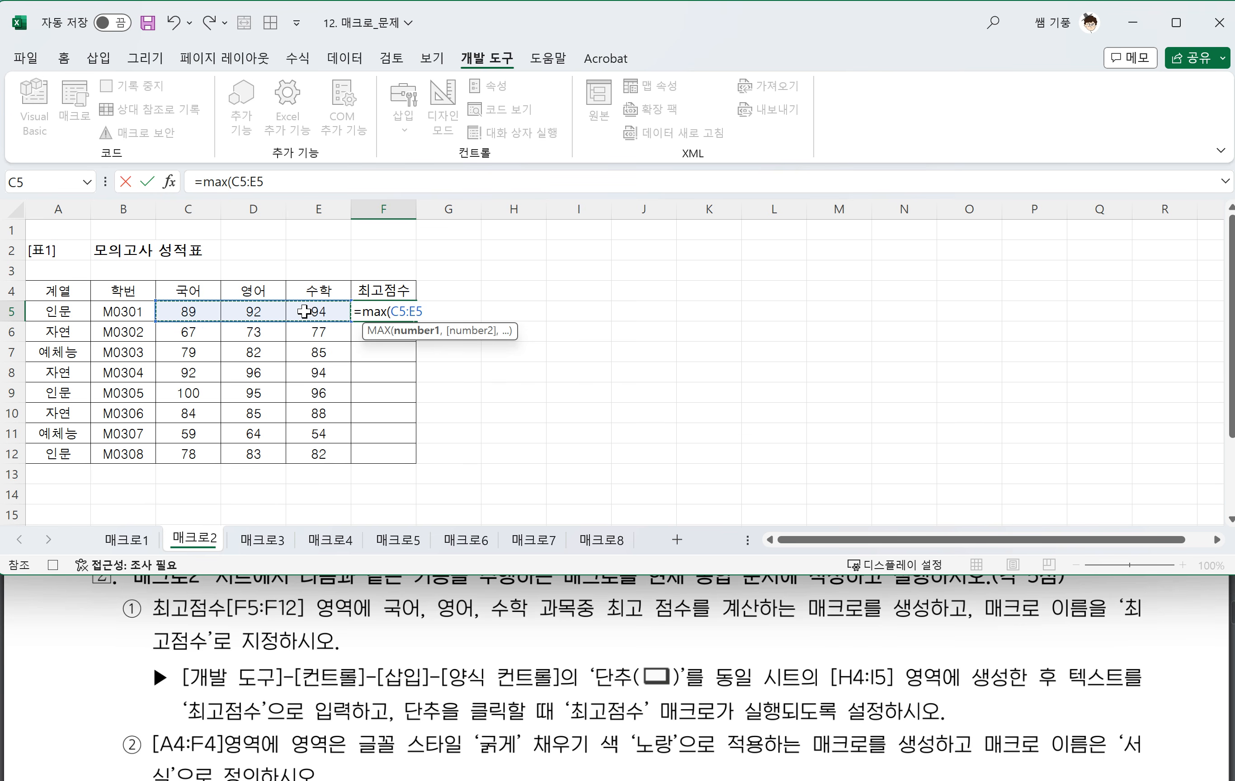
key(Return)
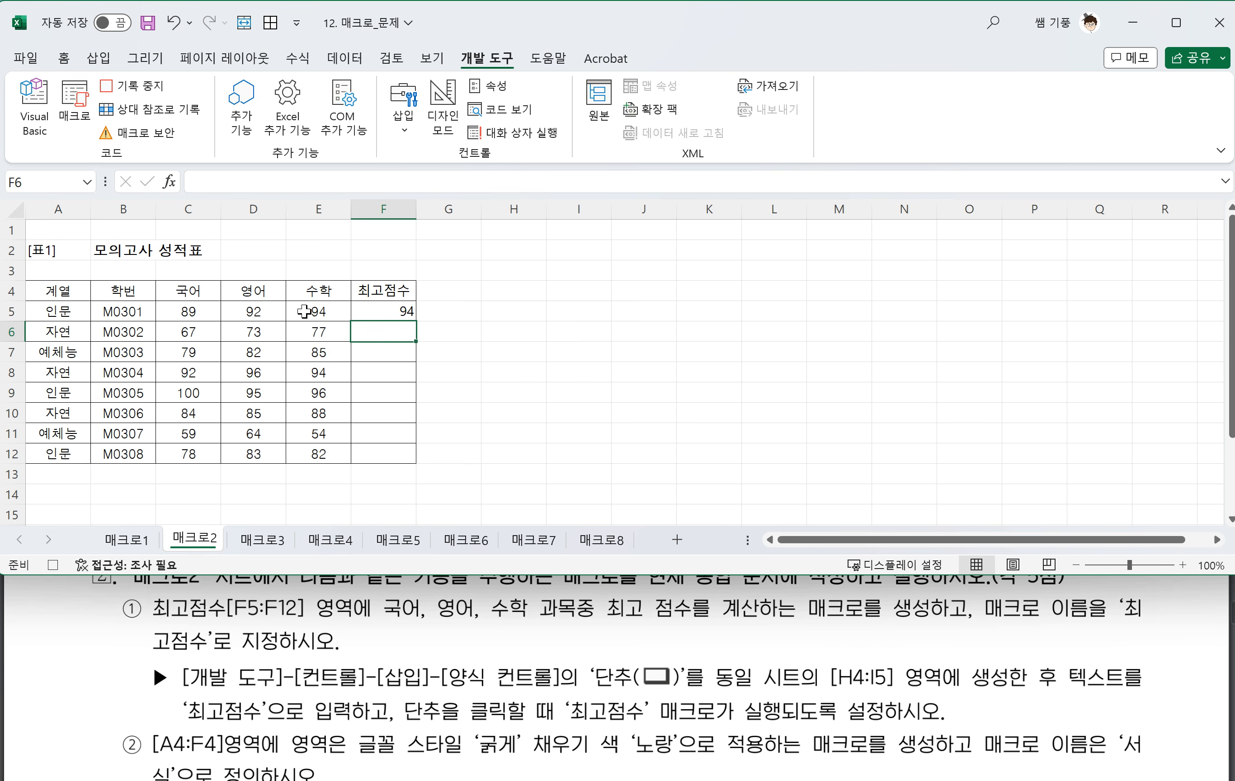
Fill the F5 formula down to F12 and stop recording the 최고점수 macro
click(403, 316)
drag(416, 321, 399, 454)
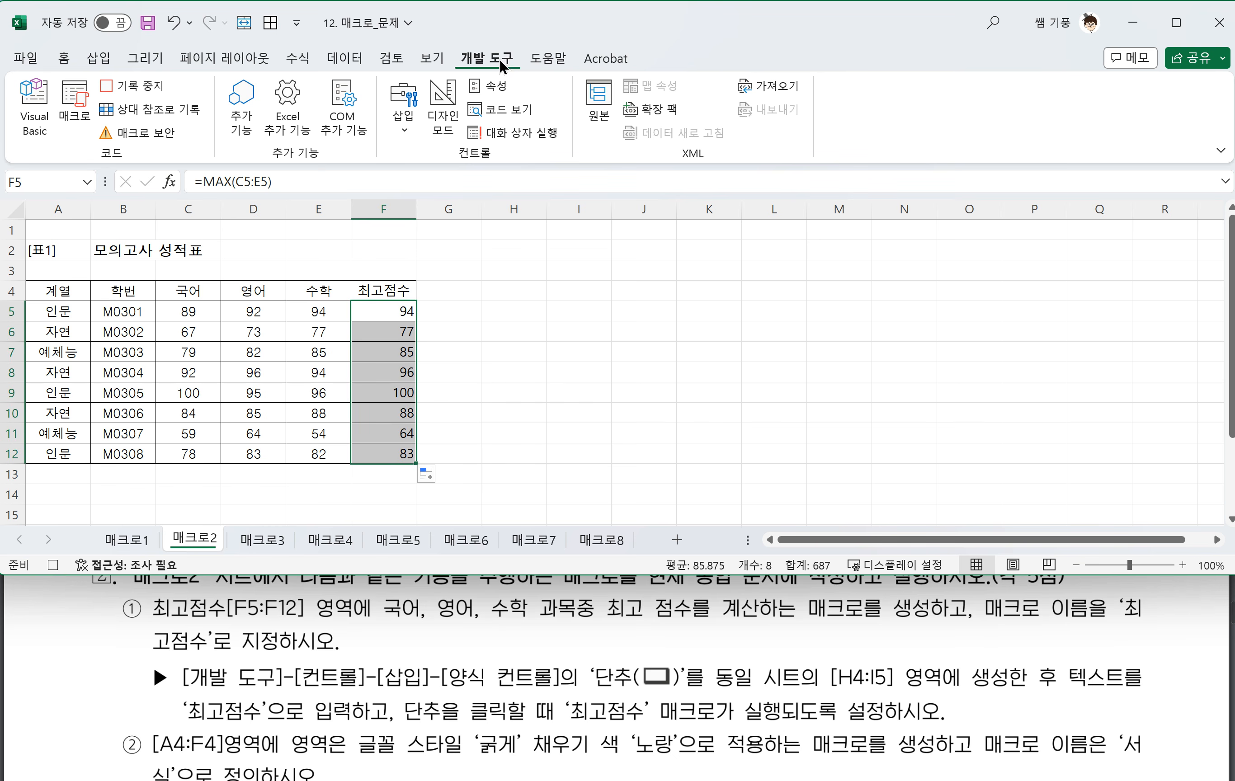
click(147, 91)
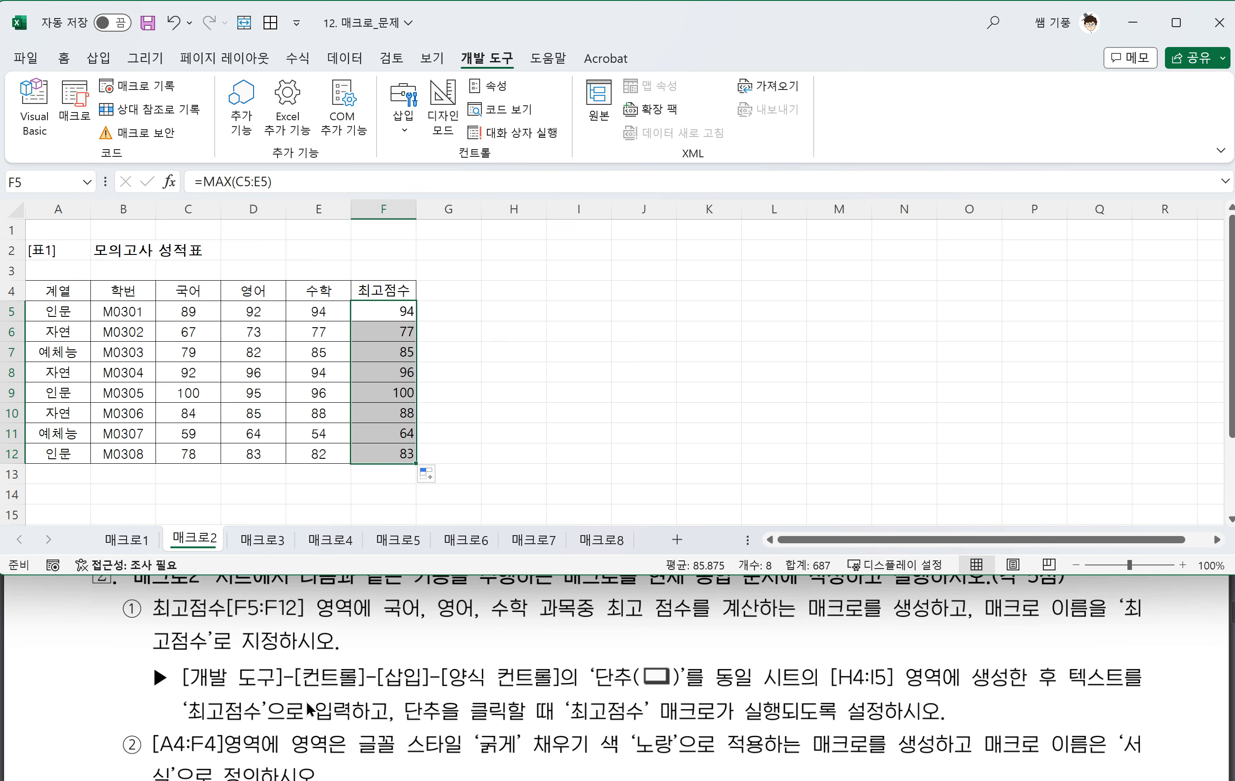
Underline the 단추 control wording in the exam document's 최고점수 task and bring up the available form controls on the 매크로2 sheet
drag(591, 688, 652, 690)
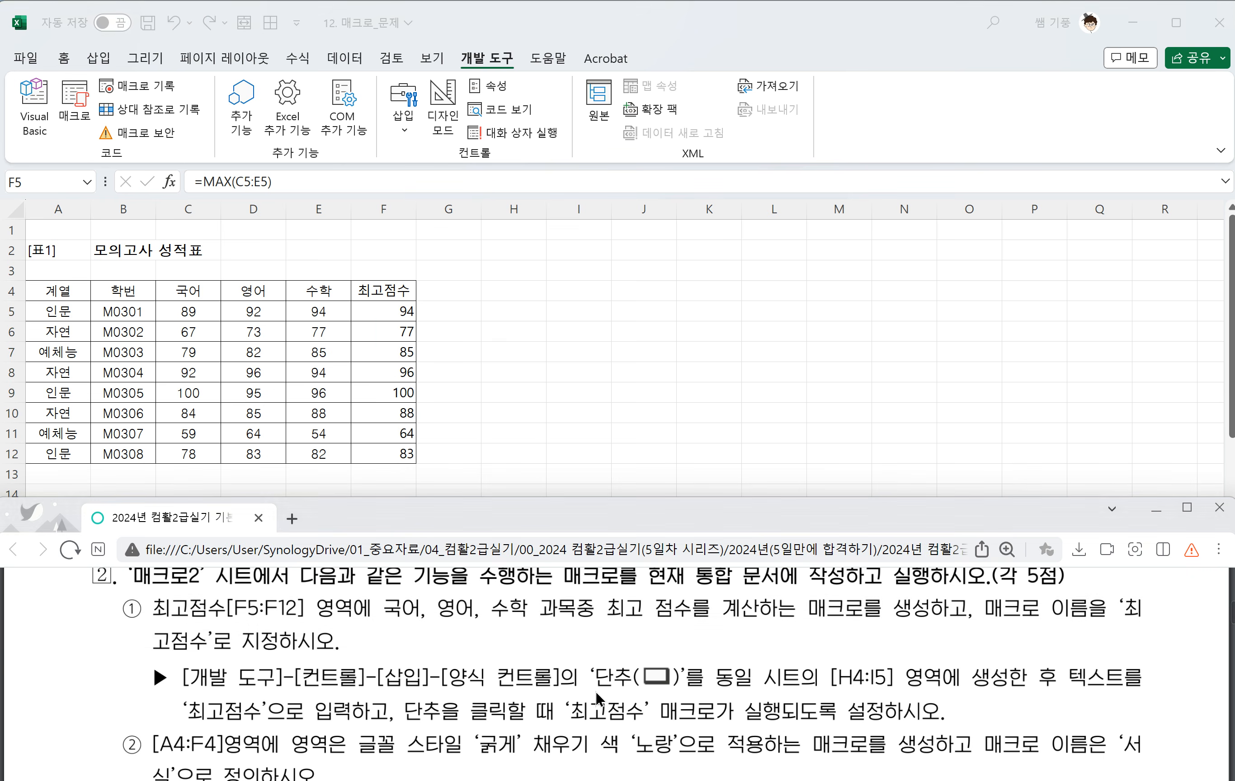
click(508, 364)
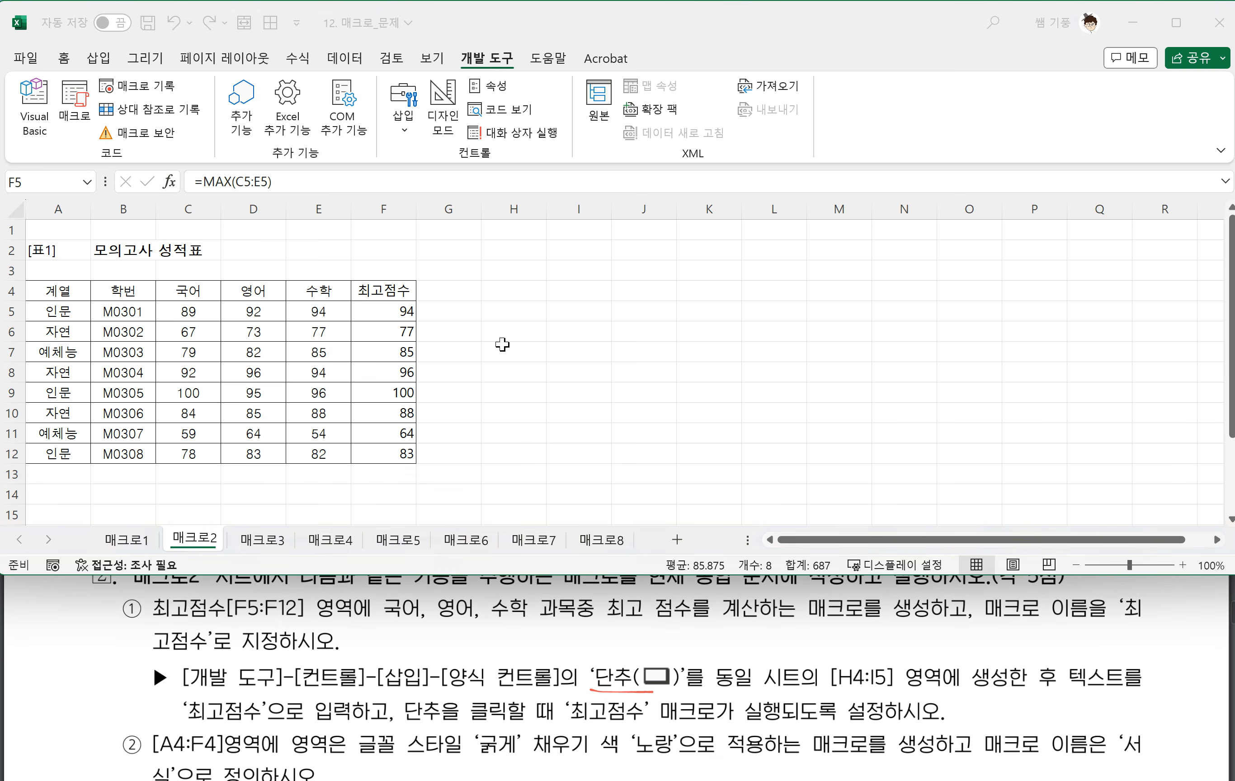
click(416, 129)
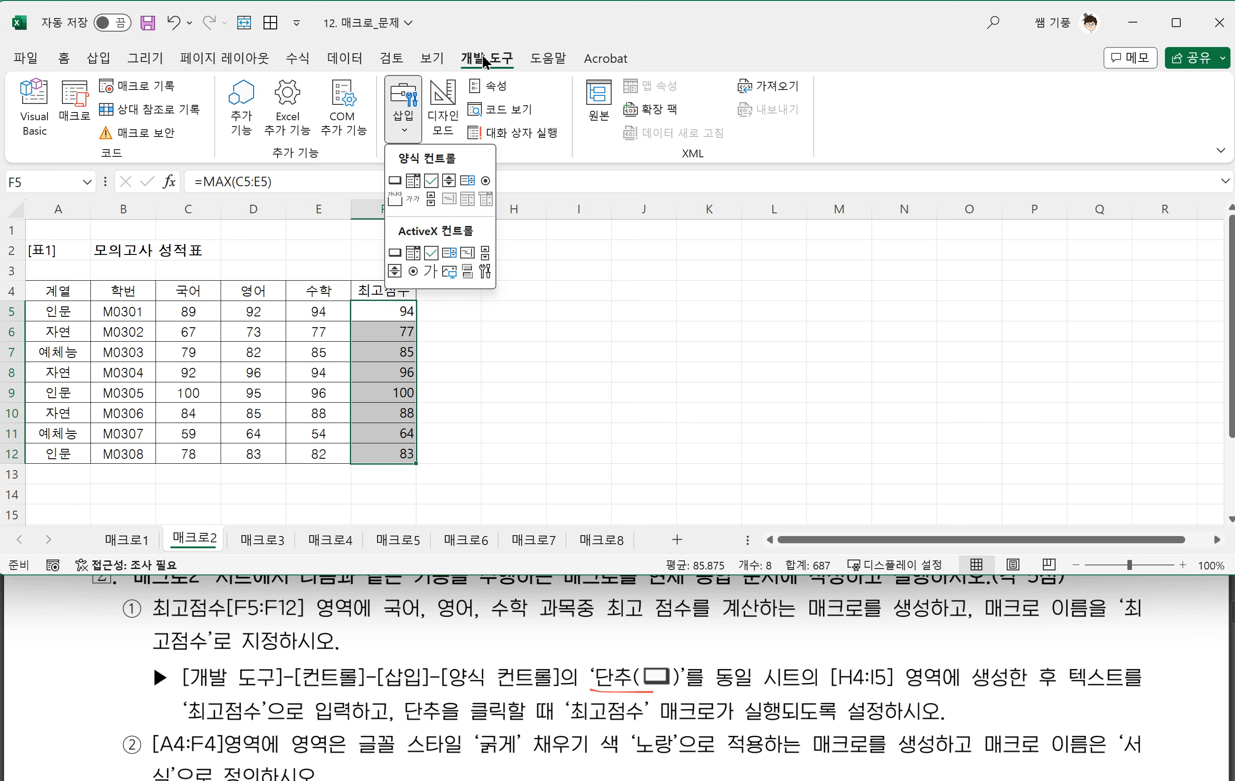
Check in the ribbon customization options that the 개발 도구 main tab is enabled, then accept the options
click(28, 52)
click(27, 53)
click(27, 53)
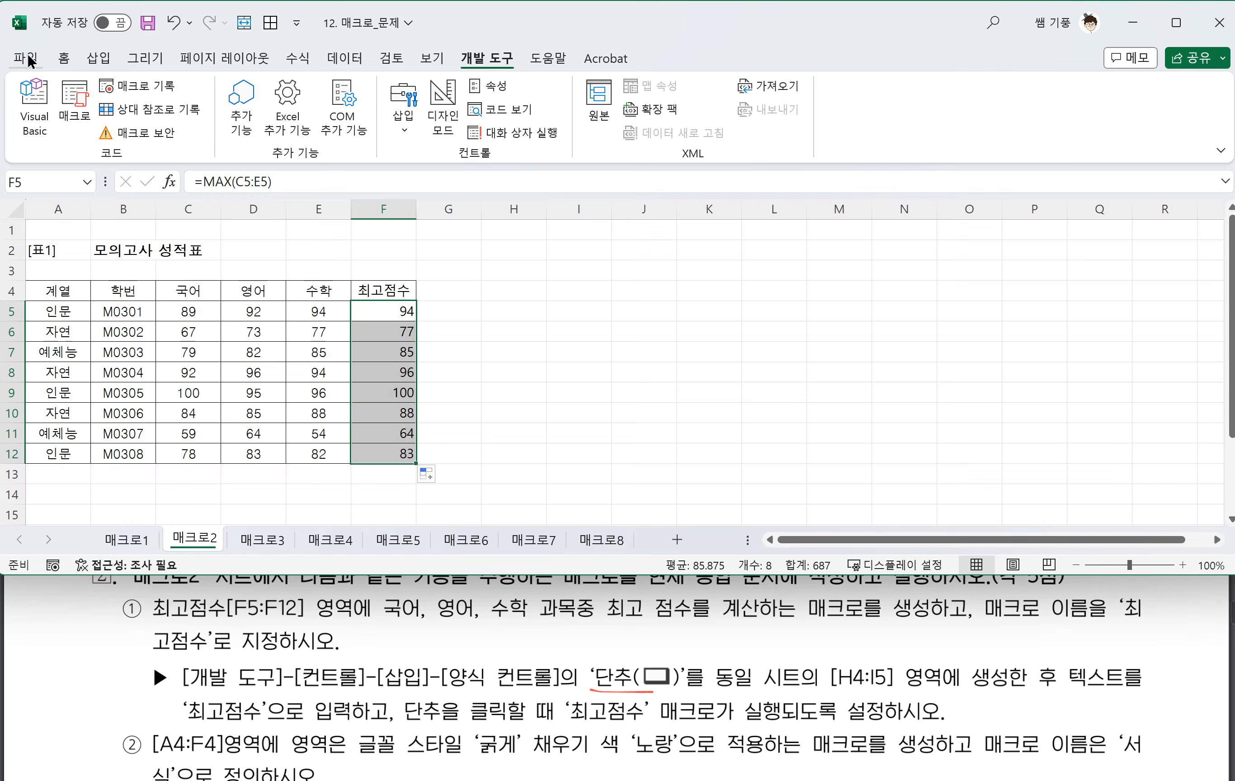
click(27, 53)
click(54, 517)
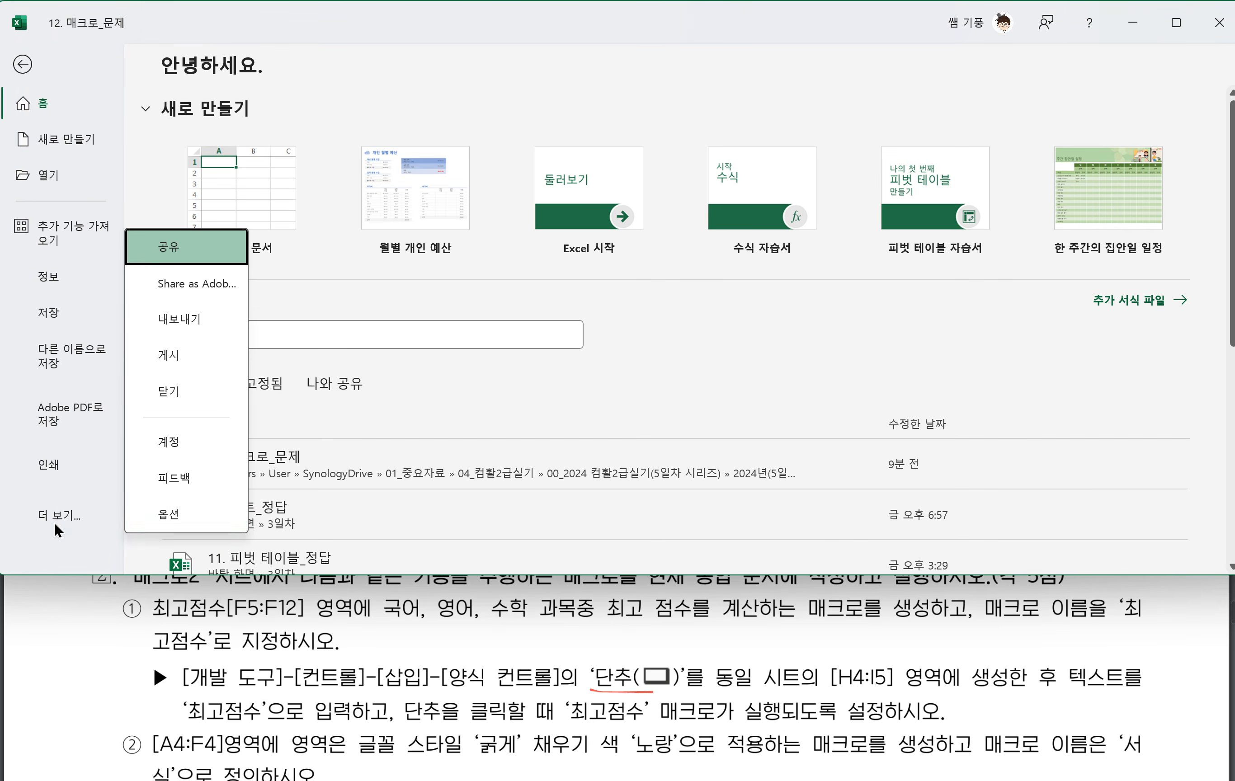
click(170, 519)
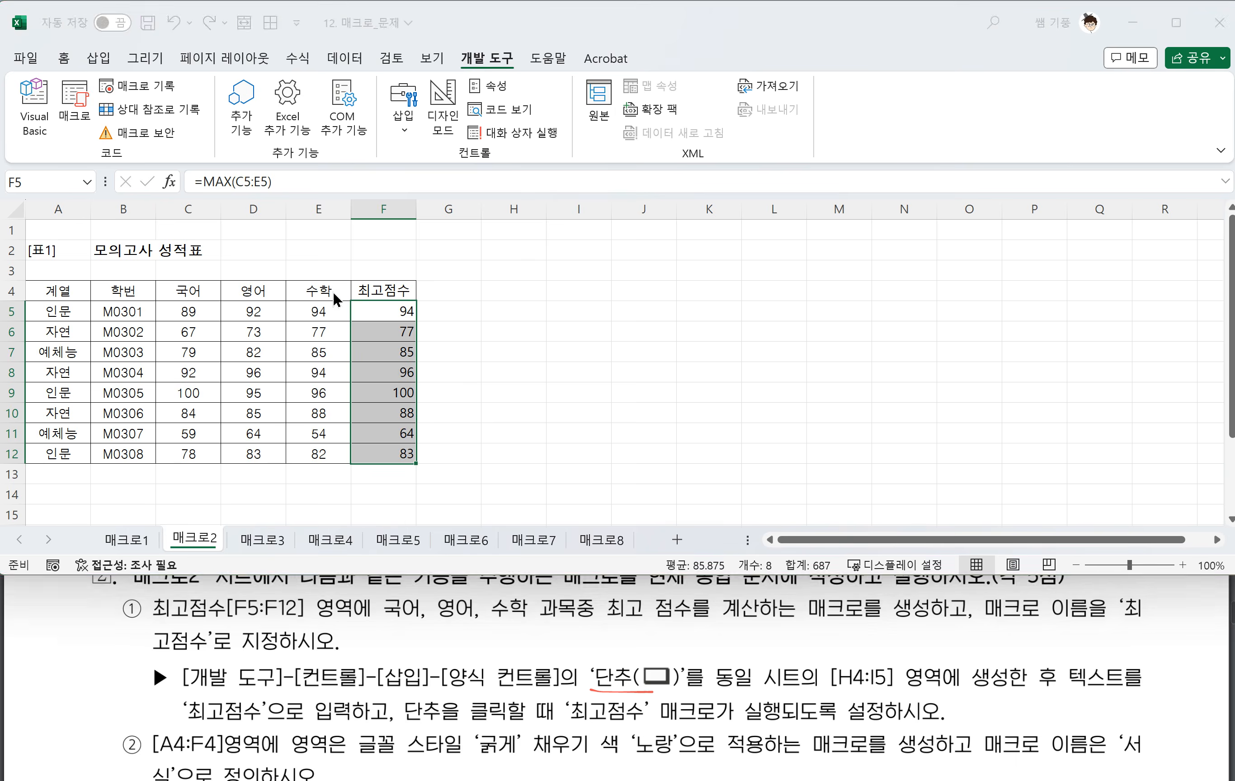
click(271, 333)
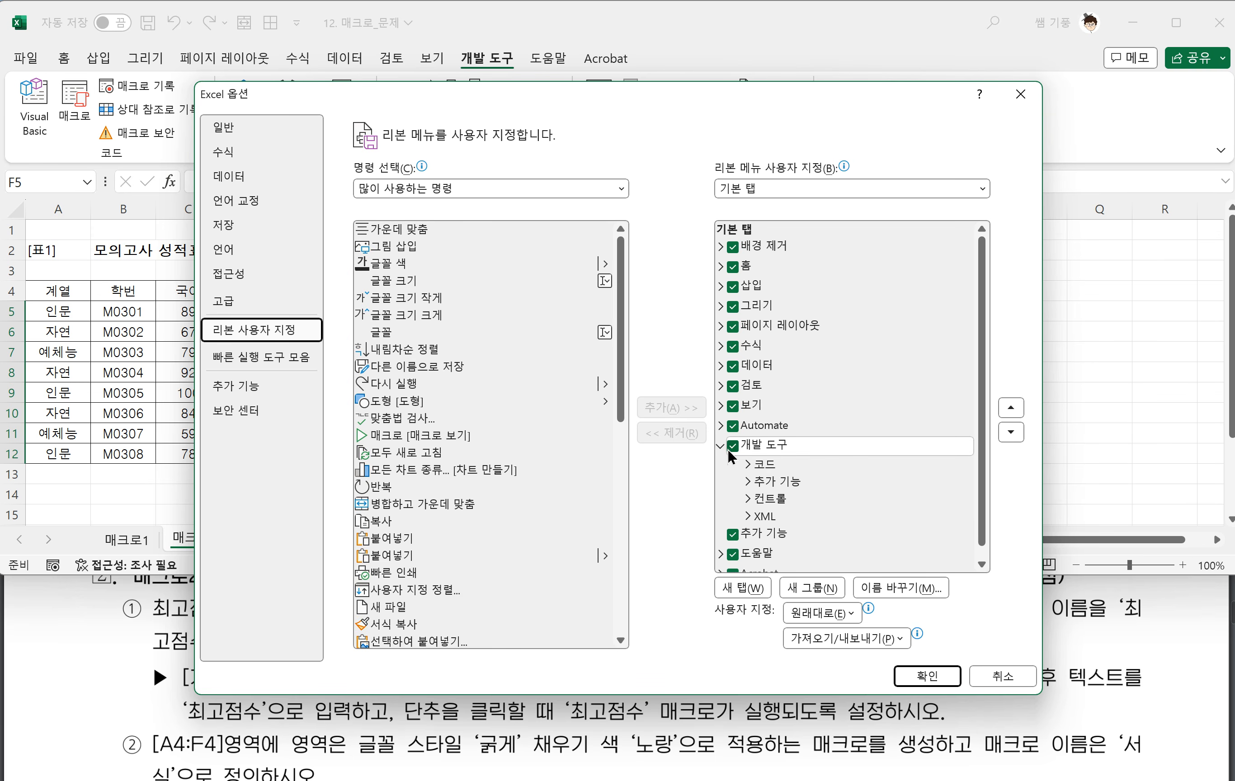
click(914, 674)
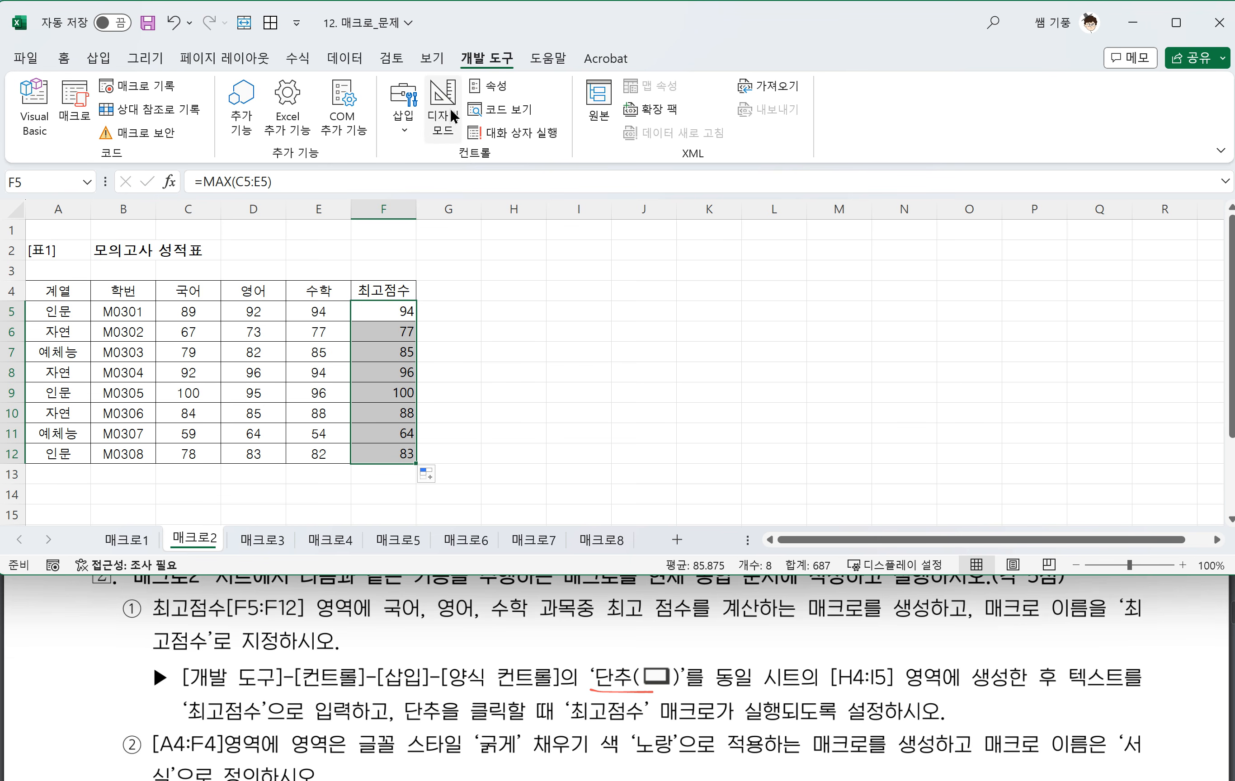
Draw a form-control button over H4:I5 and assign the 최고점수 macro to it
click(404, 125)
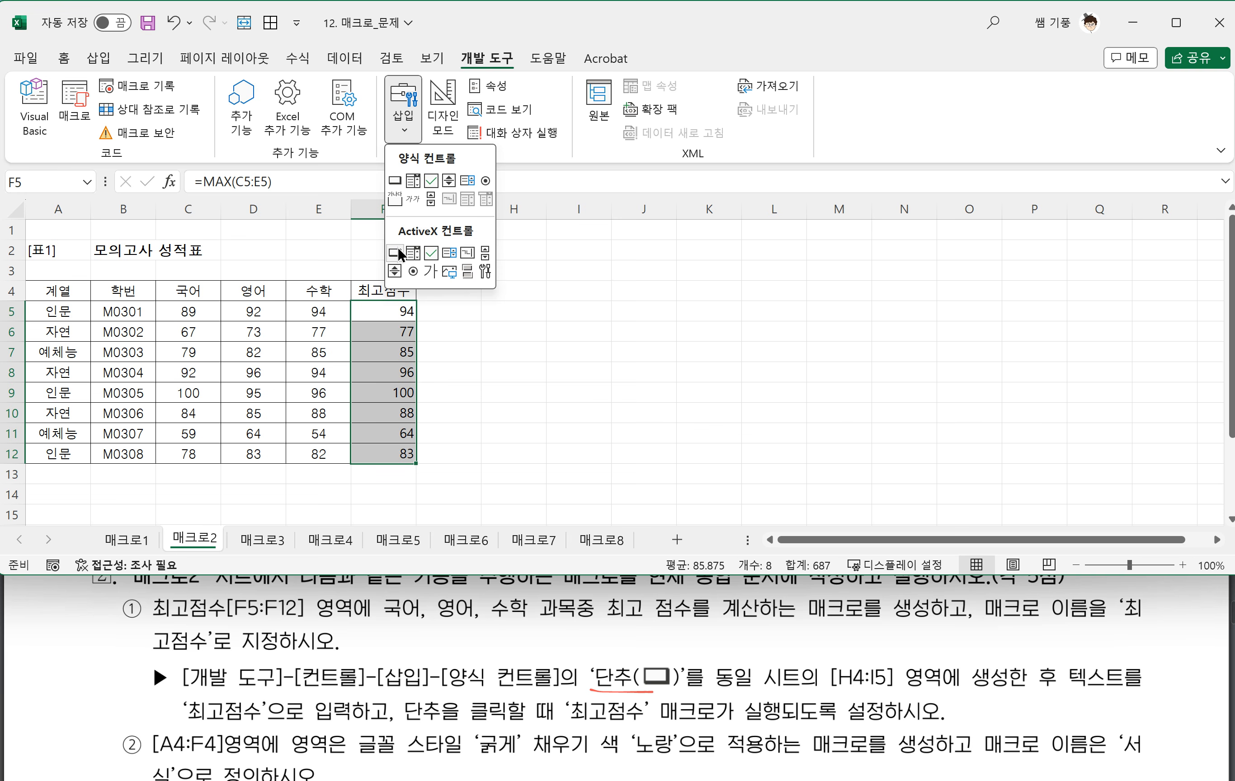
click(394, 181)
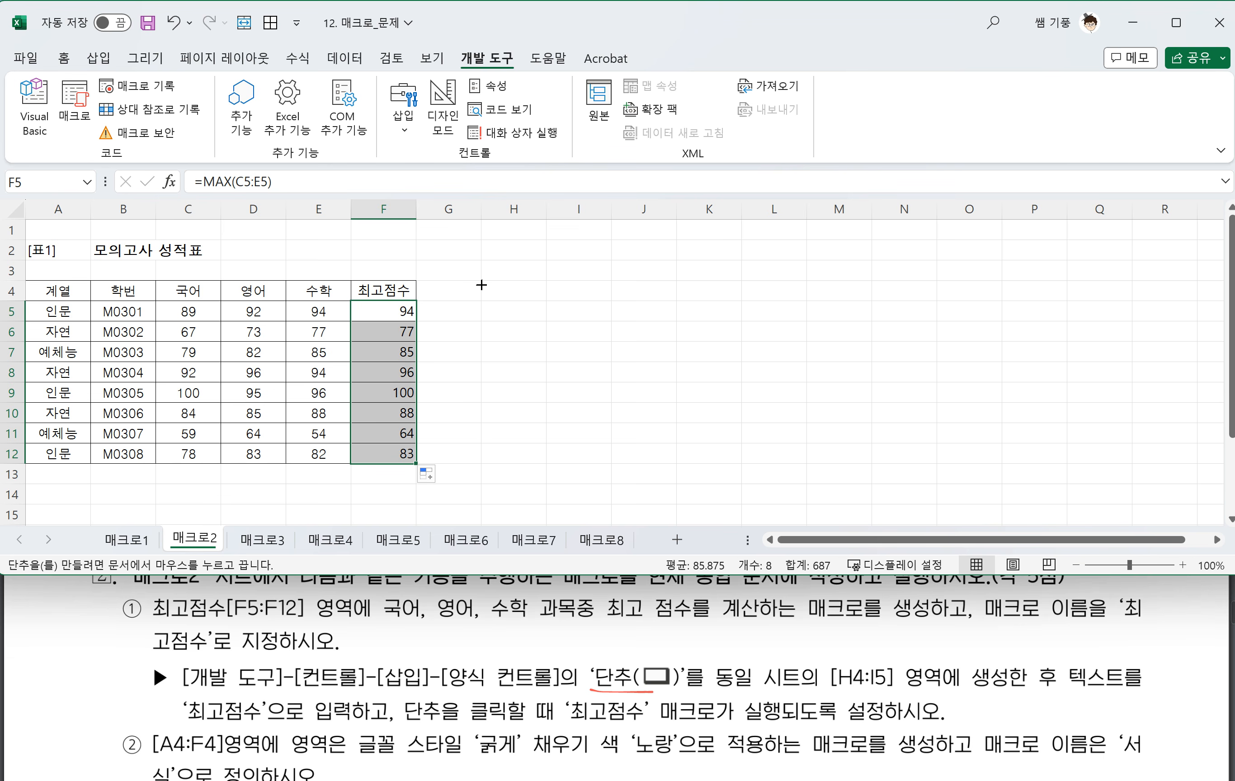
drag(481, 285, 605, 326)
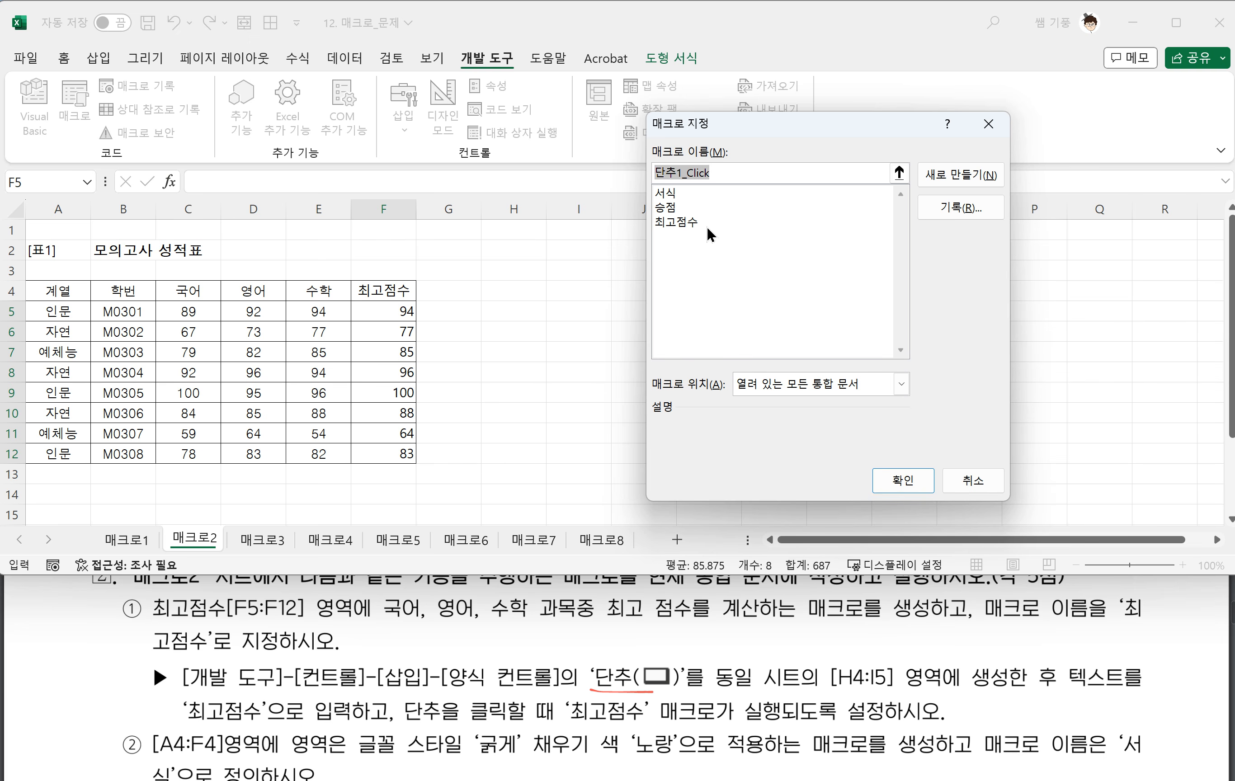
click(671, 221)
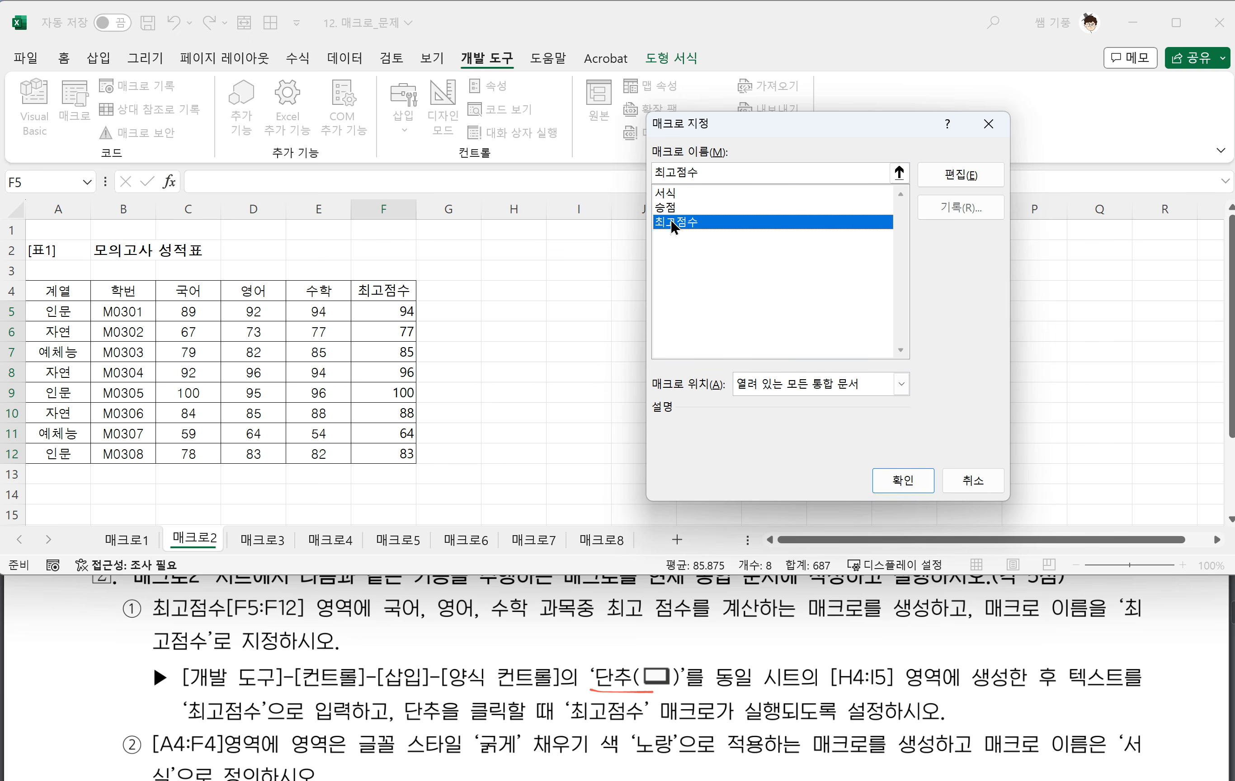
click(902, 481)
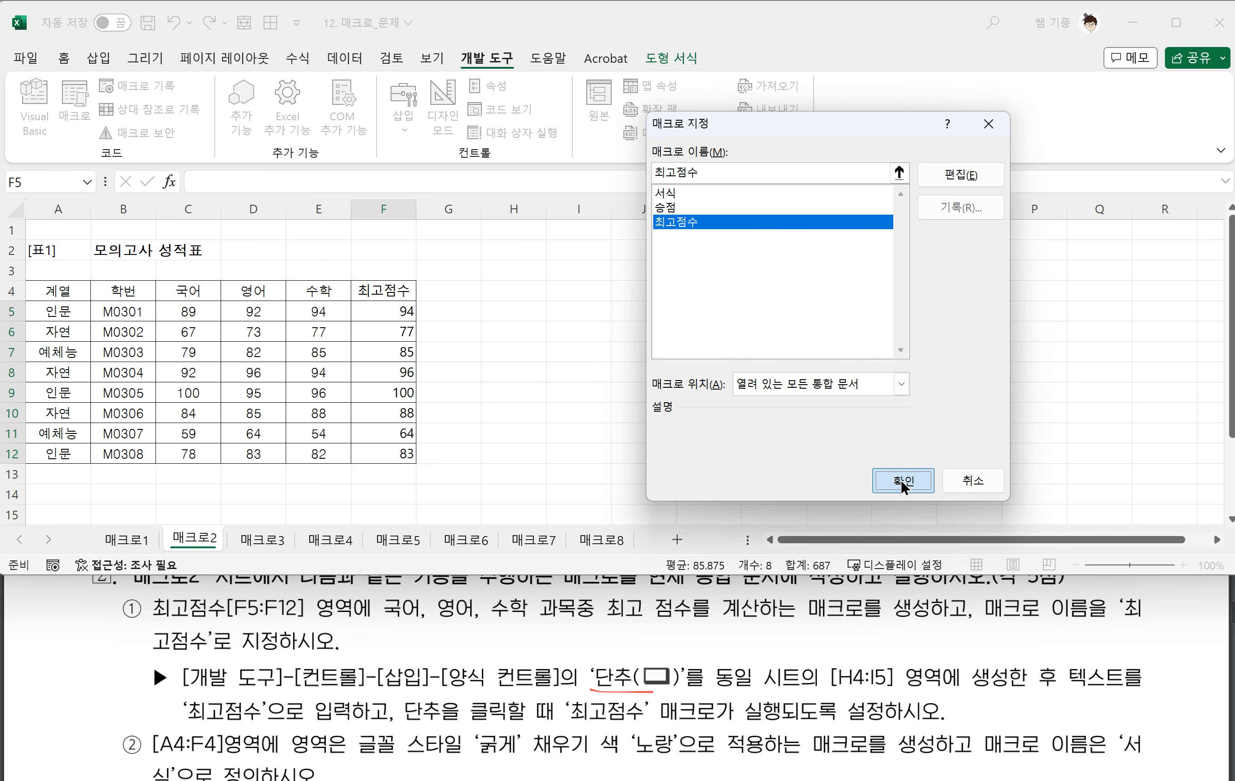
click(901, 481)
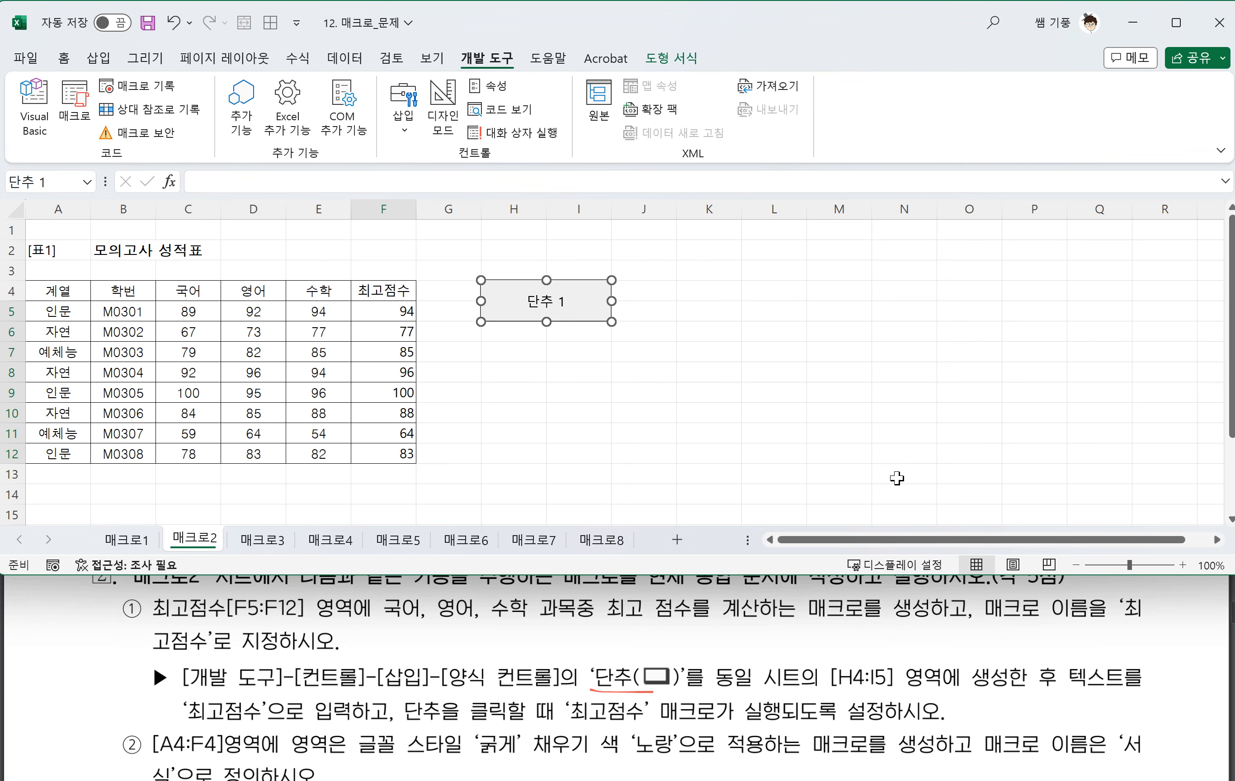
Change the text of the button over H4:I5 to 최고점수
click(527, 301)
drag(527, 301, 579, 304)
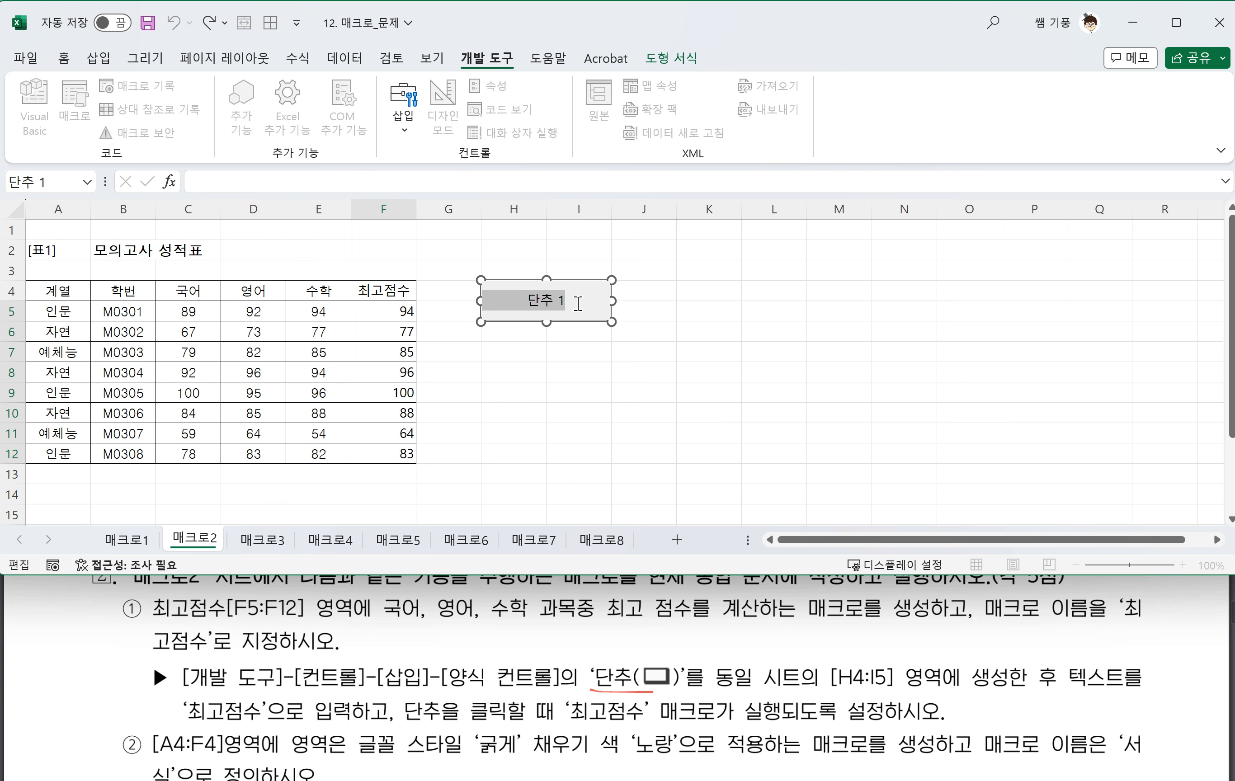
text(최고점수)
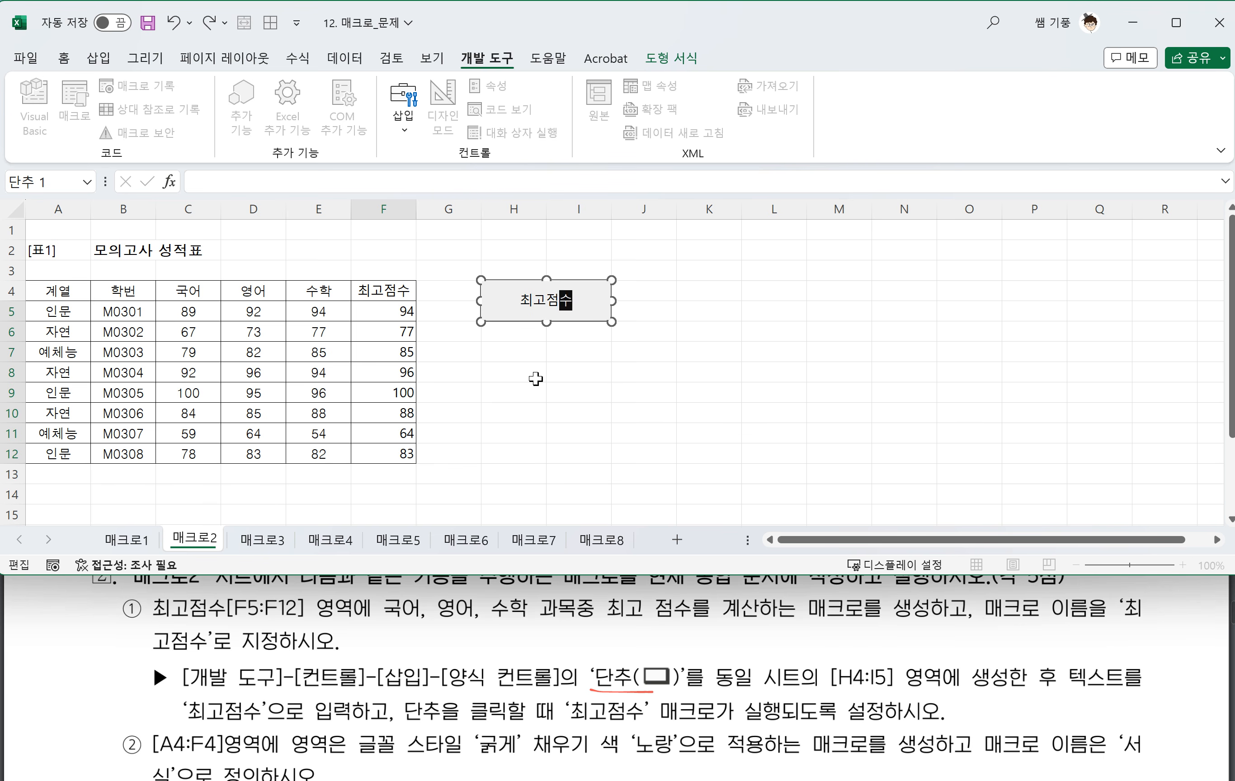
click(517, 437)
Underline the bold font style and yellow fill colour requirements in the exam document's second 매크로2 task
scroll(420, 599, down, 2)
scroll(421, 599, down, 2)
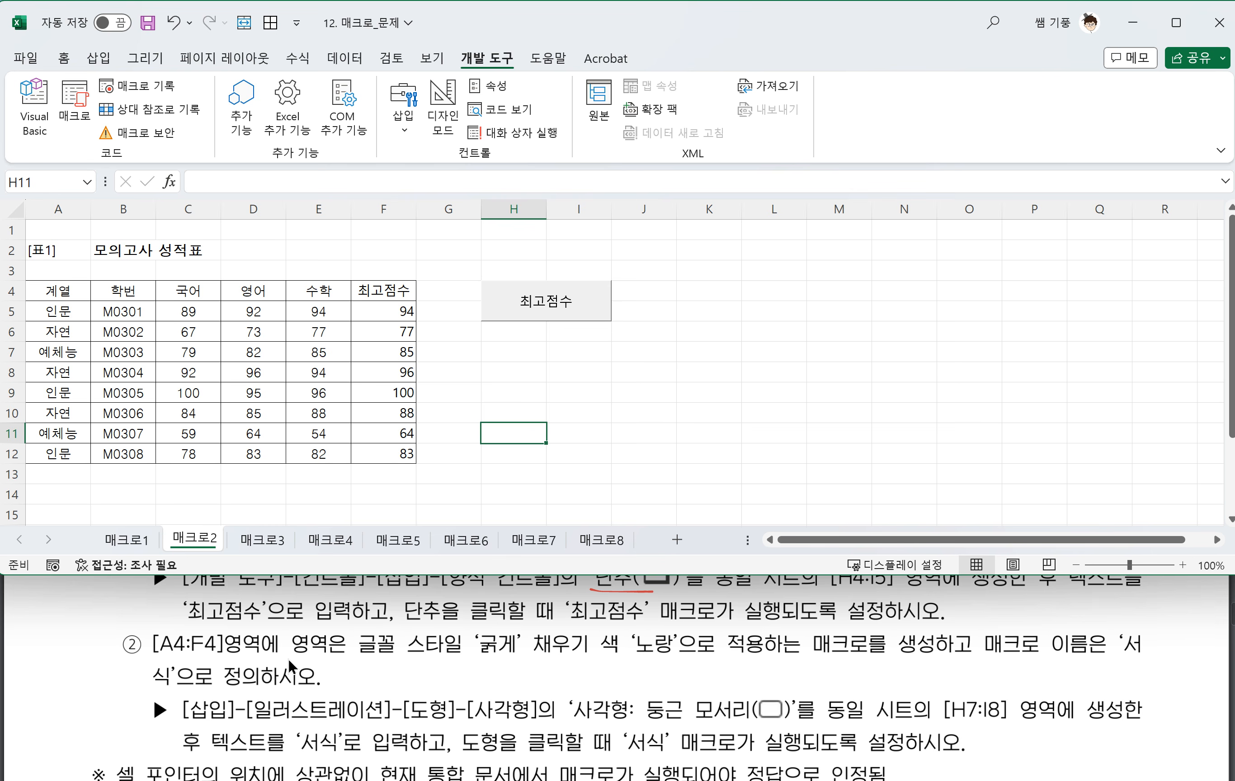
click(337, 657)
drag(353, 656, 669, 662)
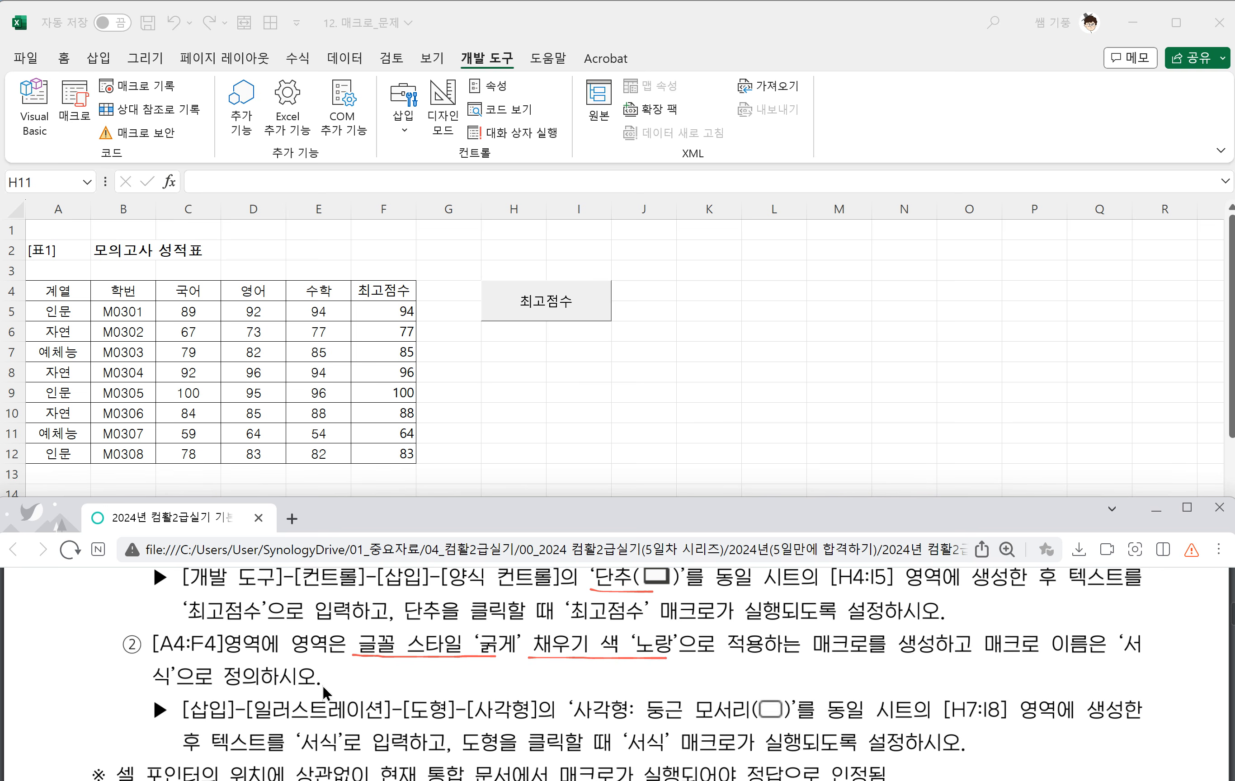
click(680, 415)
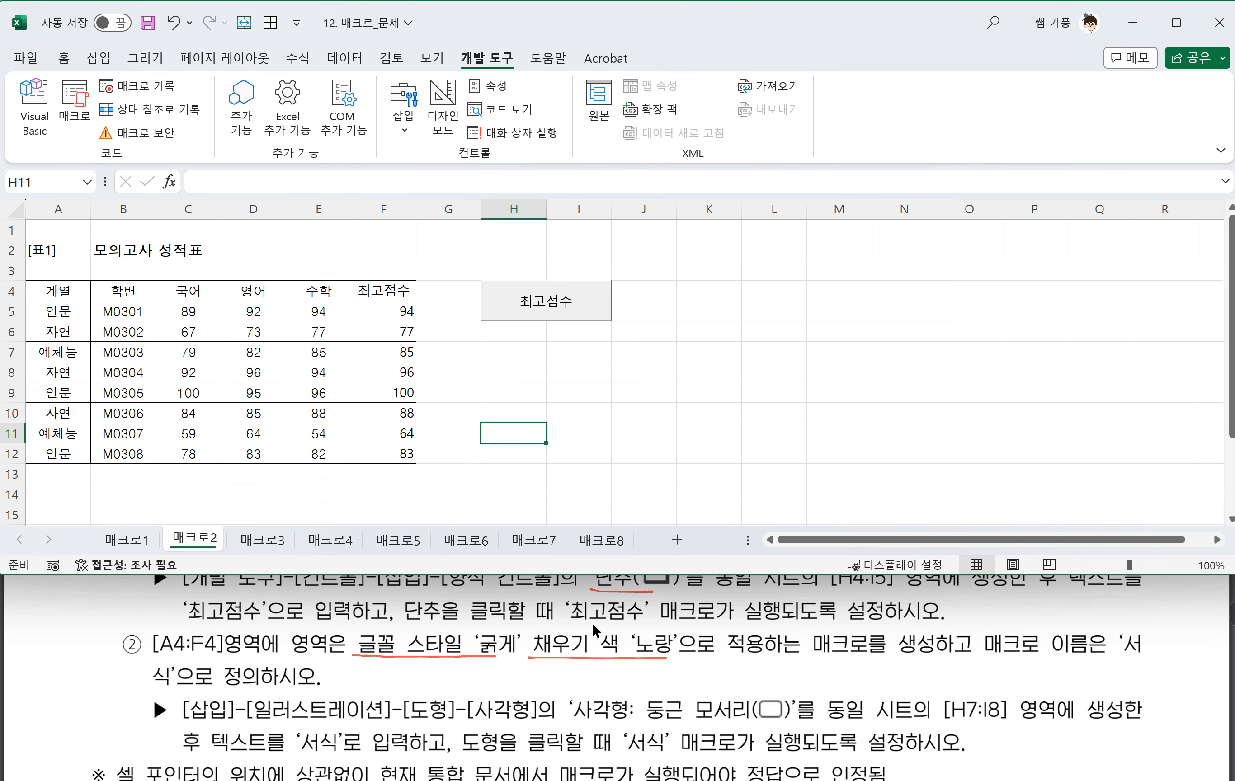
Mark the name 서식 with red strokes at its occurrences in the exam document's second 매크로2 task
click(579, 412)
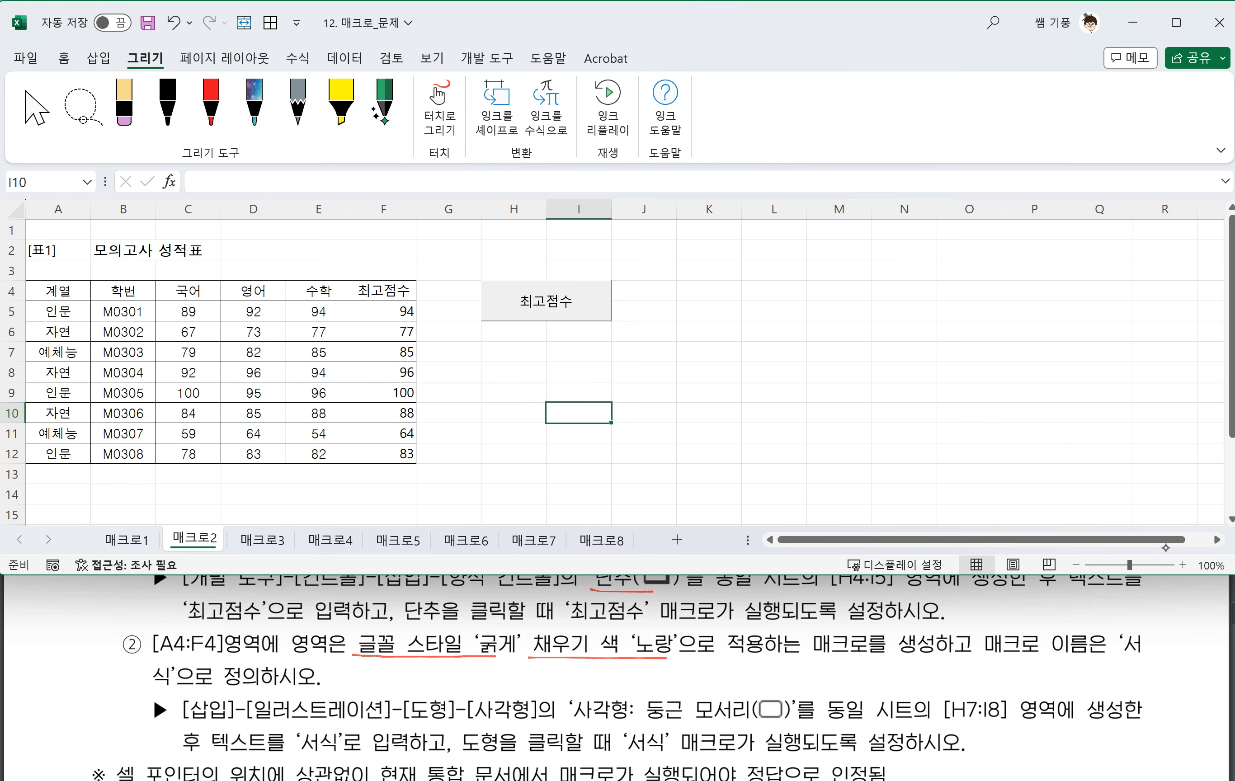
drag(668, 739, 661, 760)
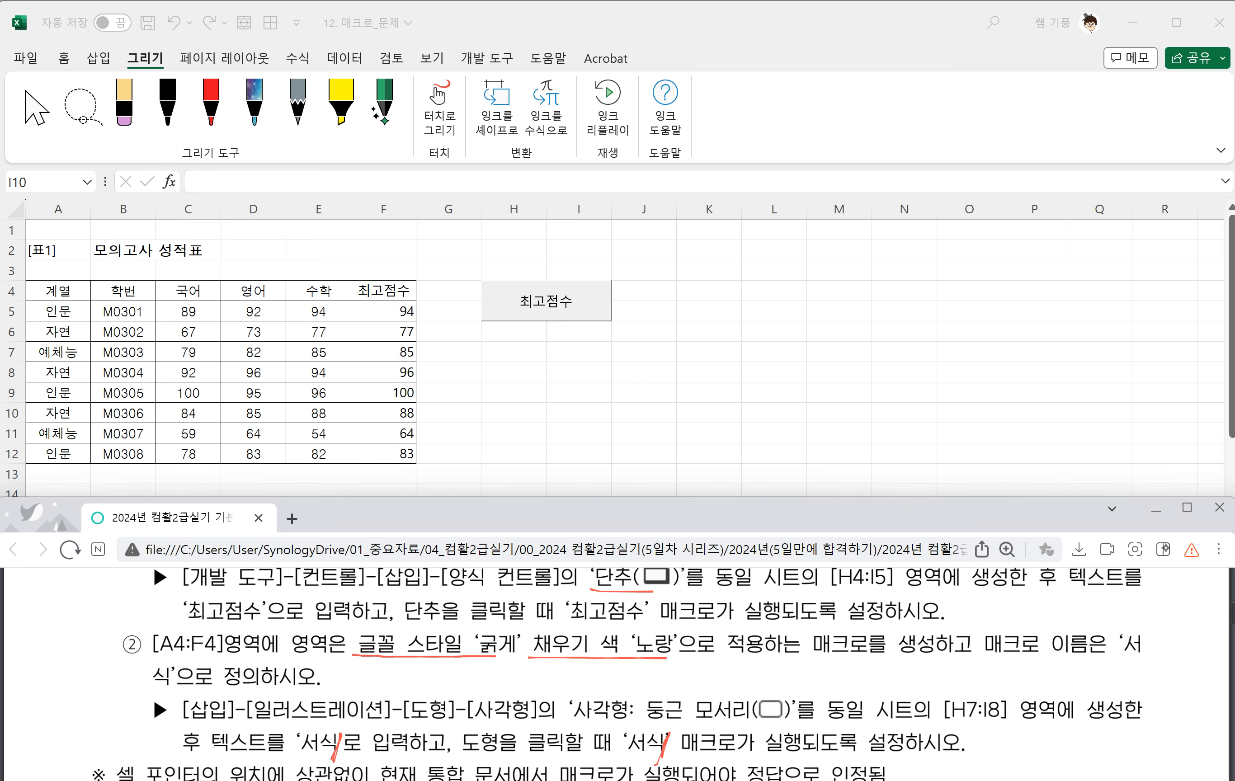
click(498, 395)
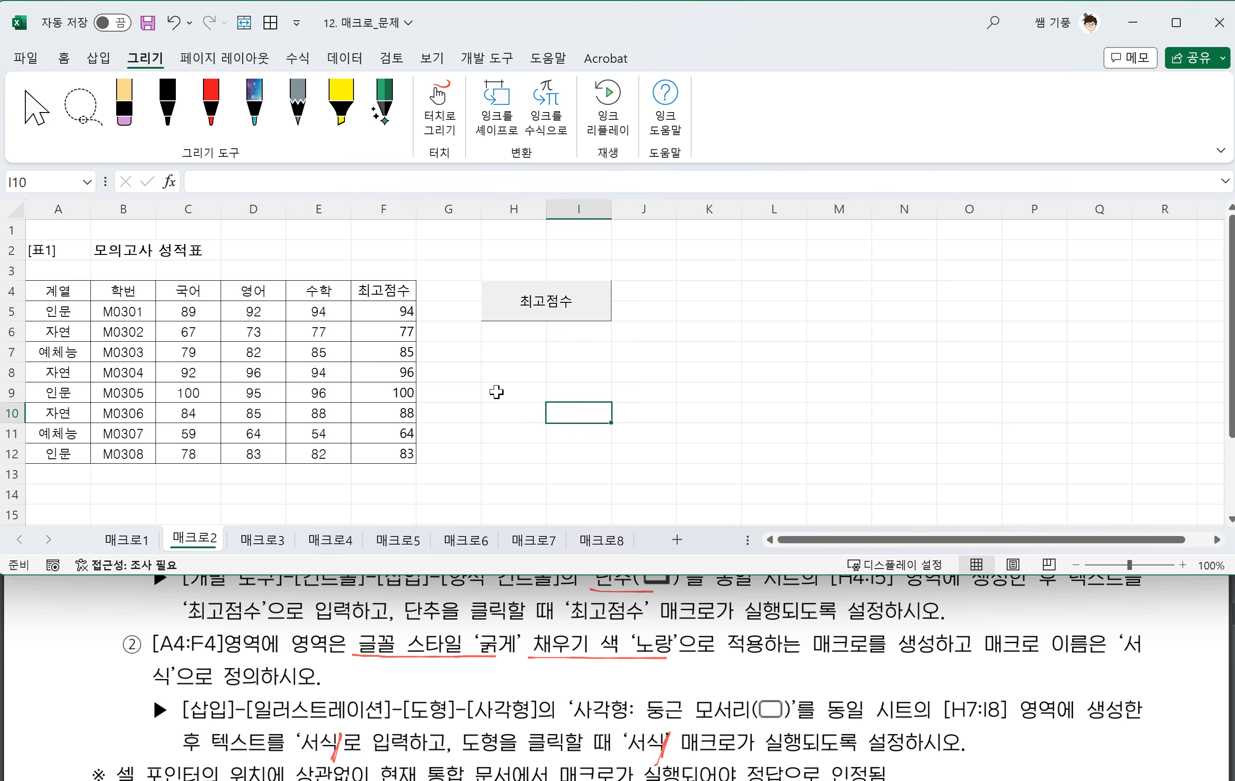
click(171, 677)
drag(175, 670, 168, 690)
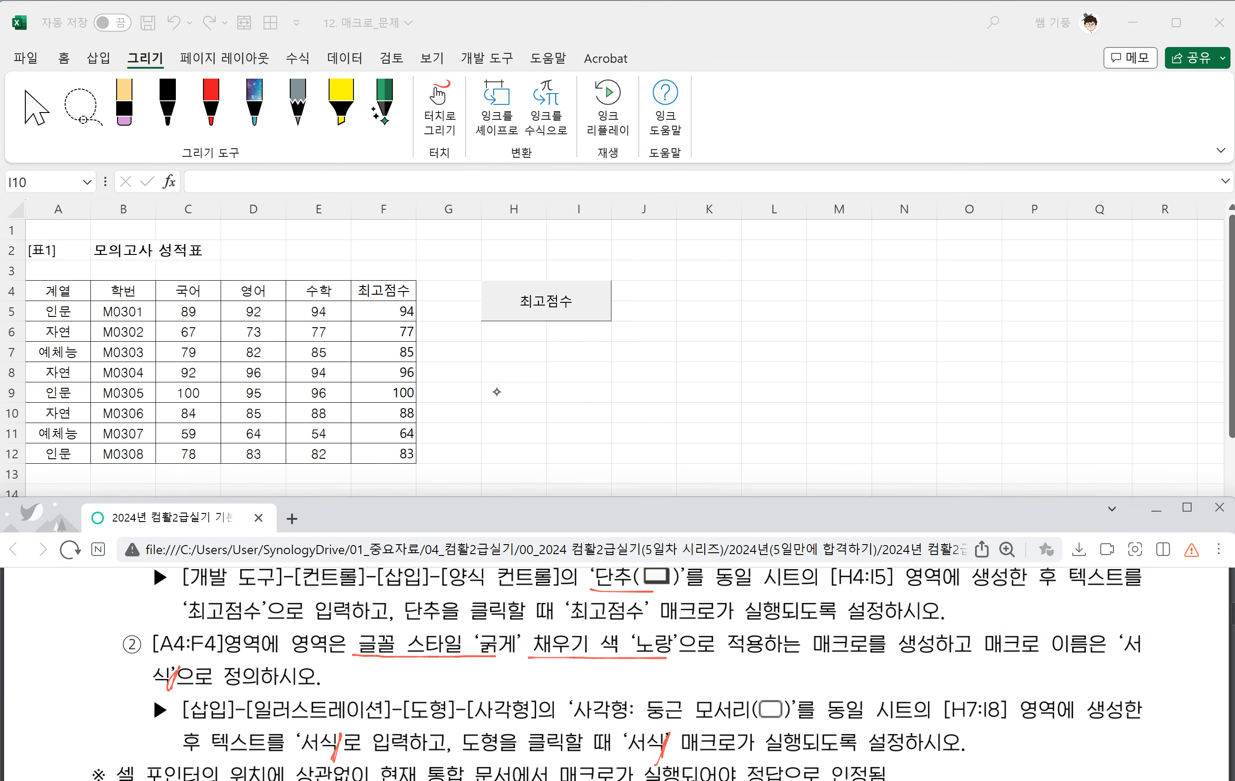
Start recording a macro named 서식1 stored in the current workbook
click(571, 368)
click(499, 61)
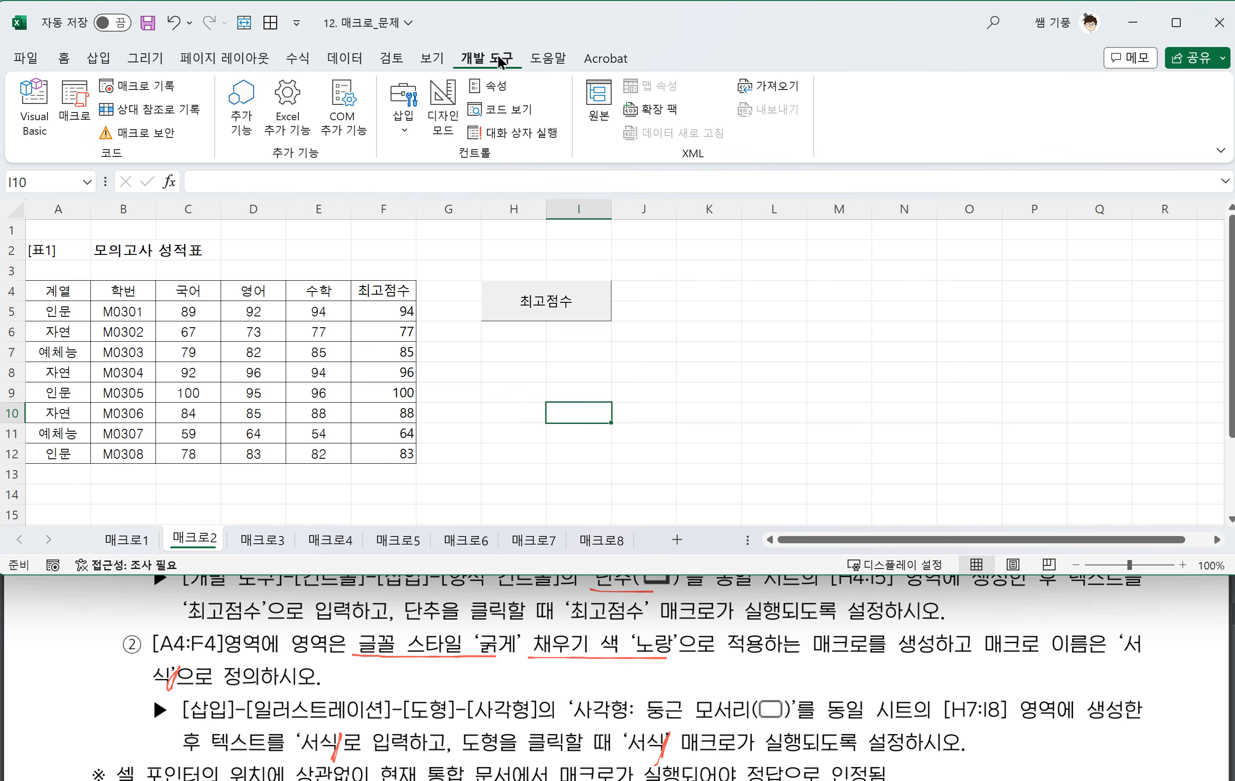
click(151, 83)
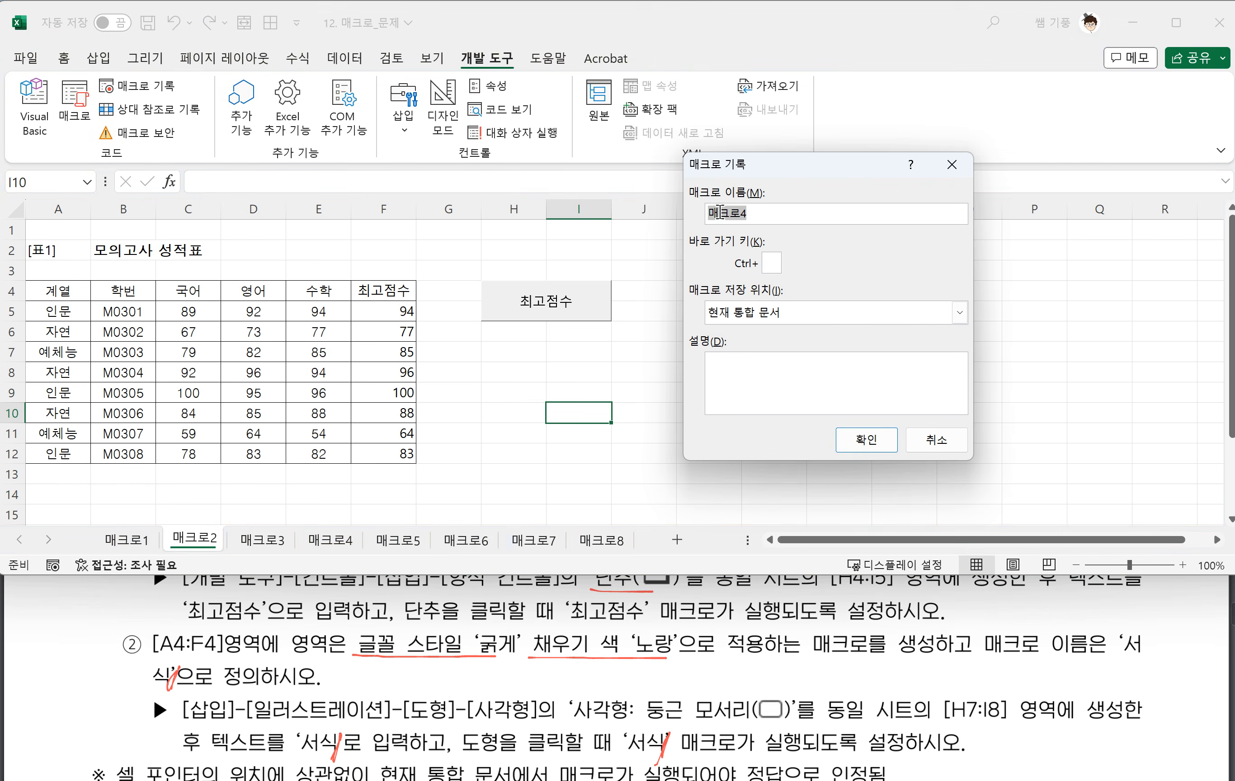
text(서식1)
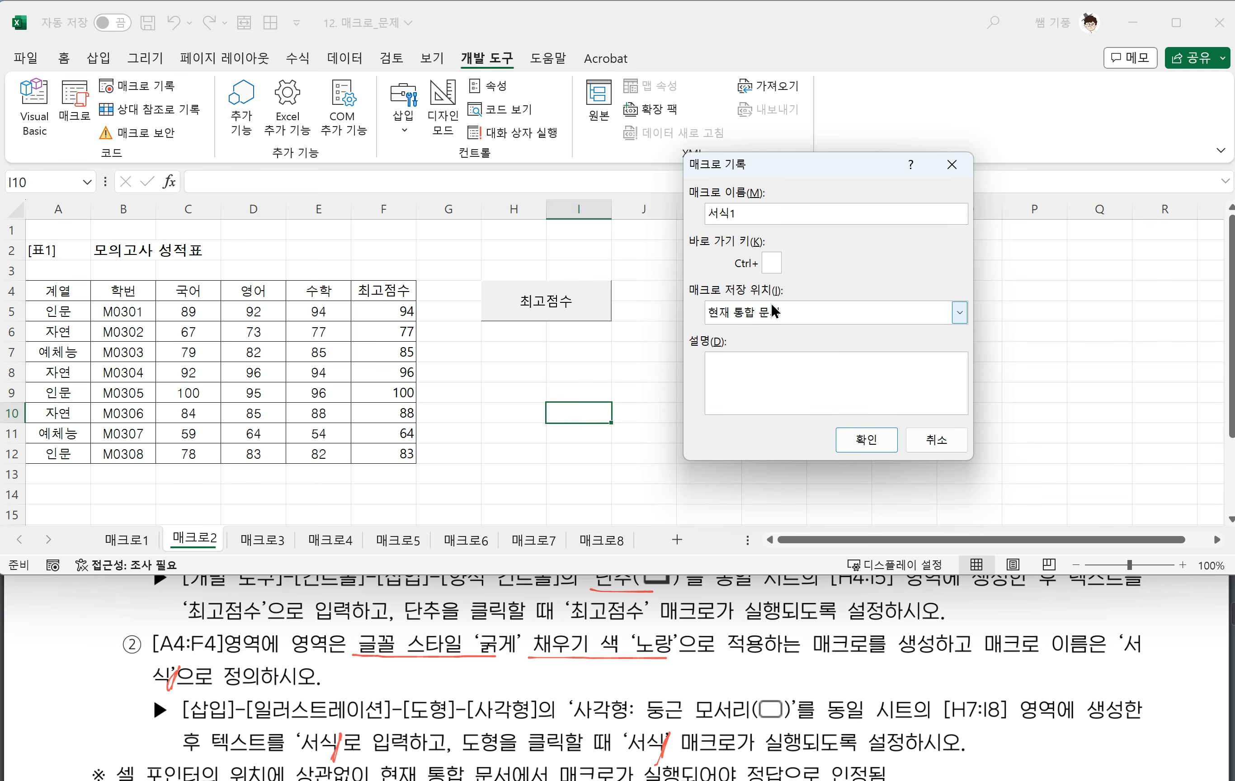
click(867, 439)
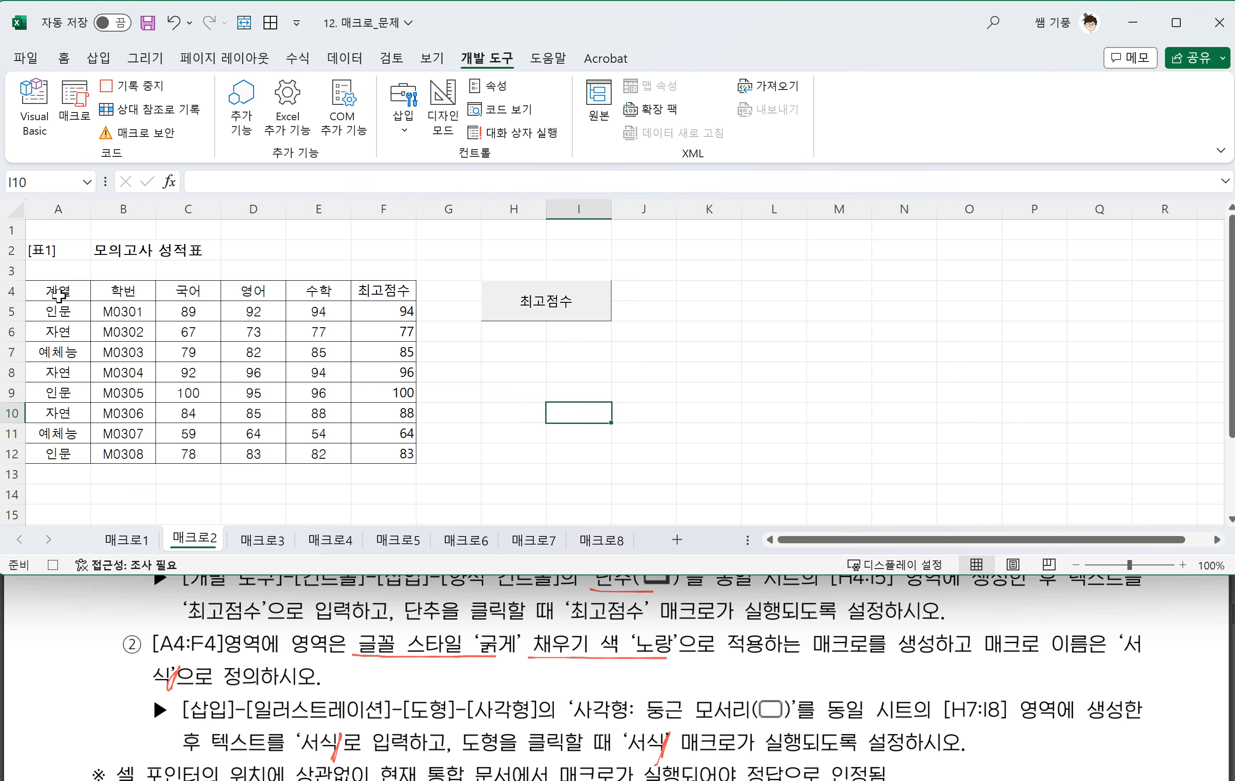
Make the header cells A4:F4 bold with a yellow fill and stop recording the 서식1 macro
drag(58, 292, 369, 292)
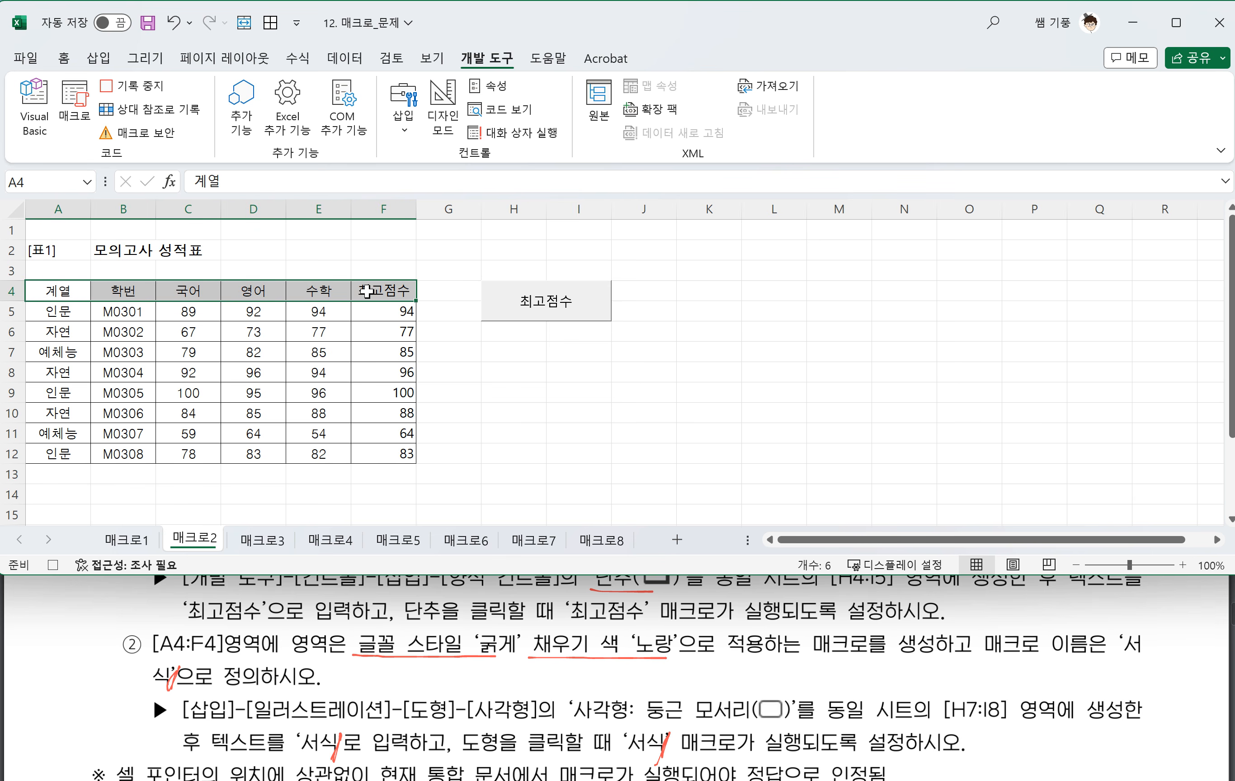
click(75, 59)
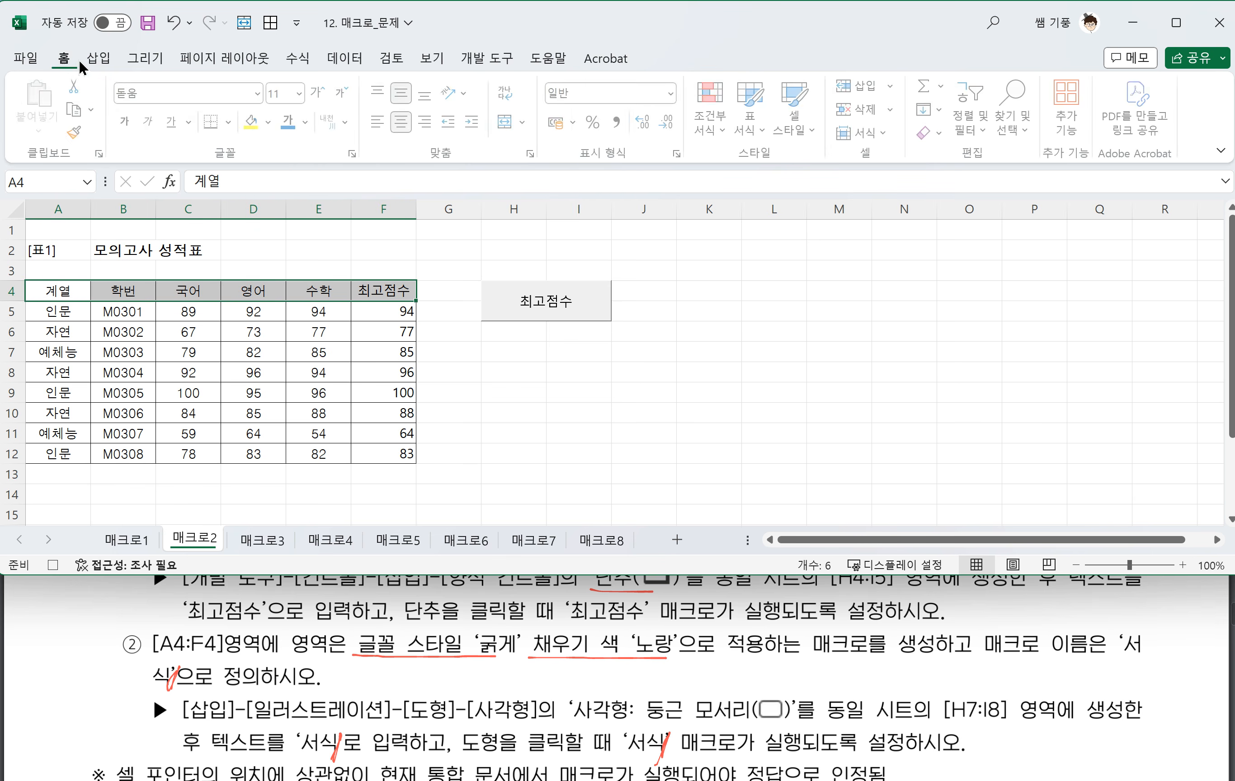
click(125, 123)
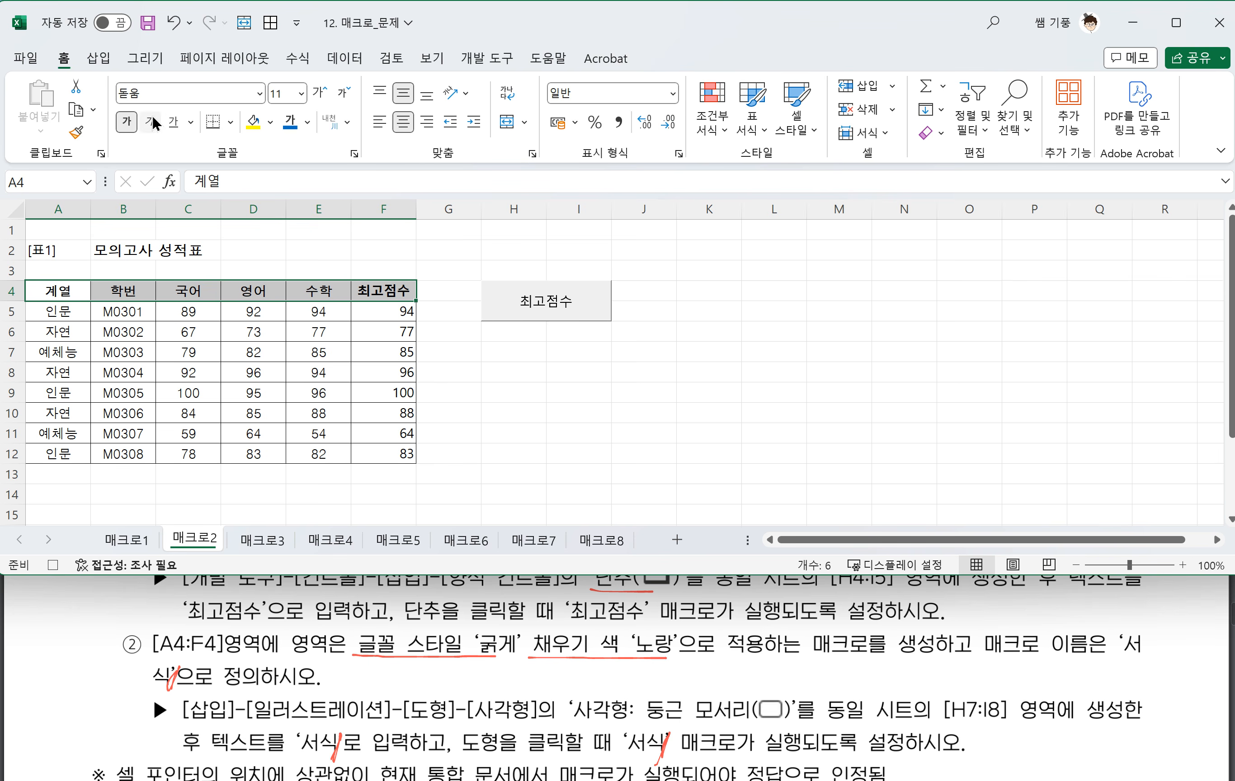
click(273, 122)
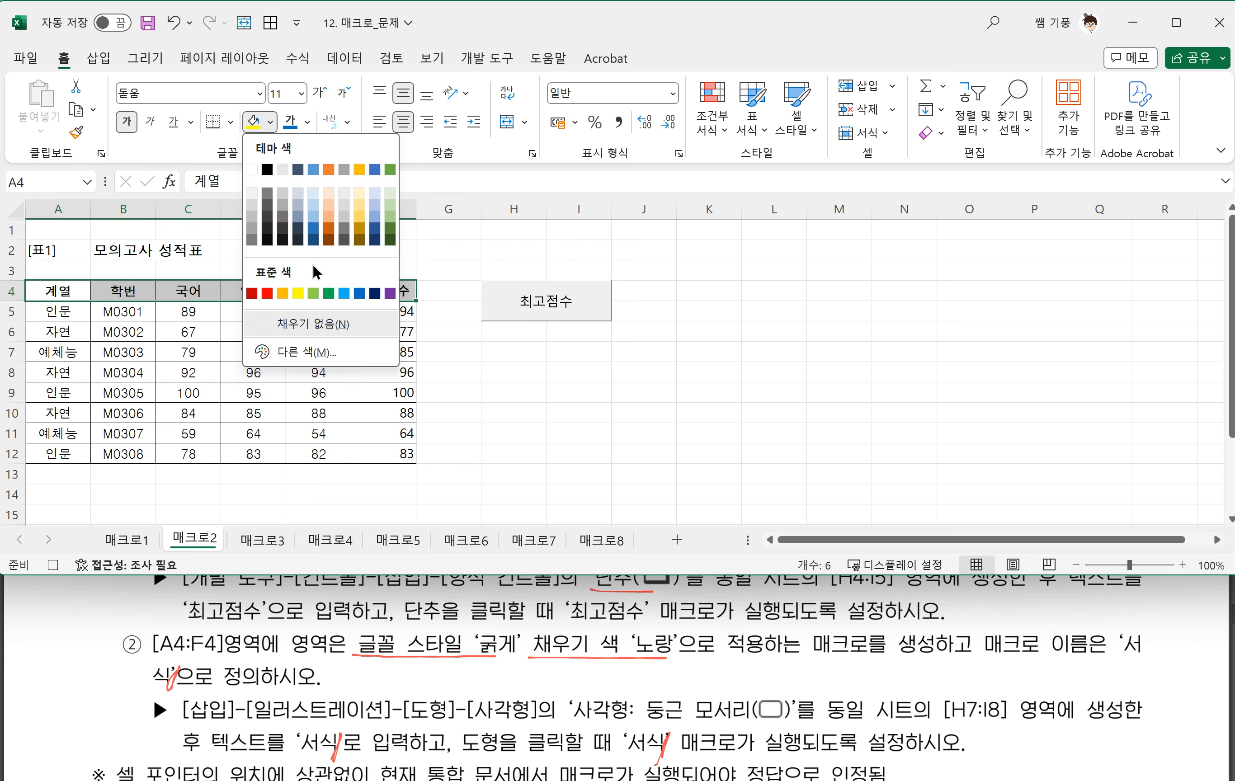
click(298, 293)
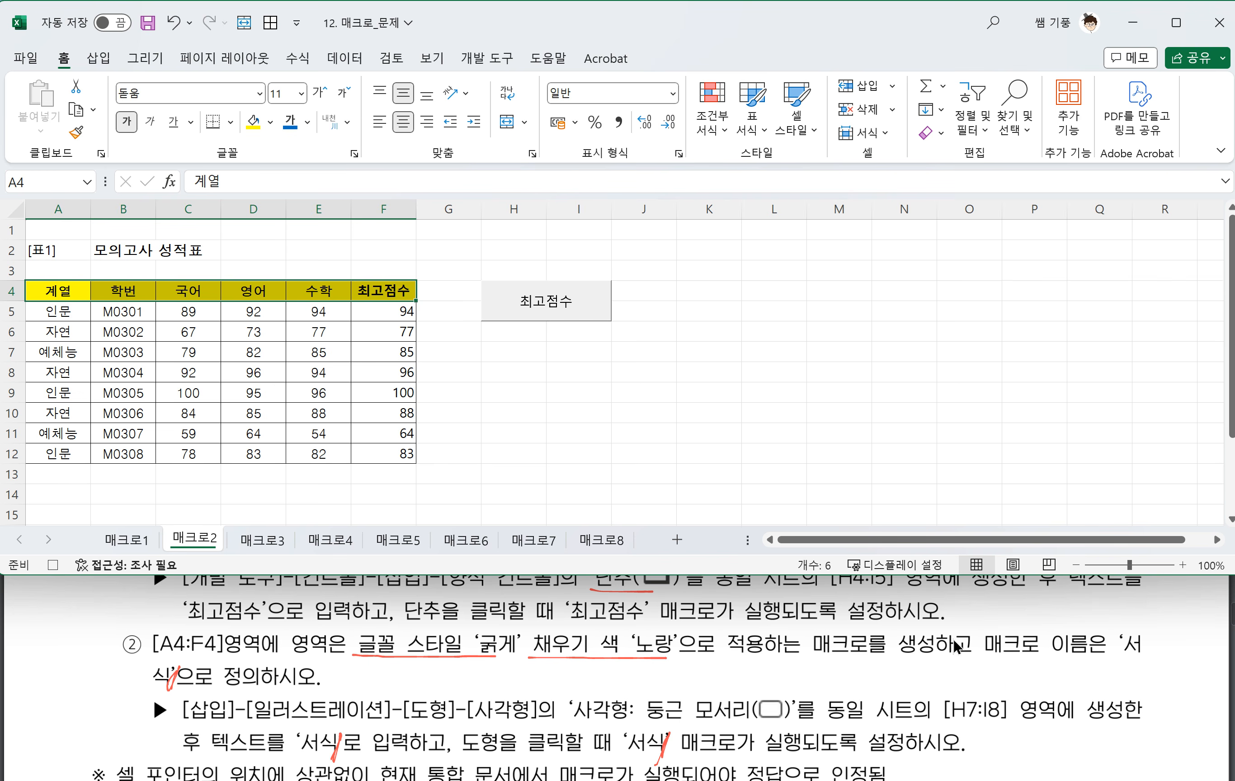
click(501, 59)
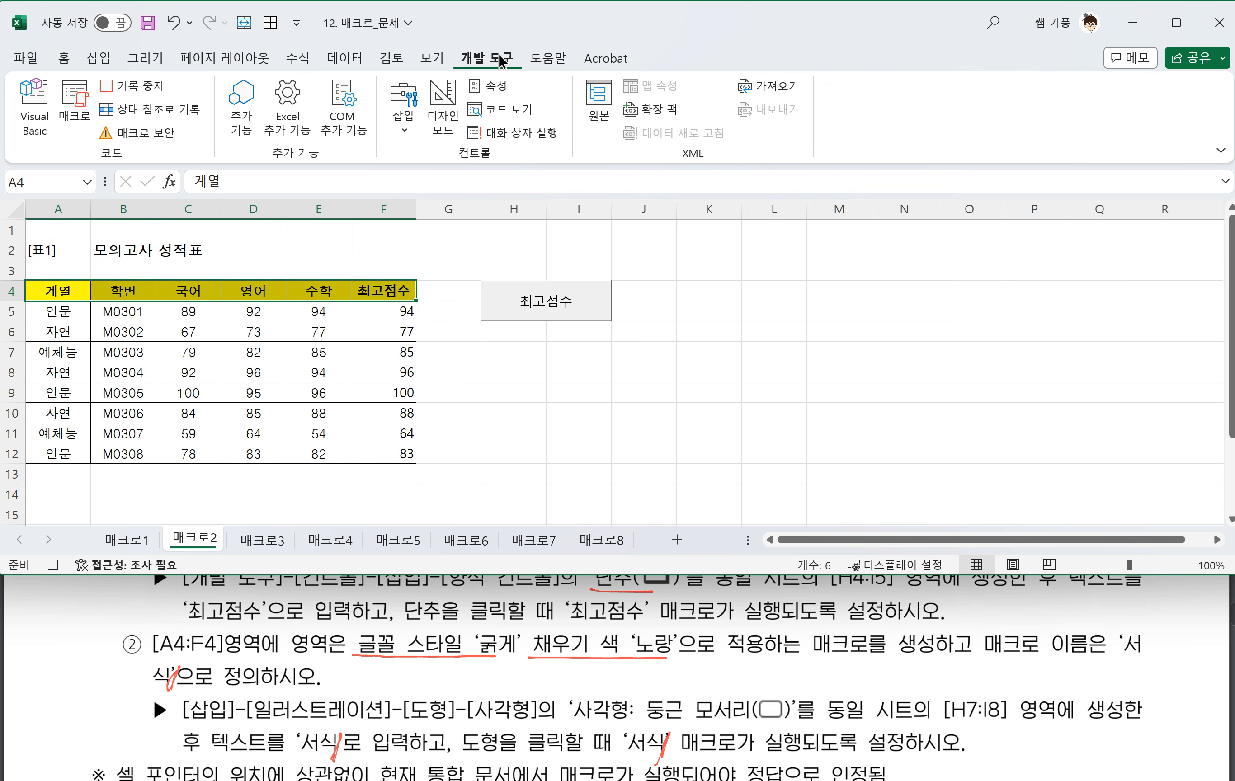
click(139, 85)
click(573, 439)
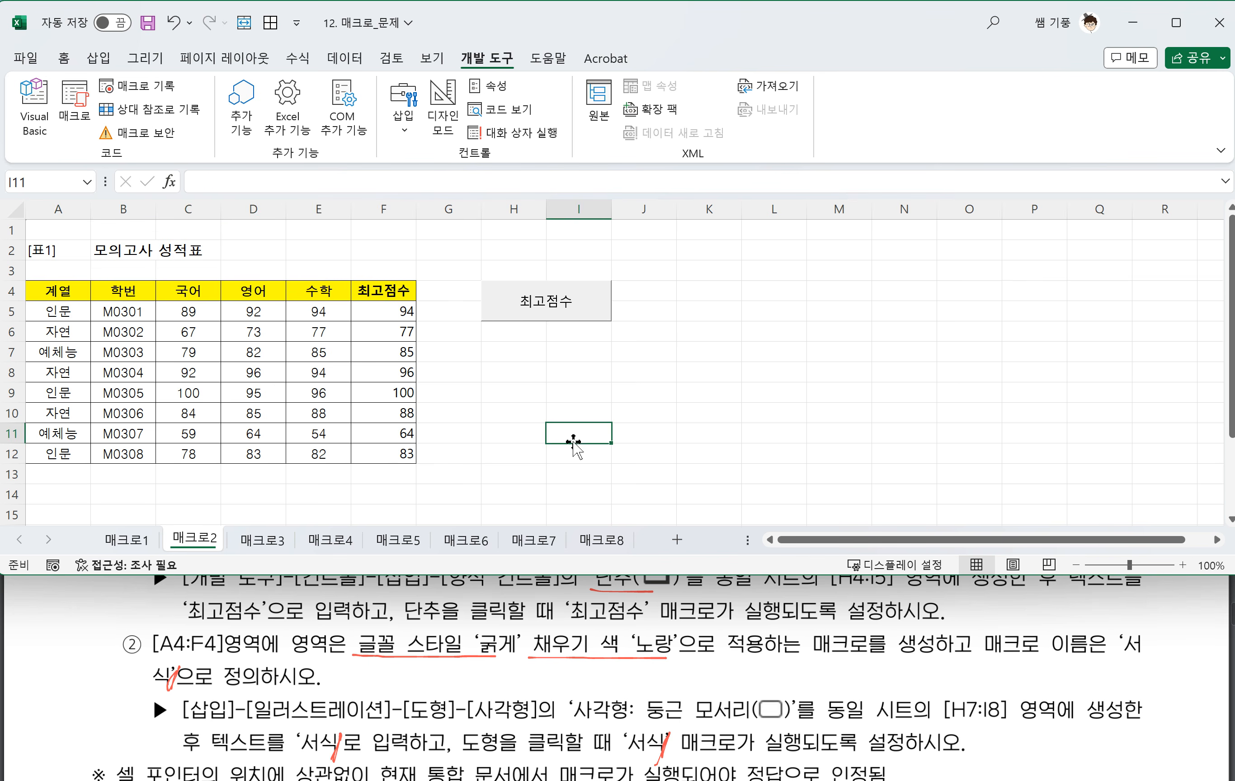
scroll(461, 702, down, 1)
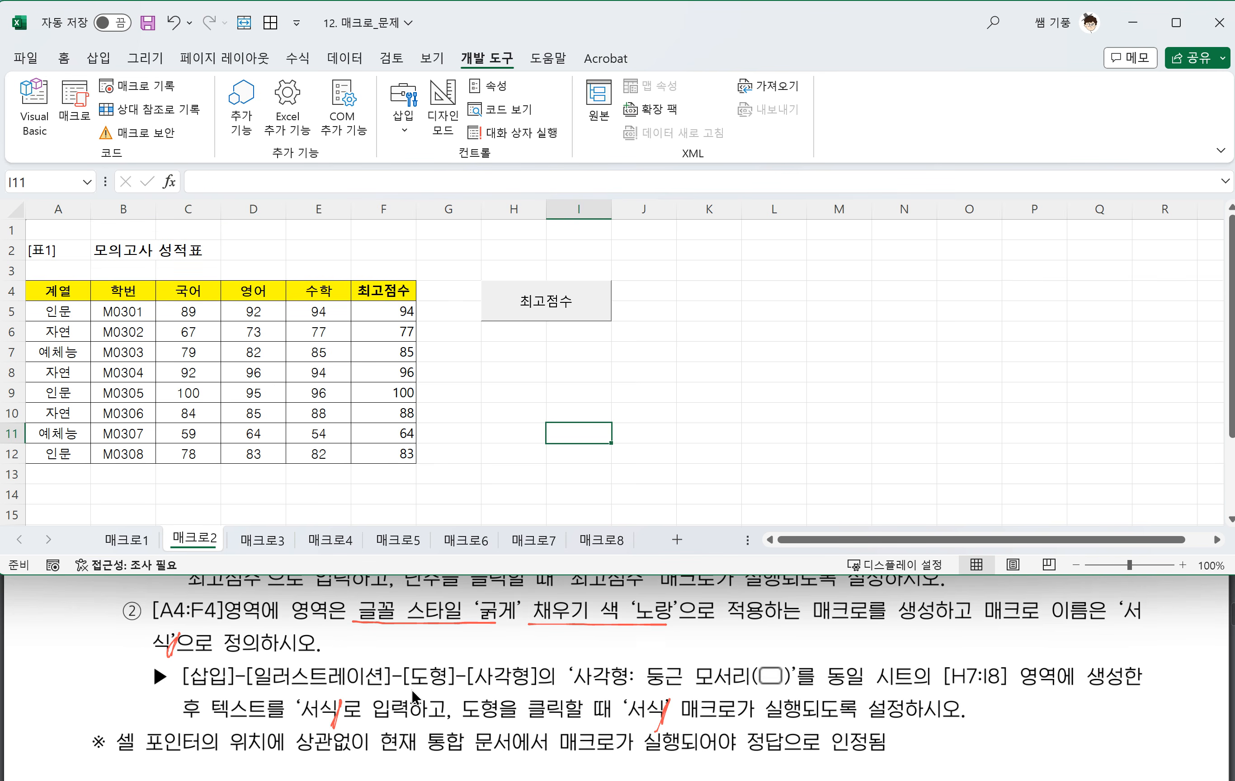
Underline the shape path and box the 사각형: 둥근 모서리 requirement in the exam document's second 매크로2 task
mouse_move(415, 694)
mouse_down()
mouse_move(781, 695)
mouse_move(672, 650)
mouse_move(578, 693)
mouse_up()
key(alt+Tab)
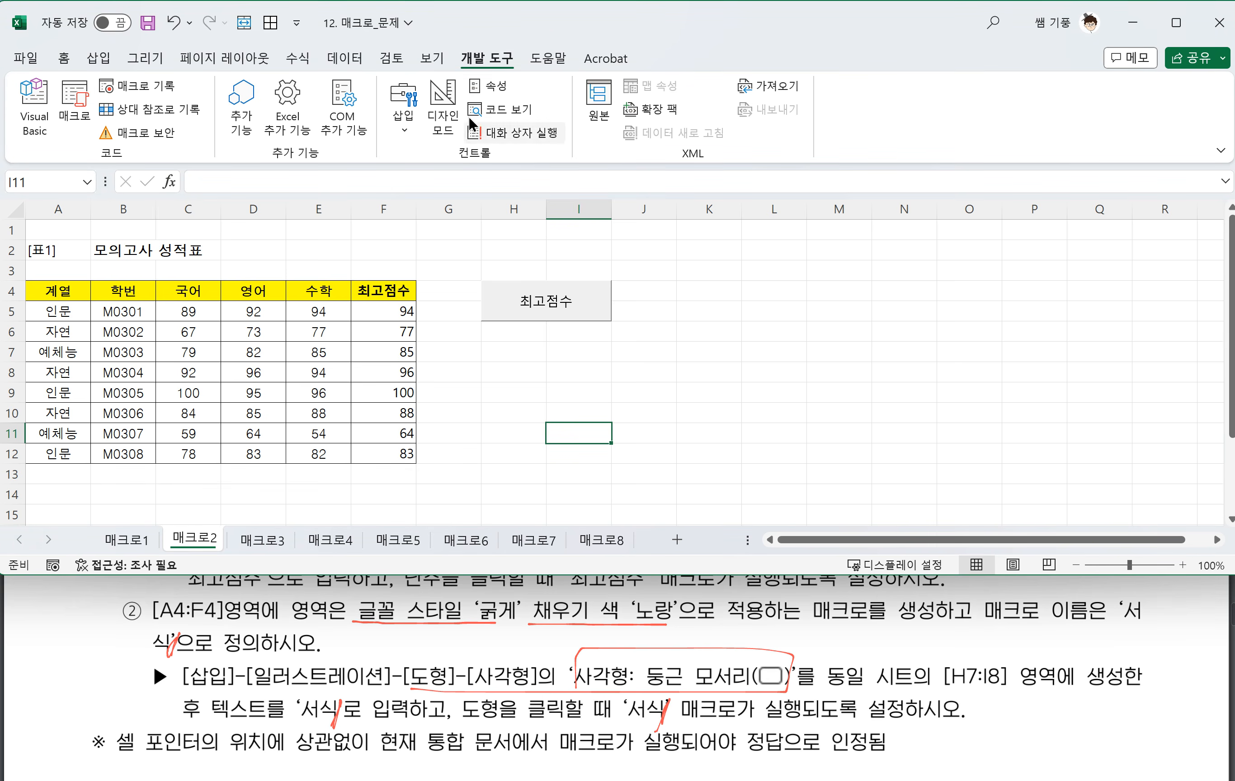
Draw a rounded rectangle about 3.81 cm wide and 1.19 cm high over H7:I8 and label it 서식1
click(98, 58)
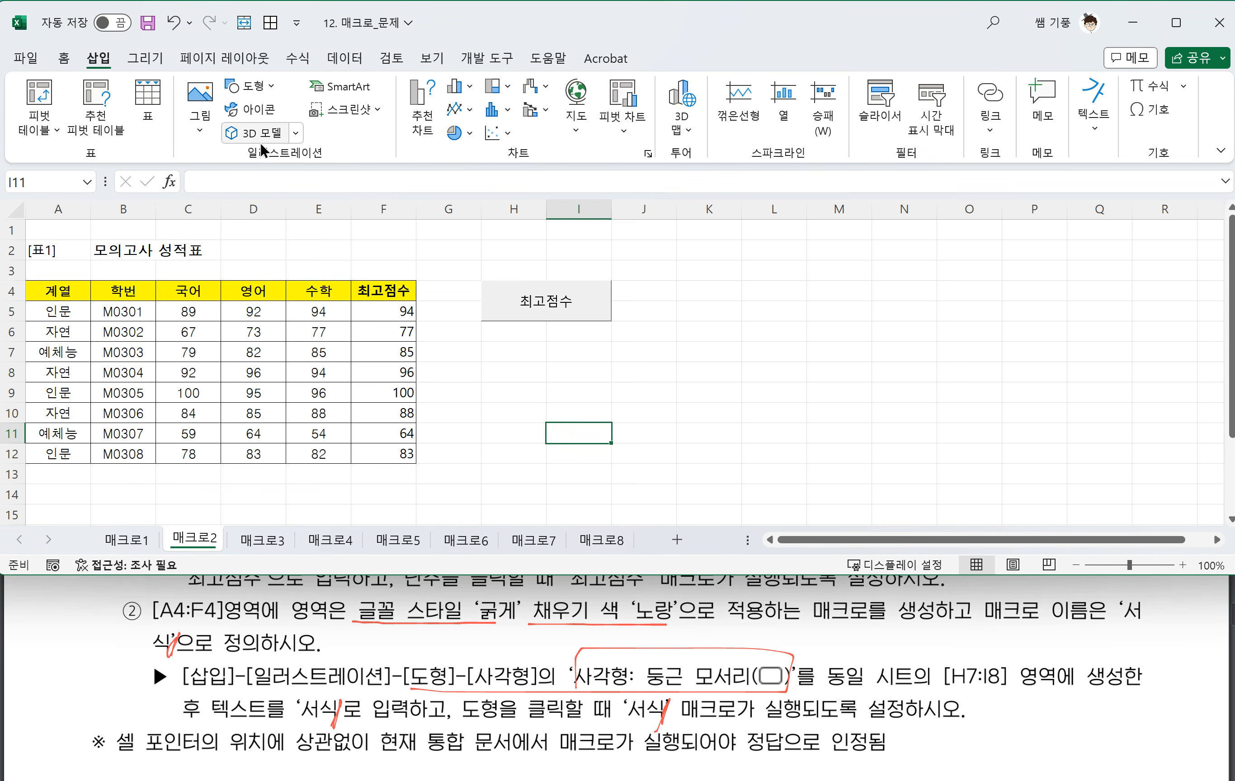
click(269, 87)
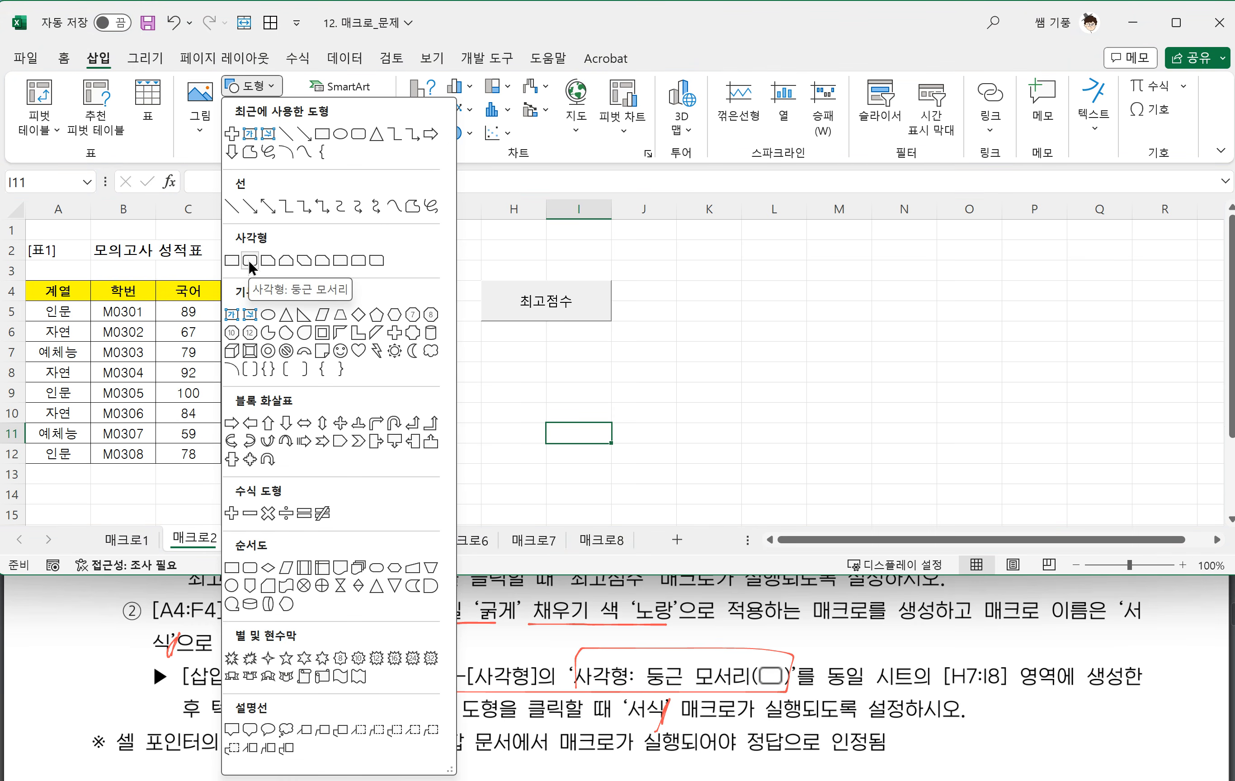
click(250, 260)
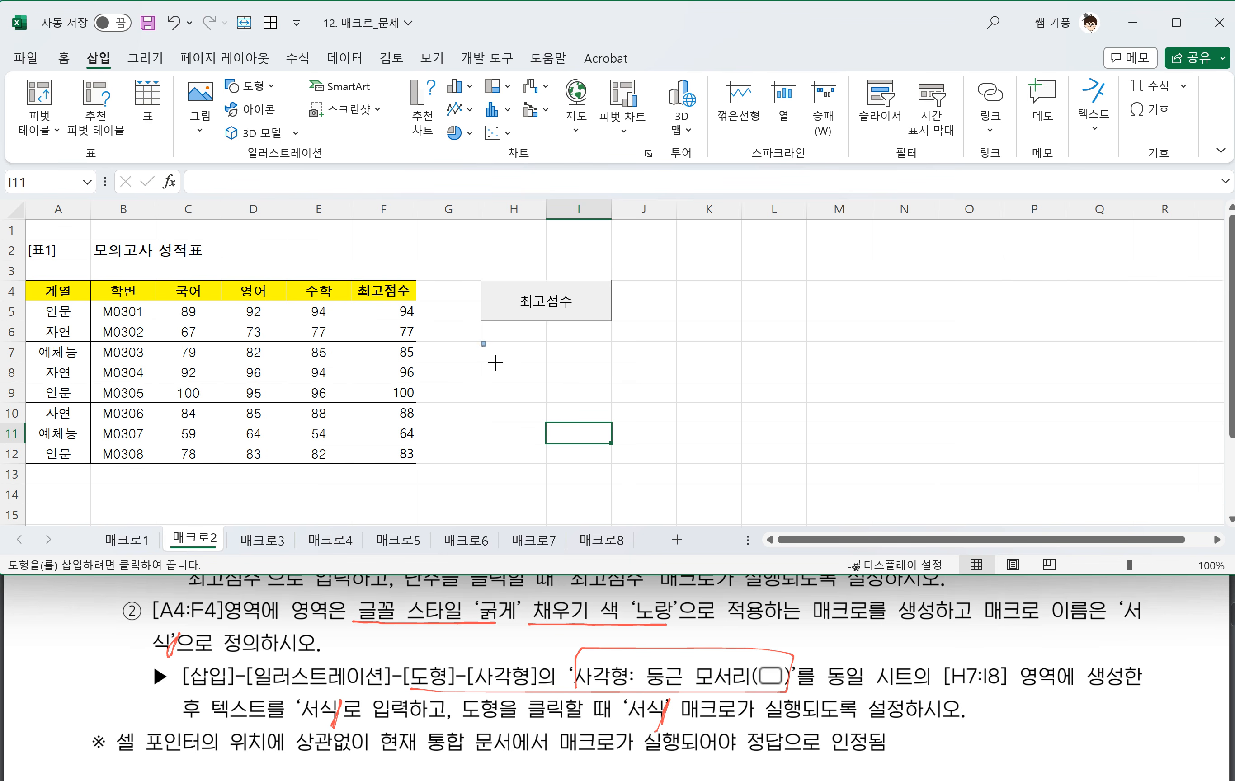
drag(480, 341, 611, 382)
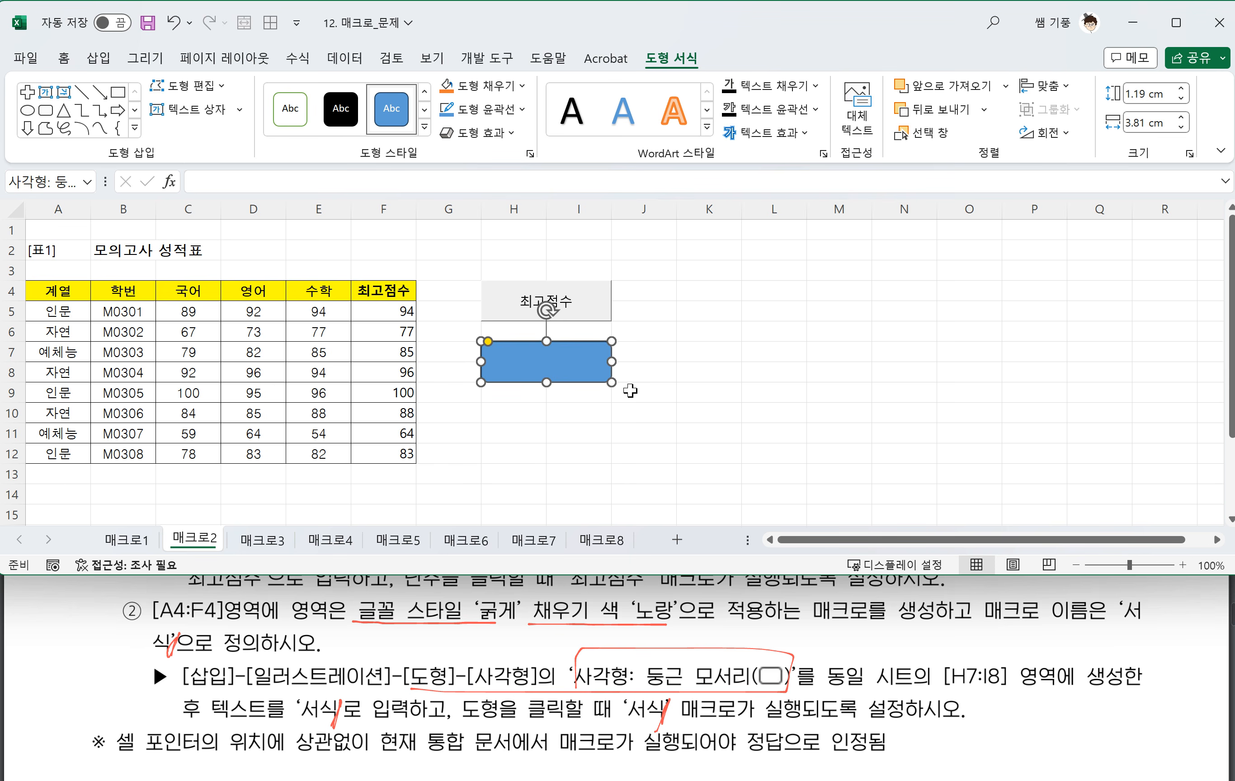
text(ㅅ)
text(식)
text(1)
click(620, 452)
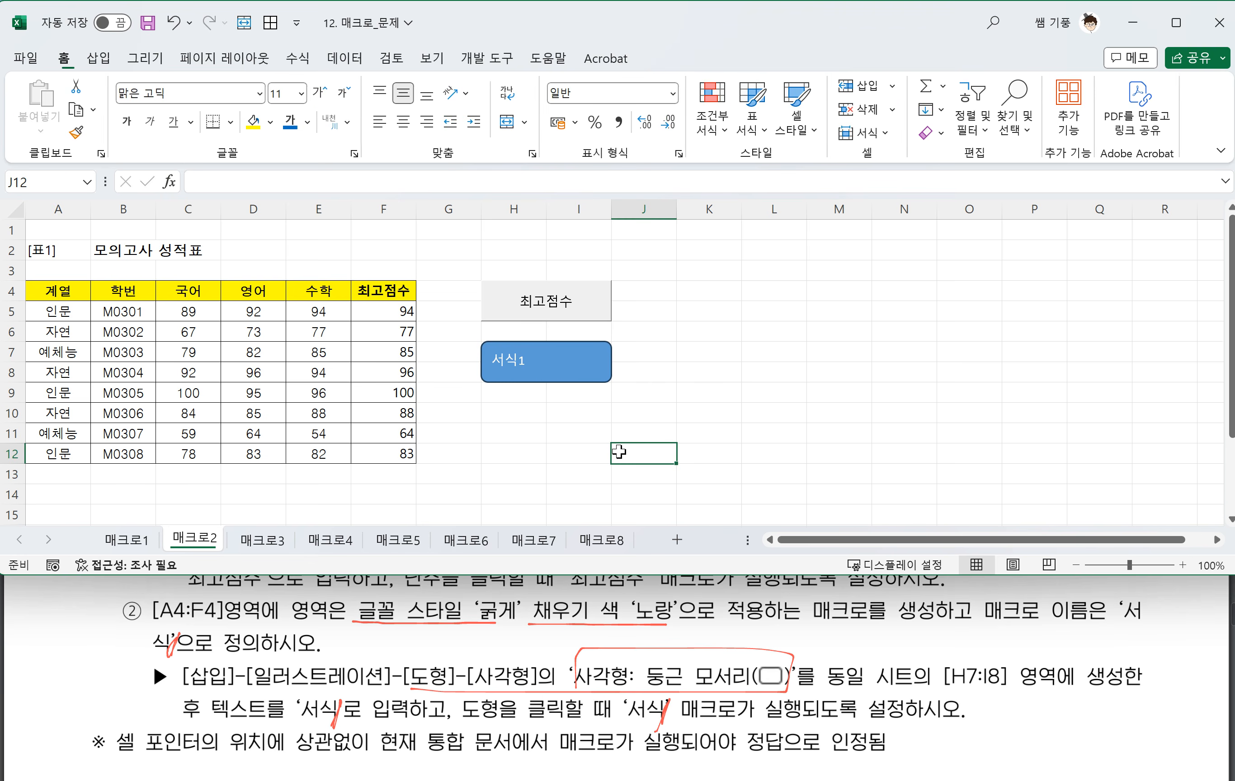
Assign the 서식1 macro to the rounded rectangle and run it from the shape
click(577, 377)
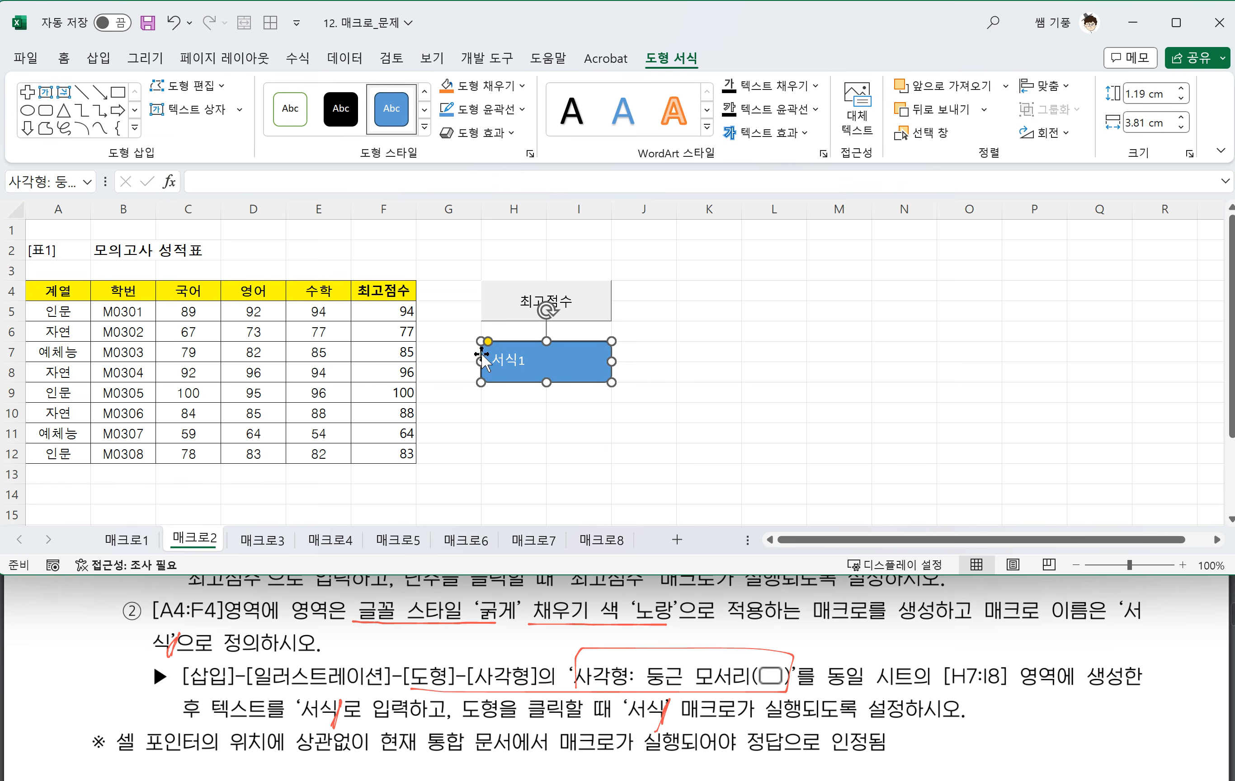
right_click(562, 366)
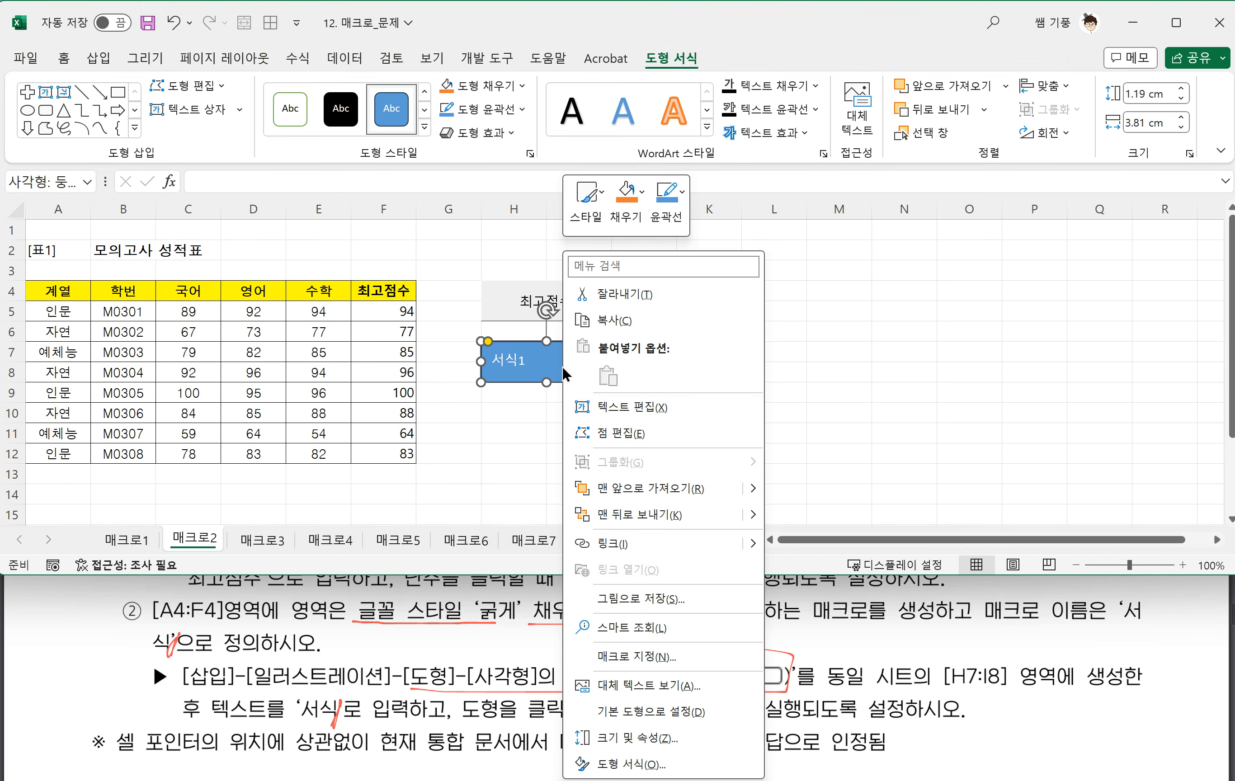
click(646, 657)
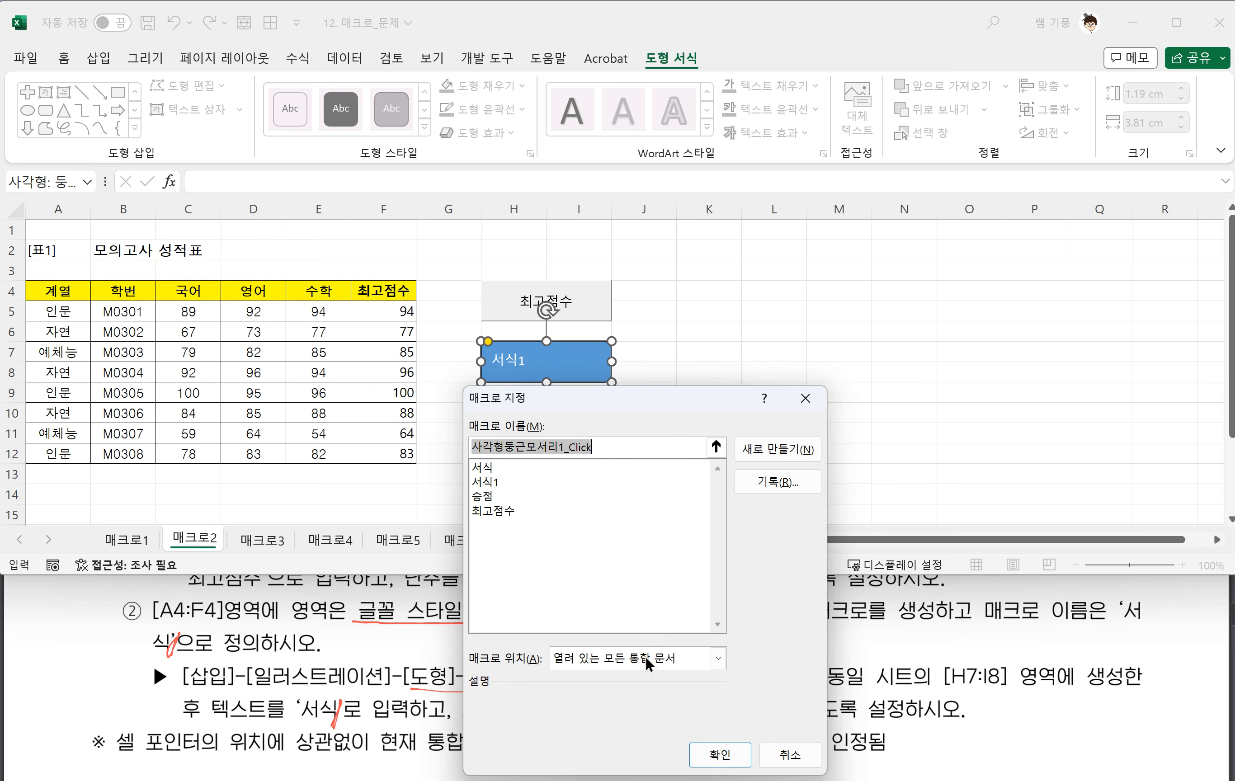
click(493, 482)
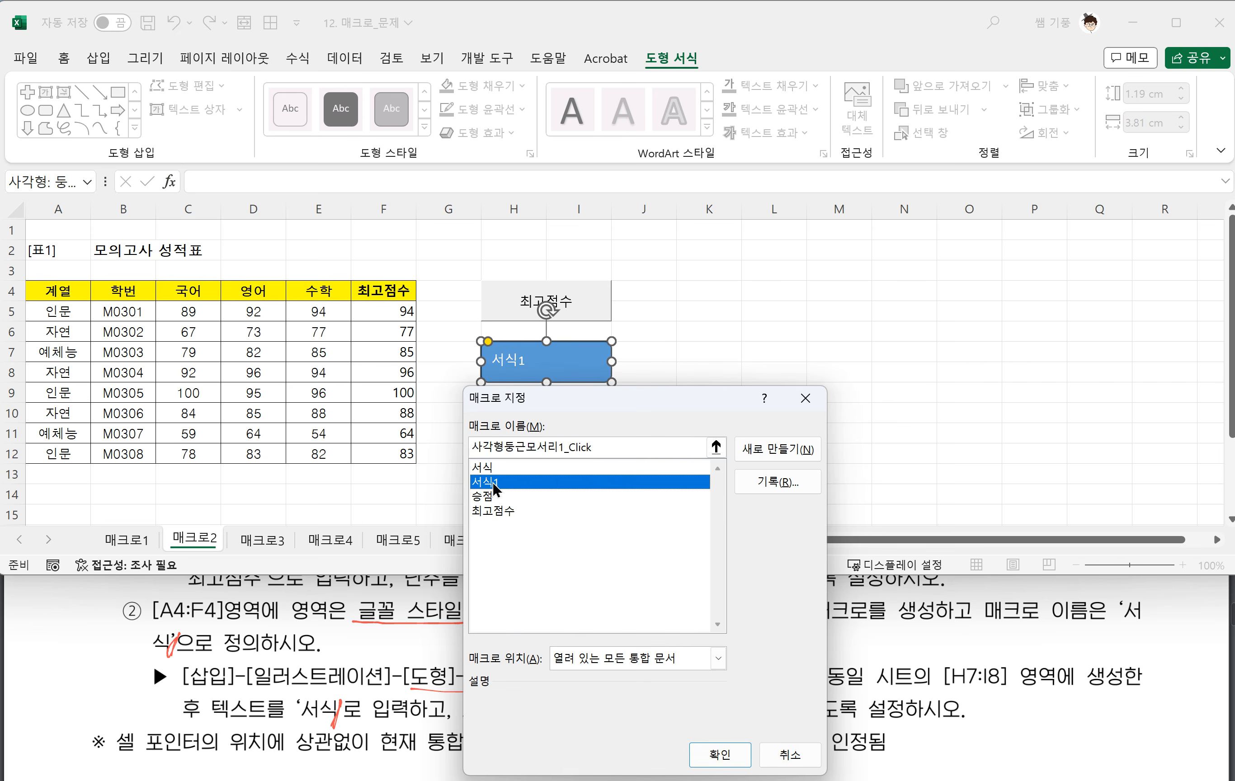
click(714, 763)
click(584, 471)
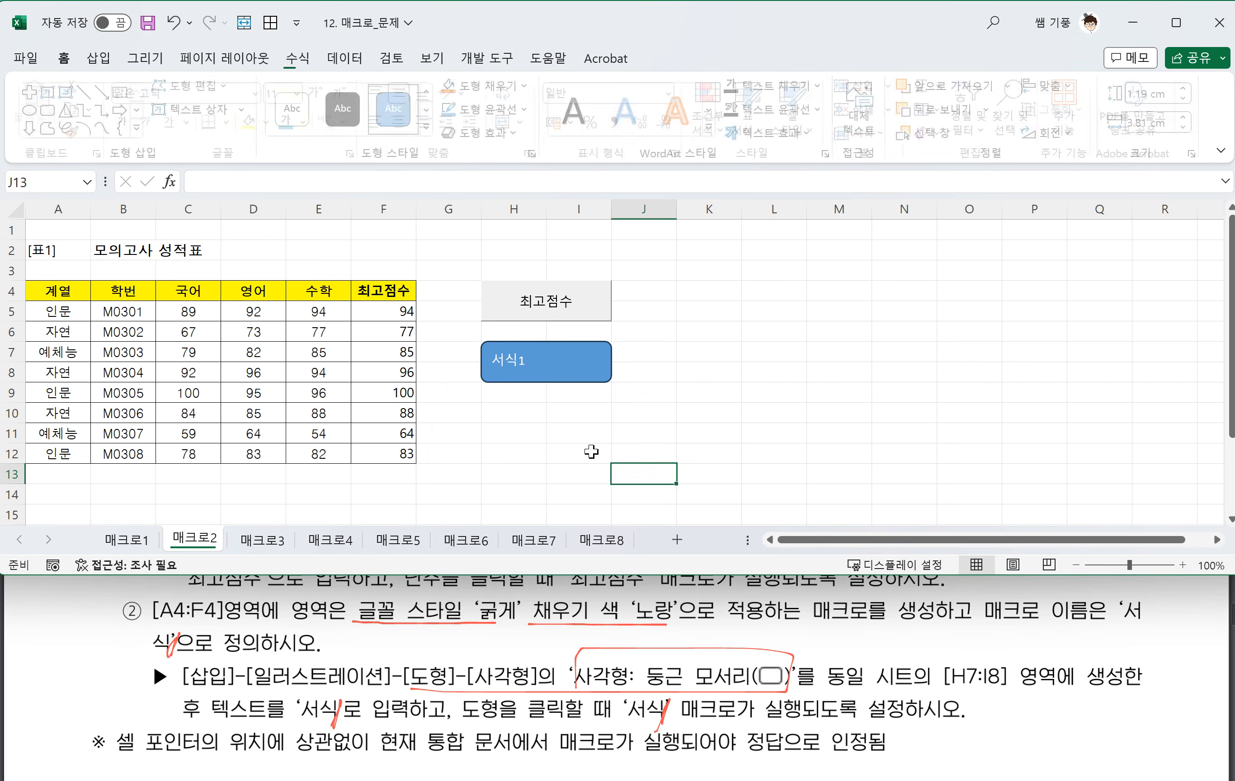
click(578, 376)
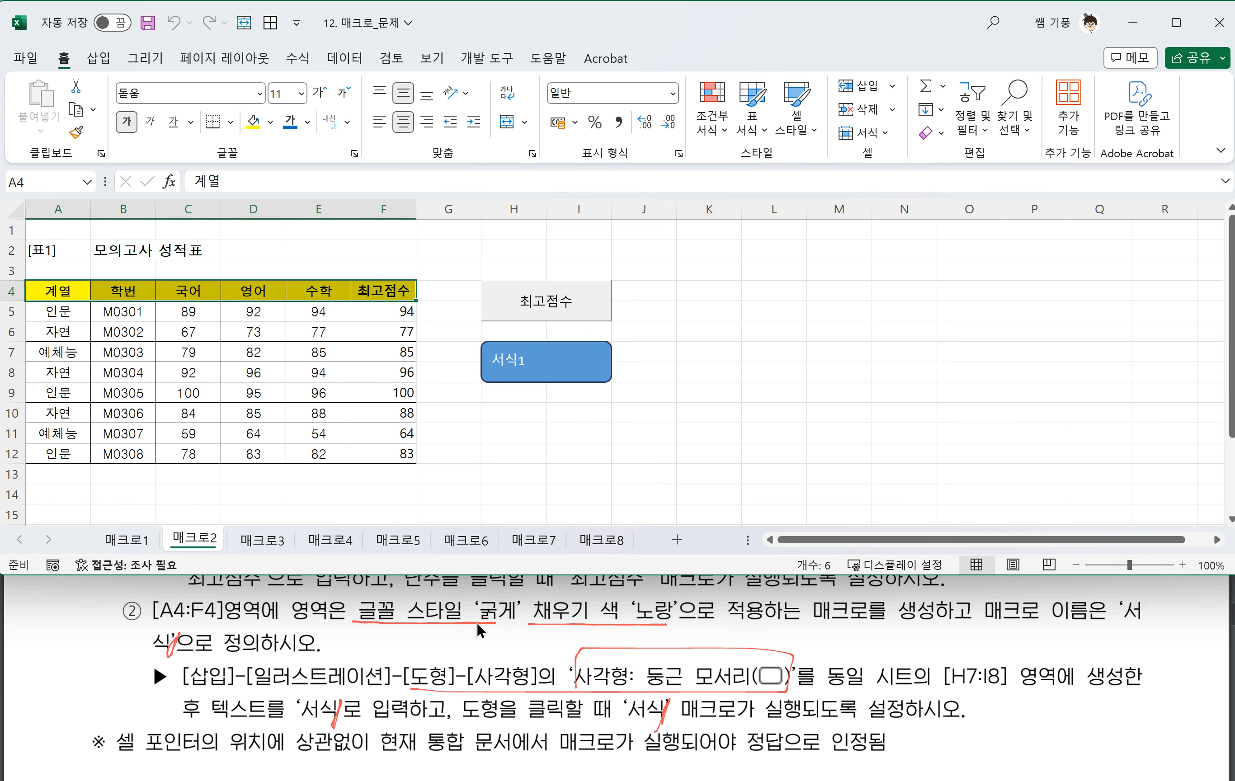
Open the 매크로3 sheet and bring its task into view in the exam document
scroll(497, 626, down, 3)
scroll(495, 625, down, 2)
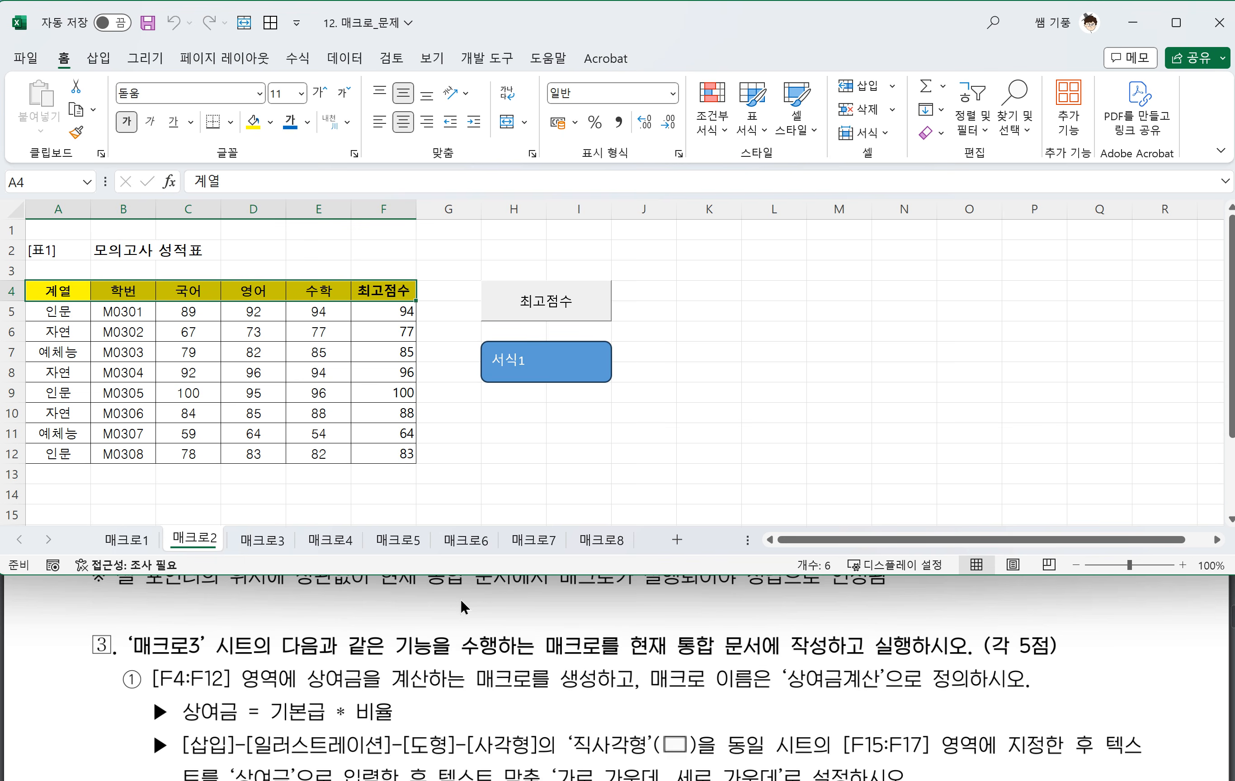
click(267, 540)
scroll(383, 654, down, 1)
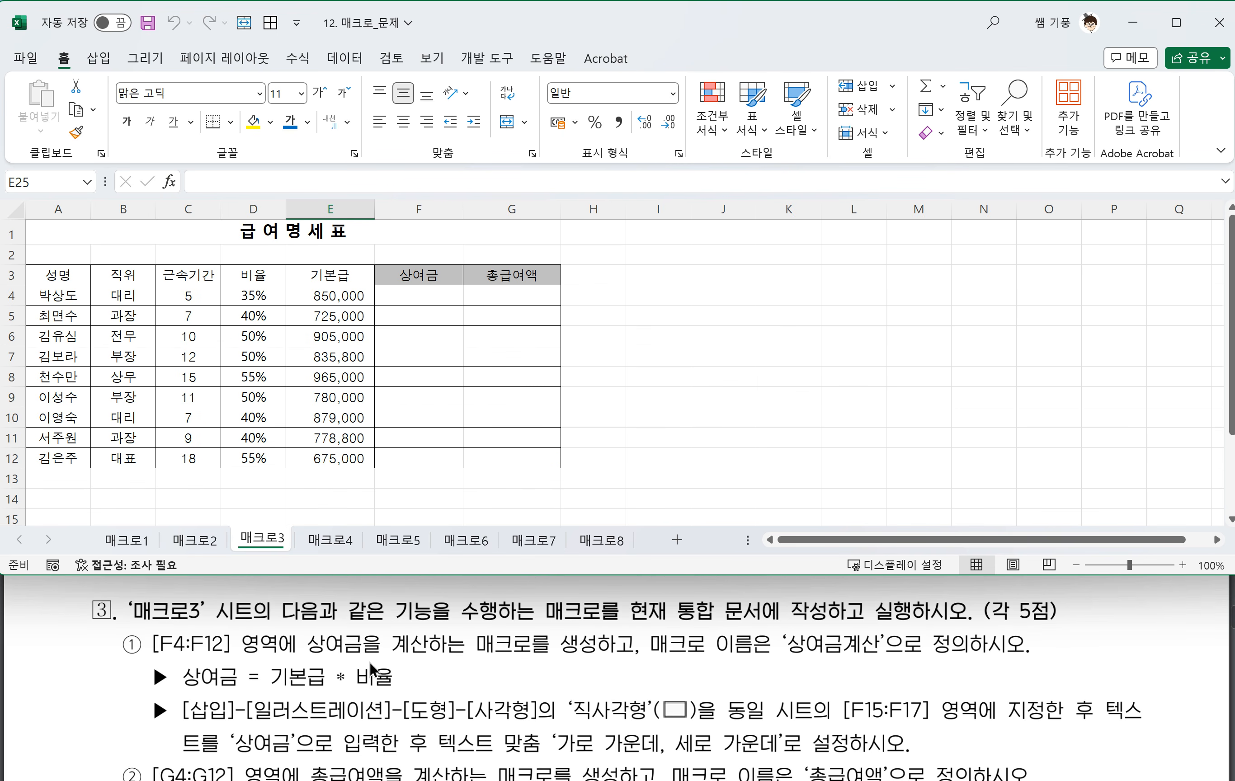
scroll(385, 655, up, 1)
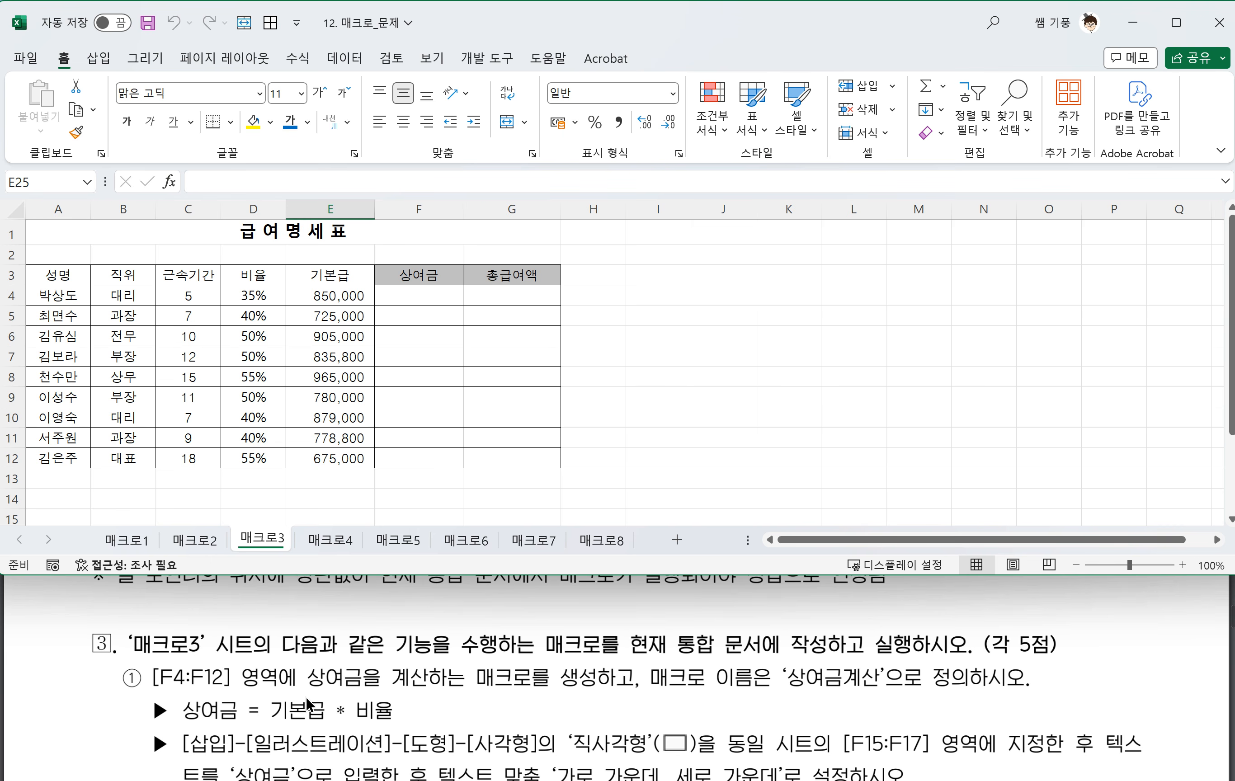
Underline the 상여금 calculation requirement and box the macro name 상여금계산 in the exam document's first 매크로3 task
drag(306, 692, 493, 691)
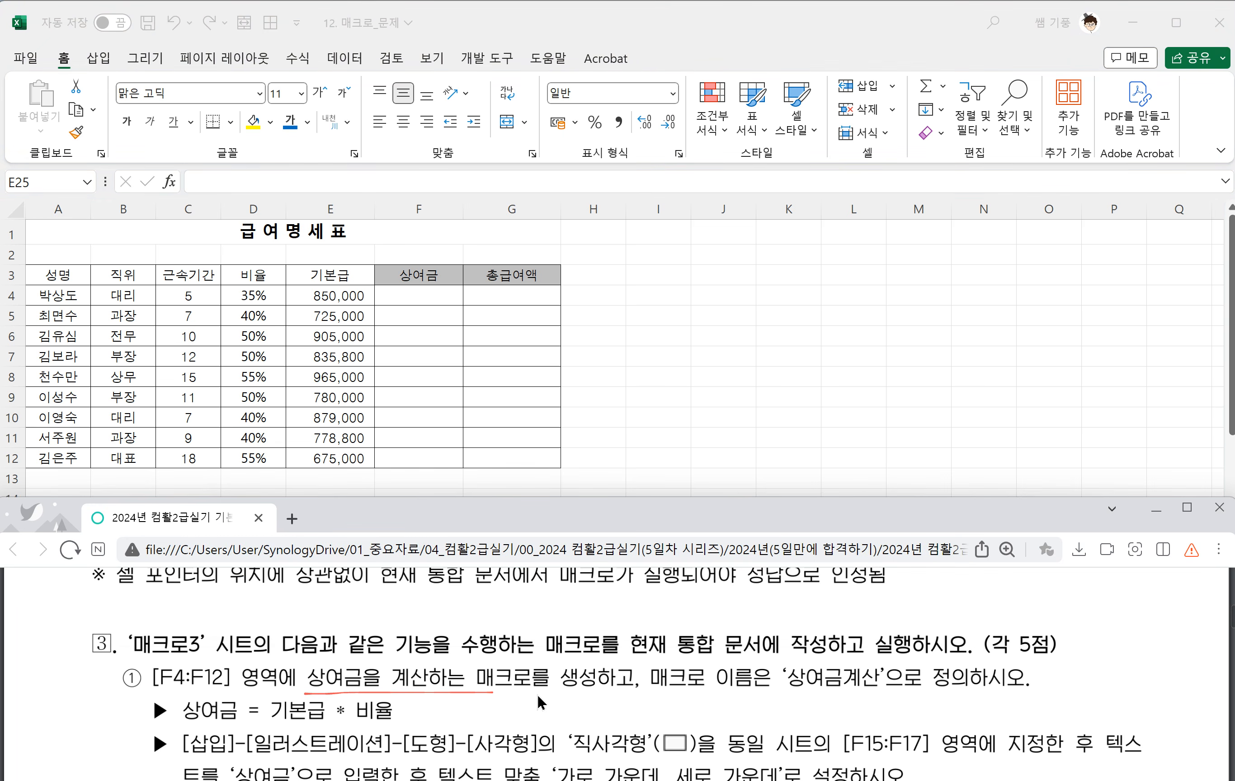
mouse_move(649, 692)
mouse_down()
mouse_move(885, 681)
mouse_move(839, 664)
mouse_move(790, 672)
mouse_move(788, 690)
mouse_up()
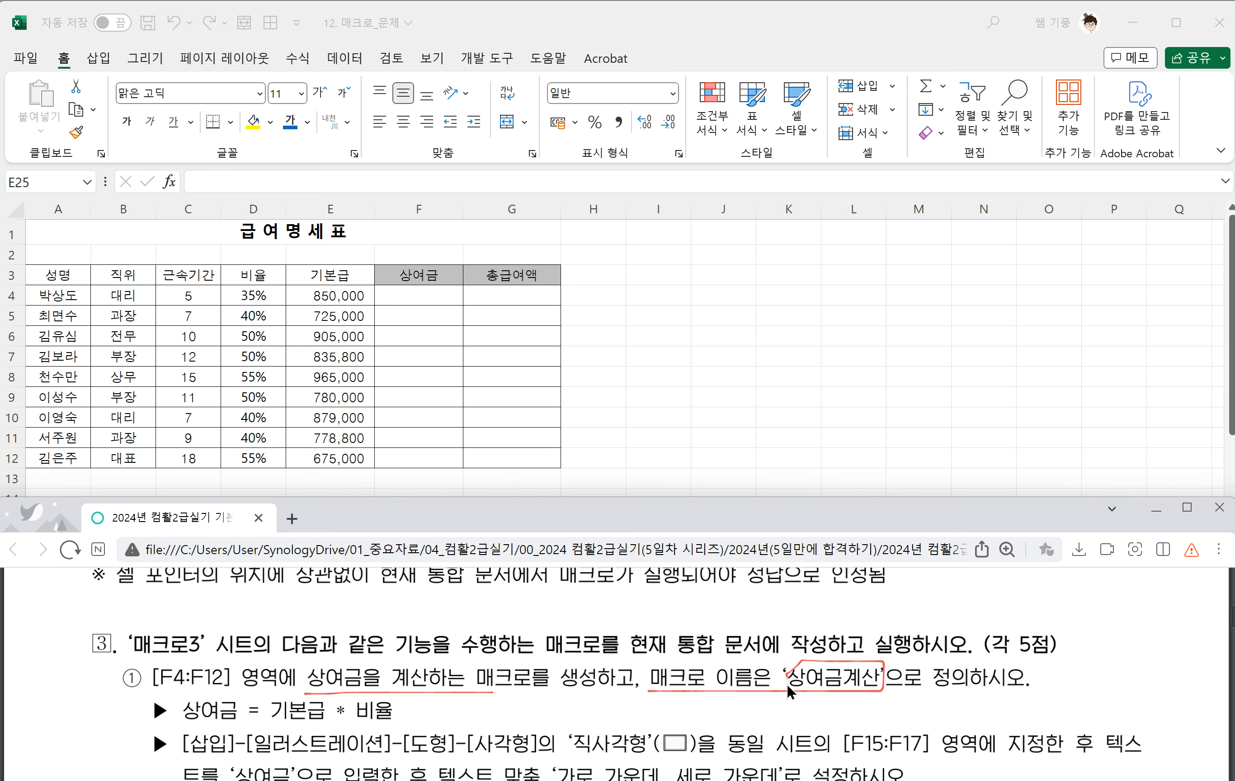
scroll(642, 681, down, 1)
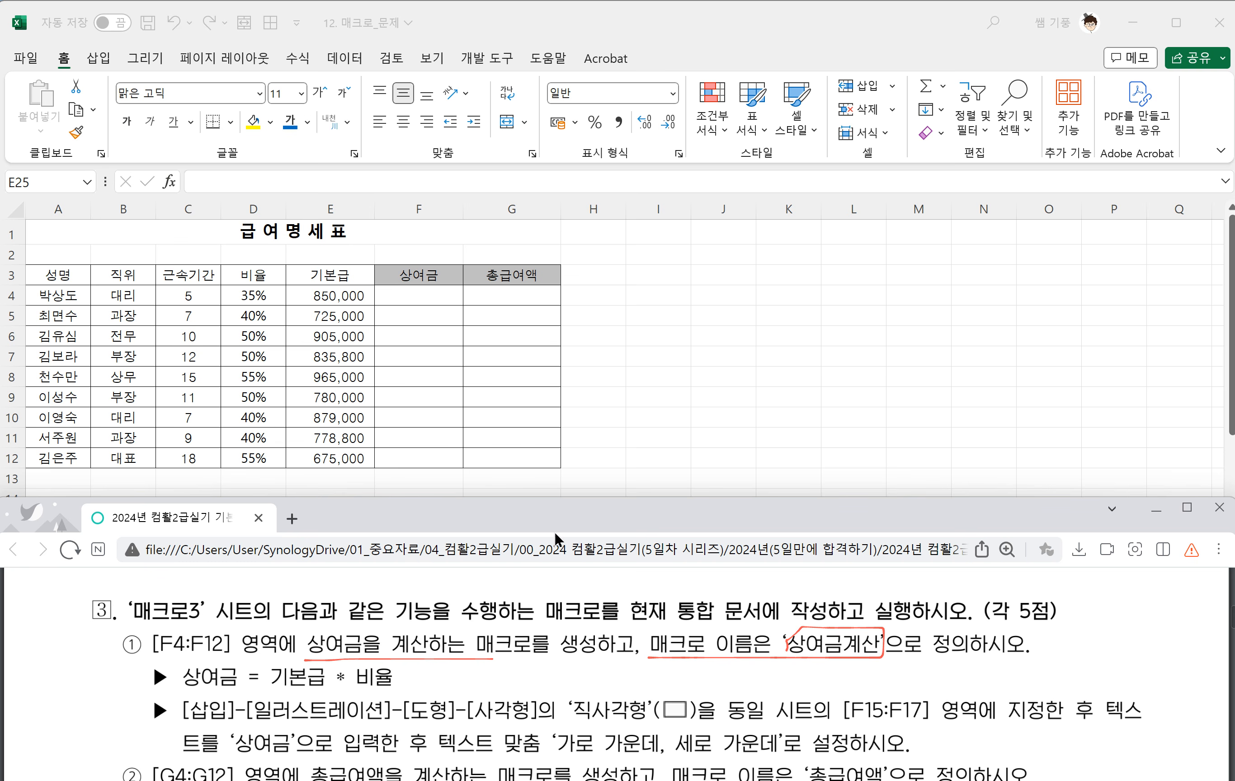
Select the empty cell I5 outside the 급여명세표 table
click(635, 335)
click(630, 313)
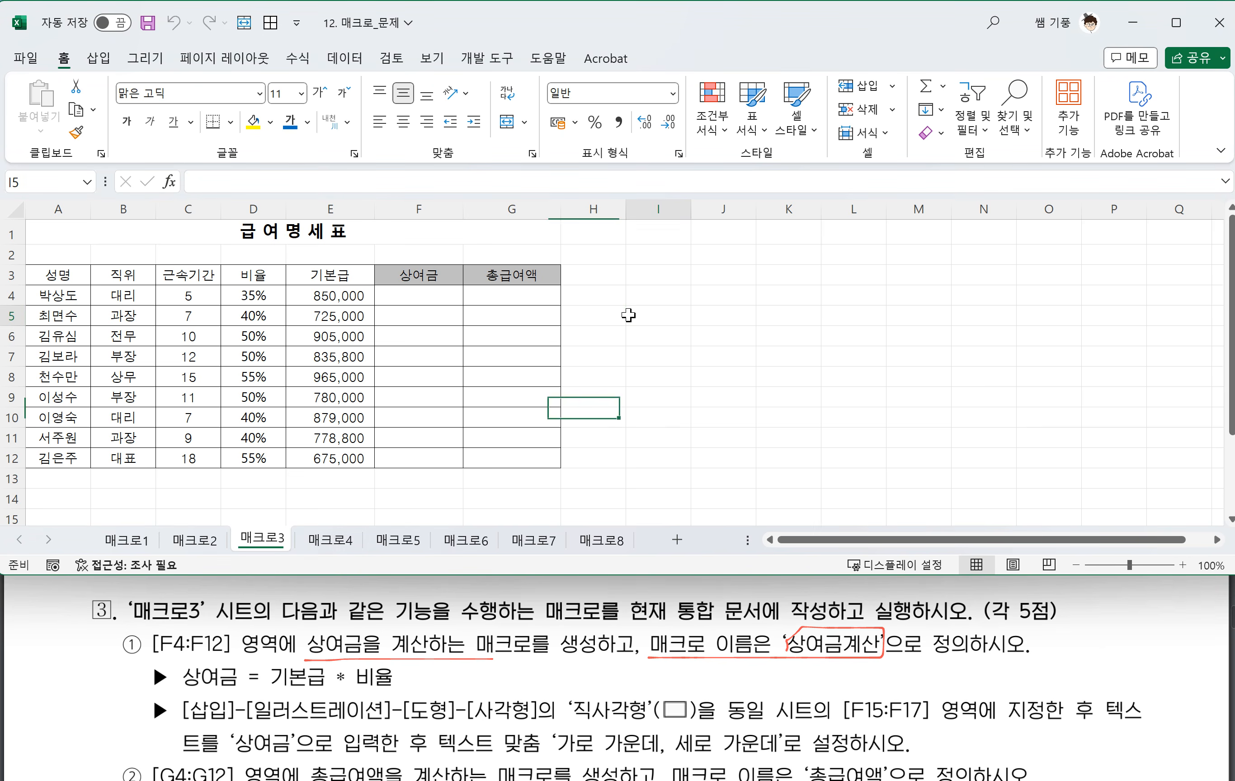
click(715, 301)
click(675, 358)
click(656, 315)
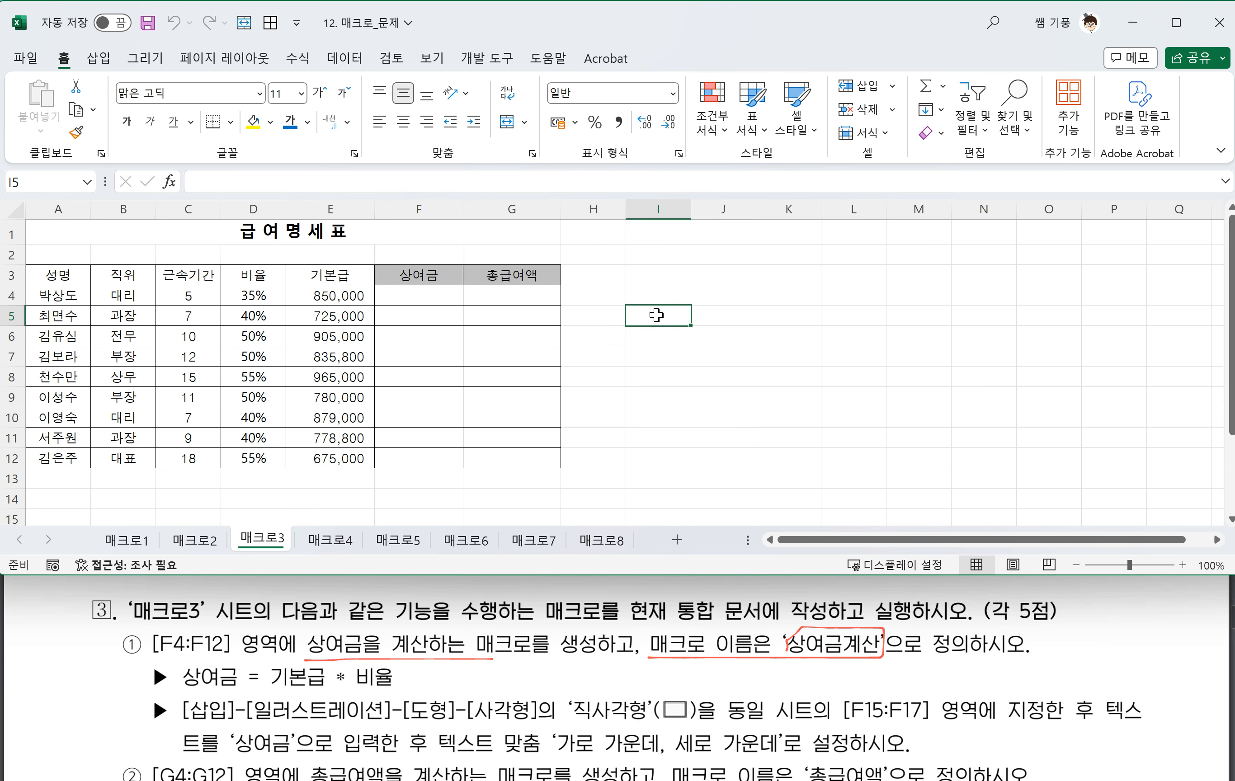
click(681, 333)
click(659, 374)
click(642, 336)
Start recording a macro named 상여금계산 stored in the current workbook
click(489, 58)
click(150, 87)
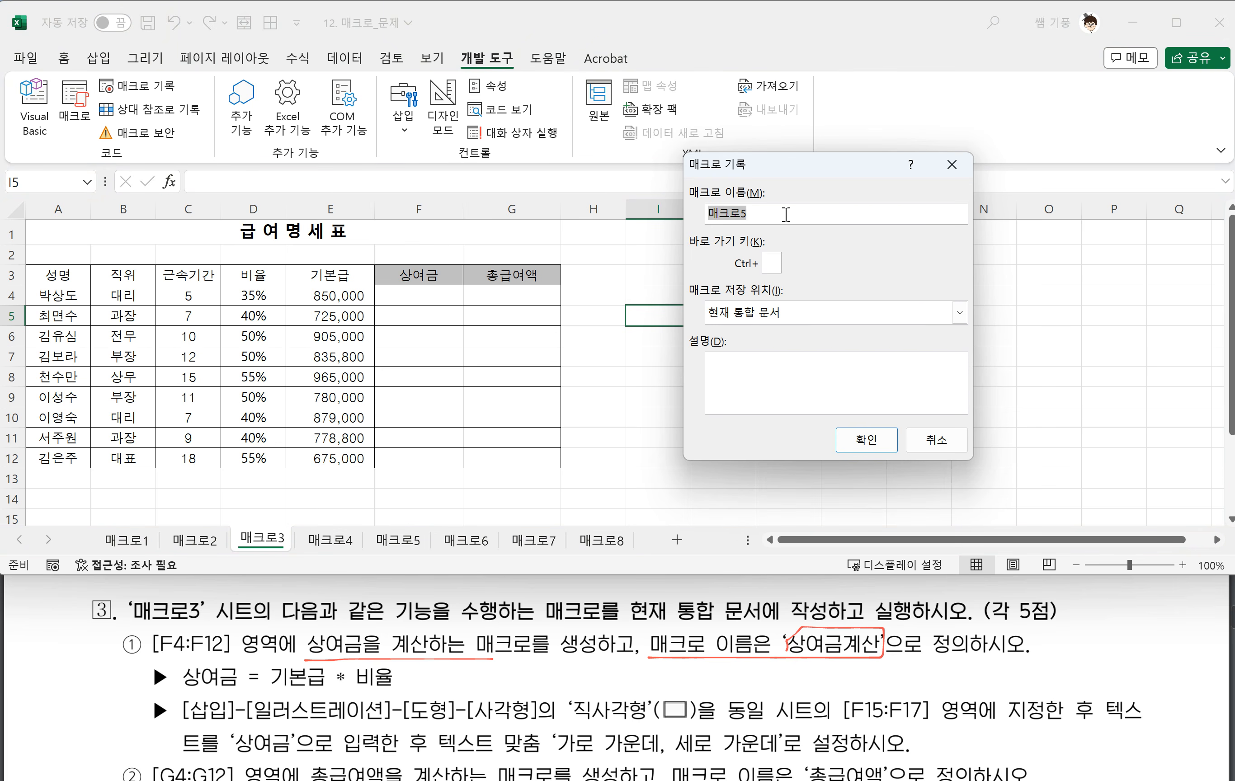
text(ㅅ영금계산)
key(BackSpace)
key(BackSpace)
key(BackSpace)
key(BackSpace)
key(BackSpace)
text(상여금ㄱ)
text(산)
click(785, 214)
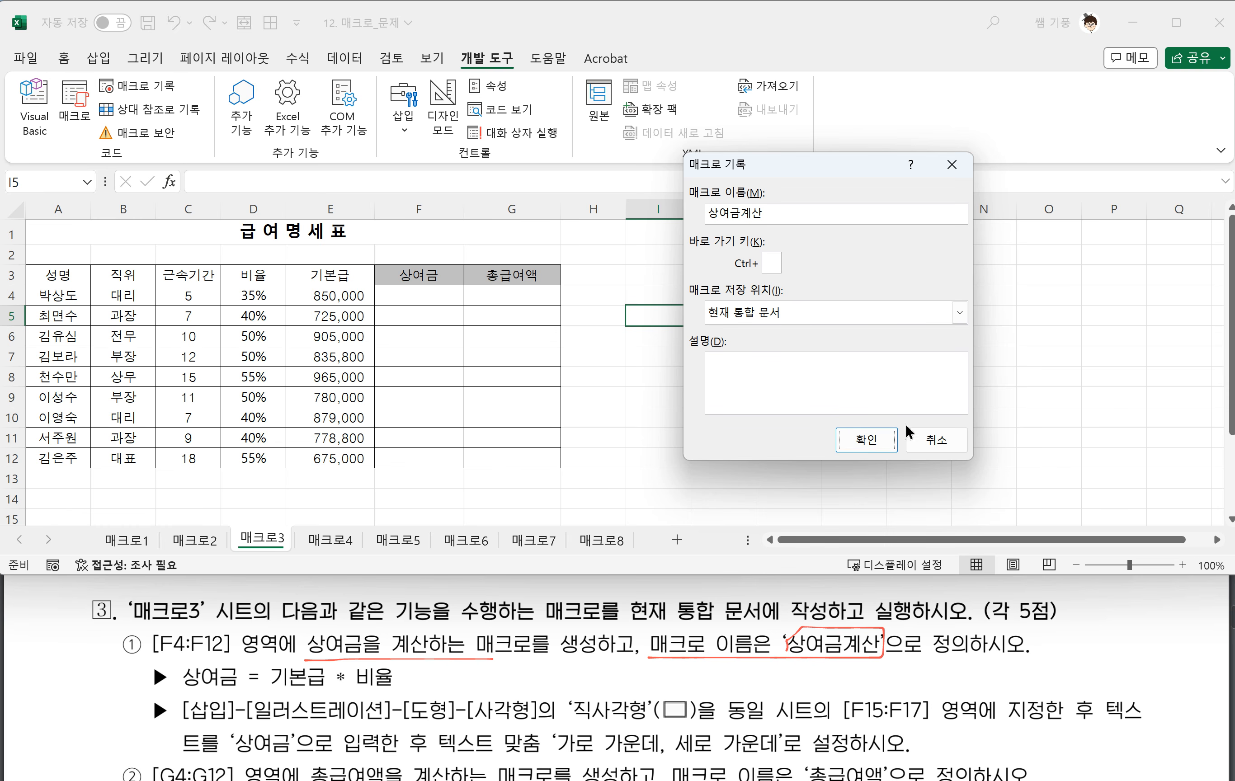
click(876, 437)
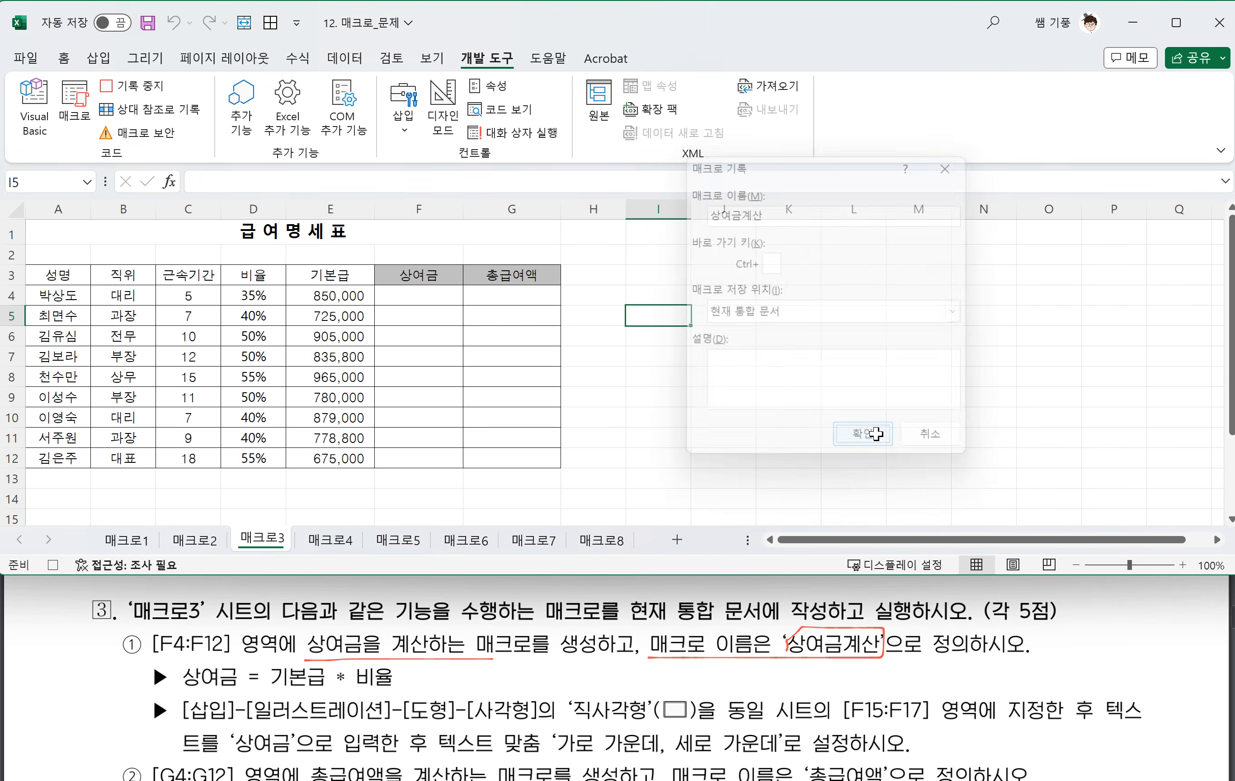
Calculate the 상여금 in F4 with =E4*D4, fill it down to F12 and stop recording the 상여금계산 macro
click(413, 296)
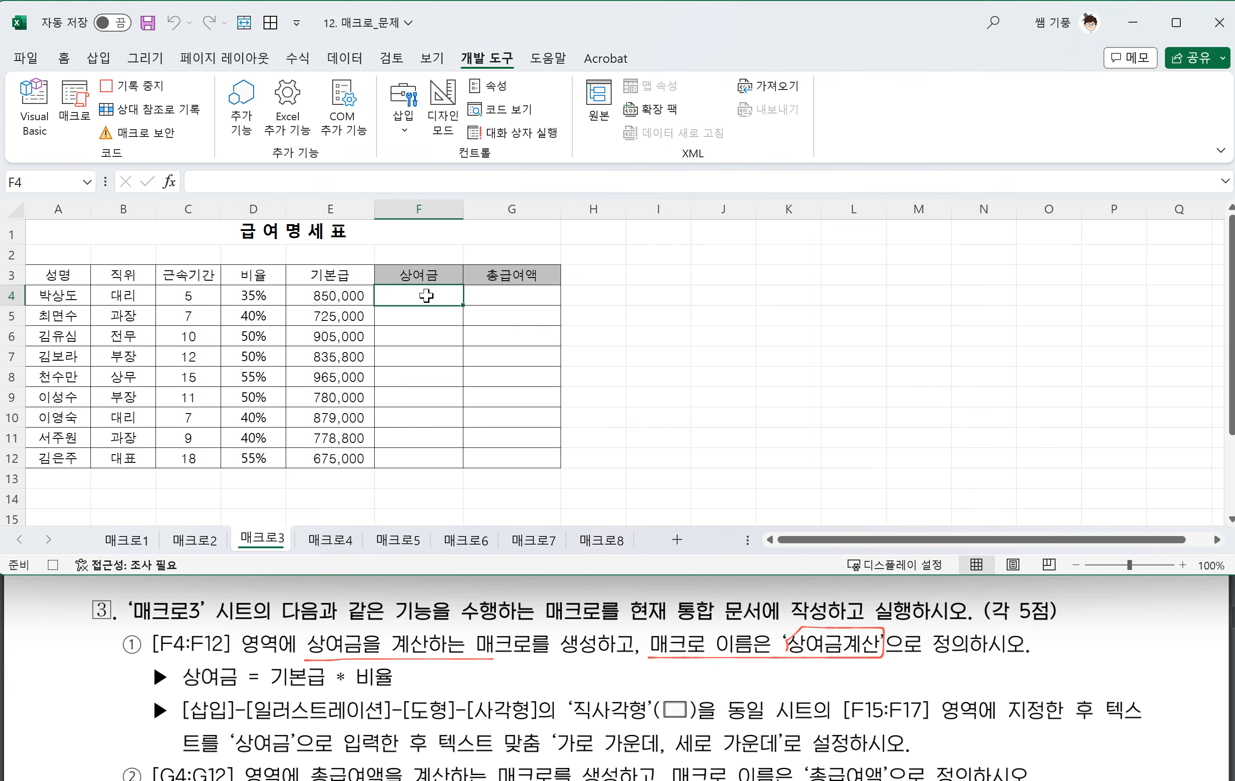
text(=)
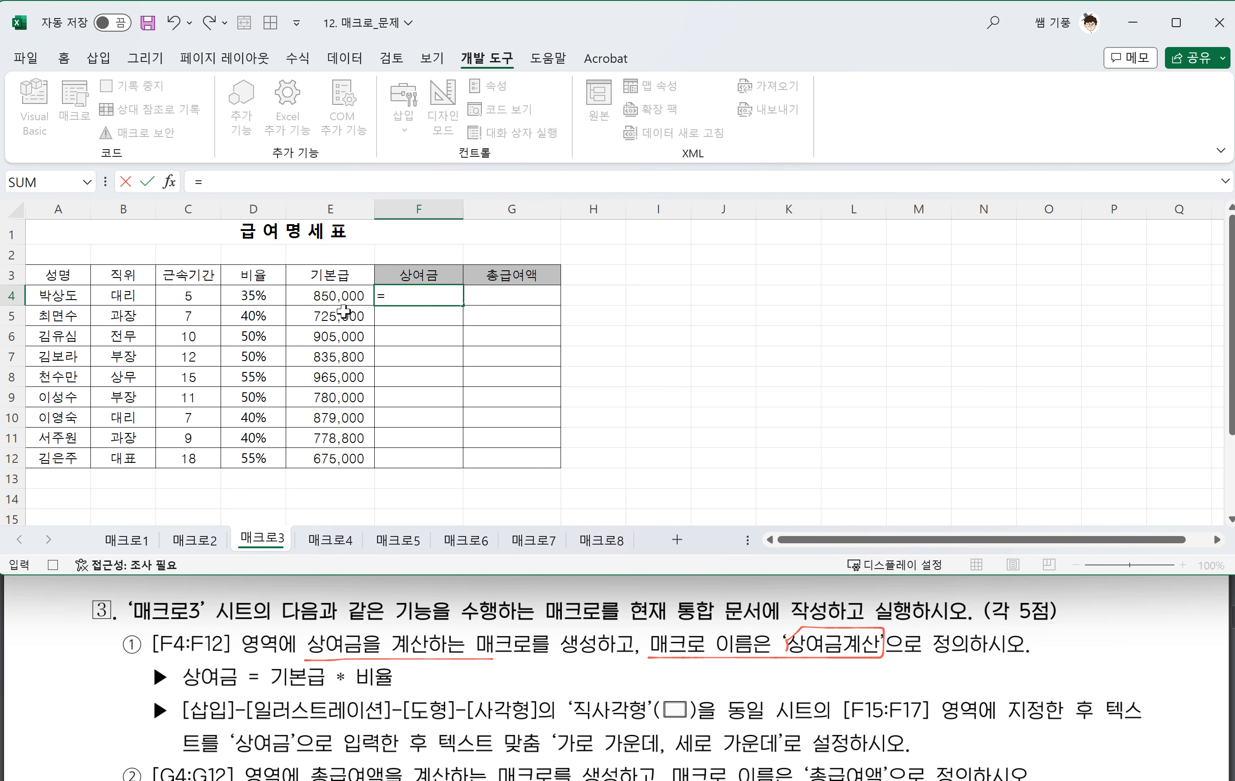
click(319, 297)
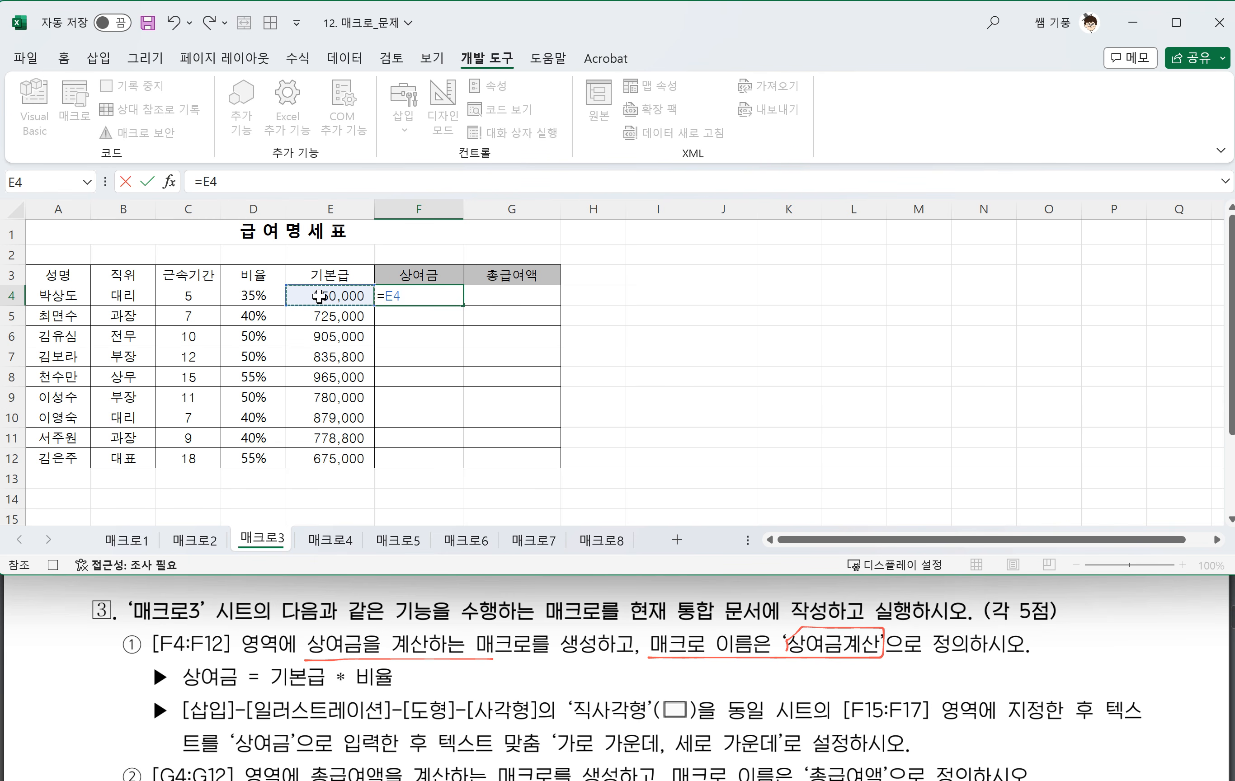
text(*)
click(255, 293)
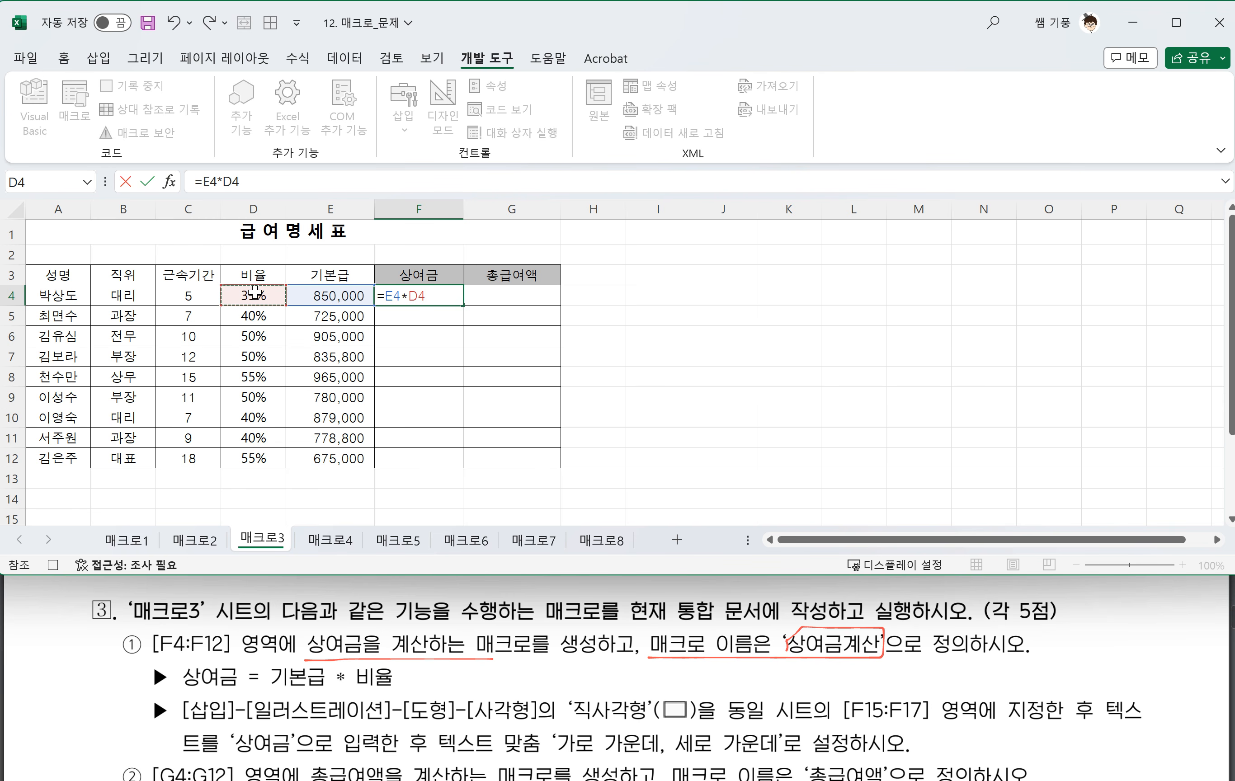
key(Return)
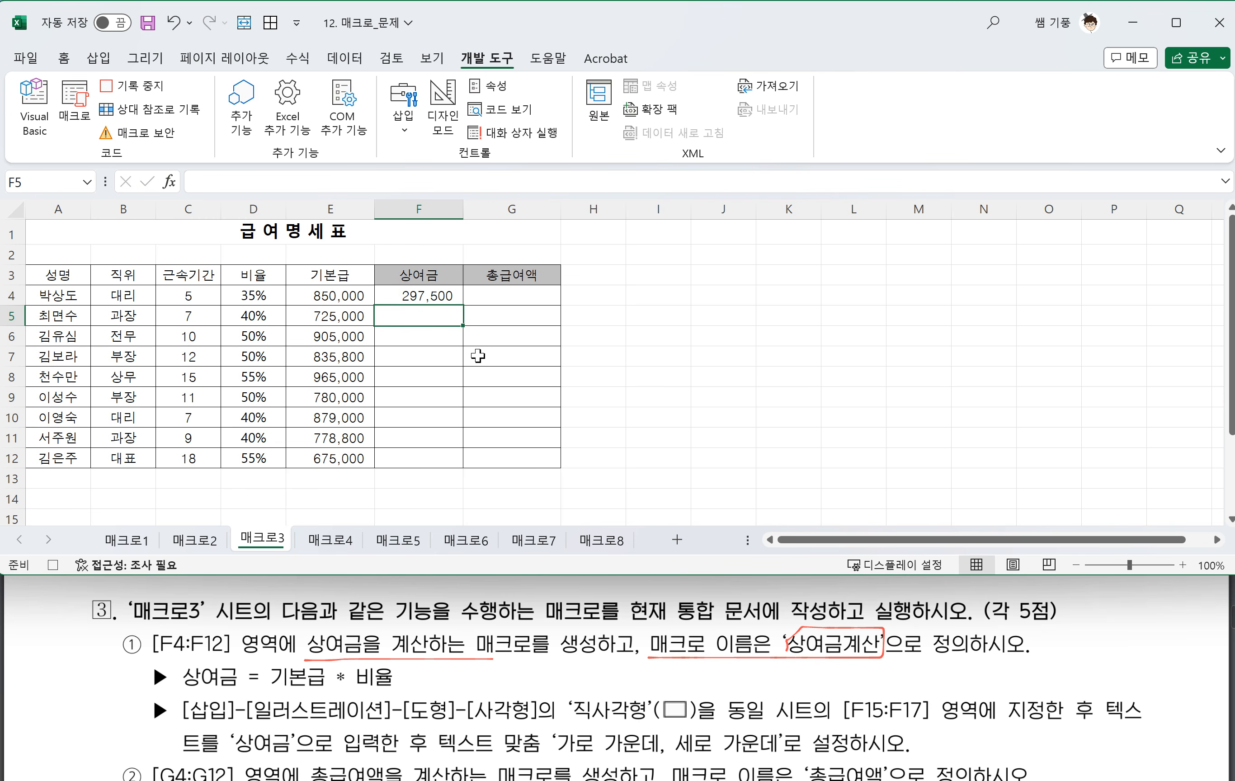
click(434, 297)
drag(463, 305, 455, 466)
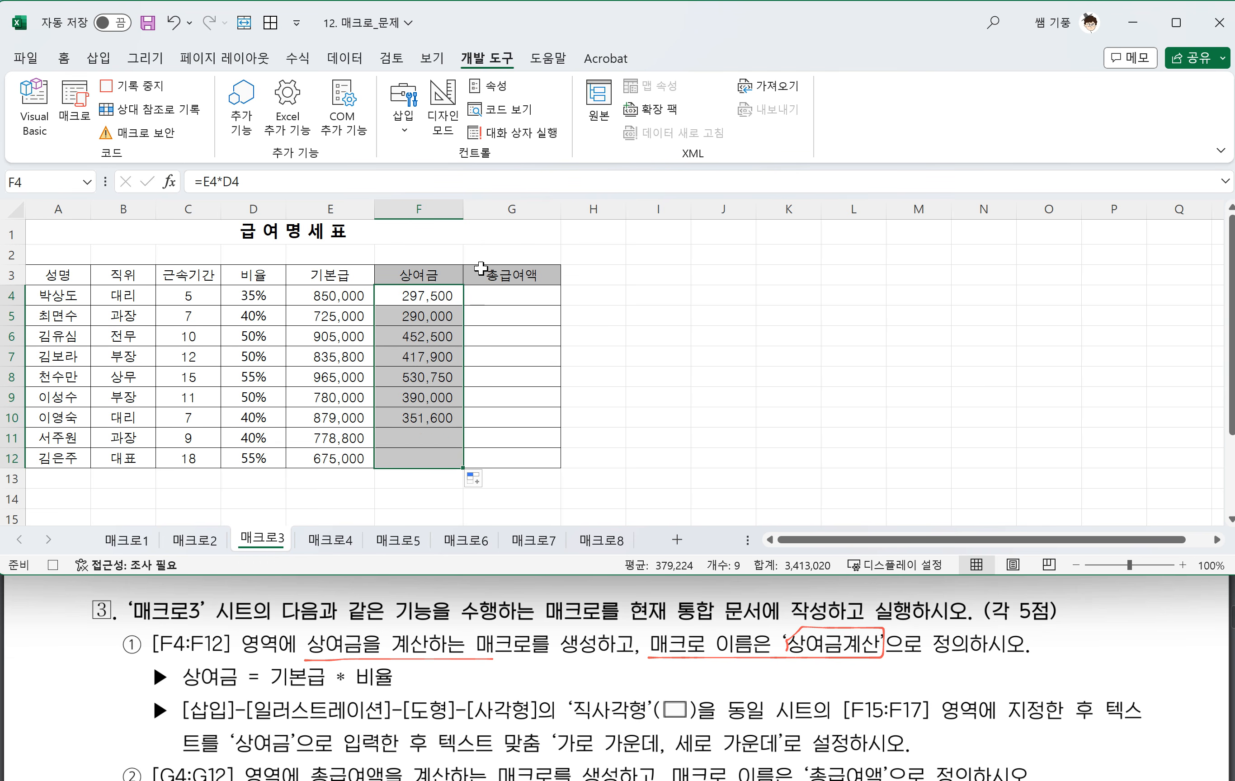
click(143, 86)
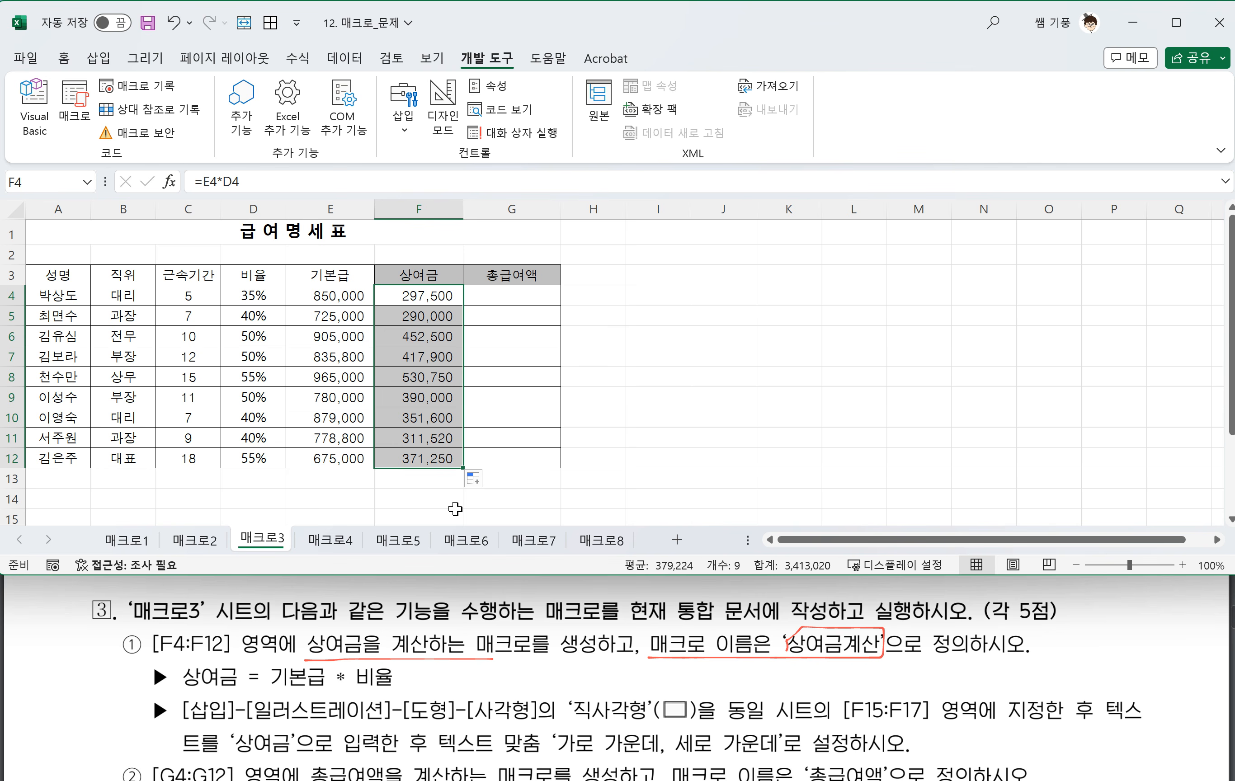
Clear F4:F12 and locate the 상여금계산 macro in the macro list, leaving the list without deleting it
key(Delete)
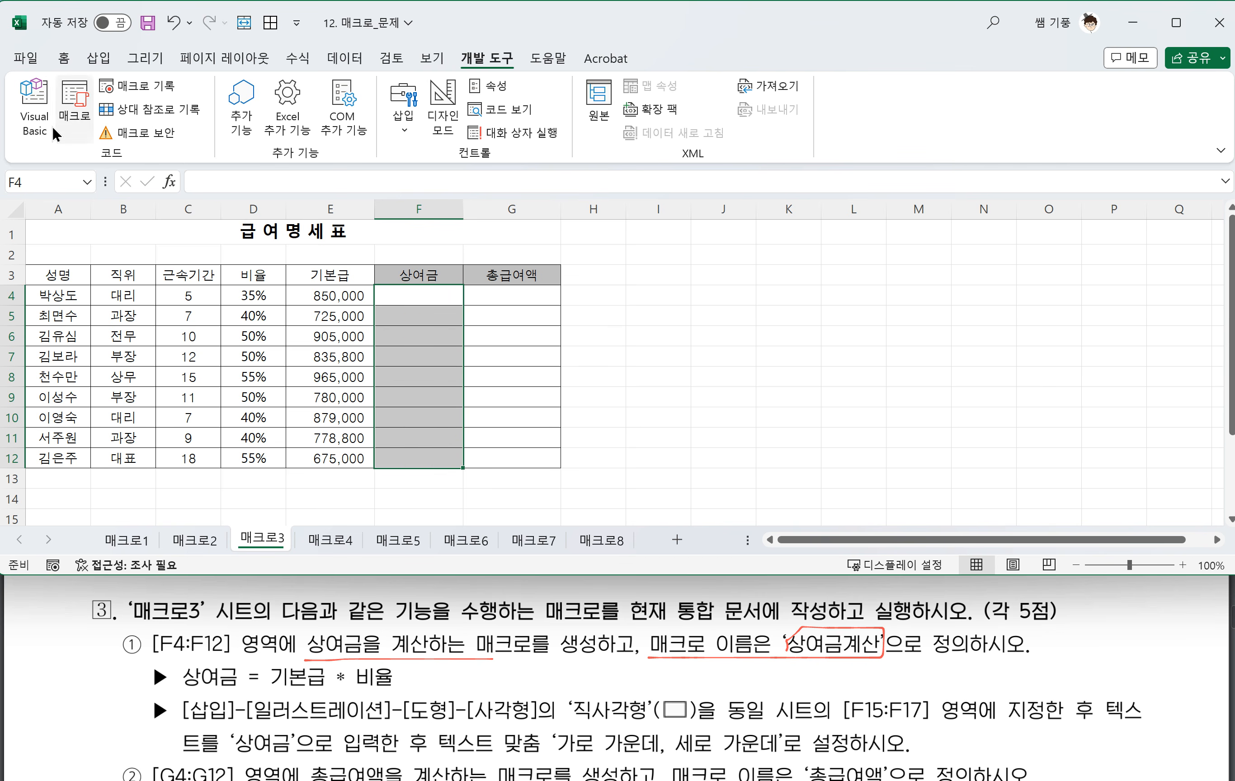
click(75, 115)
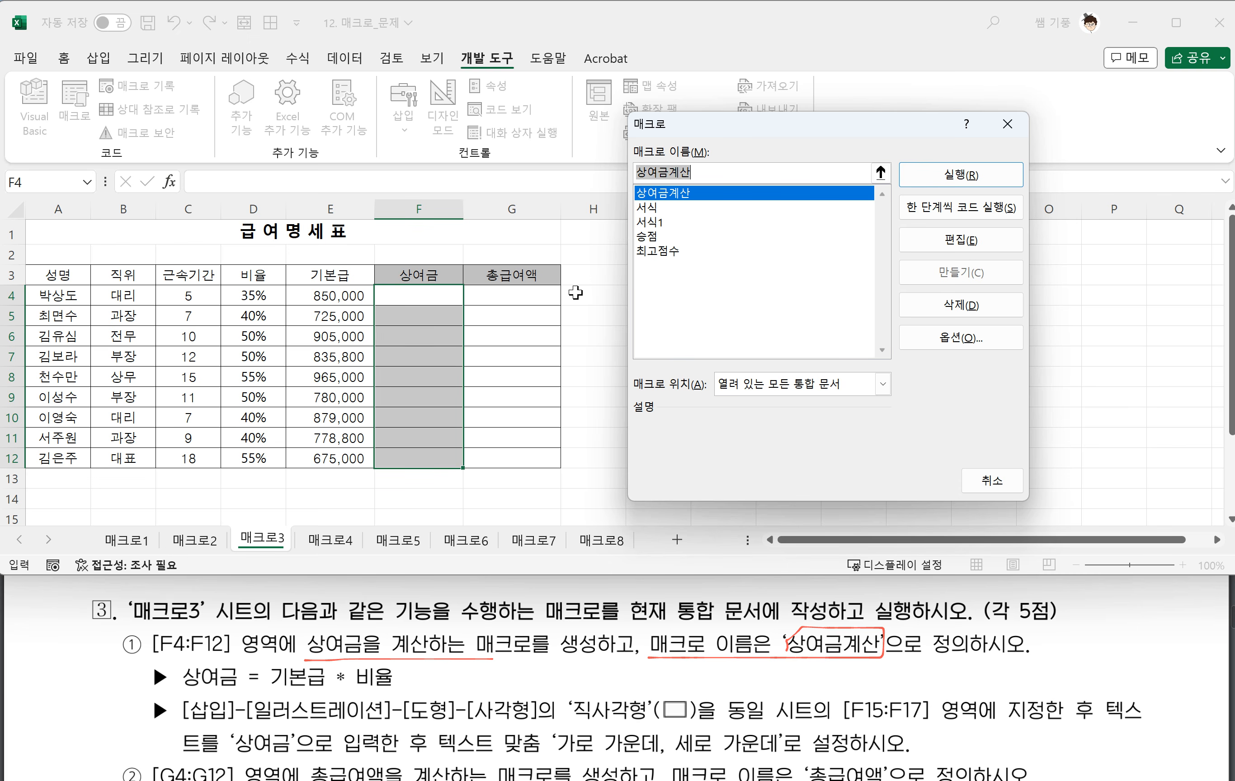
click(670, 192)
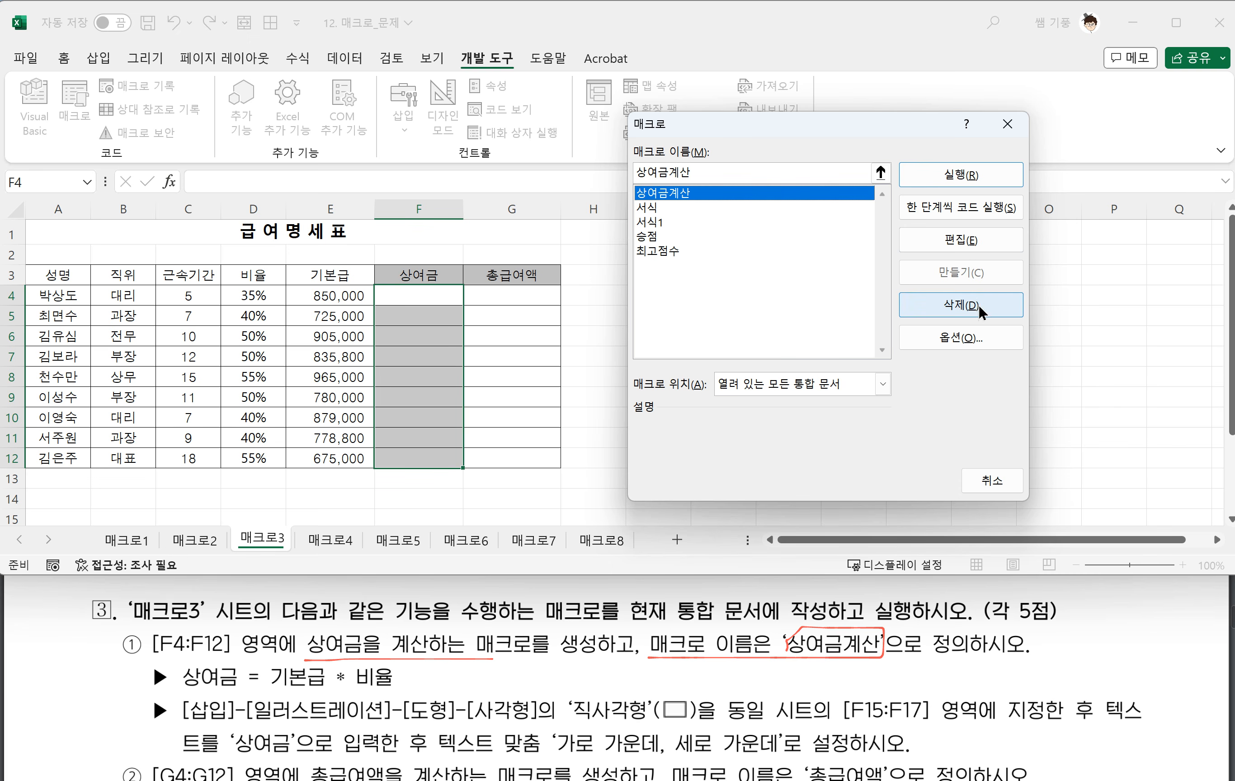
click(985, 478)
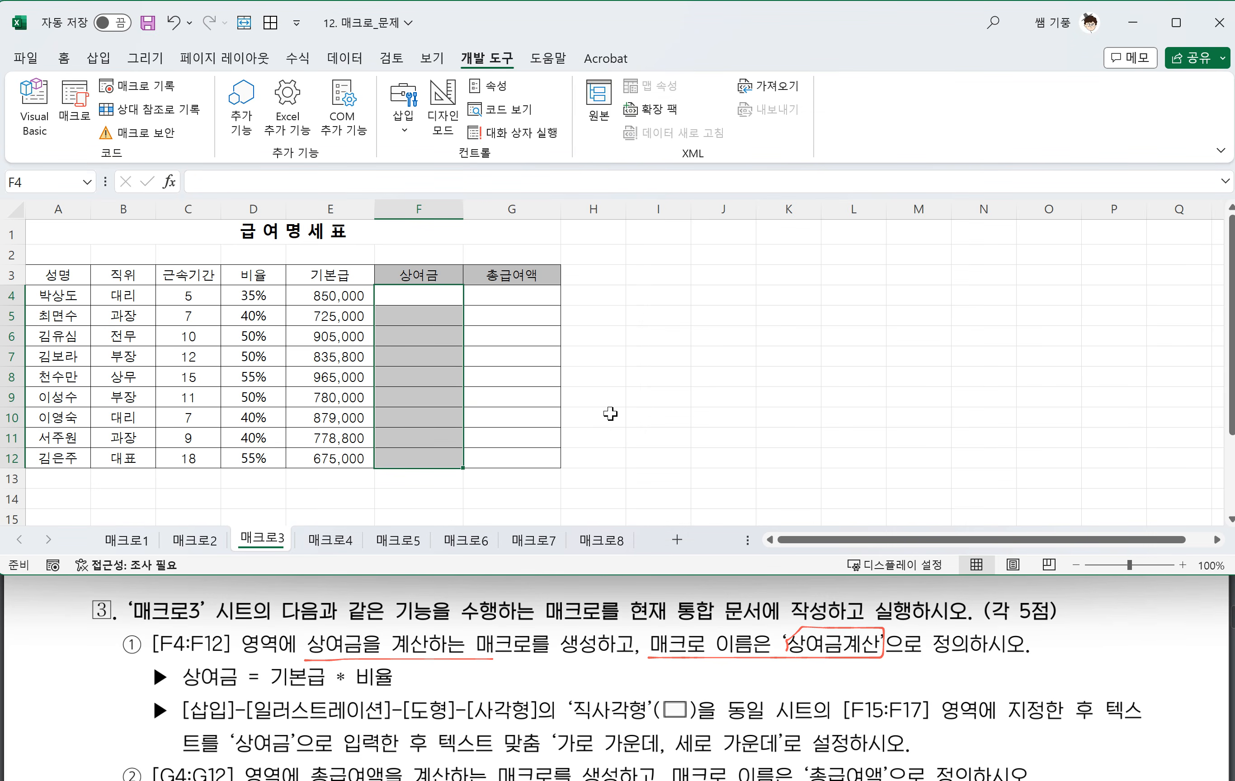
click(660, 376)
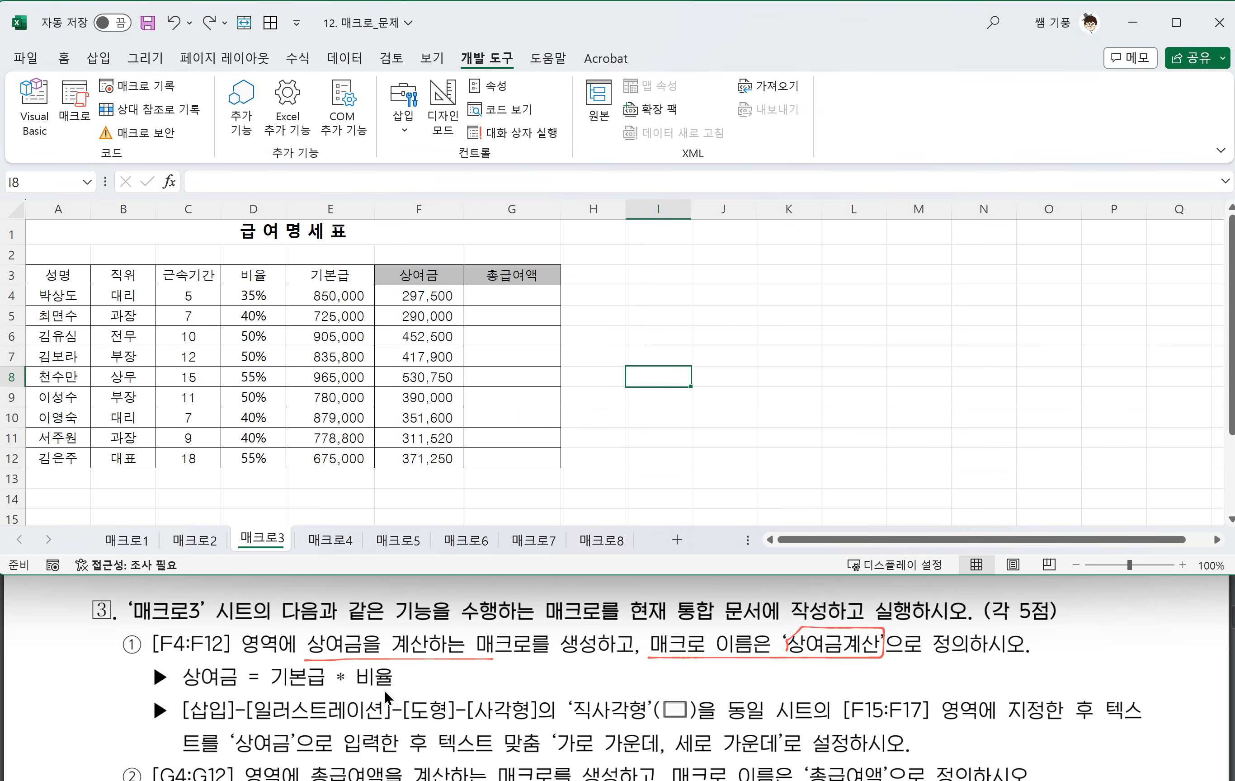
In the exam document, underline the 직사각형 with F15:F17 and text-centring instructions in red and circle the label text 상여금
scroll(391, 688, down, 1)
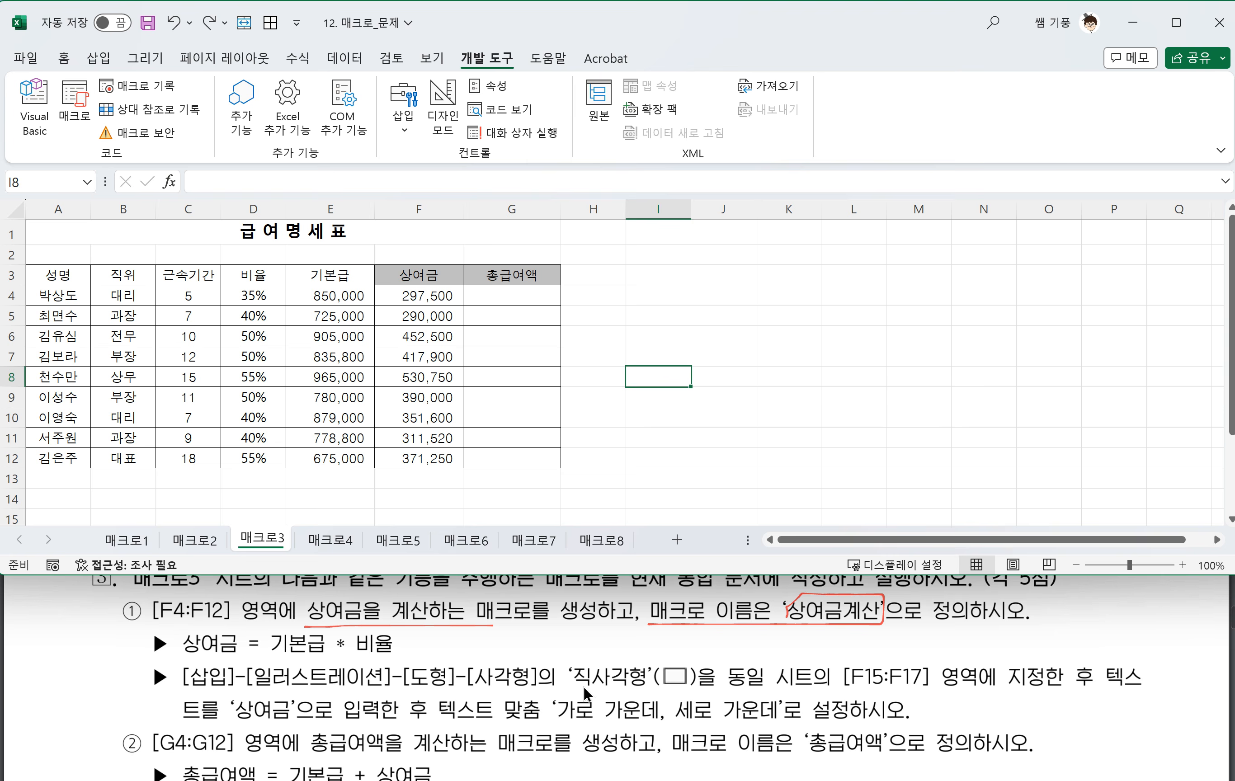
drag(578, 690, 923, 696)
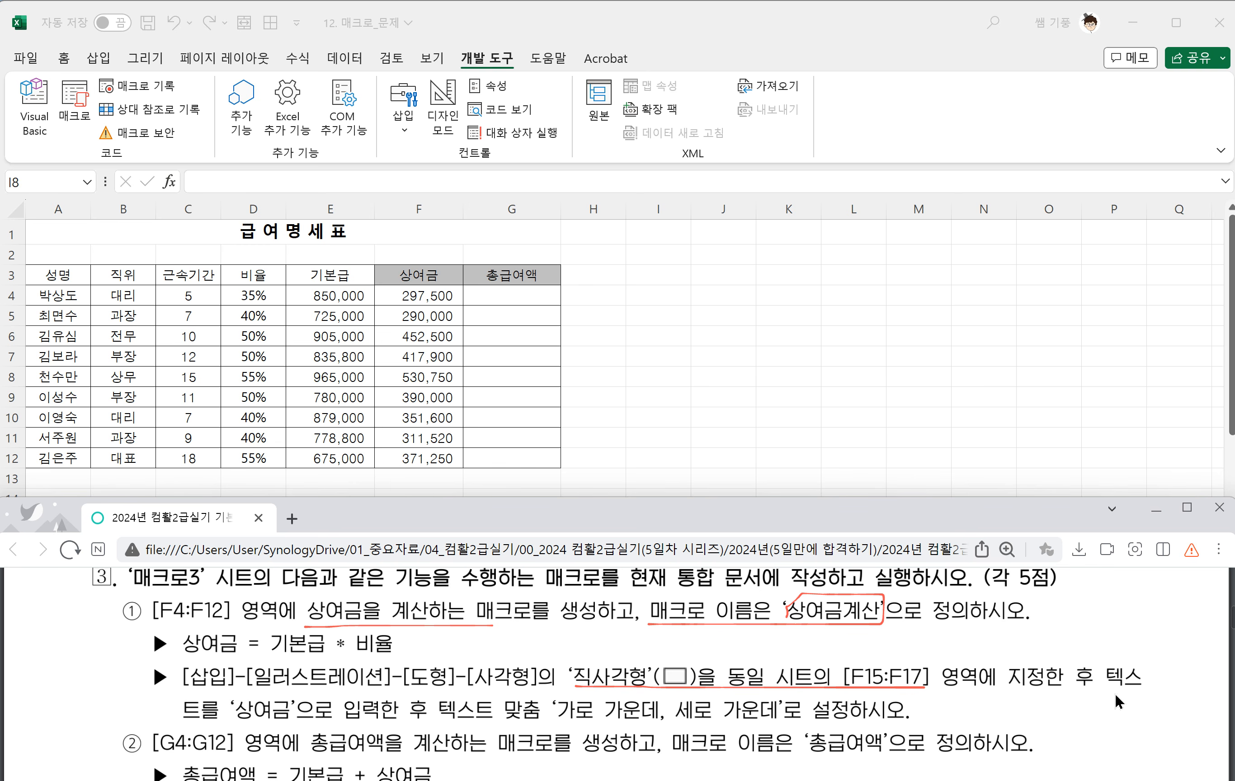
drag(1097, 688, 1138, 686)
mouse_move(274, 701)
mouse_down()
mouse_move(231, 721)
mouse_move(283, 708)
mouse_up()
drag(550, 724, 782, 726)
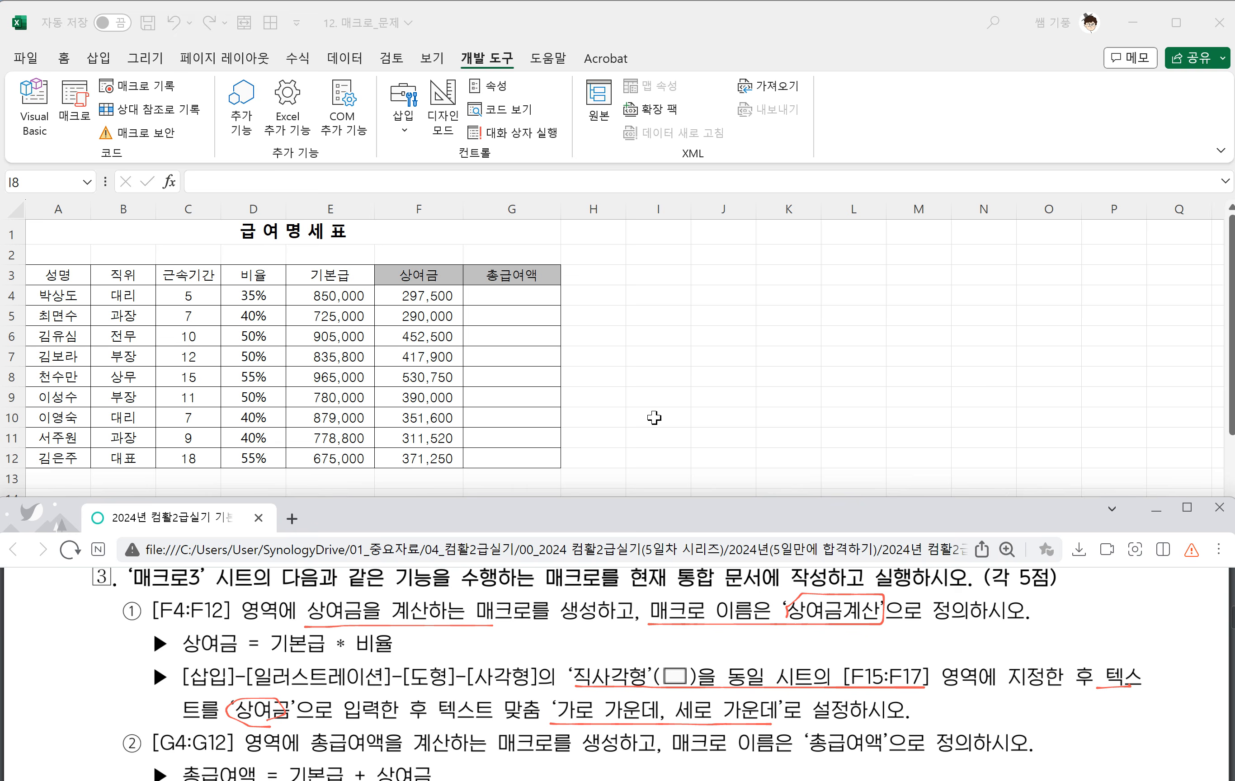
Switch back to Excel and insert a rectangle shape covering exactly cells F15:F17 on the 매크로3 sheet
click(653, 419)
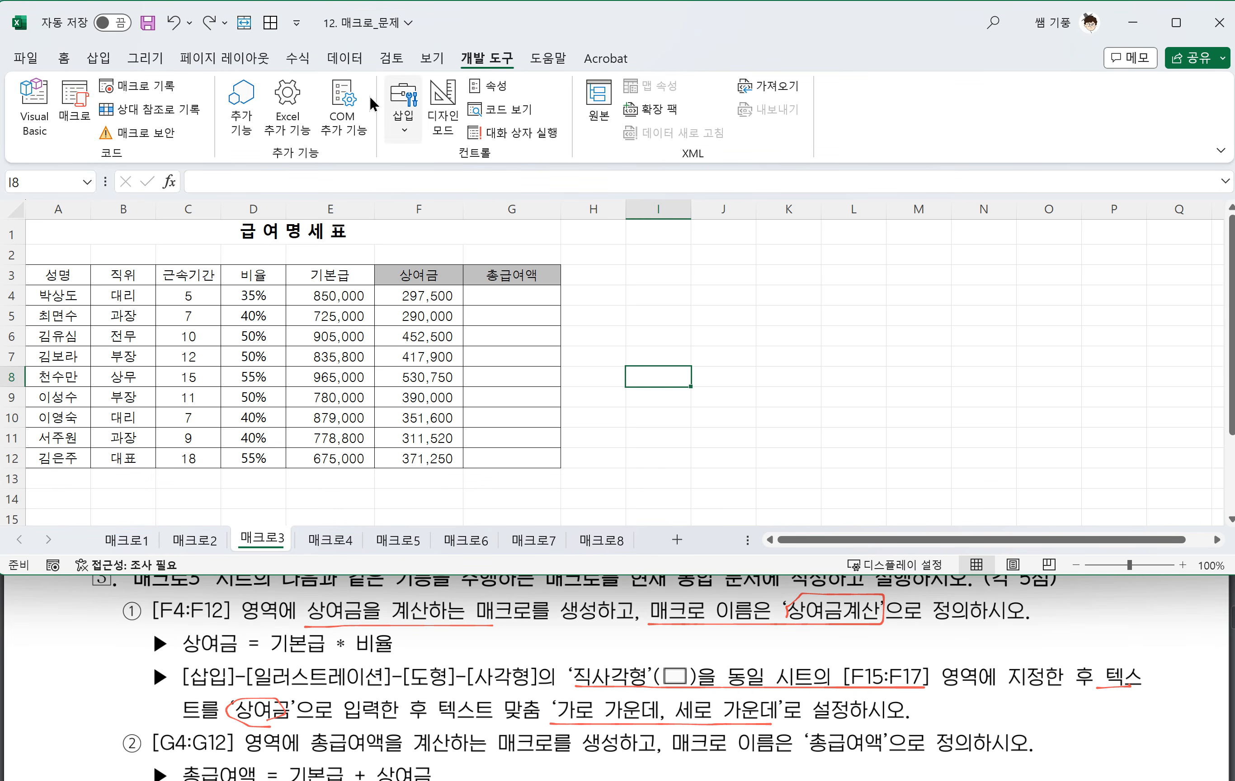
click(102, 63)
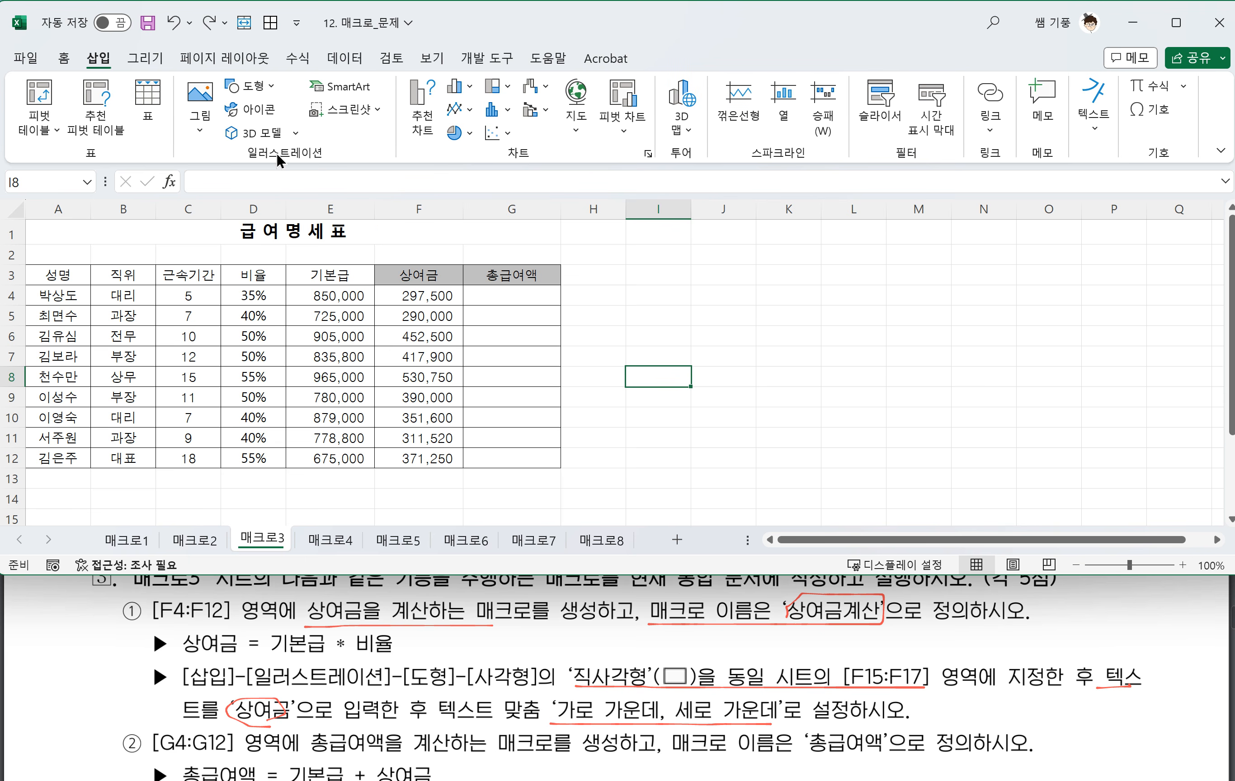
click(261, 84)
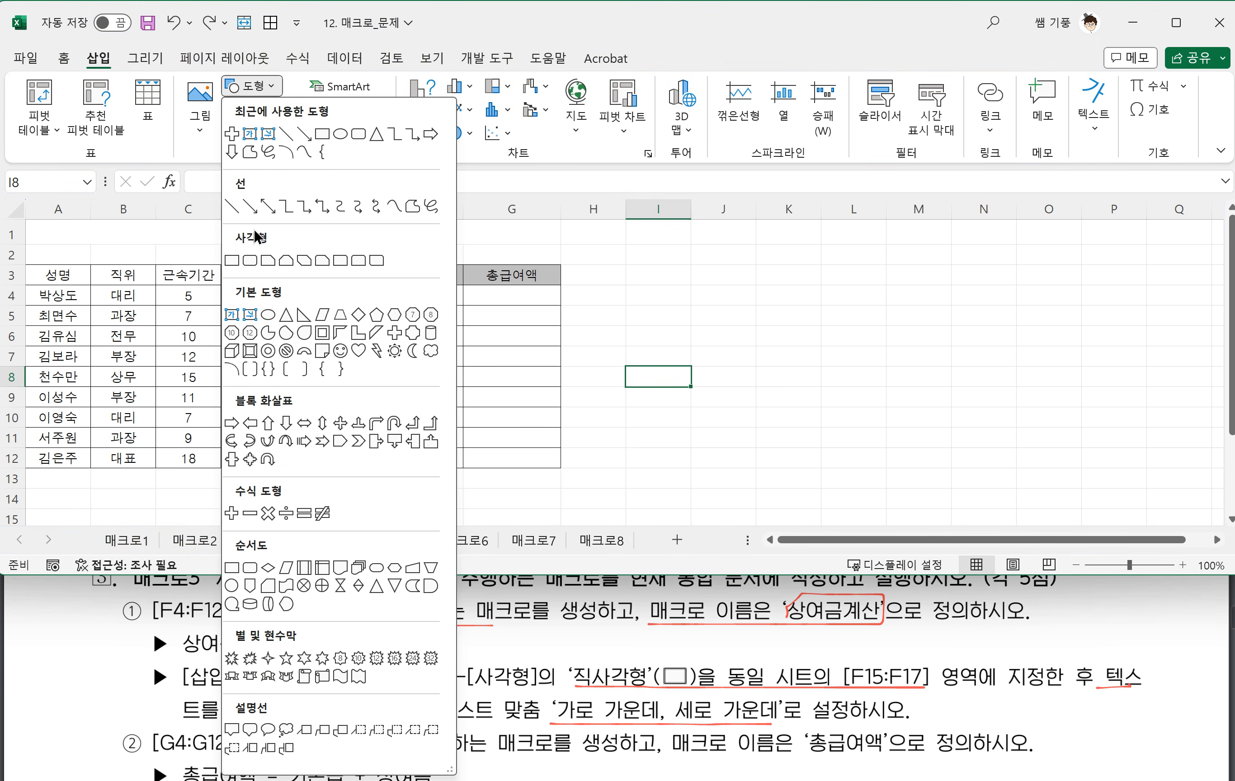
click(232, 260)
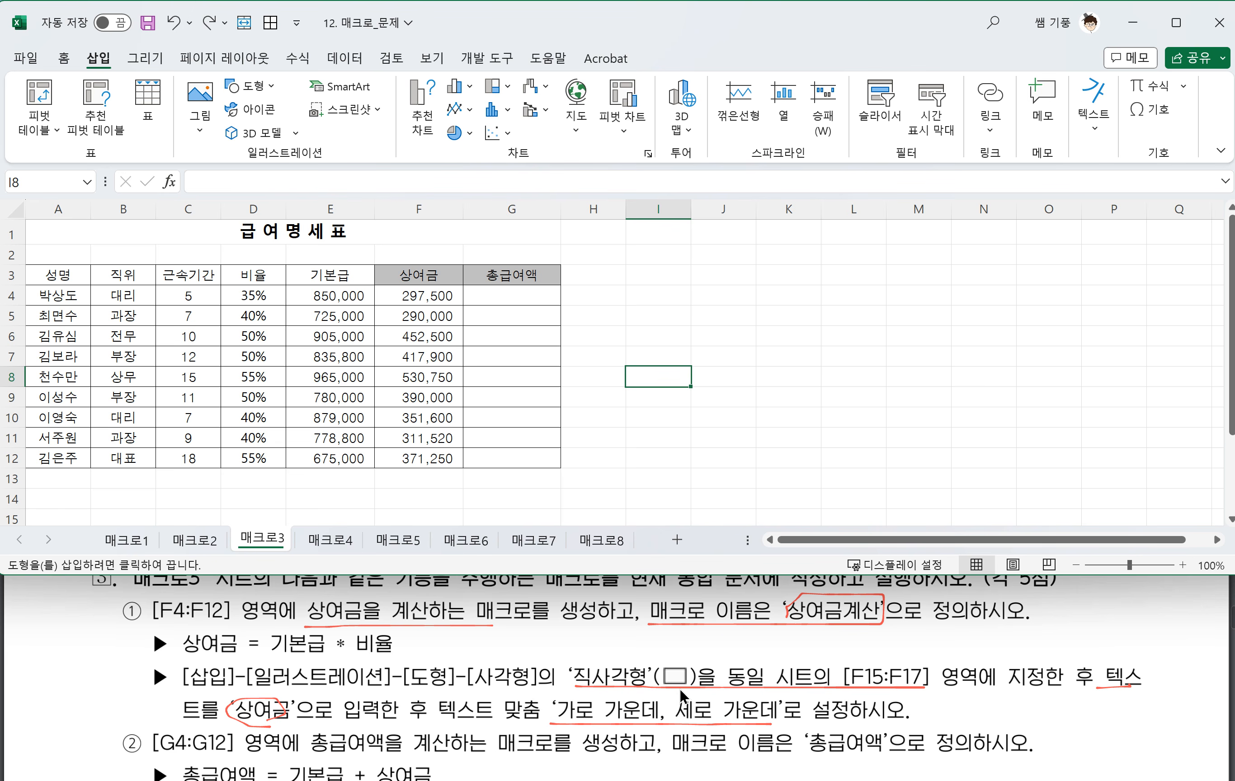
scroll(226, 425, down, 1)
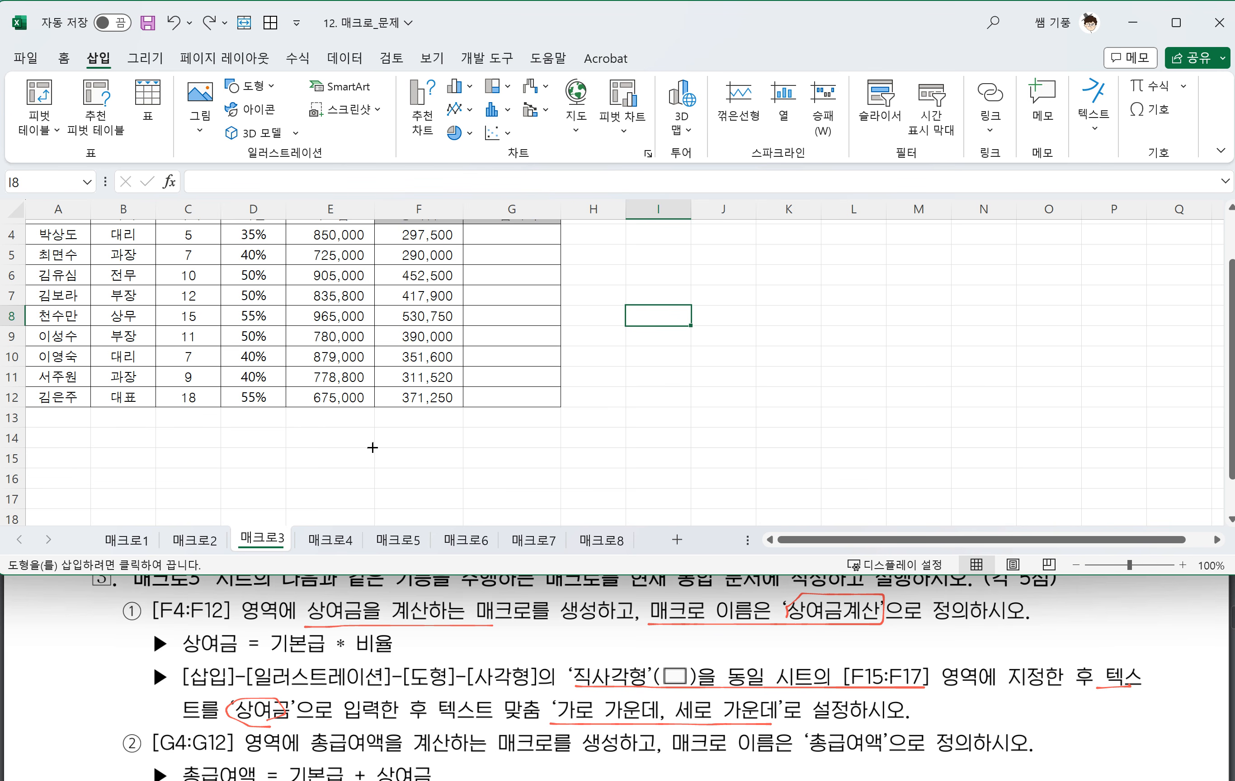
mouse_move(372, 448)
mouse_down()
mouse_move(455, 480)
mouse_move(455, 503)
mouse_up()
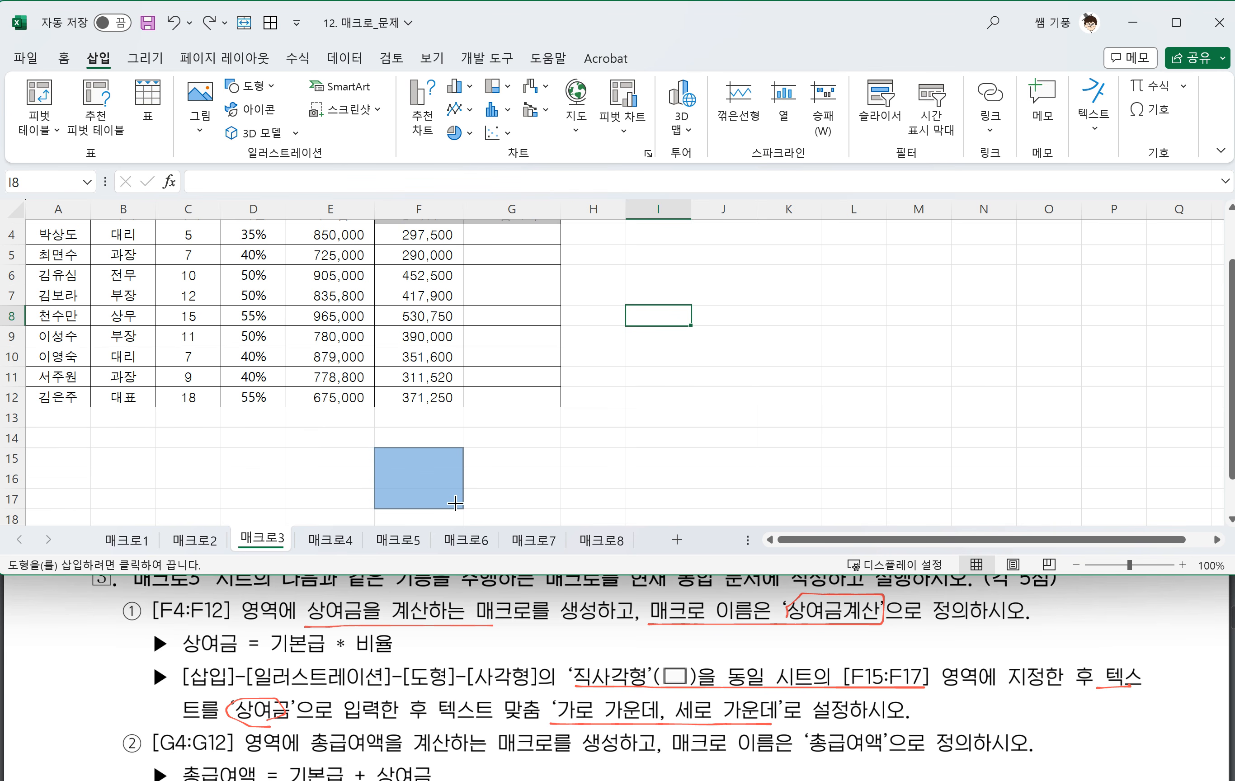
drag(455, 504, 454, 503)
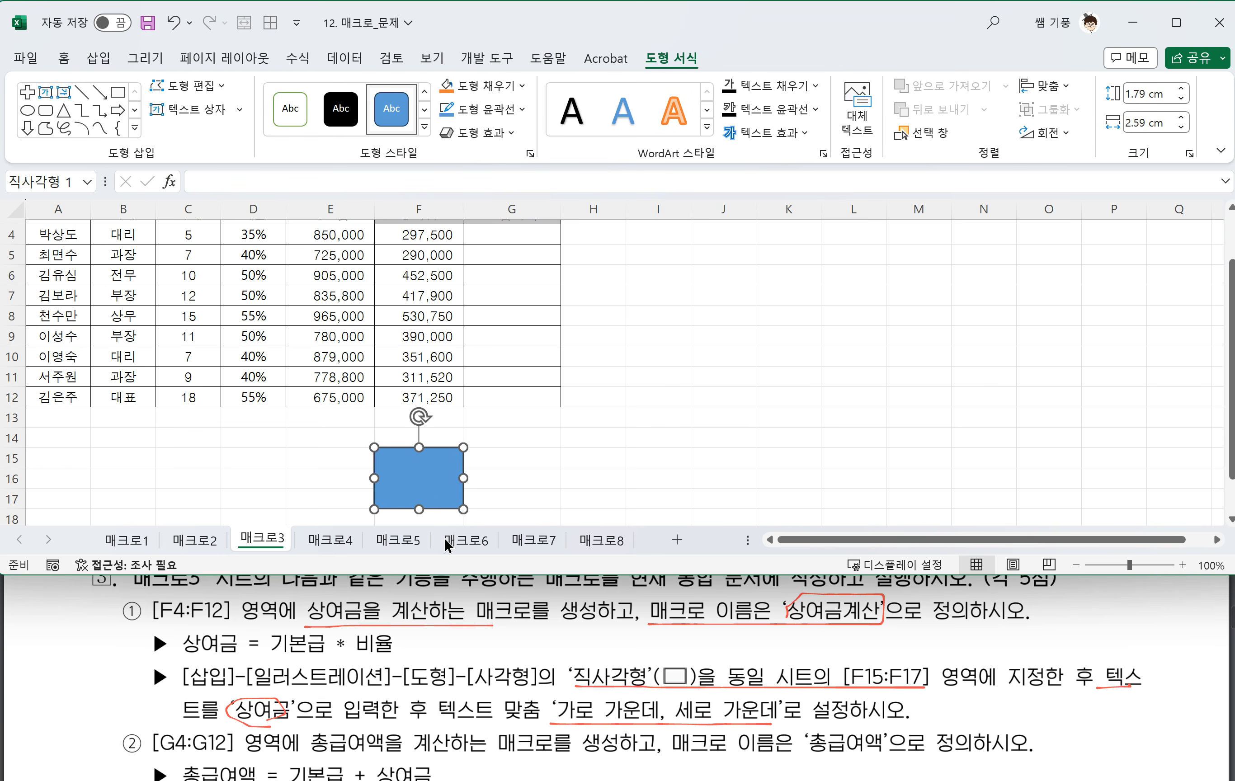
Label the rectangle 상여금 and centre its text both horizontally and vertically
text(상여금)
click(609, 499)
click(441, 504)
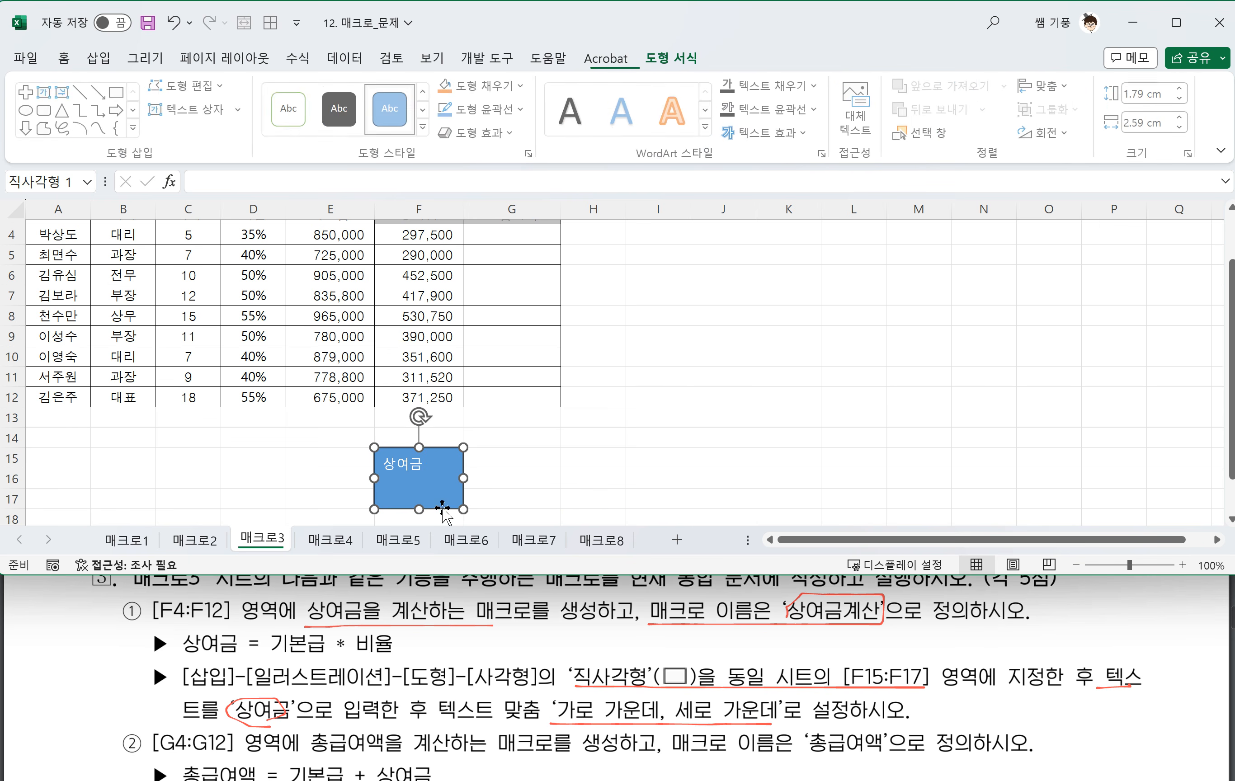
click(72, 61)
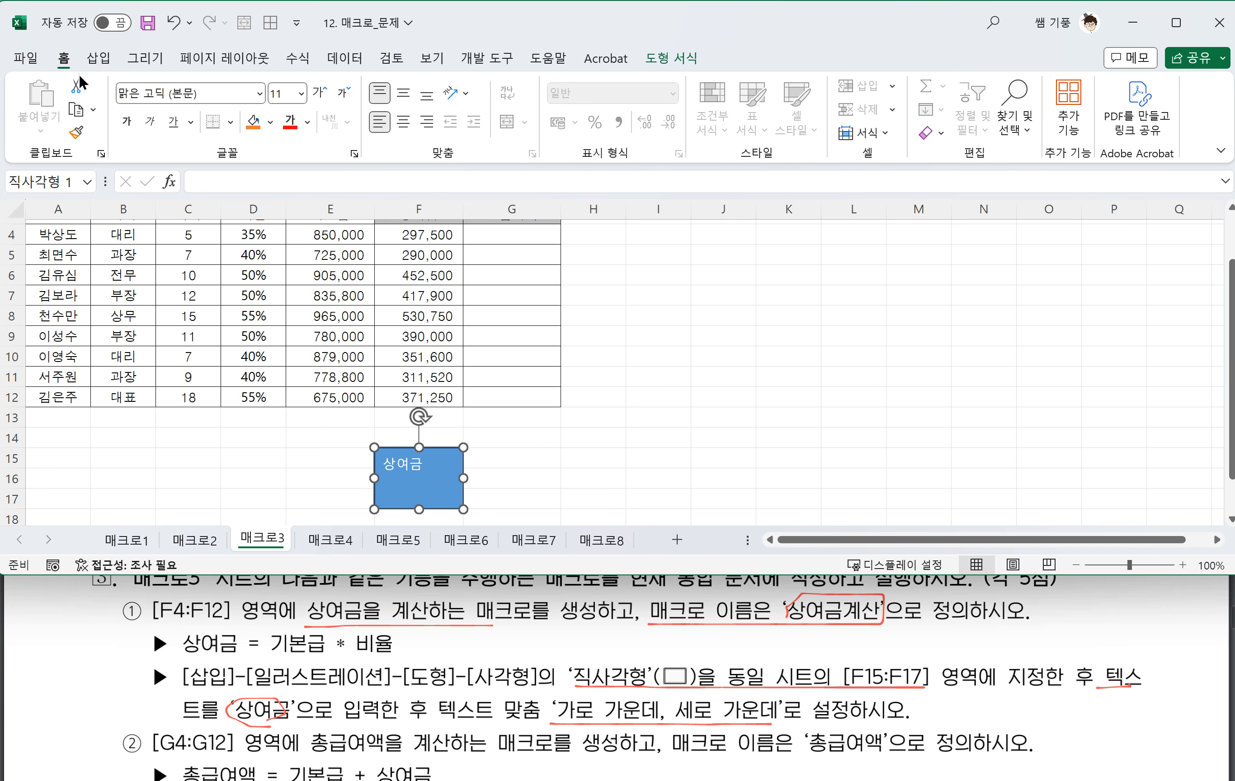
click(403, 121)
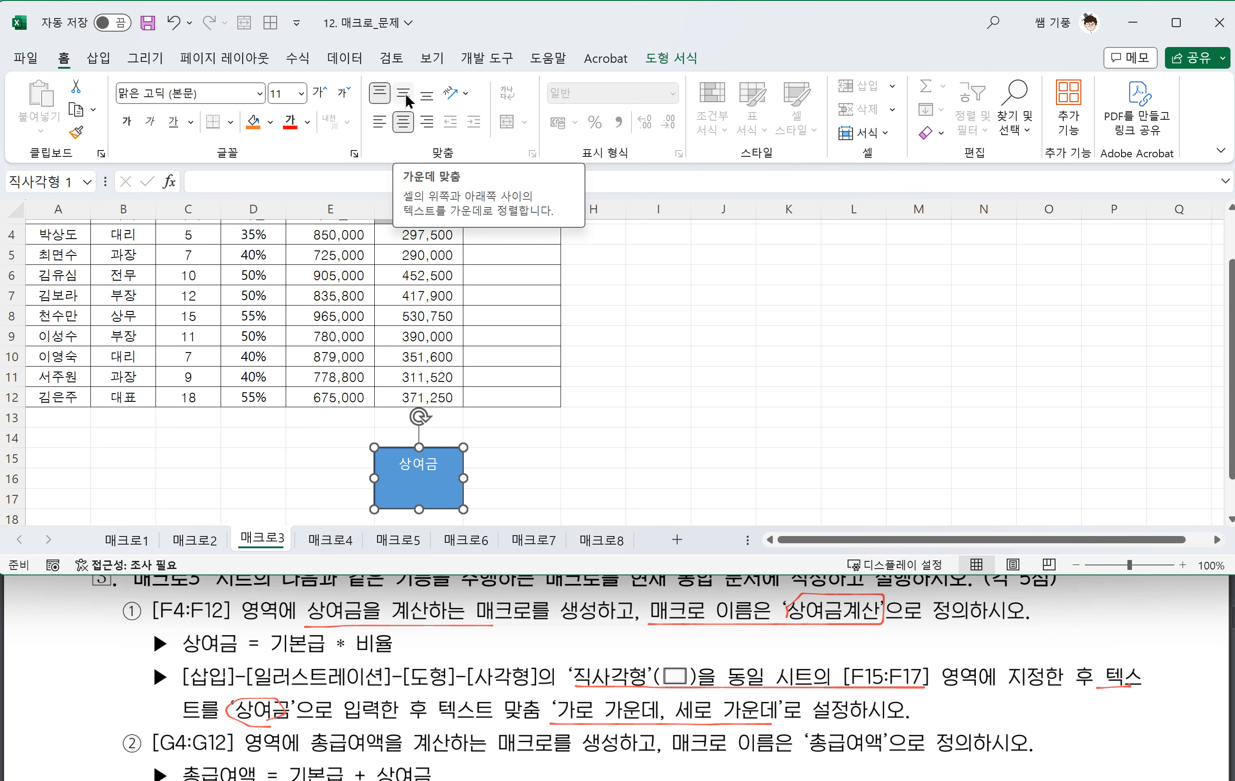
click(406, 98)
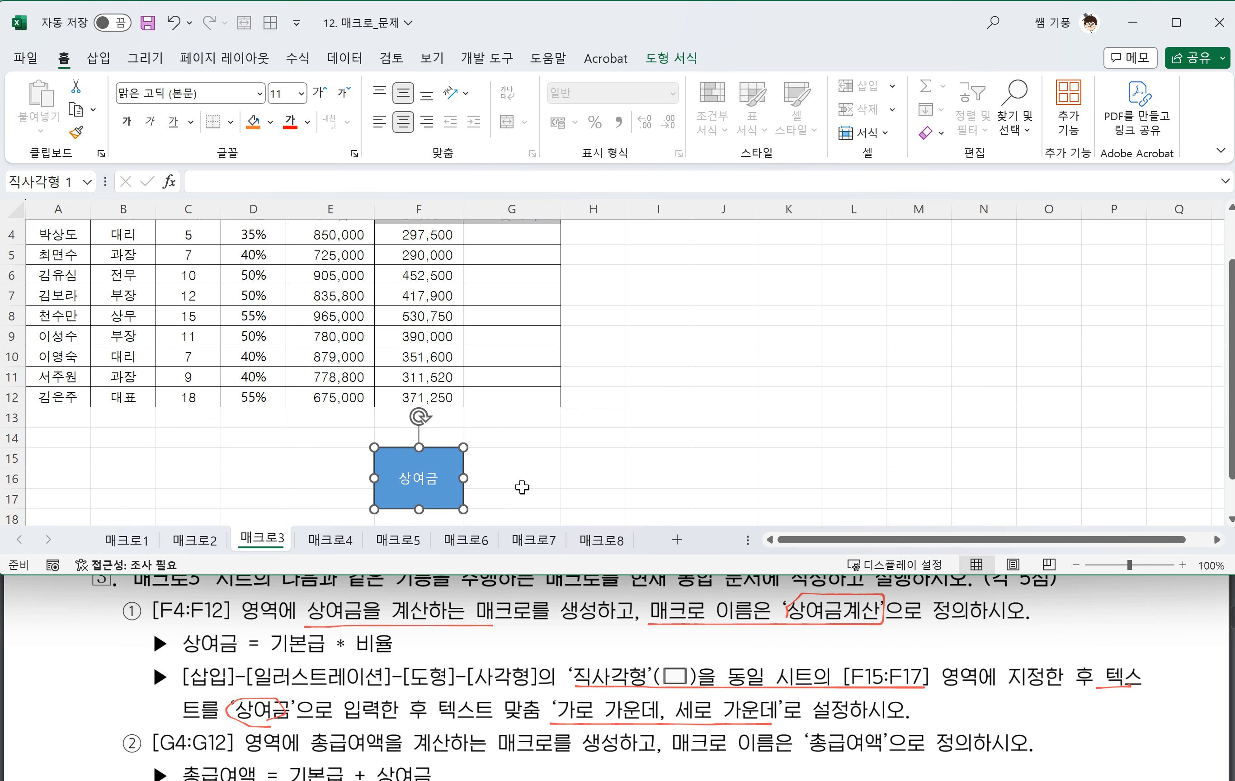
Assign the 상여금계산 macro to the 상여금 rectangle
right_click(443, 483)
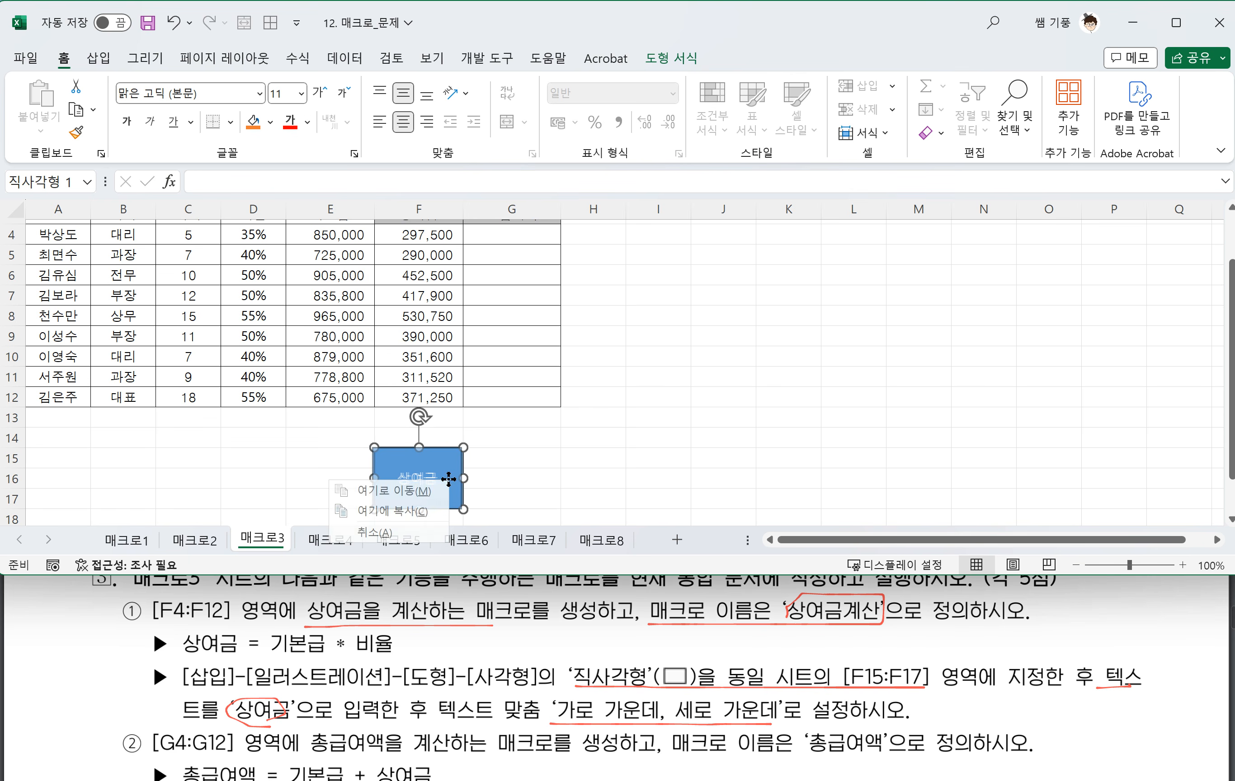
click(558, 483)
right_click(457, 473)
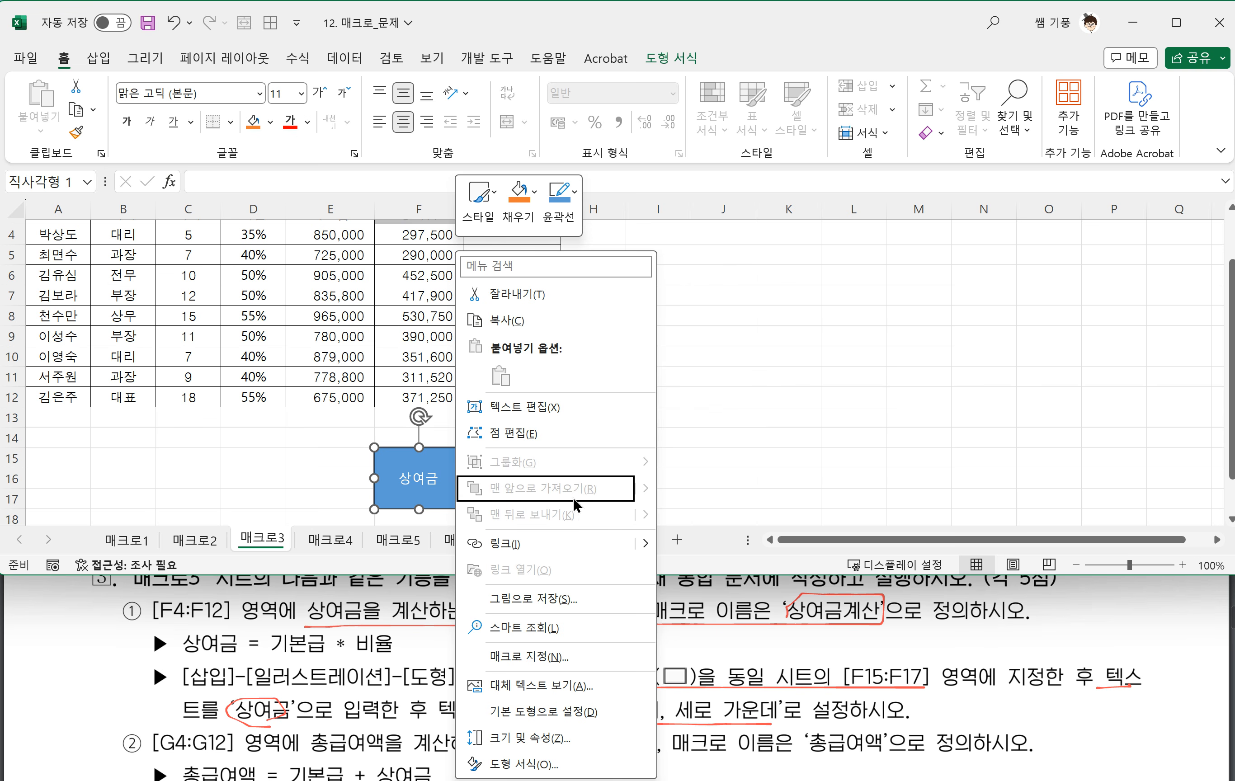
click(542, 656)
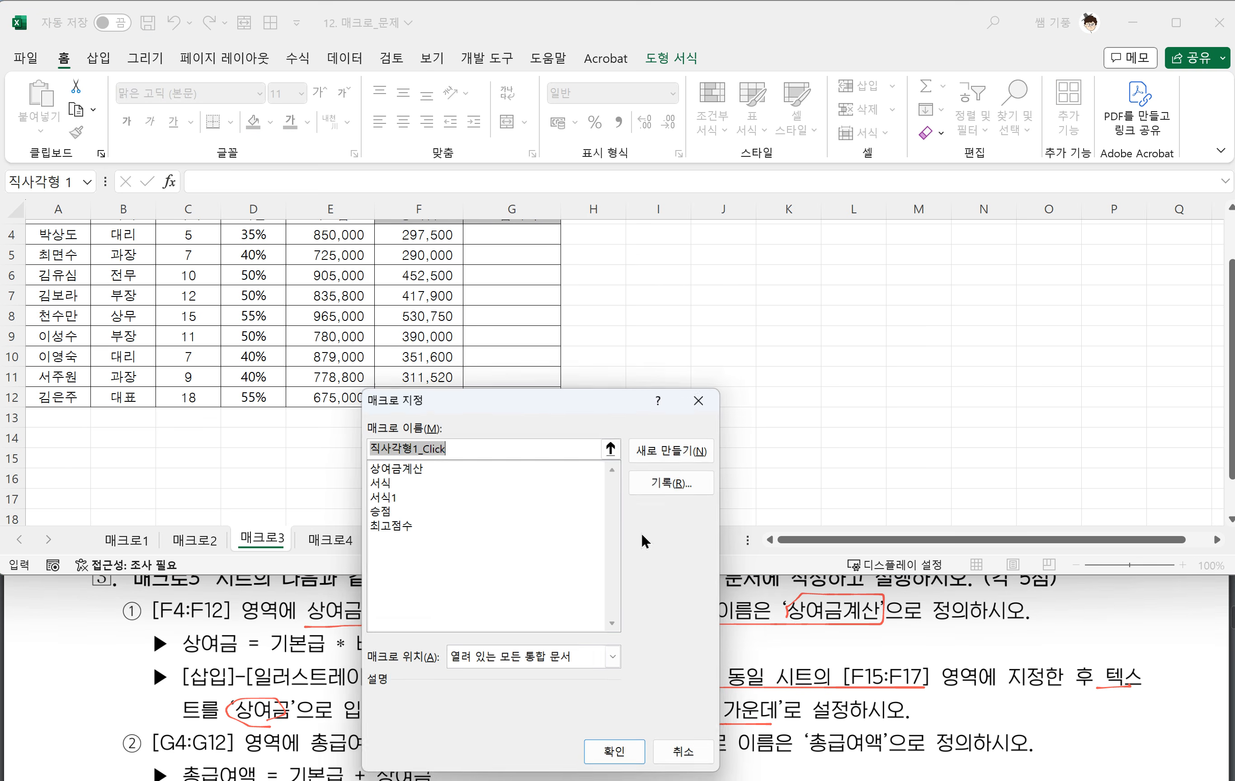
drag(531, 410, 712, 337)
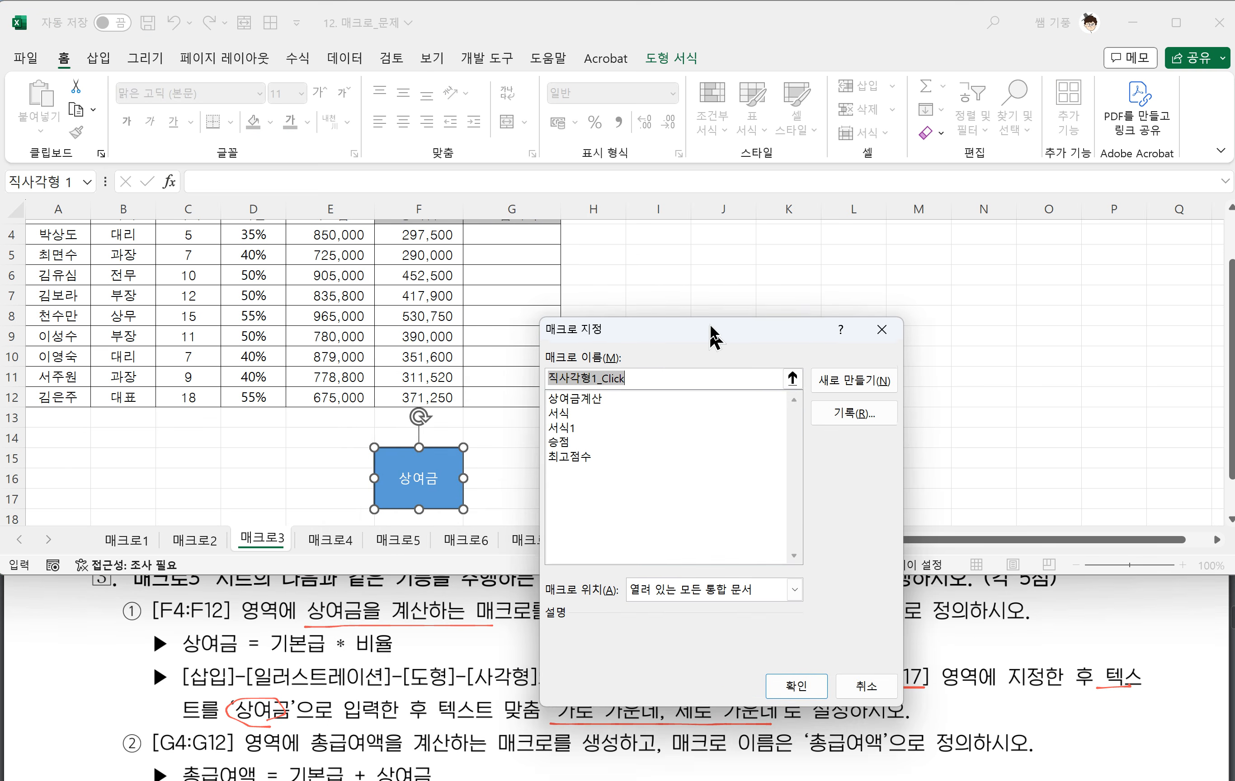
click(596, 397)
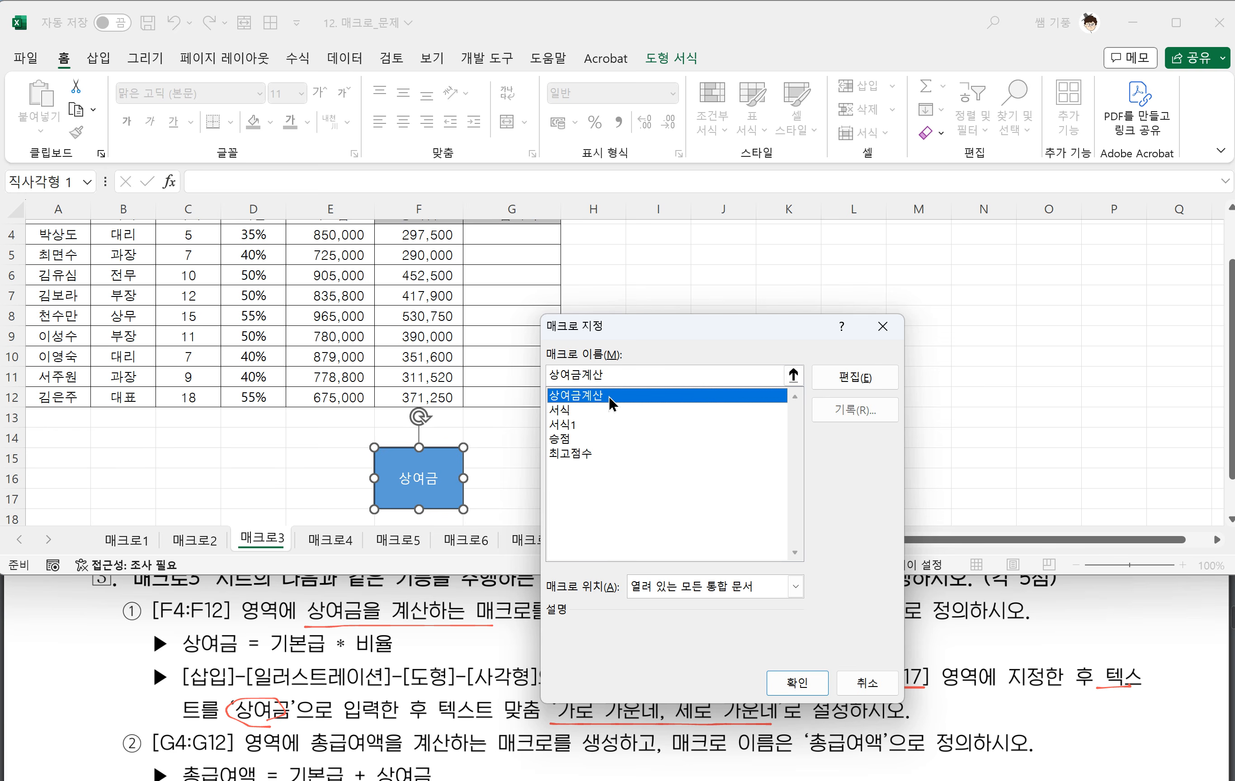
click(786, 682)
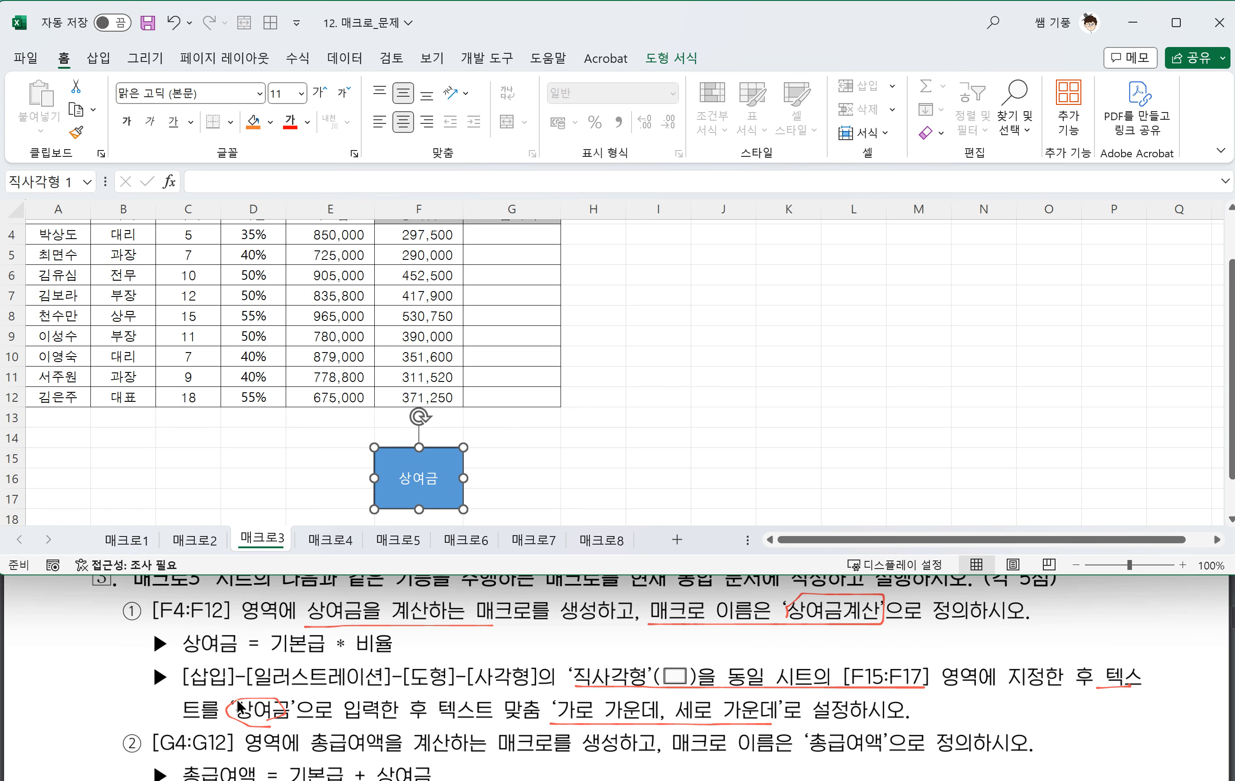
In the second task of the exam document, circle the macro name 총급여액 and underline the formula 기본급 + 상여금 in red
scroll(428, 658, down, 1)
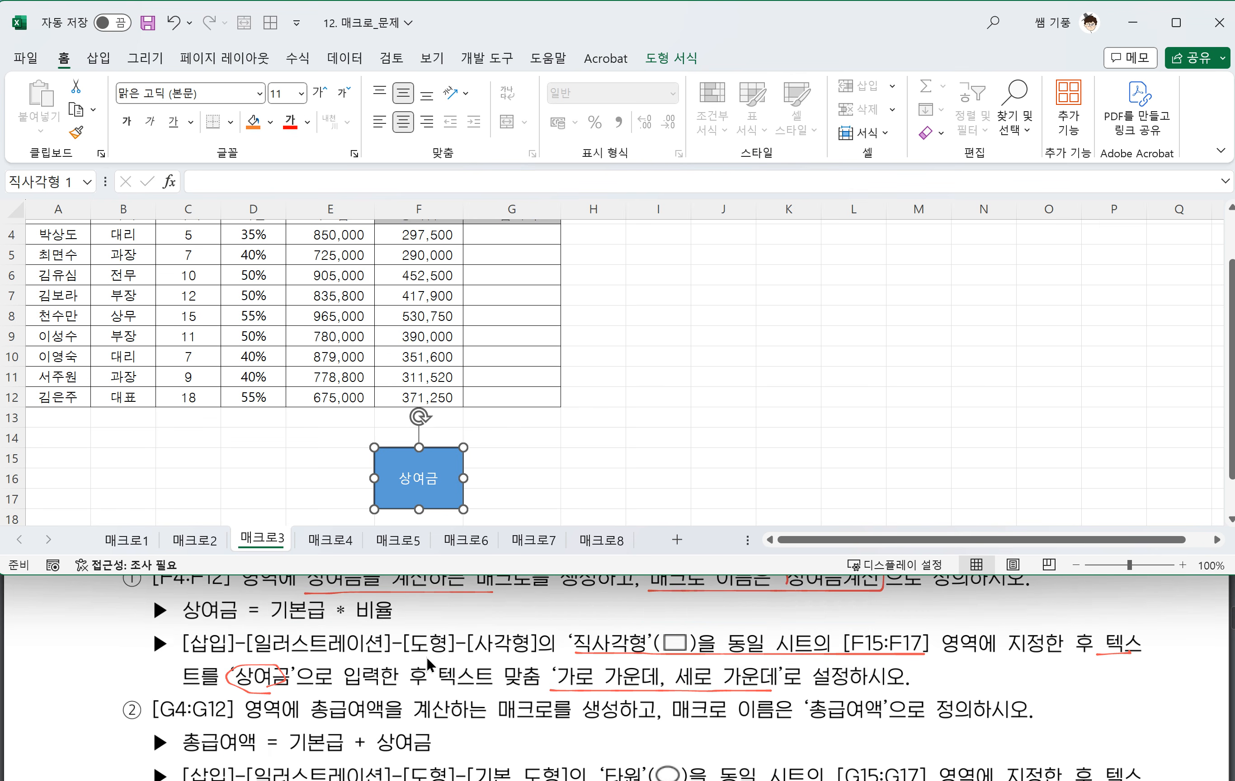
scroll(428, 653, down, 1)
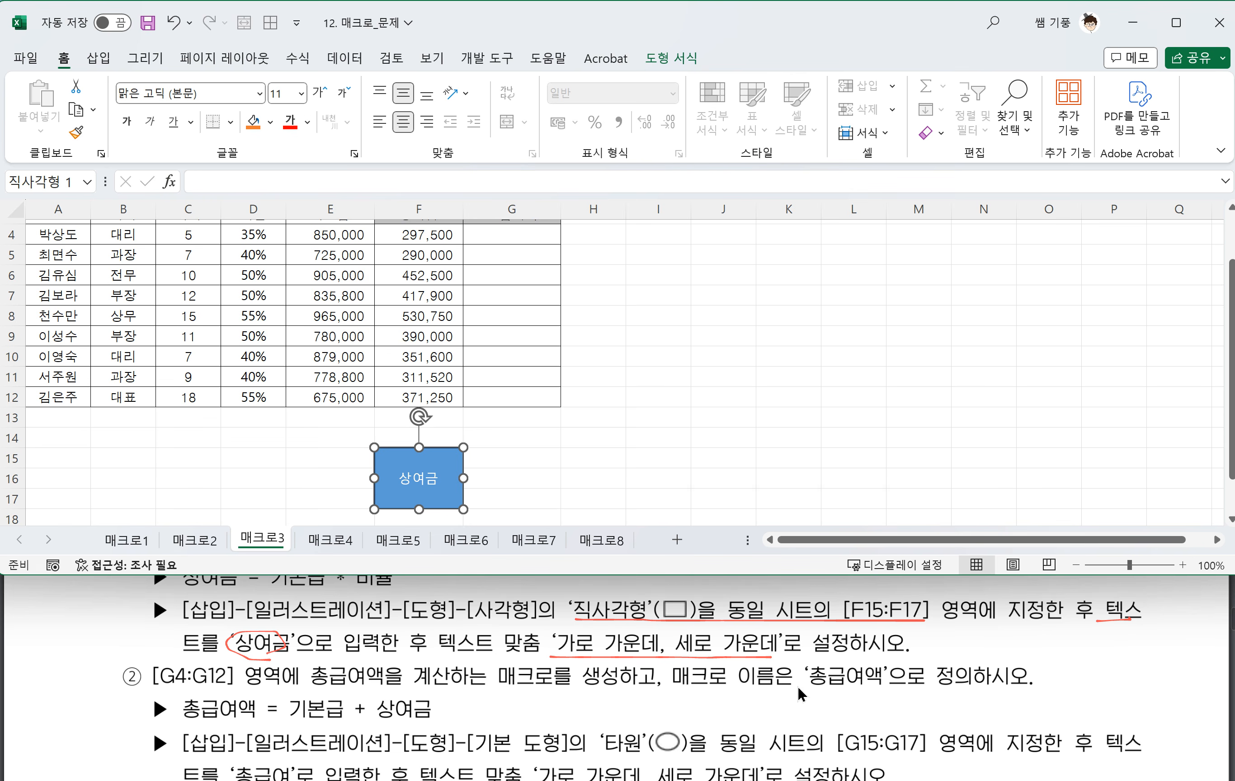
mouse_move(797, 687)
mouse_down()
mouse_move(871, 706)
mouse_move(885, 668)
mouse_move(798, 670)
mouse_up()
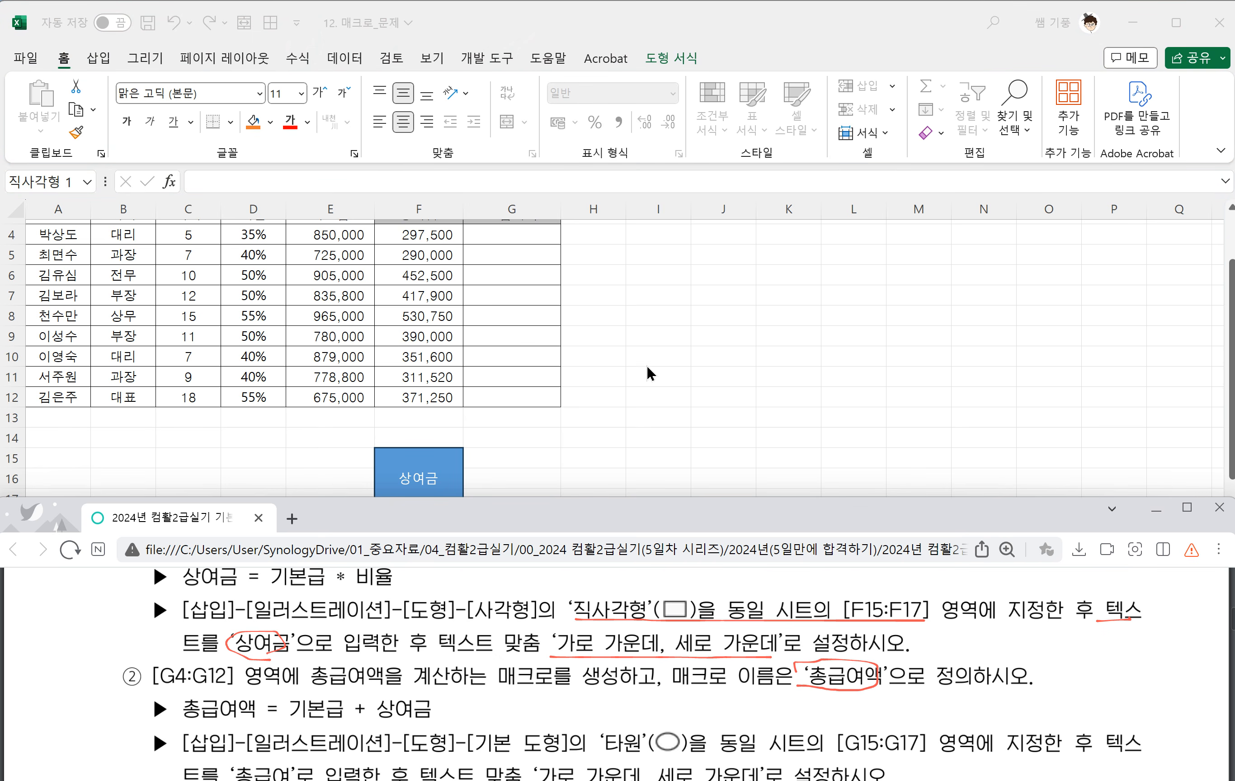
click(629, 331)
click(623, 331)
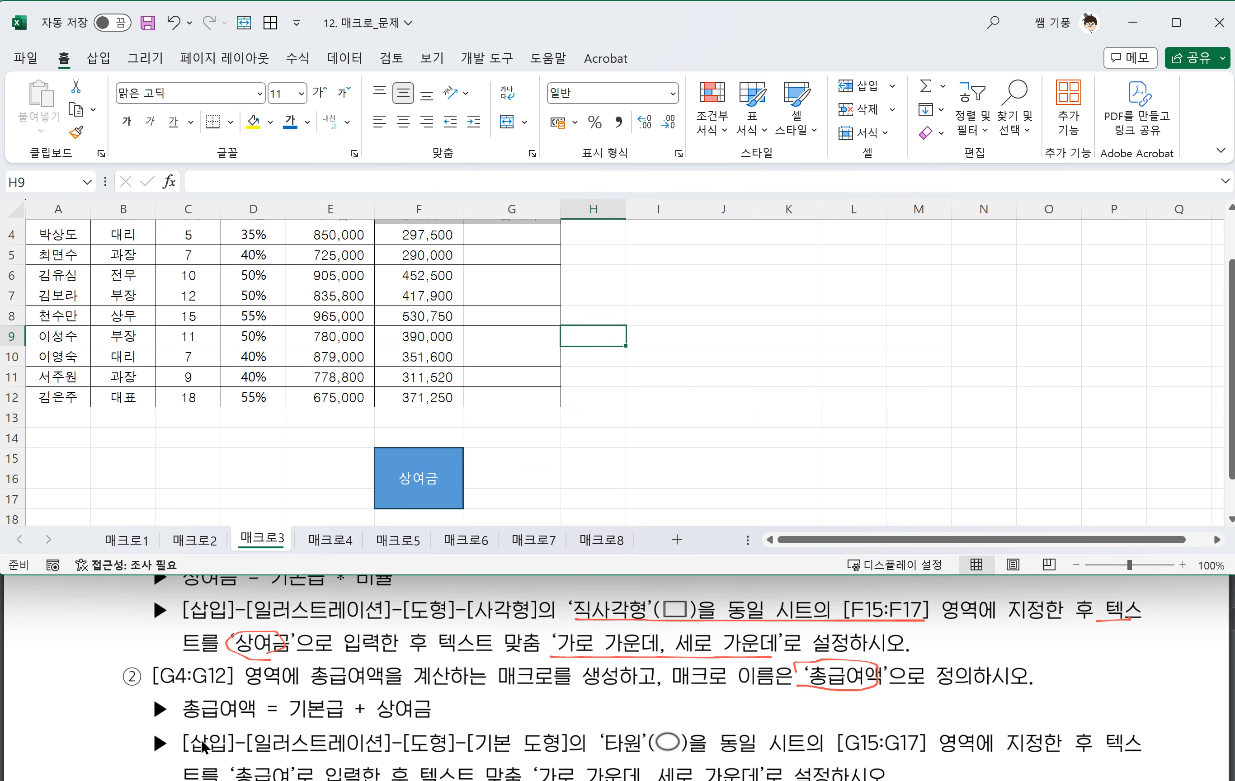
drag(281, 721, 429, 720)
Select the empty cell I8 in Excel and start recording a macro named 총급여액 stored in the current workbook
click(619, 362)
click(666, 312)
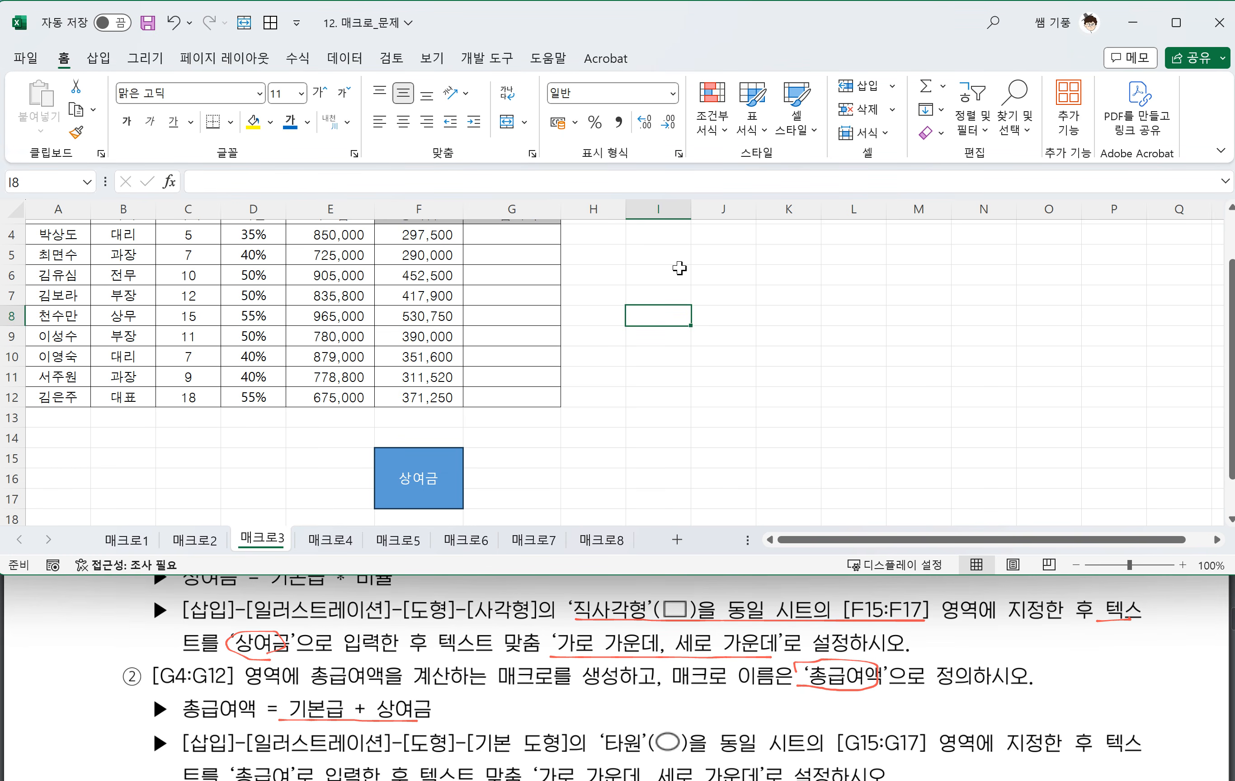
click(487, 58)
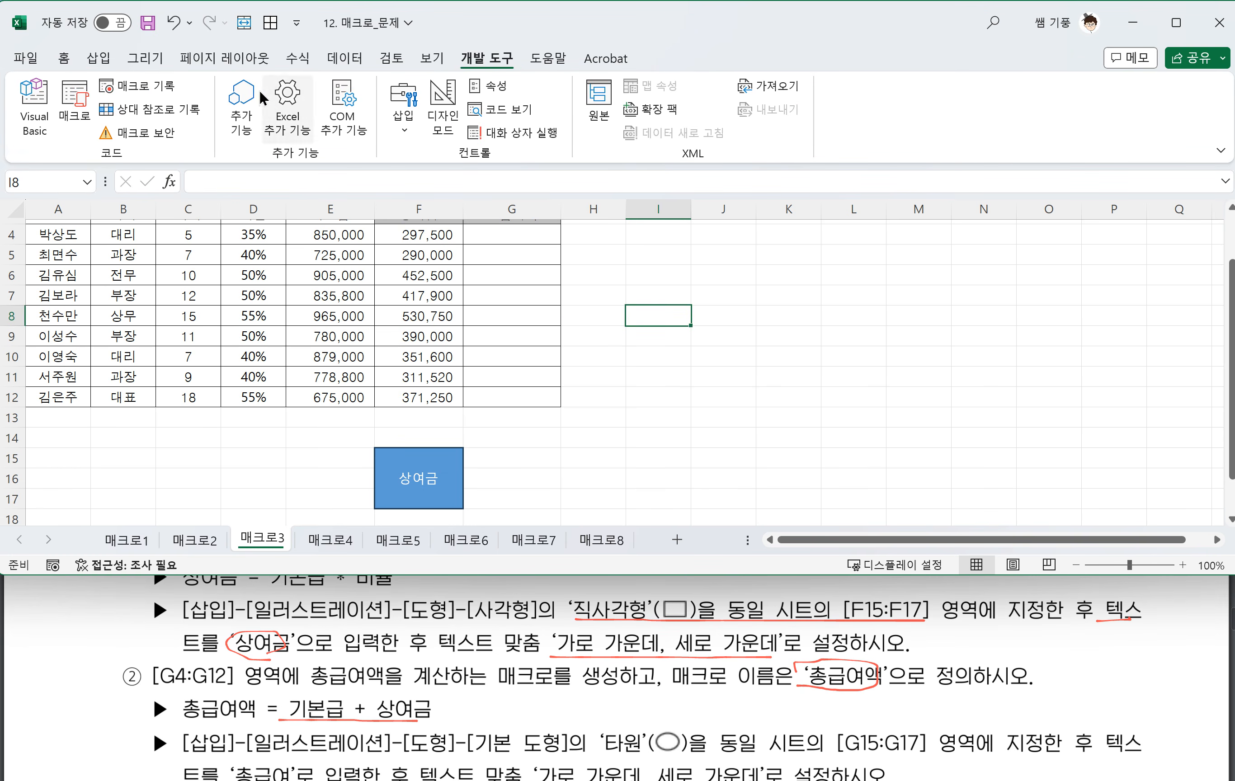
click(163, 94)
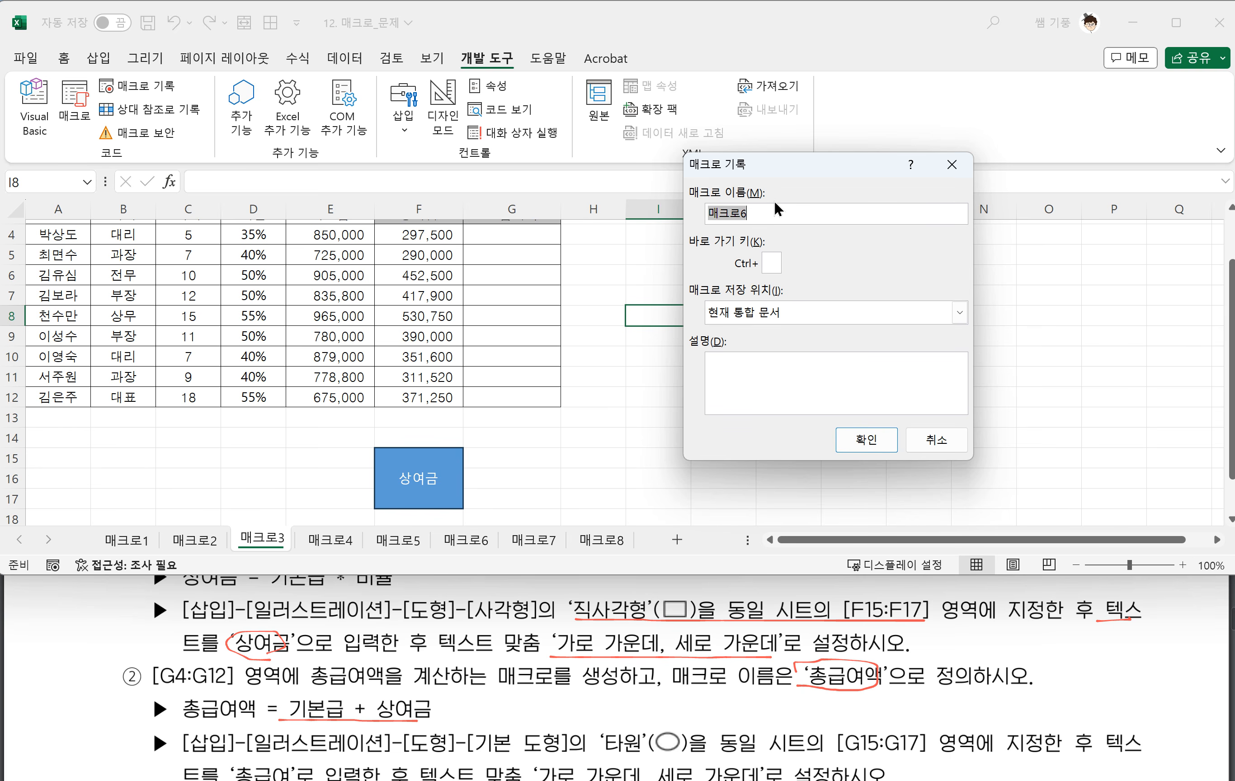
text(총금)
key(BackSpace)
text(급영애)
click(842, 430)
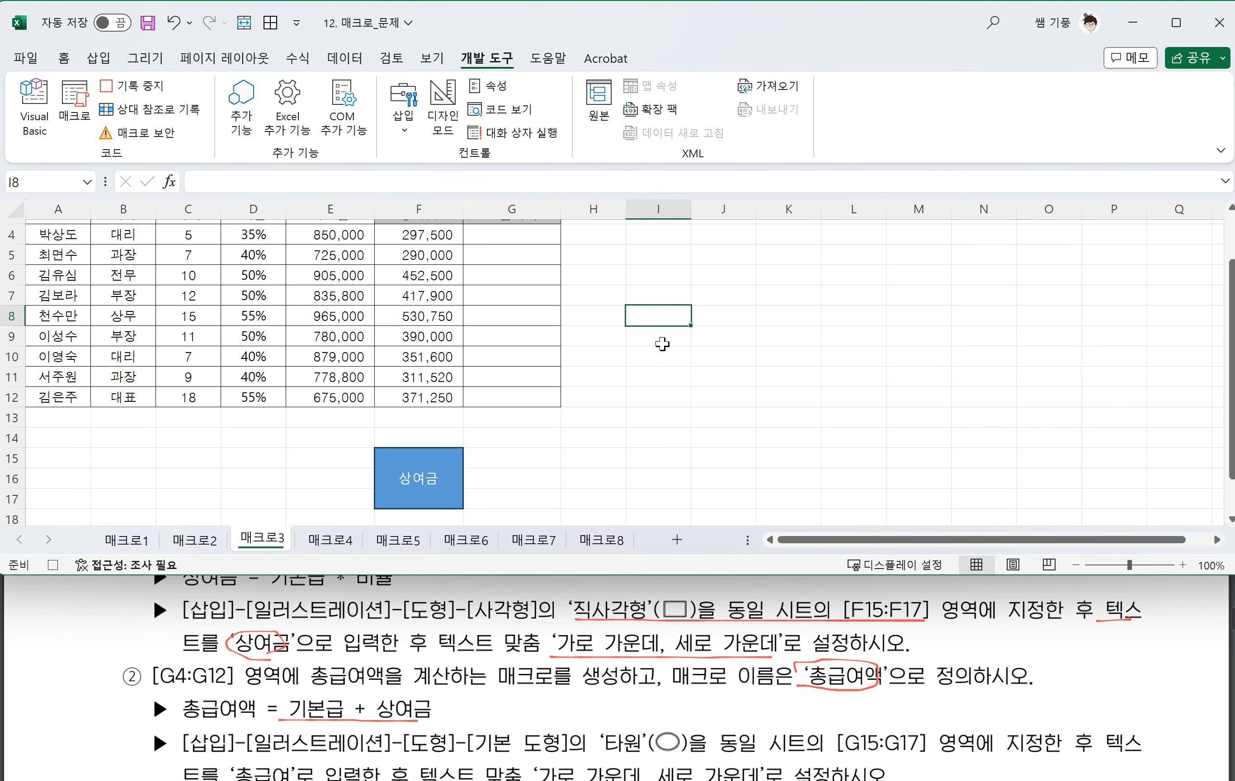
Calculate the 총급여액 in G4 with =E4+F4, fill it down to G12 and stop recording the macro
scroll(661, 344, up, 1)
click(494, 297)
text(=)
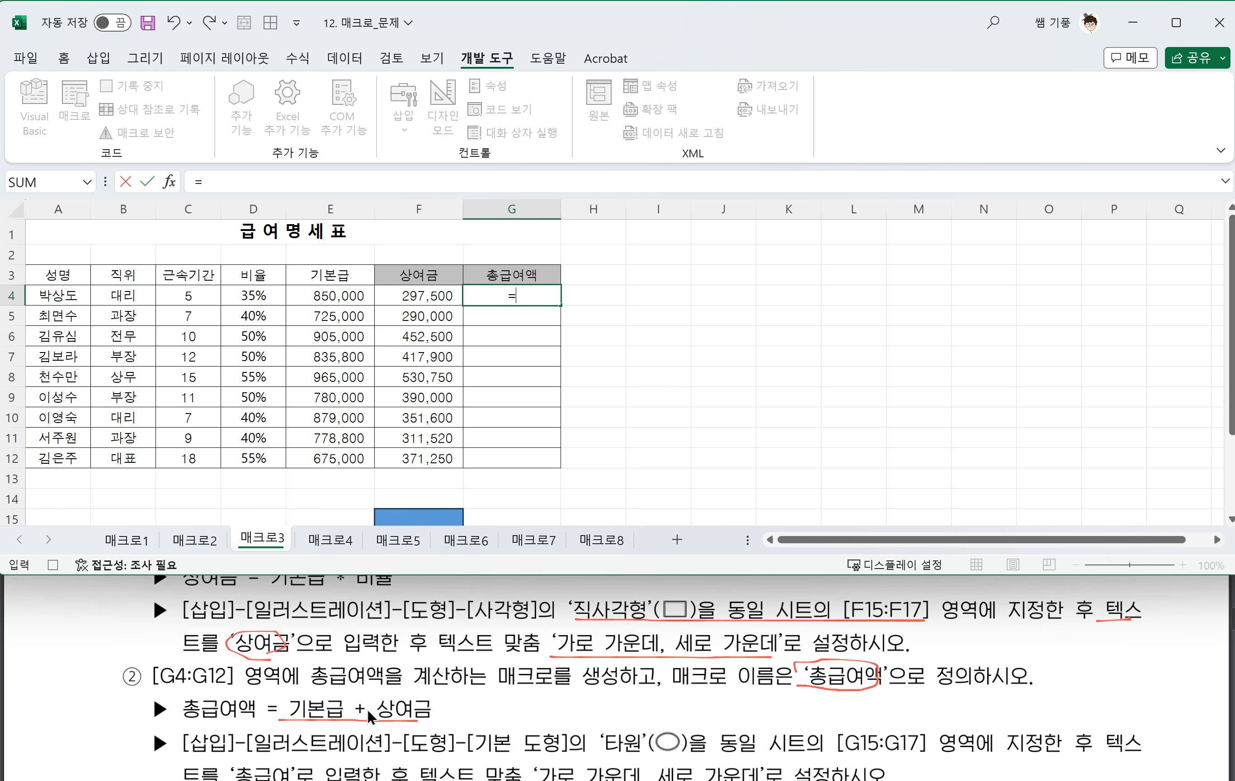
click(320, 294)
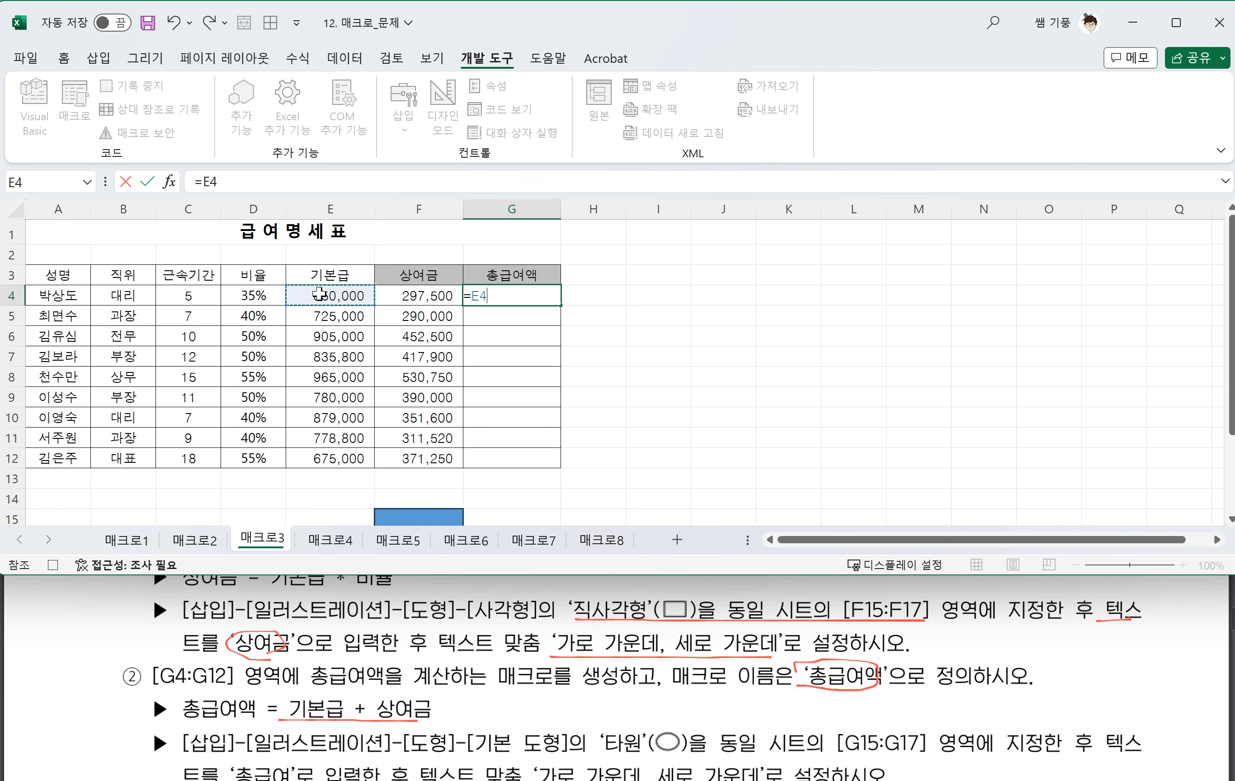
text(+)
click(407, 294)
key(Return)
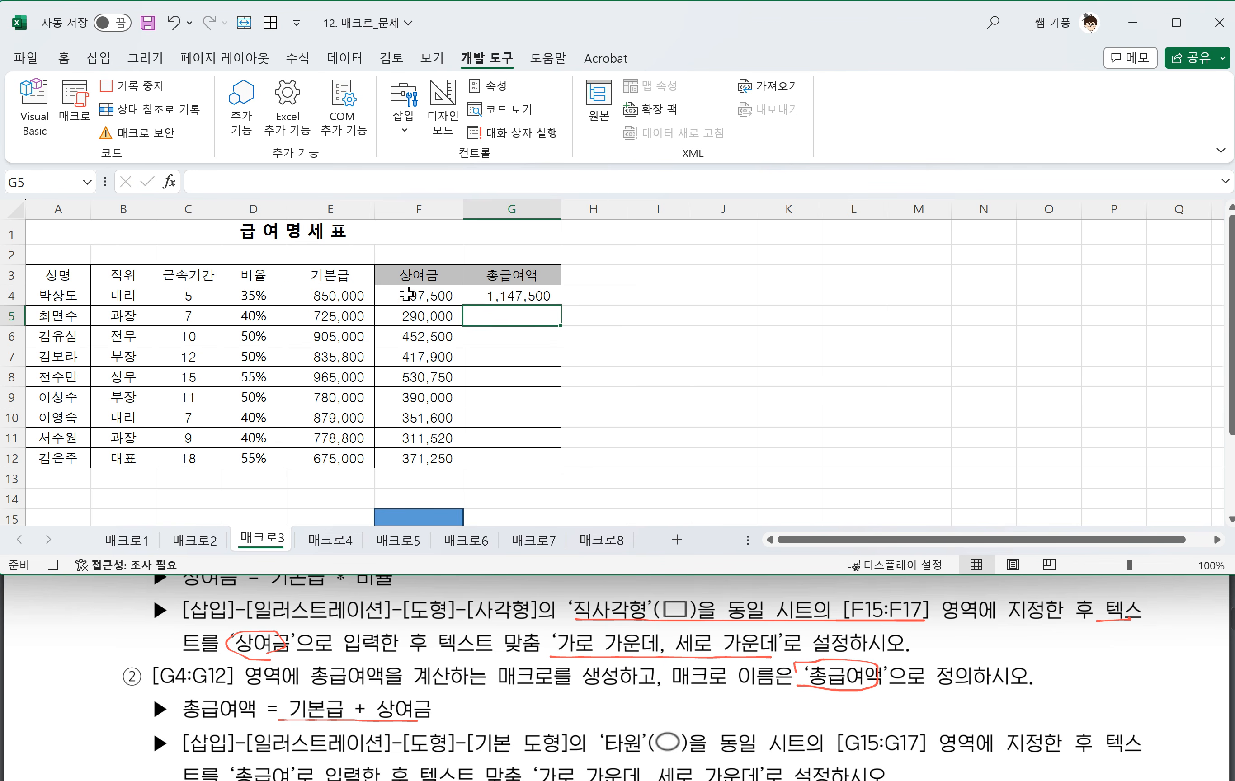
click(541, 297)
drag(563, 305, 541, 463)
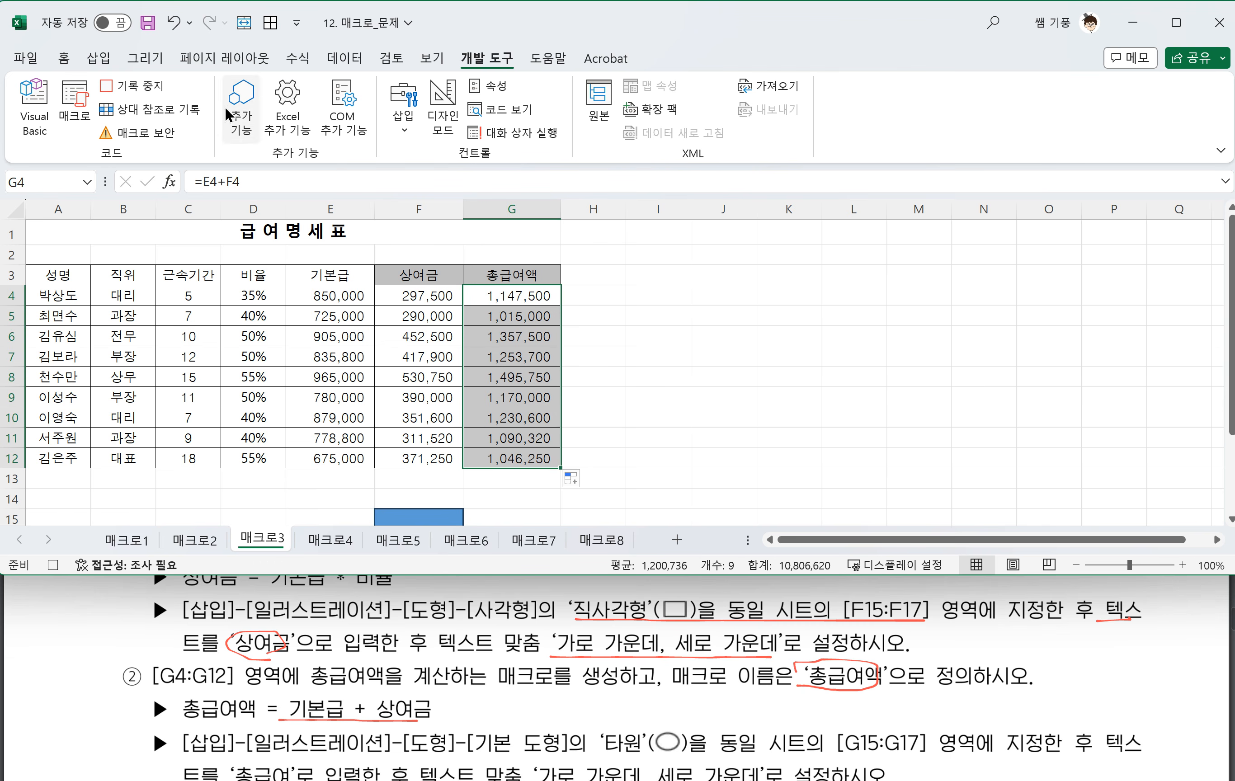
click(139, 84)
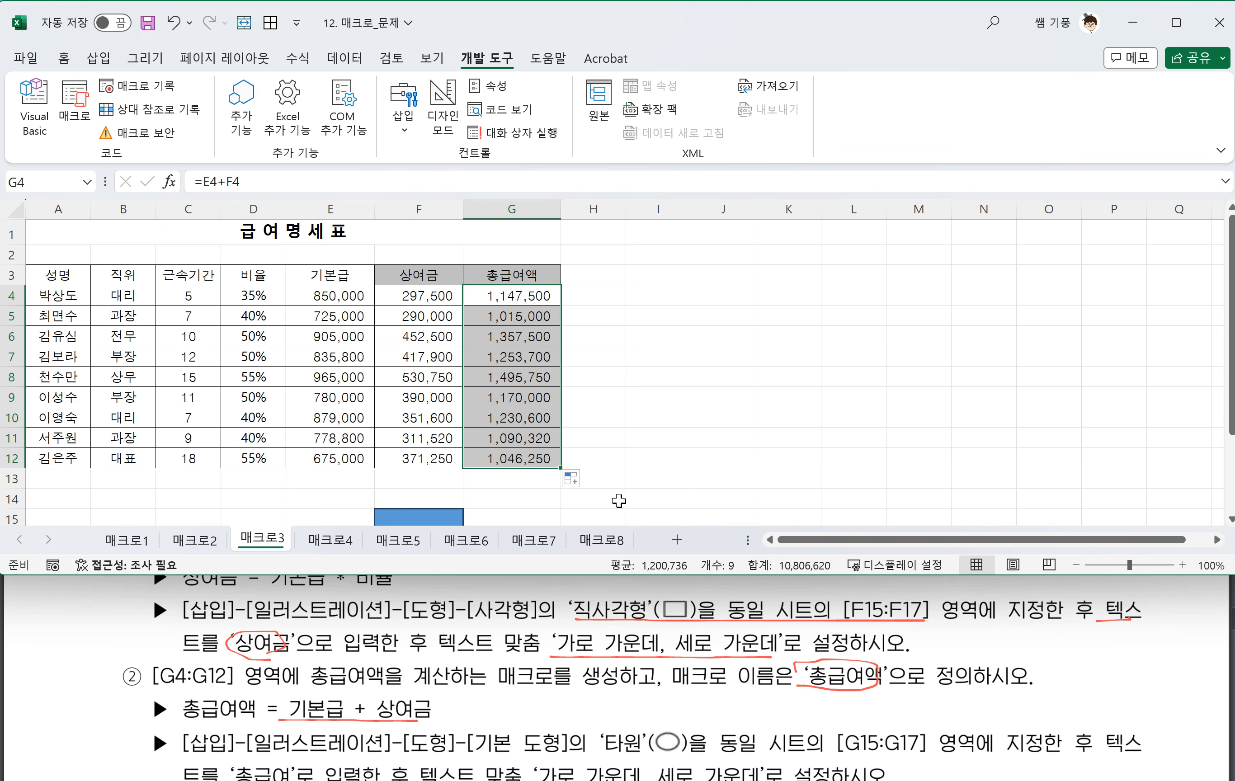
scroll(677, 668, down, 1)
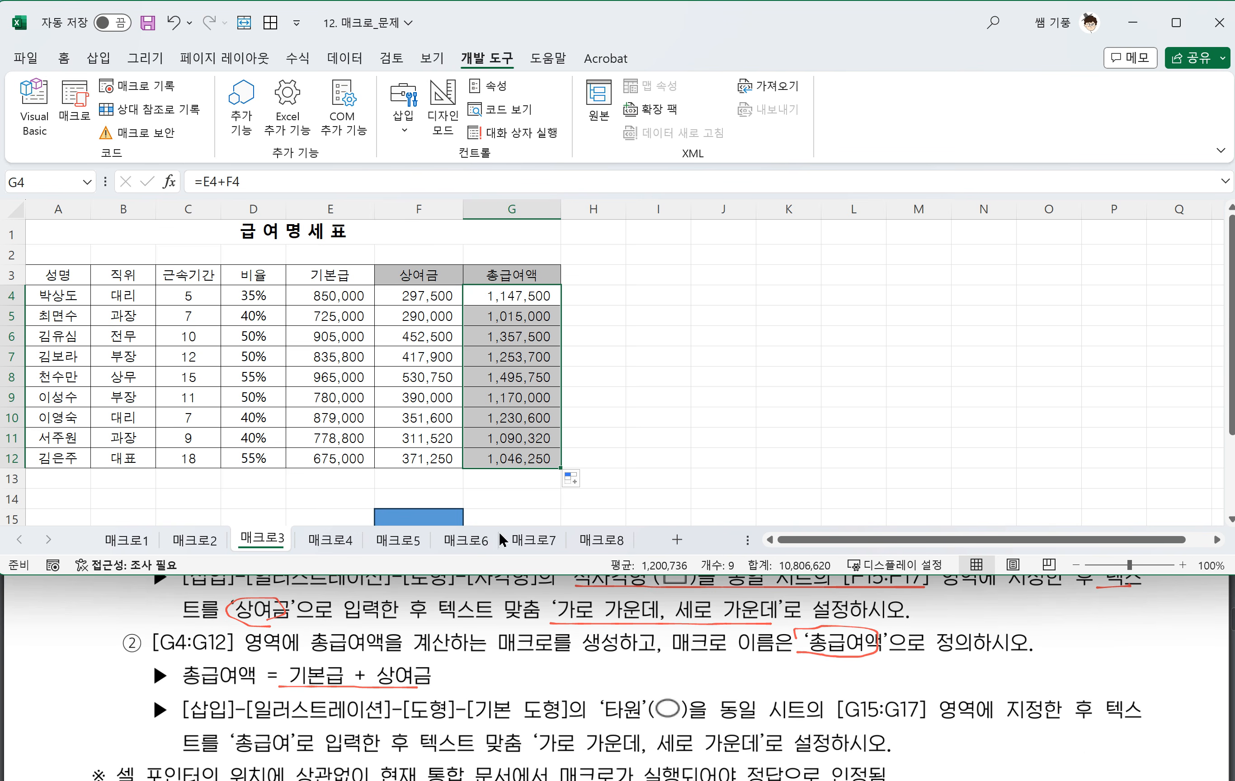
scroll(747, 687, down, 1)
scroll(586, 646, up, 3)
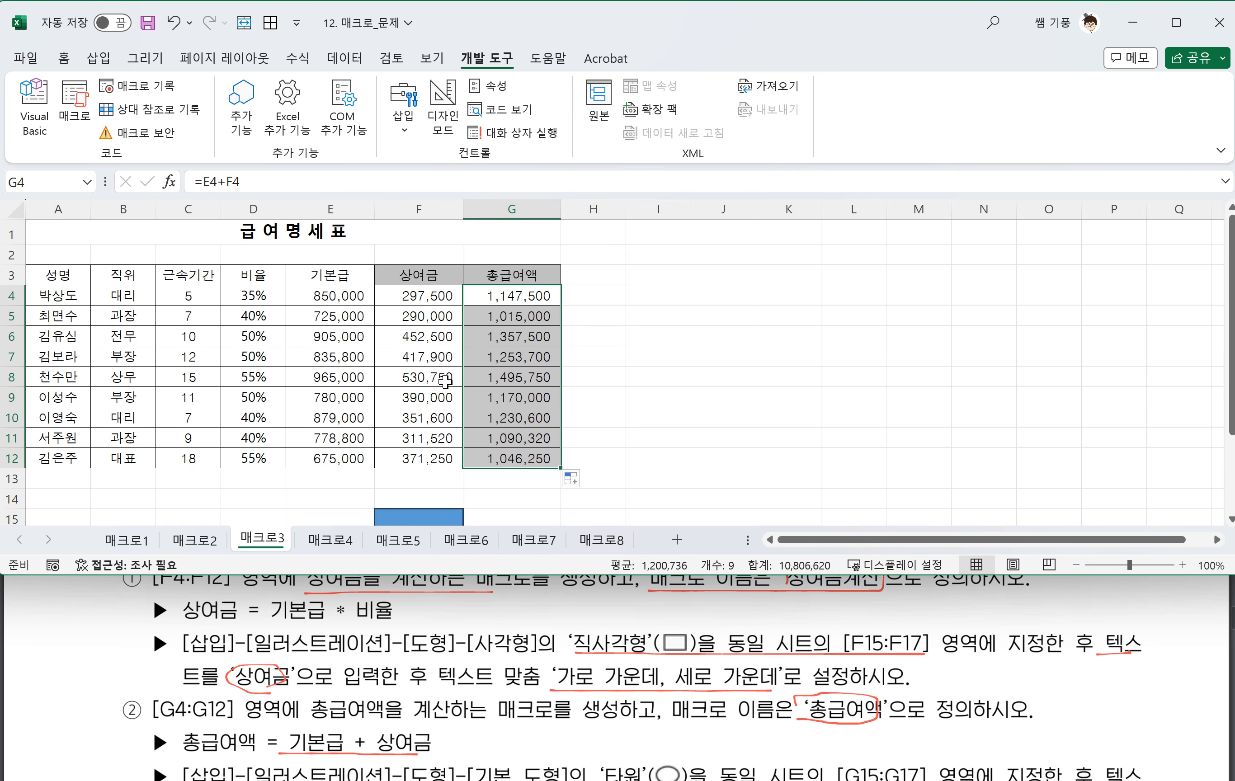
In the second task of the exam document, underline in red the ellipse placement in G15:G17, its 총급여 text and the centre alignment instructions
click(623, 488)
scroll(651, 641, down, 2)
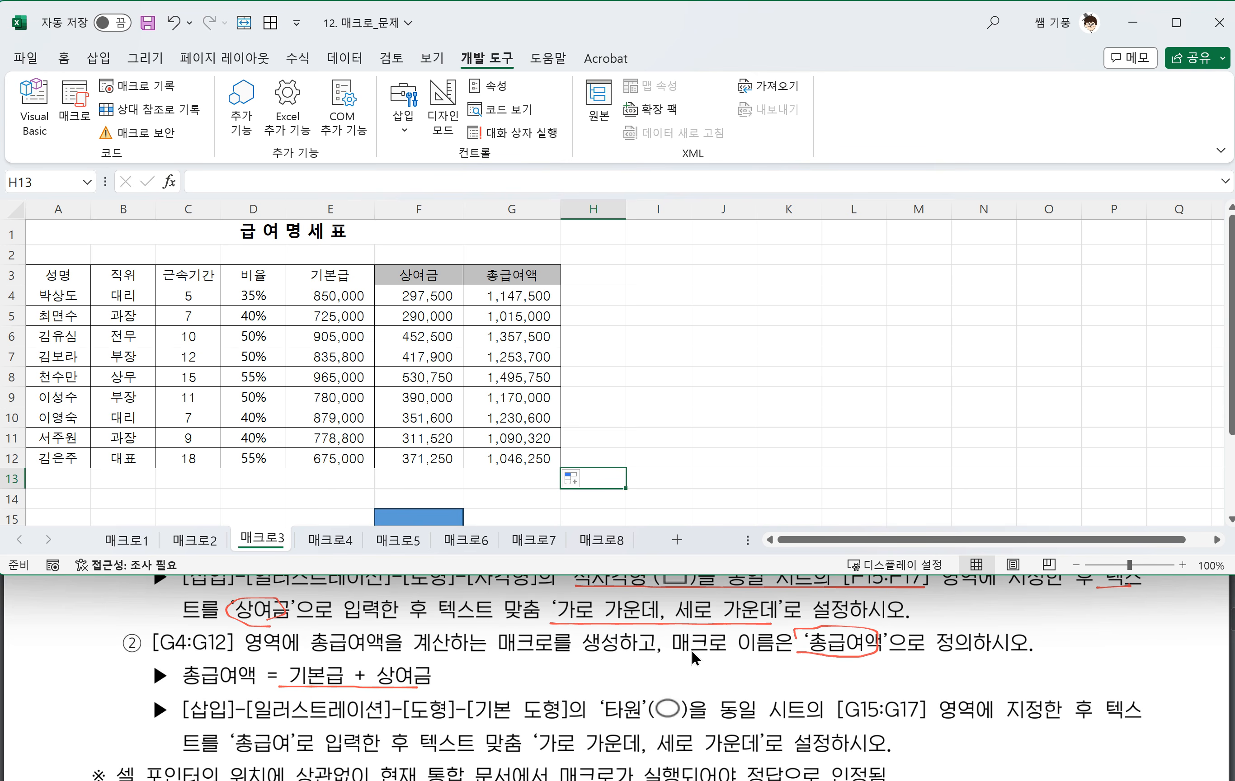
drag(606, 724, 1124, 726)
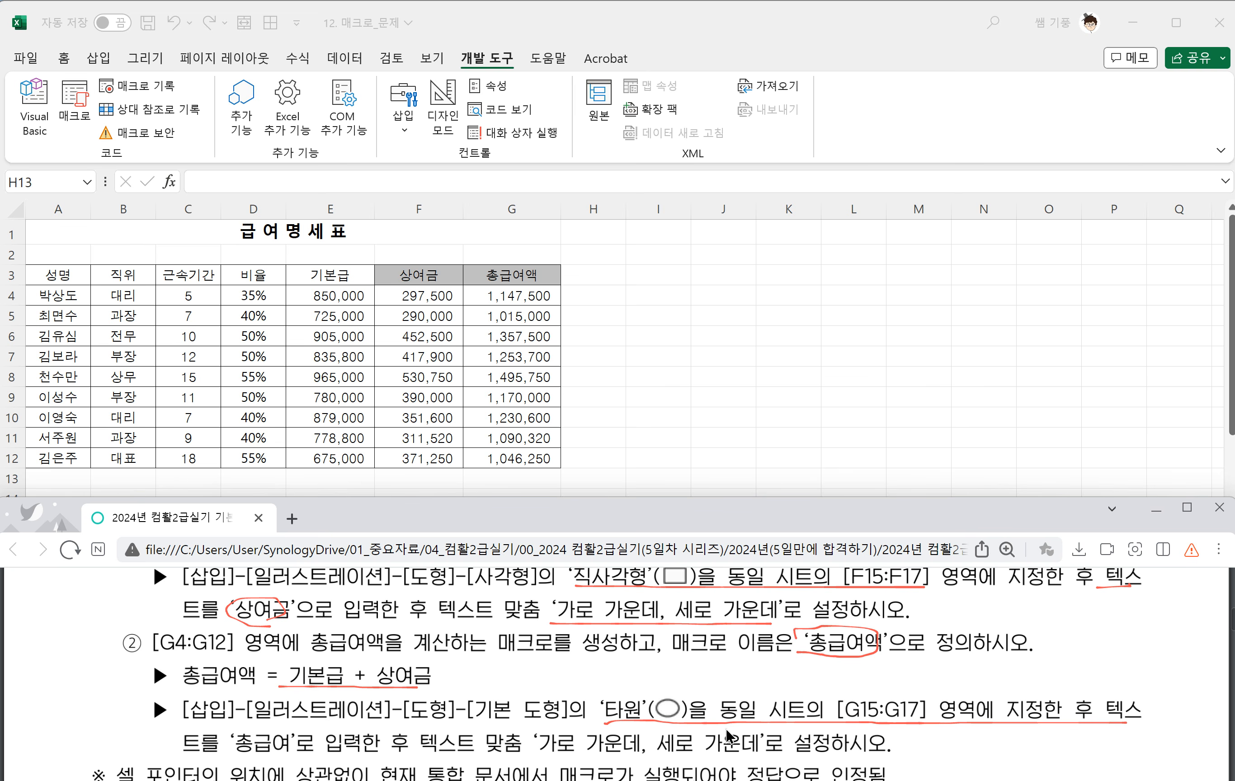
scroll(521, 720, down, 1)
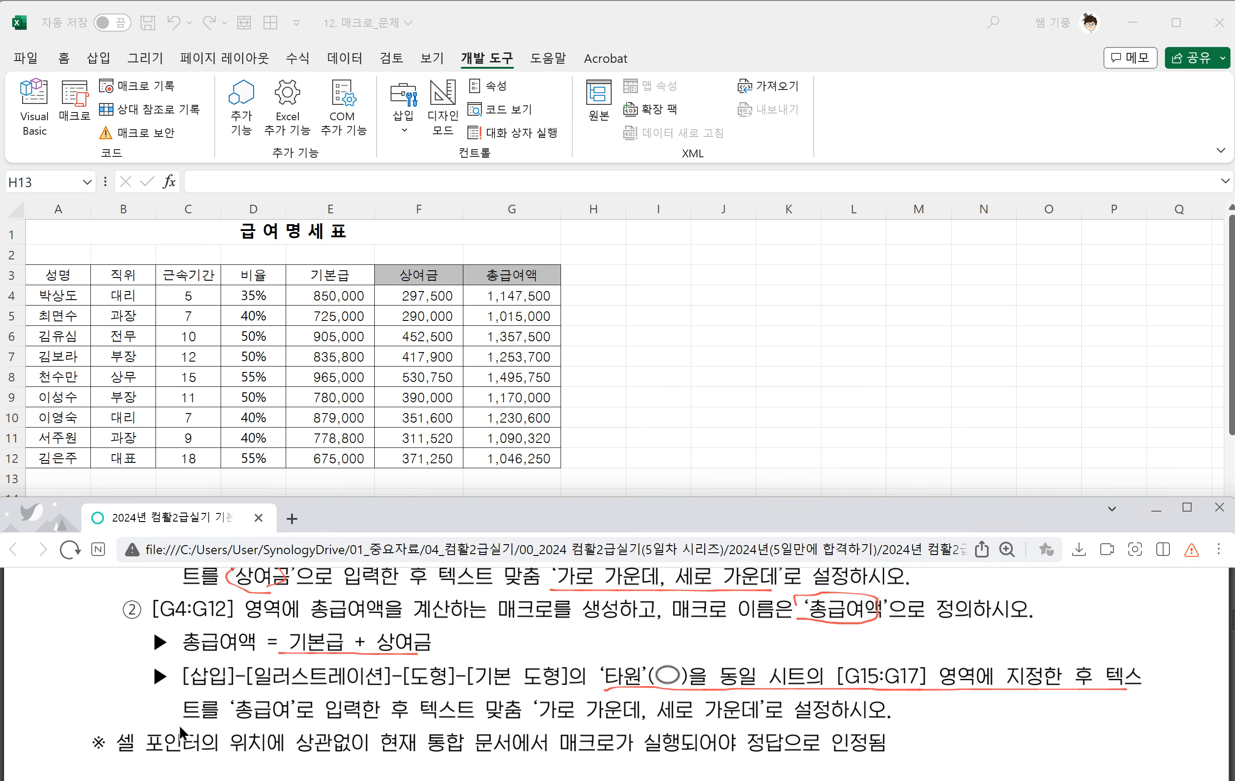
drag(182, 726, 877, 721)
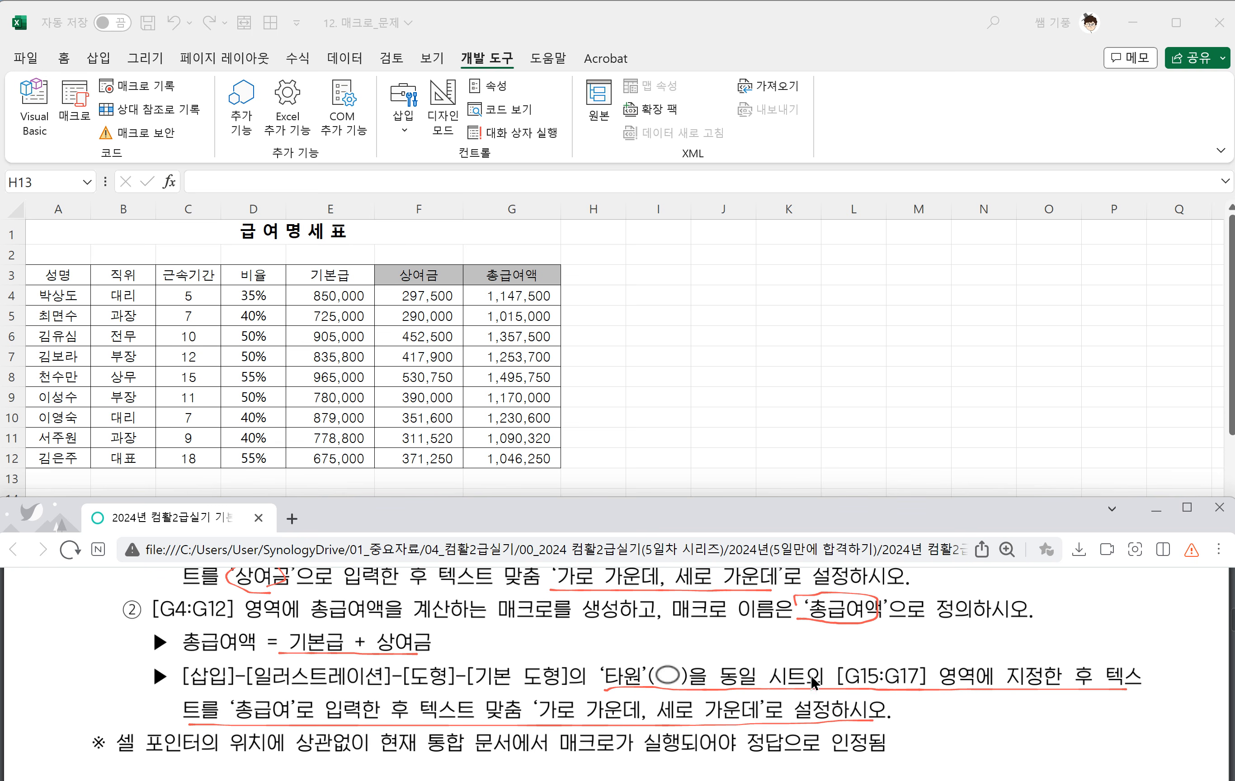
Back on the Excel sheet, draw a basic ellipse exactly covering the range G15:G17 beside the 상여금 rectangle
click(623, 333)
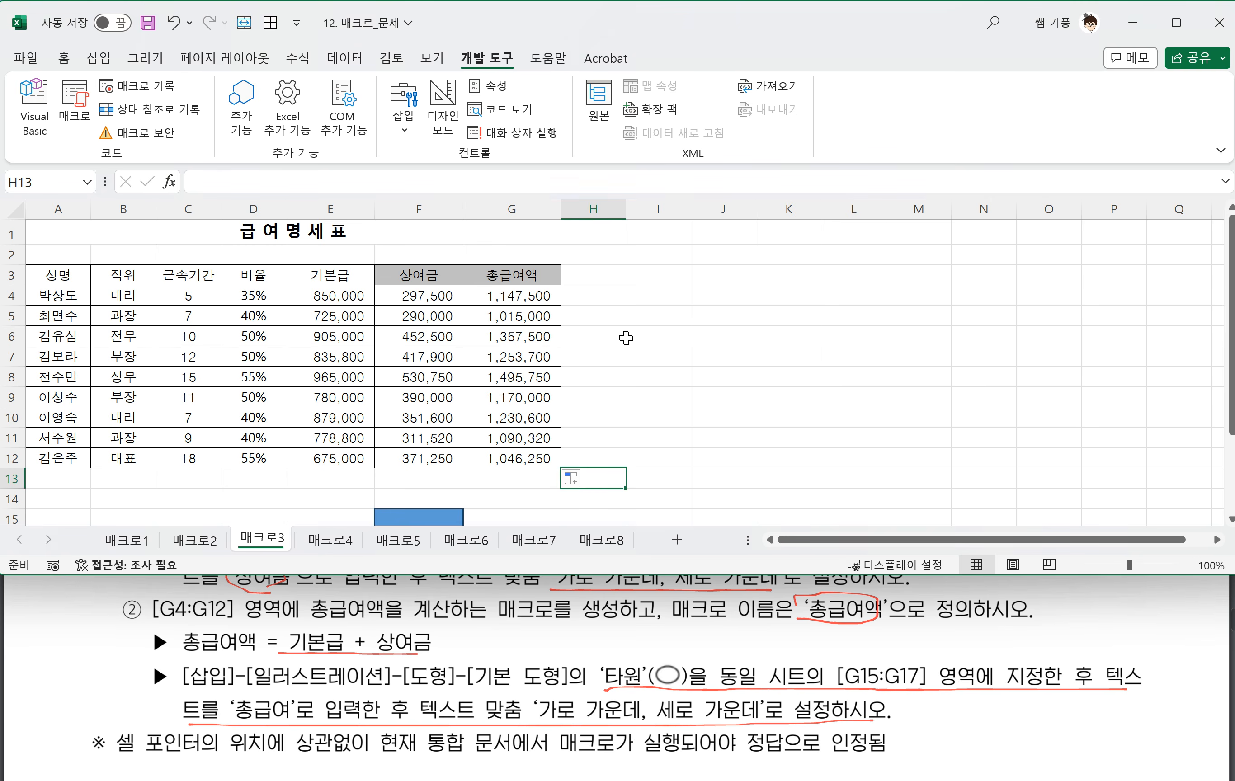
scroll(625, 333, down, 1)
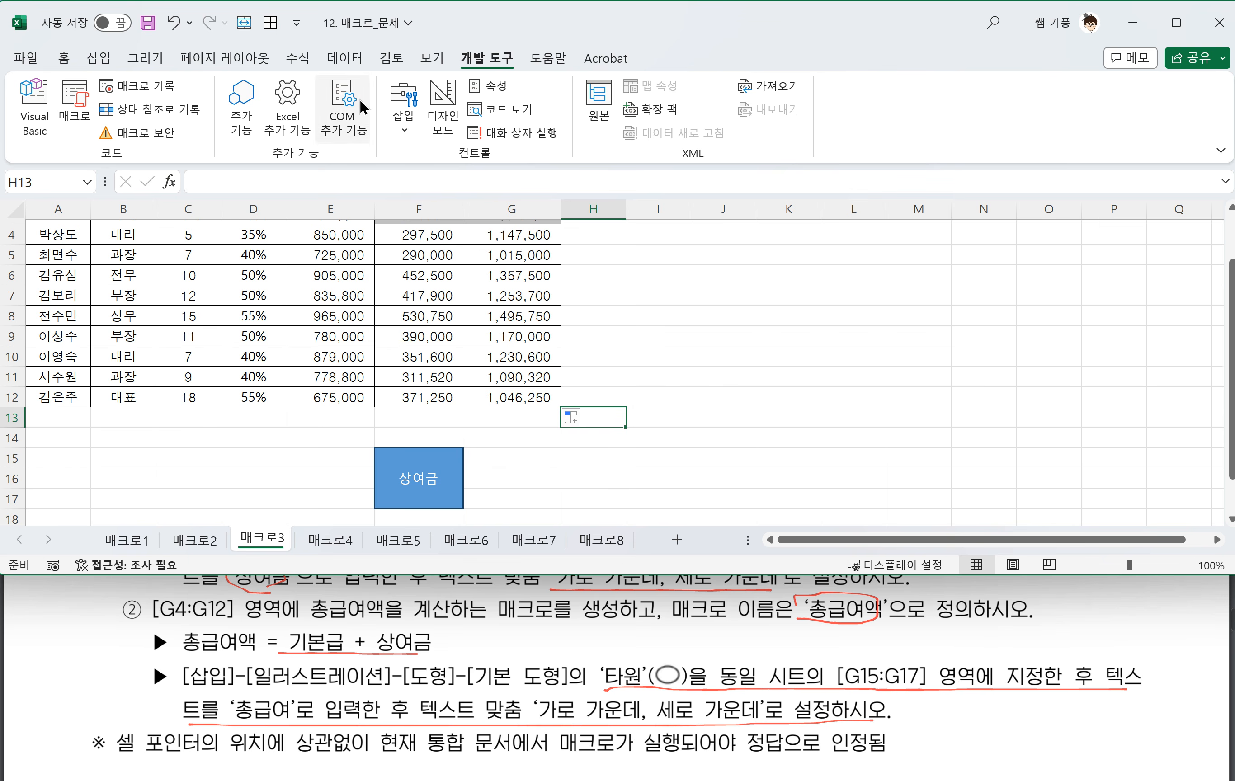
click(99, 63)
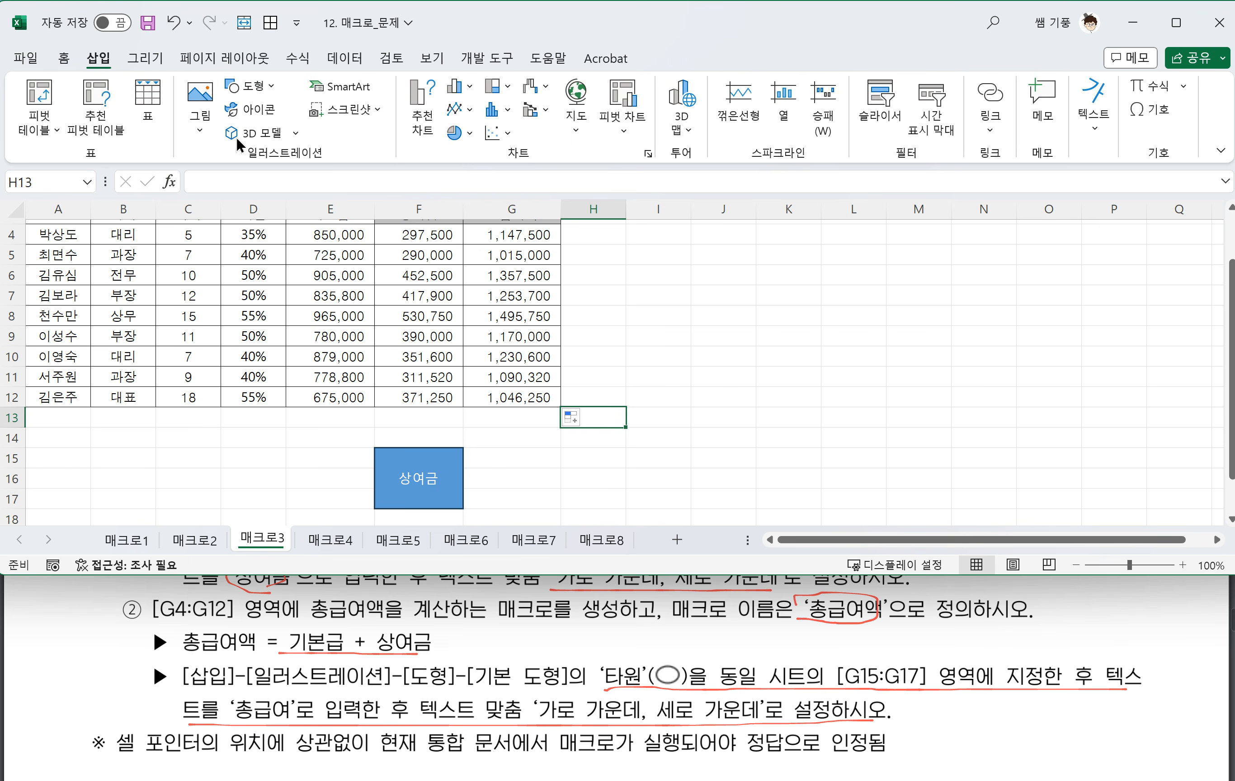
click(251, 86)
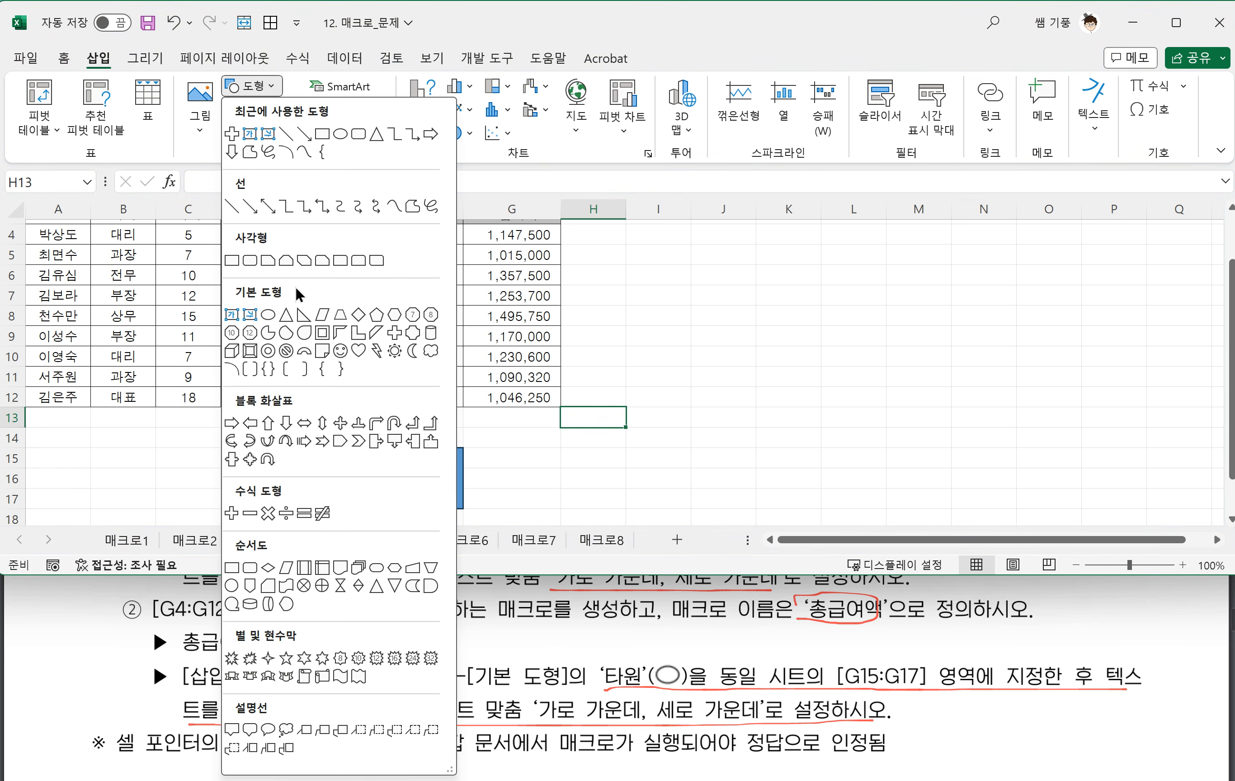
click(269, 315)
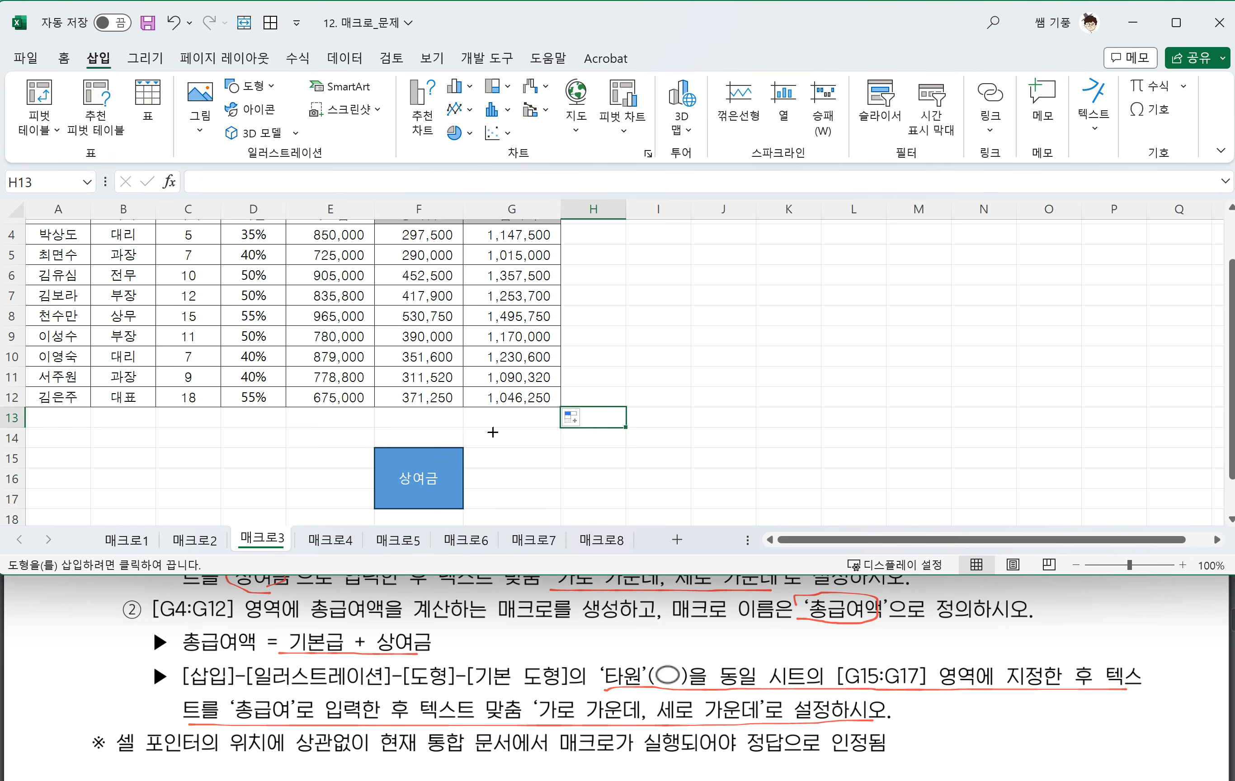
drag(466, 448, 550, 511)
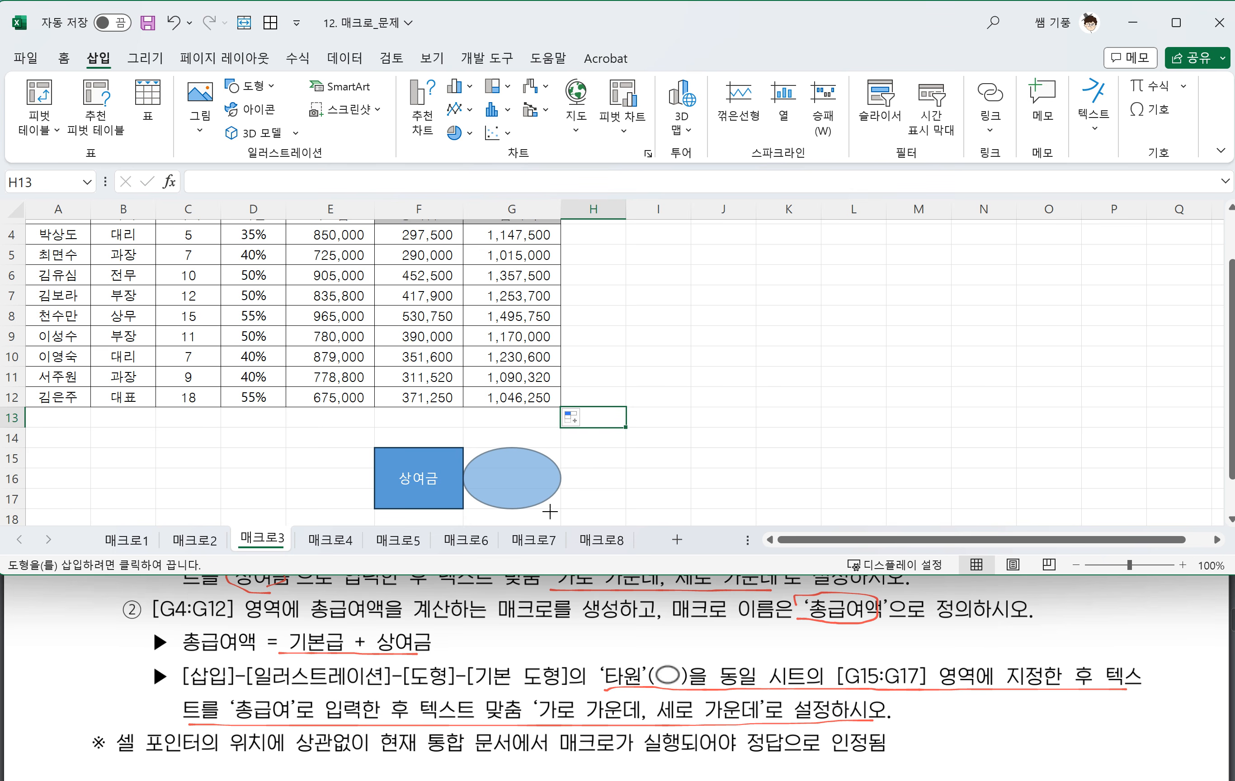
drag(550, 511, 551, 510)
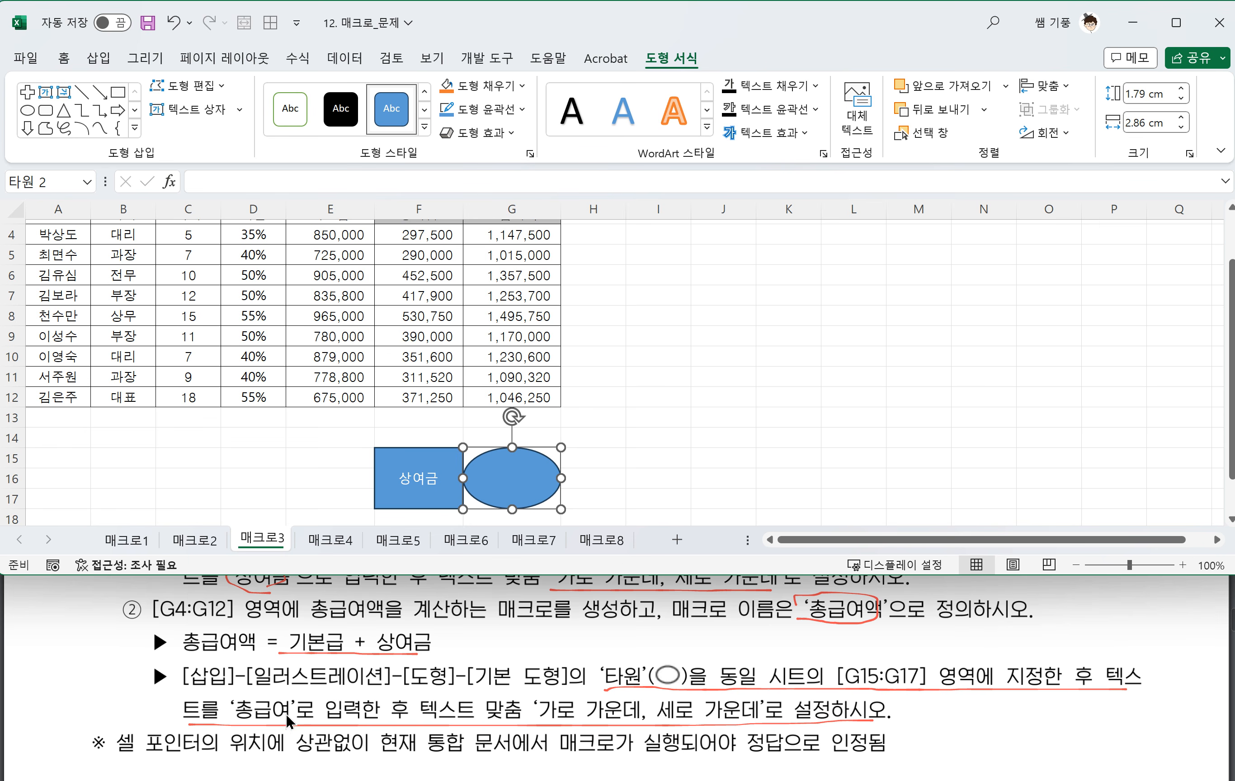
Enter the text 총급여 in the ellipse and centre it horizontally and vertically
text(총ㄱ)
text(여)
click(619, 458)
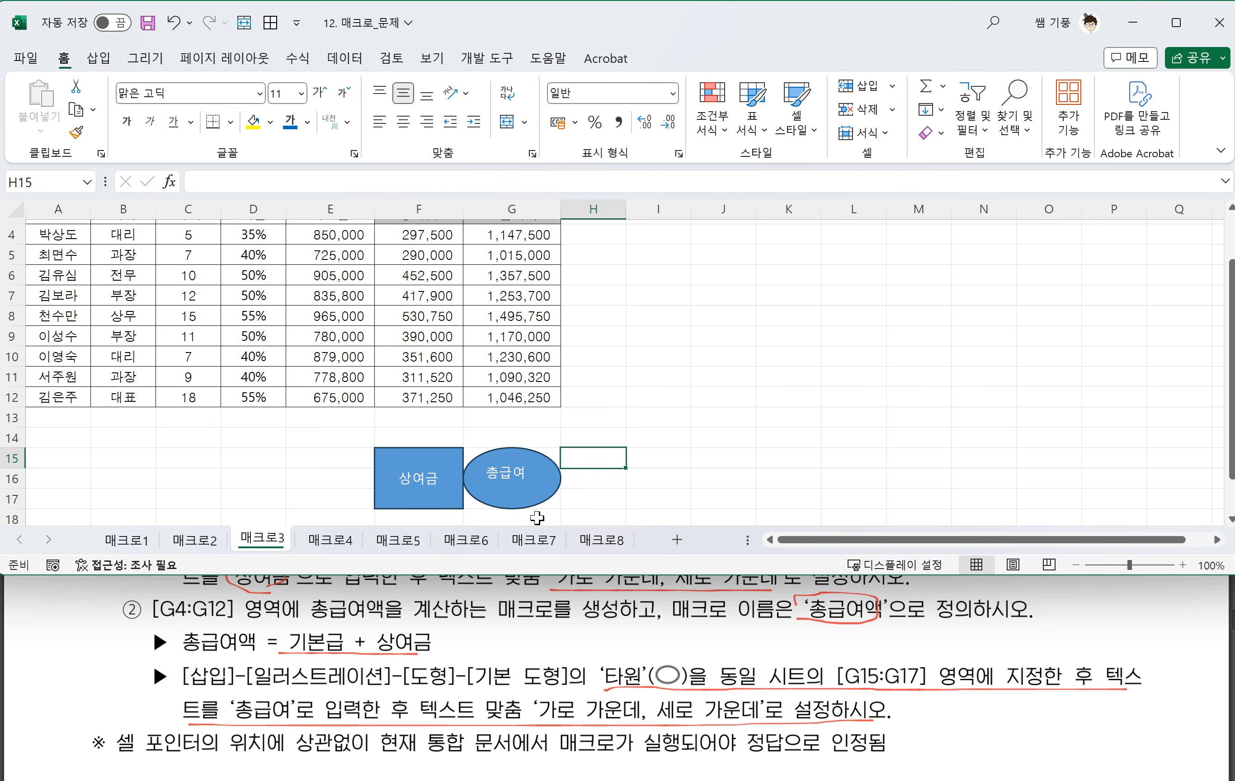
click(531, 505)
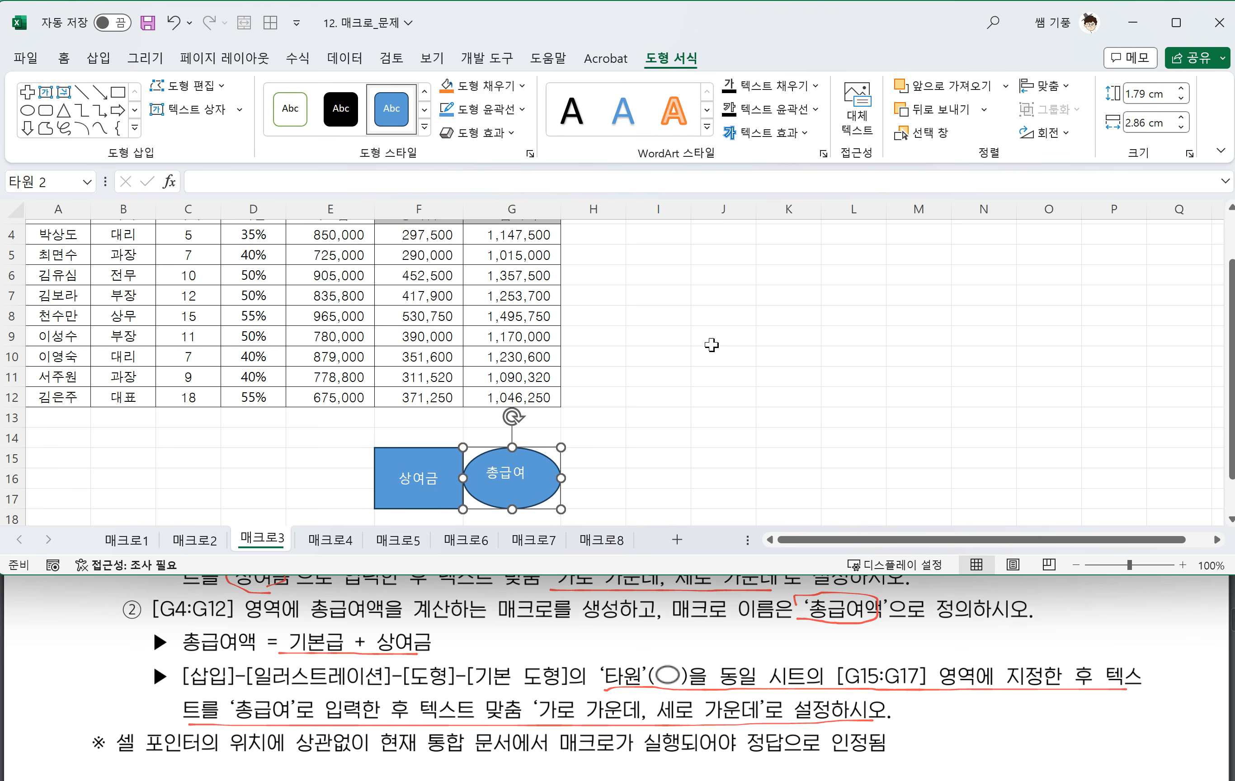
click(64, 60)
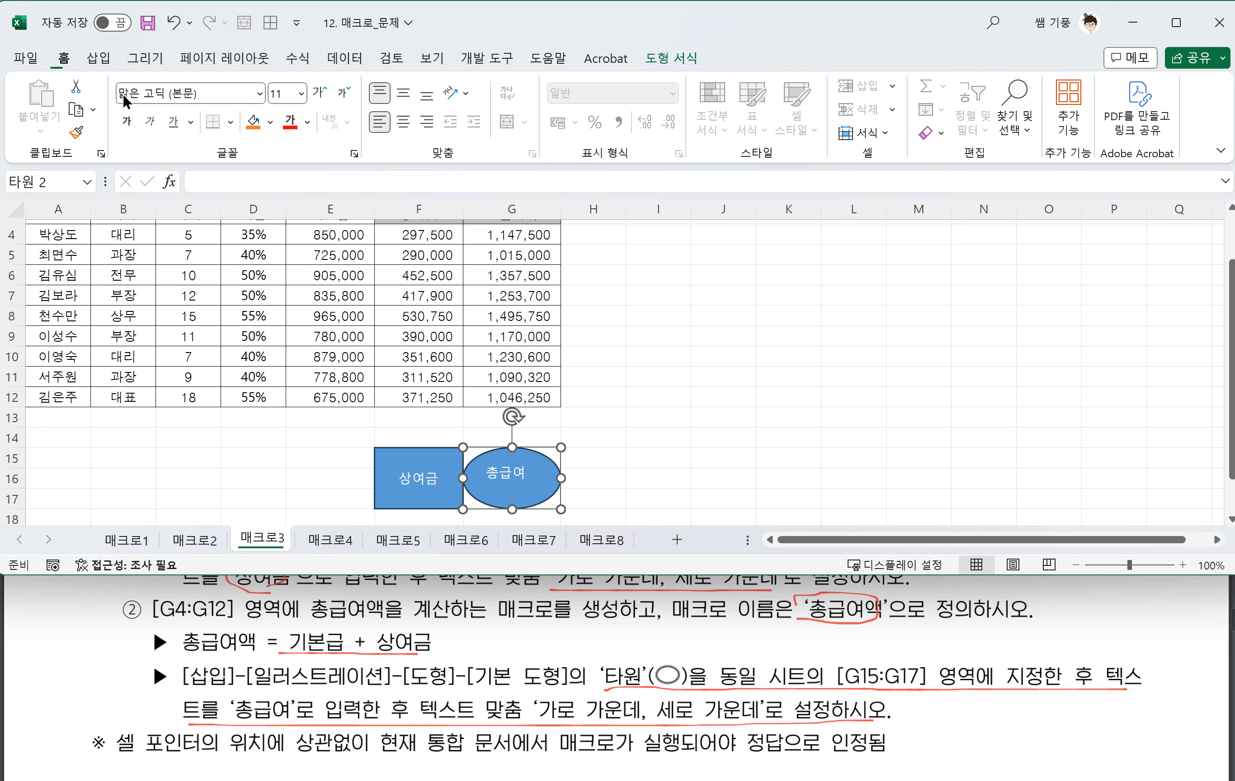
click(403, 122)
click(405, 96)
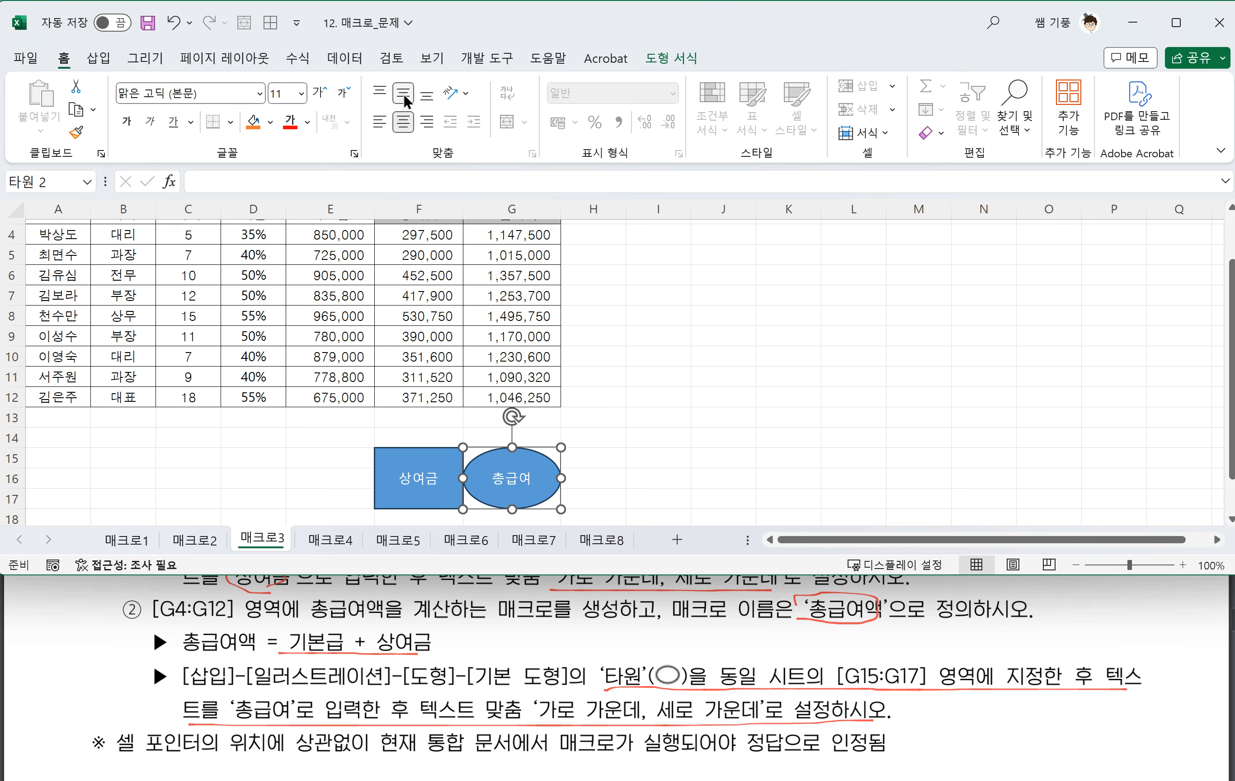
Assign the 총급여액 macro to the 총급여 ellipse and deselect the shape
right_click(551, 484)
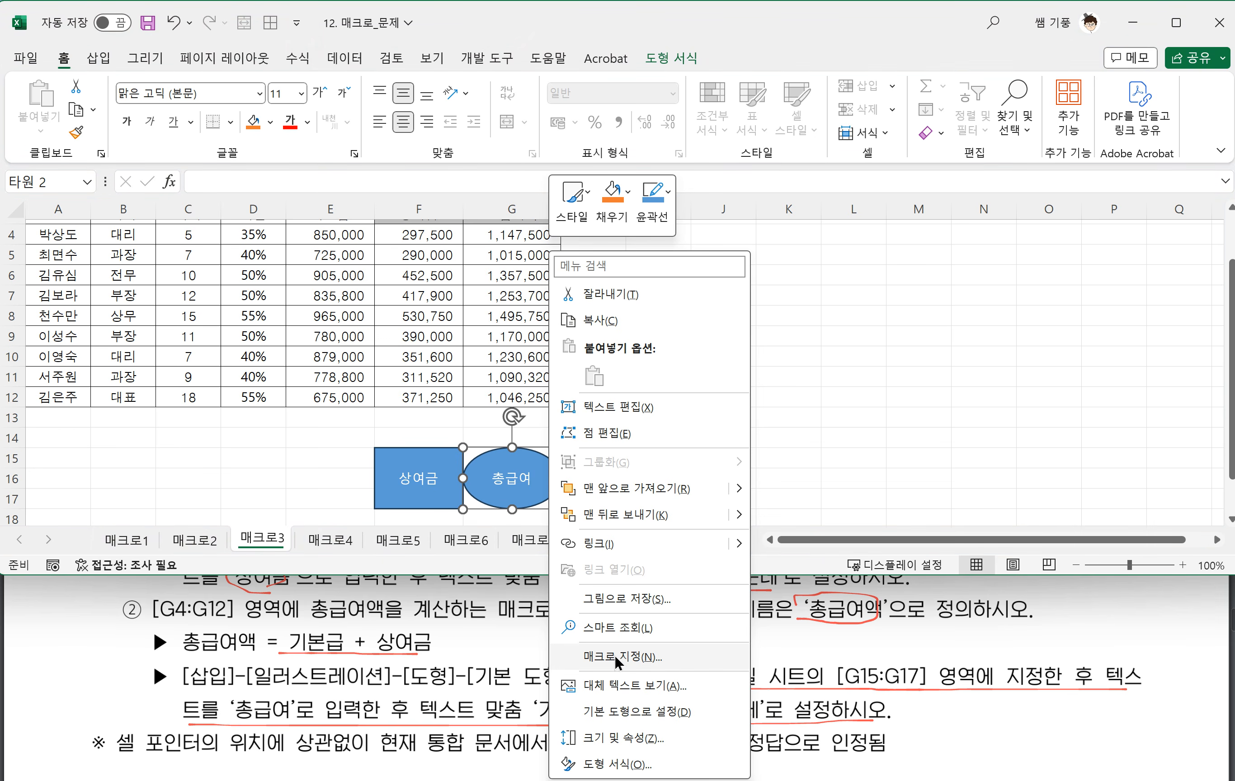
click(669, 649)
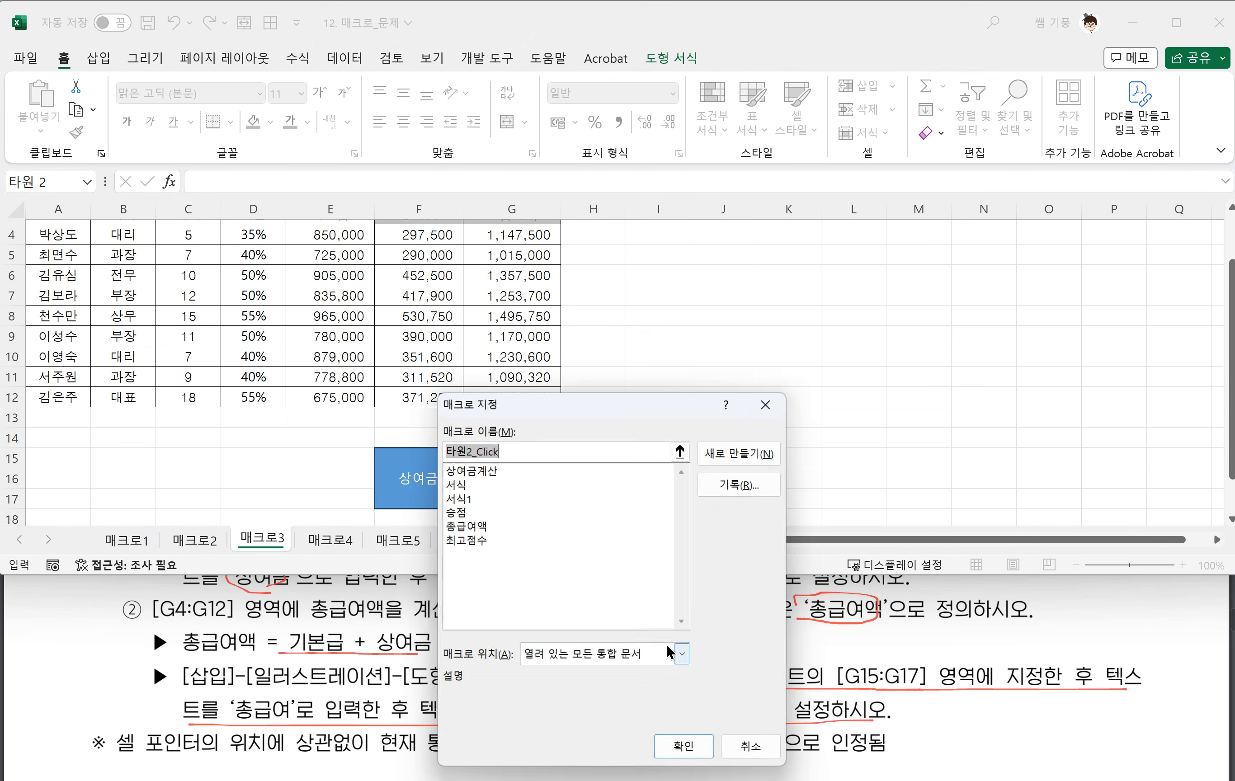
click(477, 532)
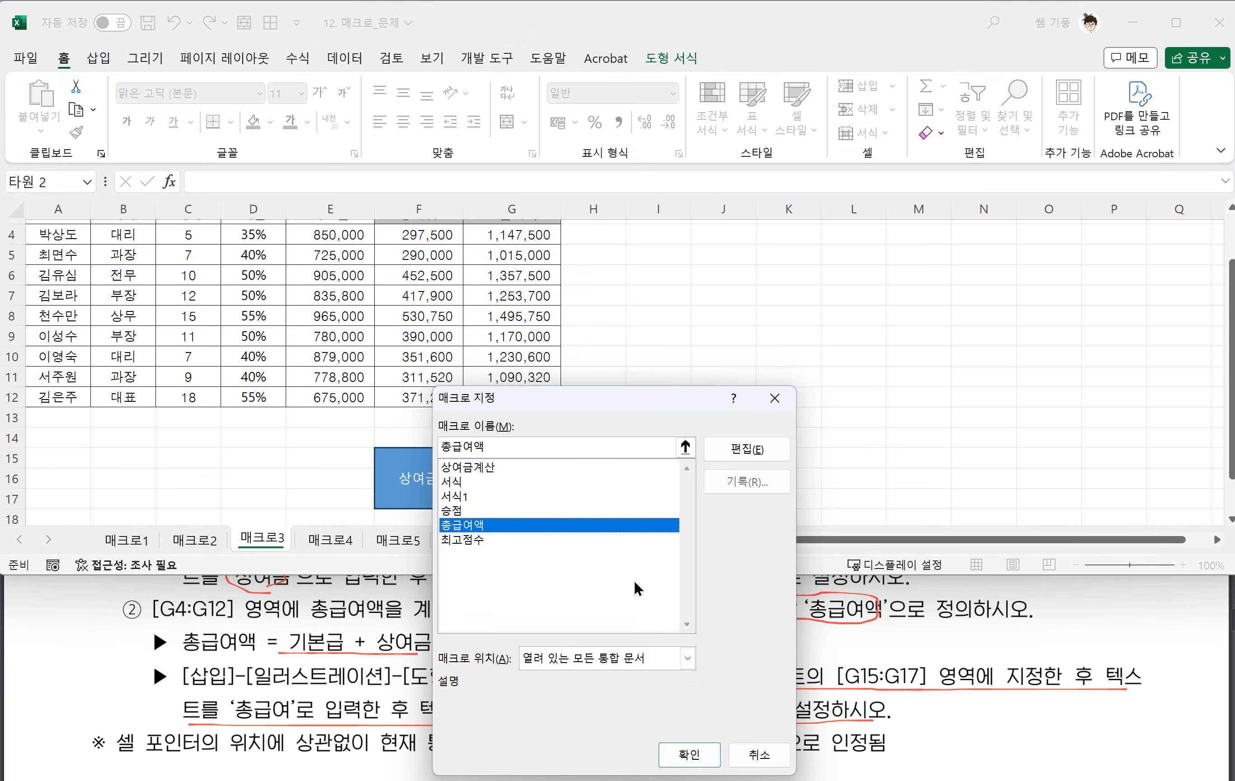
click(688, 757)
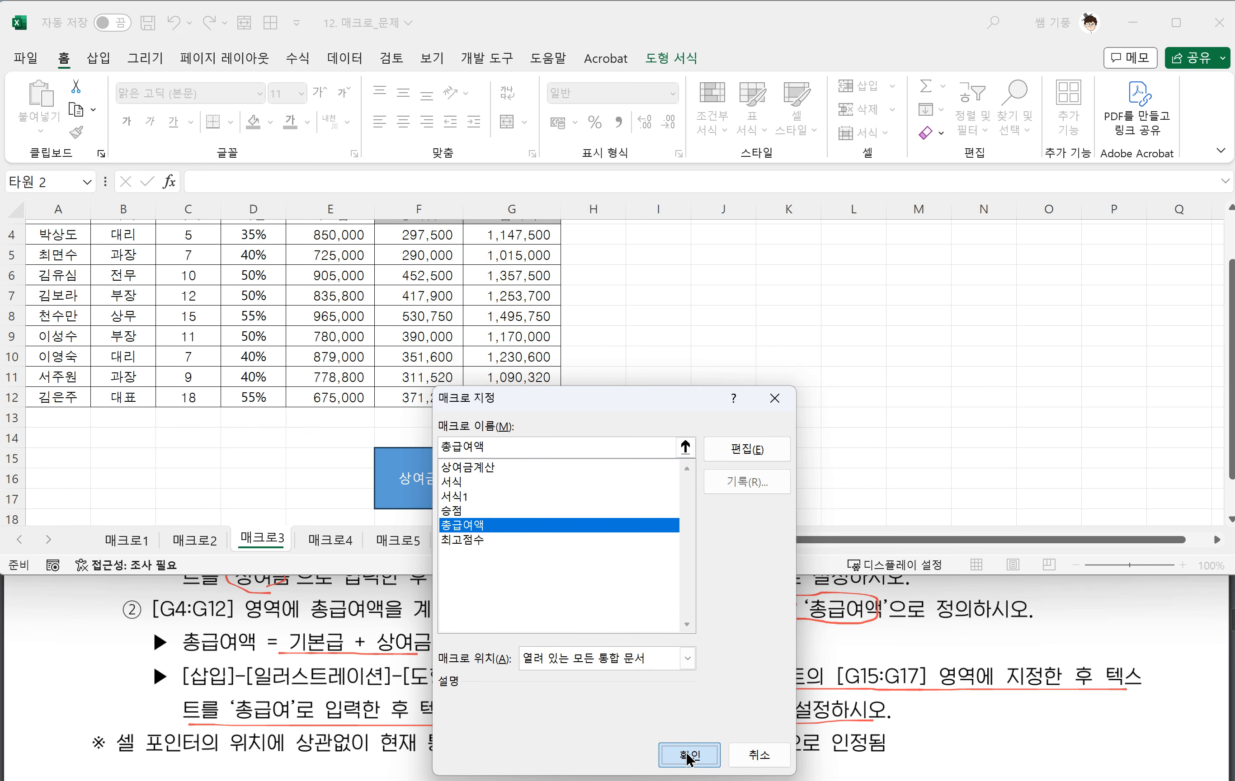
click(659, 434)
Clear the 상여금 values in F4:F12 and the 총급여액 values in G4:G12
scroll(482, 321, up, 1)
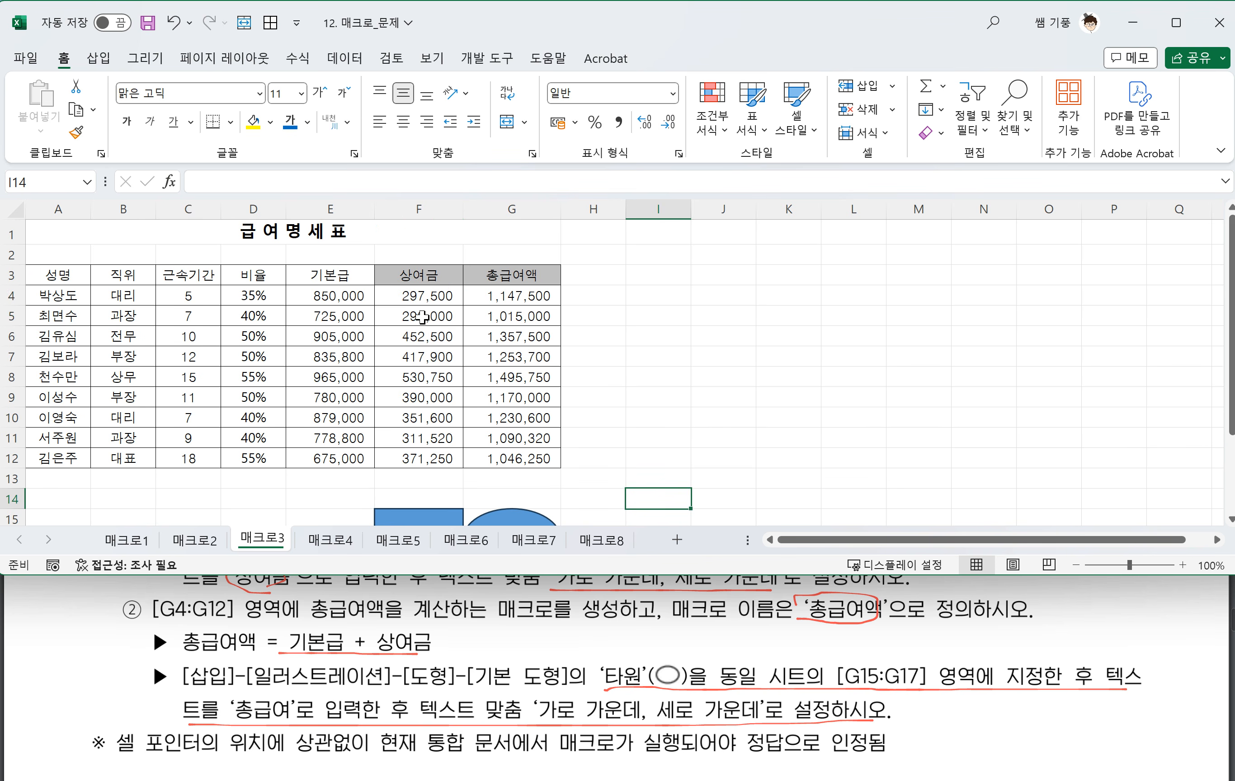
drag(419, 297, 413, 455)
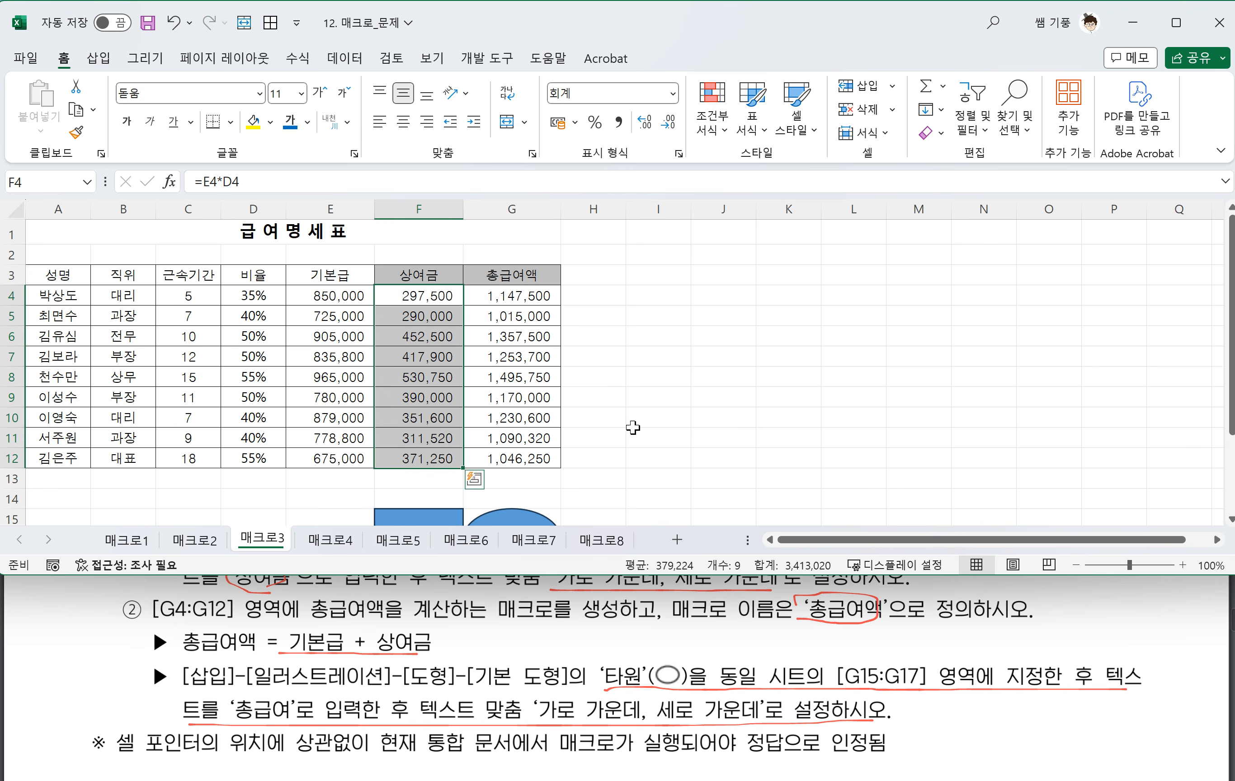
key(Delete)
scroll(708, 421, down, 1)
drag(514, 241, 509, 403)
key(Delete)
click(674, 395)
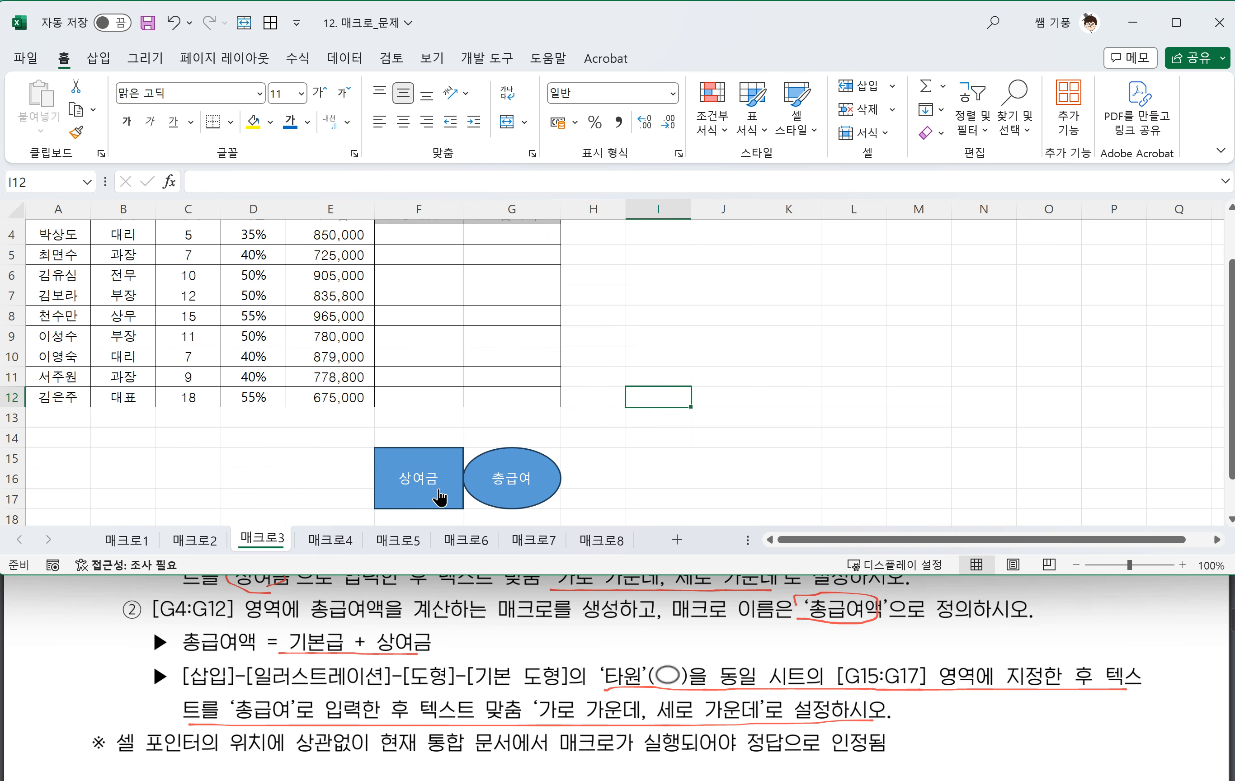
Test the macros by running the 상여금 rectangle and the 총급여 ellipse, rerun the ellipse's macro, and deselect the range
click(416, 483)
click(501, 478)
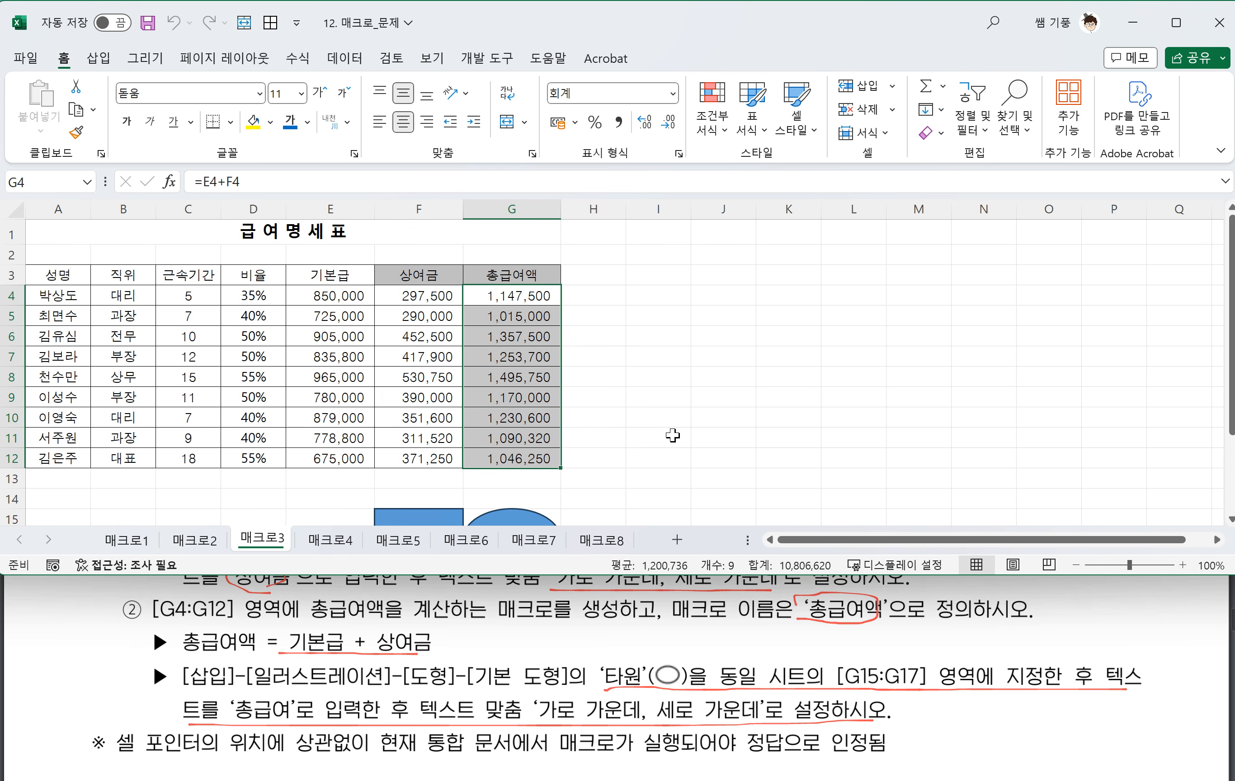
scroll(669, 435, down, 1)
click(668, 435)
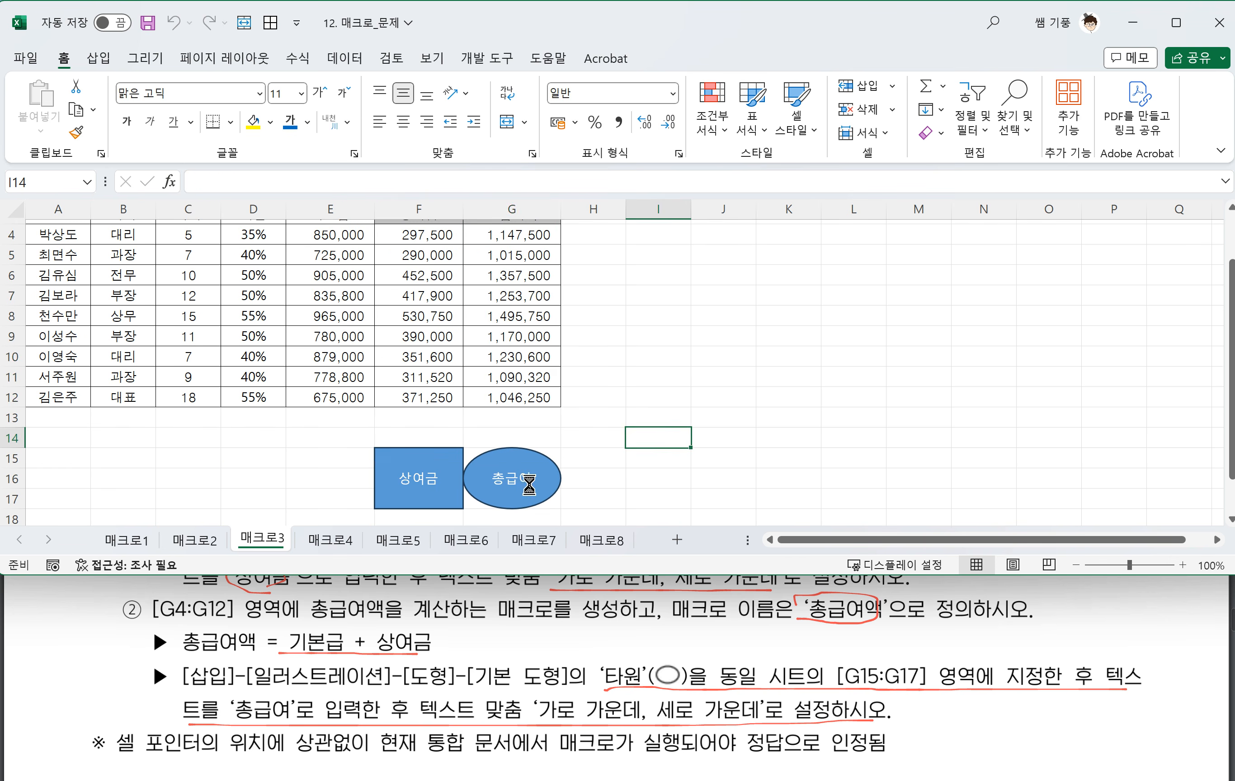
click(524, 479)
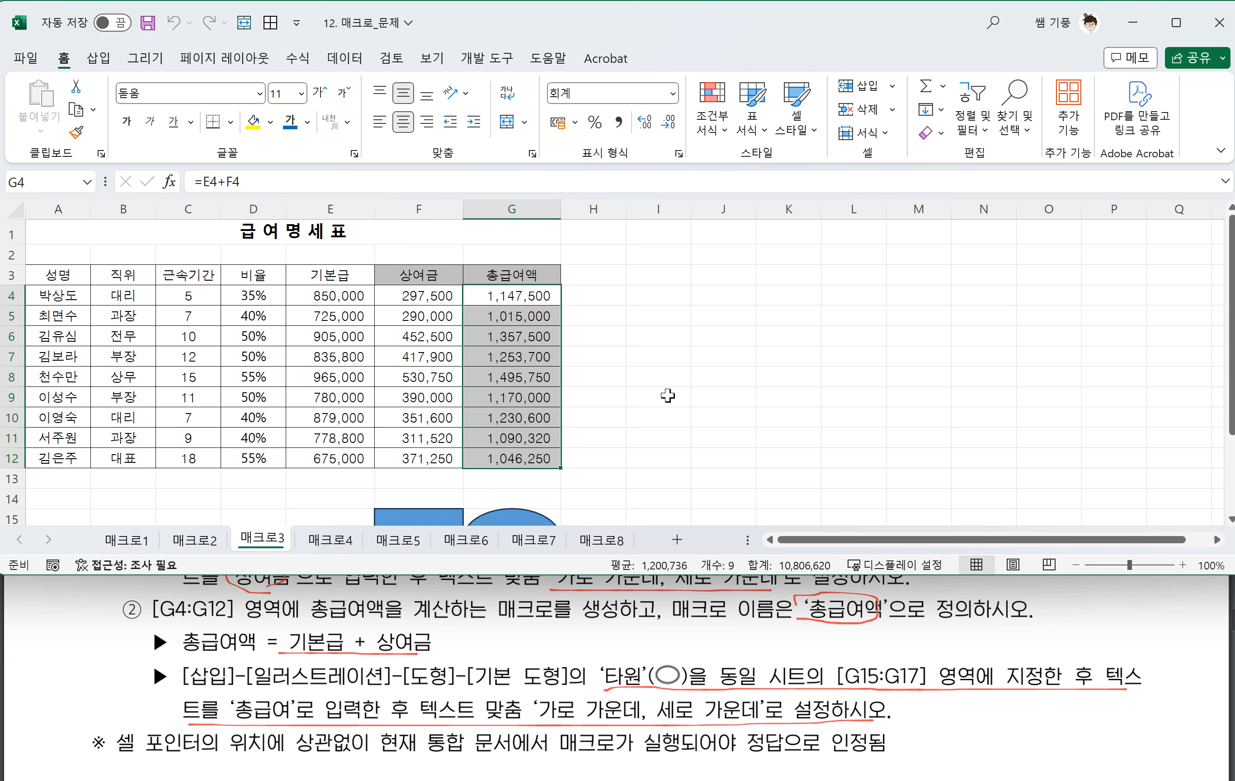
click(629, 379)
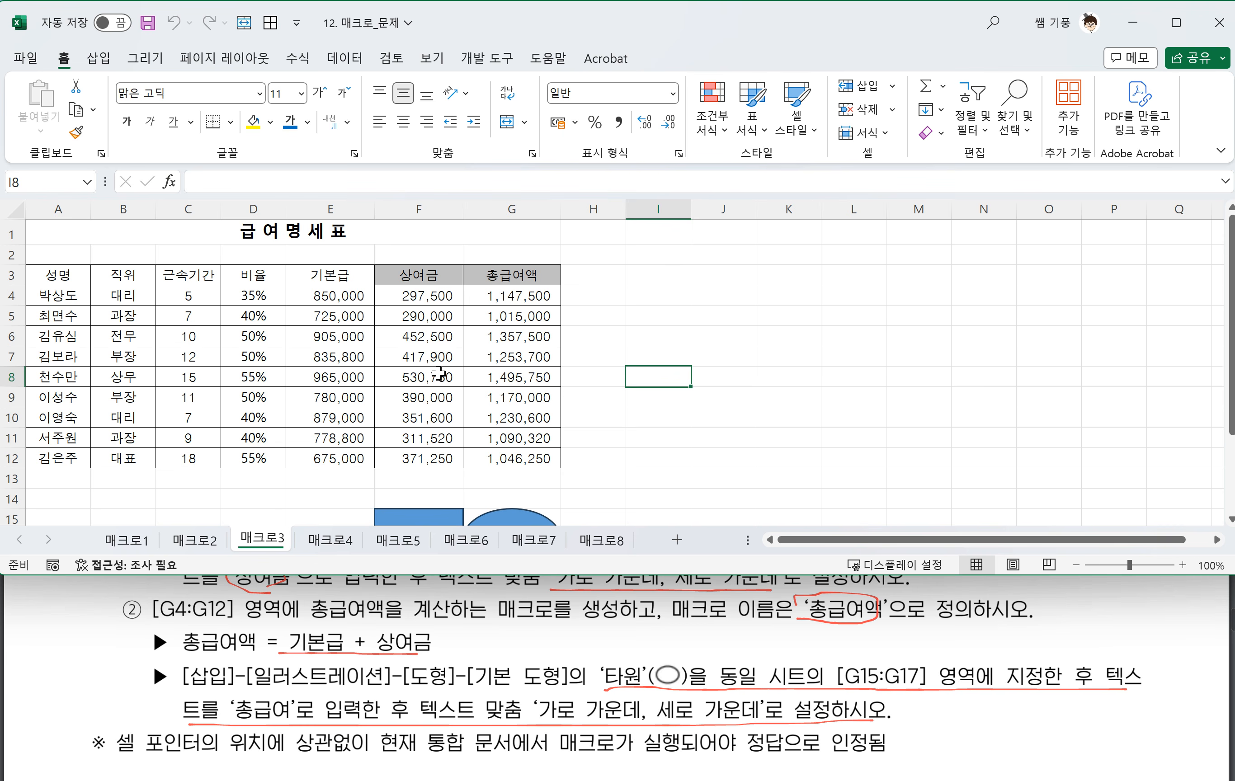
Switch to the 매크로4 sheet and bring its task 4 instructions into view in the exam document
click(333, 541)
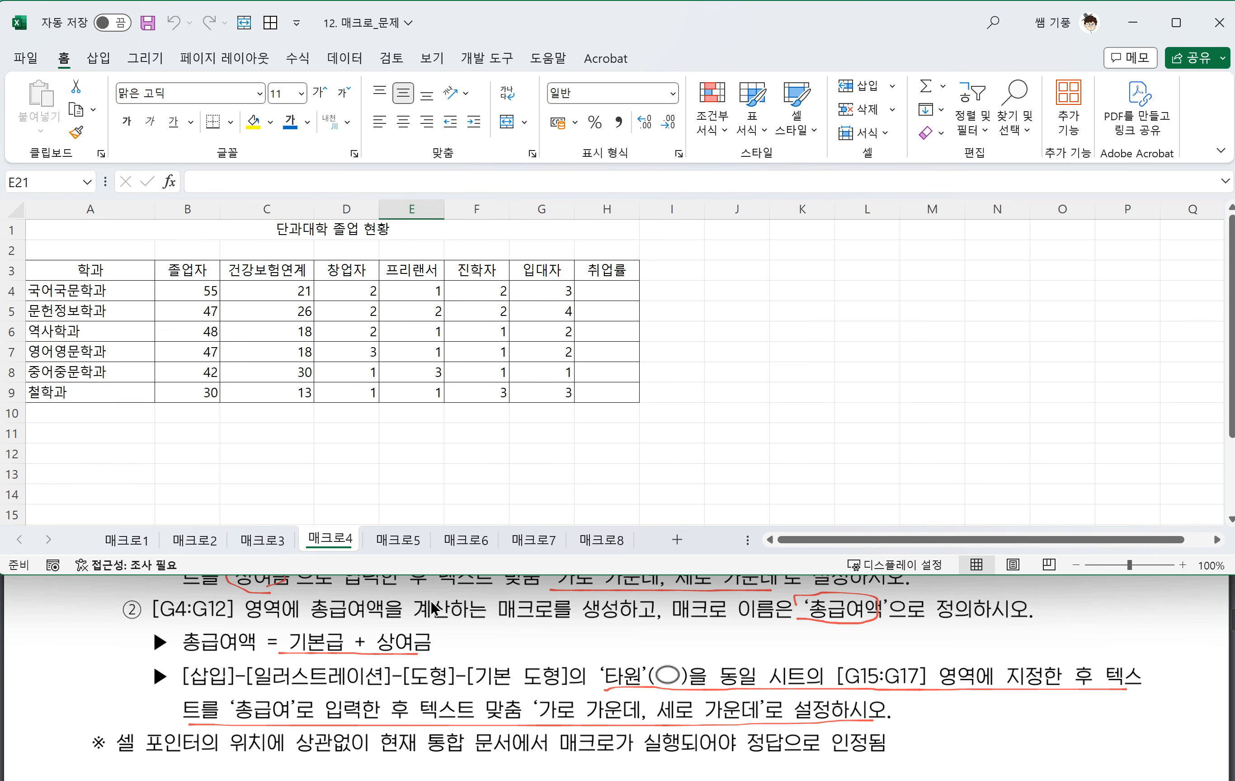
scroll(371, 684, down, 4)
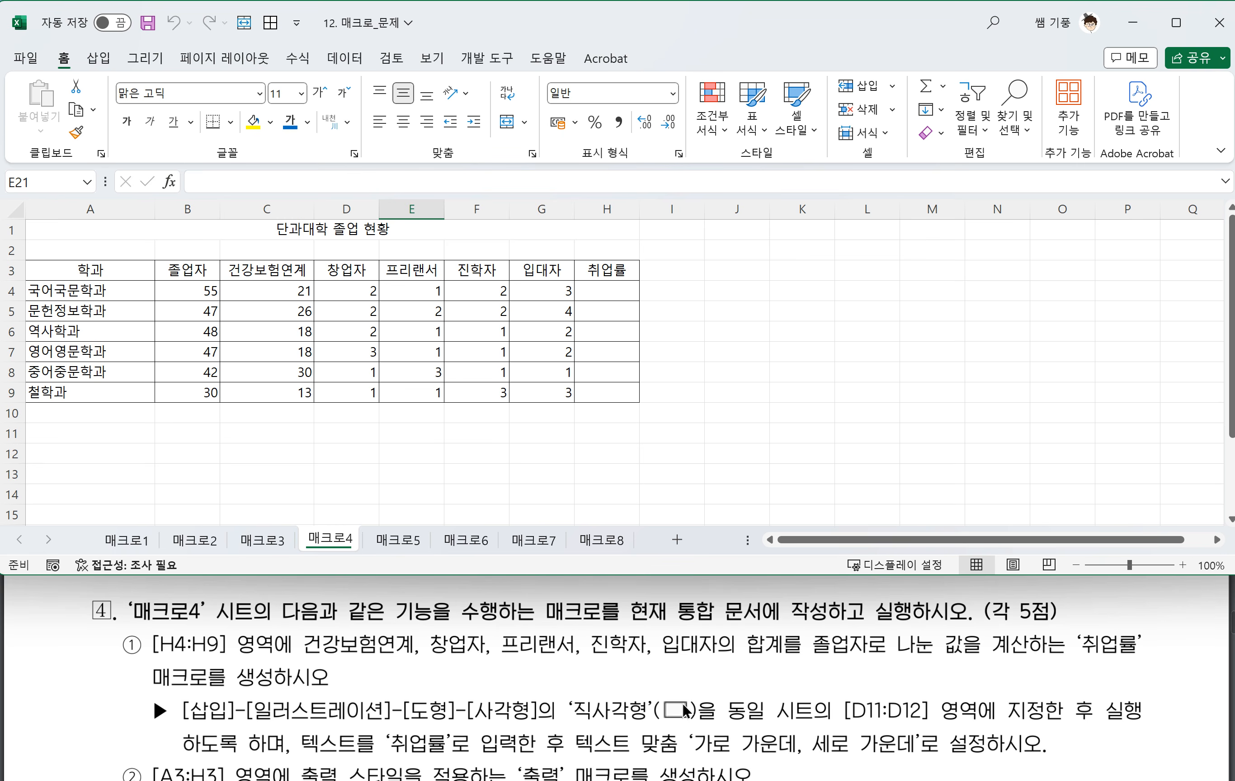
scroll(687, 712, down, 1)
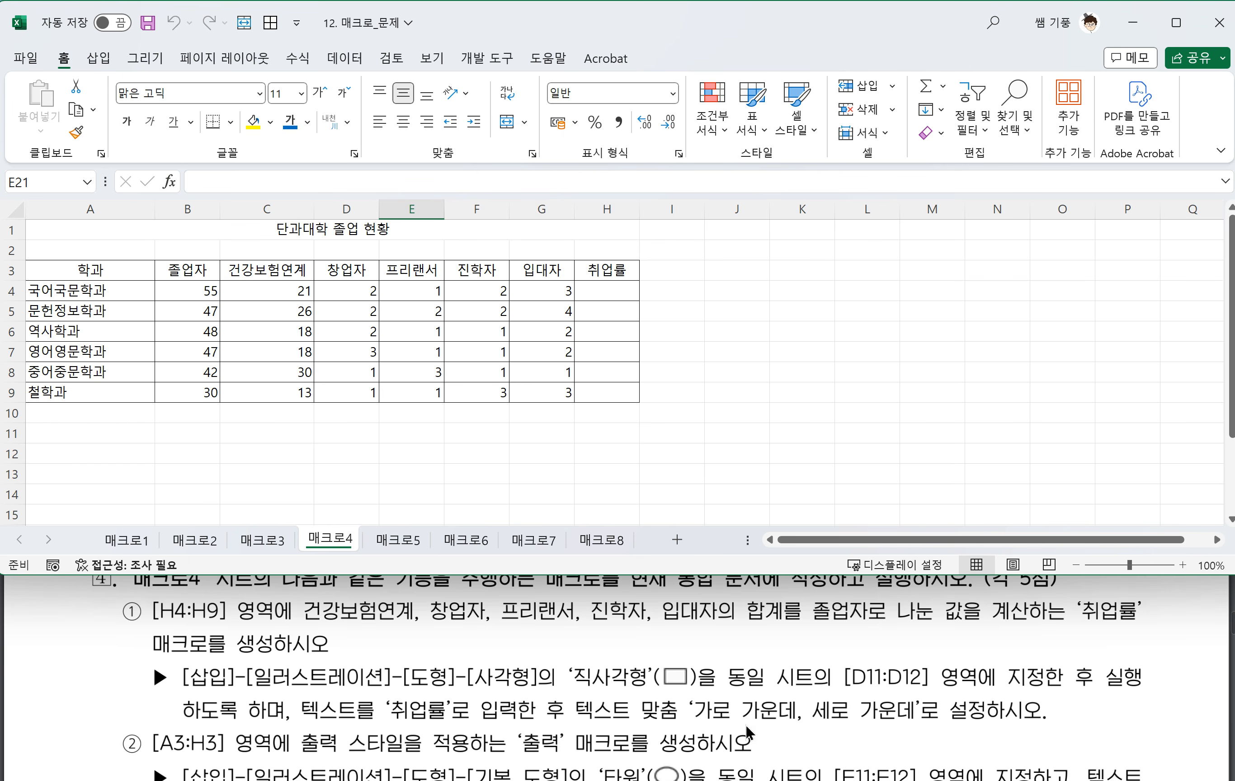
Select the empty cell J9 and start recording a macro named 취업률 stored in the current workbook
click(723, 397)
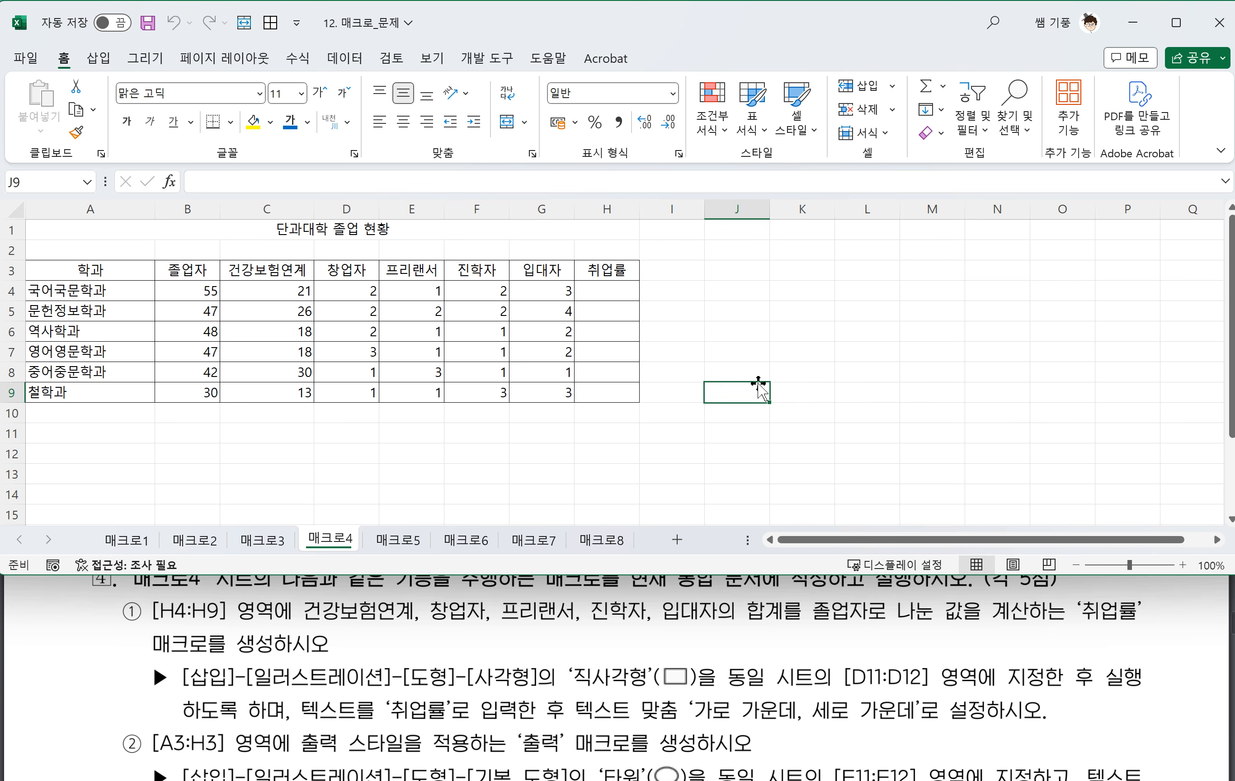
click(488, 58)
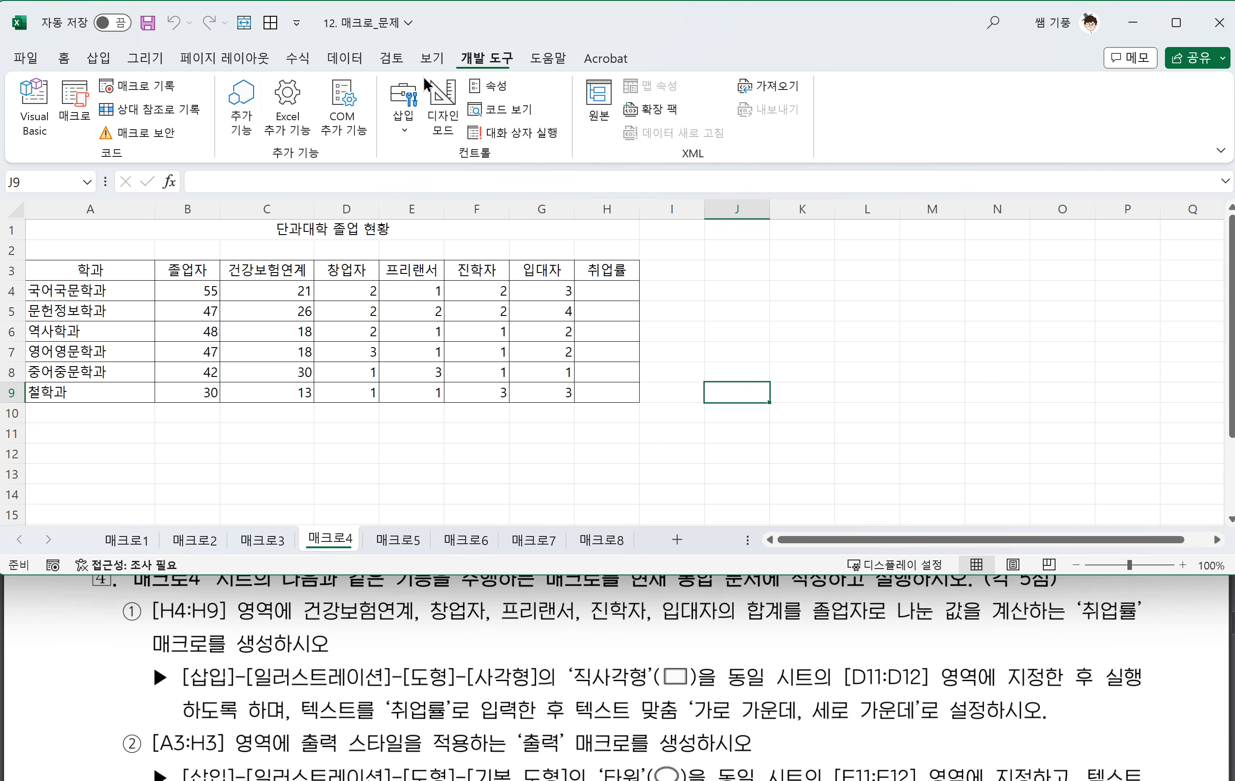
click(154, 84)
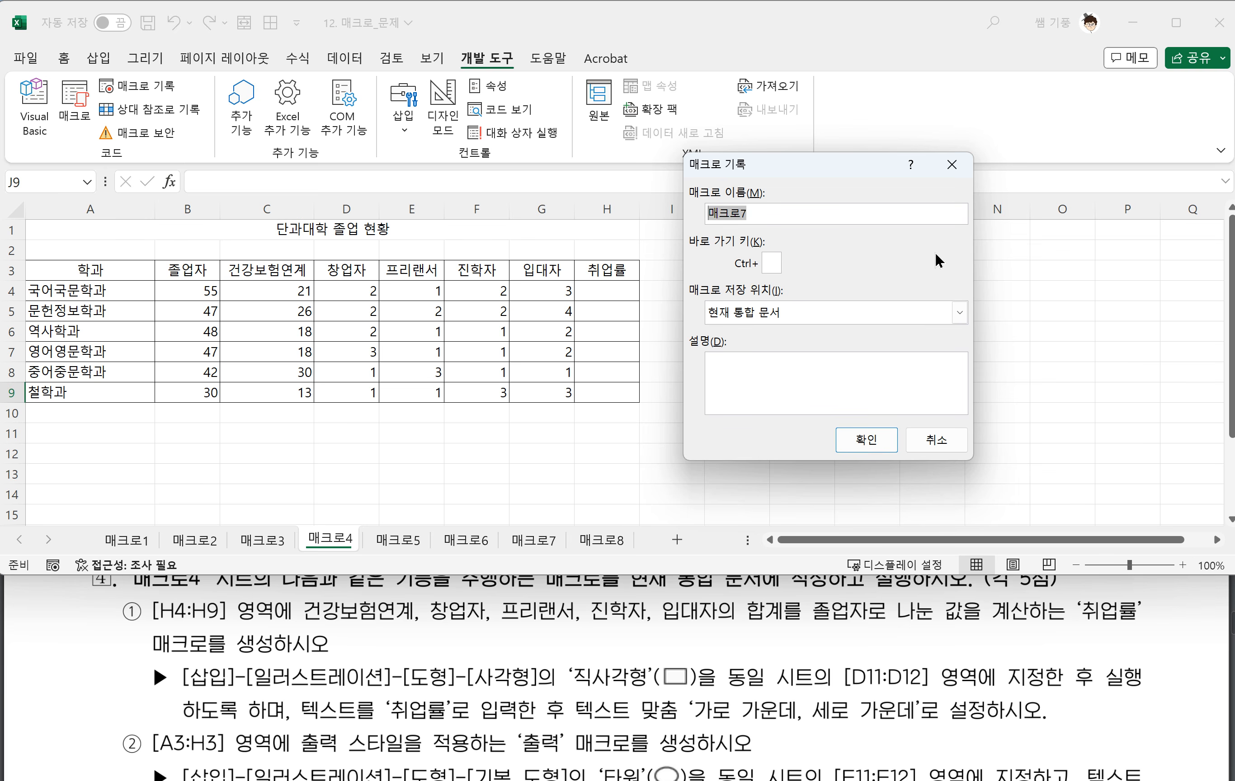
text(ㅊ업ㄹㅠㄹ)
click(872, 442)
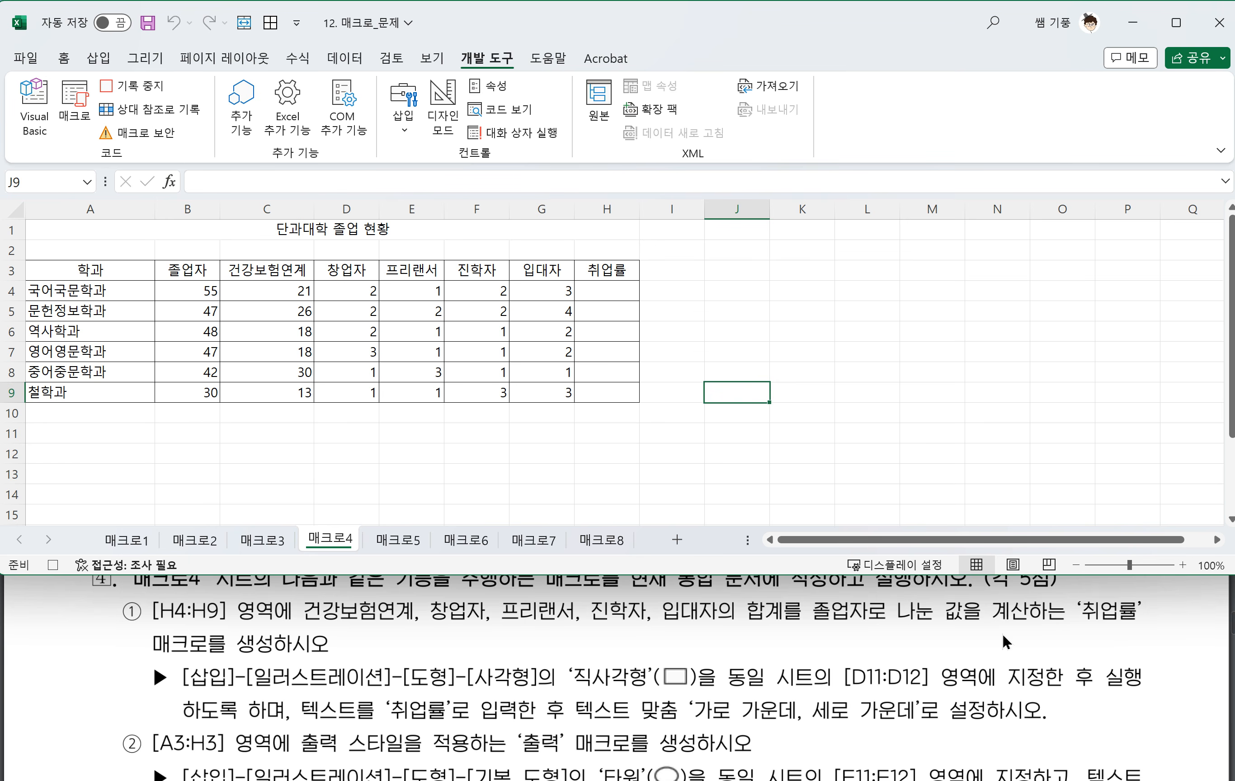
Enter the employment-rate formula =(C4+D4+E4+F4+G4)/B4 in H4 of the 매크로4 sheet
click(599, 290)
text(=()
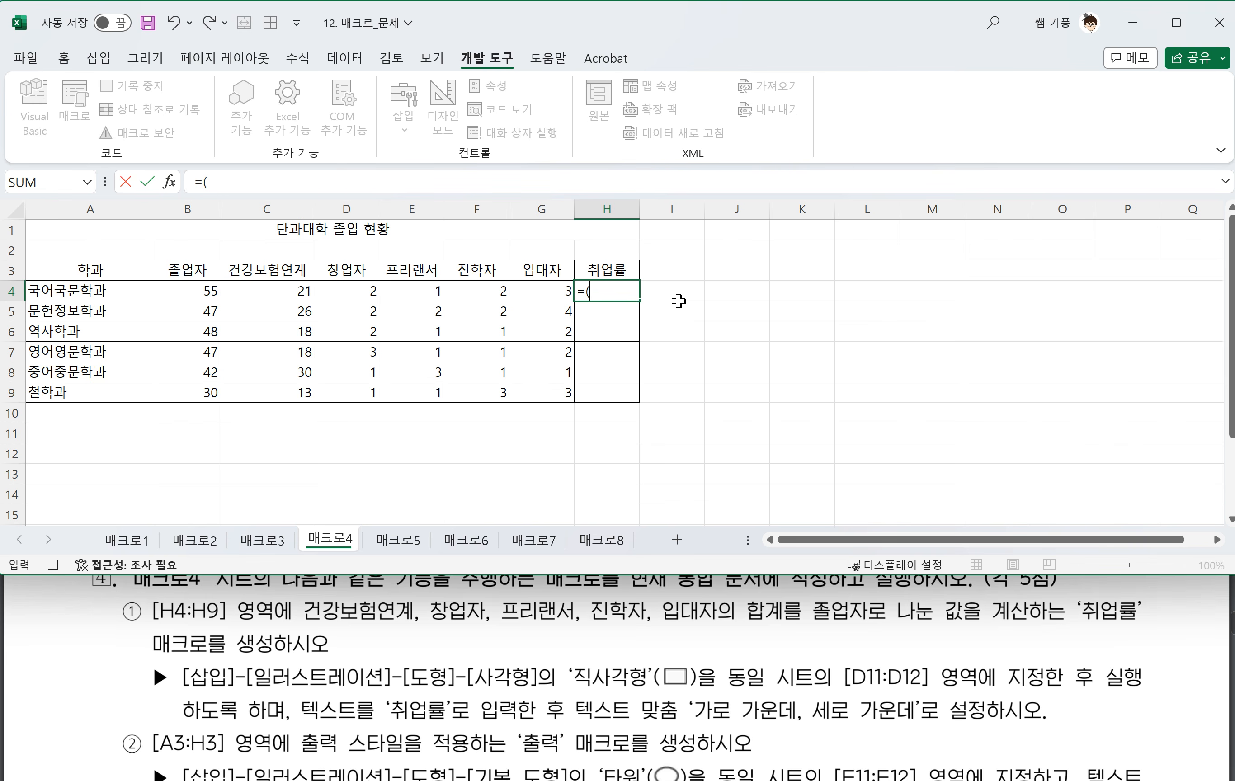
click(294, 292)
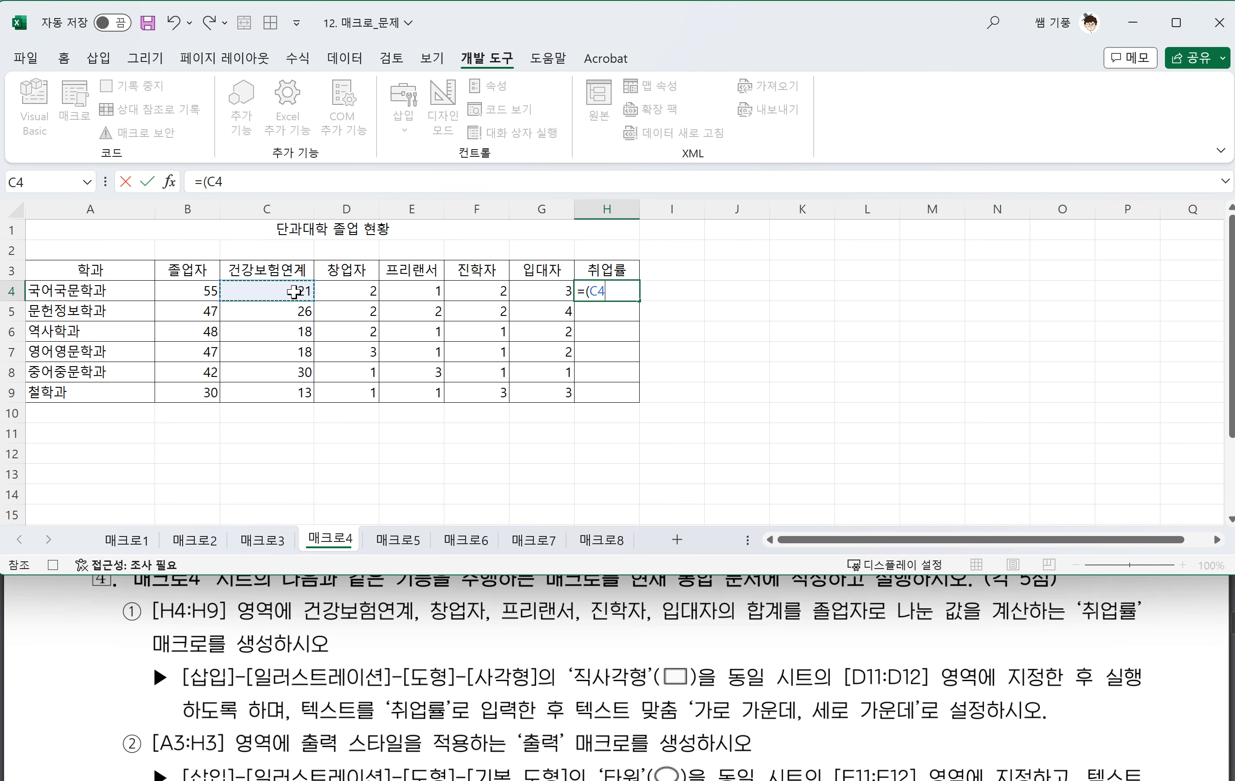
text(+)
click(361, 297)
text(+)
click(404, 291)
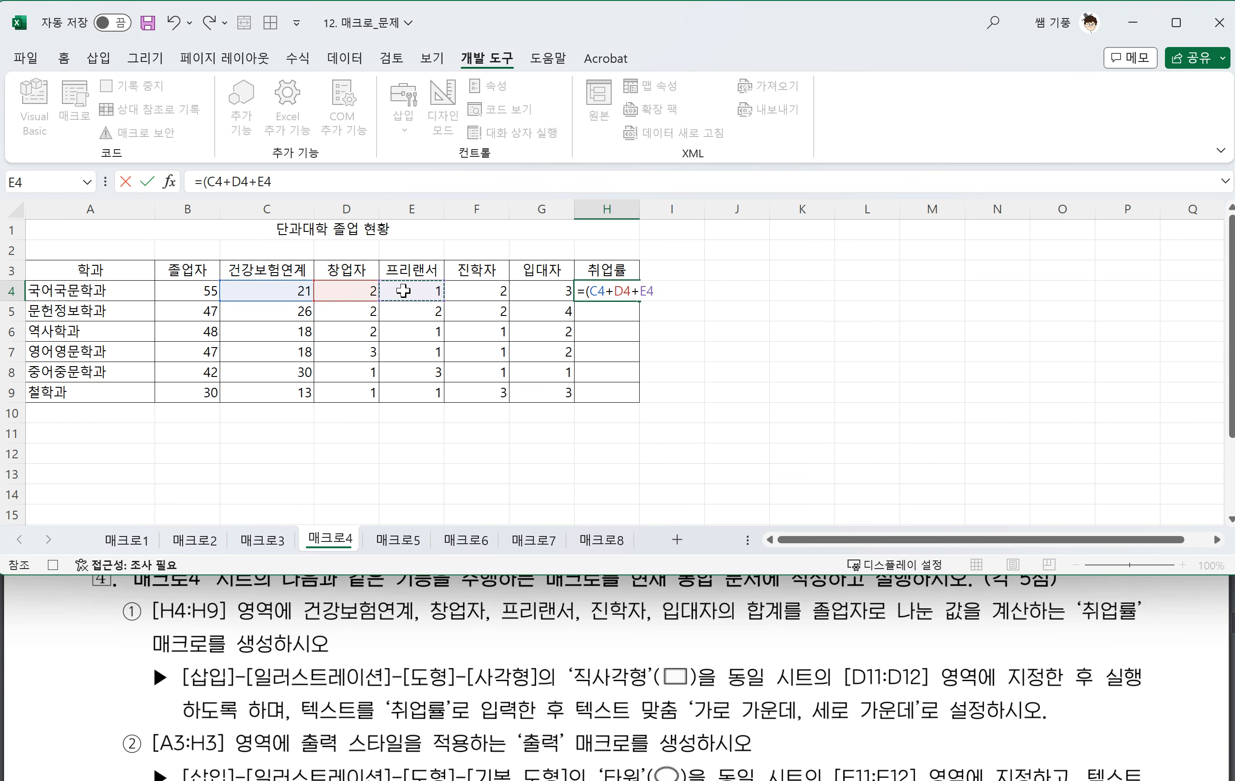
text(+)
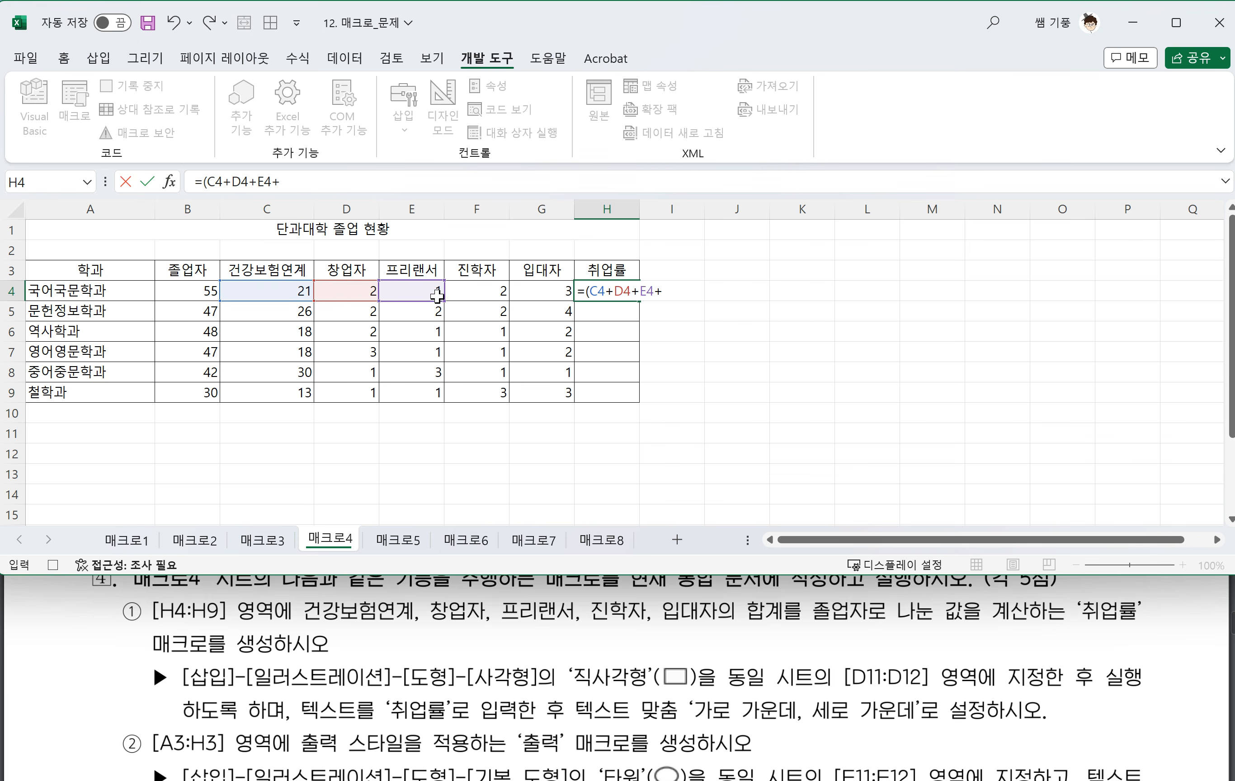
click(466, 292)
text(+)
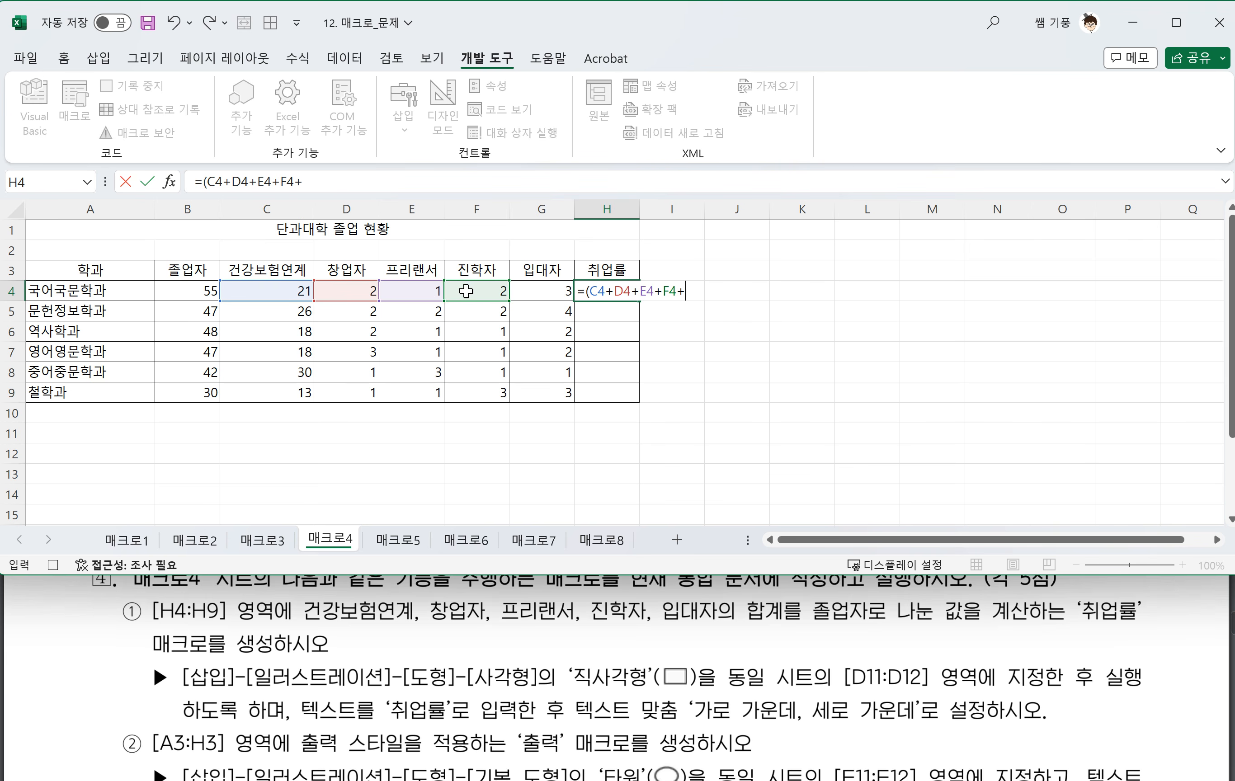
click(539, 290)
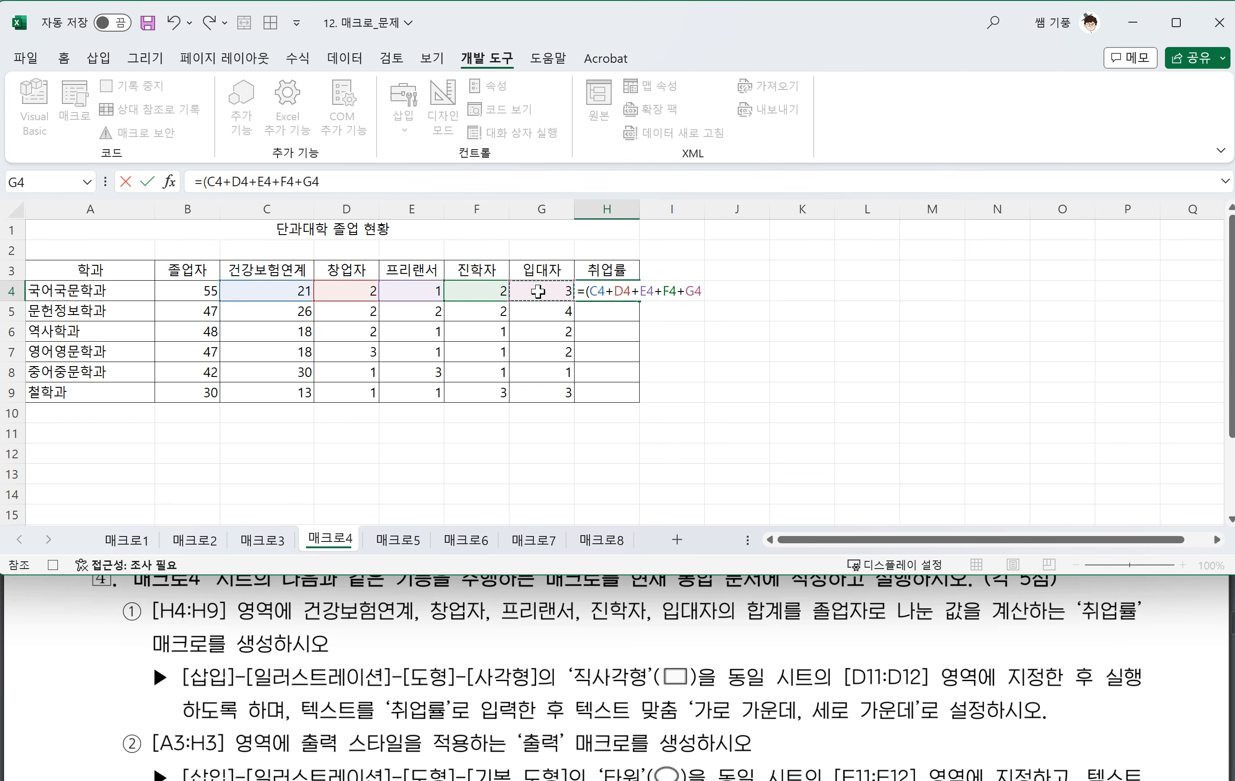
text()/)
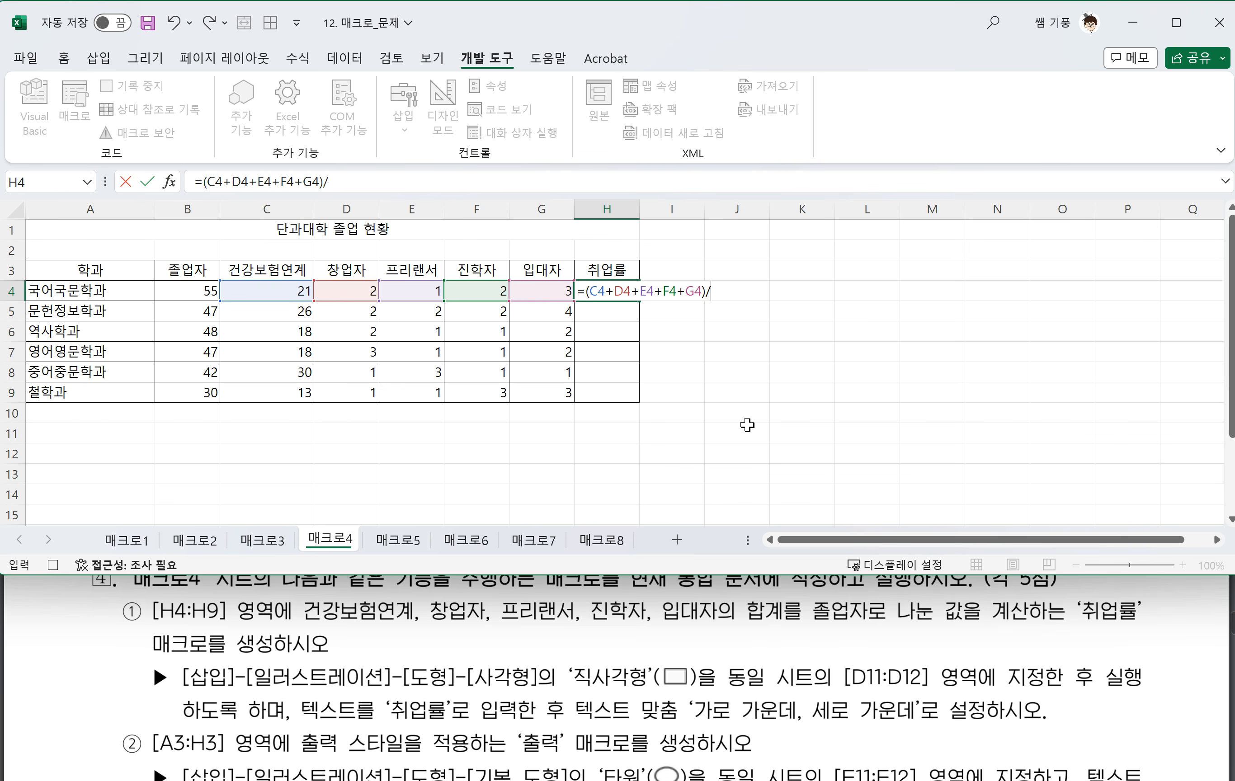
click(188, 292)
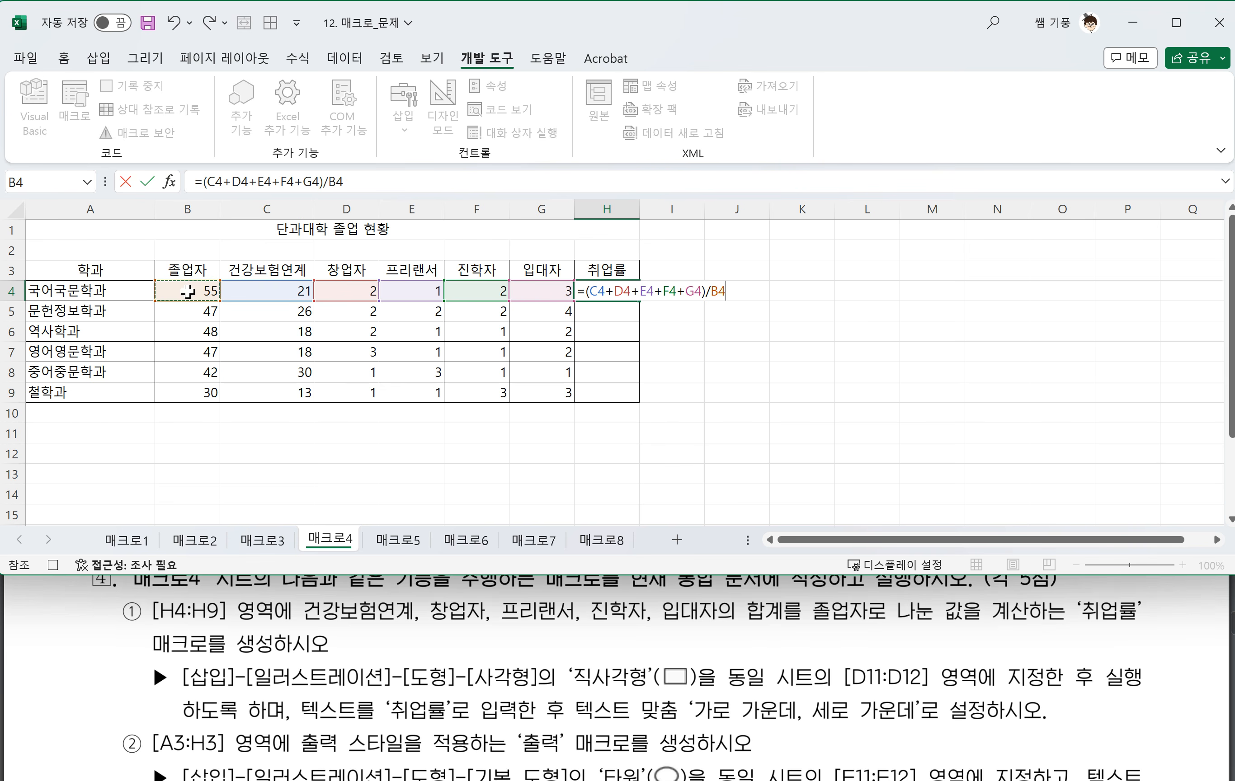
key(Return)
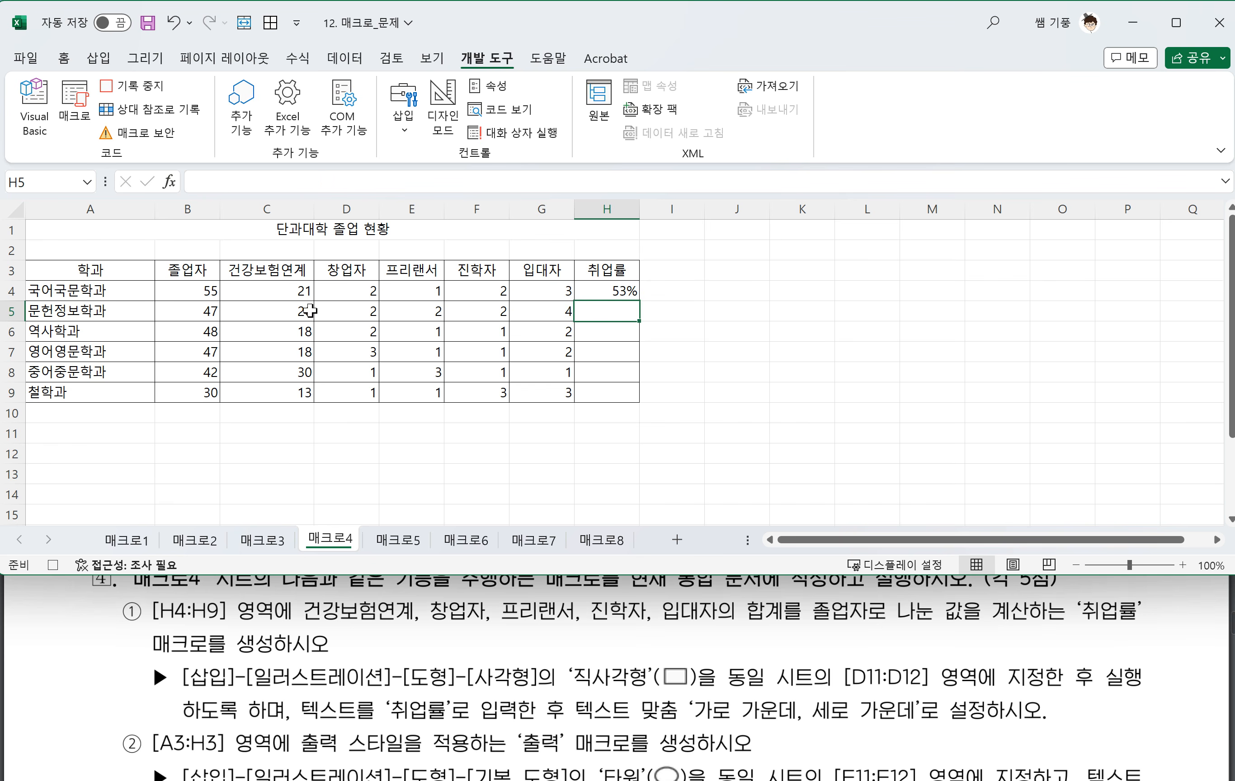
Fill the 취업률 formula from H4 down to H9 and stop recording the macro
click(624, 291)
drag(636, 299, 630, 395)
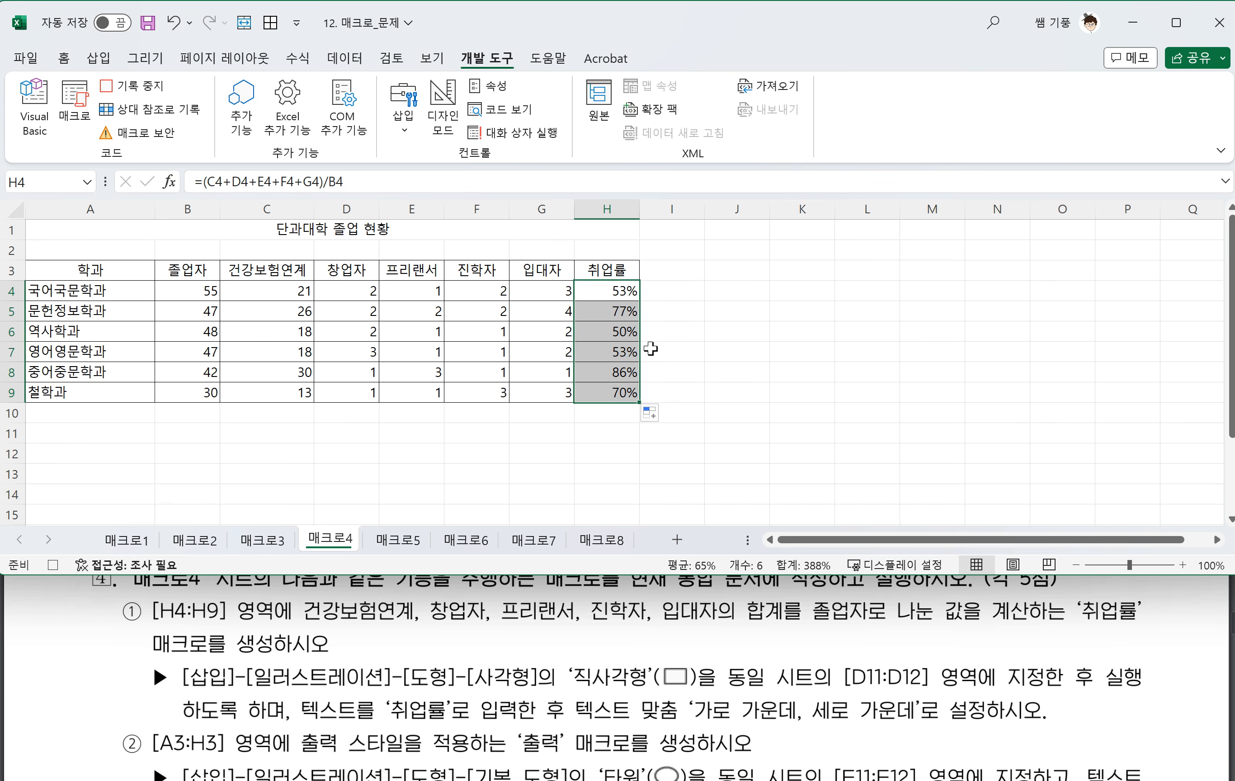
click(156, 87)
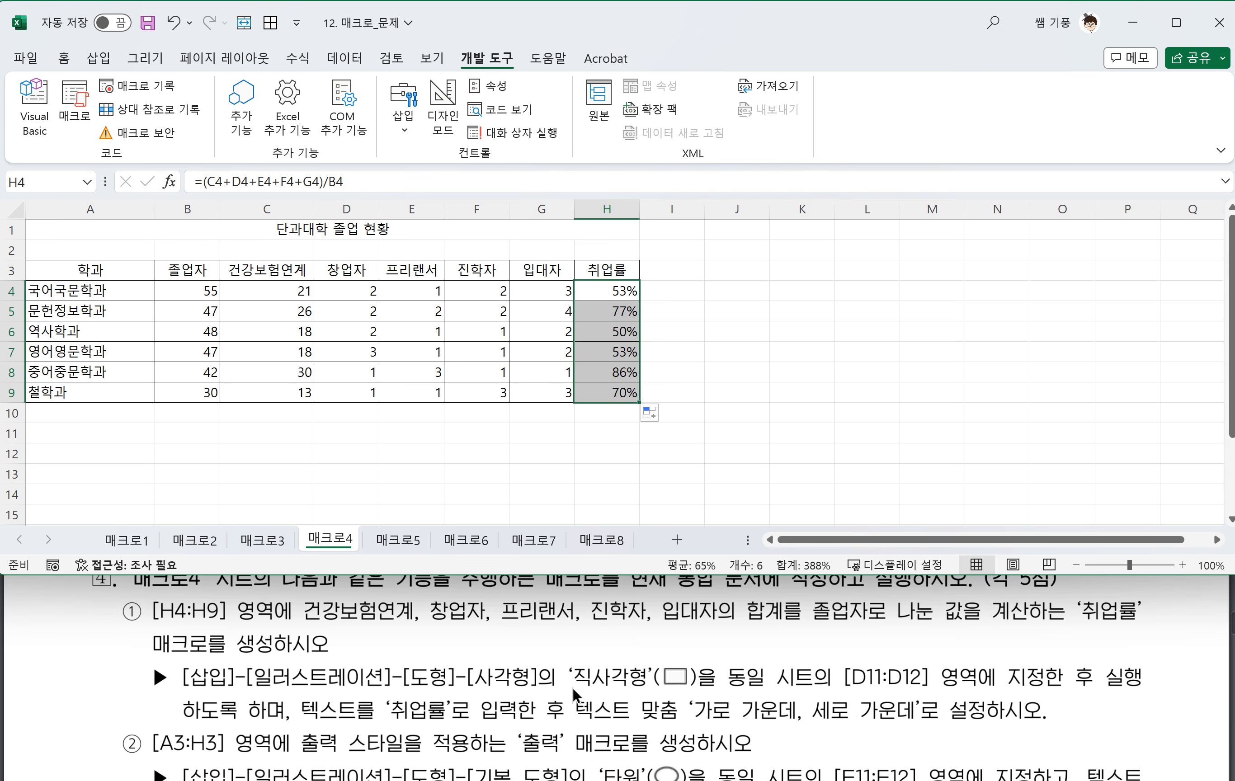
Underline the rectangle, D11:D12, 취업률 text and centring requirements in the exam document, and return to the sheet with an empty cell selected
drag(572, 690, 976, 692)
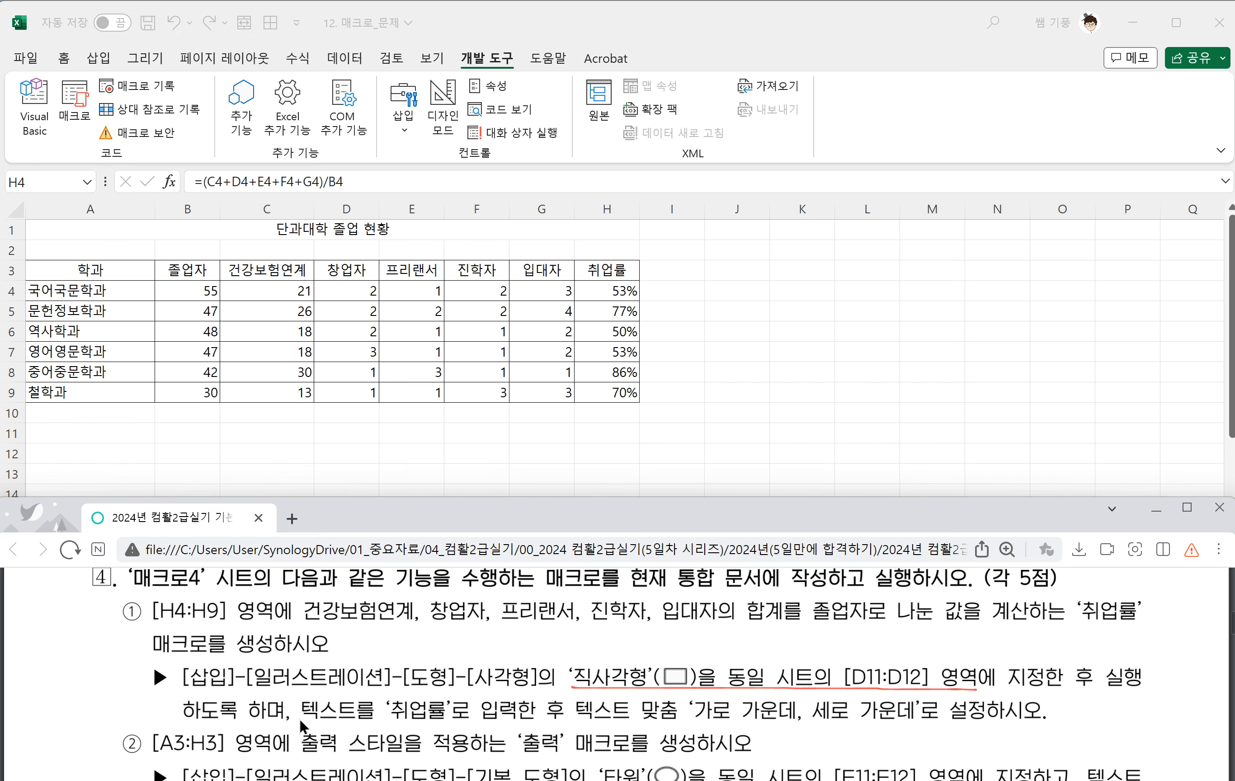
drag(312, 729, 453, 728)
drag(574, 727, 1021, 727)
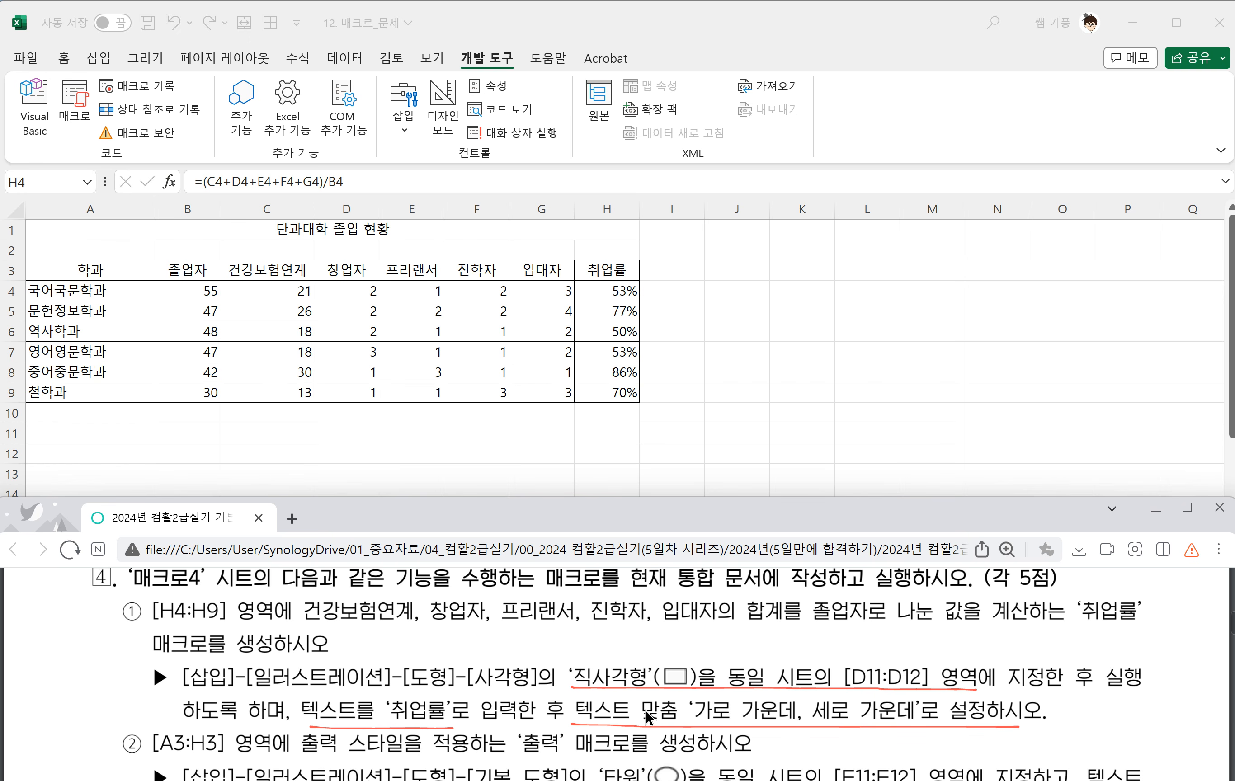
click(741, 327)
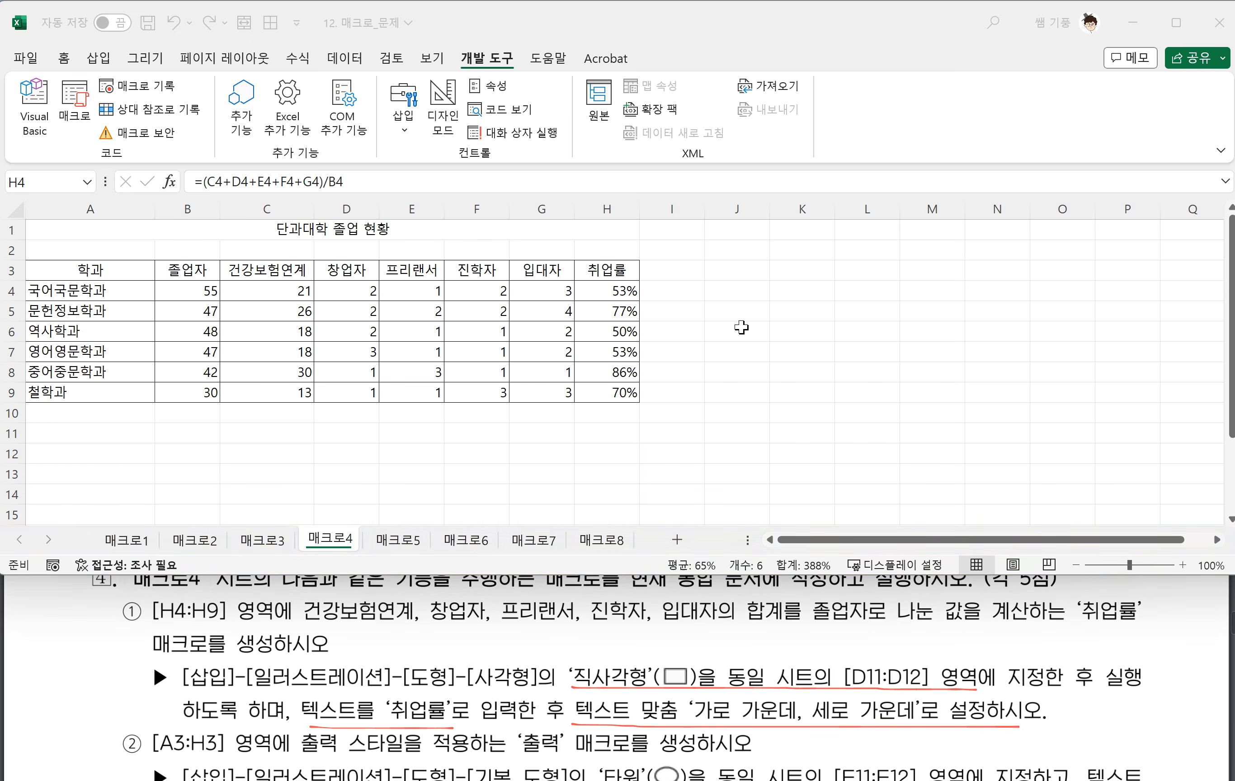
click(741, 326)
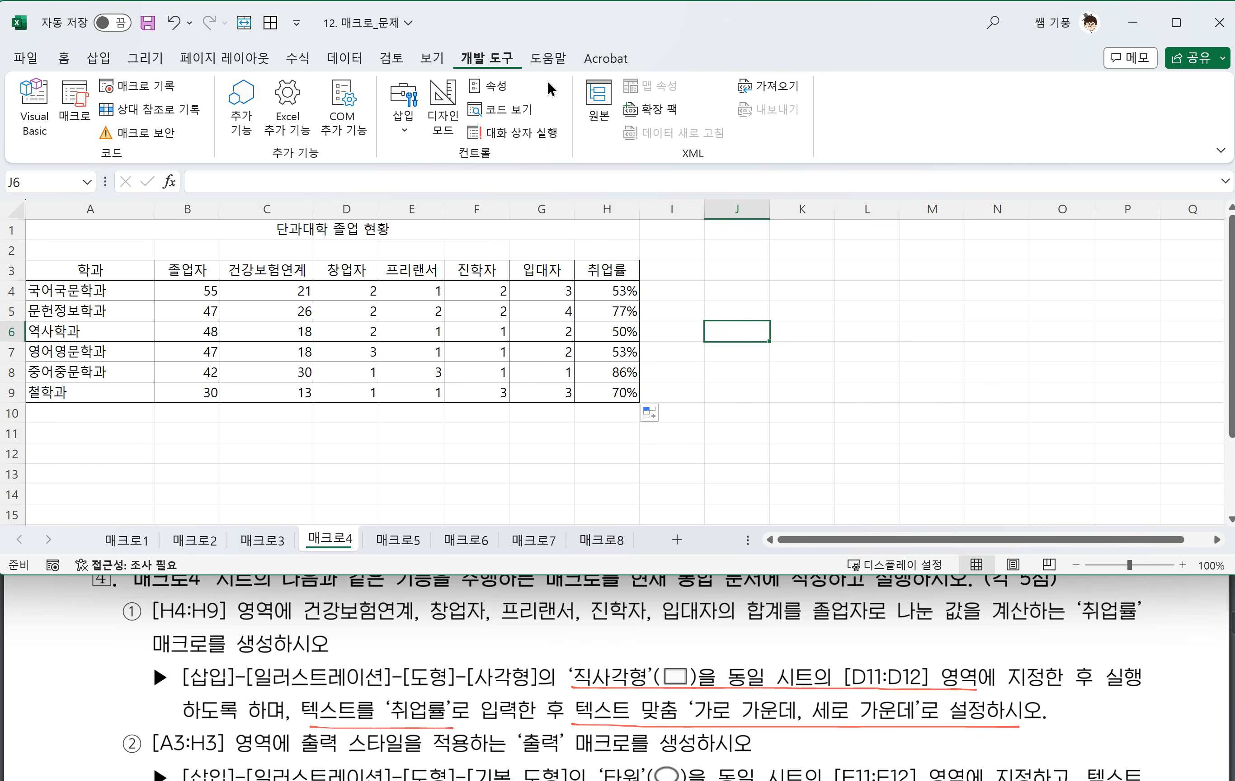
click(795, 326)
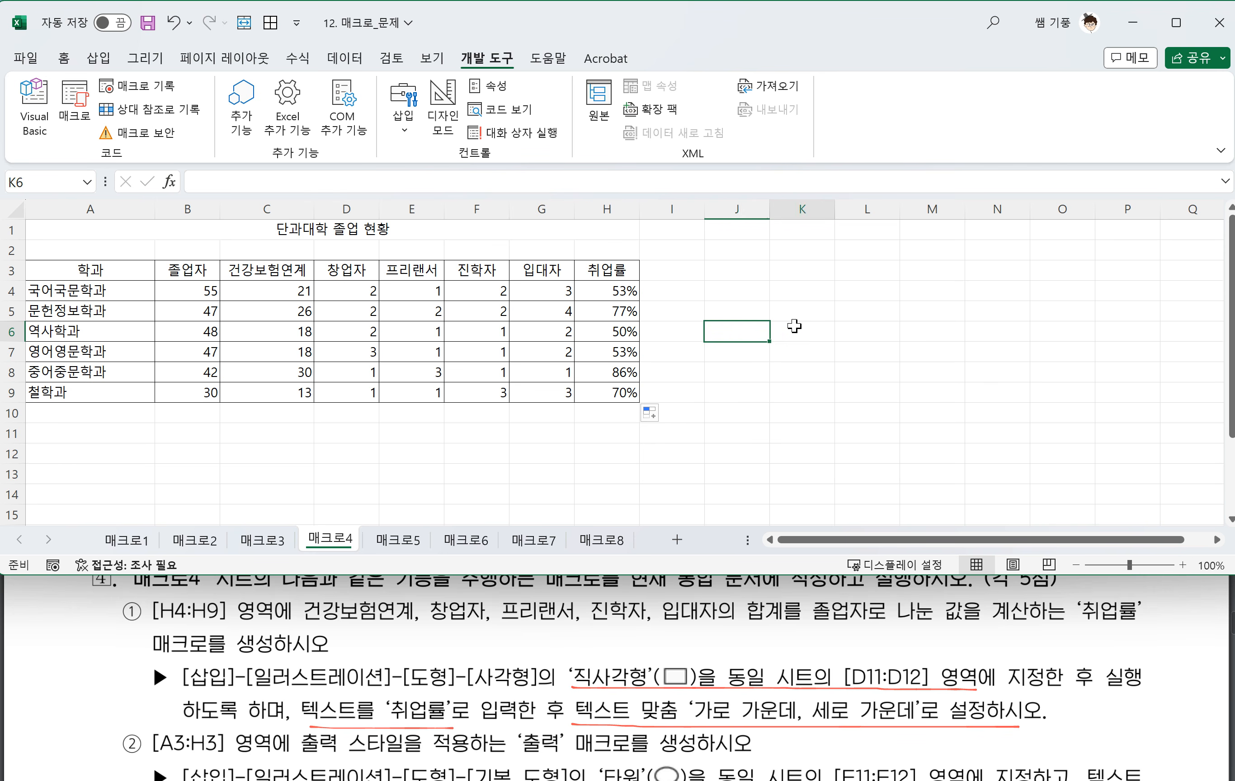
click(752, 295)
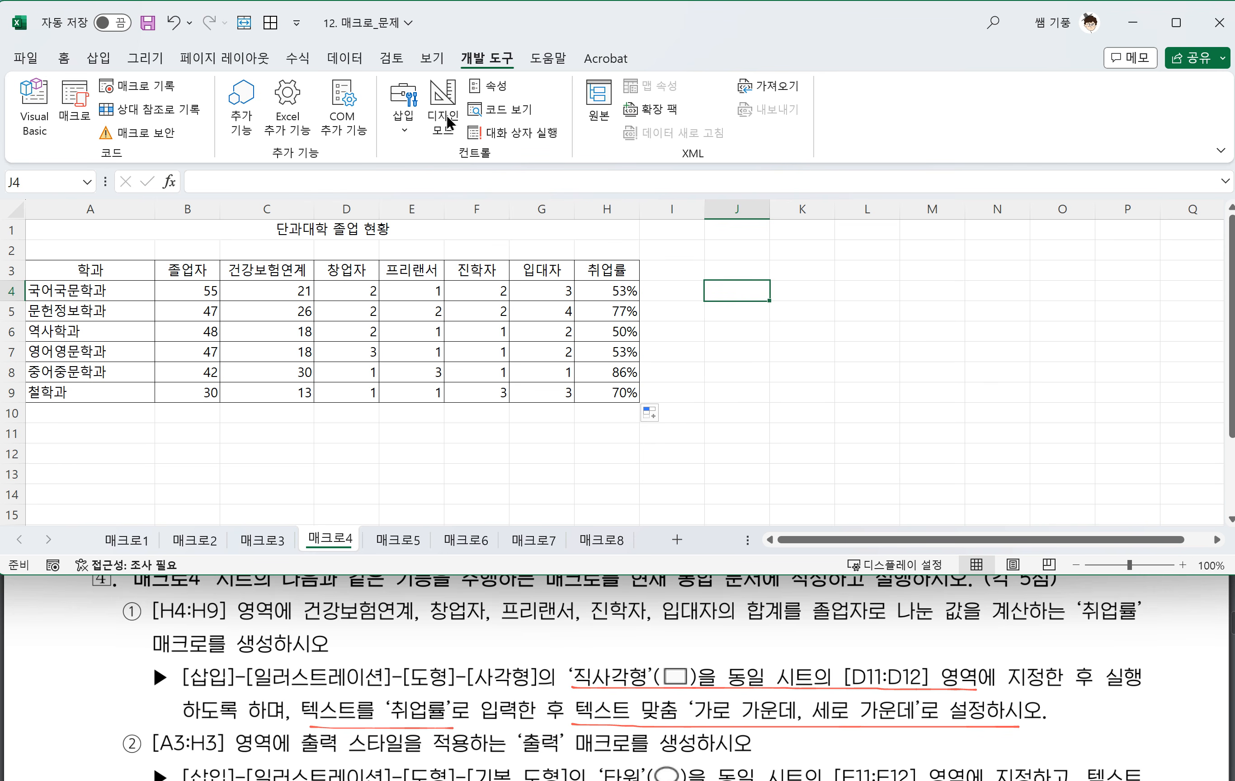
Draw a rectangle shape aligned exactly to cells D11:D12, about 1.19 cm high and 1.91 cm wide
click(98, 58)
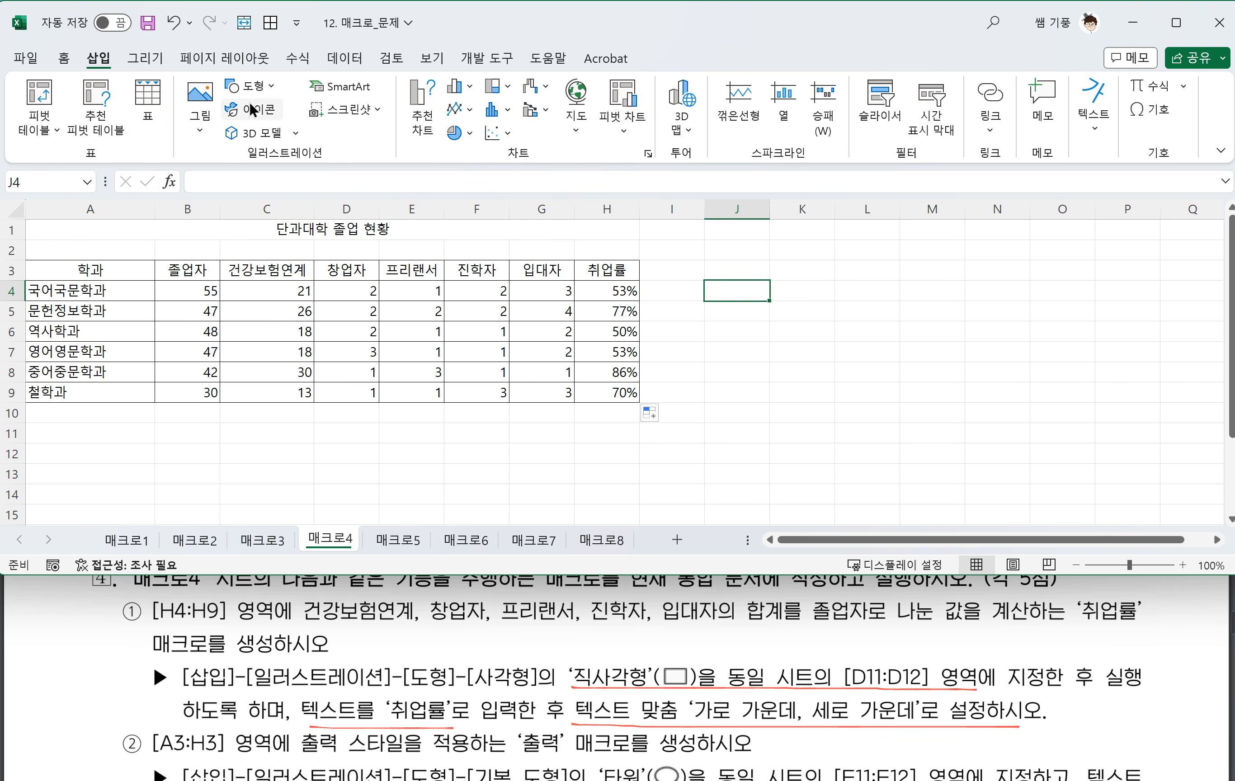
click(249, 86)
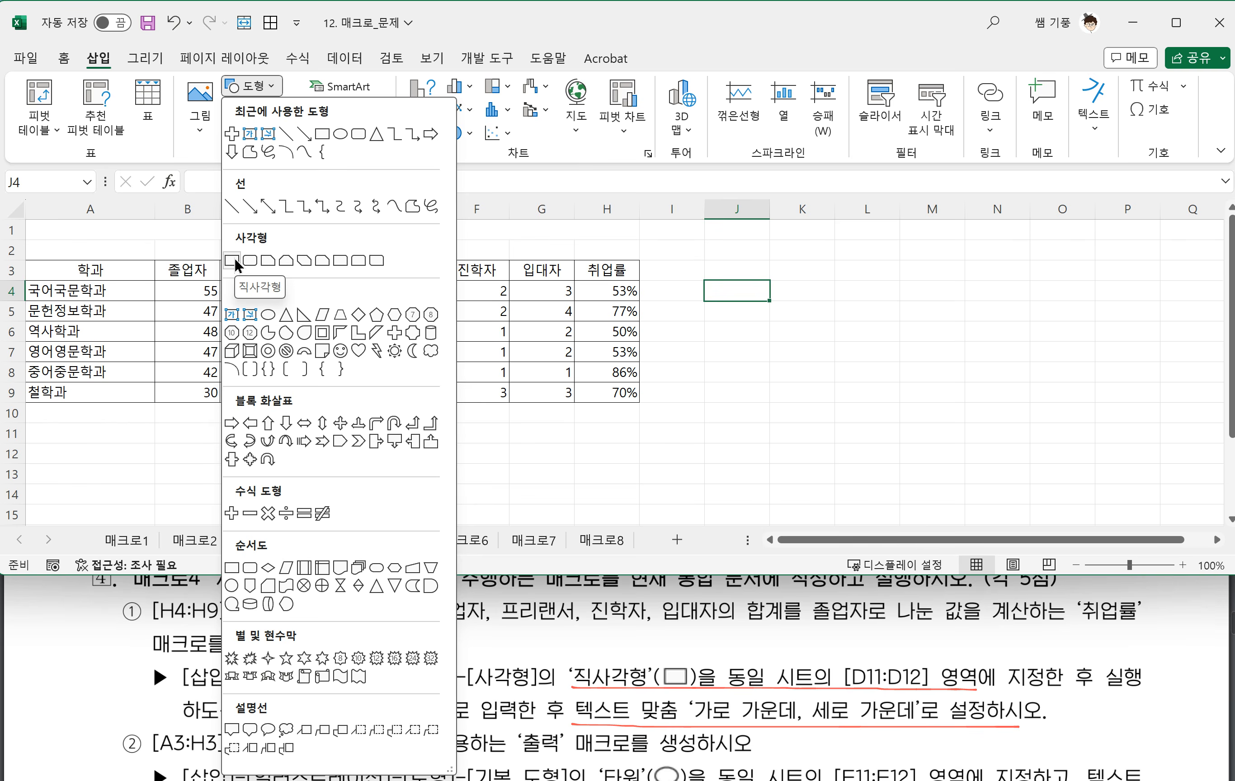
click(235, 258)
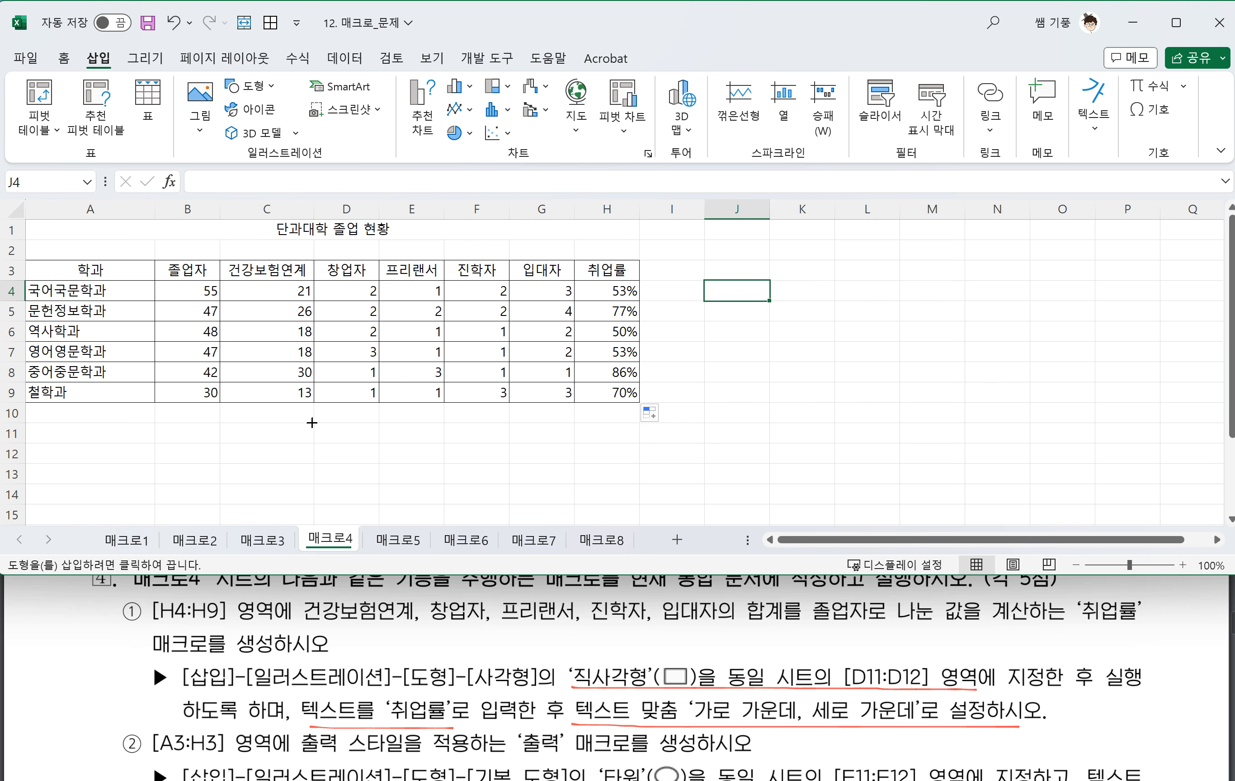
drag(320, 429, 384, 465)
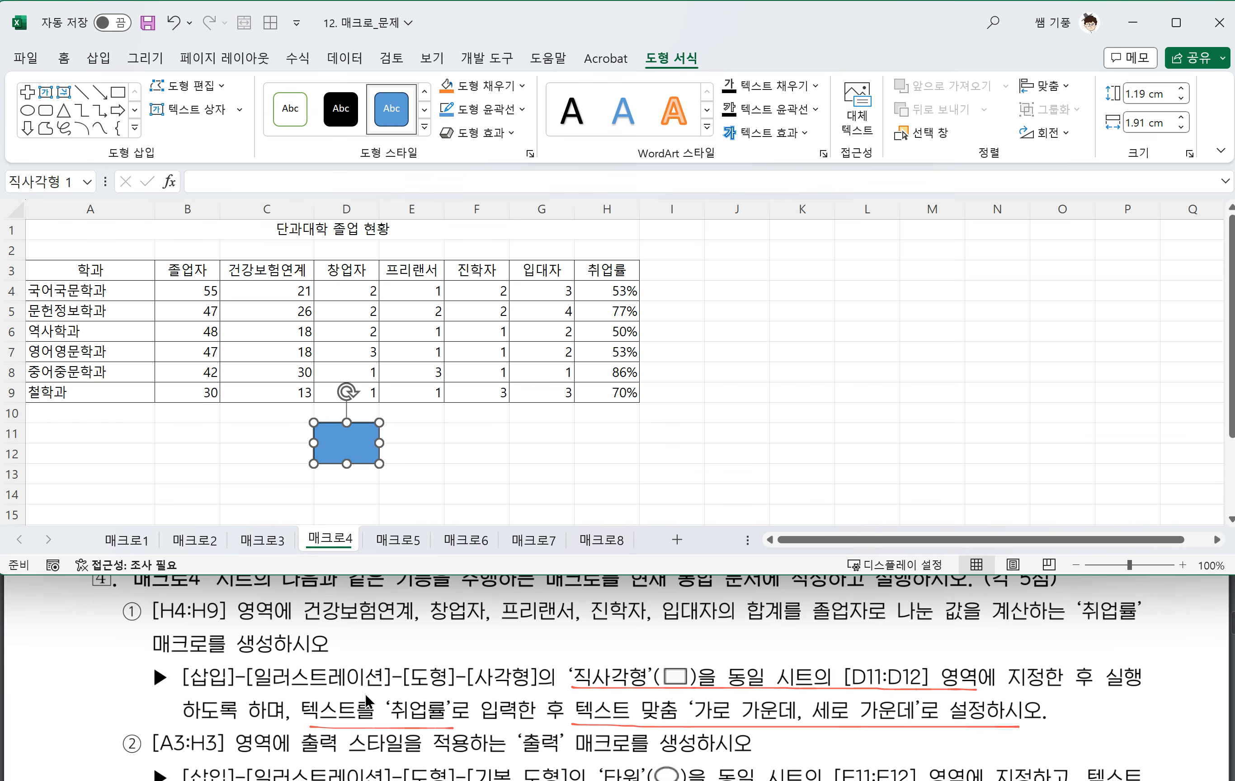
Label the rectangle 취업률 and centre its text horizontally and vertically
text(취업률)
click(433, 472)
click(373, 464)
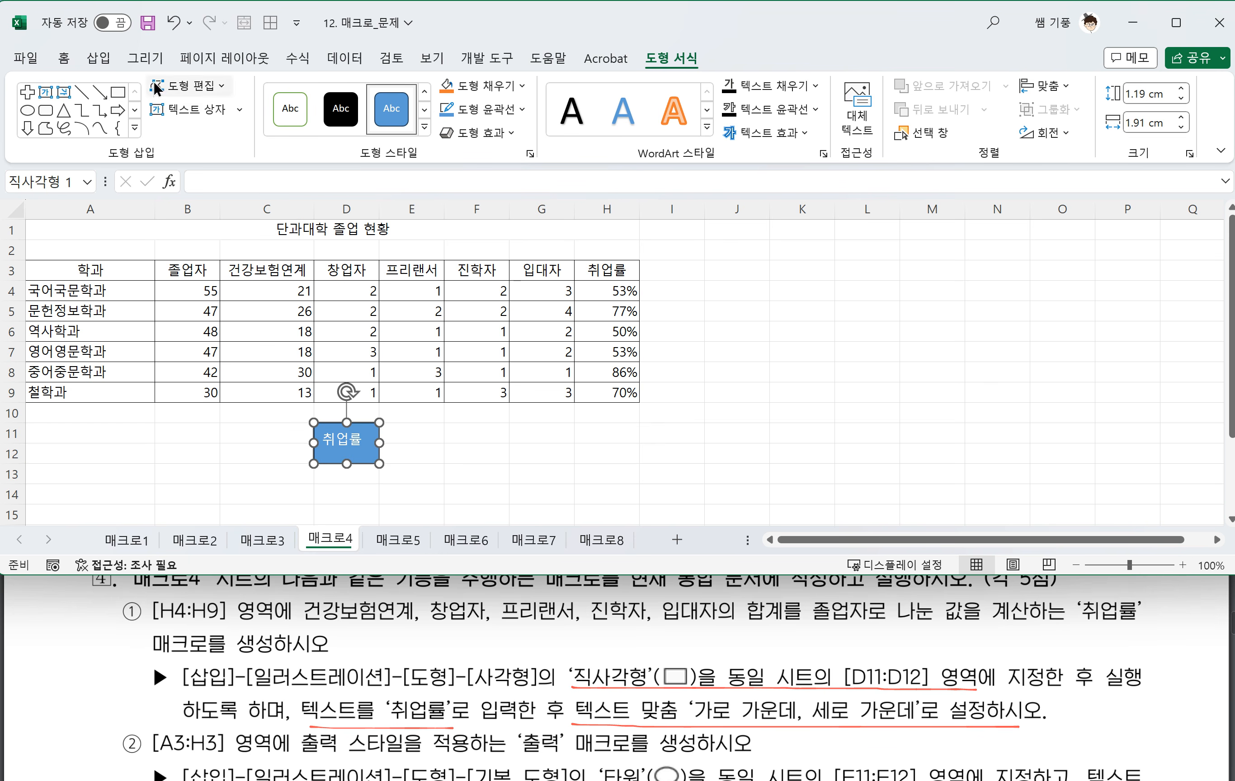
click(64, 59)
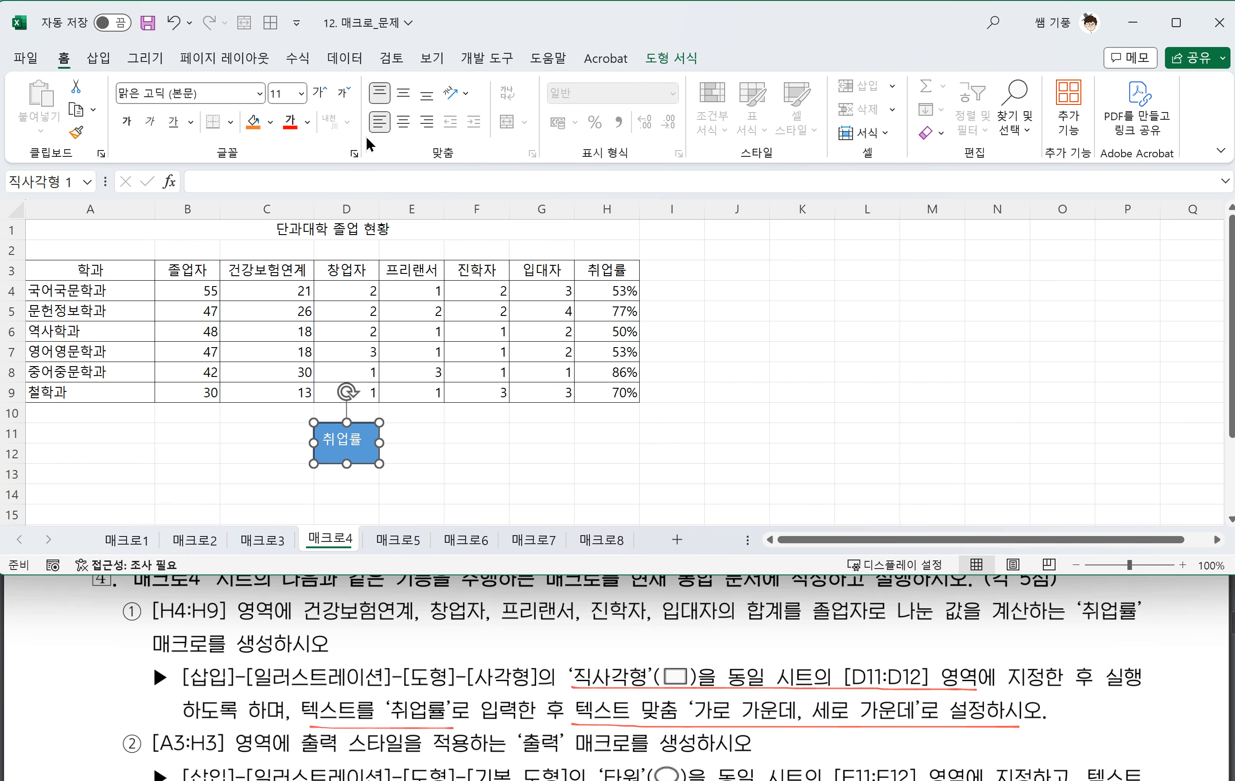
click(403, 122)
click(403, 98)
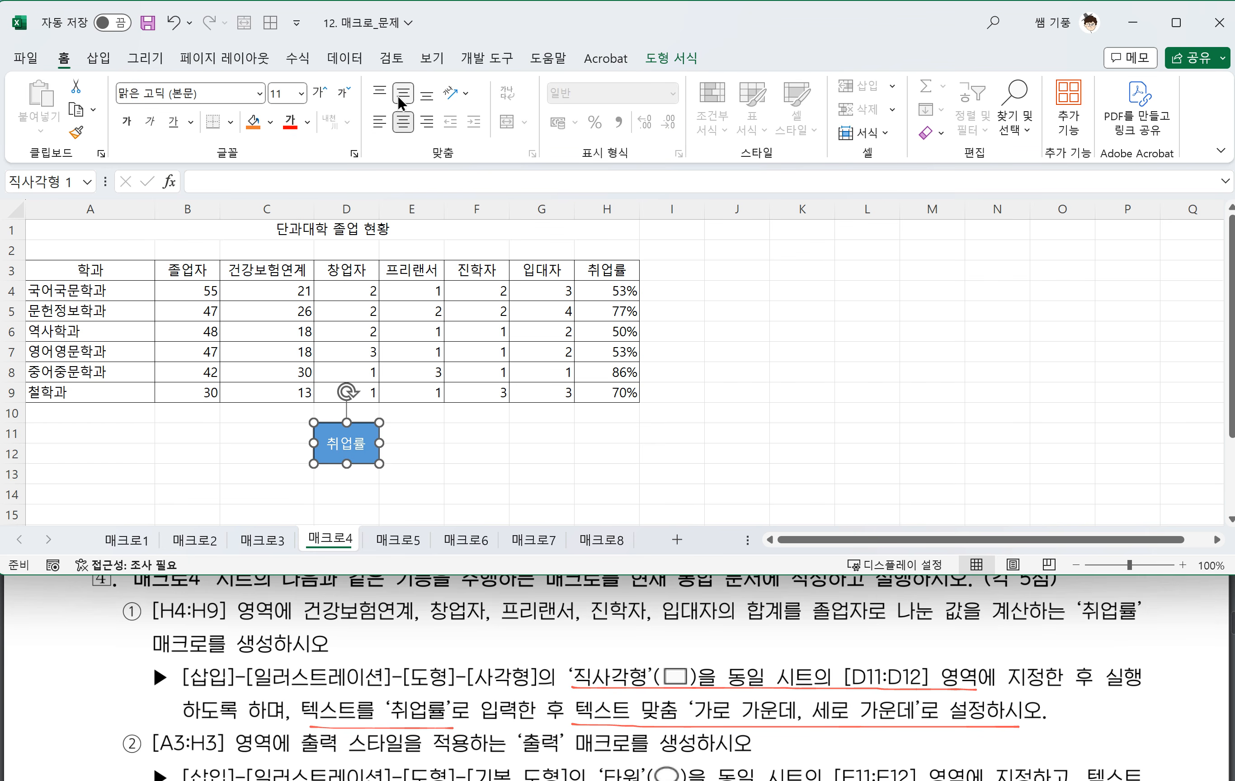
Assign the 취업률 macro to the rectangle over D11:D12
right_click(374, 463)
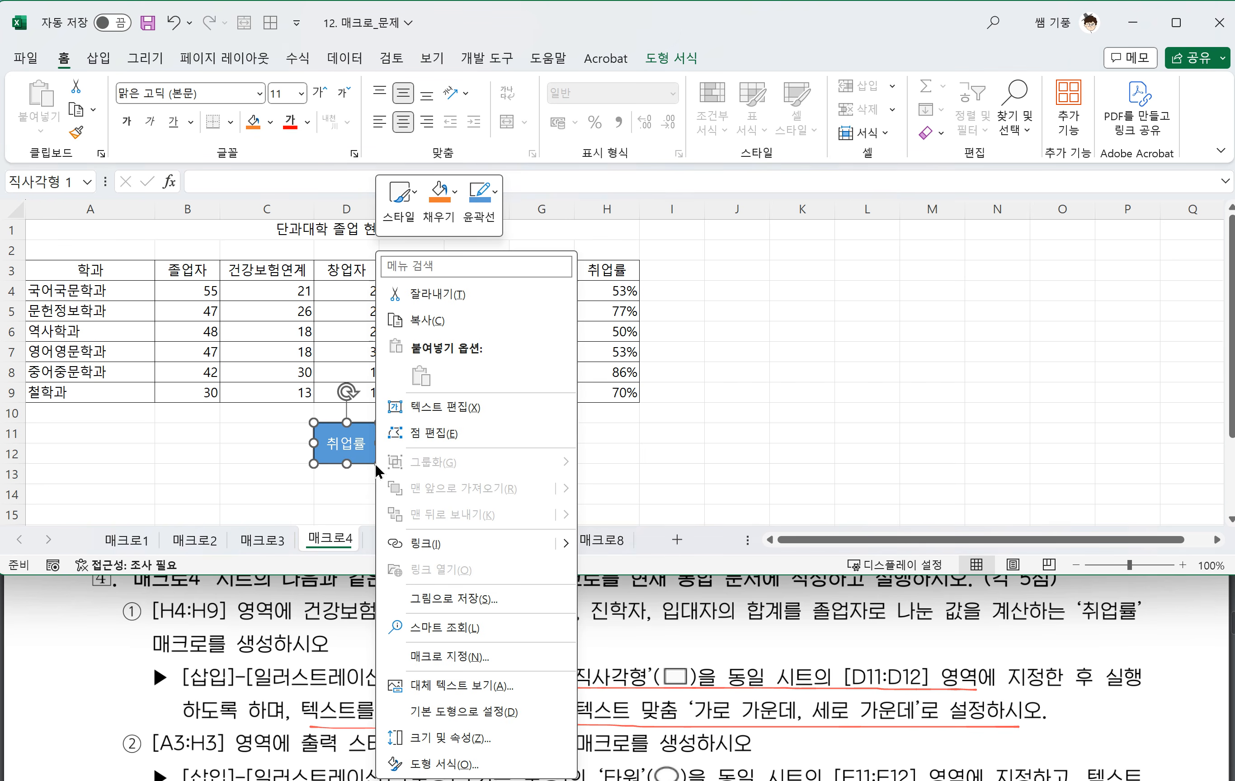
click(463, 655)
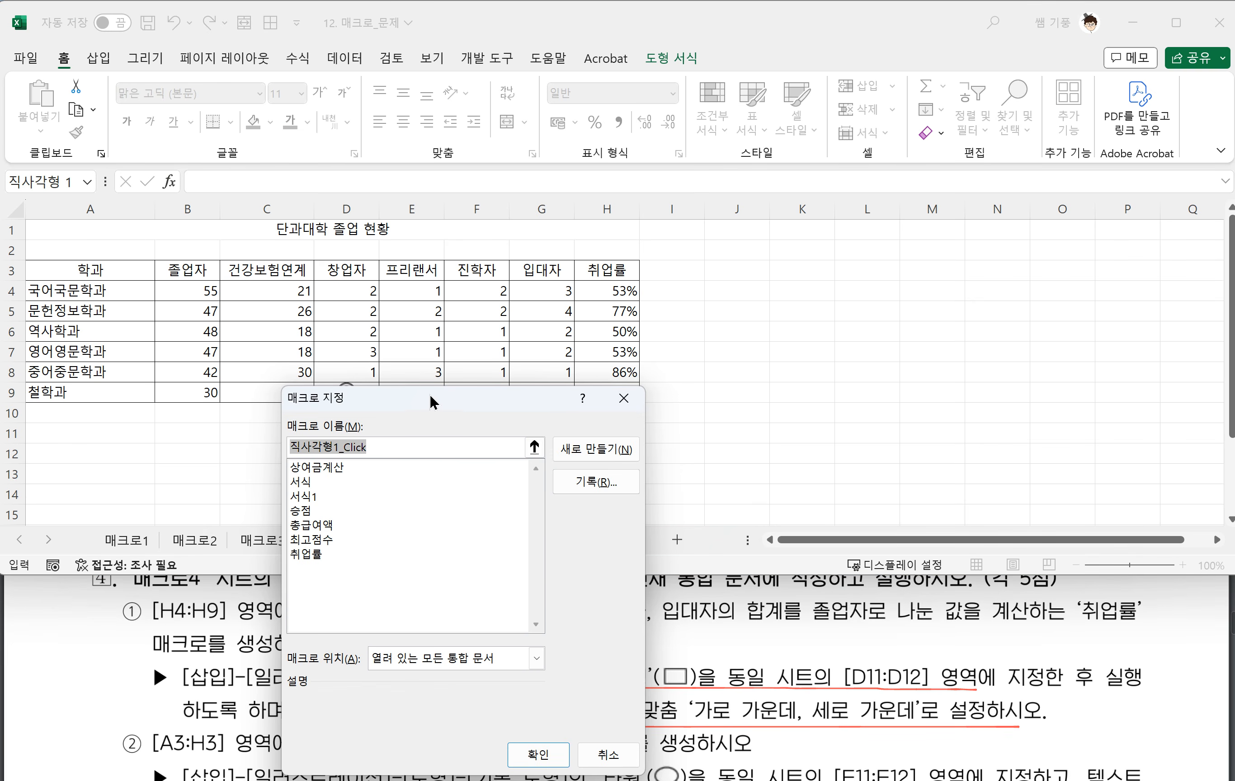
drag(715, 473, 937, 292)
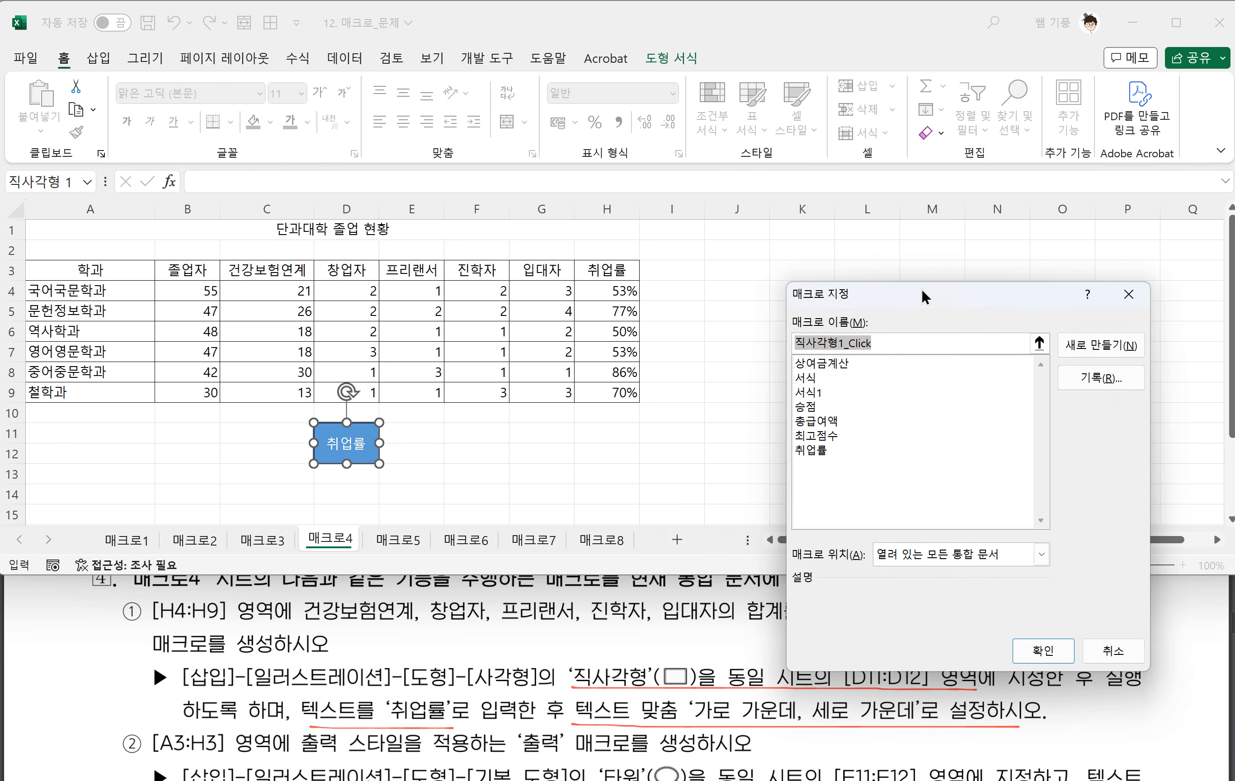
click(822, 451)
click(1041, 654)
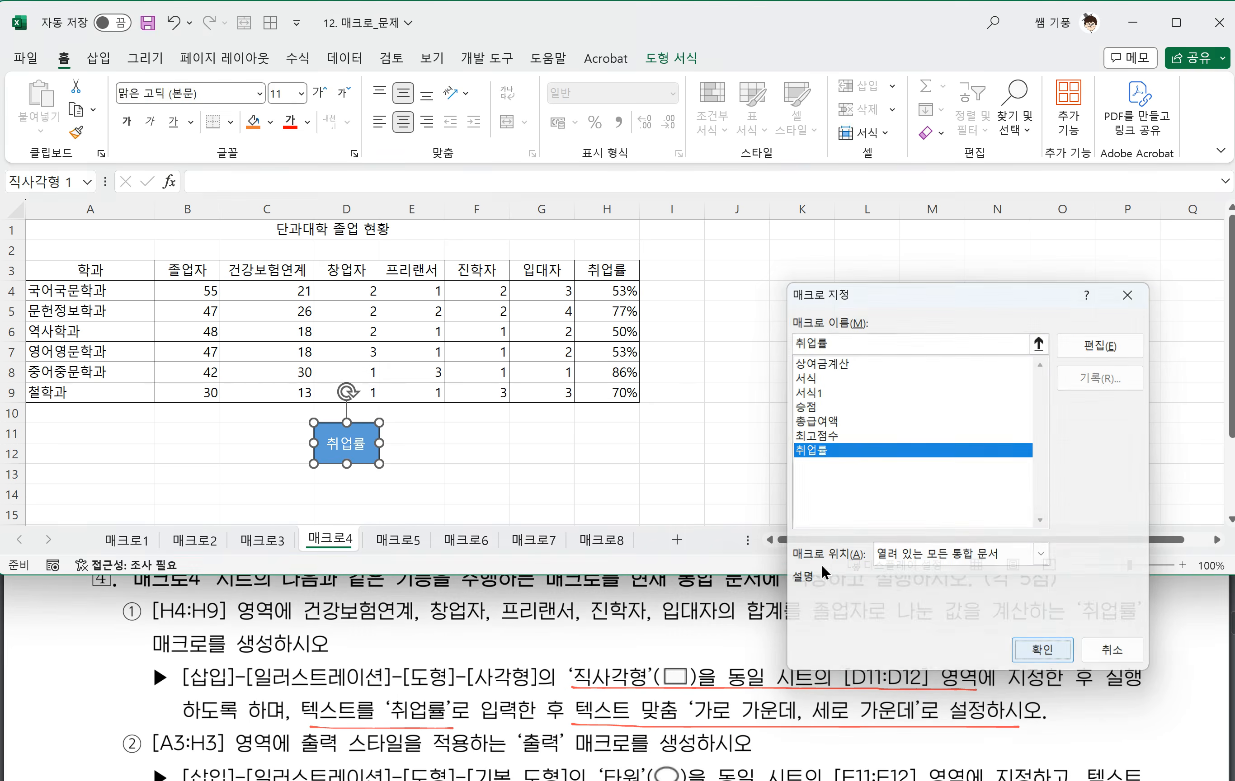
Test the 취업률 macro by clearing H4:H9 and running it from the rectangle
click(529, 464)
drag(622, 293, 615, 388)
key(Delete)
click(549, 435)
click(356, 458)
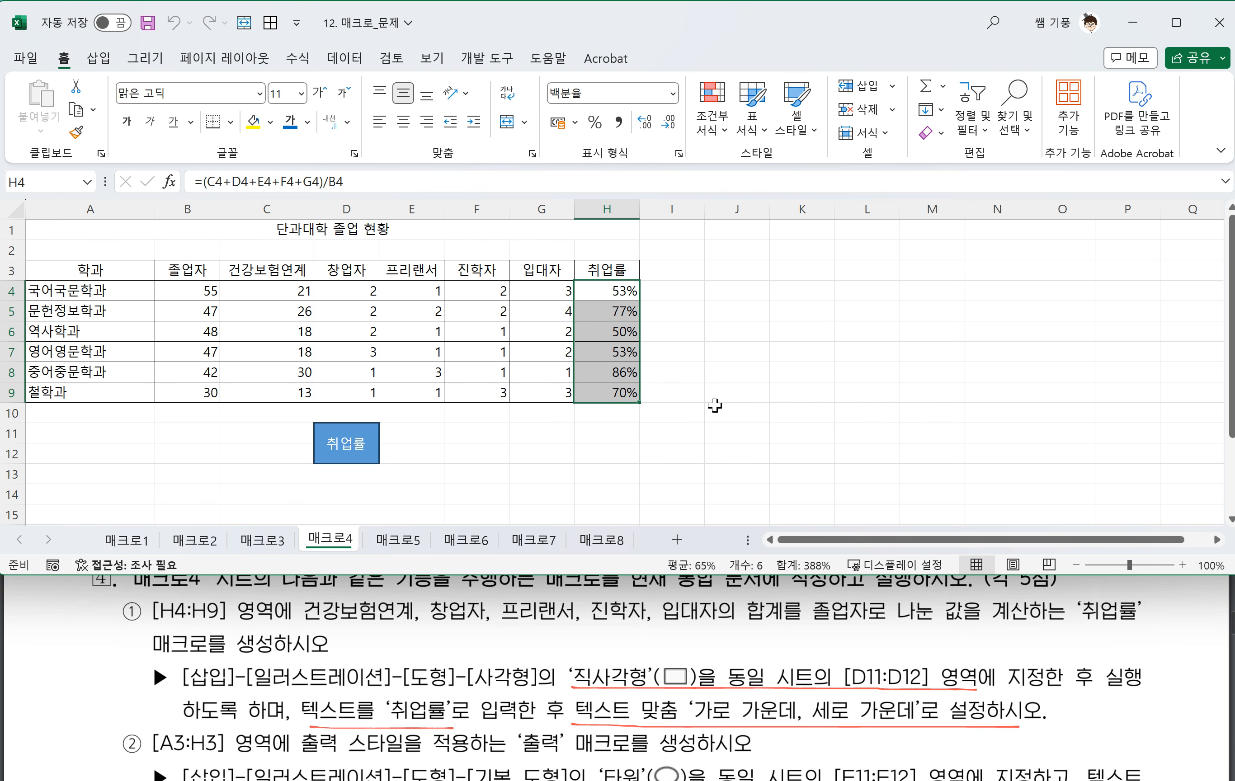
Bring the second part of task 4 into view, select the empty cell G12, and start recording a macro named 출력 stored in the current workbook
scroll(407, 659, down, 3)
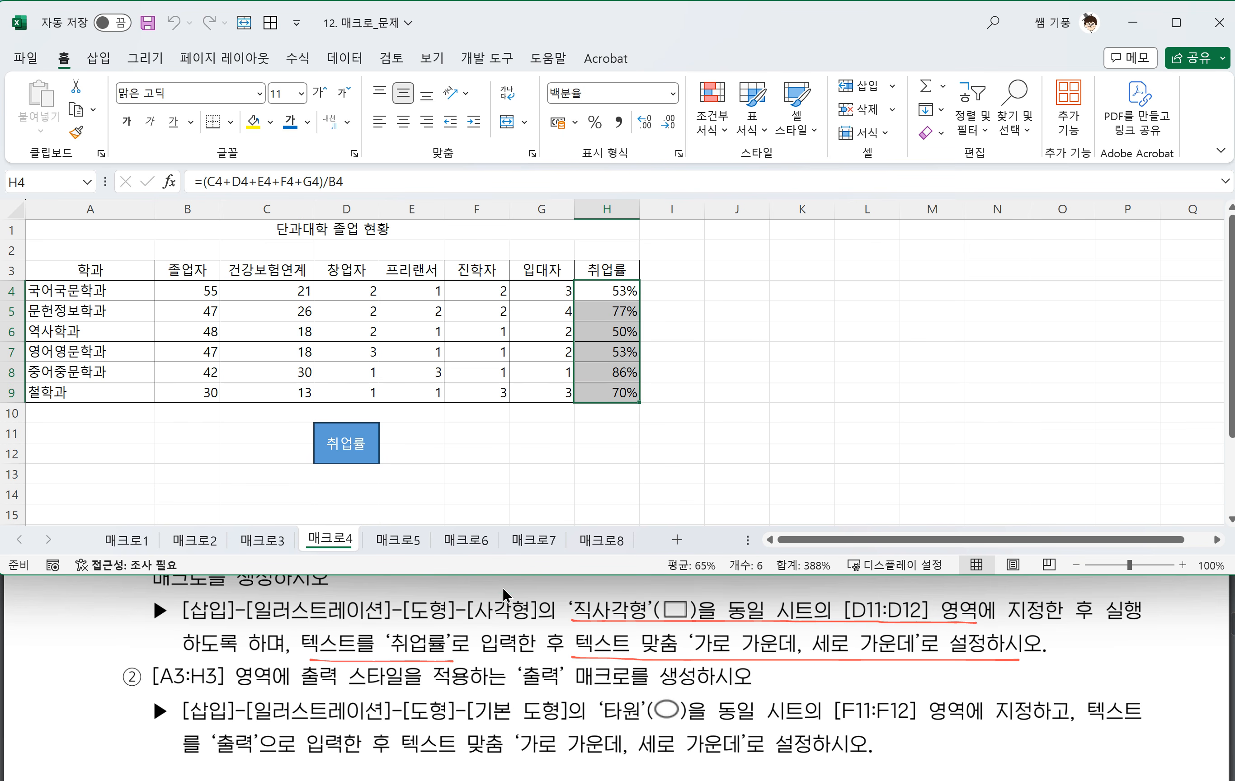
click(555, 455)
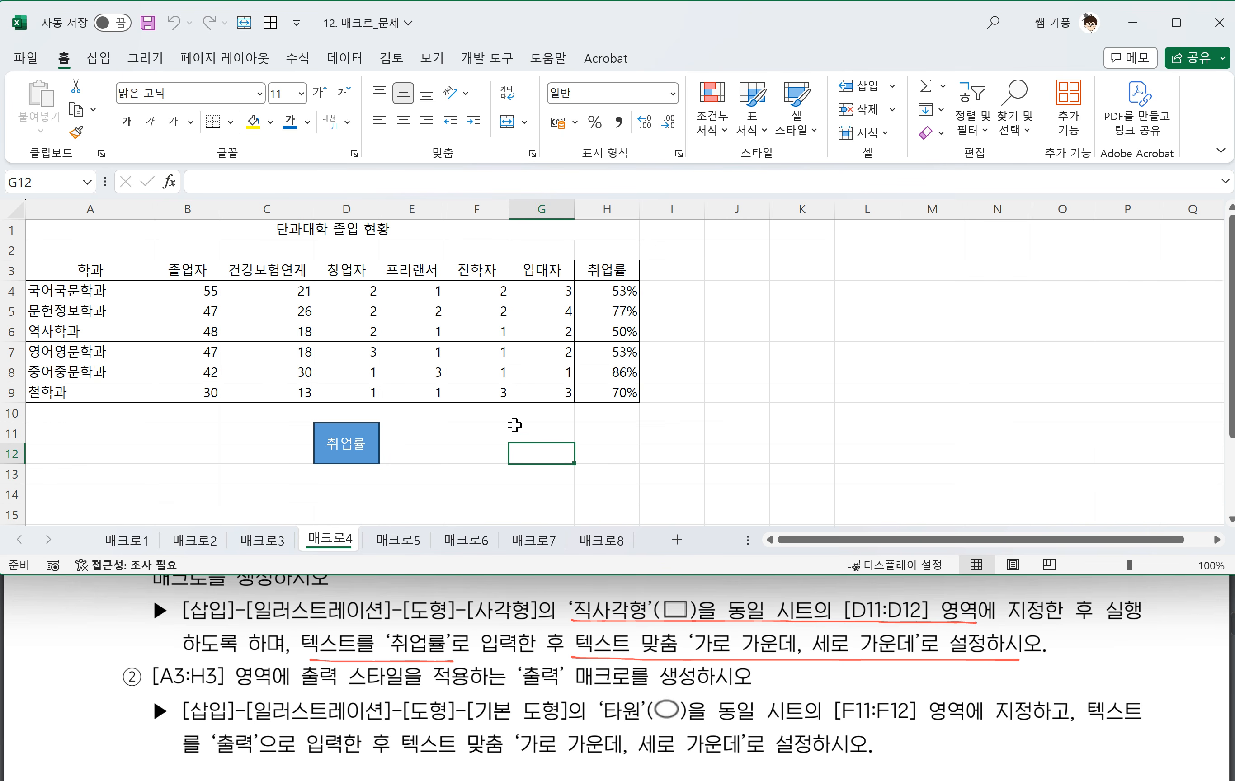
click(487, 58)
click(137, 85)
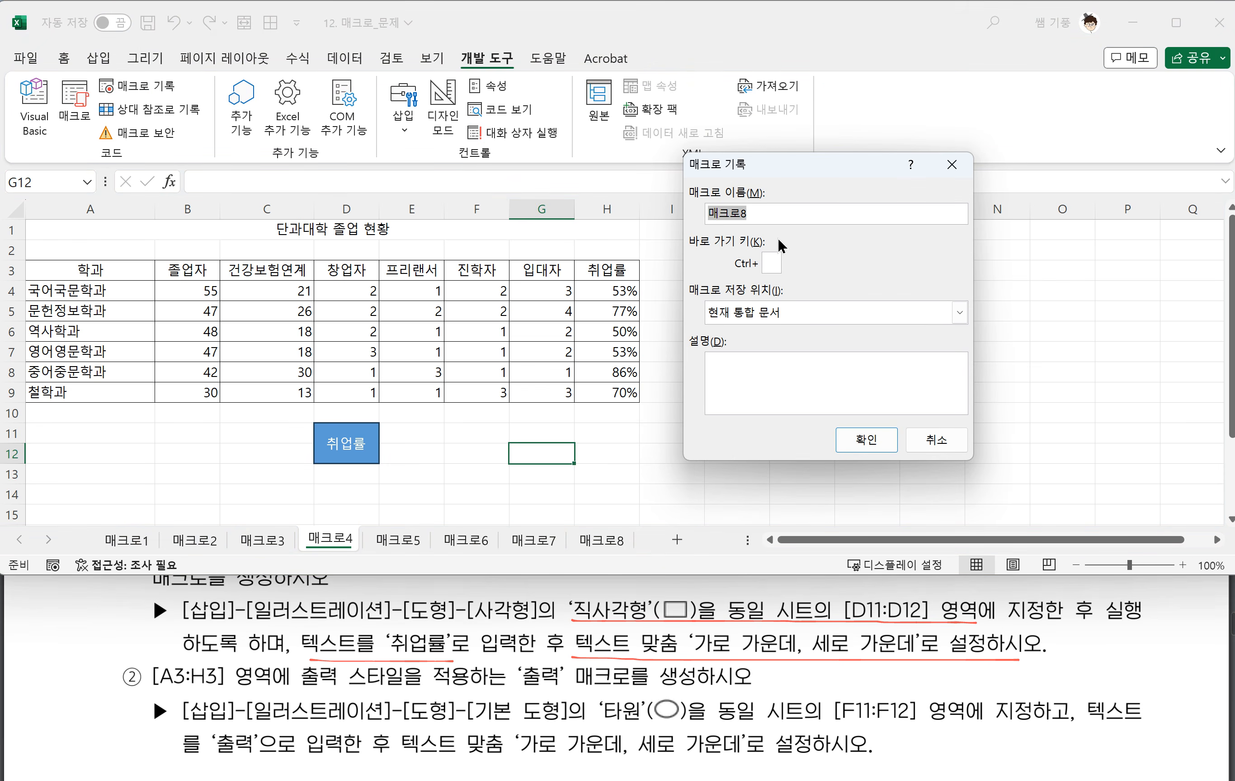
text(출력)
click(869, 444)
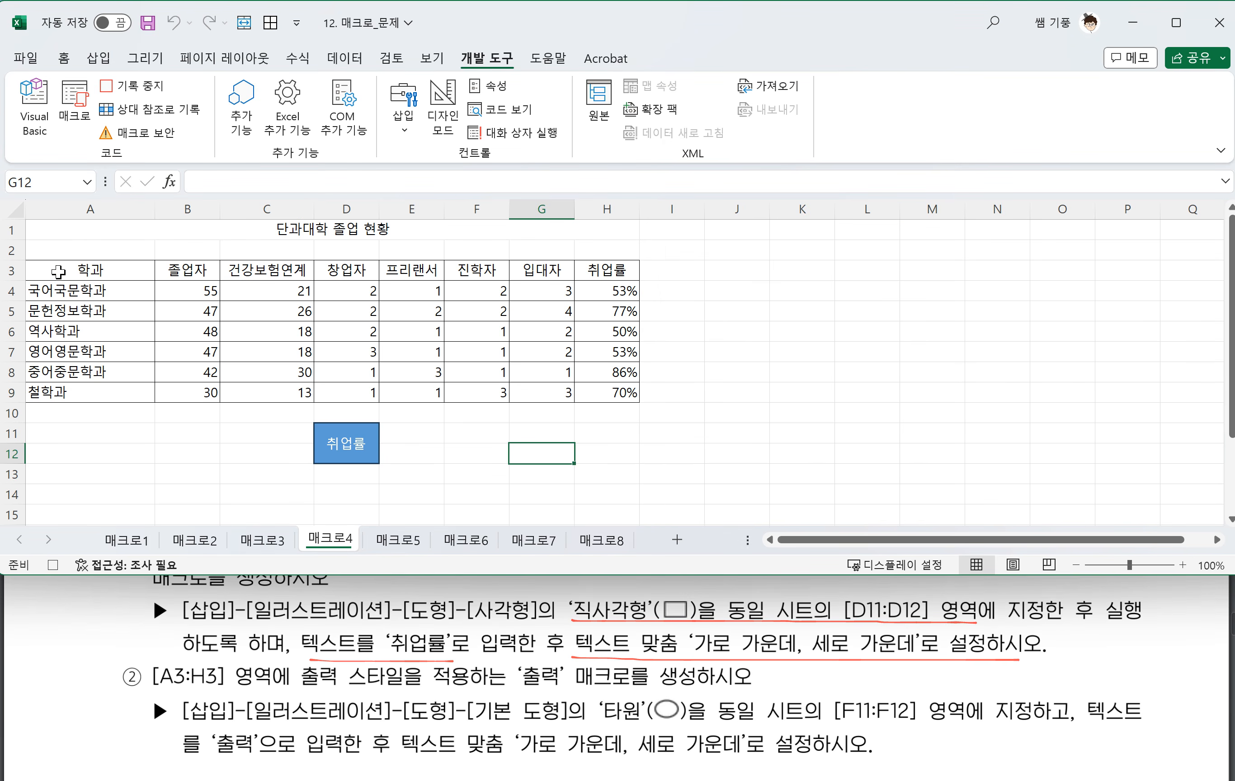
Apply the 출력 cell style to A3:H3, stop recording the macro, and deselect the range
drag(55, 270, 590, 279)
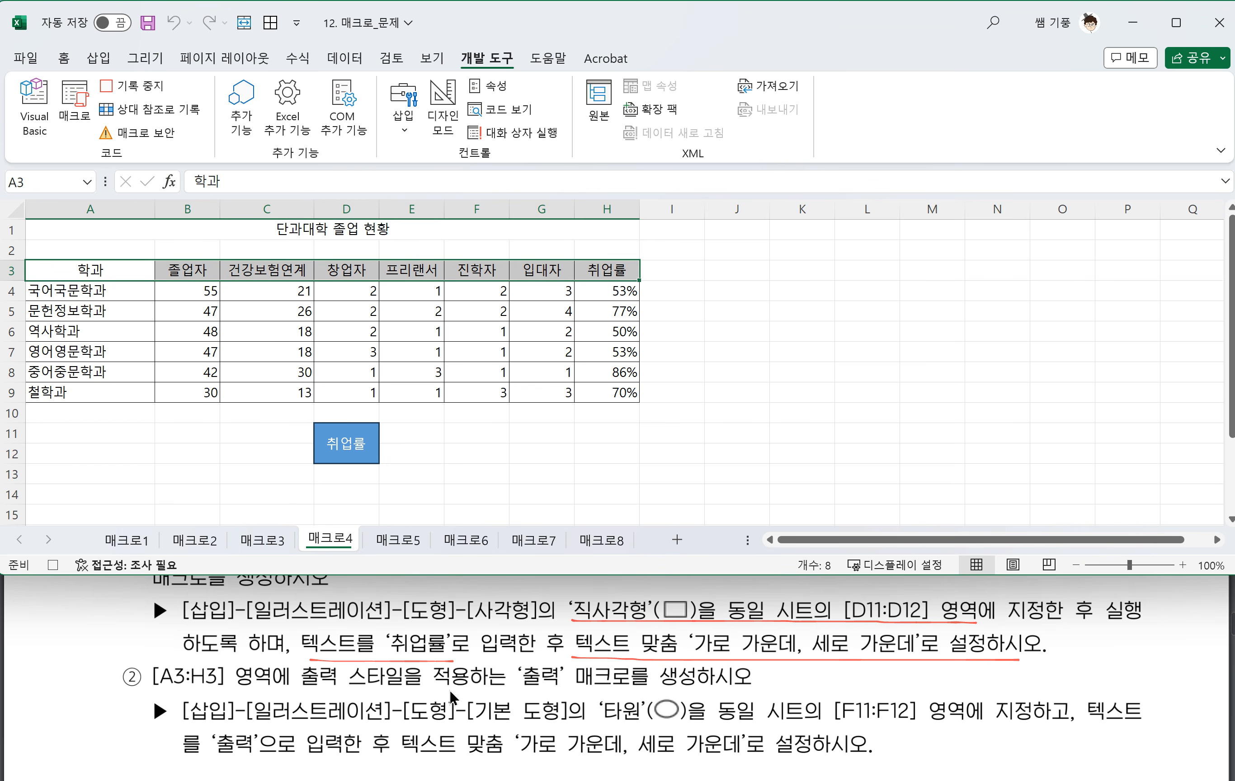
click(63, 58)
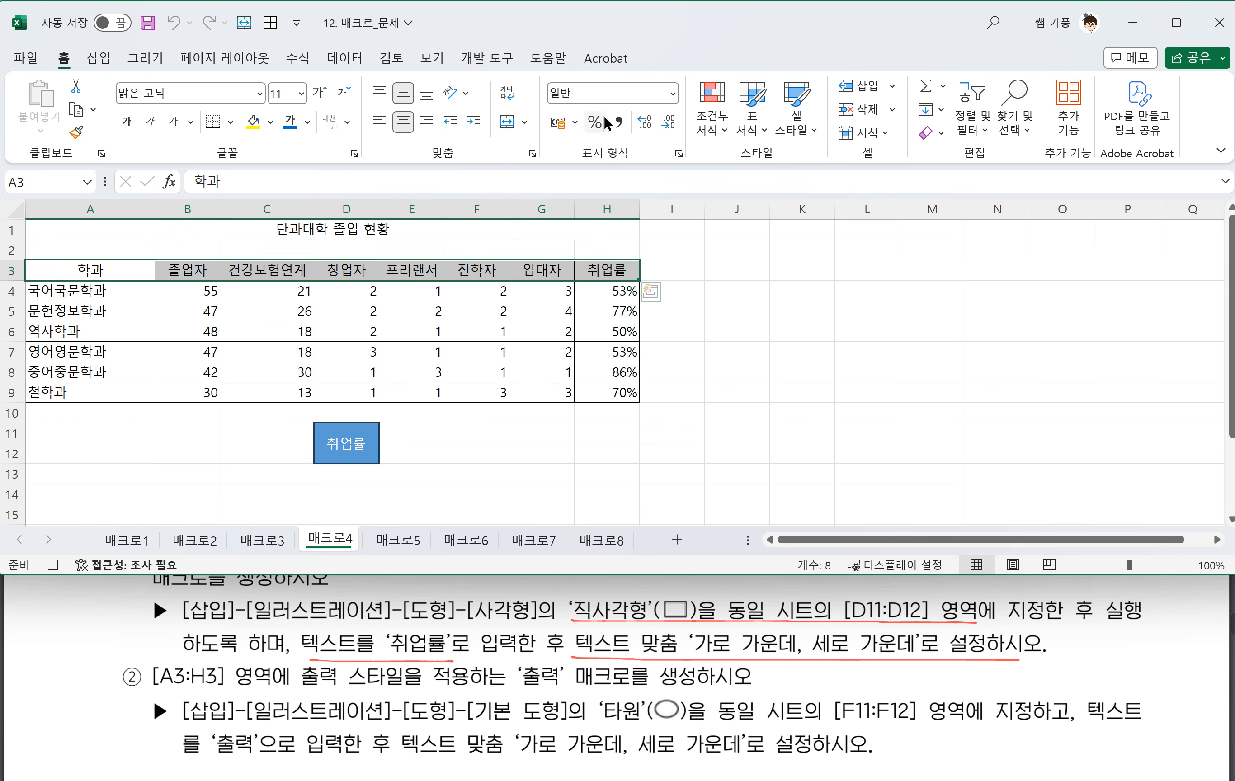
click(812, 136)
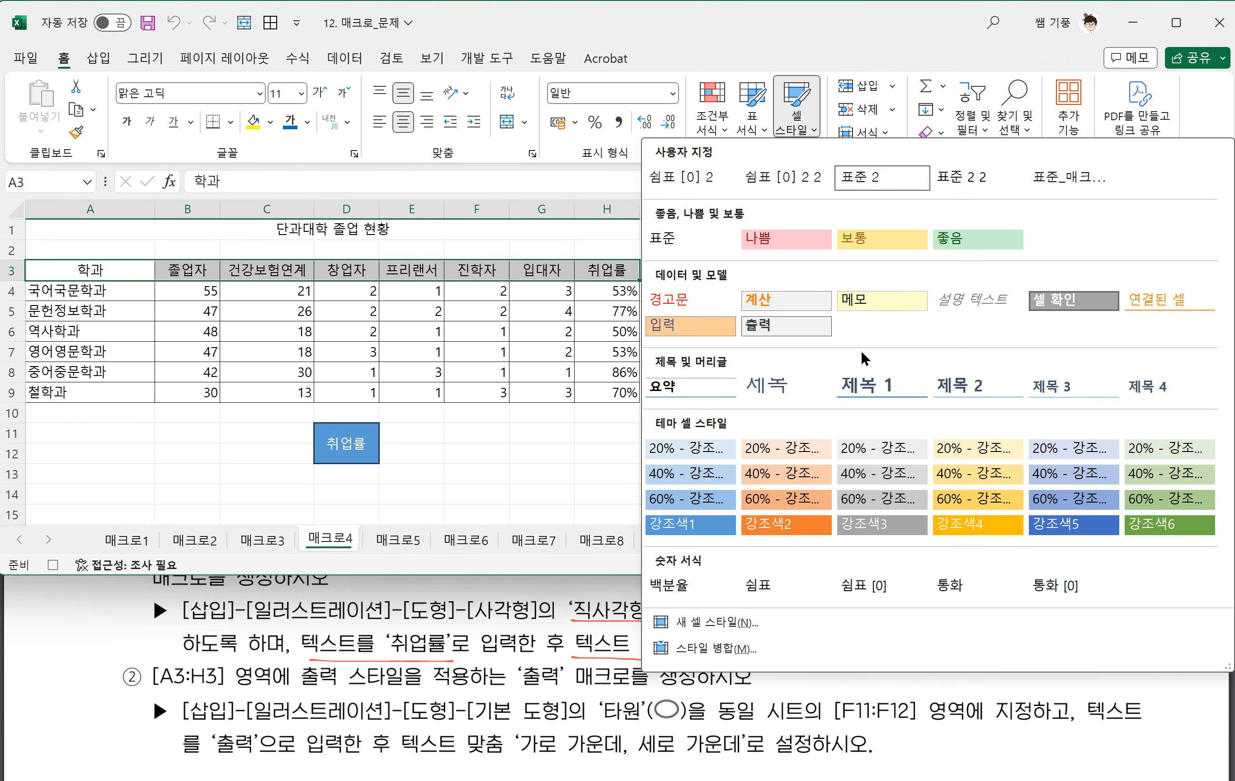
click(778, 330)
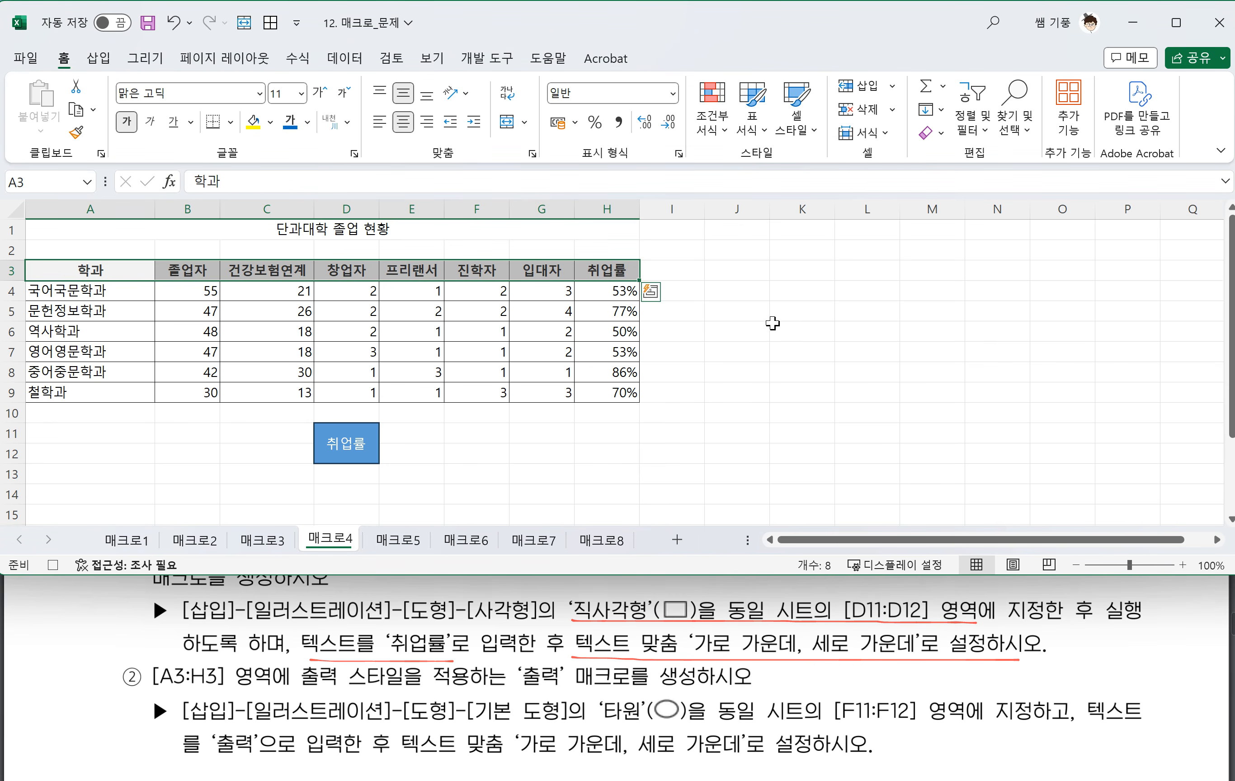
click(488, 58)
click(130, 86)
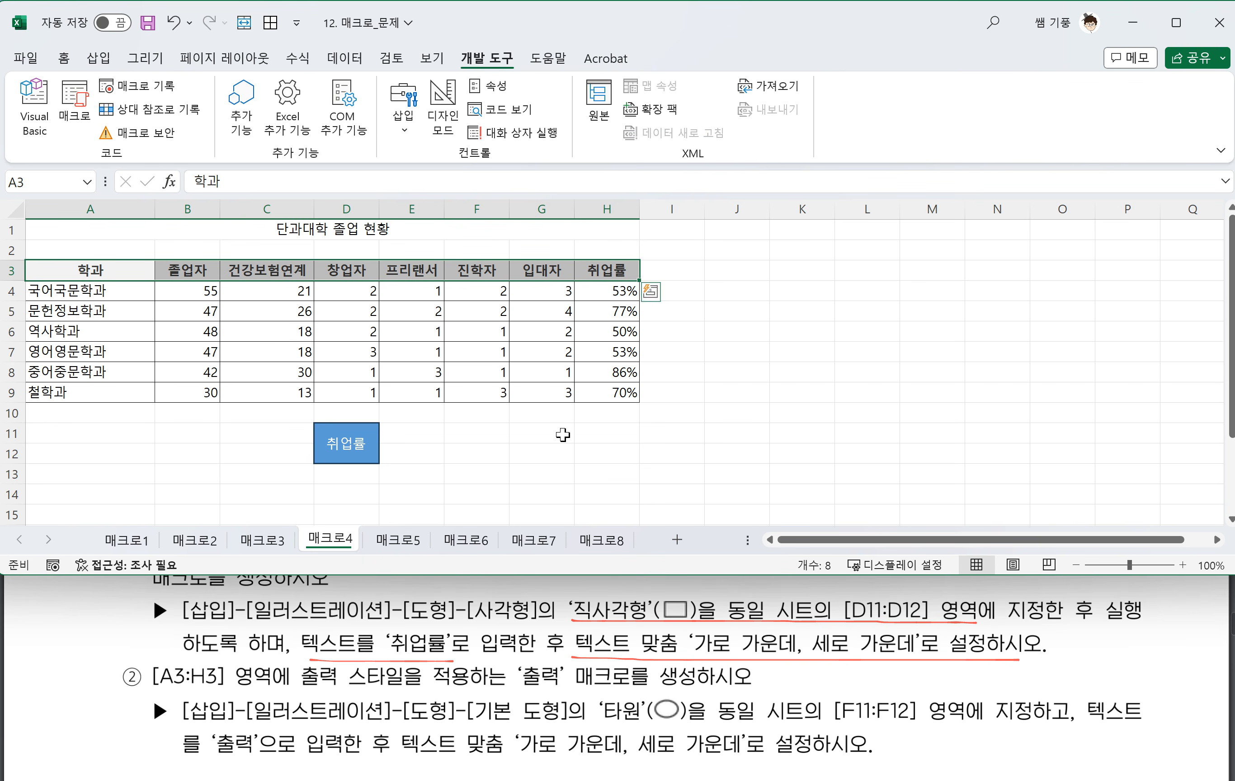
click(553, 473)
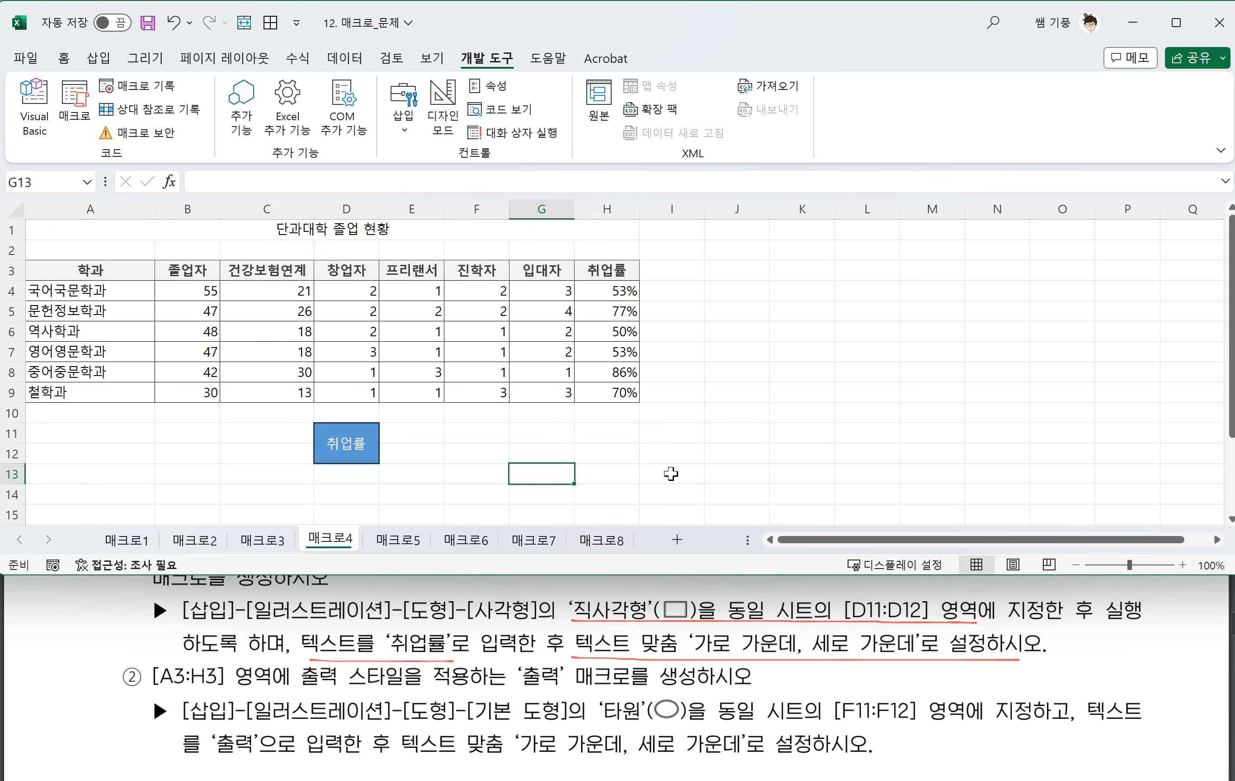
Underline the ellipse, F11:F12, 출력 text and centring requirements in the second part of the task document
scroll(653, 466, down, 1)
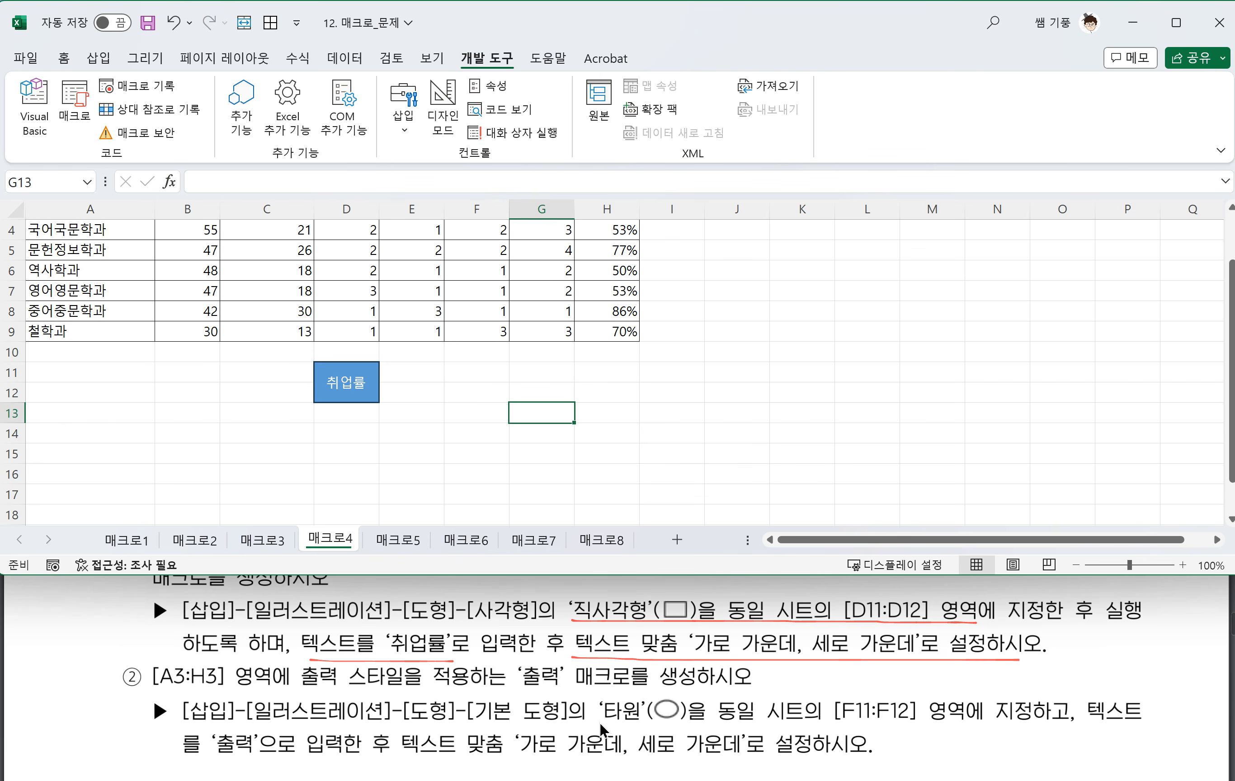
drag(600, 723, 1126, 729)
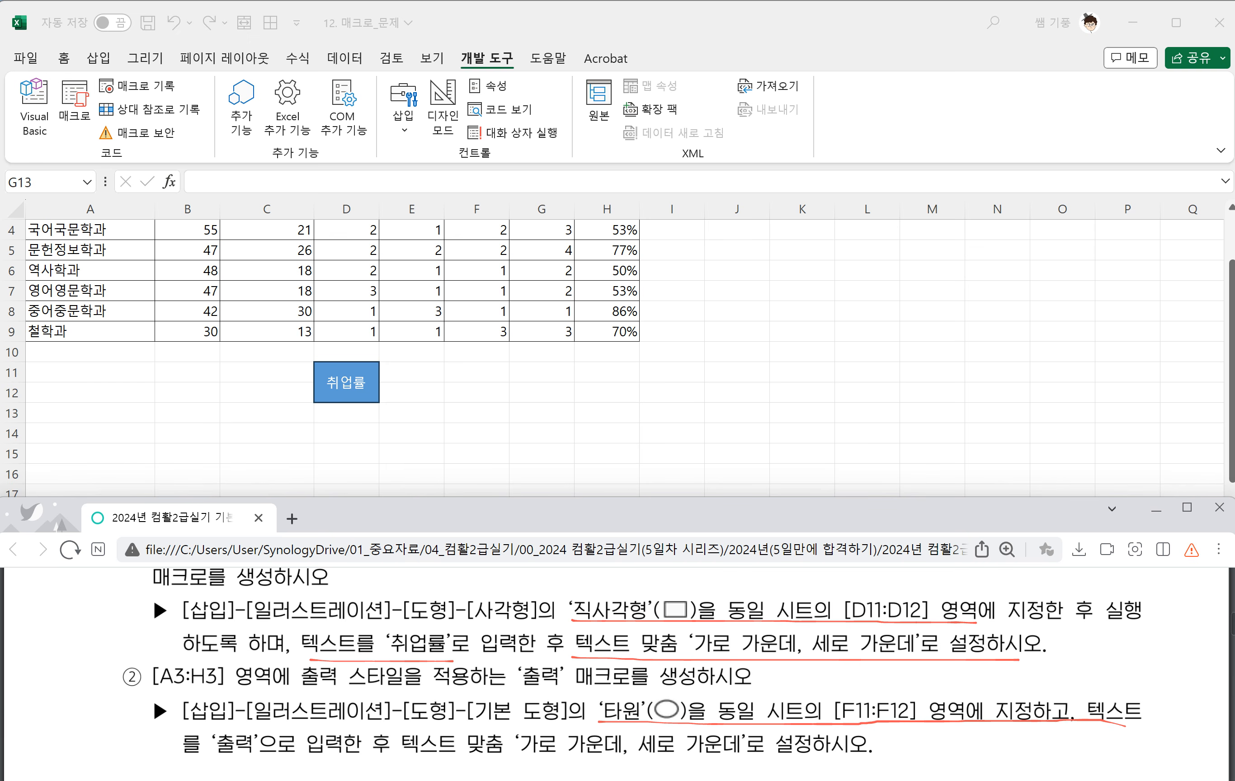
drag(186, 760, 817, 760)
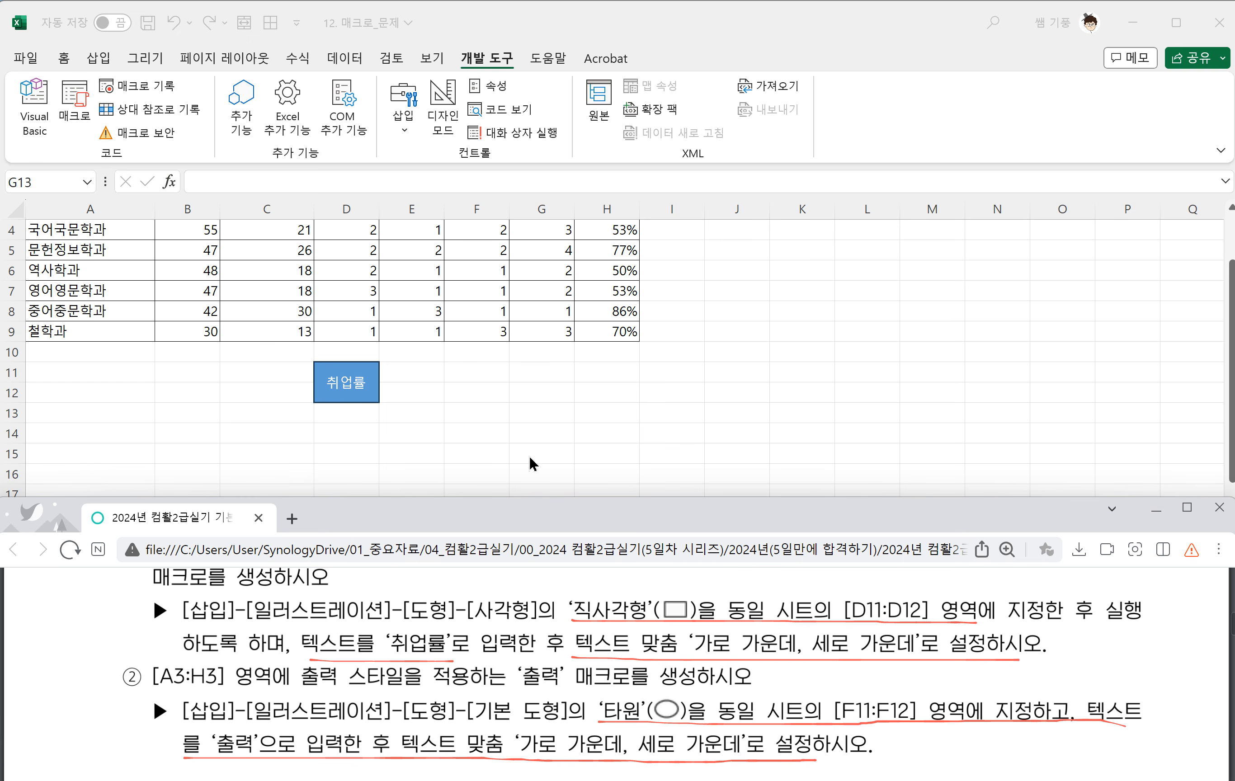
Return to the 매크로4 sheet and draw a basic-shapes ellipse that exactly covers F11:F12
click(497, 416)
click(99, 60)
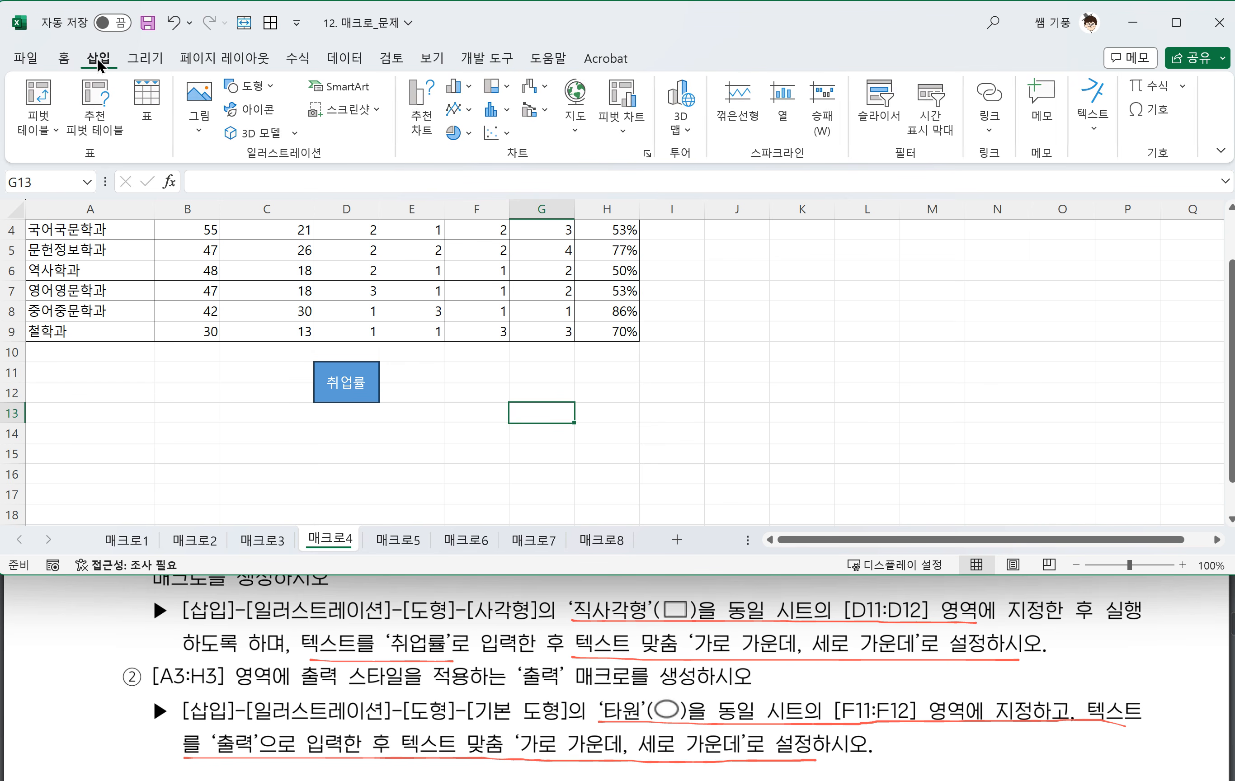
click(258, 87)
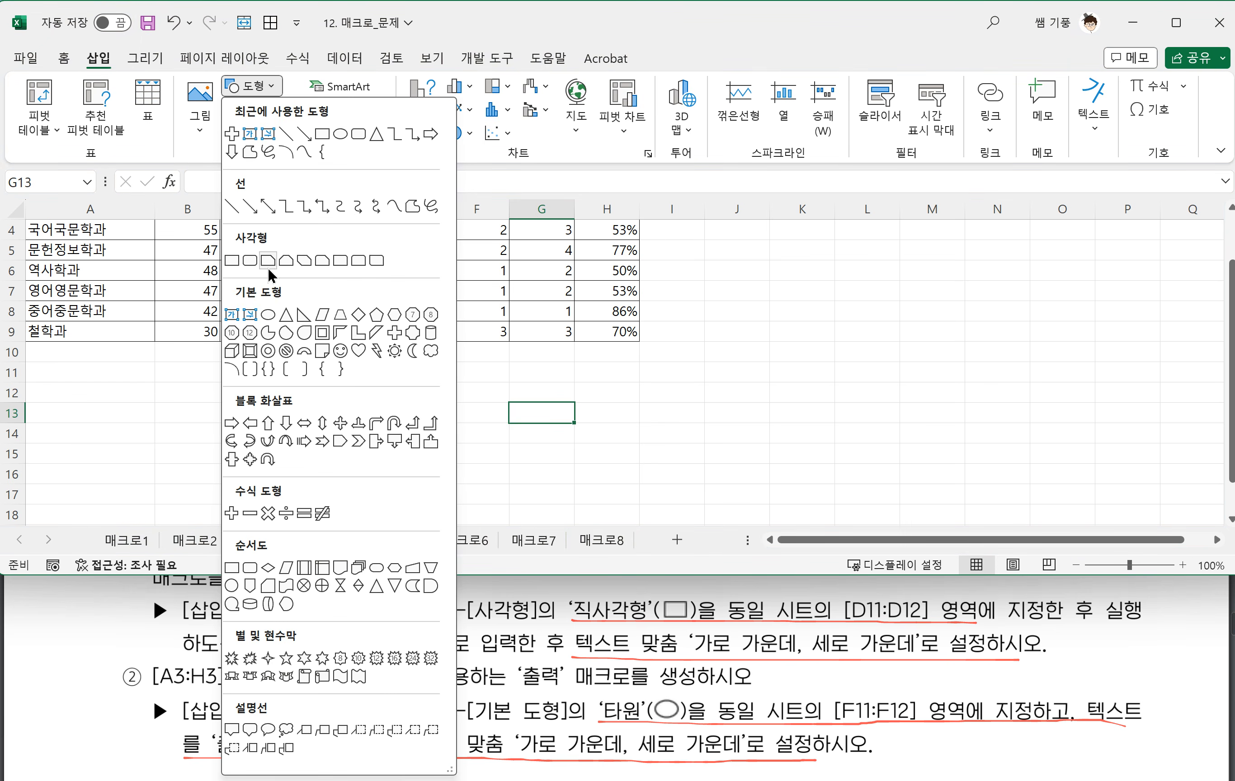
click(269, 312)
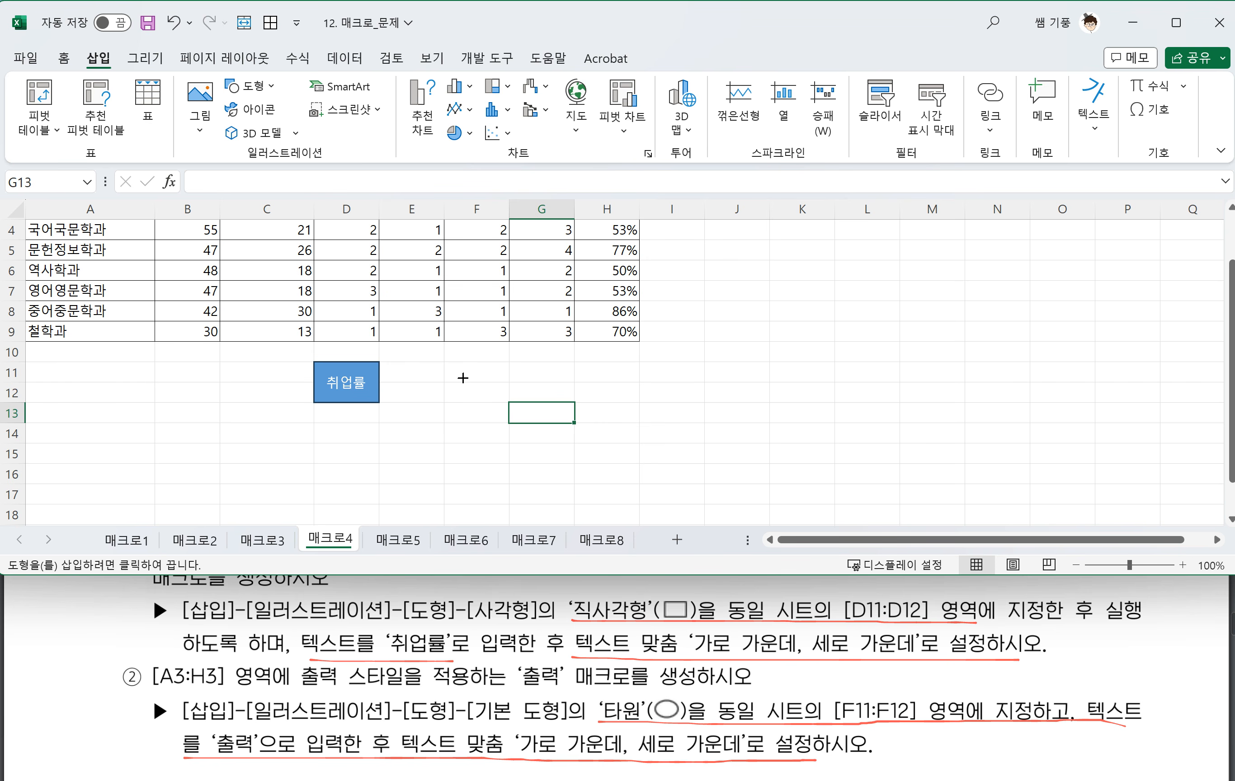
drag(447, 366, 495, 403)
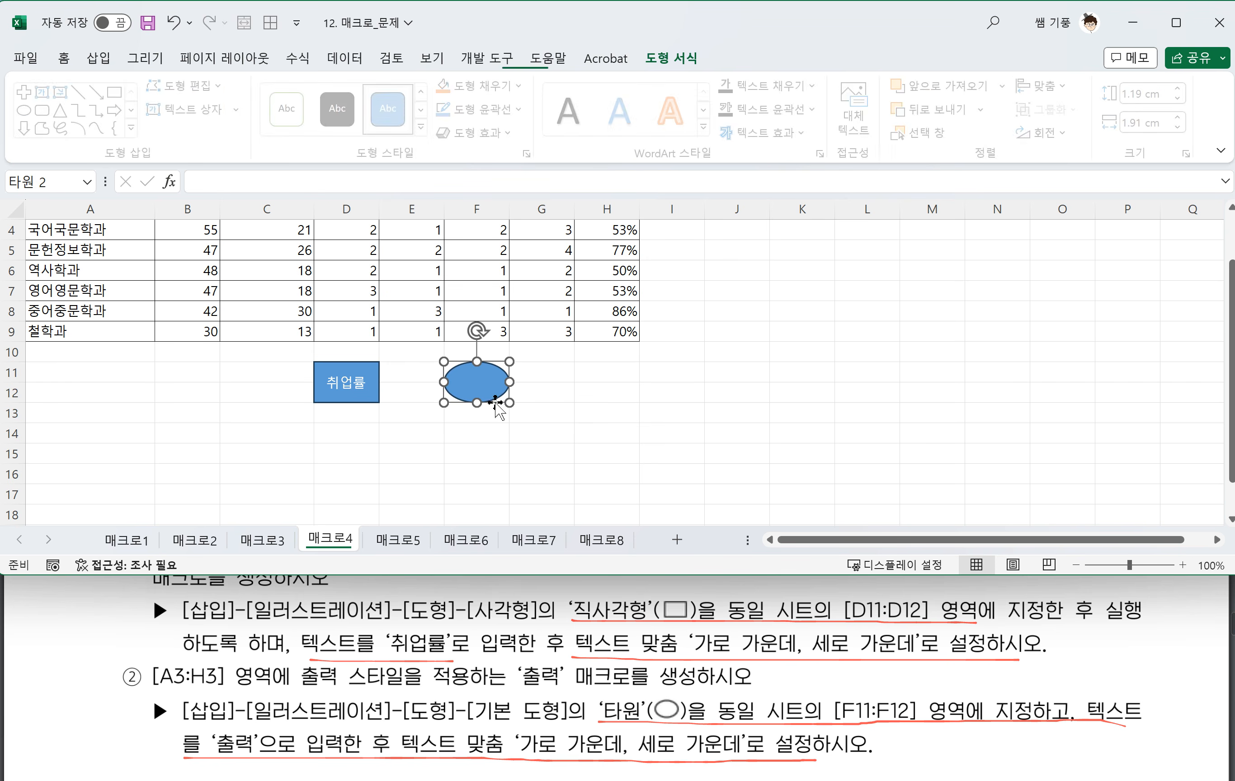
Label the ellipse over F11:F12 "출력" and centre its text horizontally and vertically
text(출ㄹ)
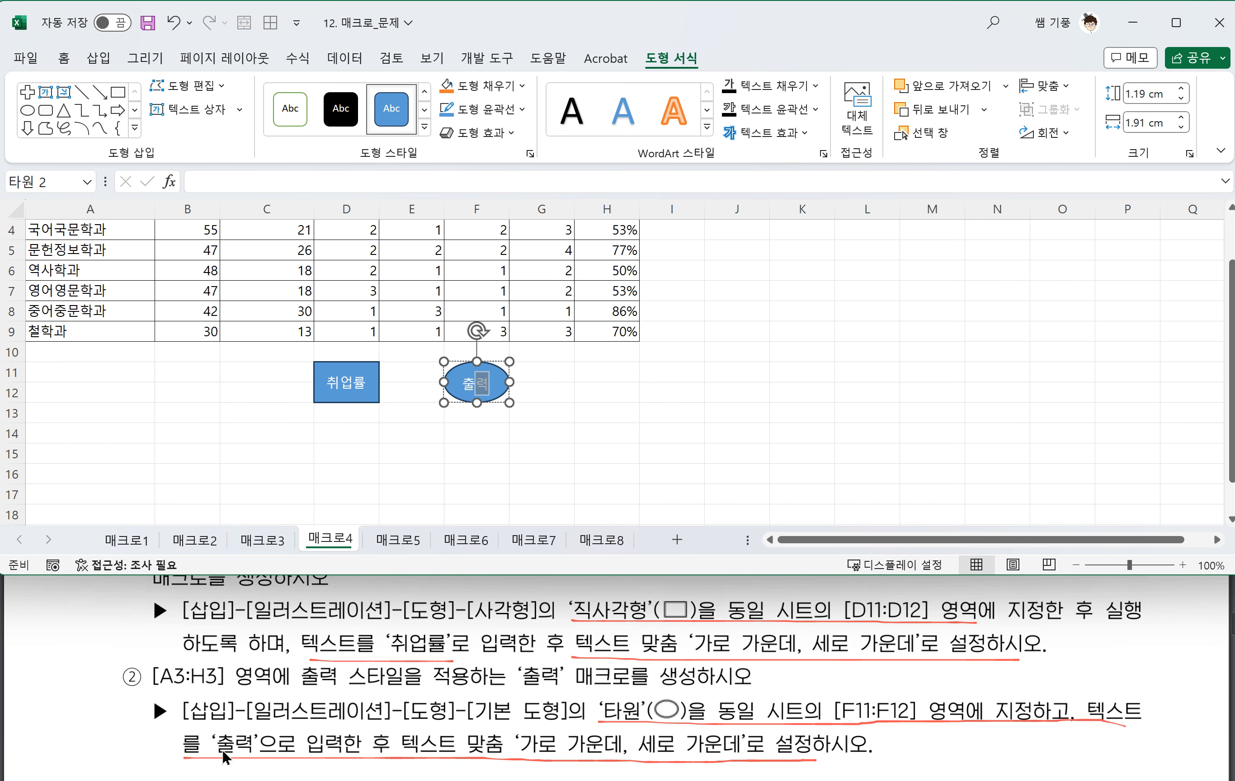
mouse_move(225, 758)
mouse_down()
mouse_move(219, 715)
mouse_move(263, 745)
mouse_move(226, 762)
mouse_up()
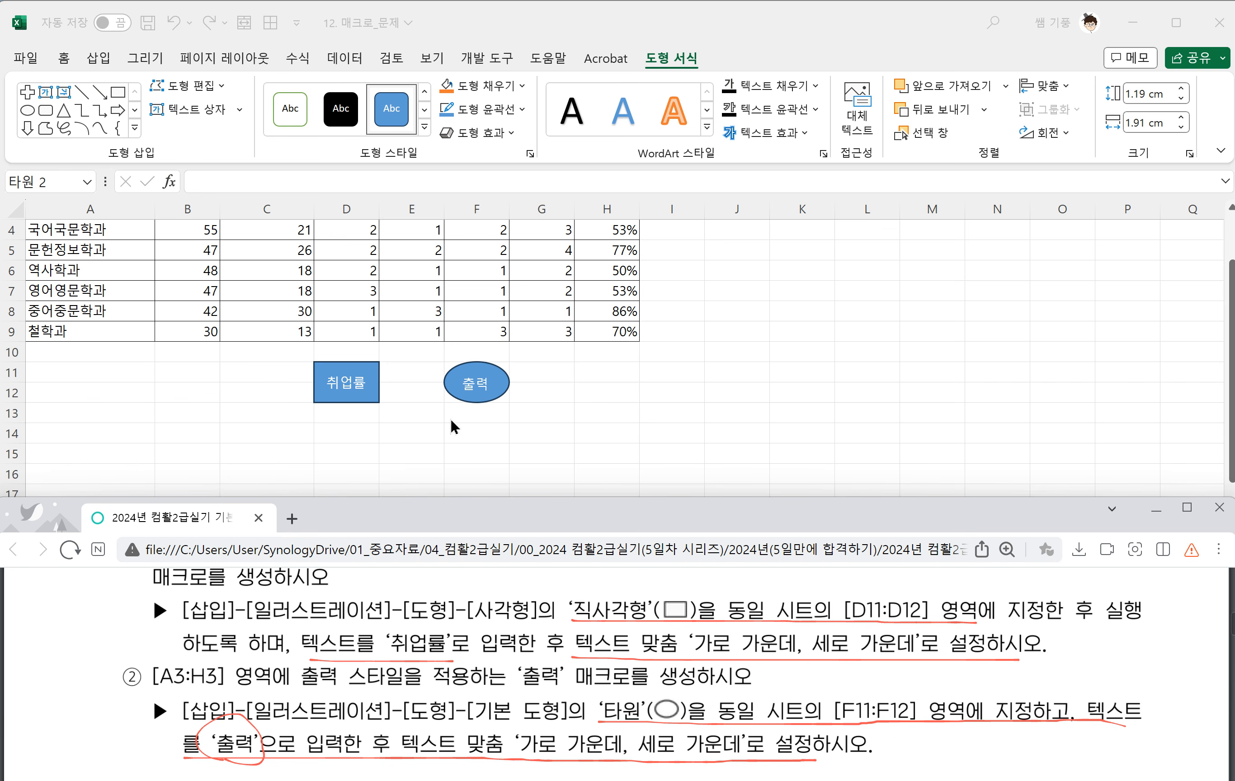
click(494, 395)
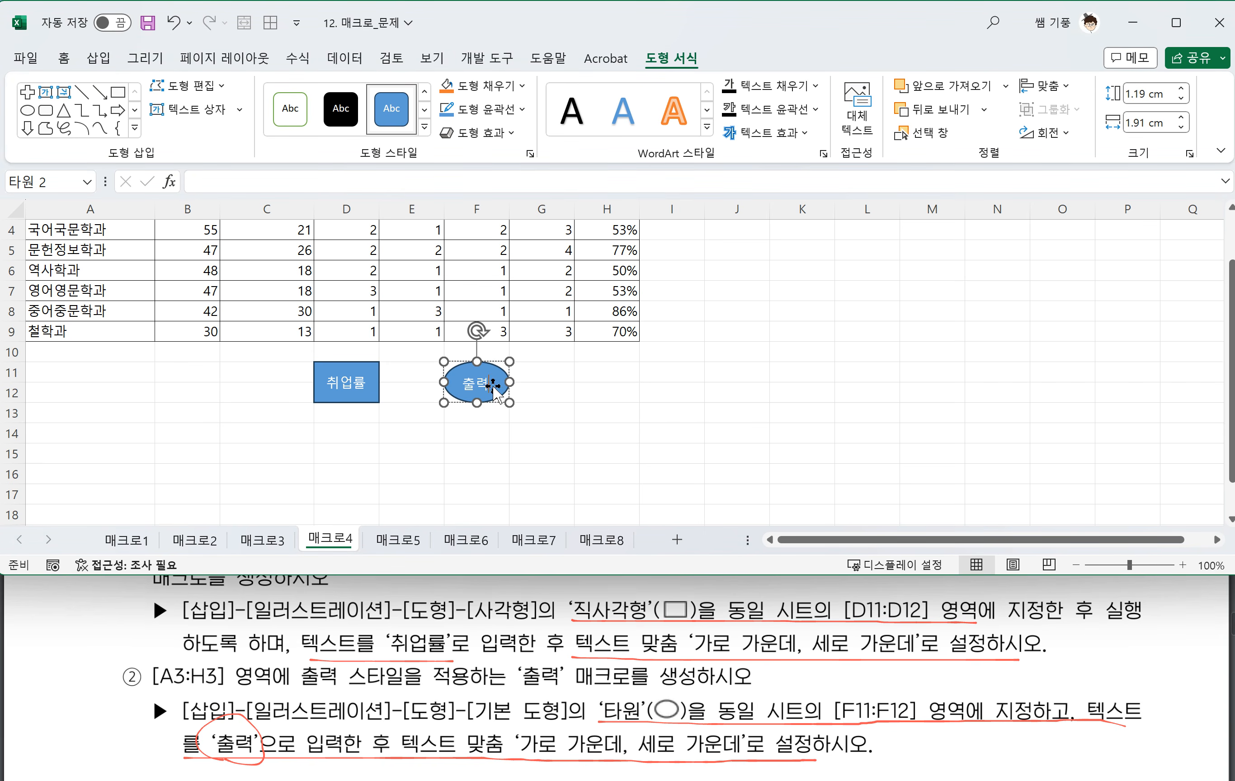
click(63, 58)
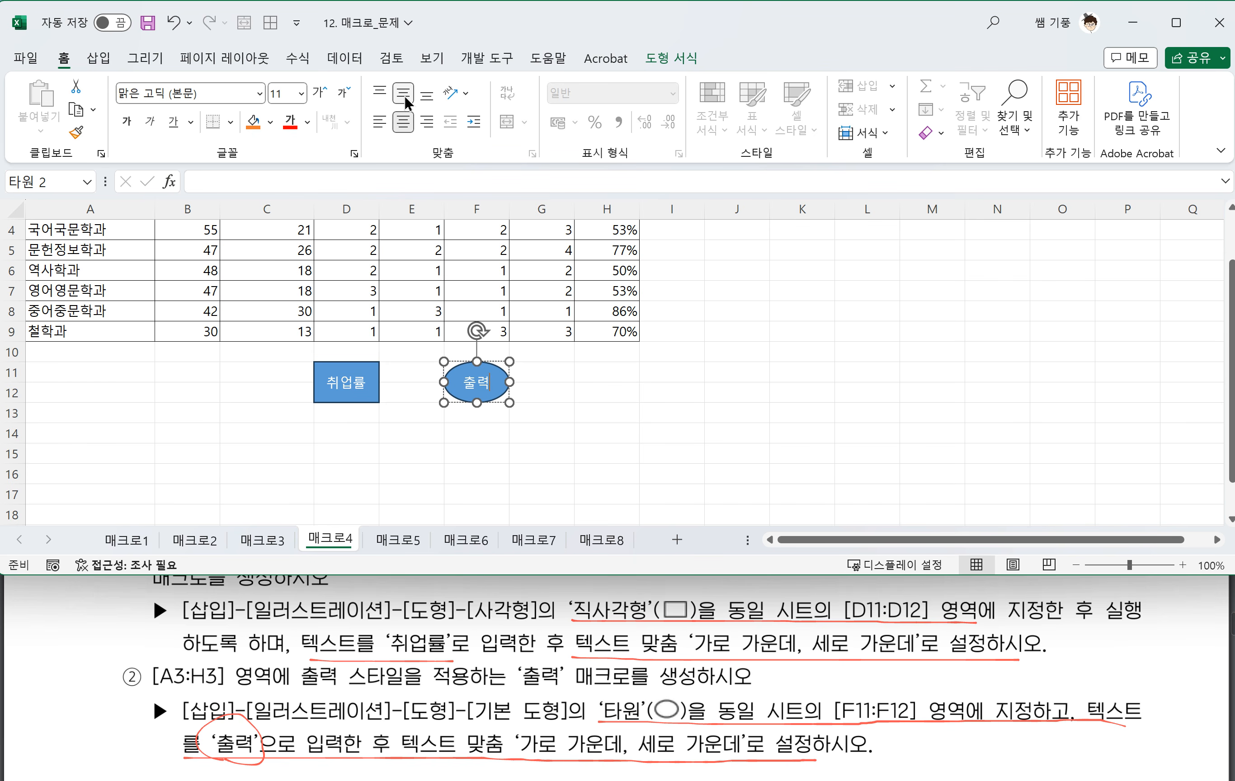
click(559, 420)
Assign the existing macro 출력 to the ellipse
click(493, 397)
right_click(493, 397)
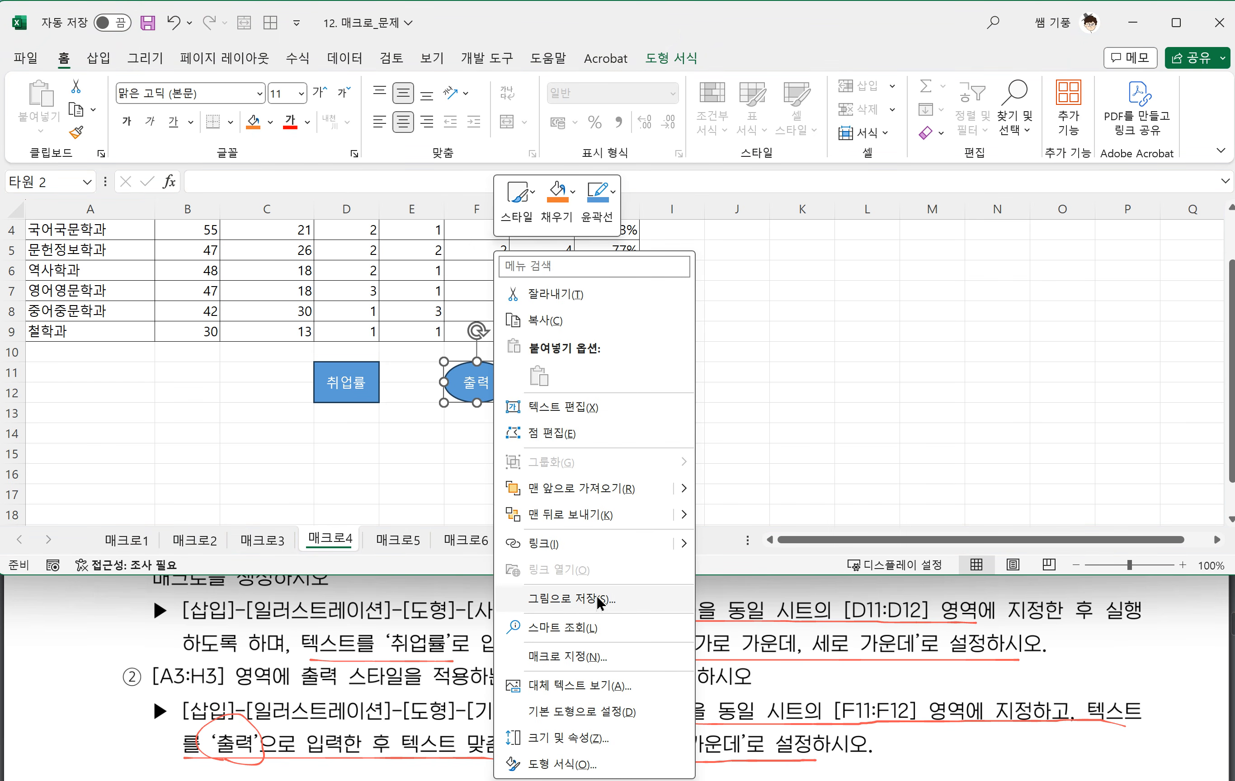
click(581, 656)
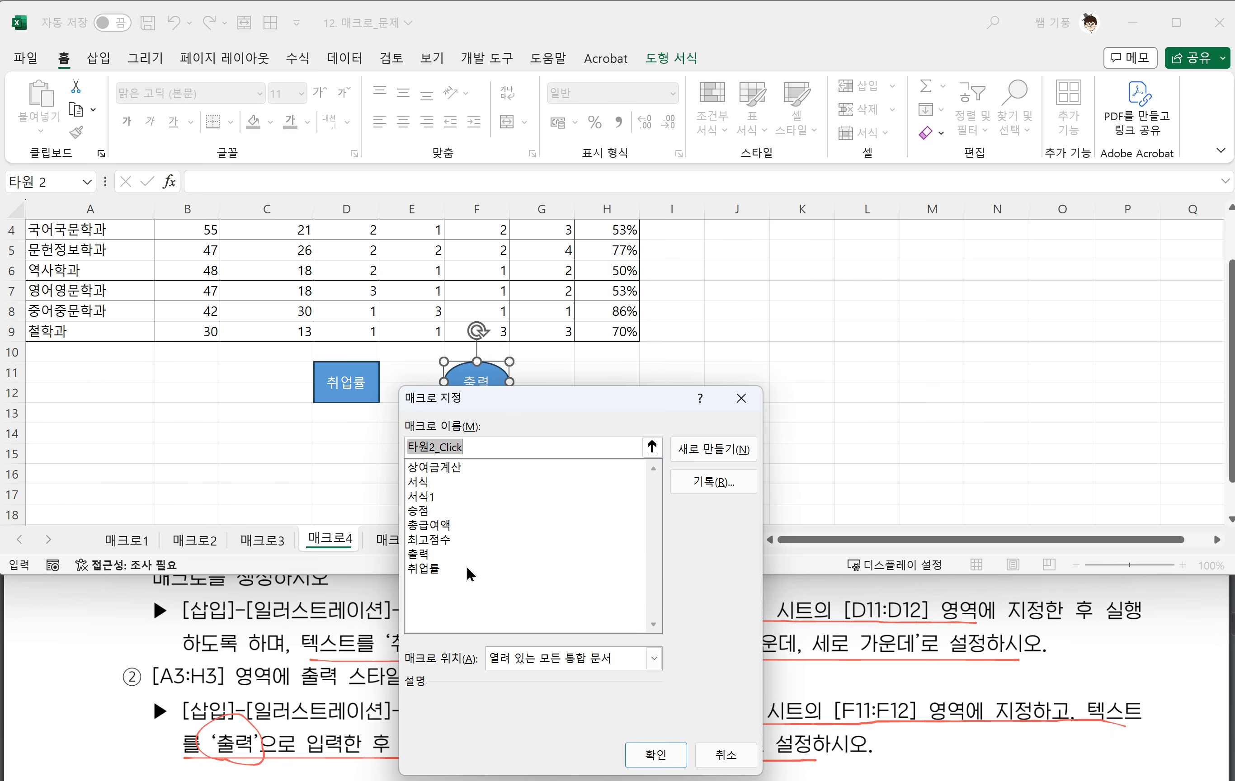
click(432, 557)
click(652, 755)
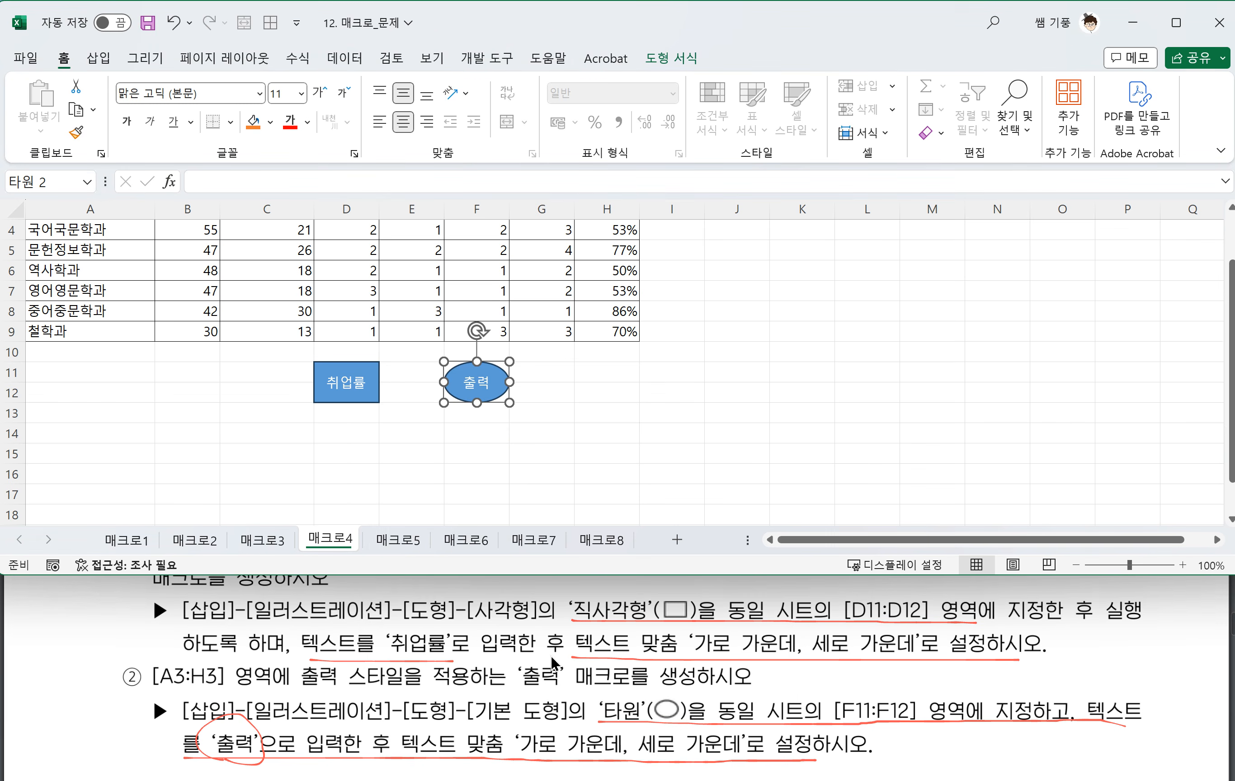
Open the 매크로5 sheet and review problem 5's instructions for the 취업률 macro, marking the macro name and shape text
click(417, 542)
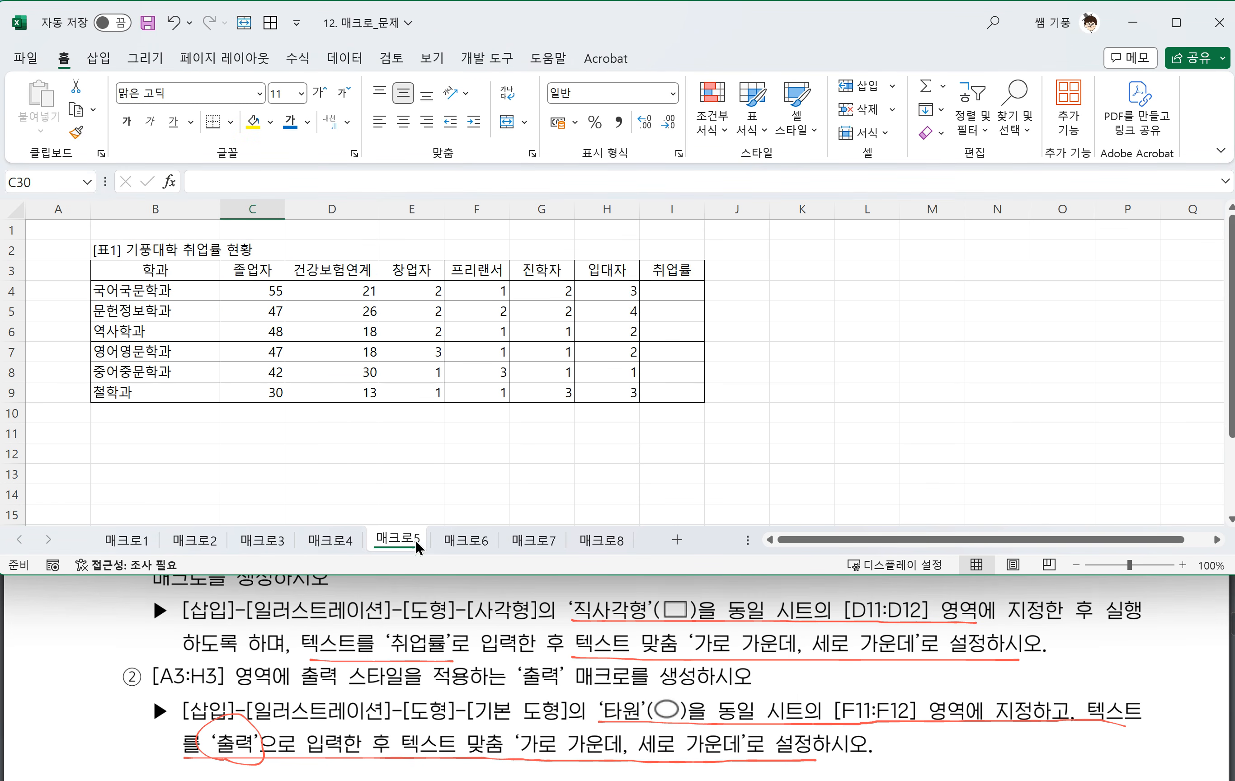
click(403, 634)
scroll(399, 651, down, 5)
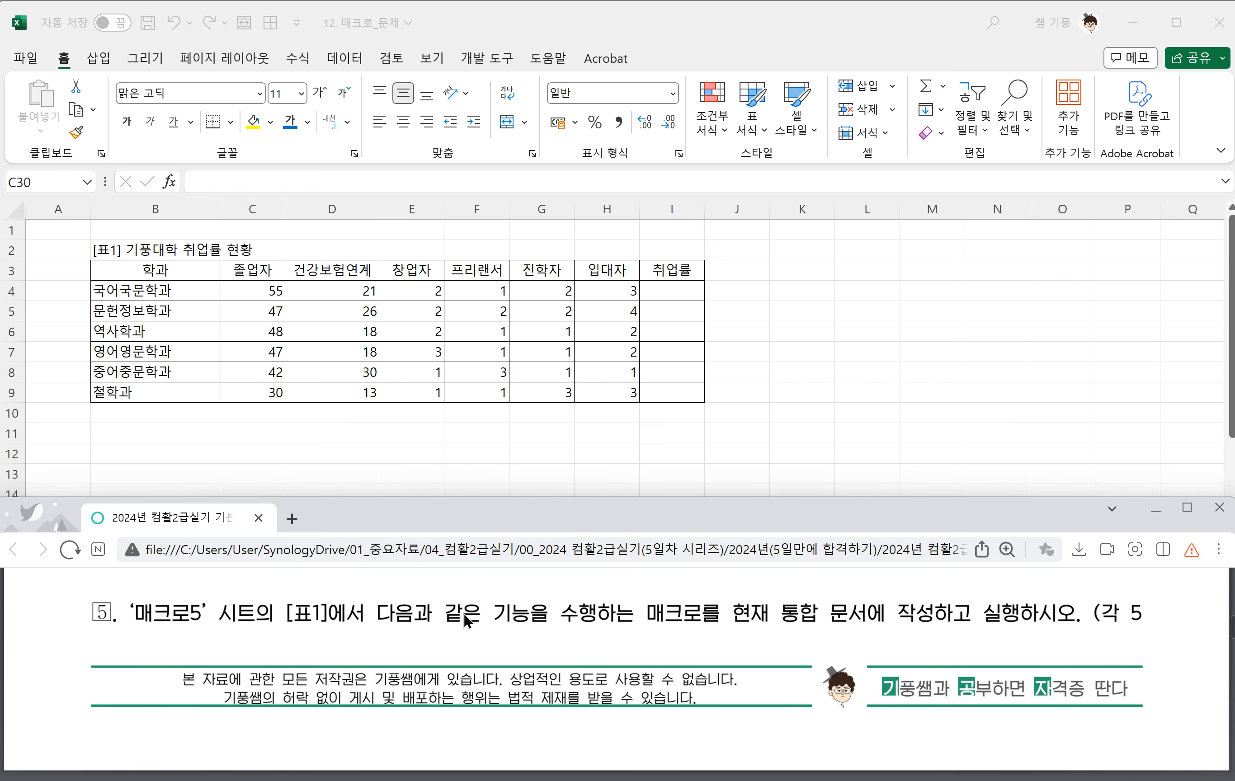
scroll(399, 626, down, 5)
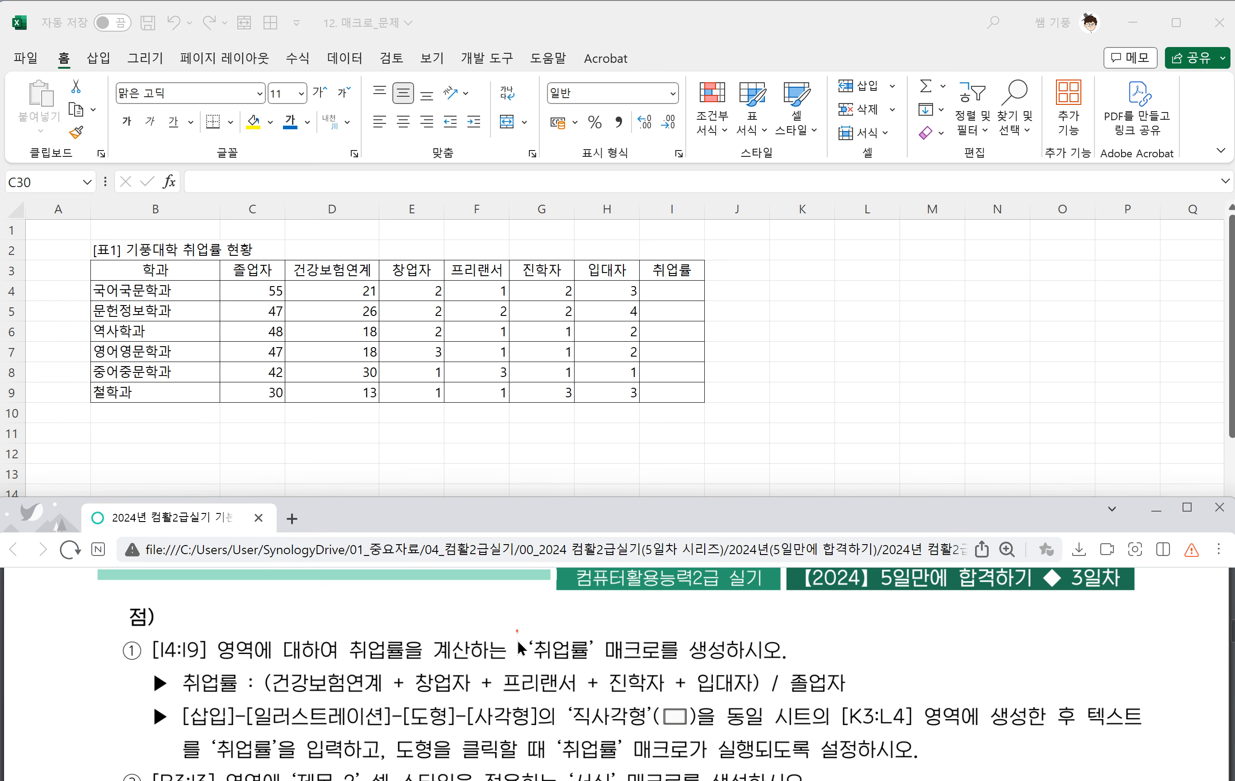
drag(518, 643, 552, 668)
scroll(305, 695, down, 1)
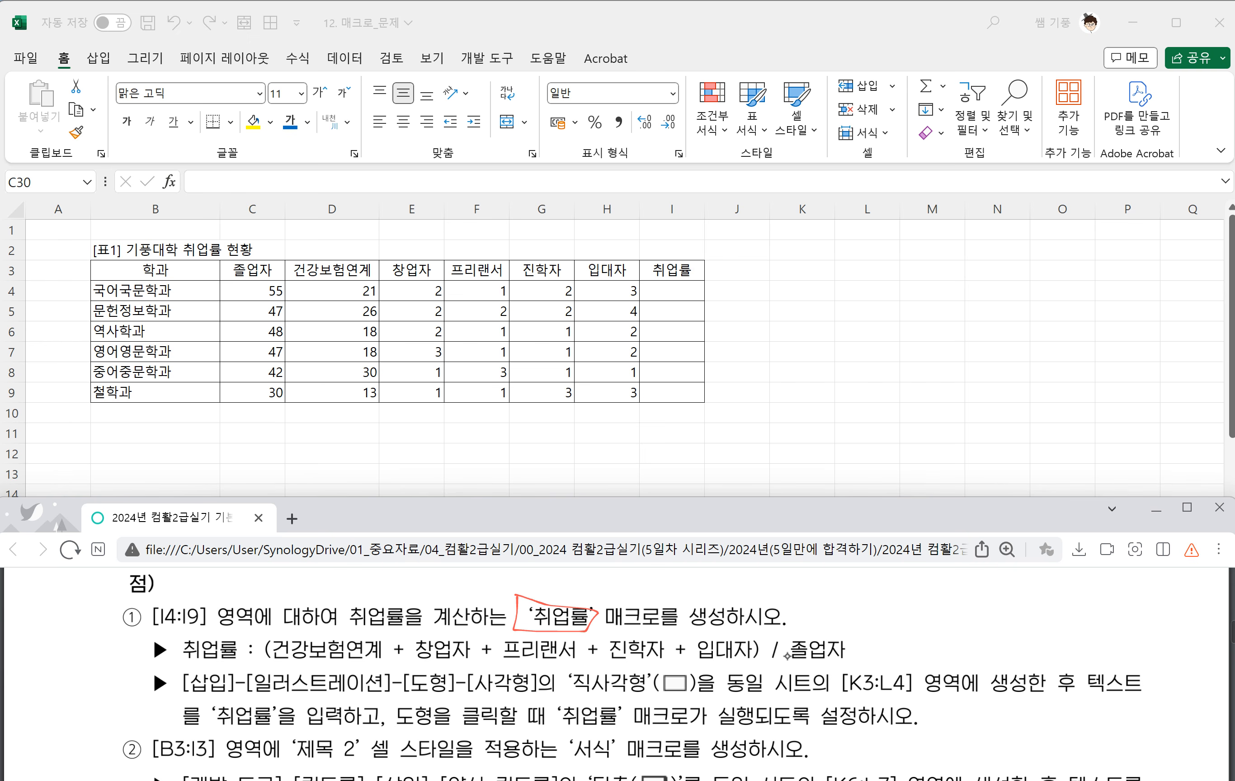
mouse_move(597, 601)
mouse_down()
mouse_move(587, 636)
mouse_move(558, 600)
mouse_move(512, 636)
mouse_up()
drag(276, 704, 266, 733)
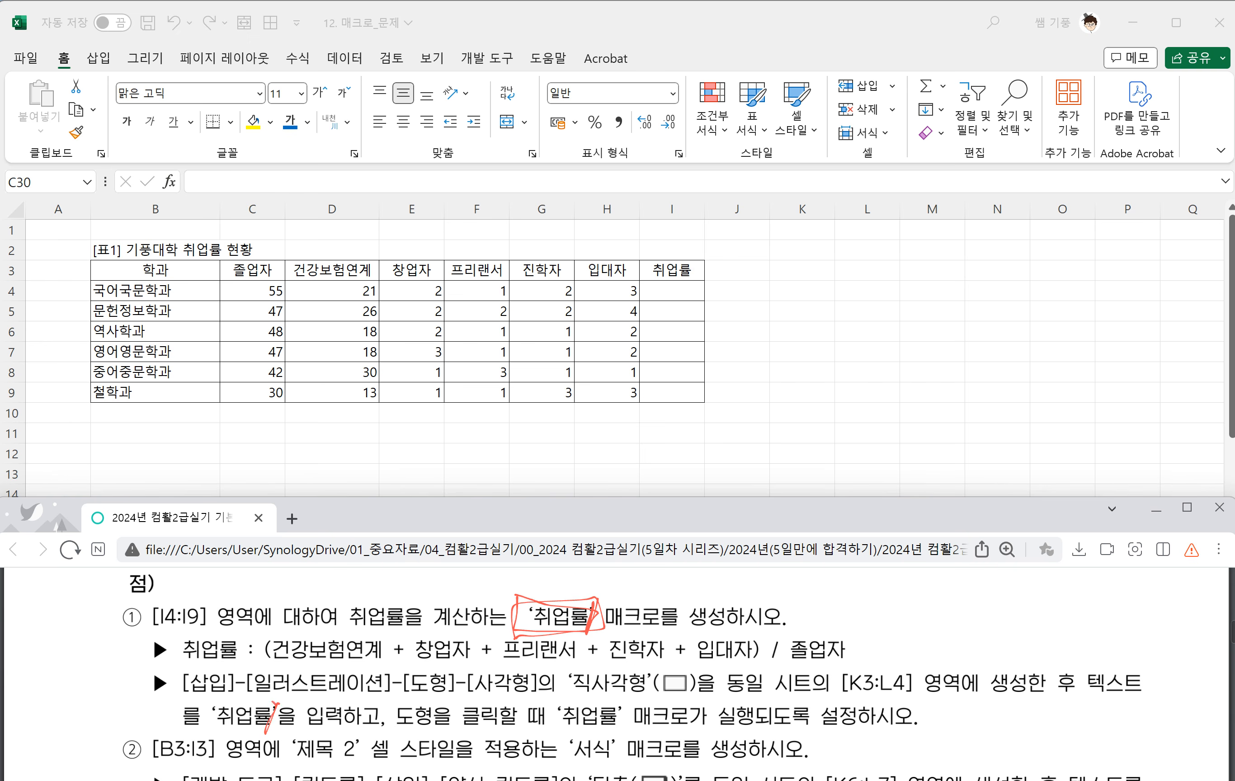
drag(619, 702, 614, 735)
Start recording a macro named 취업률1, stored in the current workbook
click(746, 379)
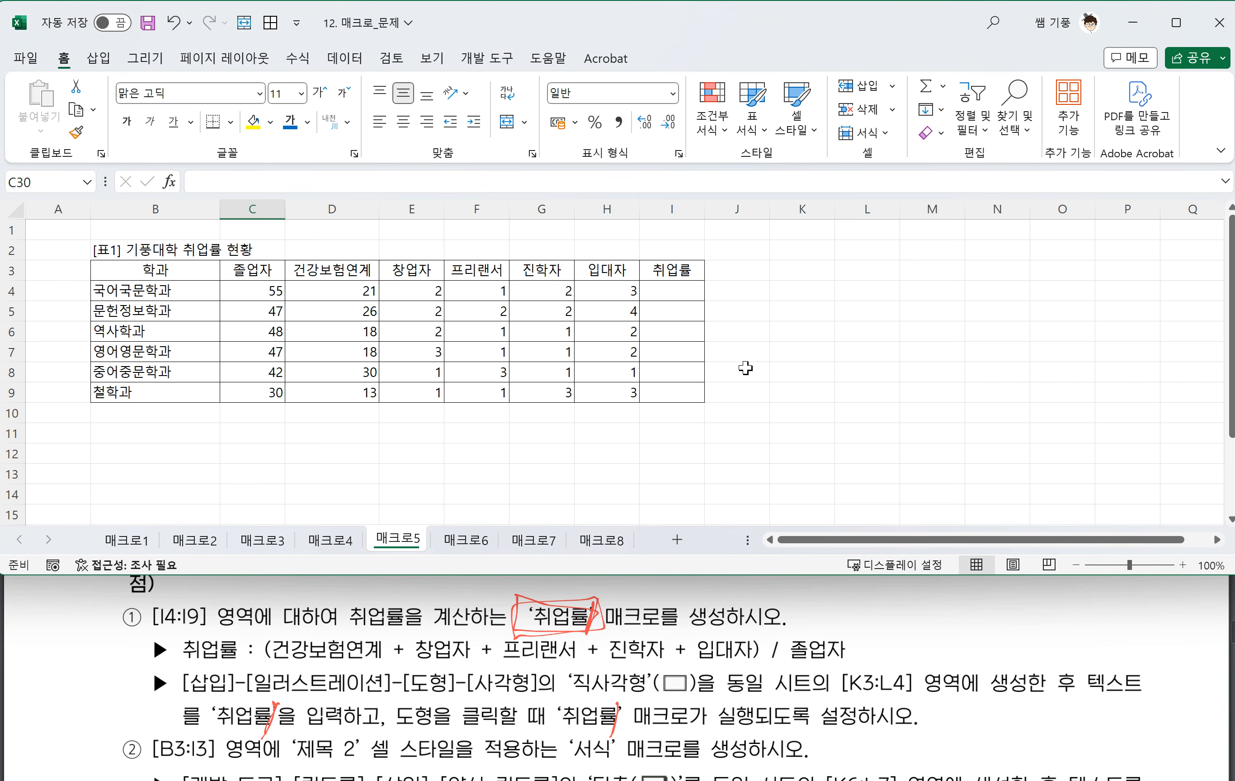
click(485, 57)
click(145, 86)
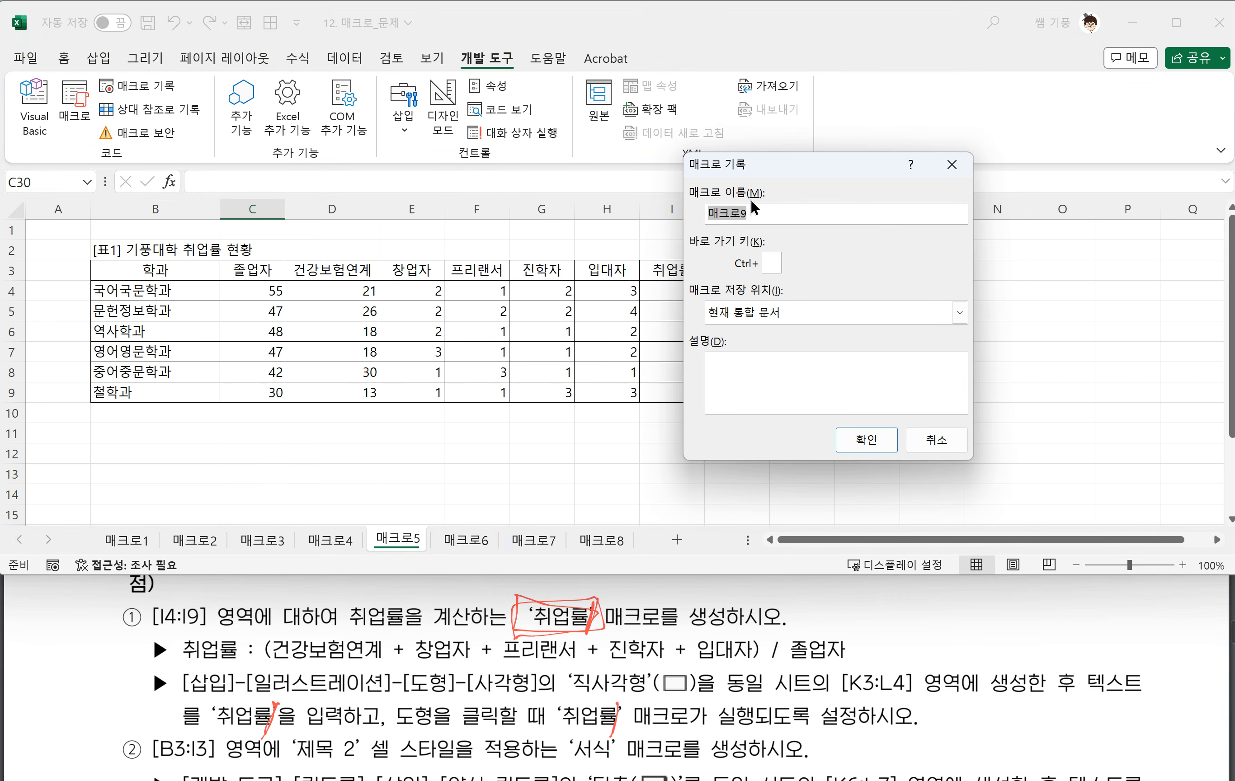
text(취업ㄹ)
key(BackSpace)
key(BackSpace)
text(업률1)
click(867, 439)
Enter the employment rate formula =(D4+E4+F4+G4+H4)/C4 in cell I4
click(675, 290)
text(=()
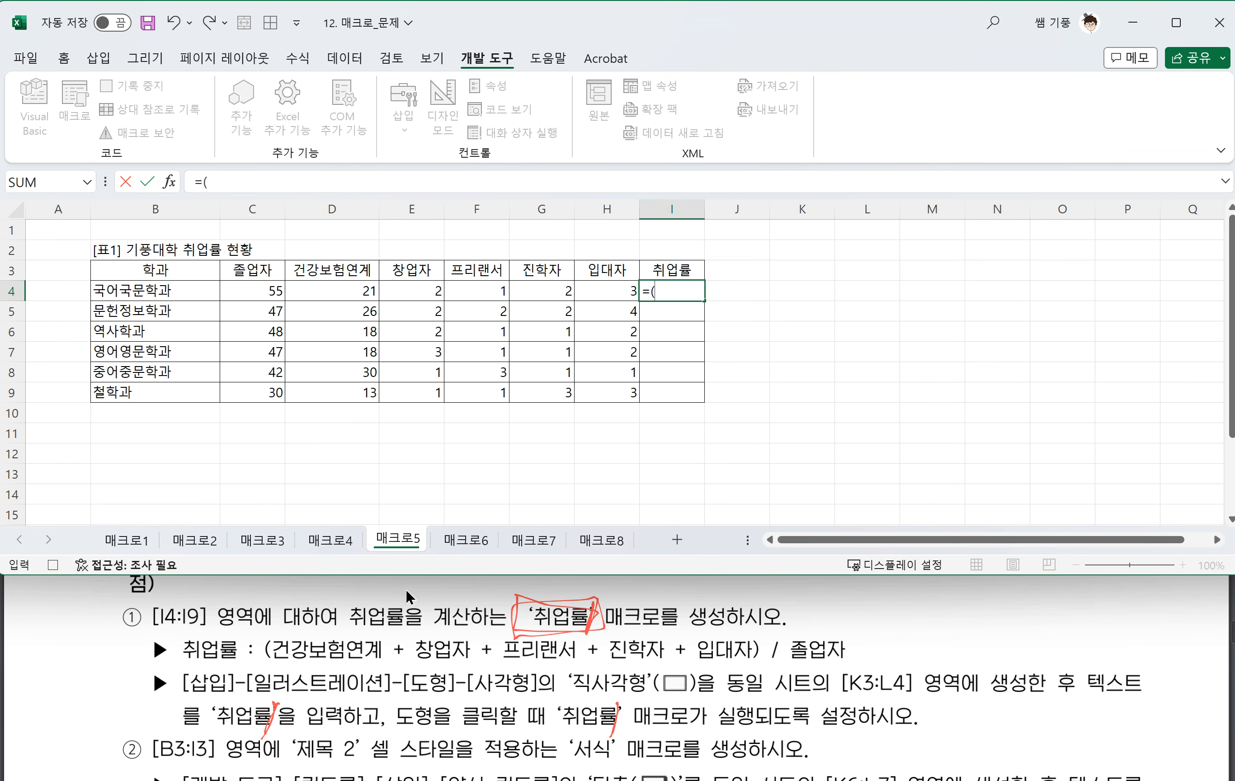
click(311, 293)
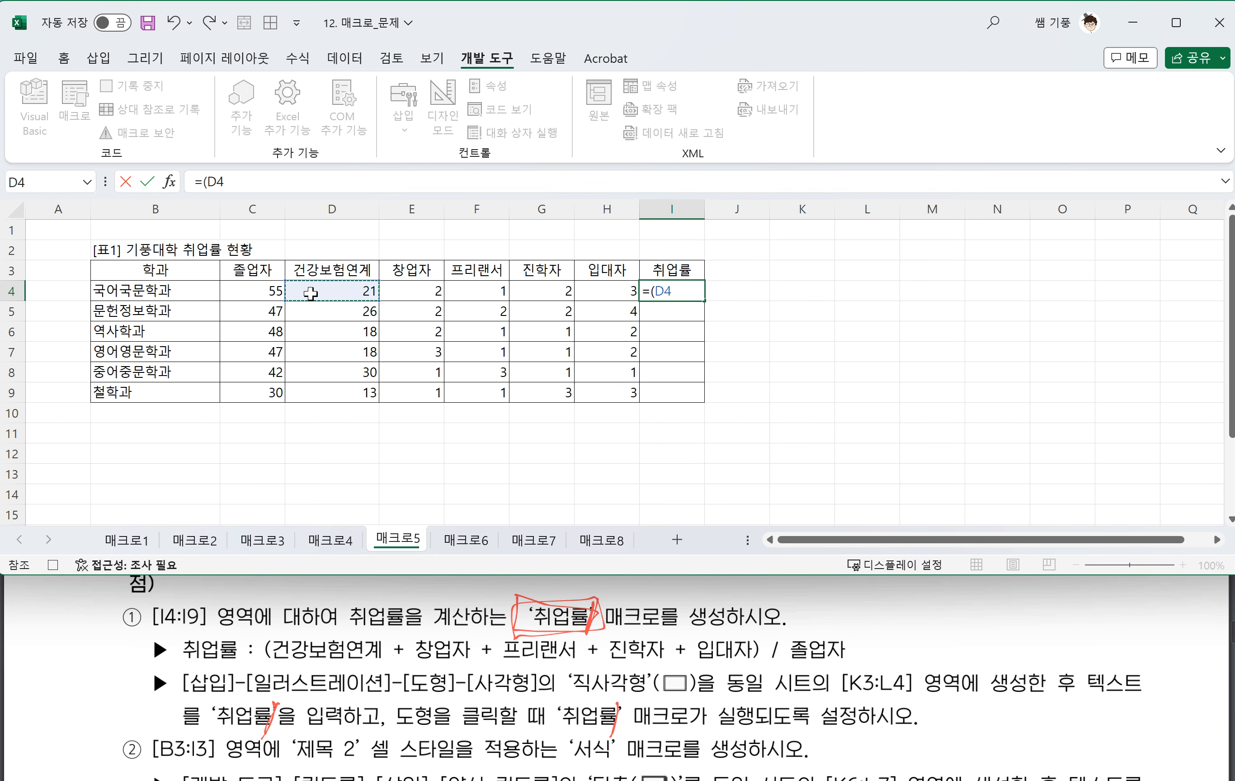
text(+)
click(417, 289)
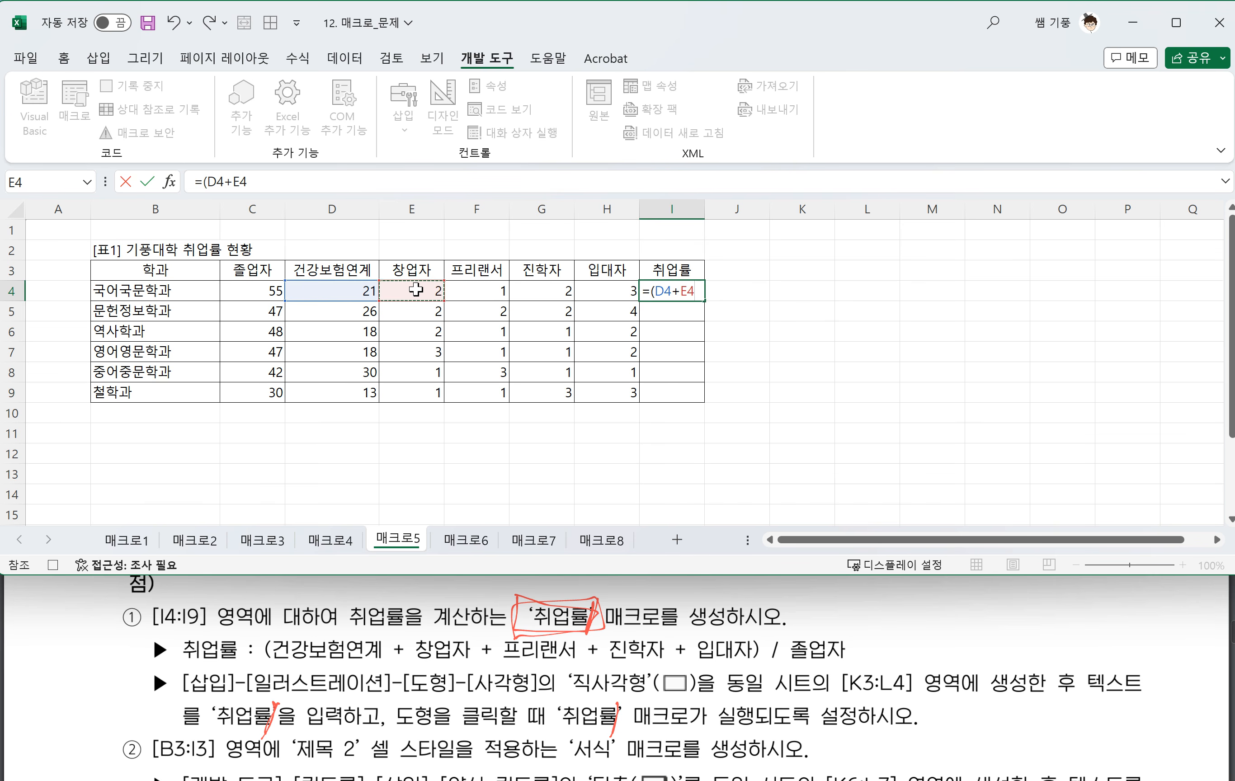
text(+)
click(462, 287)
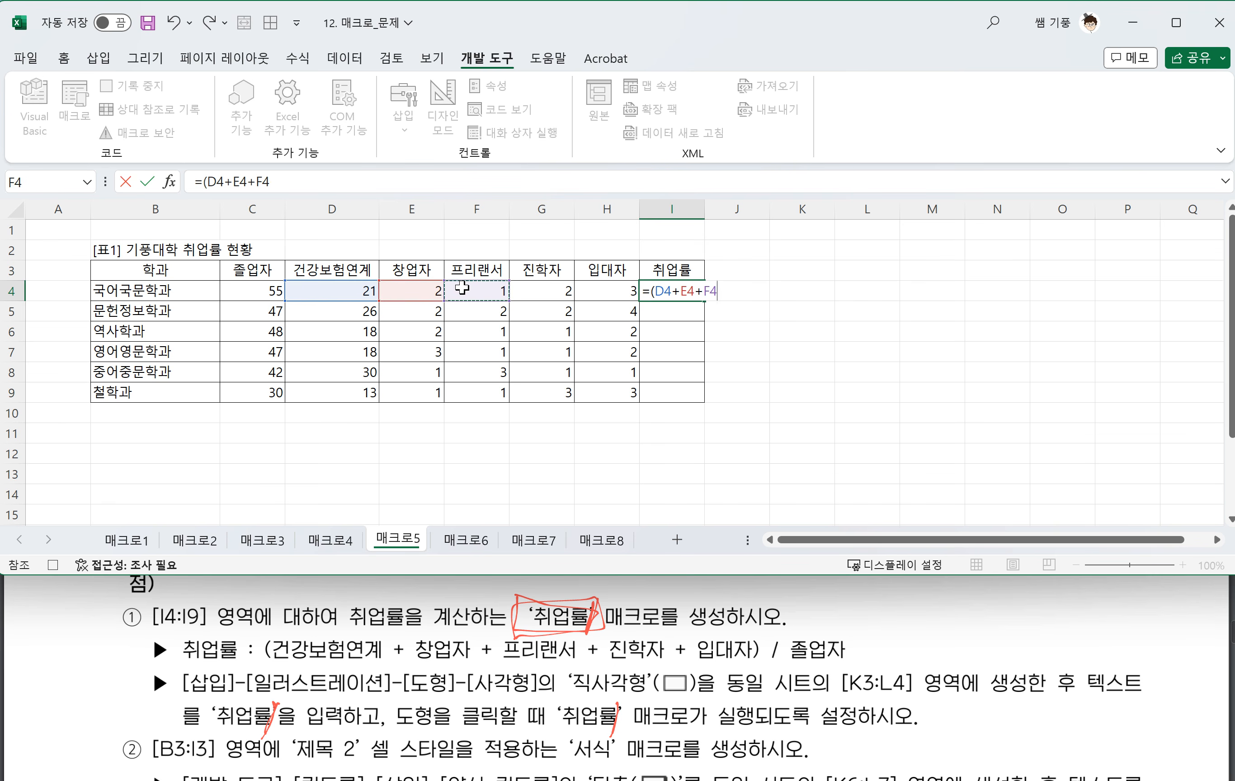
text(+)
click(532, 290)
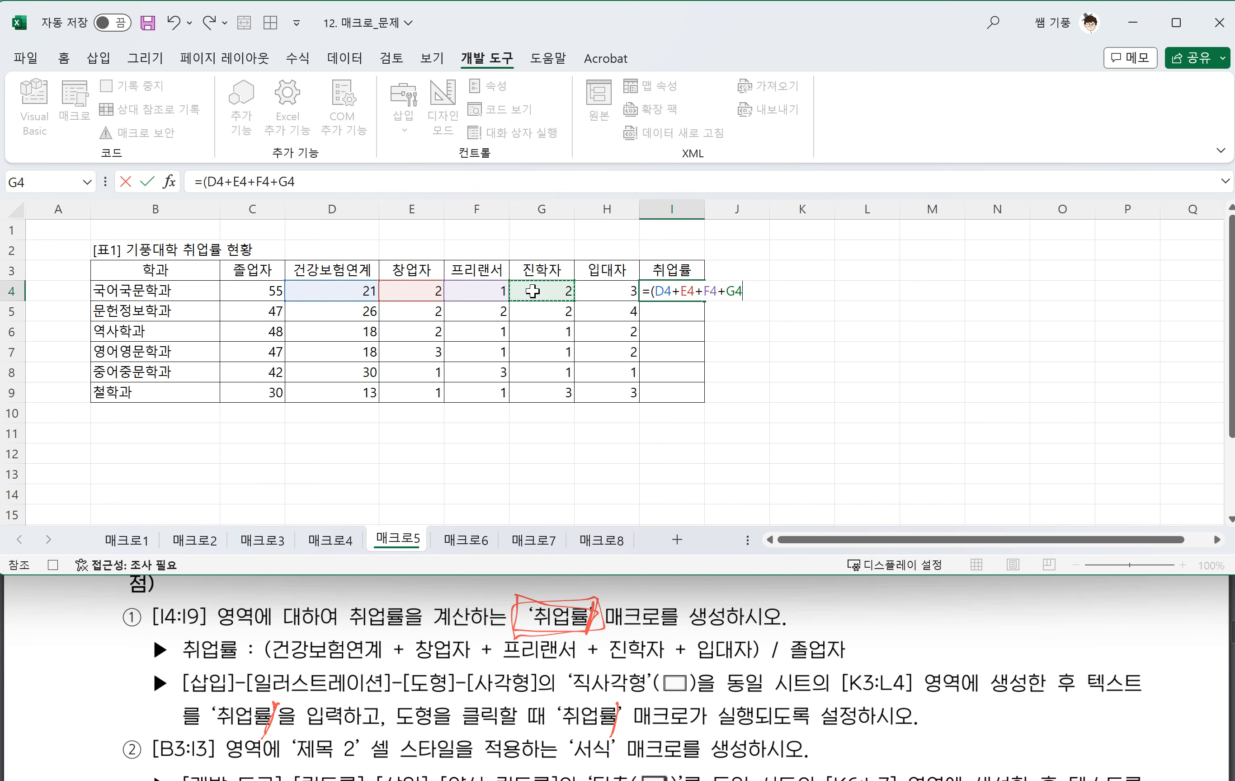
text(+)
click(599, 287)
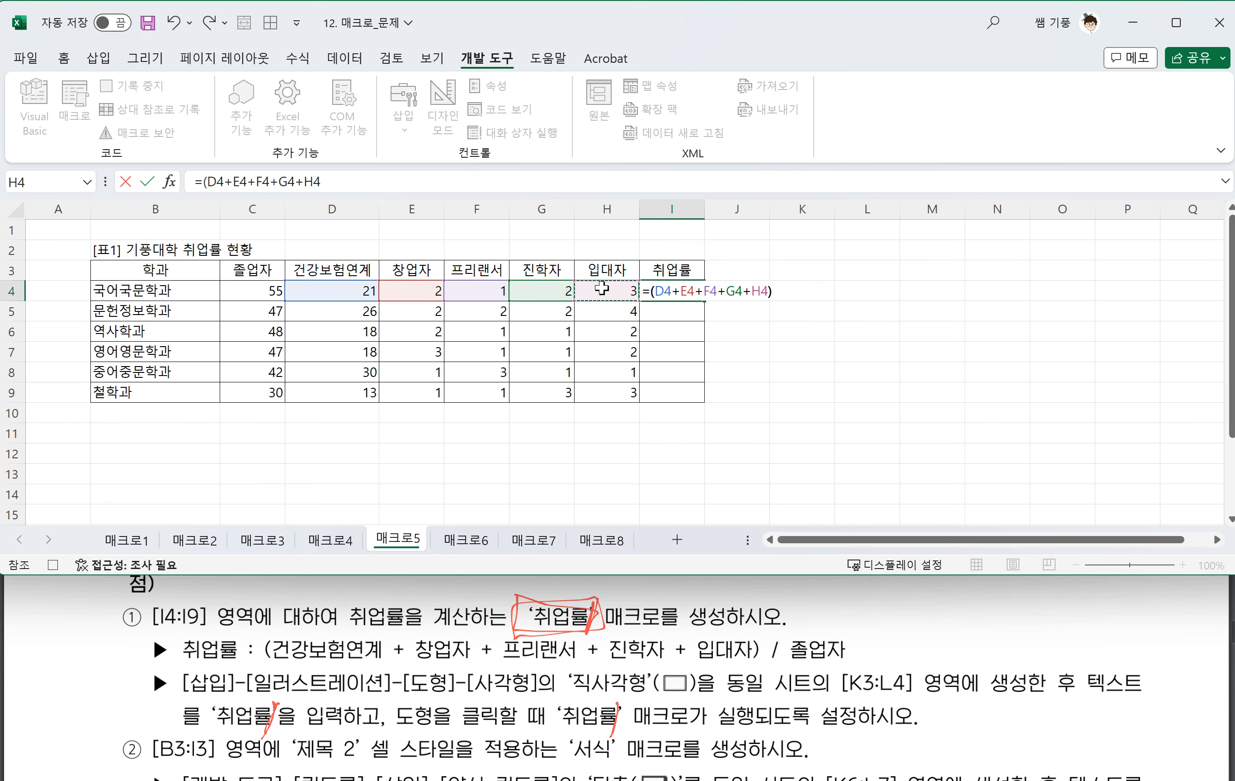
text()/)
click(257, 291)
key(Return)
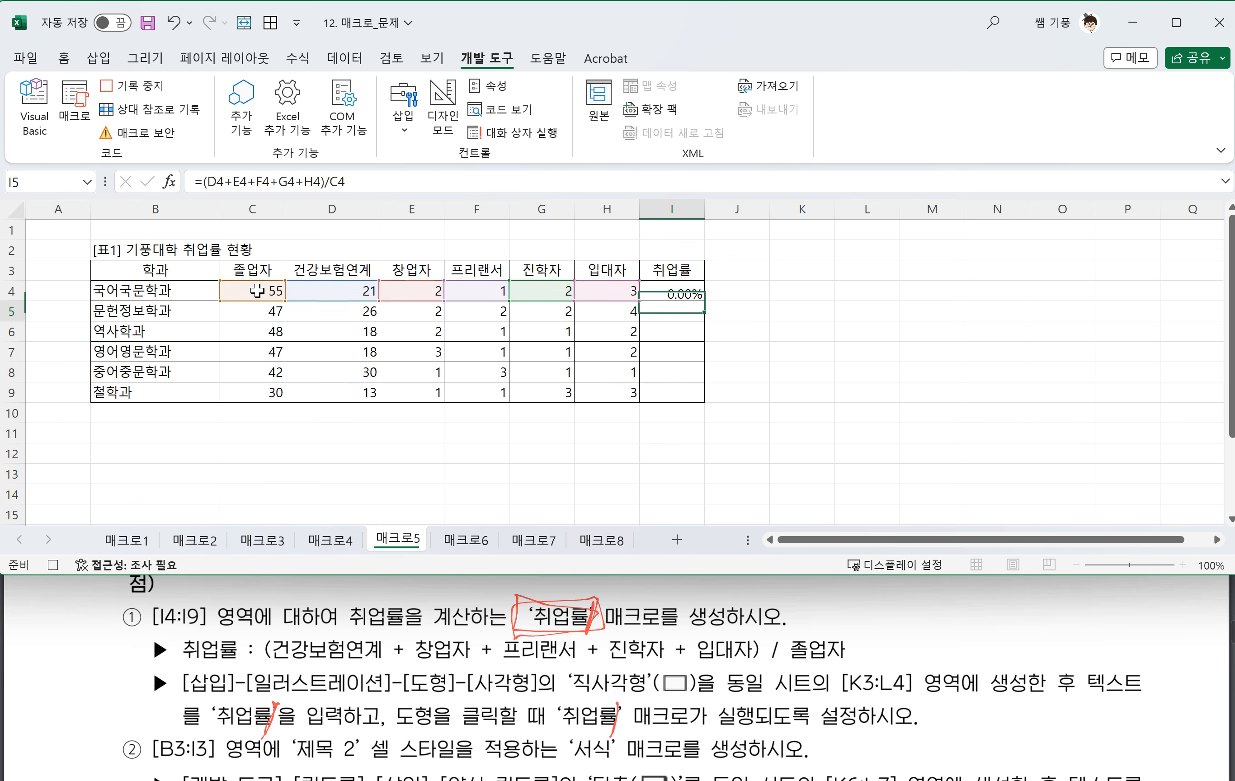
Fill the I4 formula down through I9 and stop recording the macro
click(676, 294)
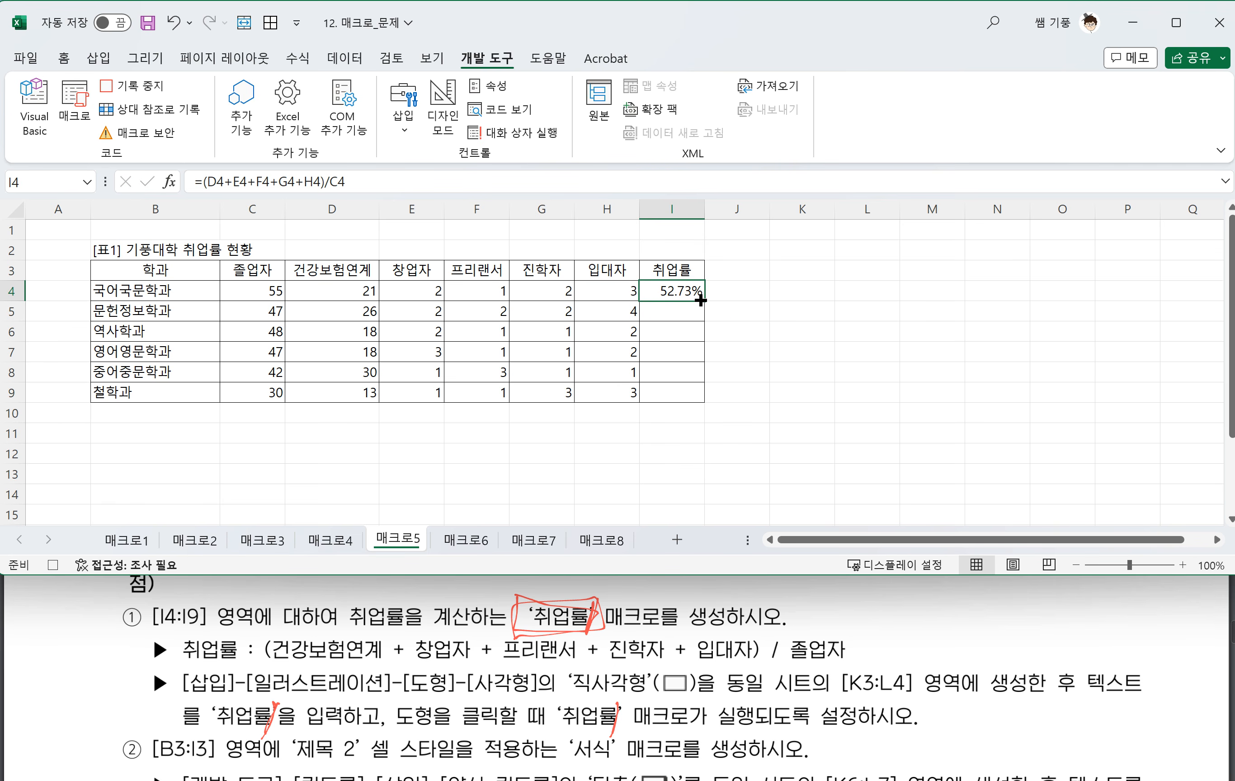
drag(704, 300, 695, 401)
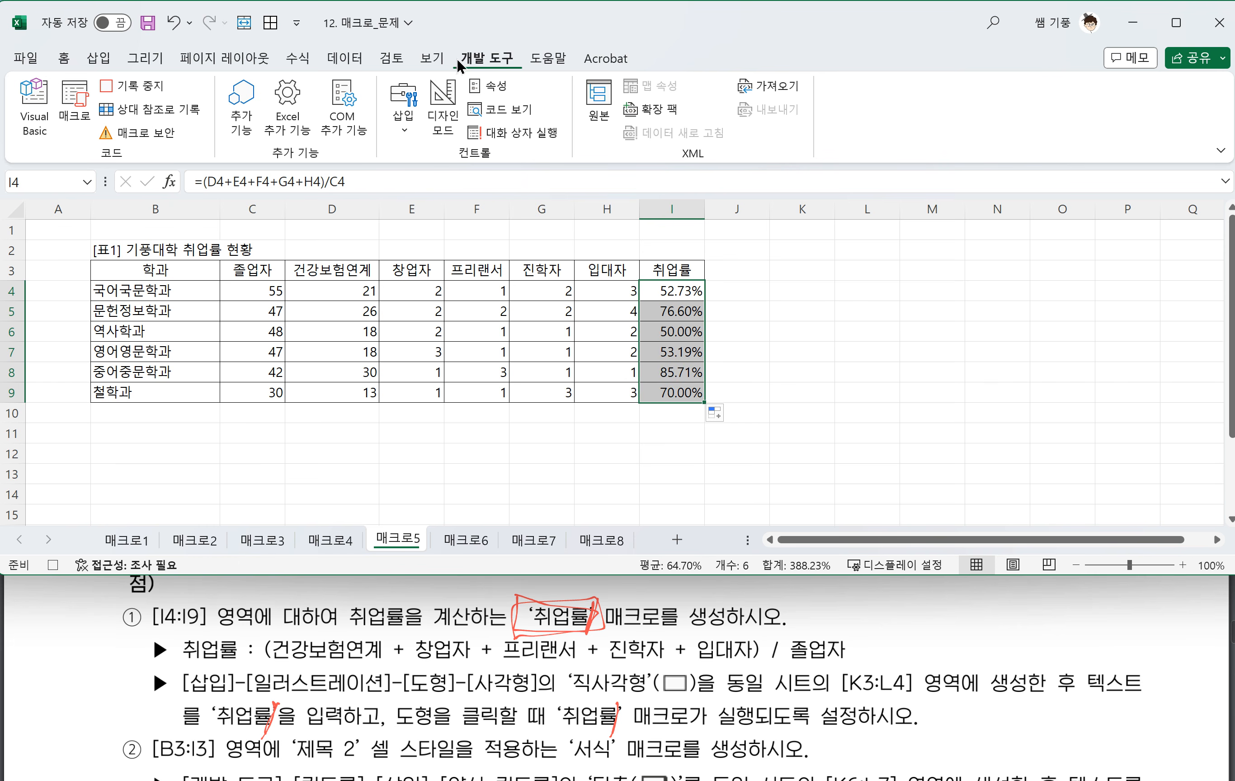
click(133, 86)
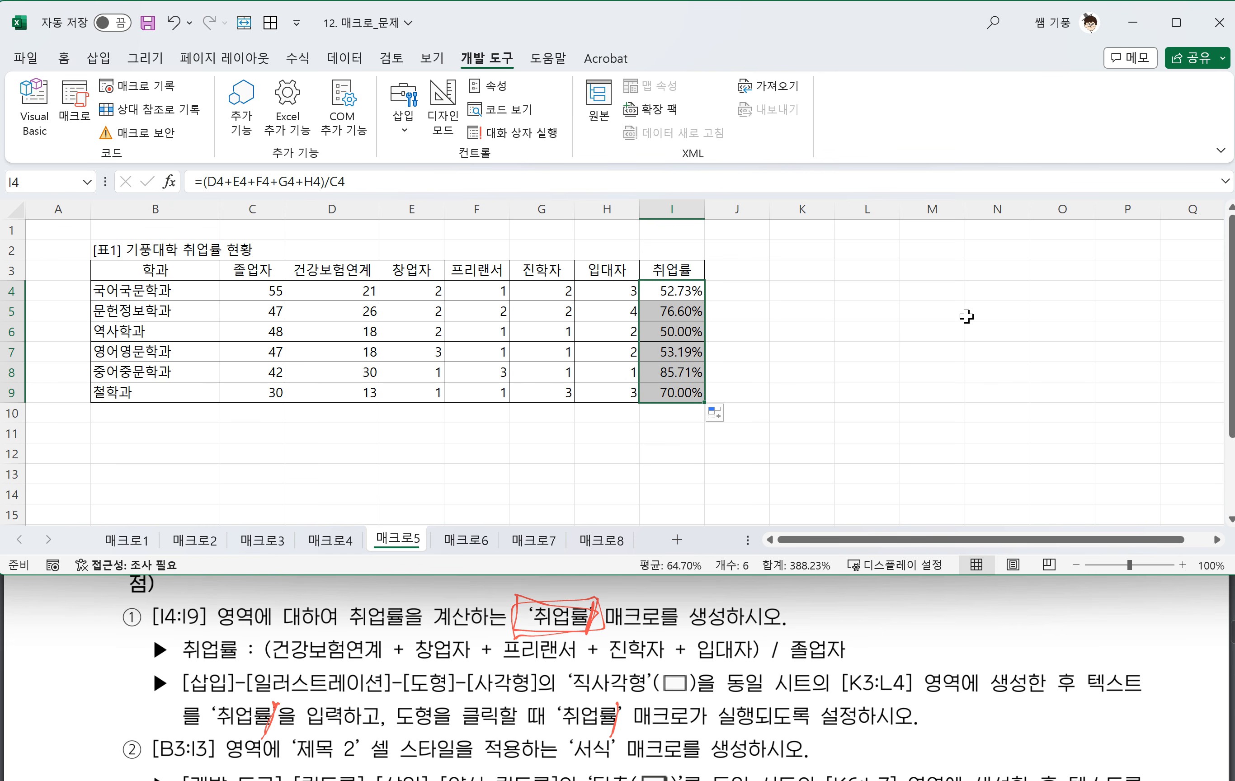
click(859, 312)
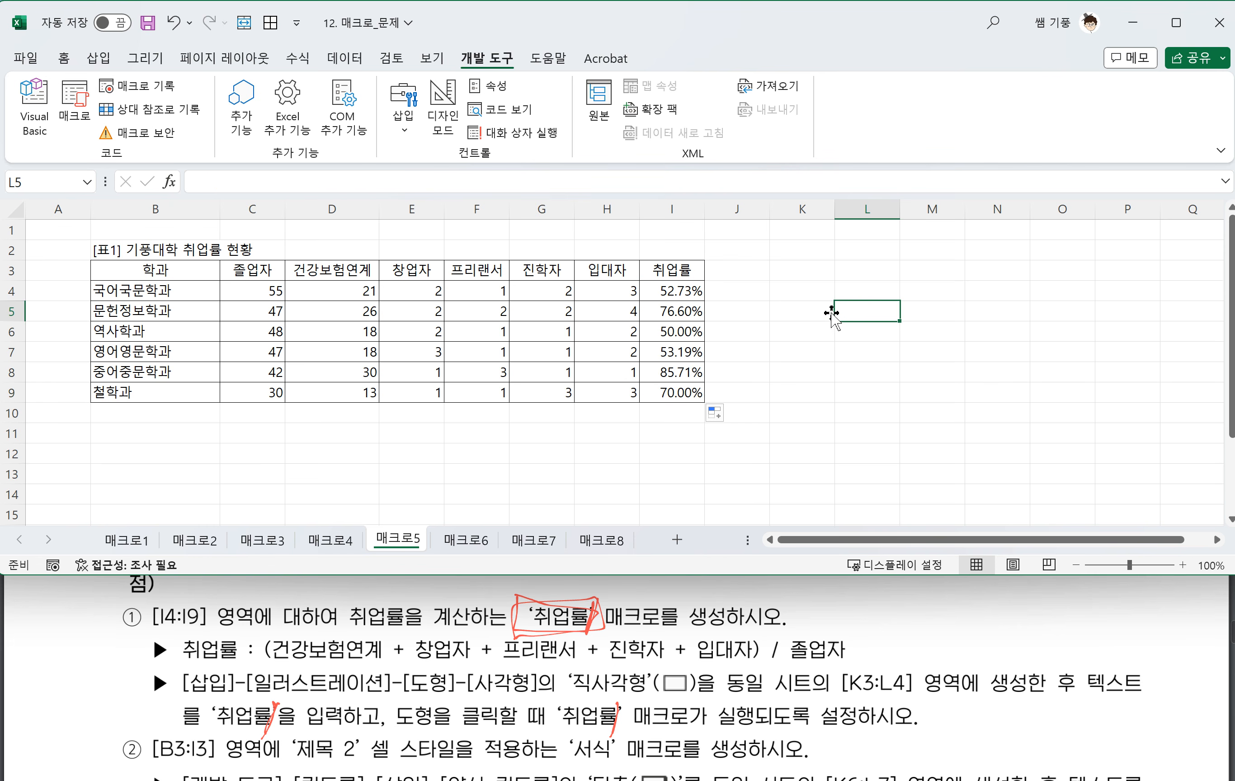
Insert a rectangle covering K3:K4, about 1.91 cm wide and 1.19 cm high, and label it "취업률"
drag(570, 690, 639, 694)
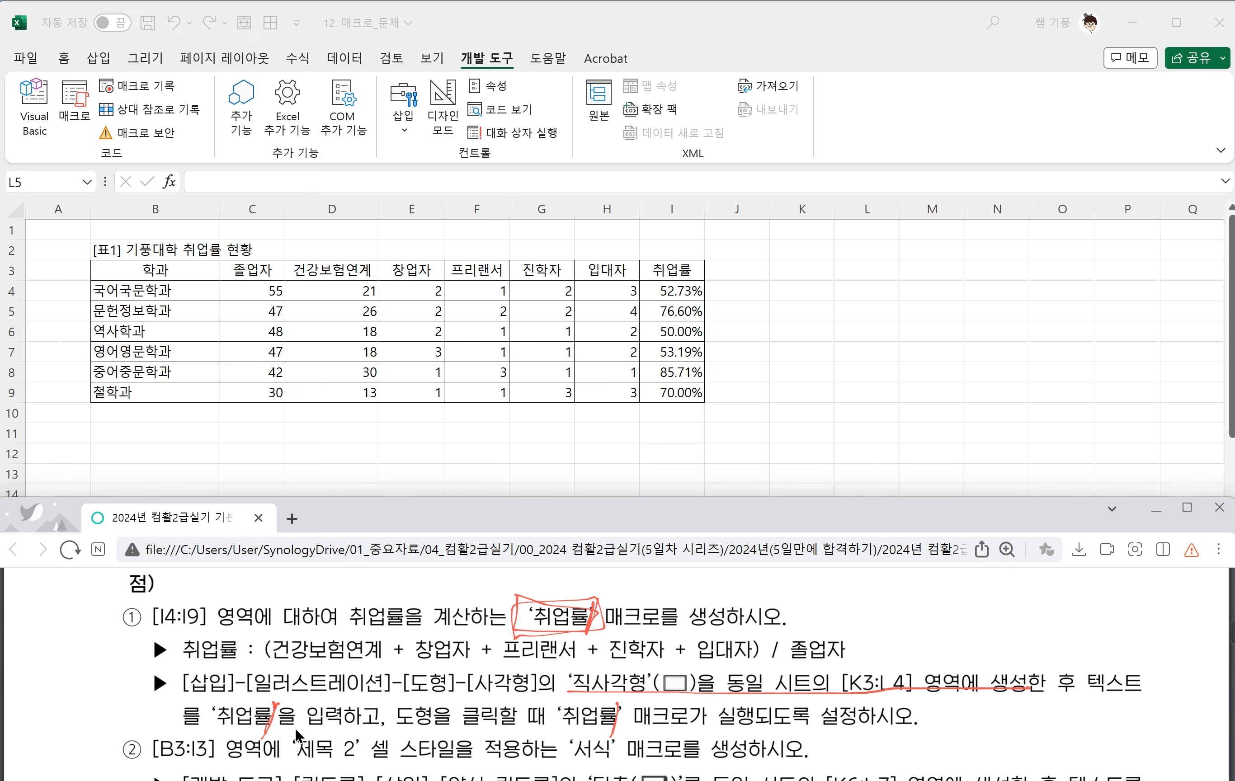
drag(360, 727, 385, 726)
click(751, 395)
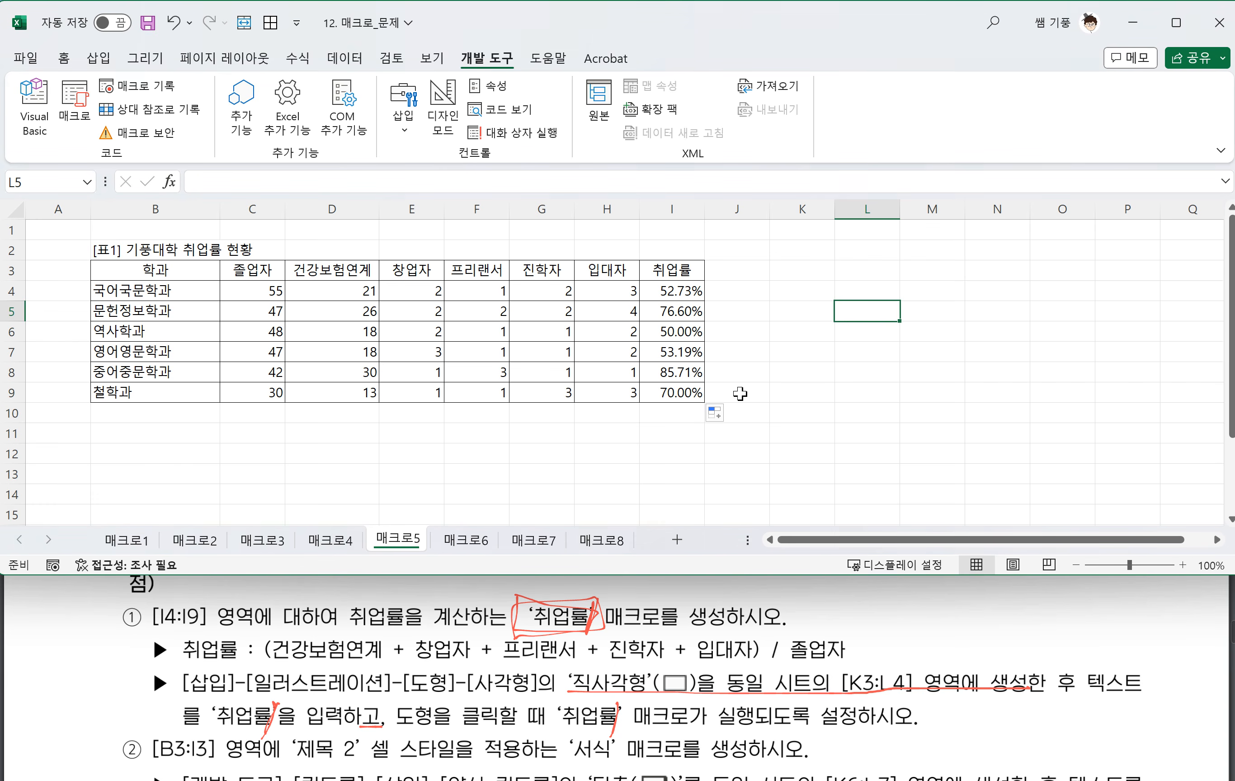
click(106, 57)
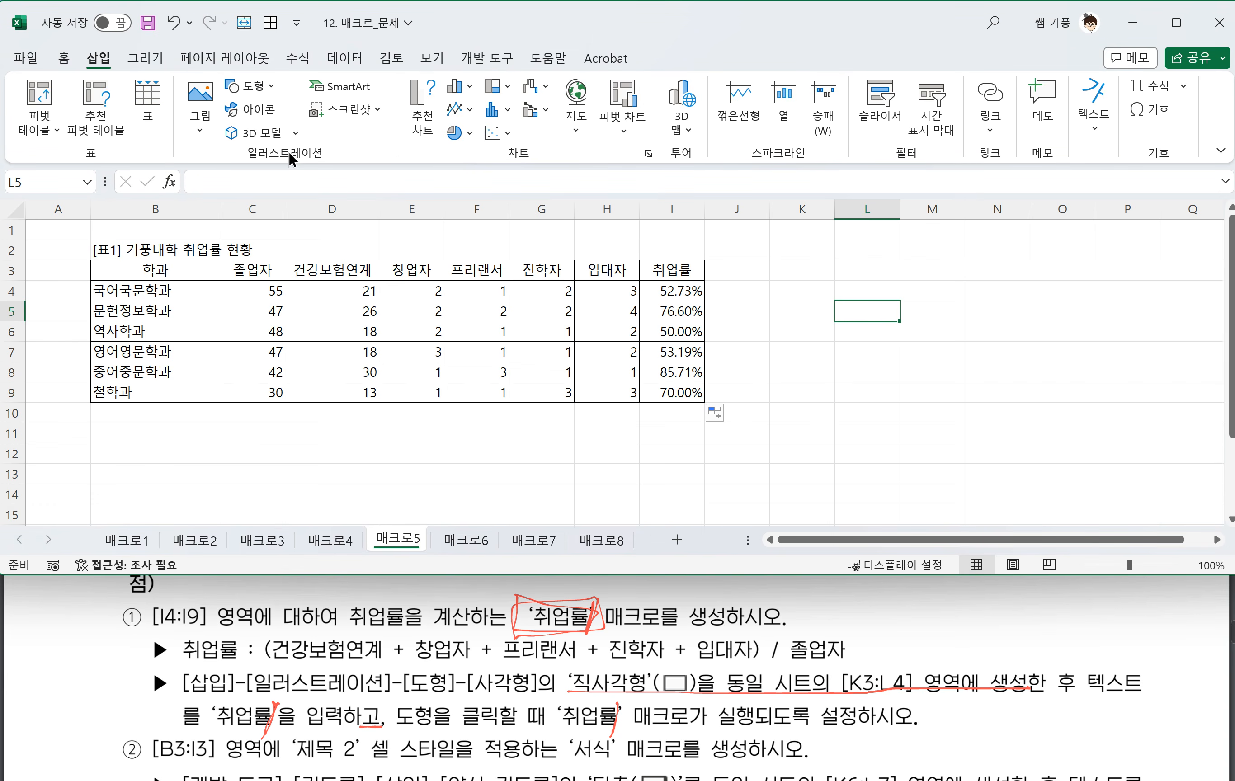
click(269, 84)
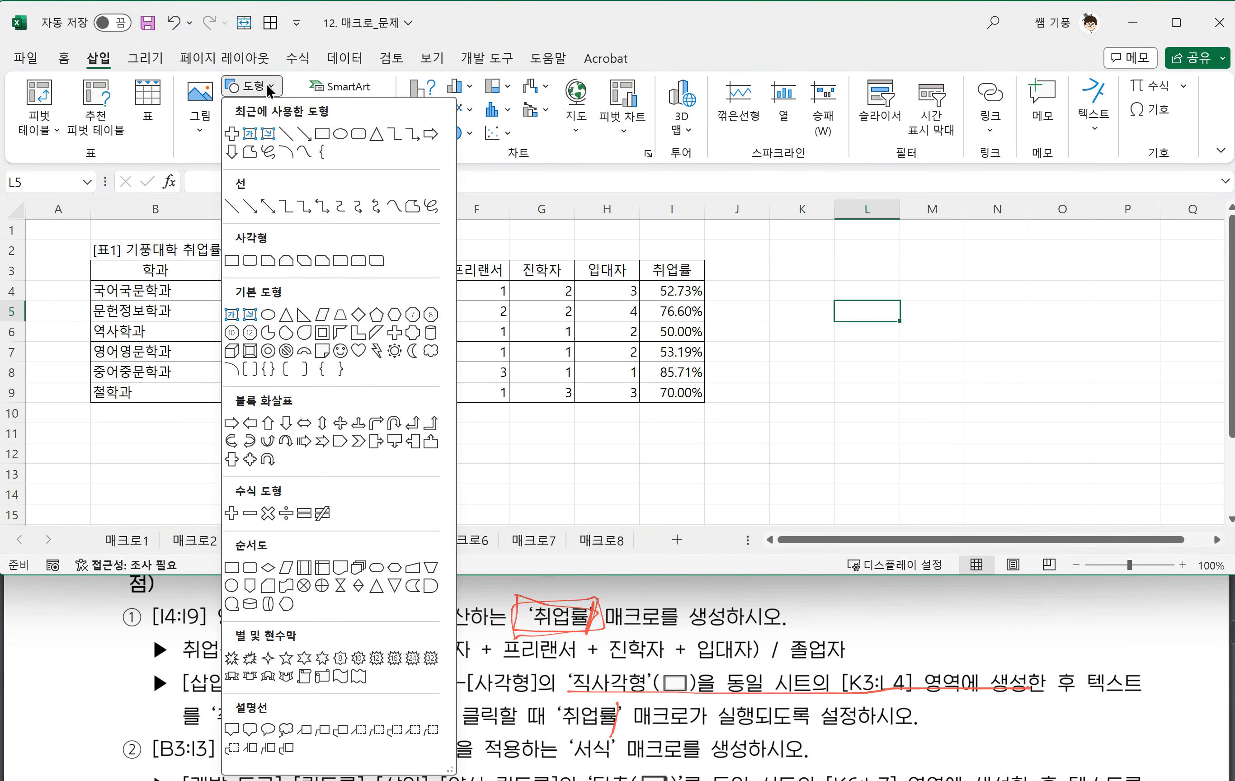
click(231, 260)
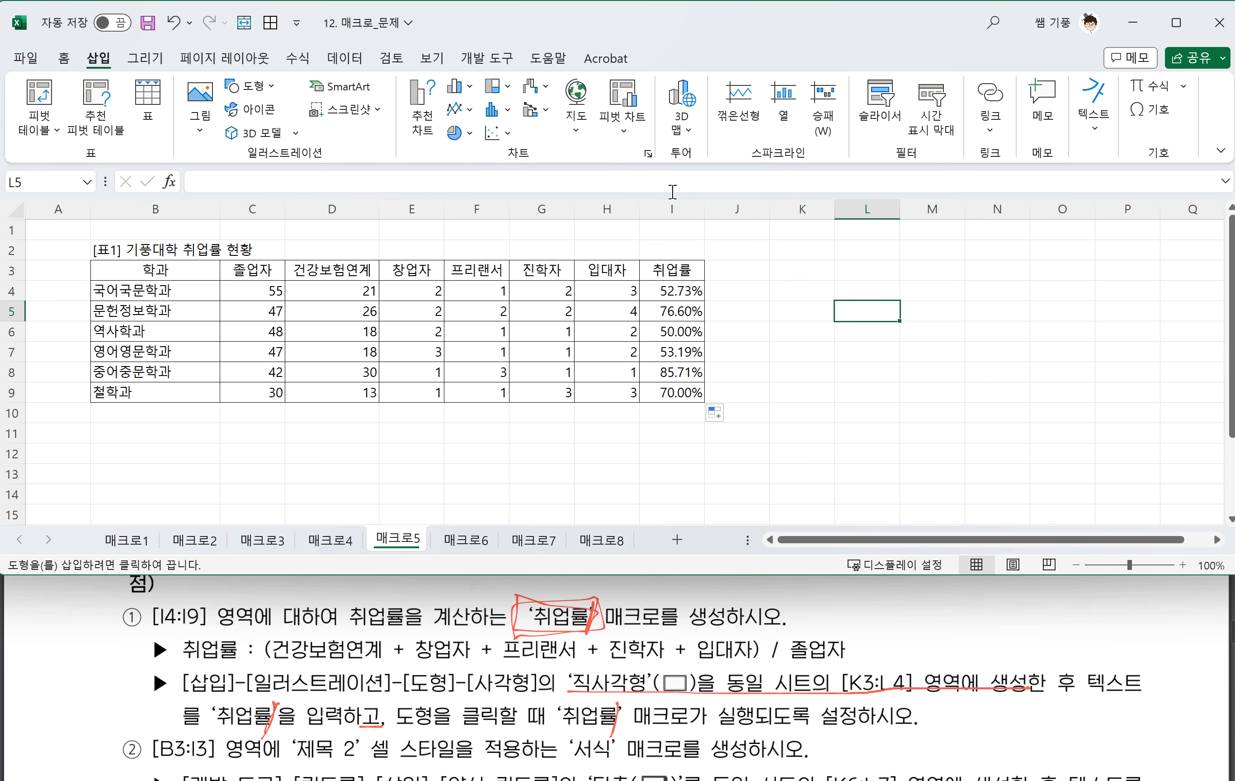
mouse_move(770, 260)
mouse_down()
mouse_move(835, 301)
mouse_move(823, 302)
mouse_up()
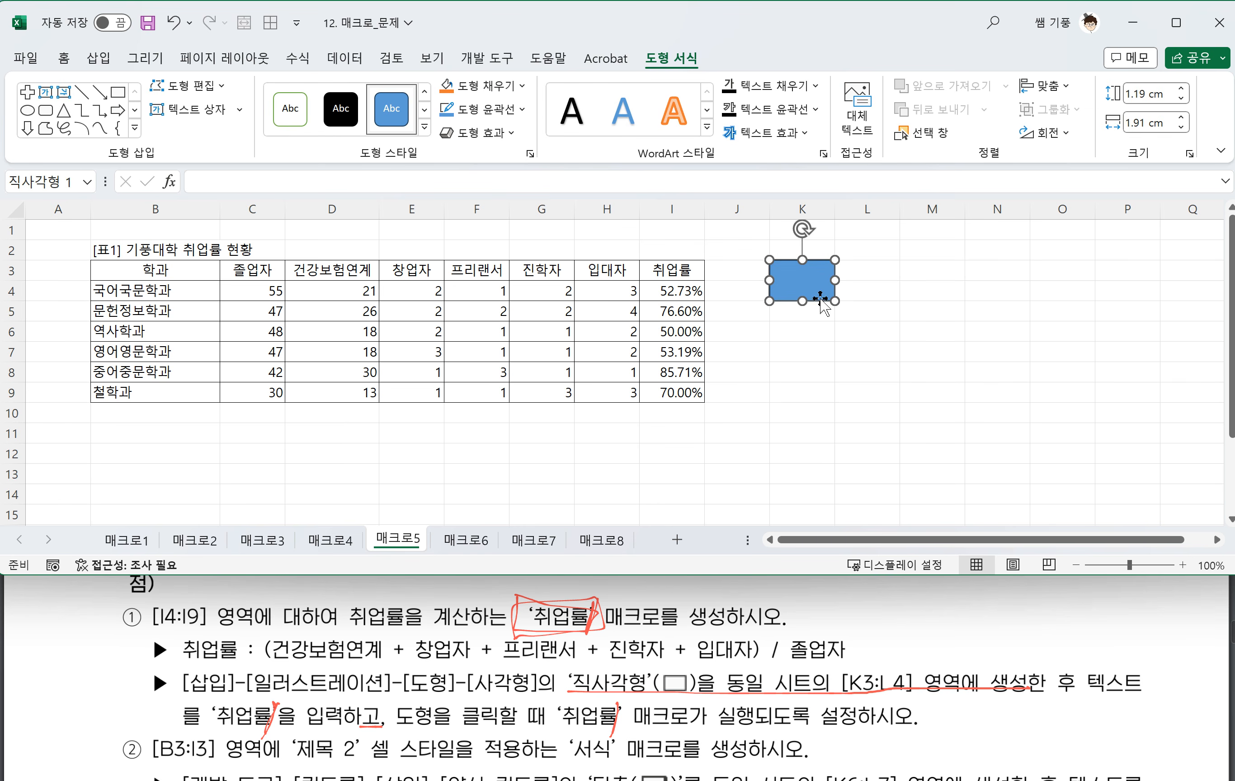
text(취업률)
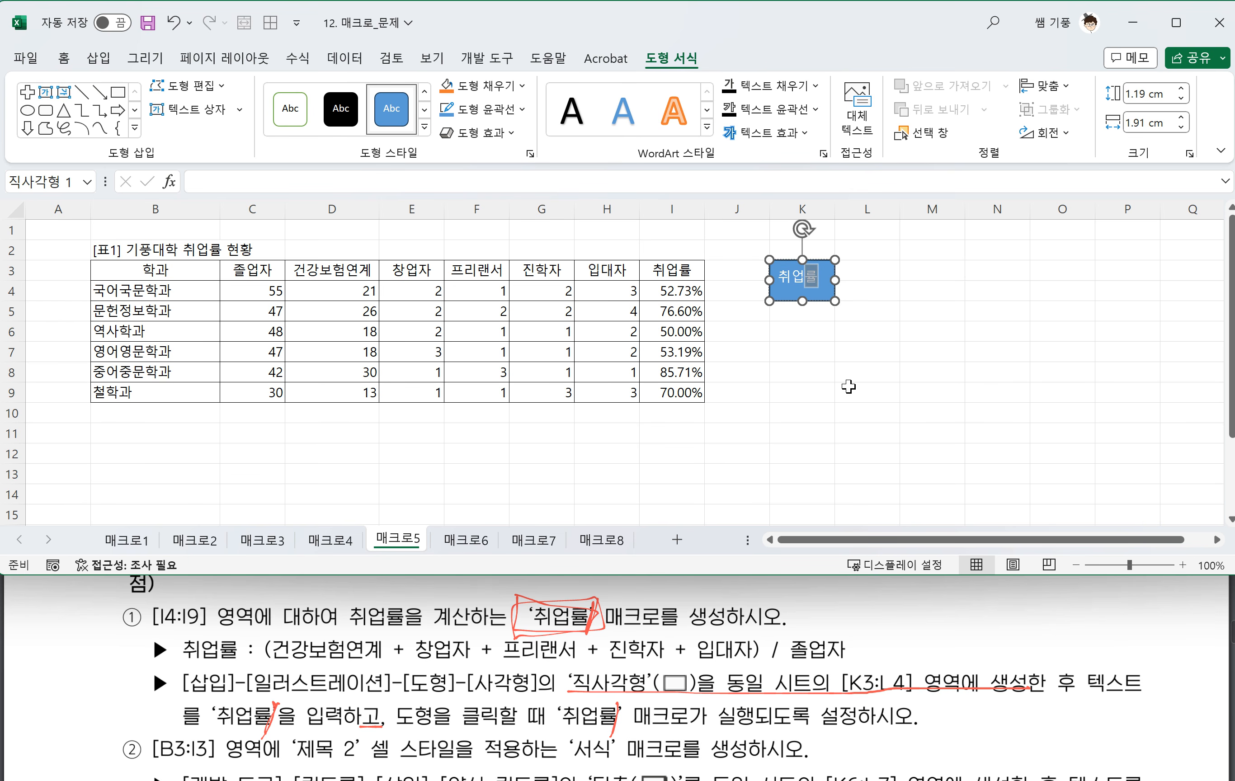
click(821, 311)
Assign the 취업률1 macro to the rectangle labelled "취업률"
click(817, 302)
right_click(816, 303)
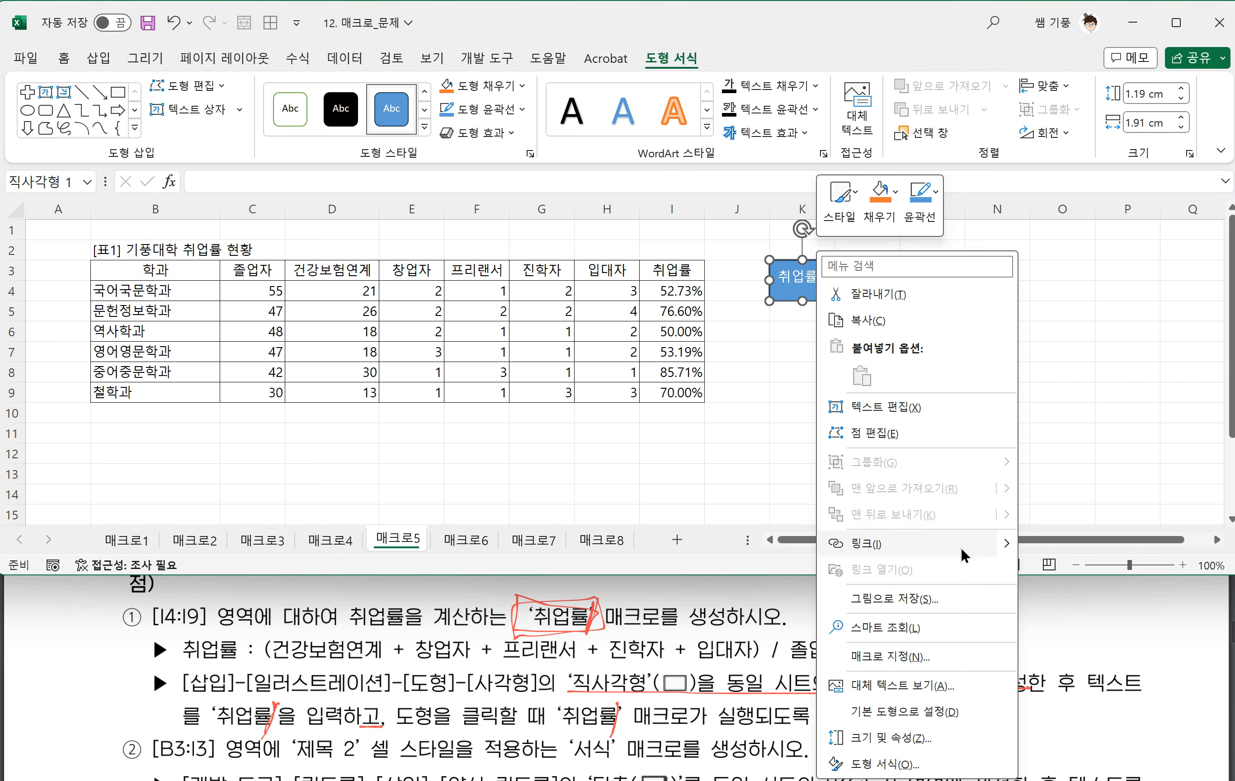
click(891, 654)
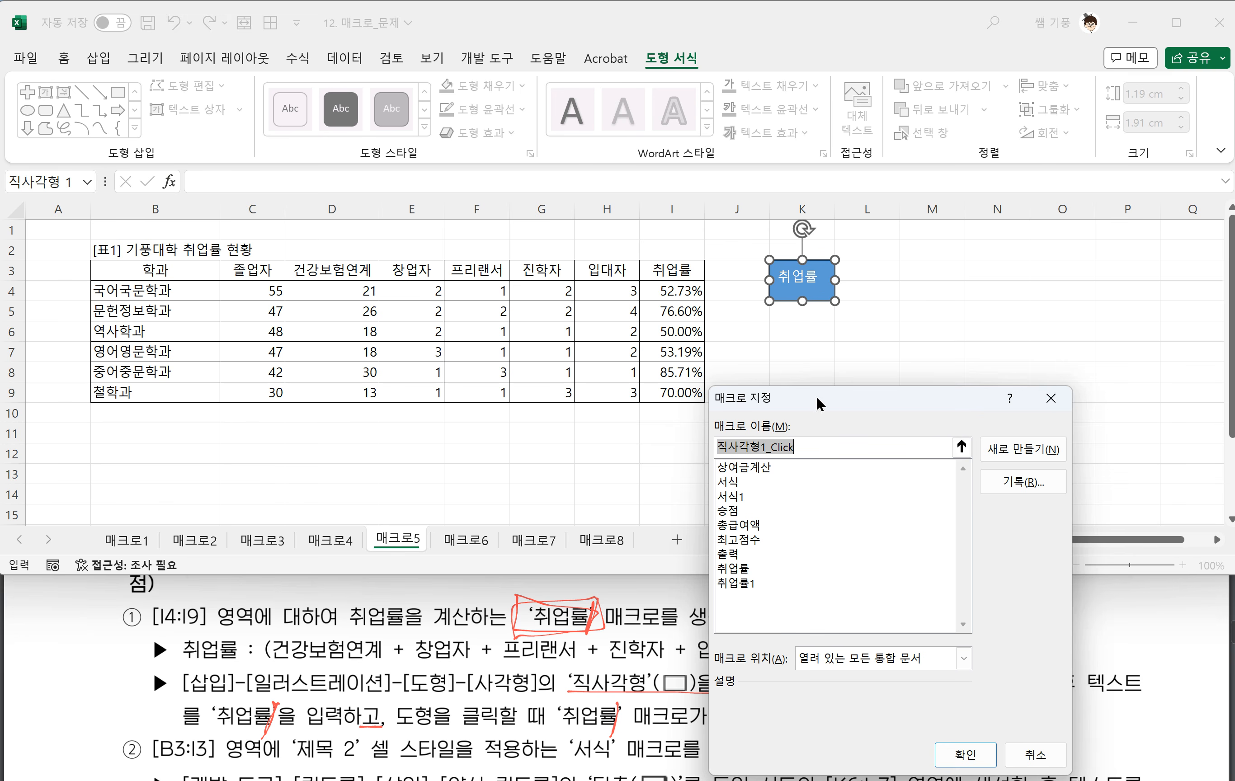
drag(817, 395, 809, 323)
click(729, 512)
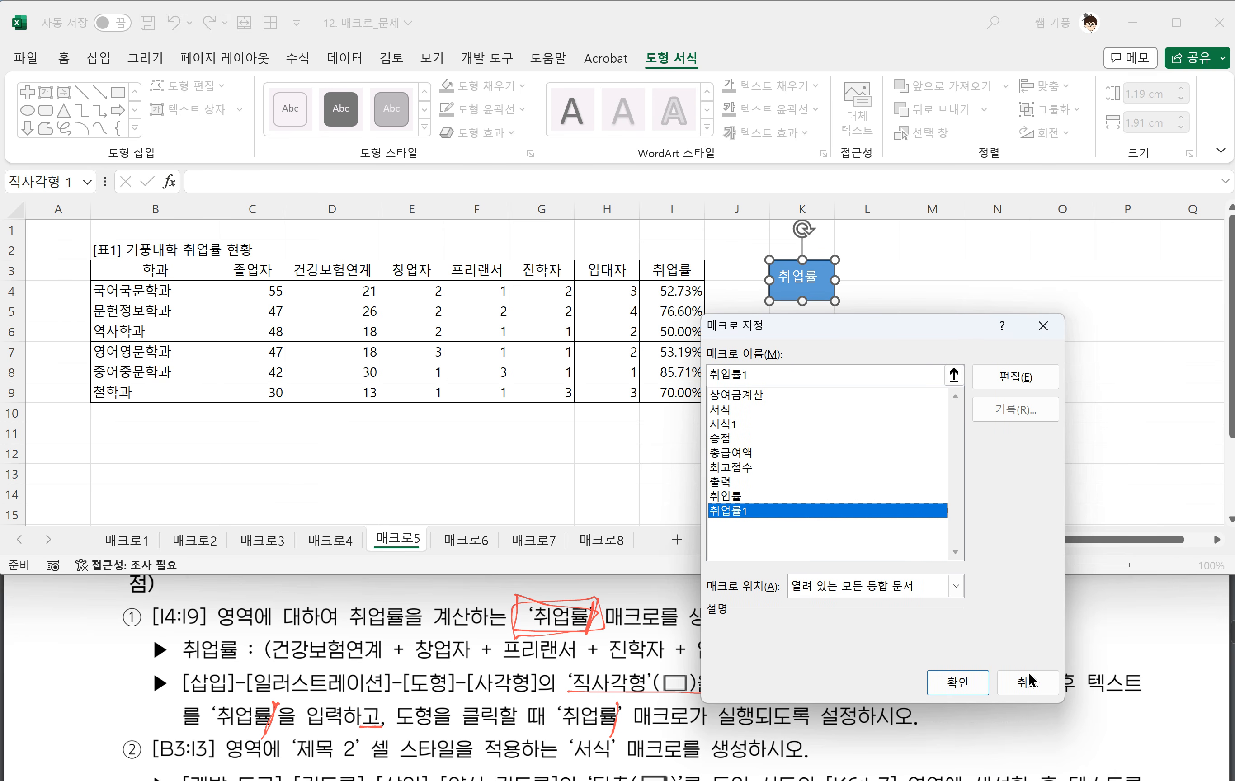
click(958, 683)
Change the rectangle's label to "취업률1"
click(818, 279)
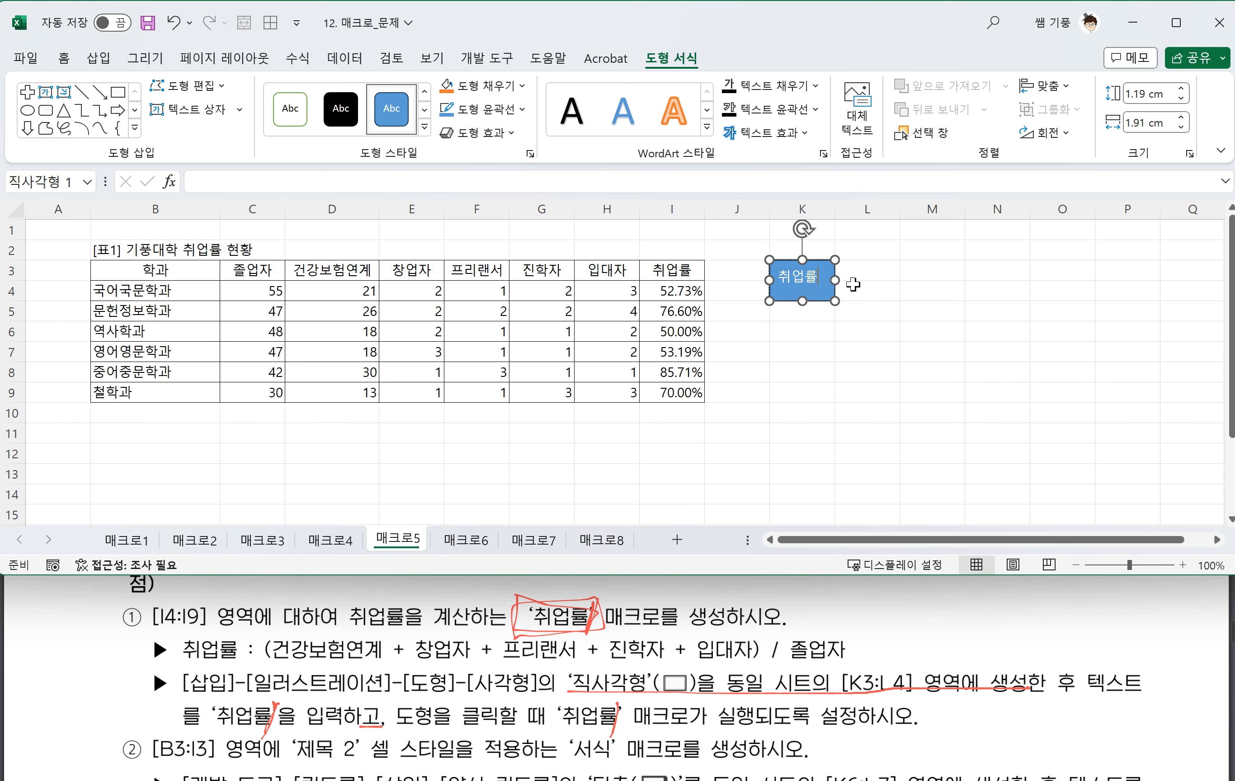
text(1)
click(900, 411)
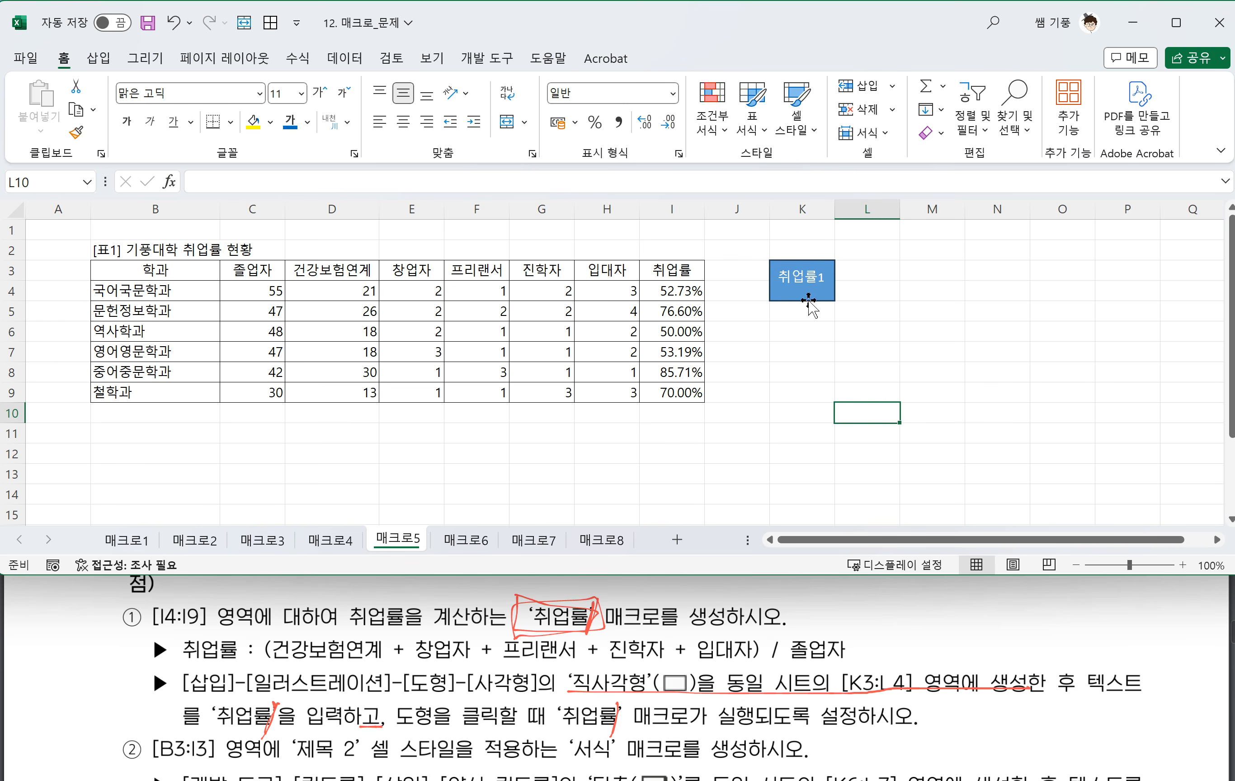
Reopen the rectangle's macro assignment and confirm 취업률1 as its macro
ctrl+click(808, 302)
right_click(809, 301)
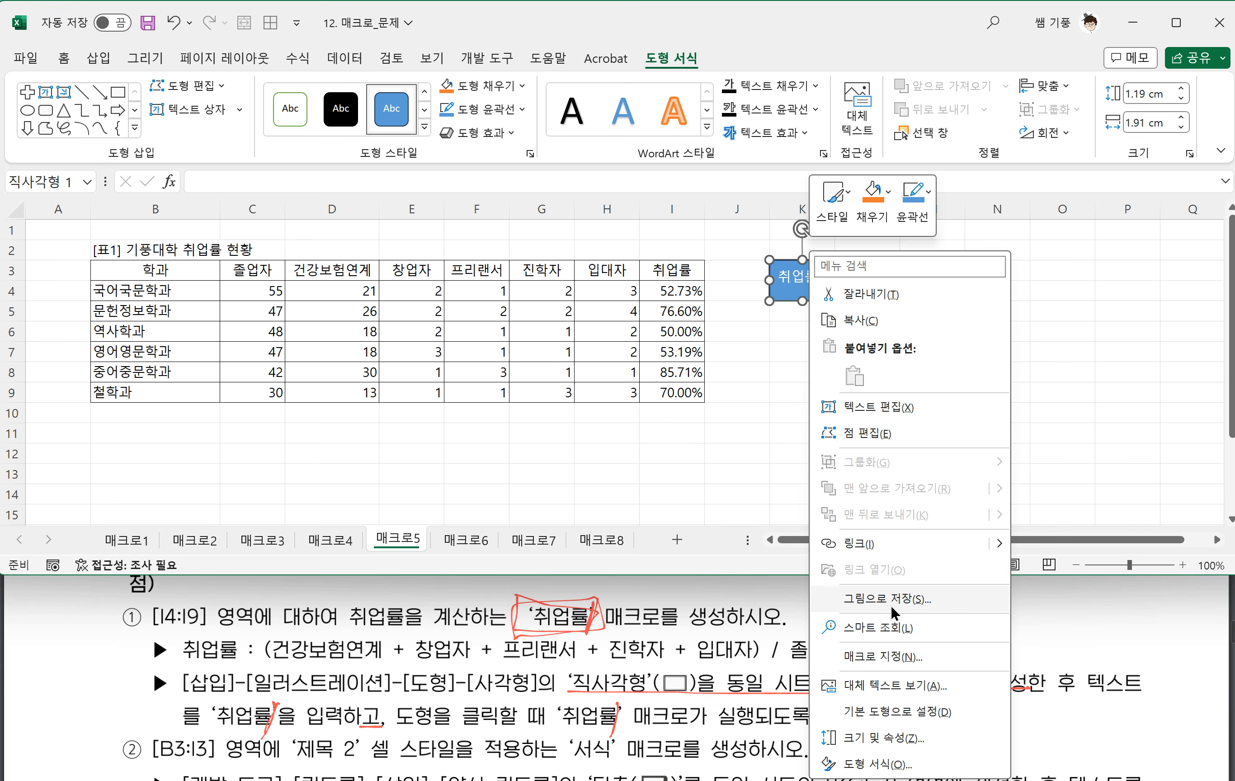
click(875, 658)
click(727, 582)
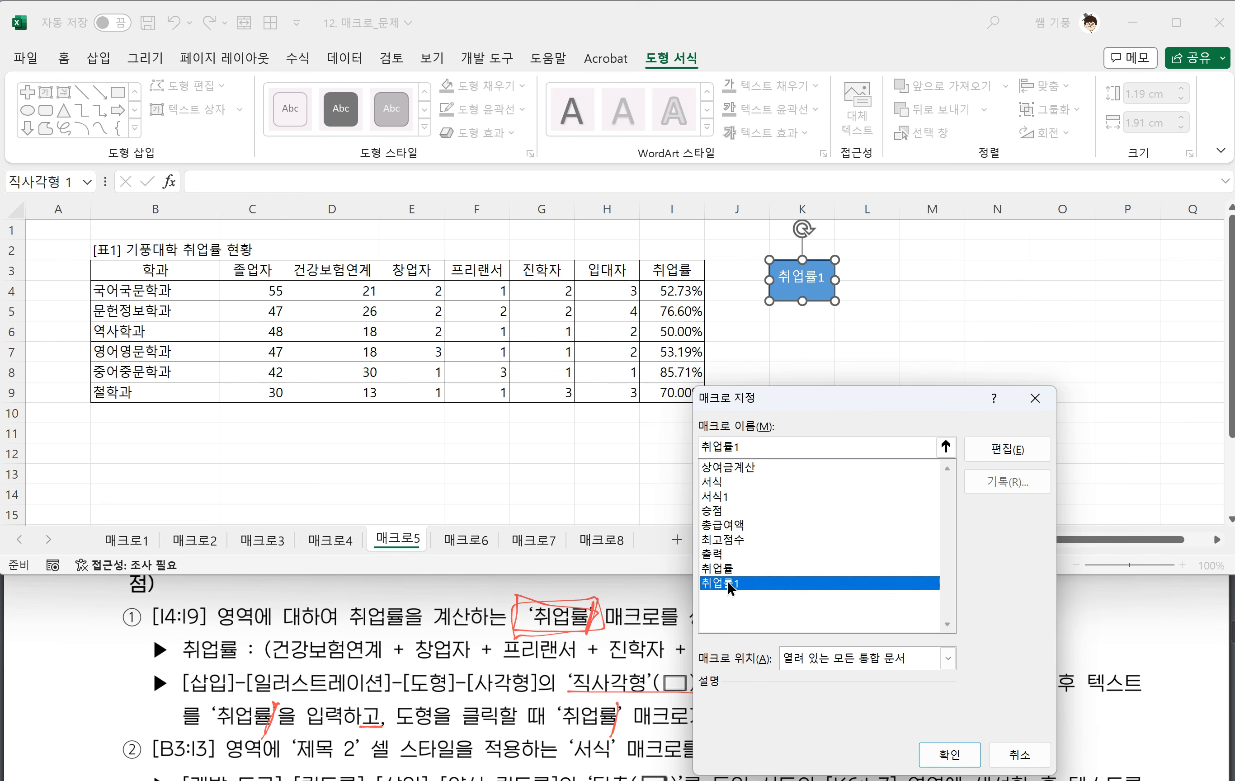
click(934, 750)
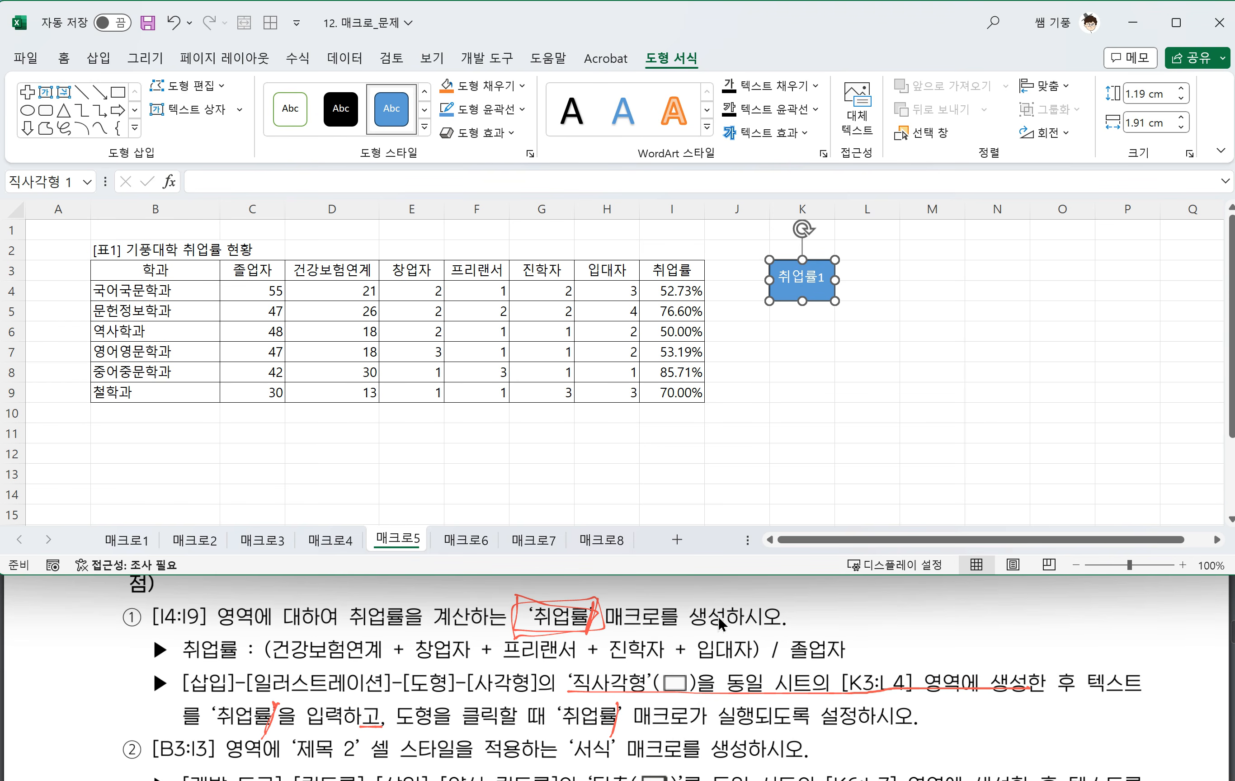
In the problem PDF, pen-mark the '서식' mentions in item ② and underline its '제목 2' cell style requirement
click(622, 623)
scroll(822, 668, down, 2)
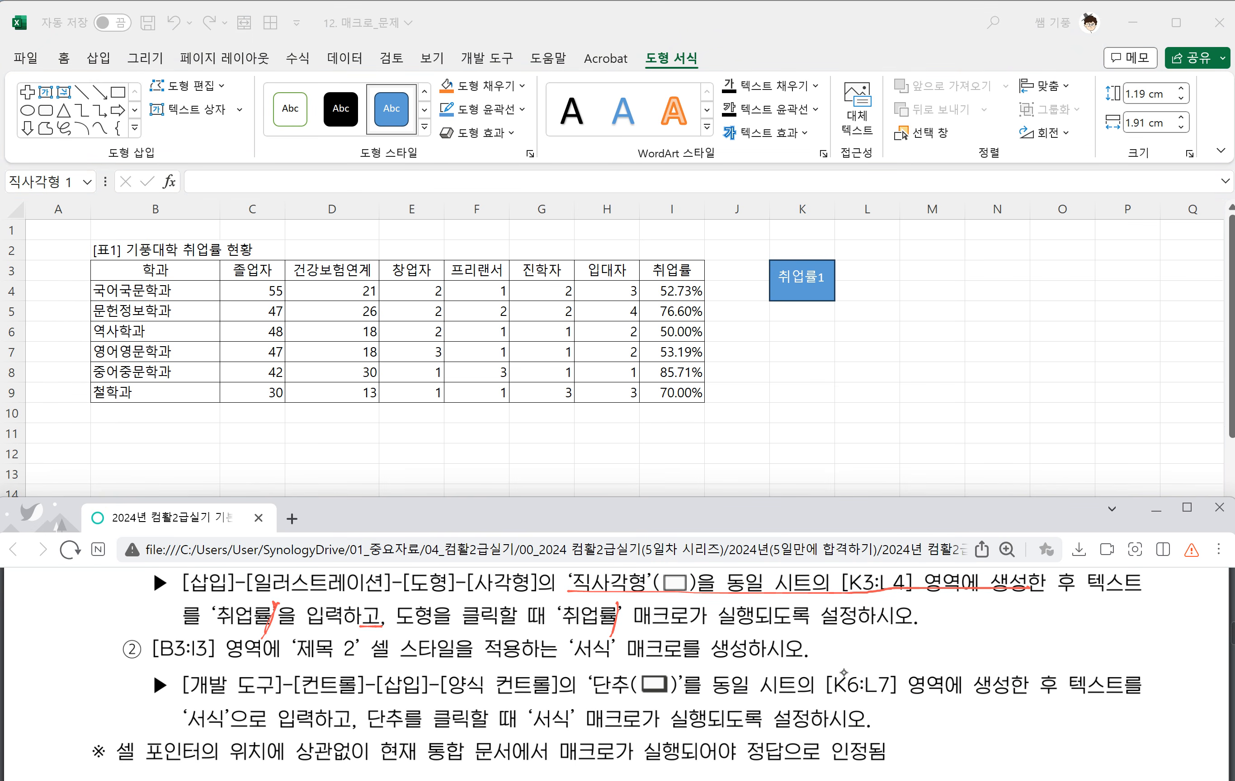
drag(615, 643, 636, 652)
drag(228, 710, 239, 727)
drag(566, 709, 566, 729)
key(alt+Tab)
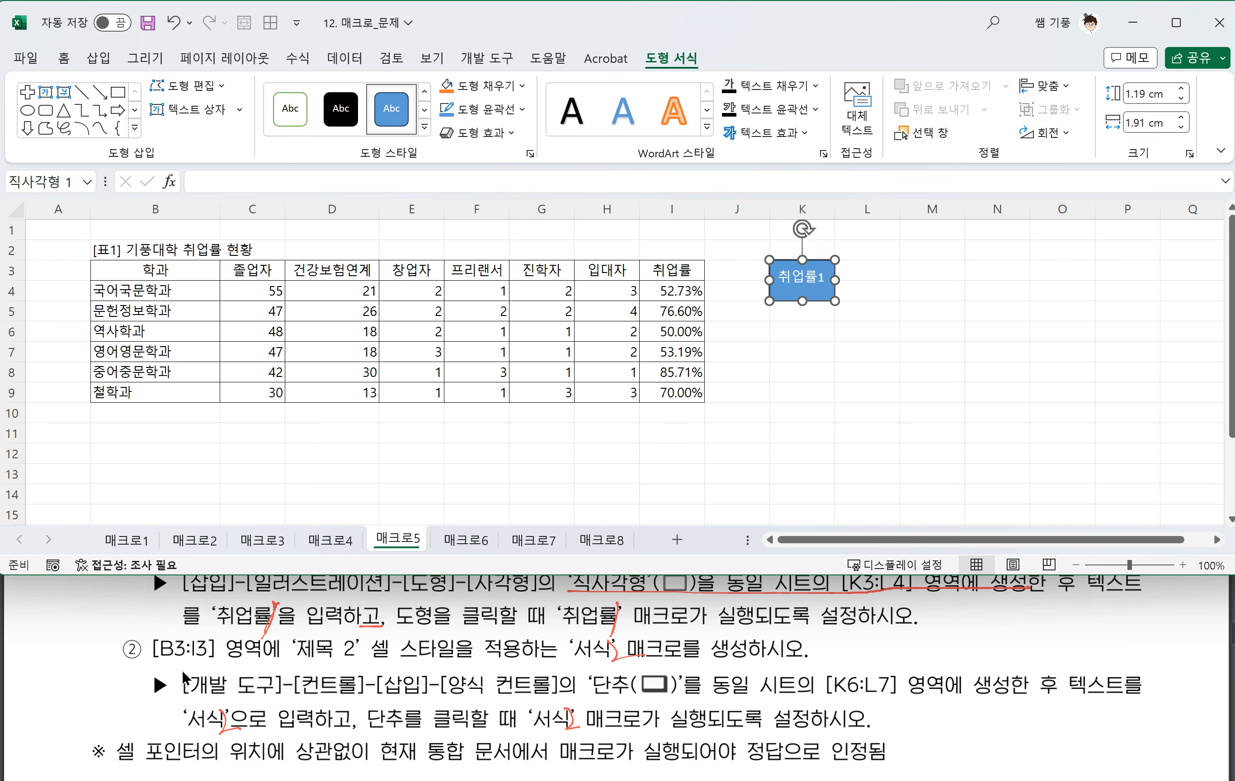
drag(304, 666, 527, 667)
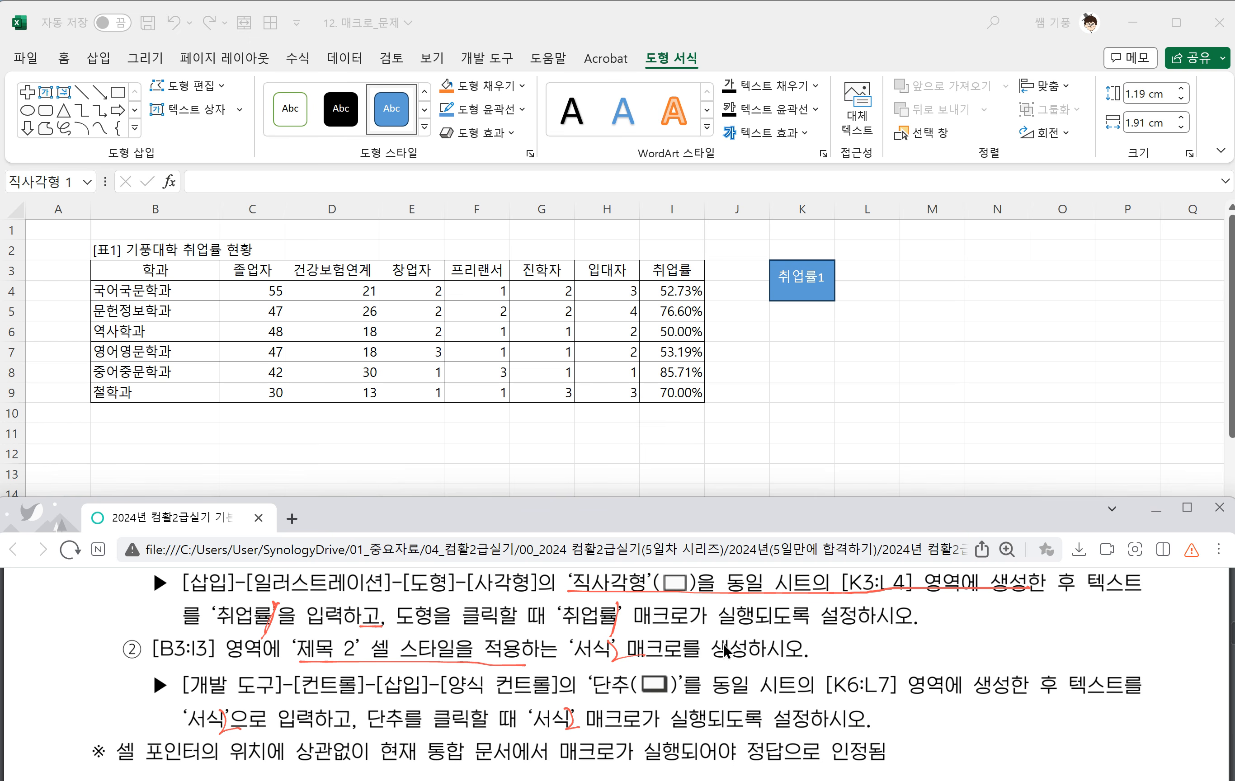
Return to Excel and start recording a macro named 서식2, stored in the current workbook
click(778, 413)
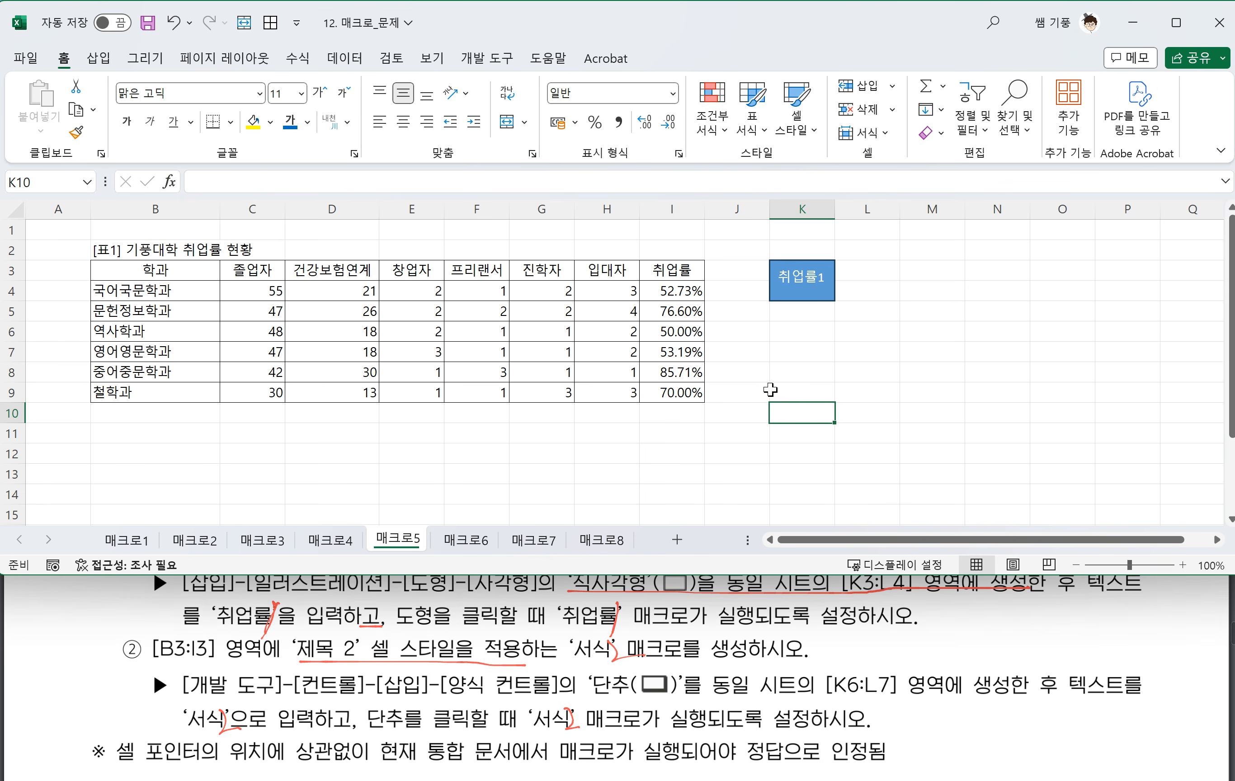
click(789, 350)
click(507, 68)
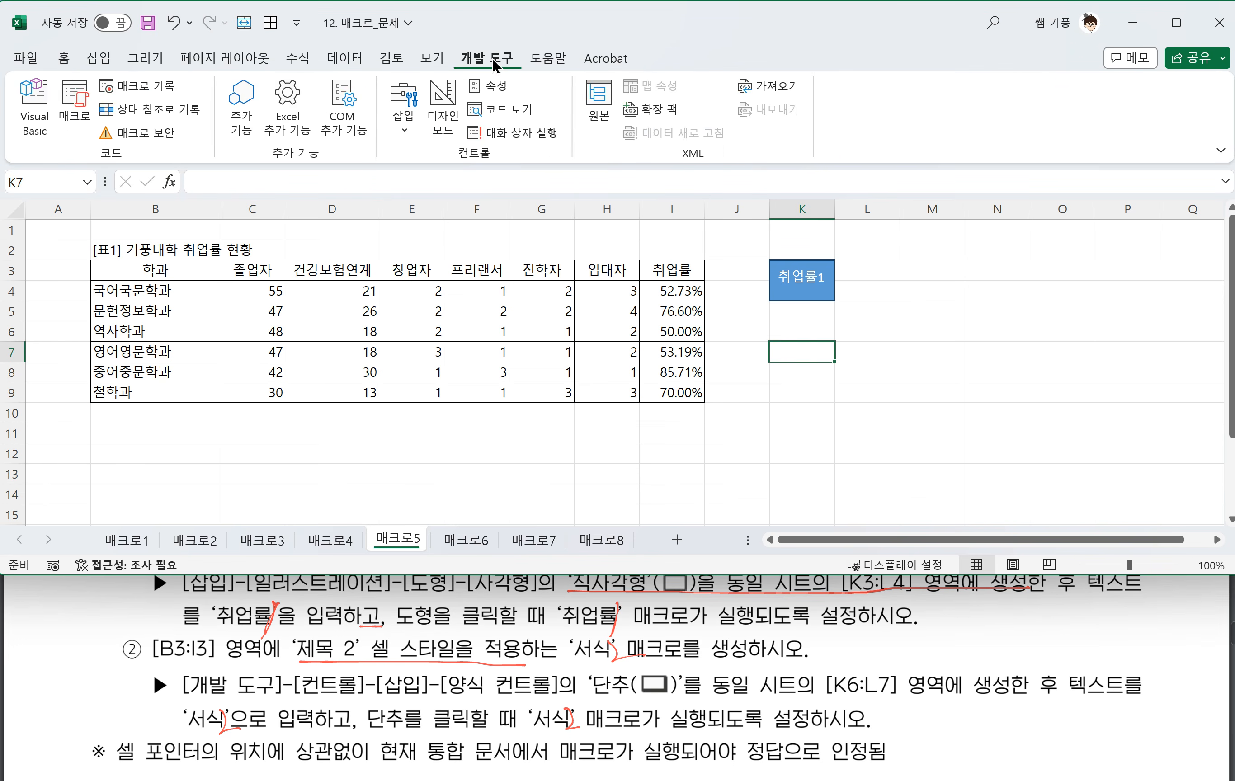
click(142, 86)
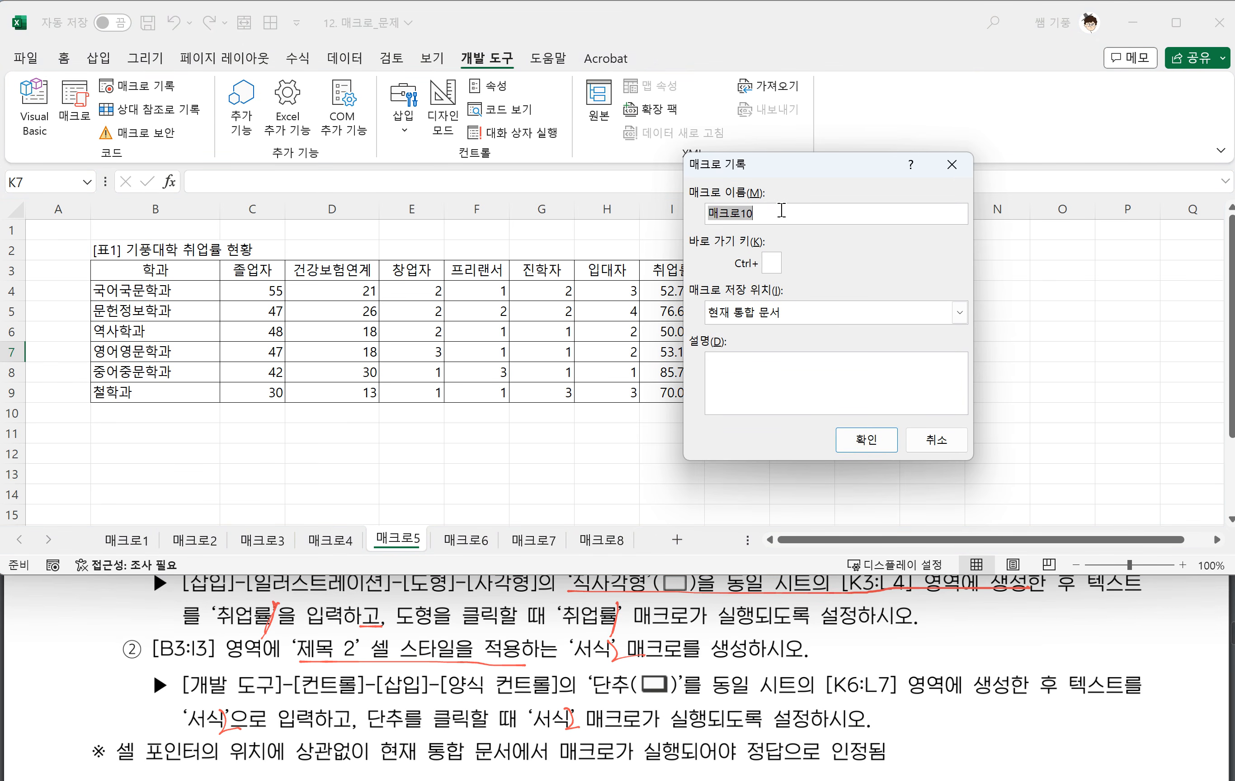
text(서식2)
click(870, 444)
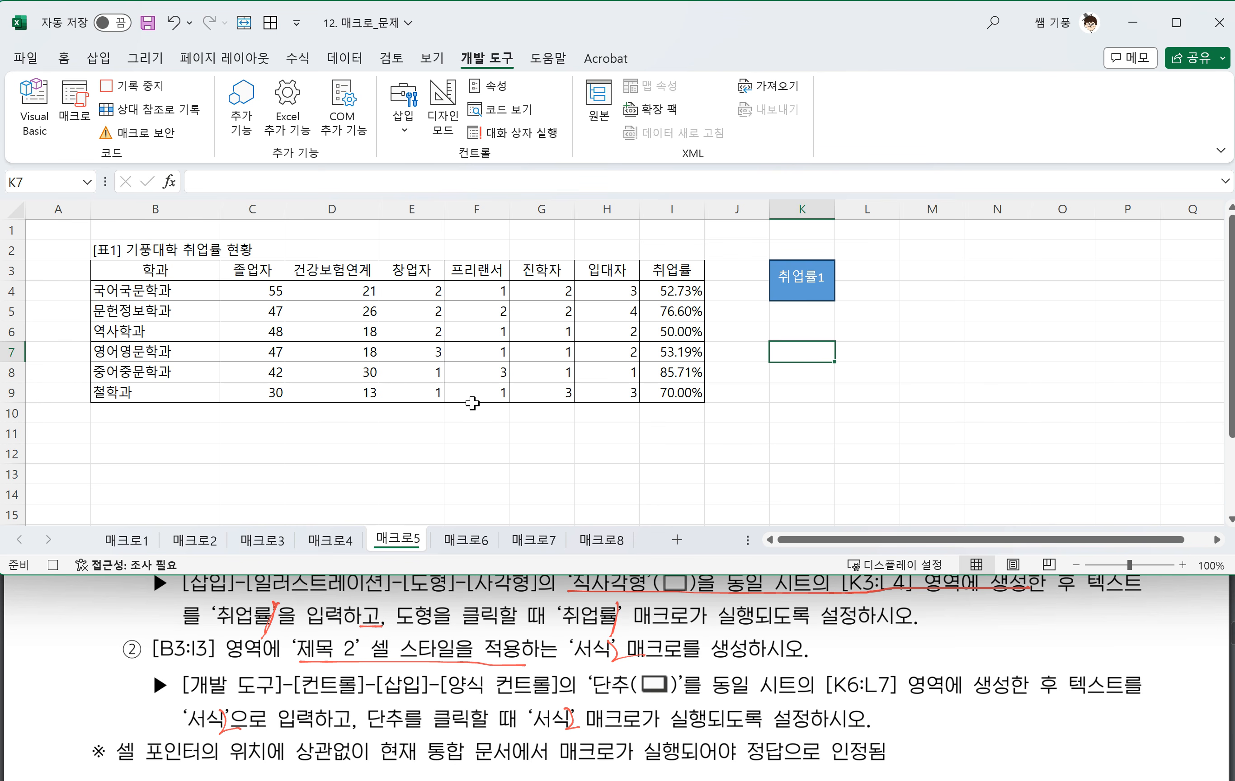
Apply the '제목 2' cell style to the header range B3:I3 and stop recording the macro
drag(348, 282, 656, 269)
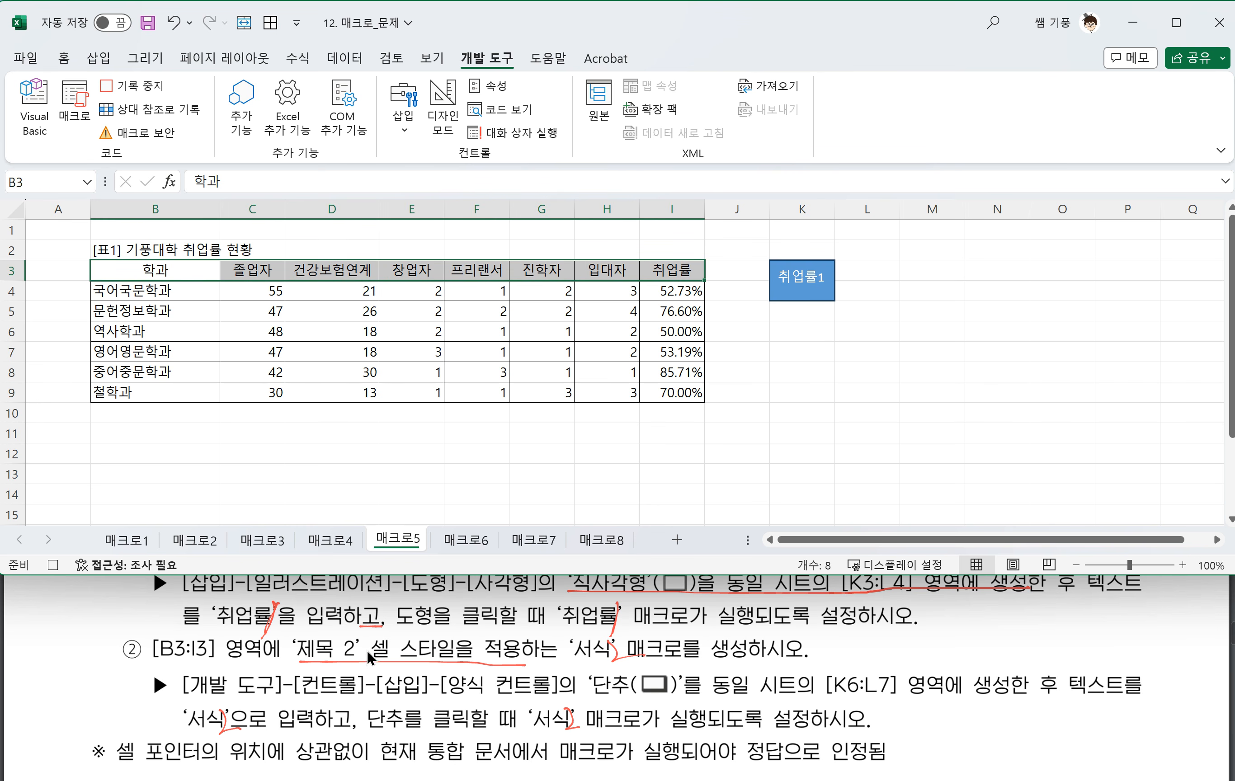
click(63, 58)
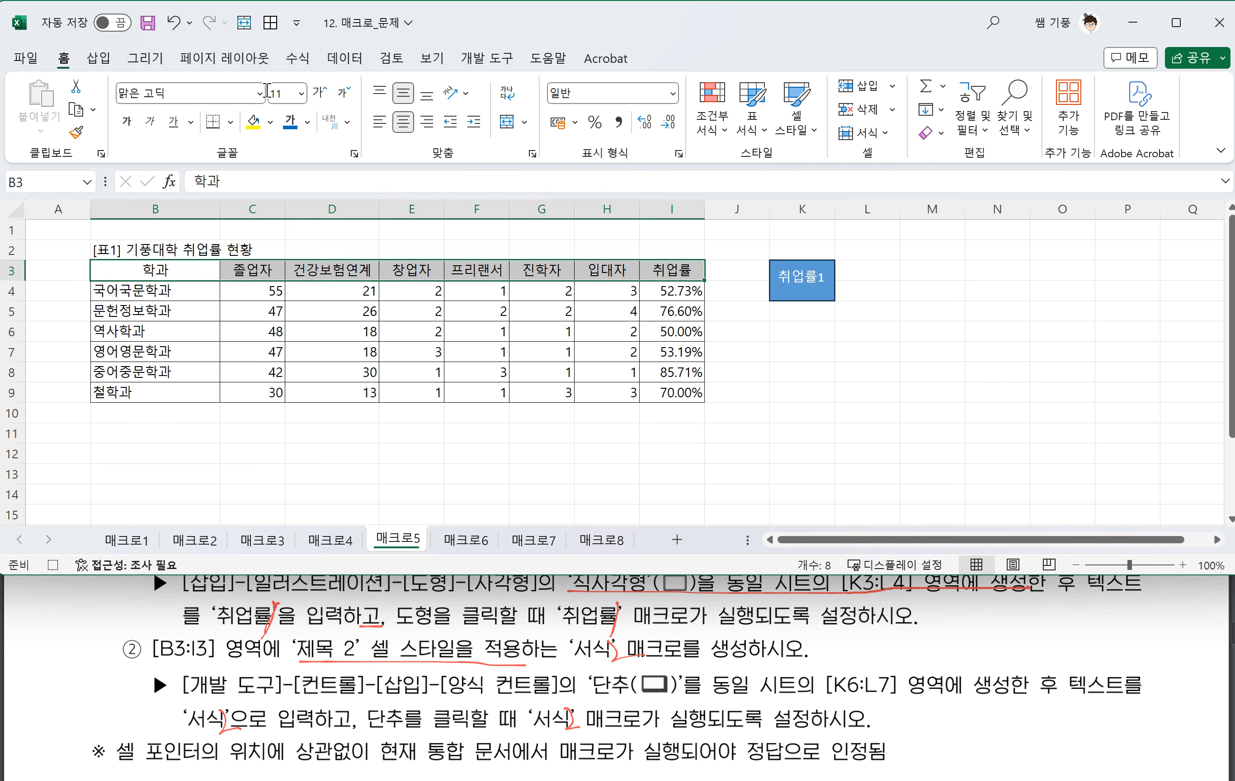
click(796, 111)
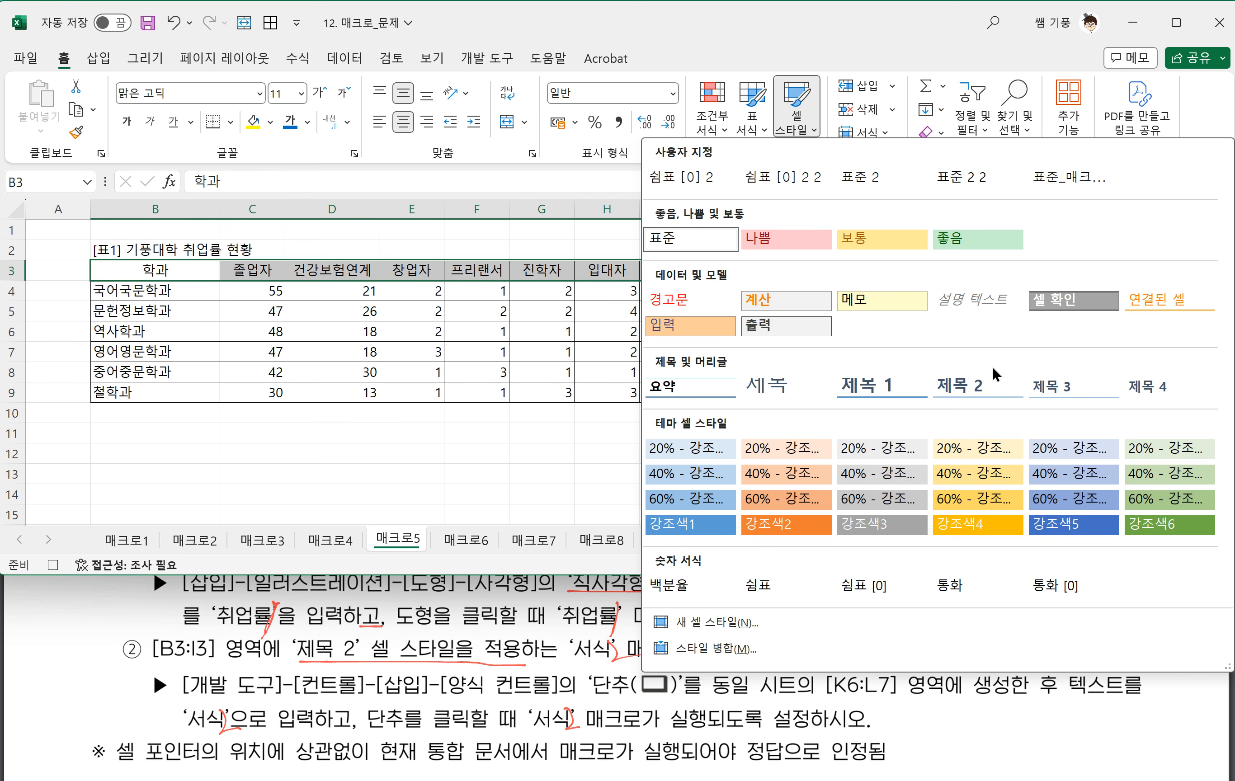
click(969, 389)
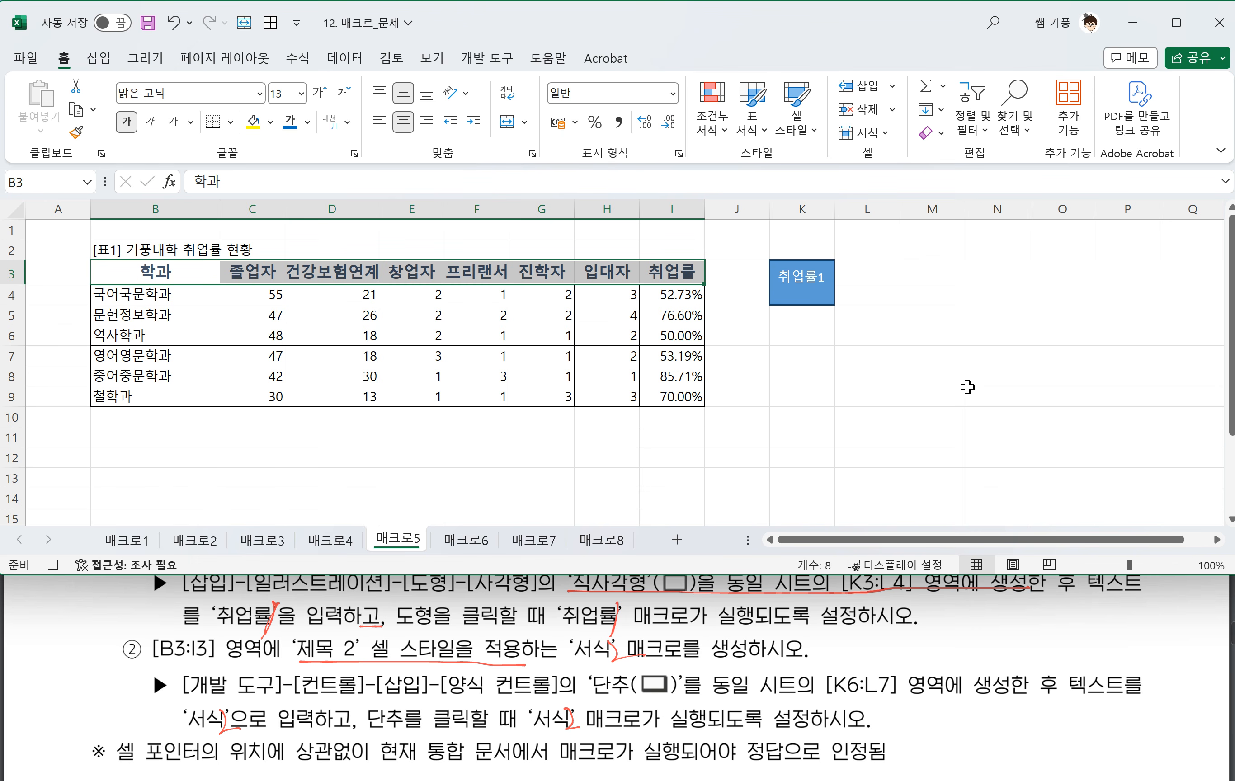
click(496, 60)
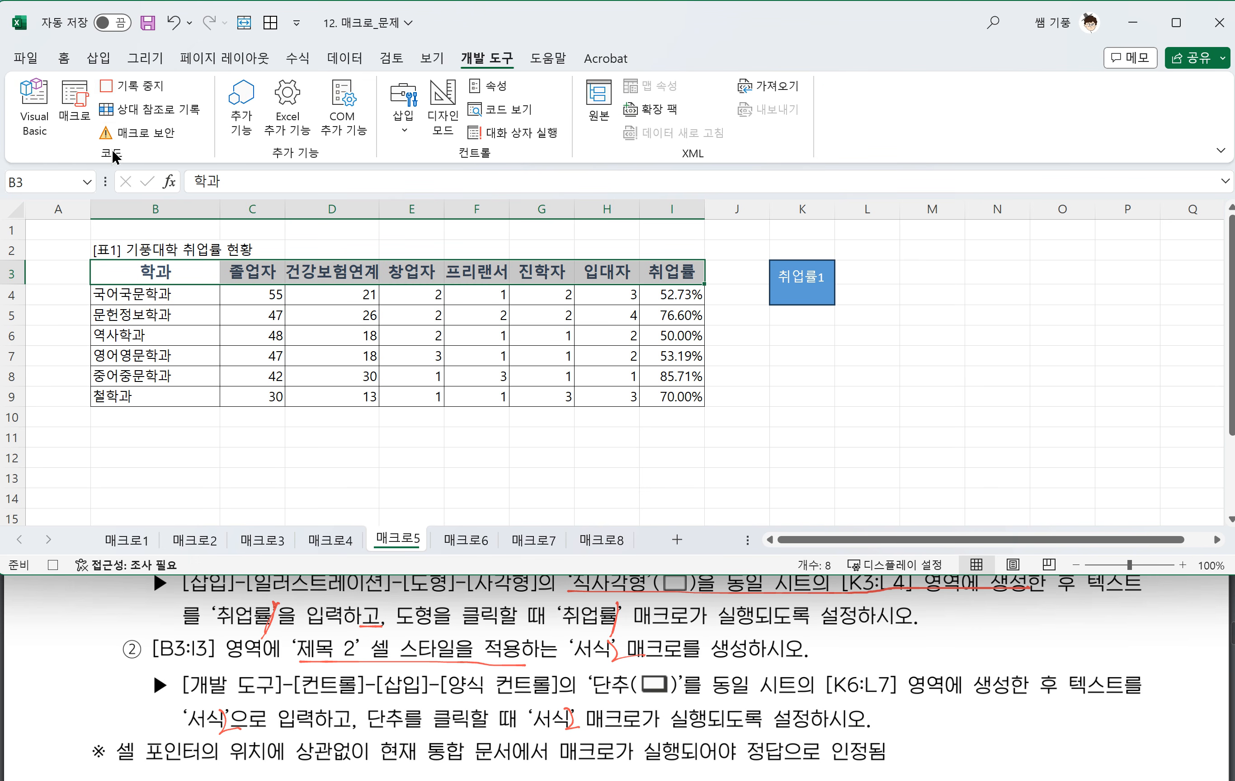
click(132, 86)
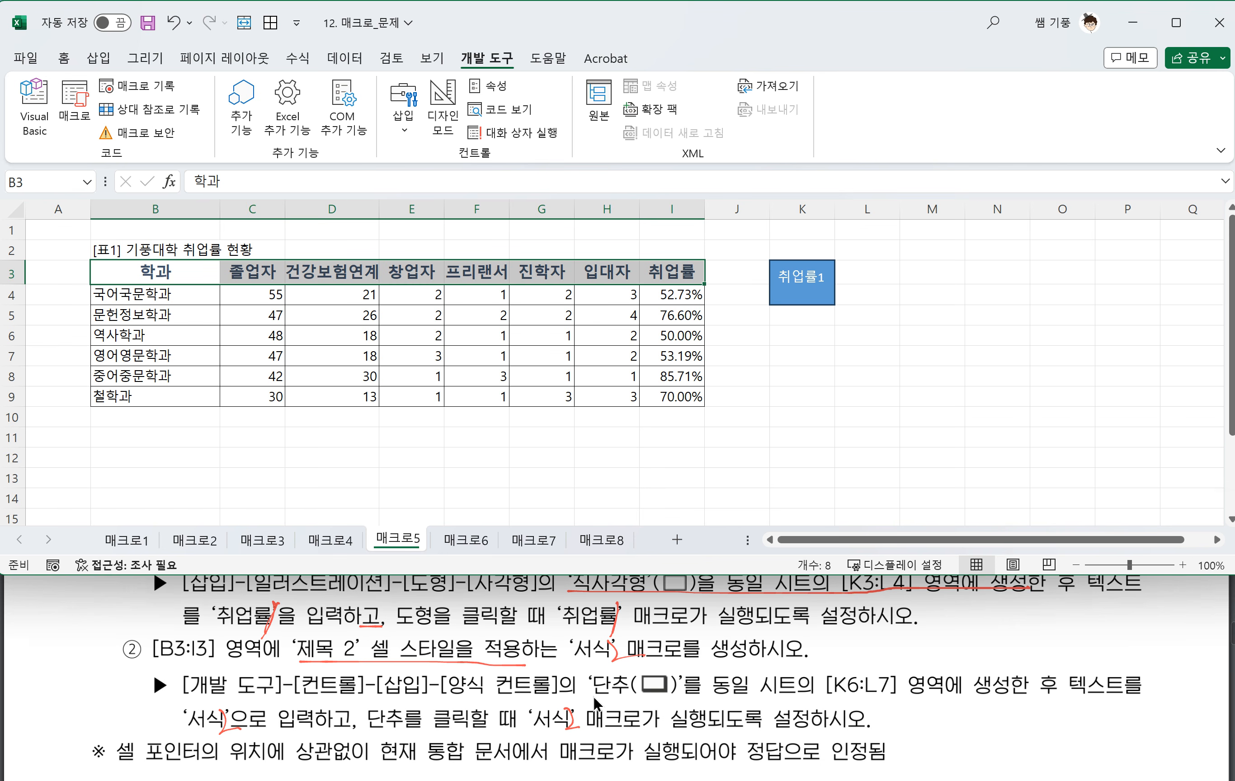
Underline the button placement at K6:L7, its '서식' text and the macro assignment requirement in the problem PDF
drag(594, 698, 920, 703)
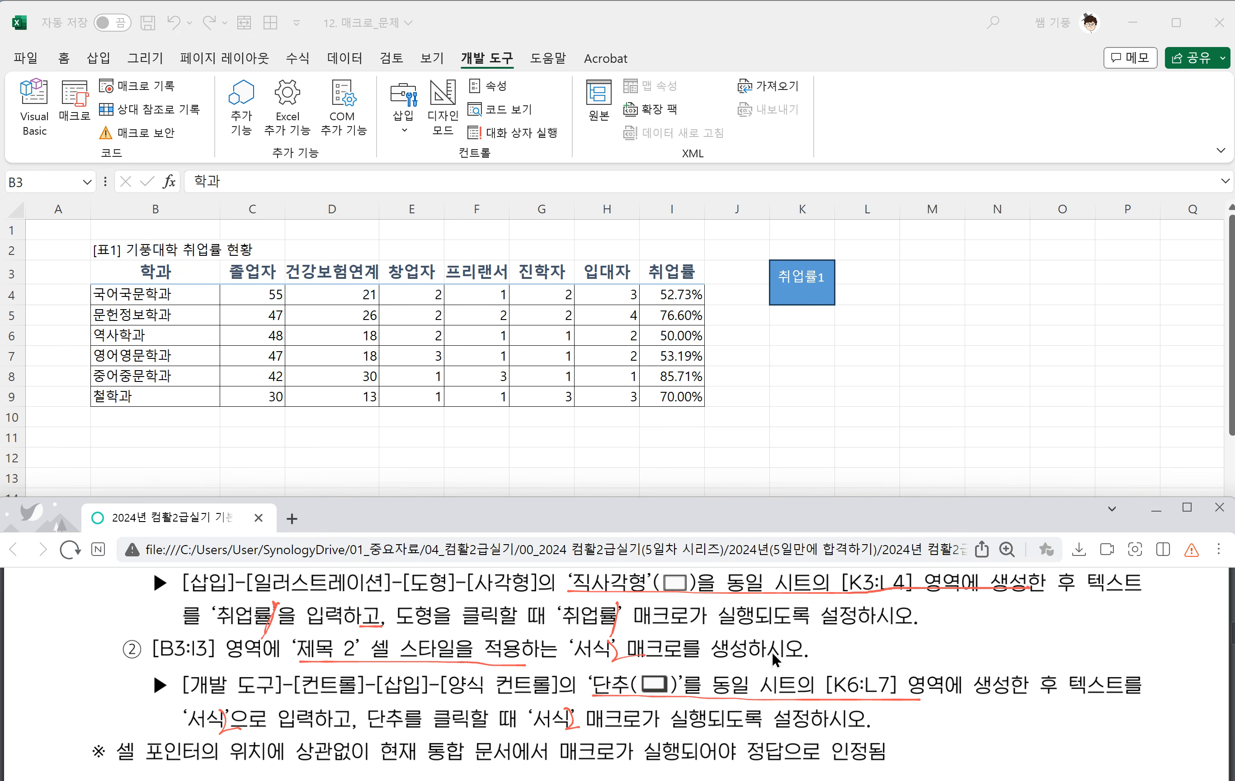
drag(182, 730, 310, 731)
drag(524, 736, 806, 734)
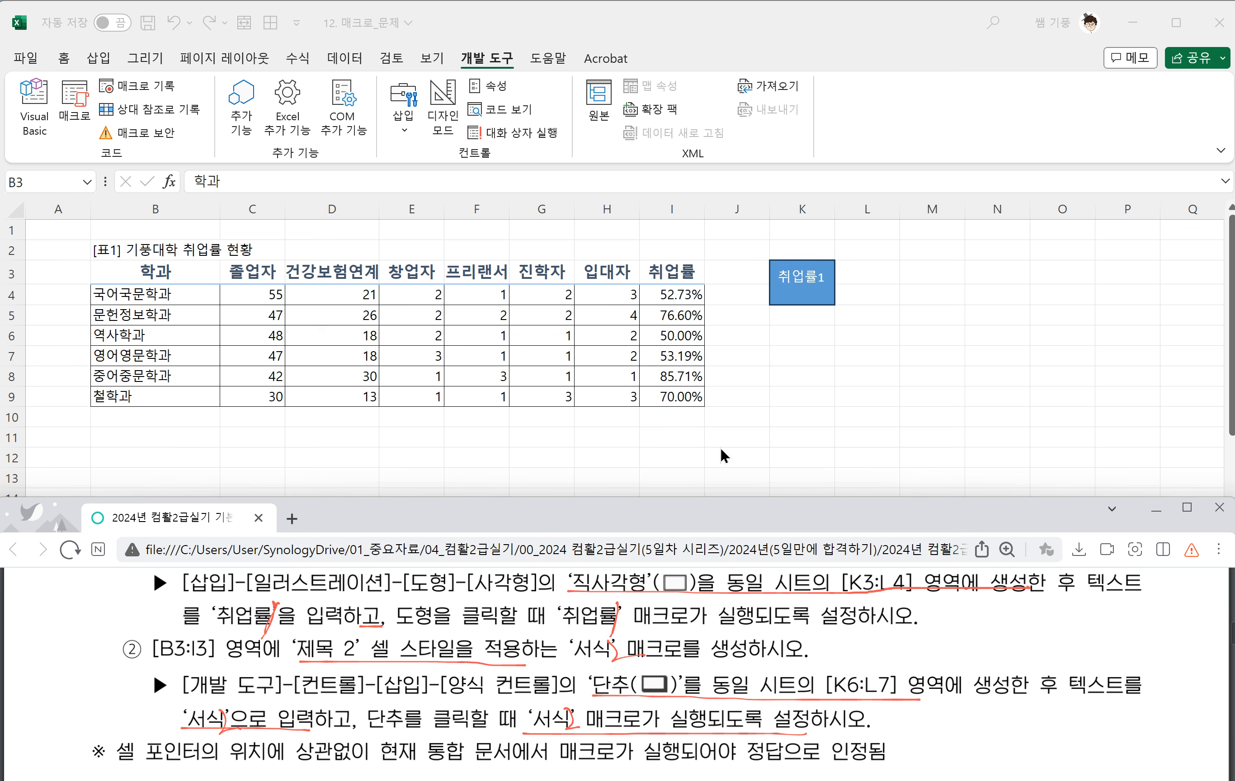
Insert a form control button covering K6:L7 on the 매크로5 sheet and assign the 서식2 macro to it
click(774, 422)
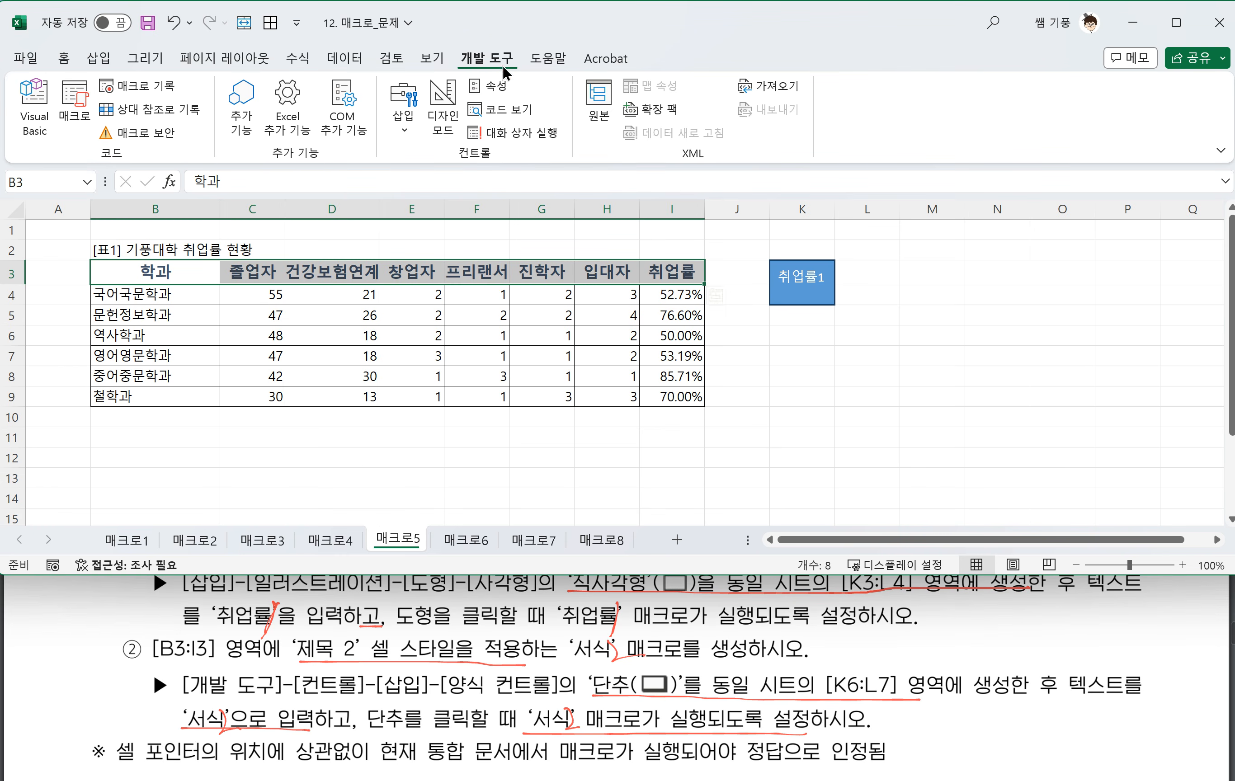
click(400, 132)
click(396, 181)
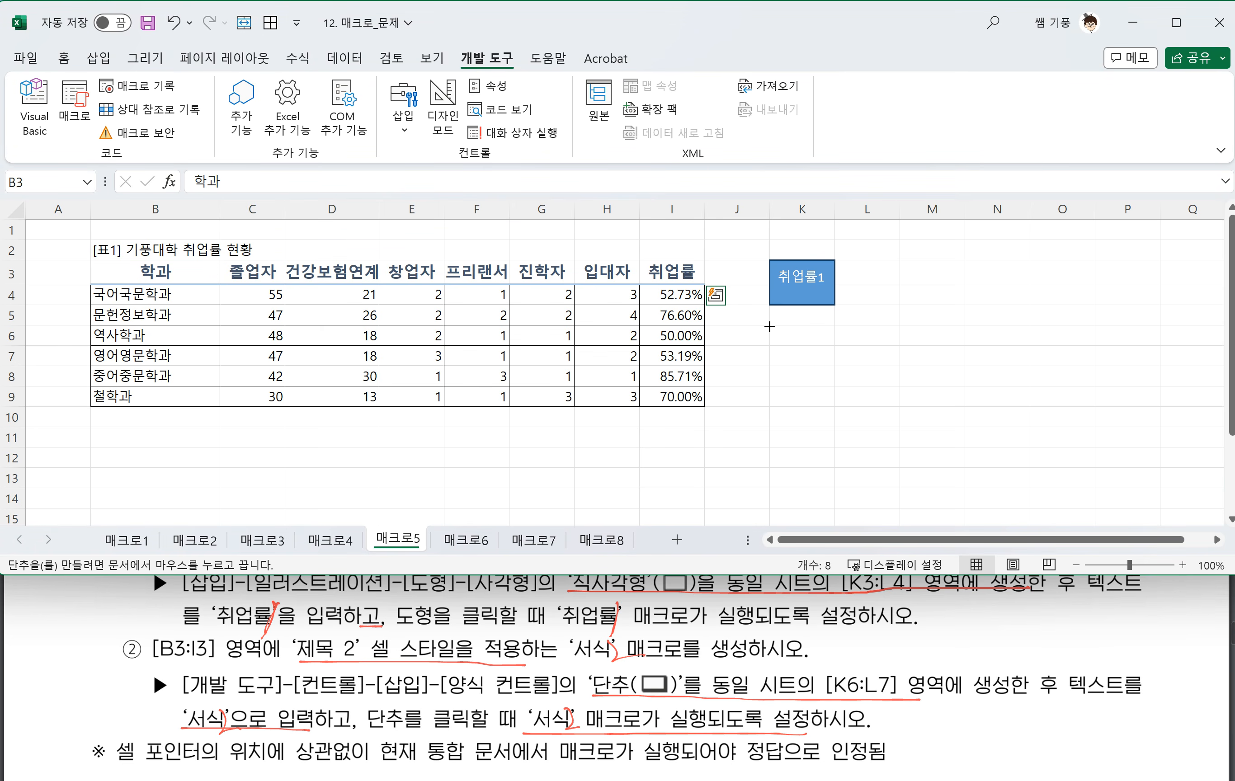
drag(770, 326, 898, 373)
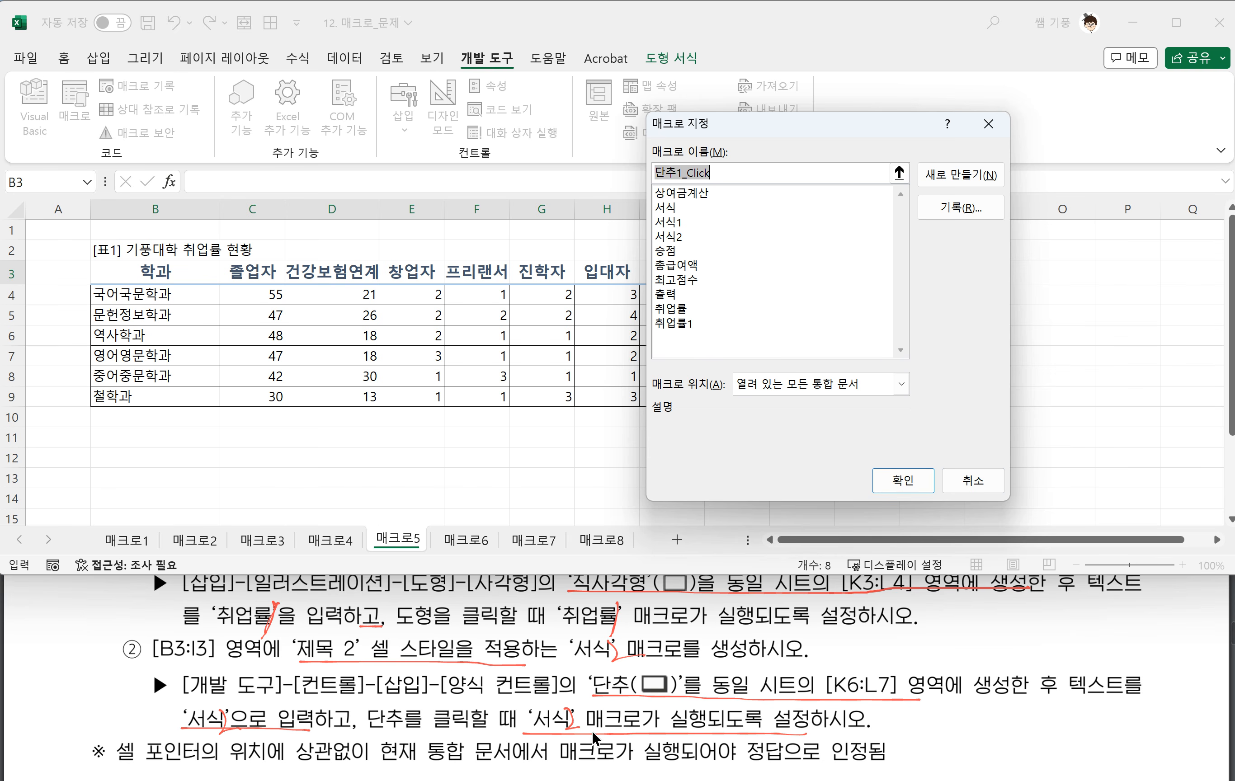
click(667, 237)
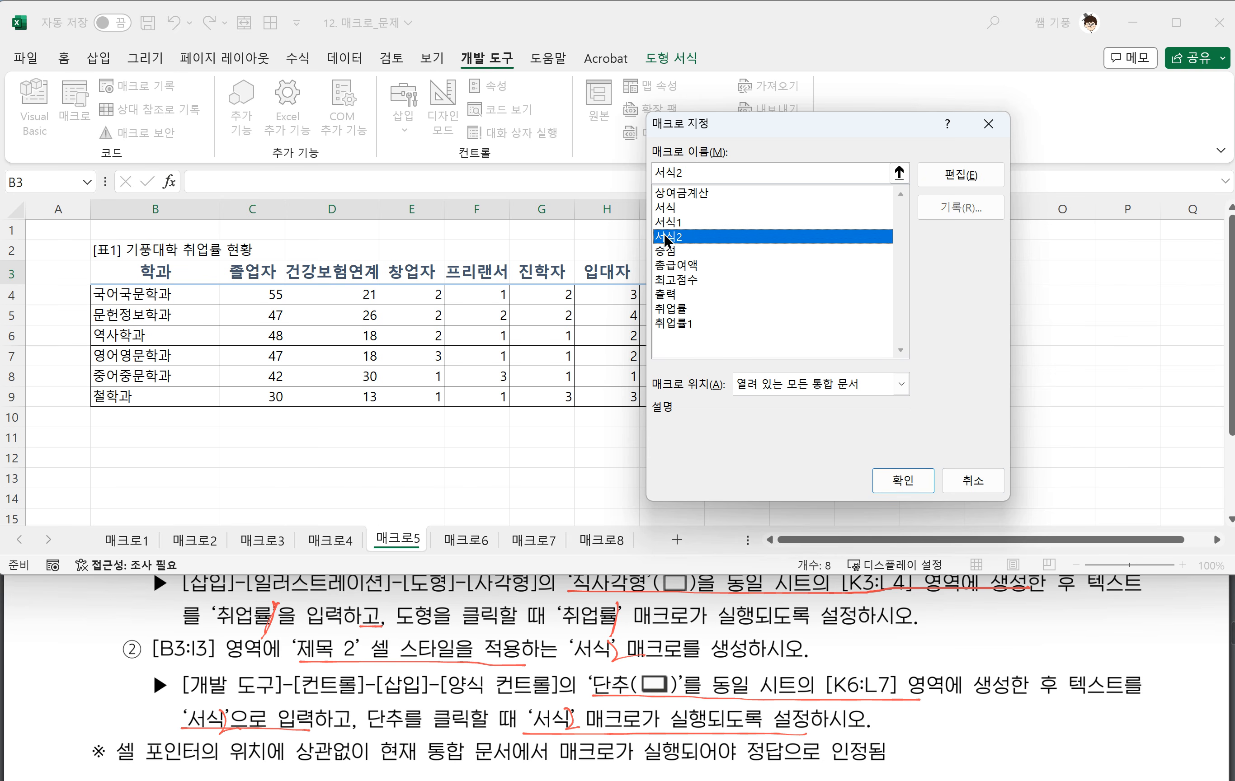
click(903, 481)
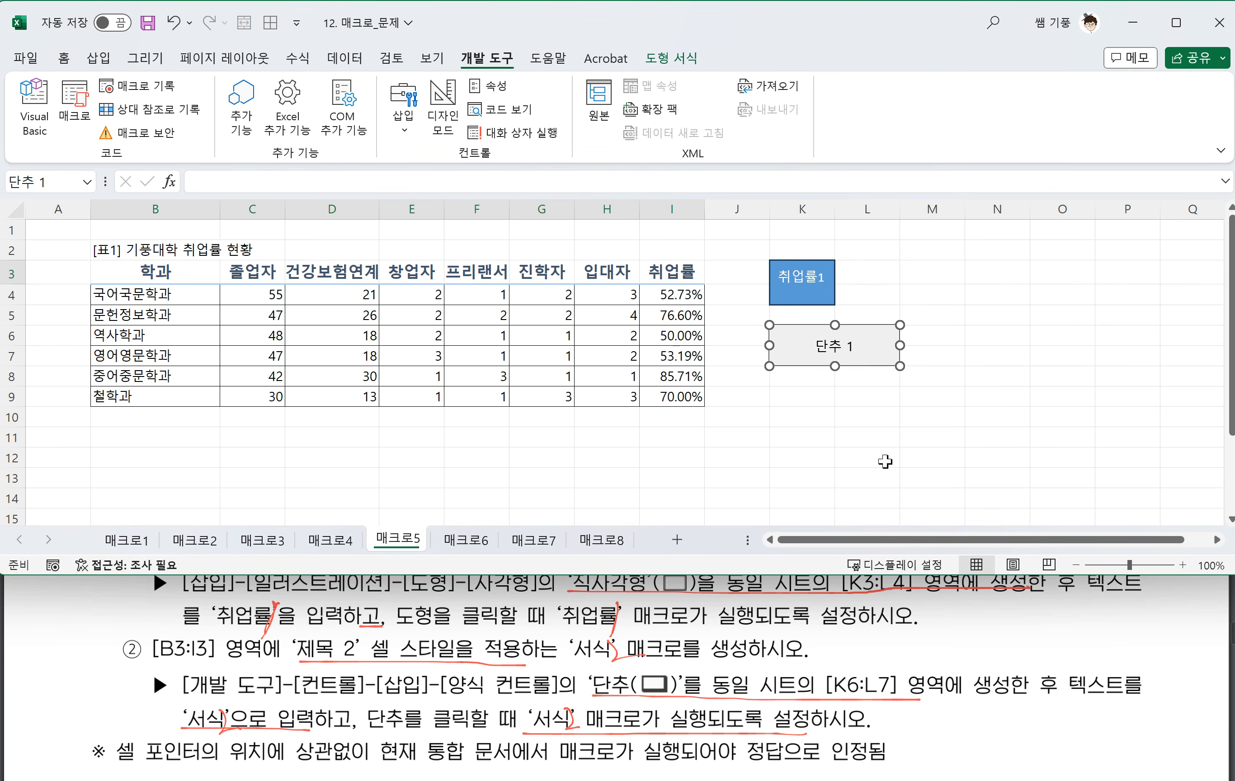
Replace the new button's label with "서식2"
click(821, 351)
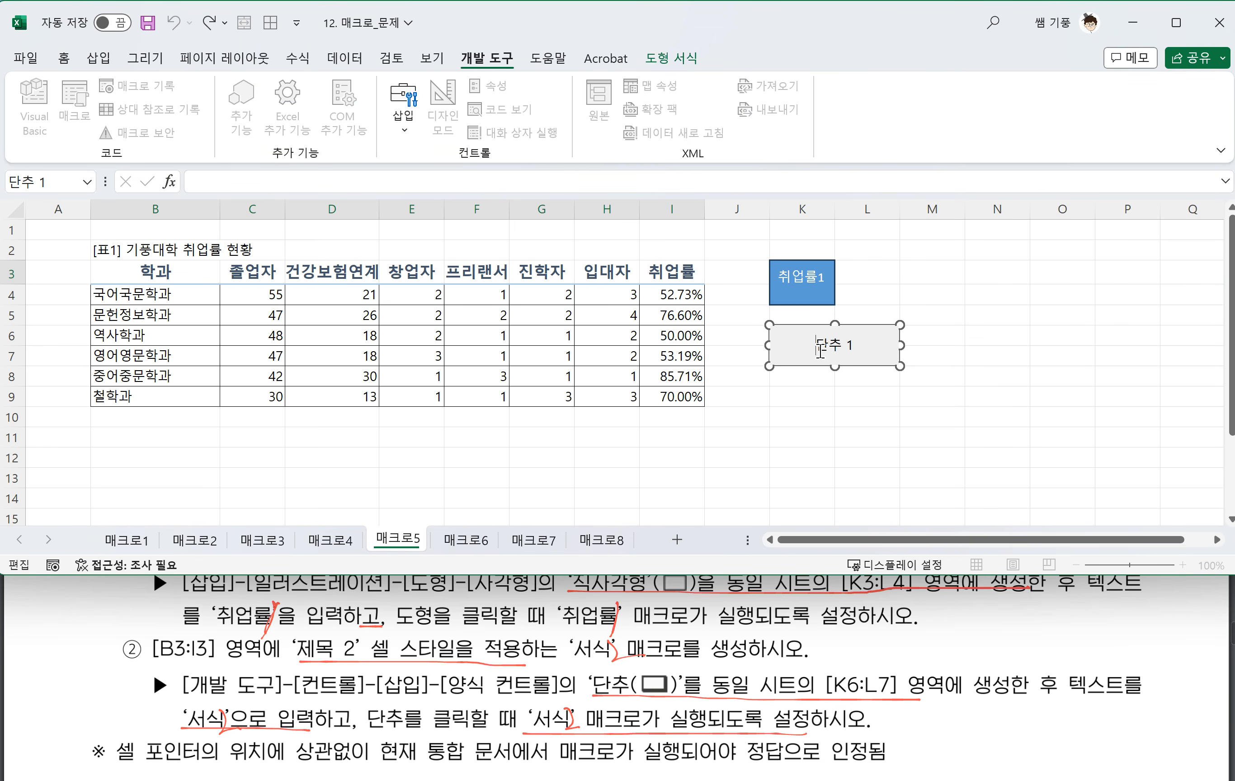
drag(772, 345, 862, 349)
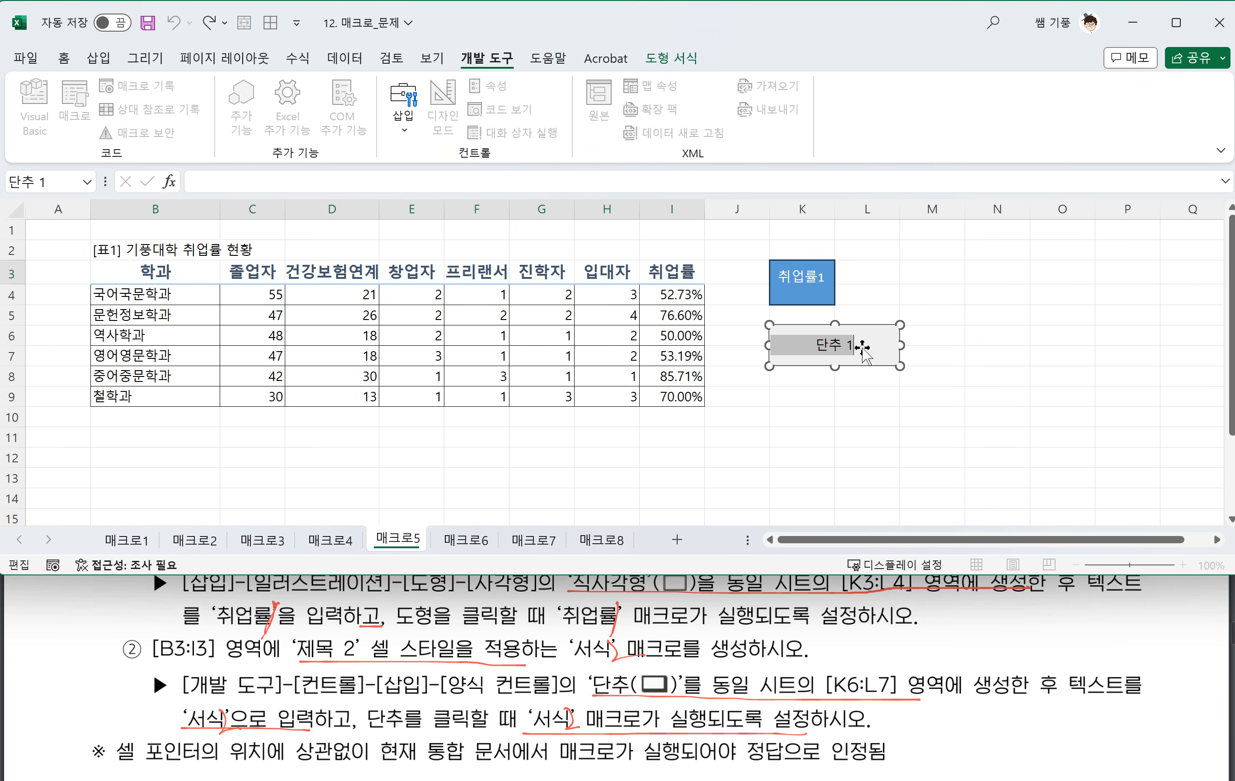
key(BackSpace)
text(서식2)
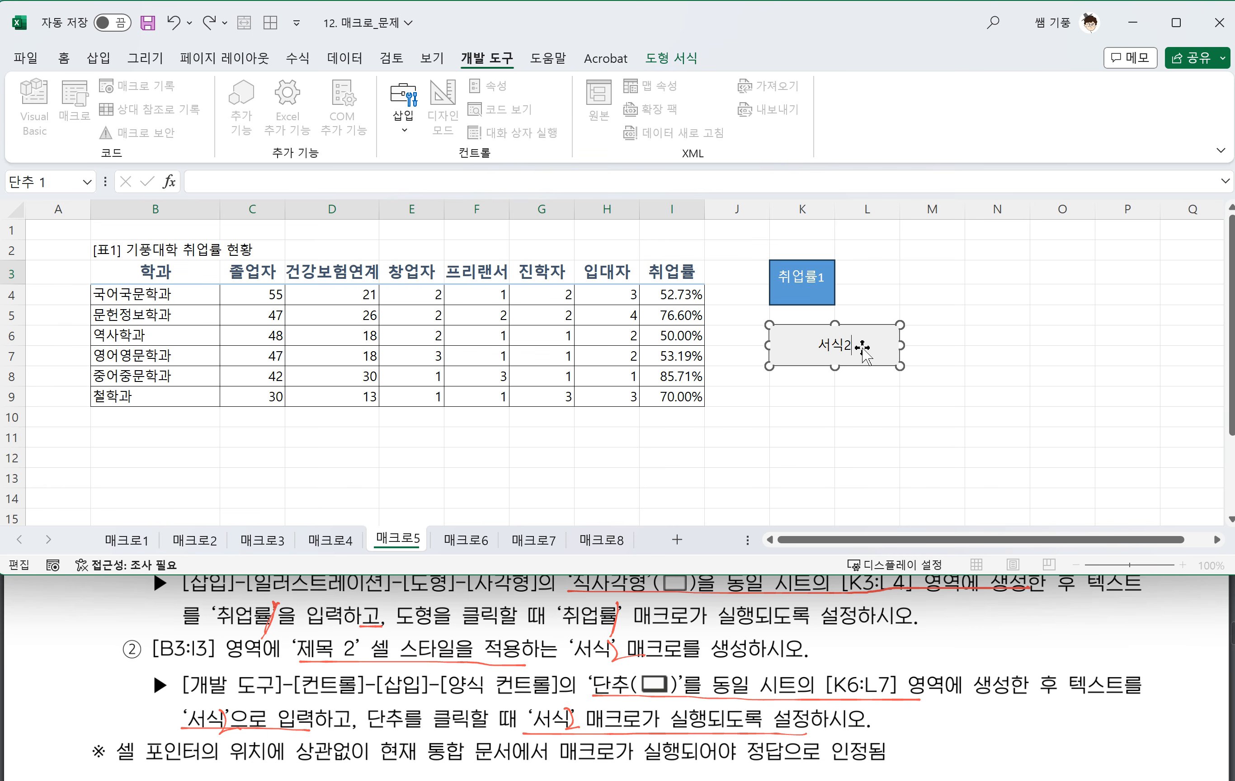
click(857, 435)
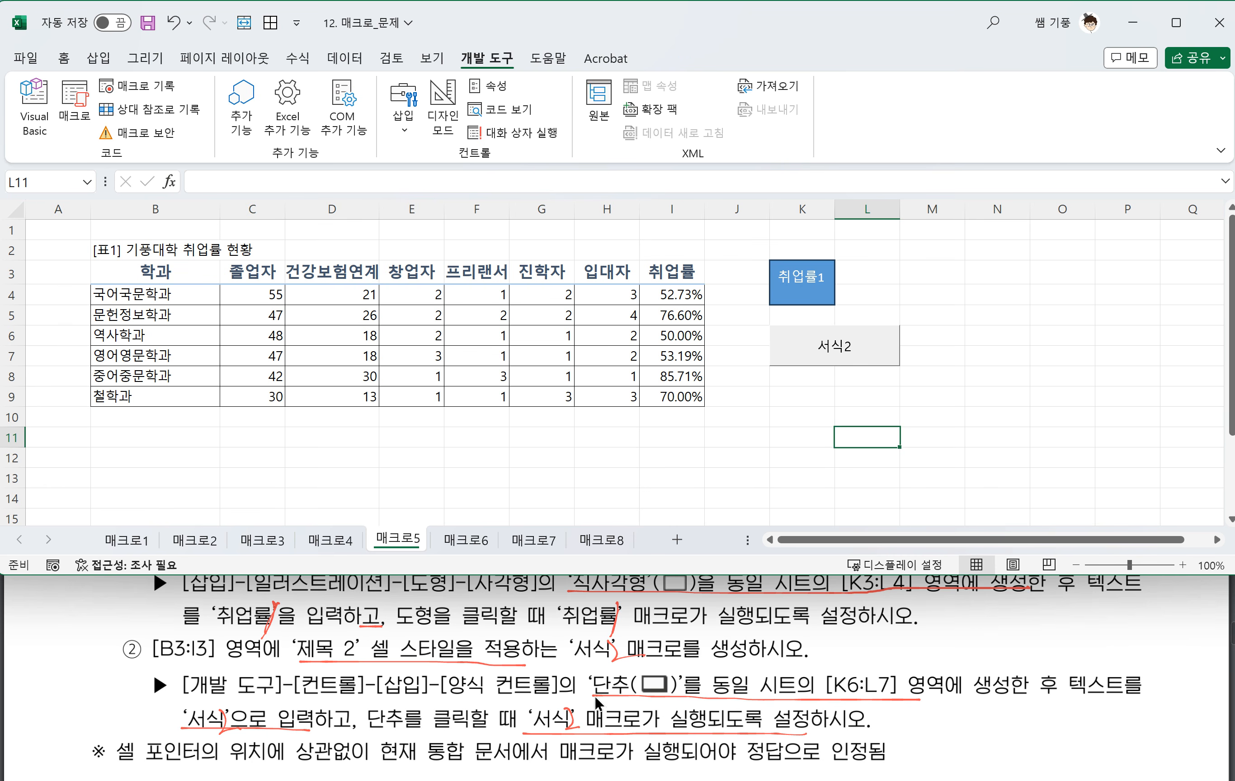
Widen the 취업률1 rectangle so that it covers K3:L4
scroll(477, 672, up, 1)
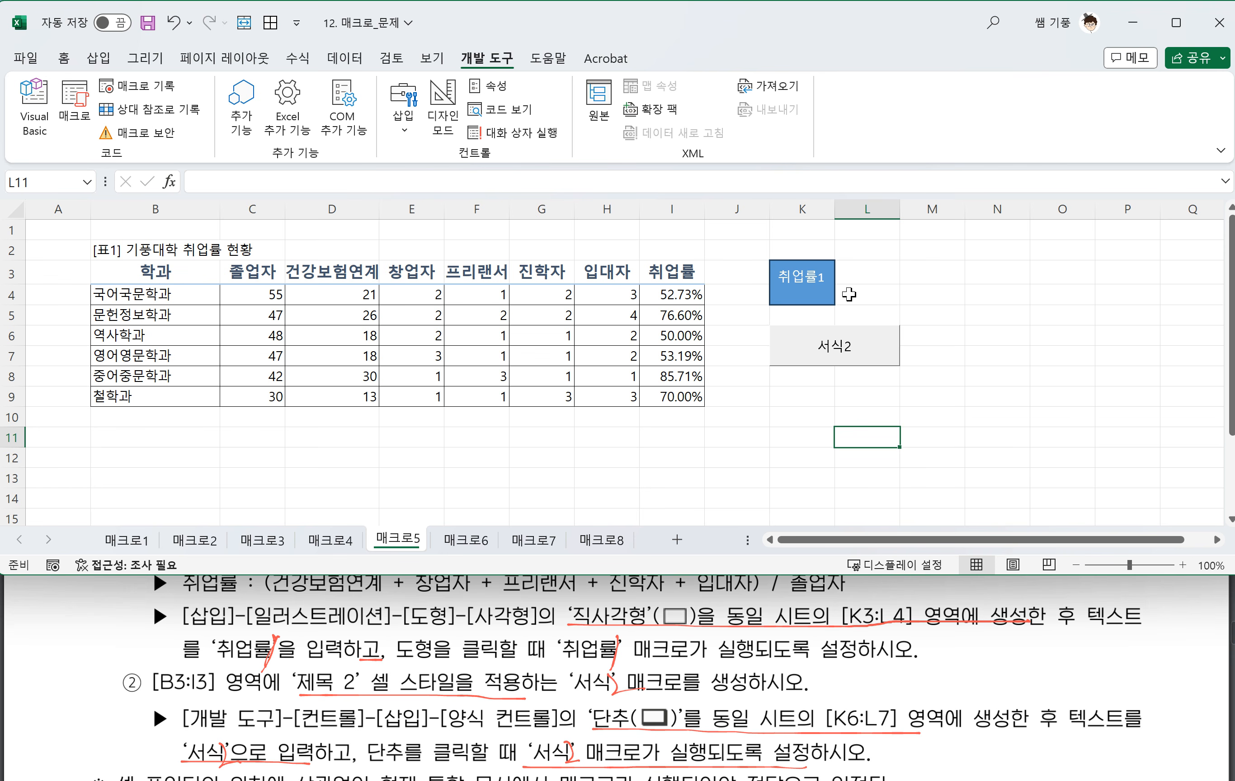
right_click(814, 297)
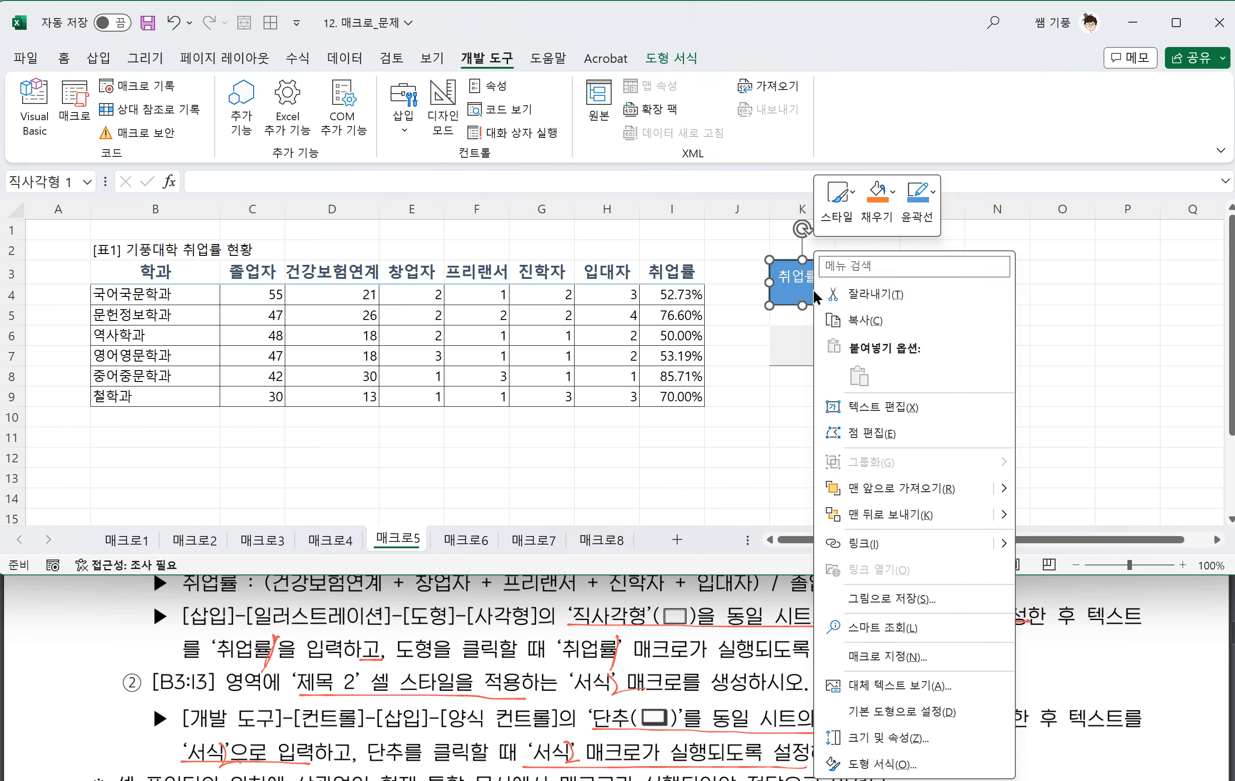
click(799, 310)
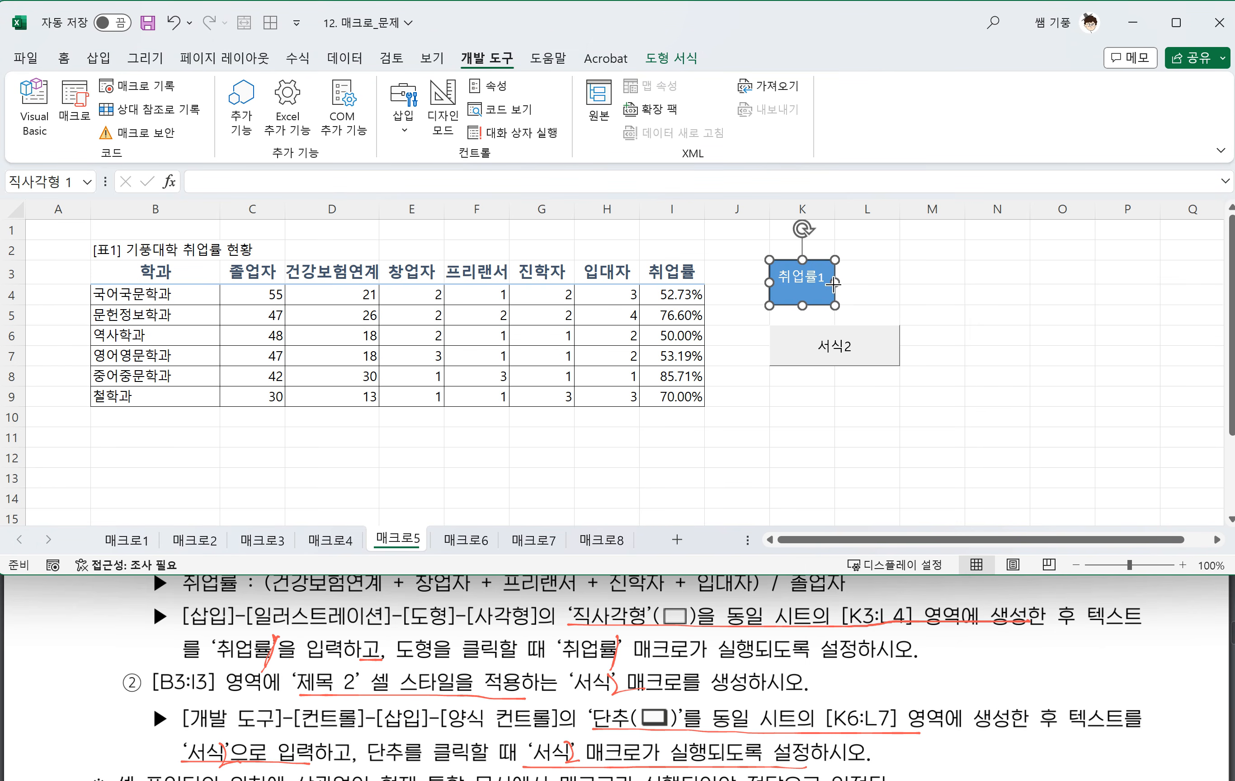
drag(835, 284, 899, 286)
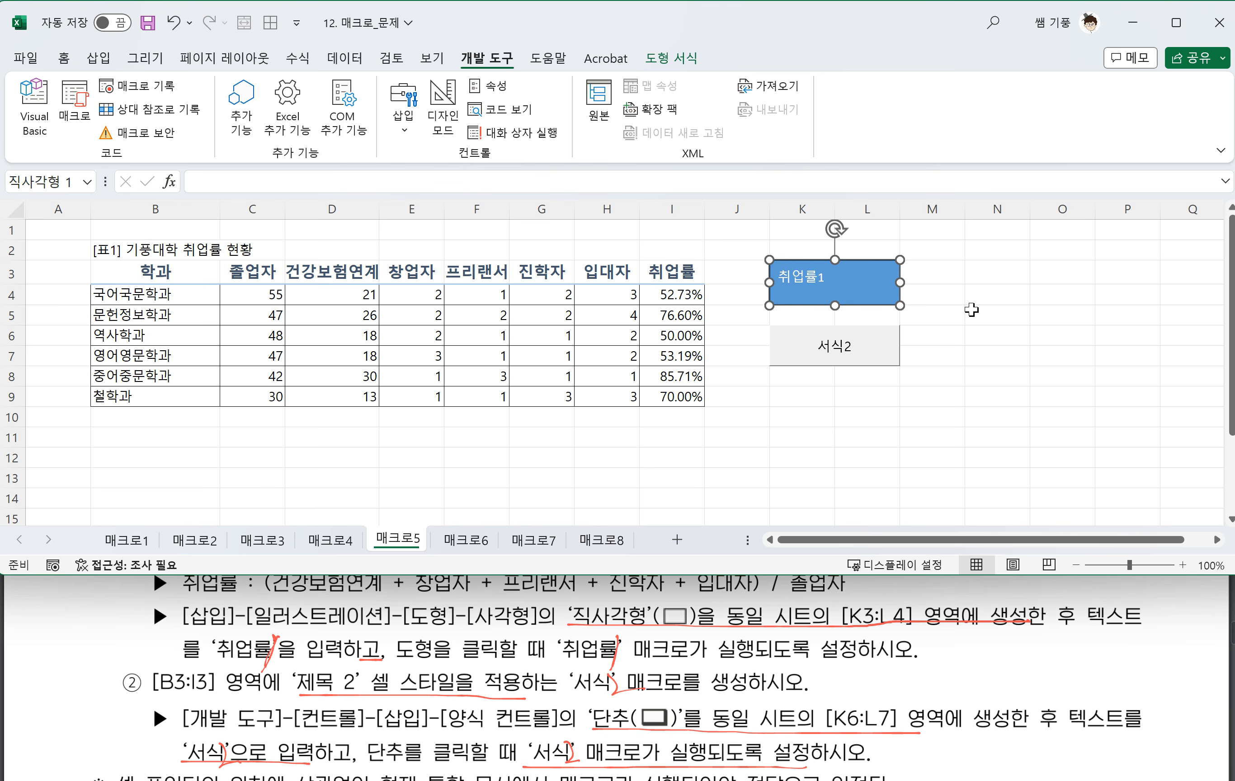
click(972, 310)
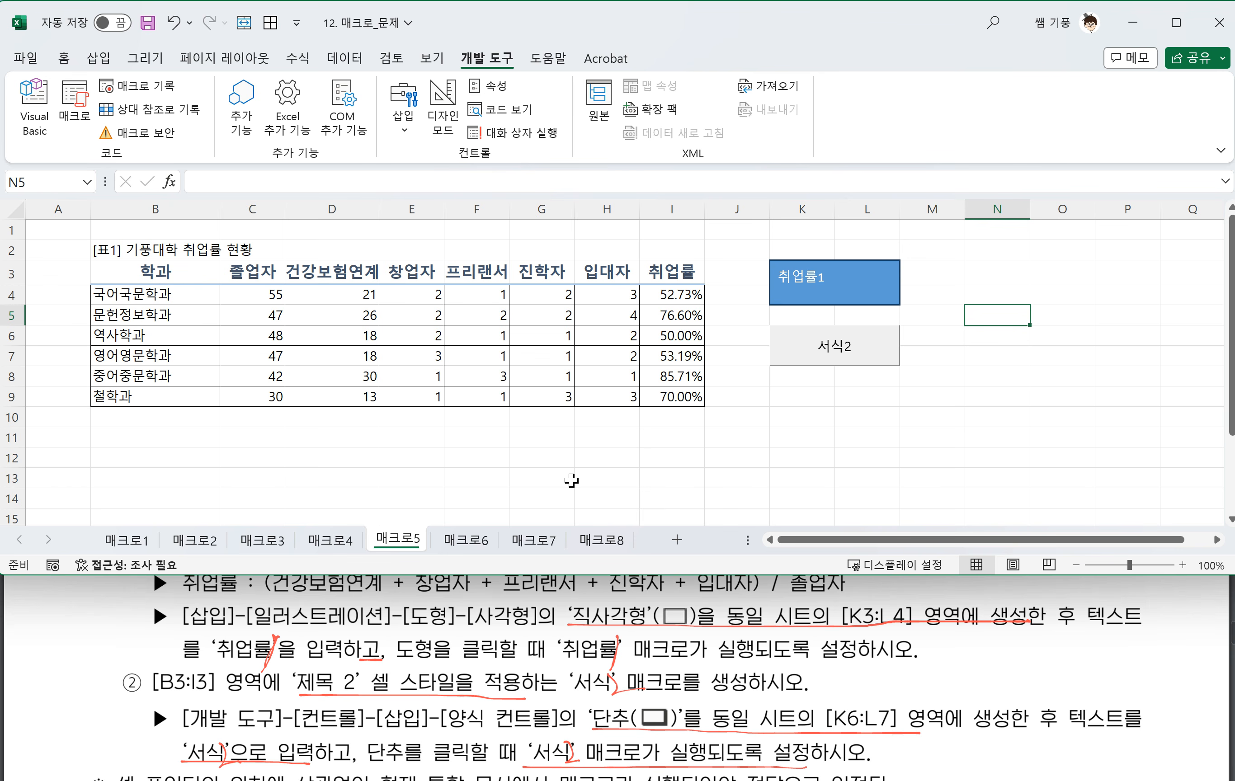
Test the 서식2 button and the 취업률1 shape, clearing the employment rates in I4:I9 and running both macros again
click(818, 362)
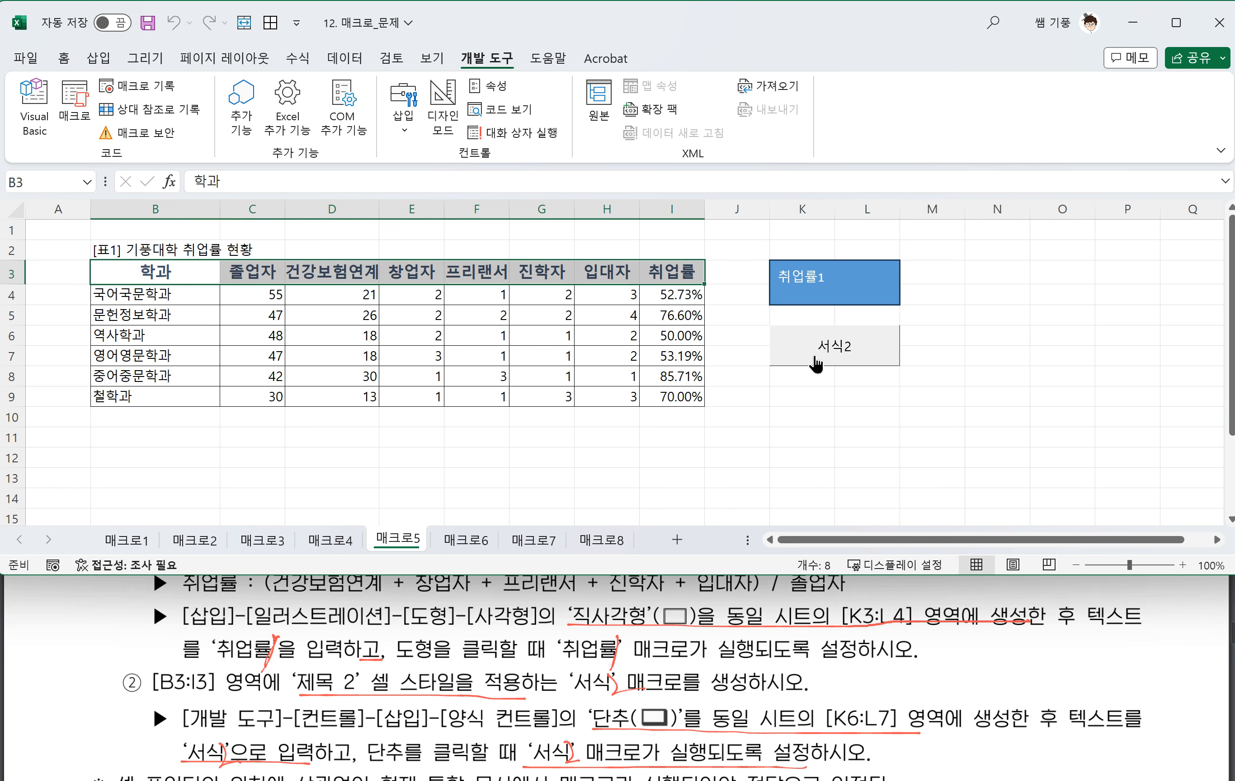
click(826, 292)
drag(677, 296, 697, 390)
key(Delete)
click(800, 416)
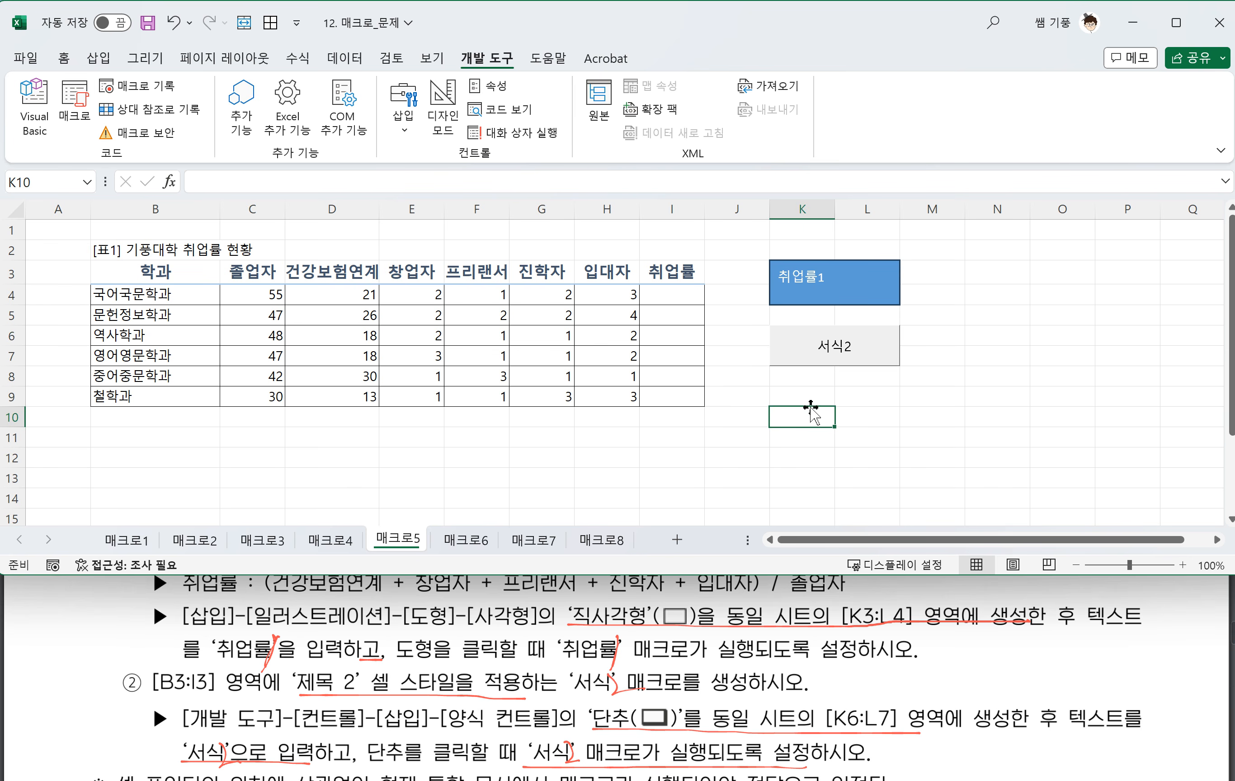
click(828, 350)
click(819, 307)
click(818, 442)
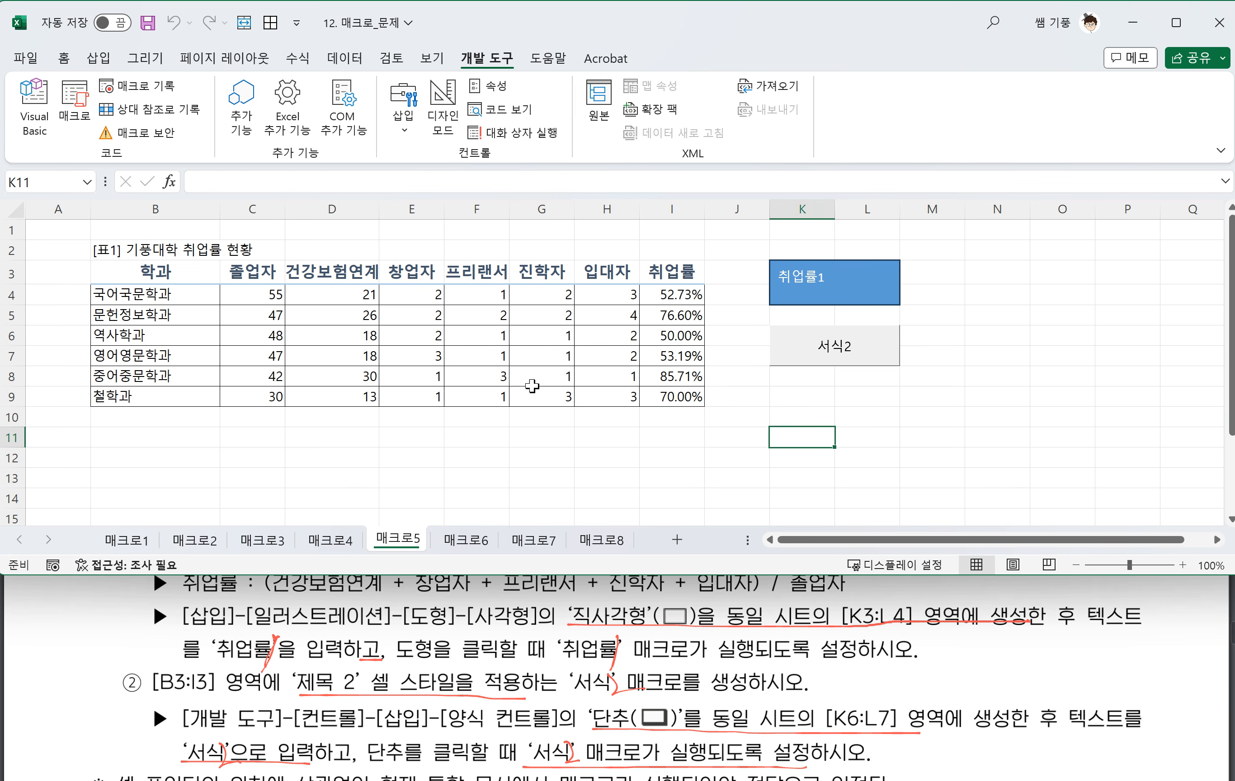
Open the 매크로6 sheet and underline the 순이익 macro requirement and its formula 이익률 * 매출액 in the problem PDF
scroll(452, 624, down, 5)
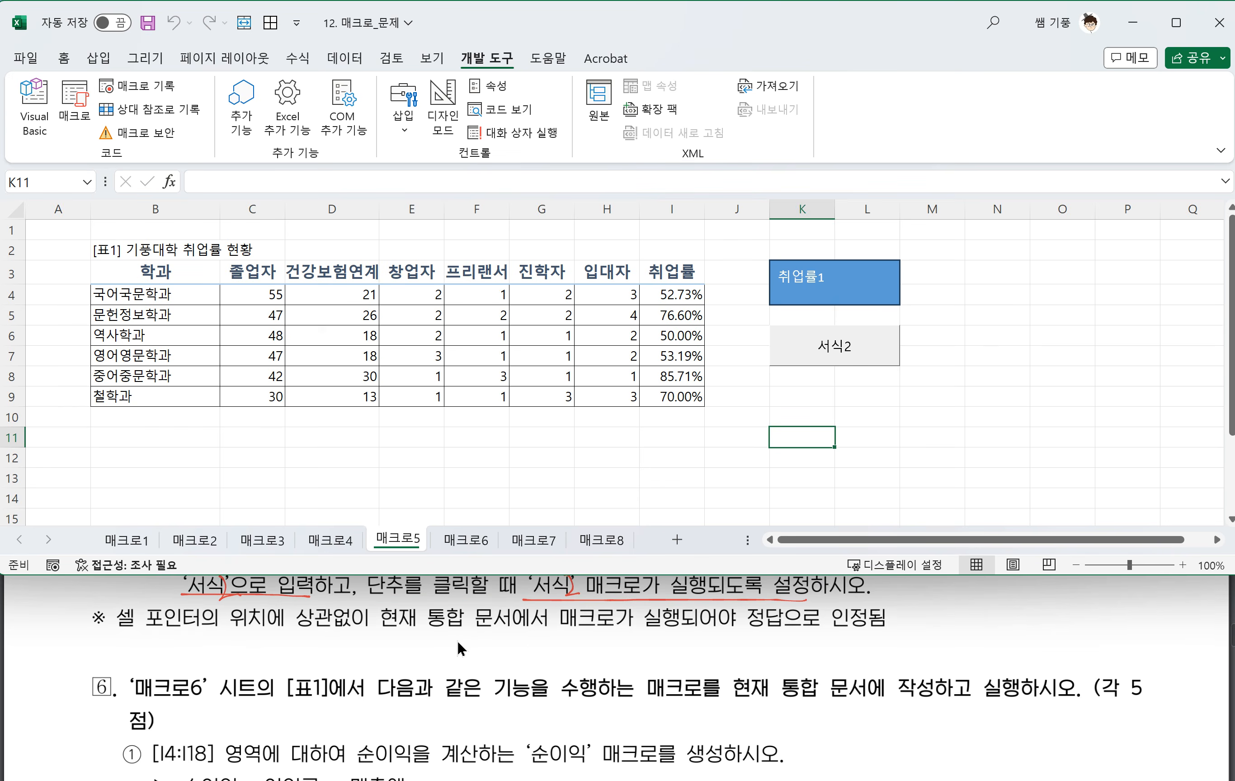
click(464, 542)
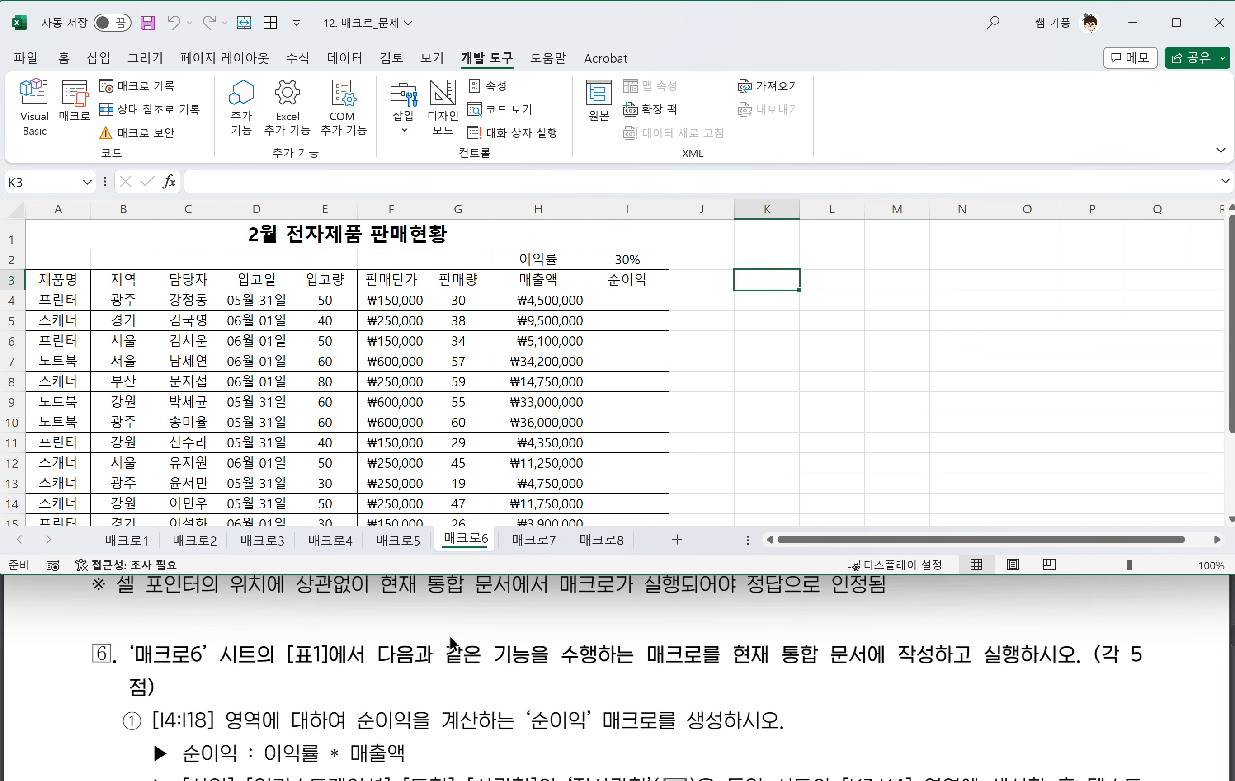
scroll(450, 637, down, 2)
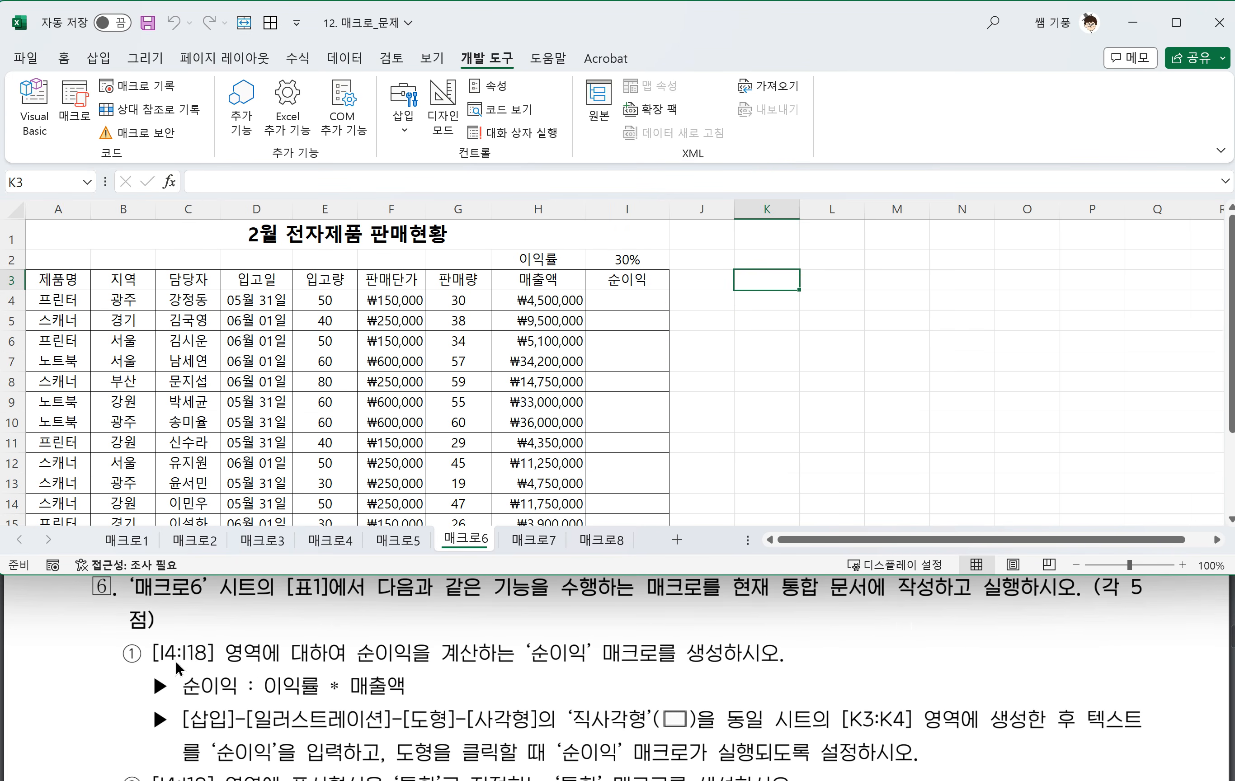
drag(357, 667, 763, 669)
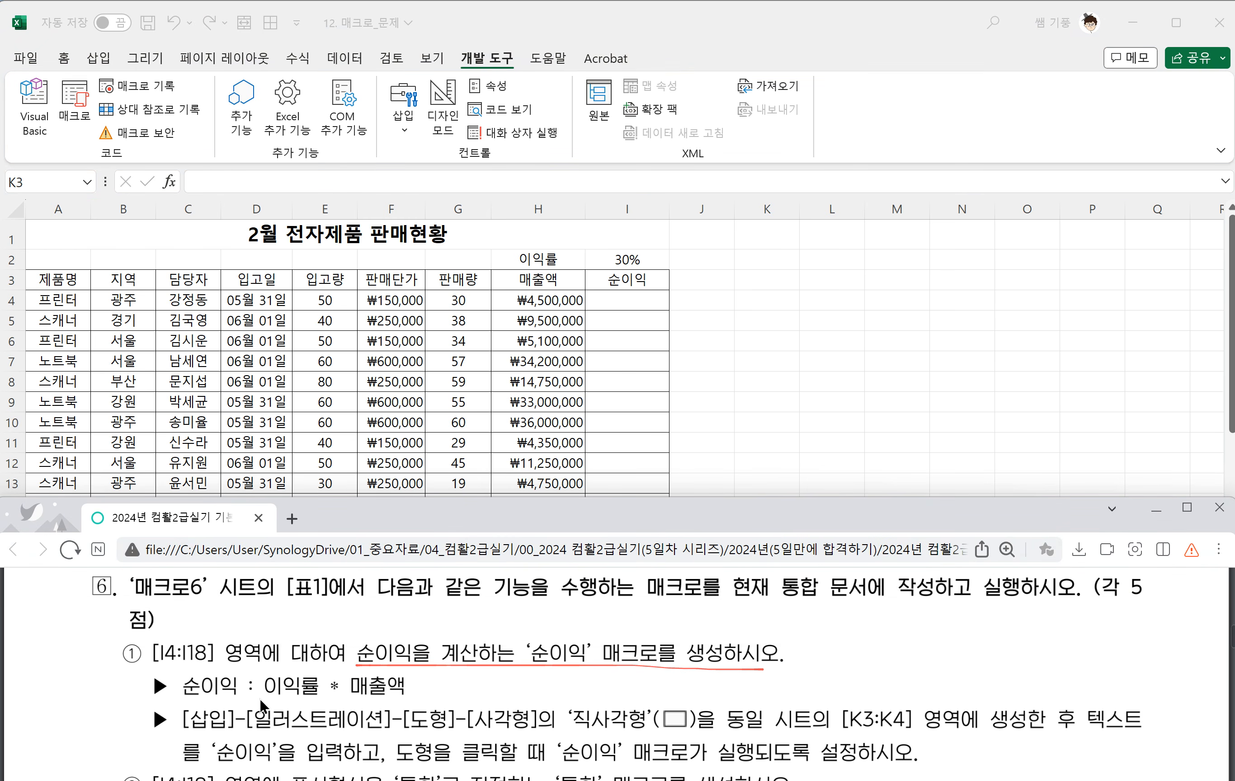
drag(265, 699, 381, 699)
Start recording a macro named "순이익" in the 매크로6 sheet's workbook
key(alt+Tab)
click(748, 355)
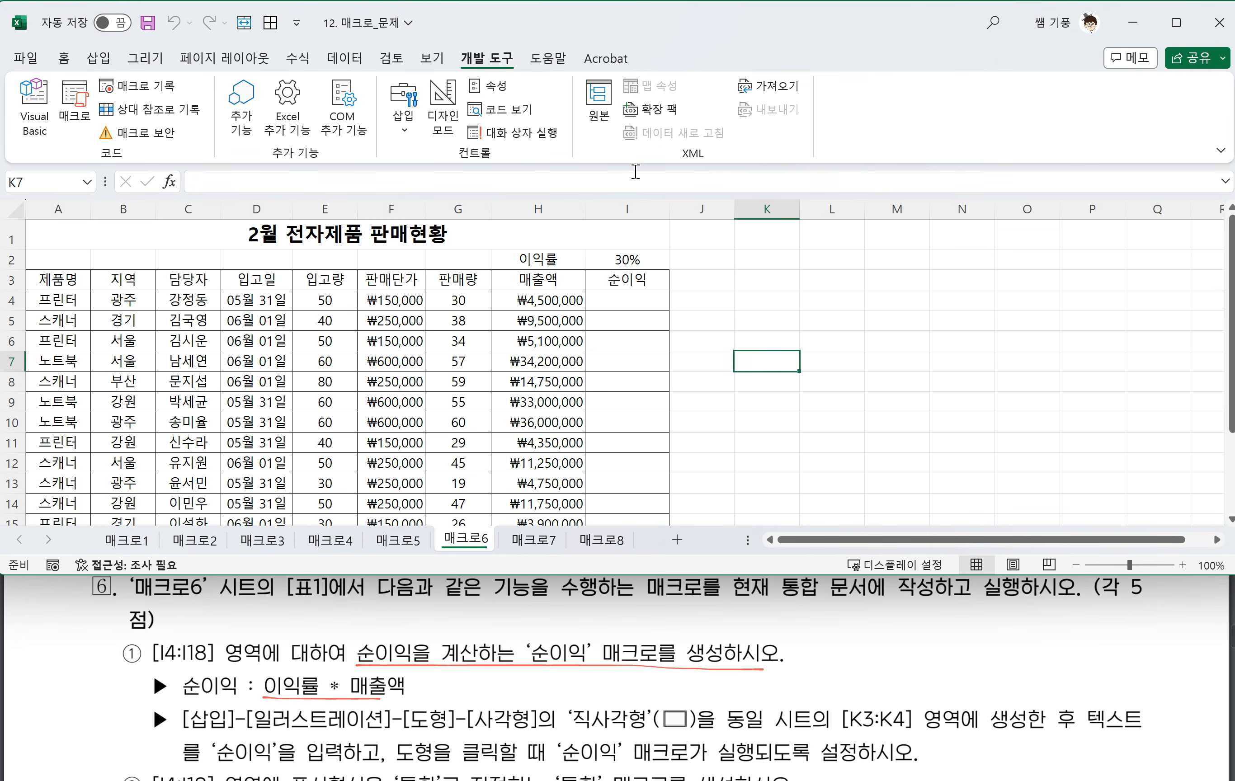
click(153, 84)
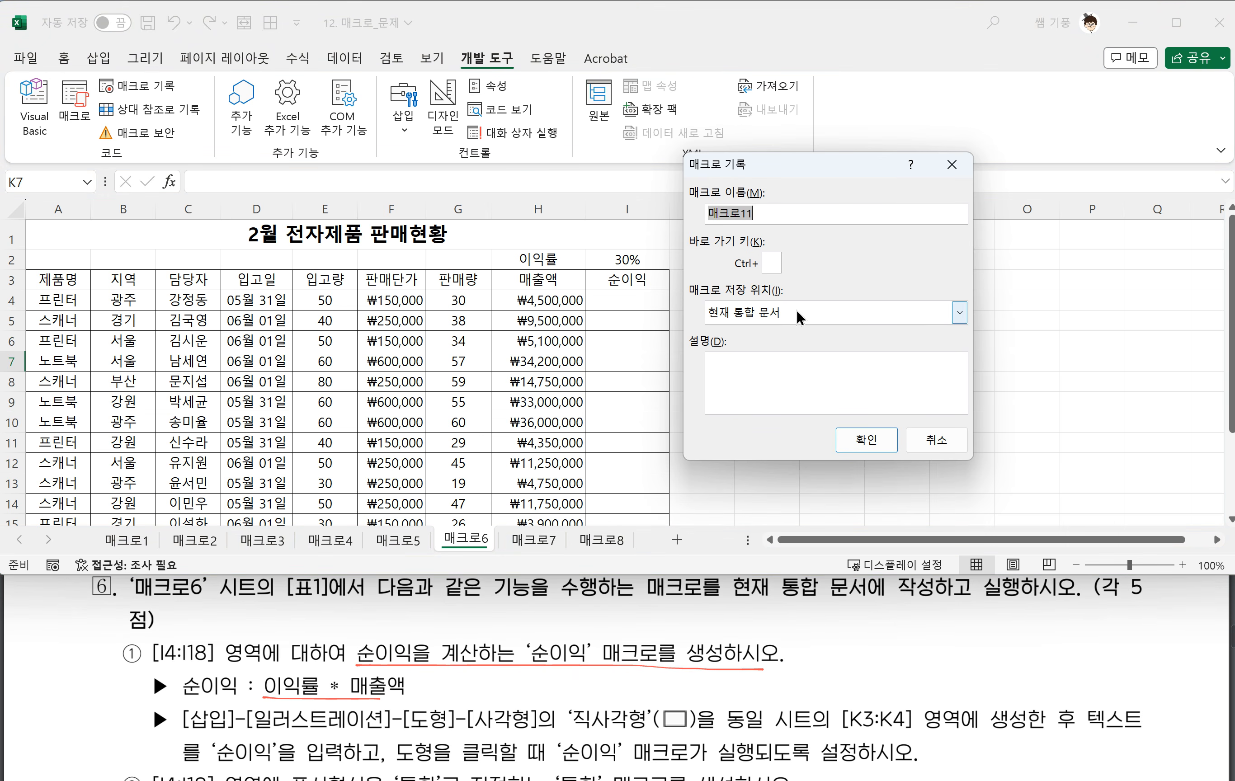
text(순이익)
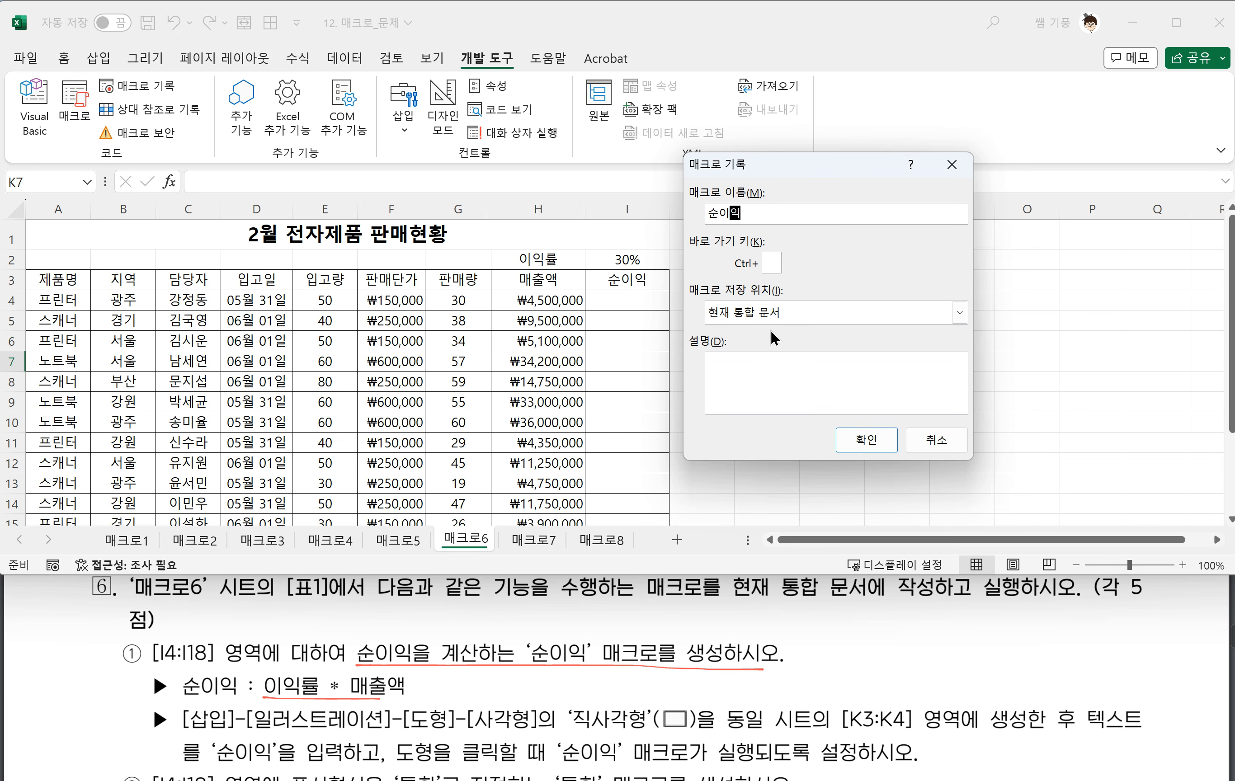
click(865, 435)
Enter the net profit formula =$I$2*H4 in cell I4
click(619, 301)
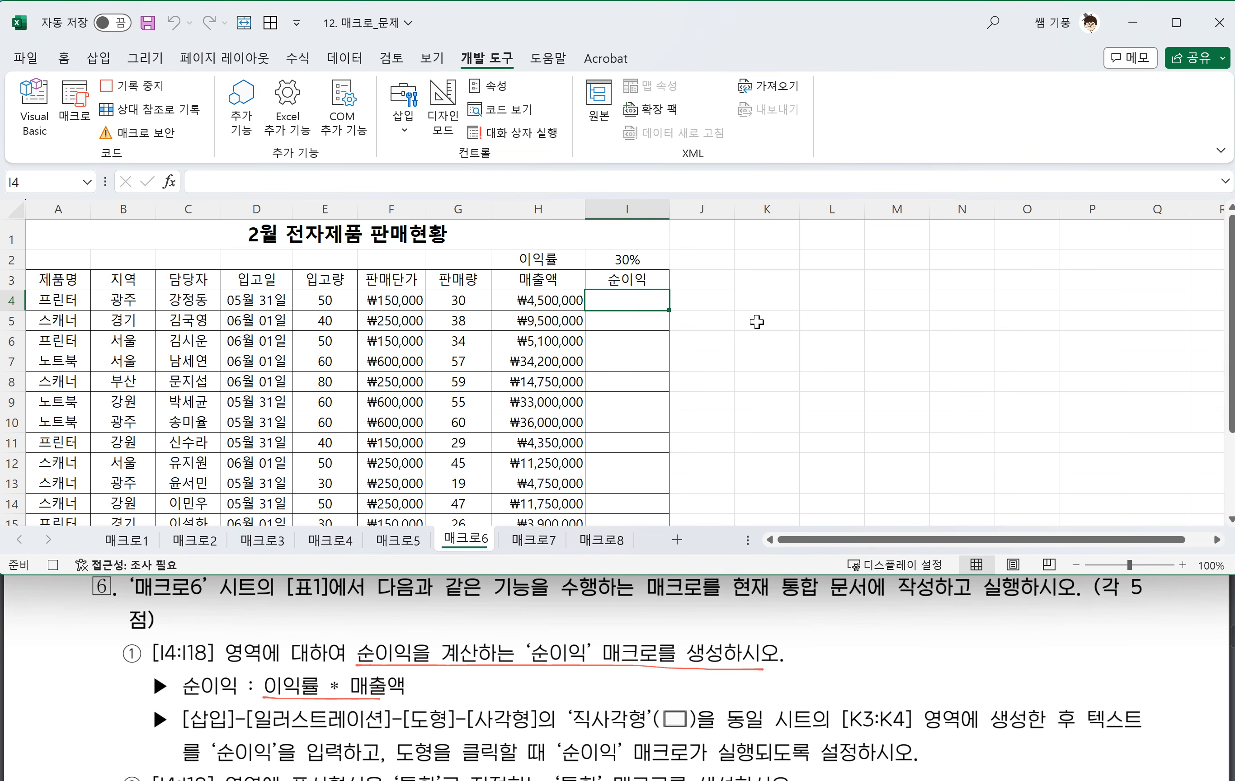
text(=)
click(637, 263)
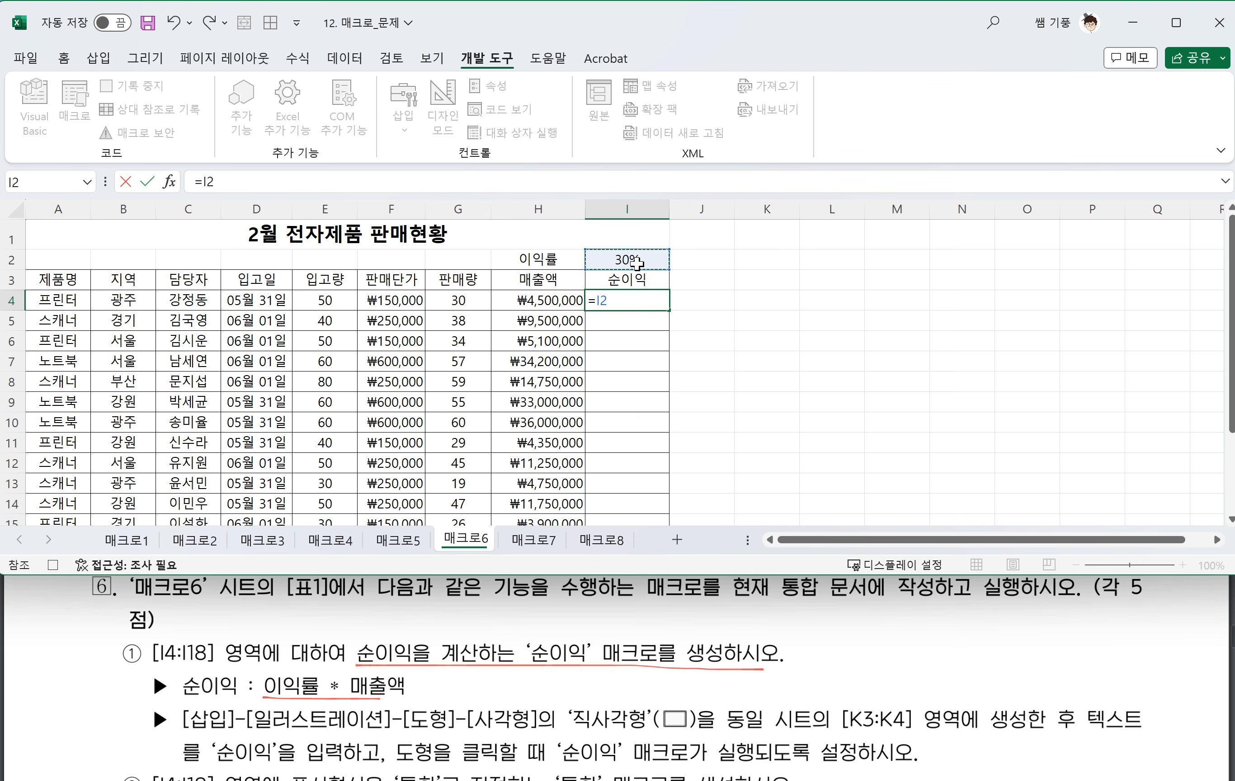
key(F4)
text(*)
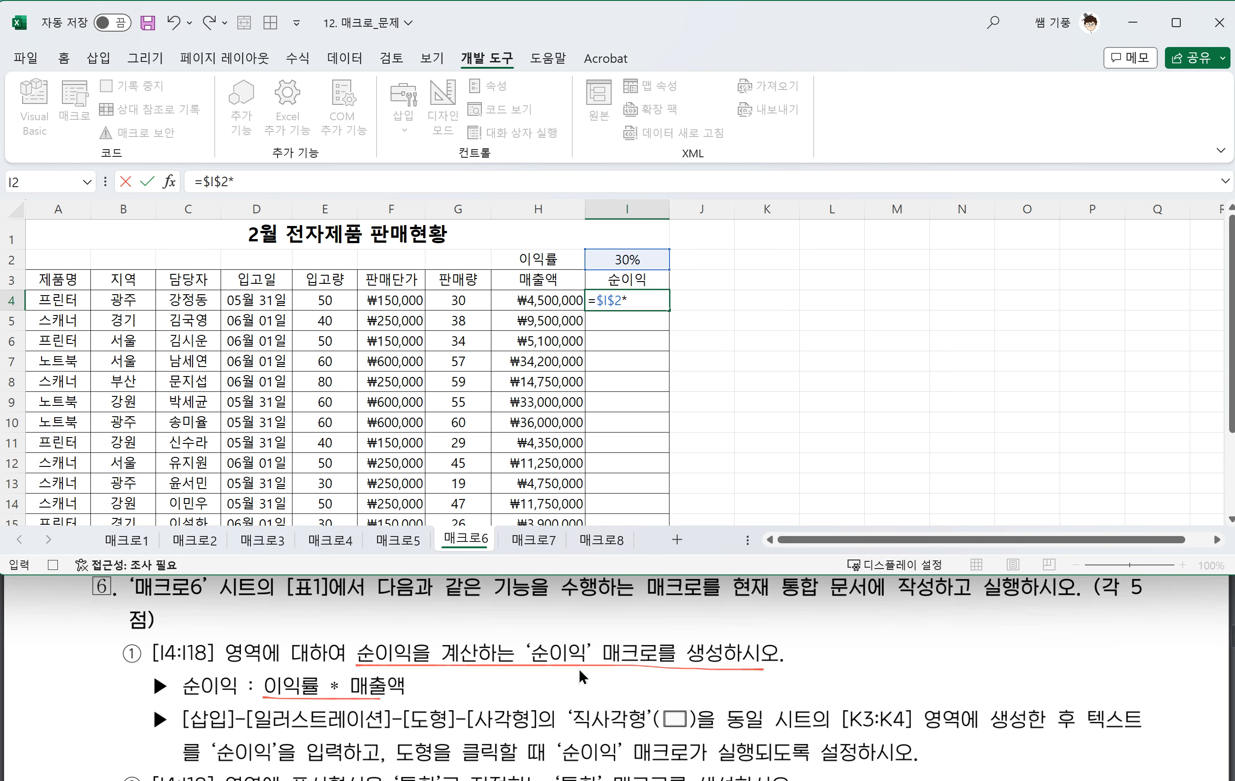
click(551, 303)
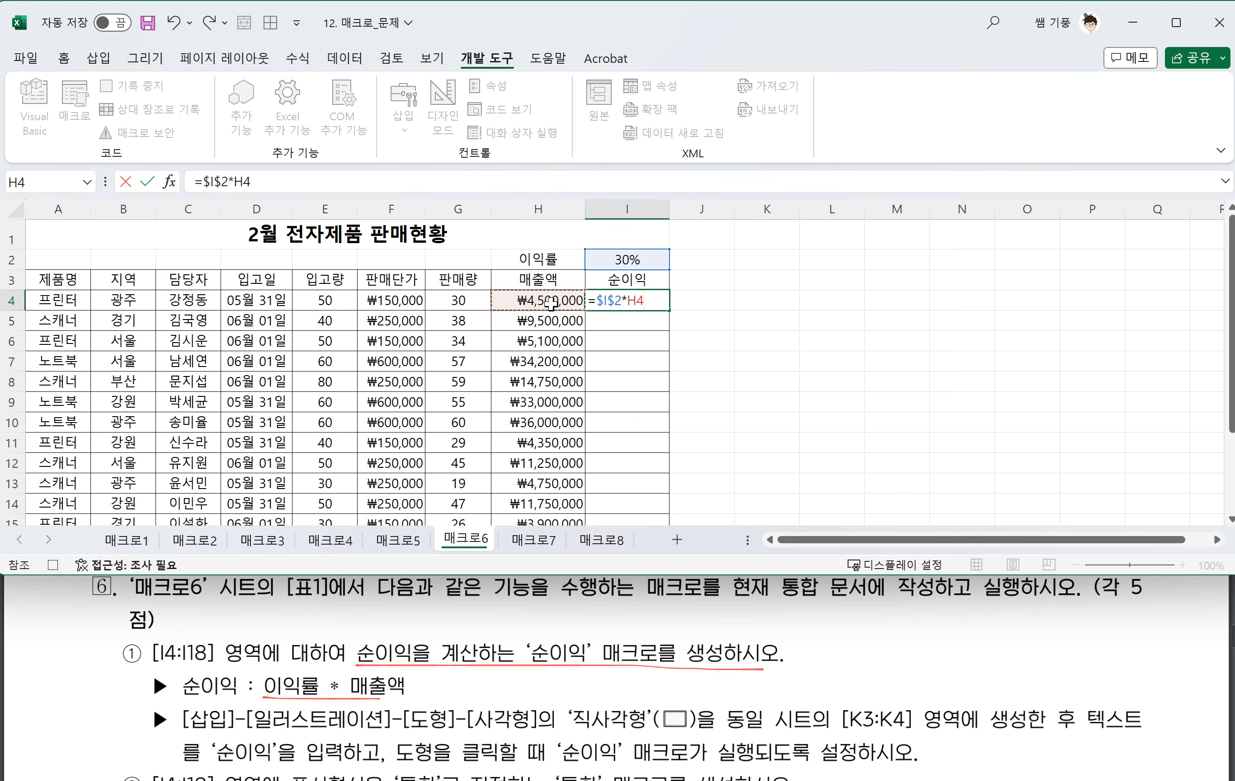
key(Return)
Fill the net profit formula from I4 down to I18 and stop recording the macro
click(634, 305)
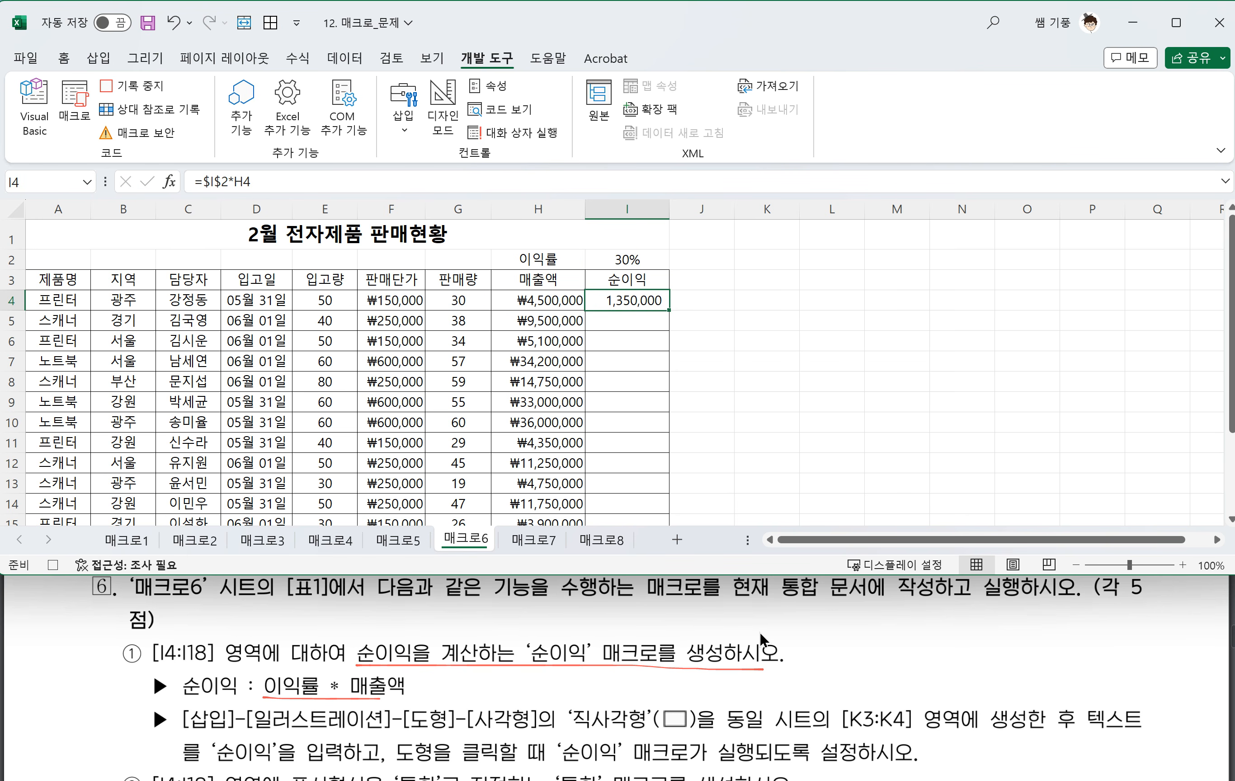
drag(670, 311, 651, 465)
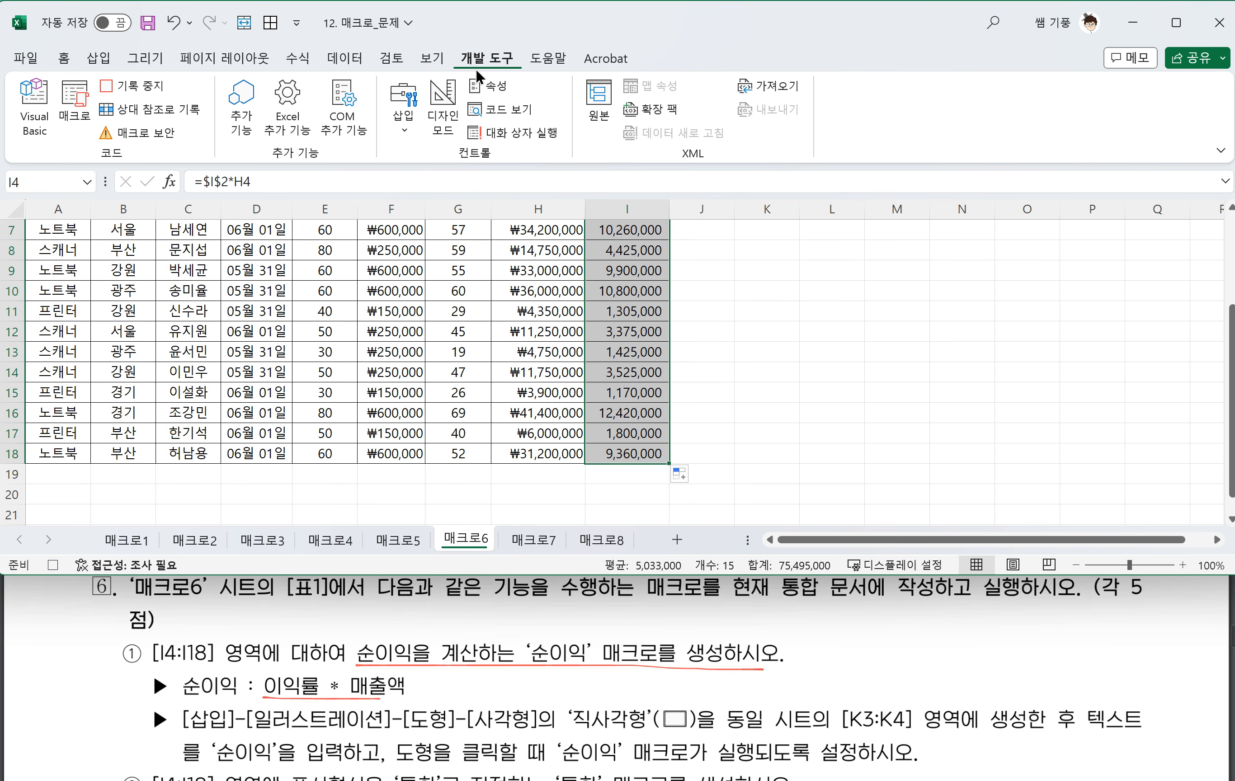
click(150, 86)
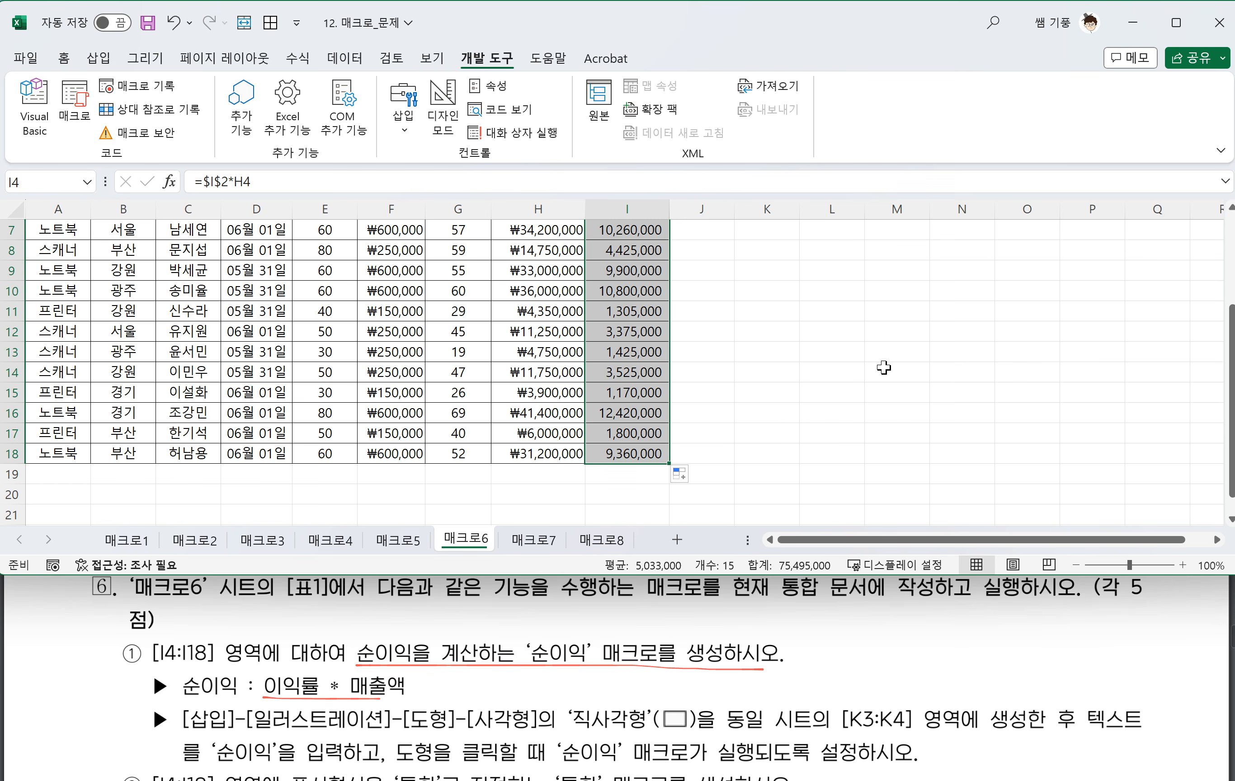
Underline the rectangle placement requirement in the PDF and insert a rectangle shape covering K3:K4 on the 매크로6 sheet
scroll(819, 337, up, 2)
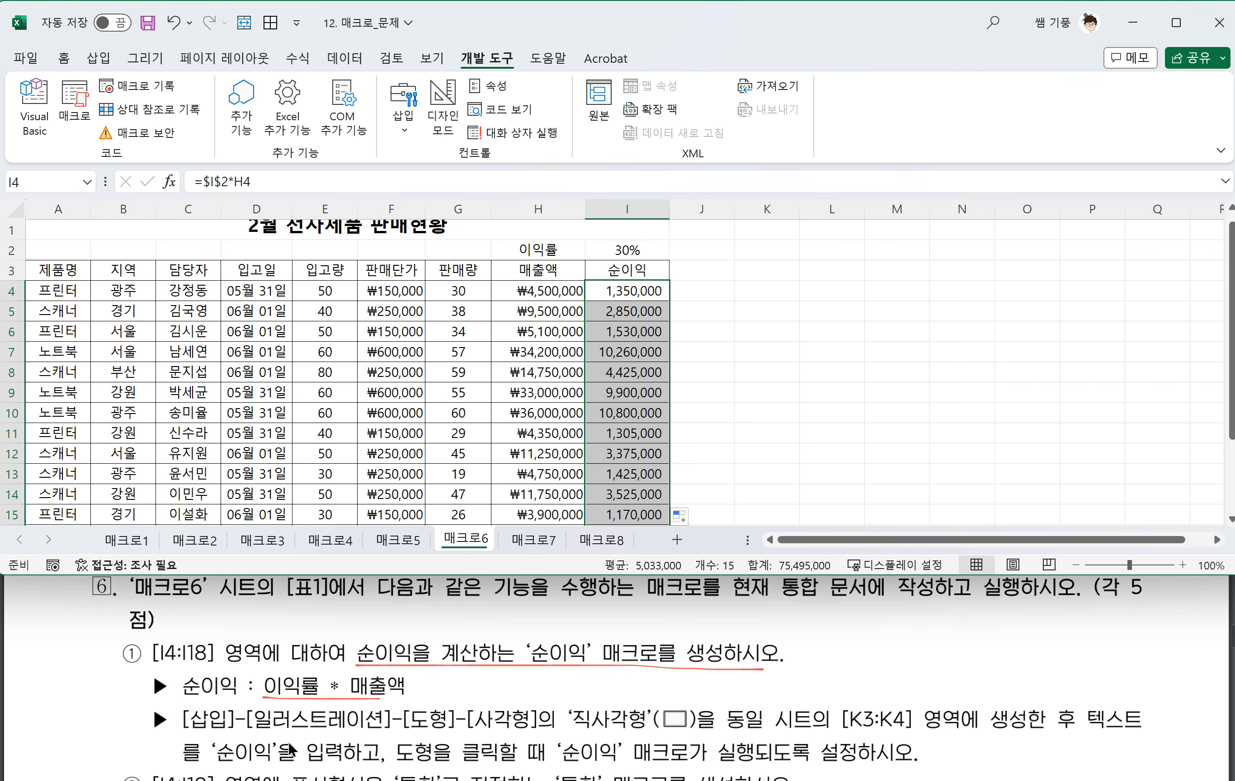
drag(567, 738, 908, 735)
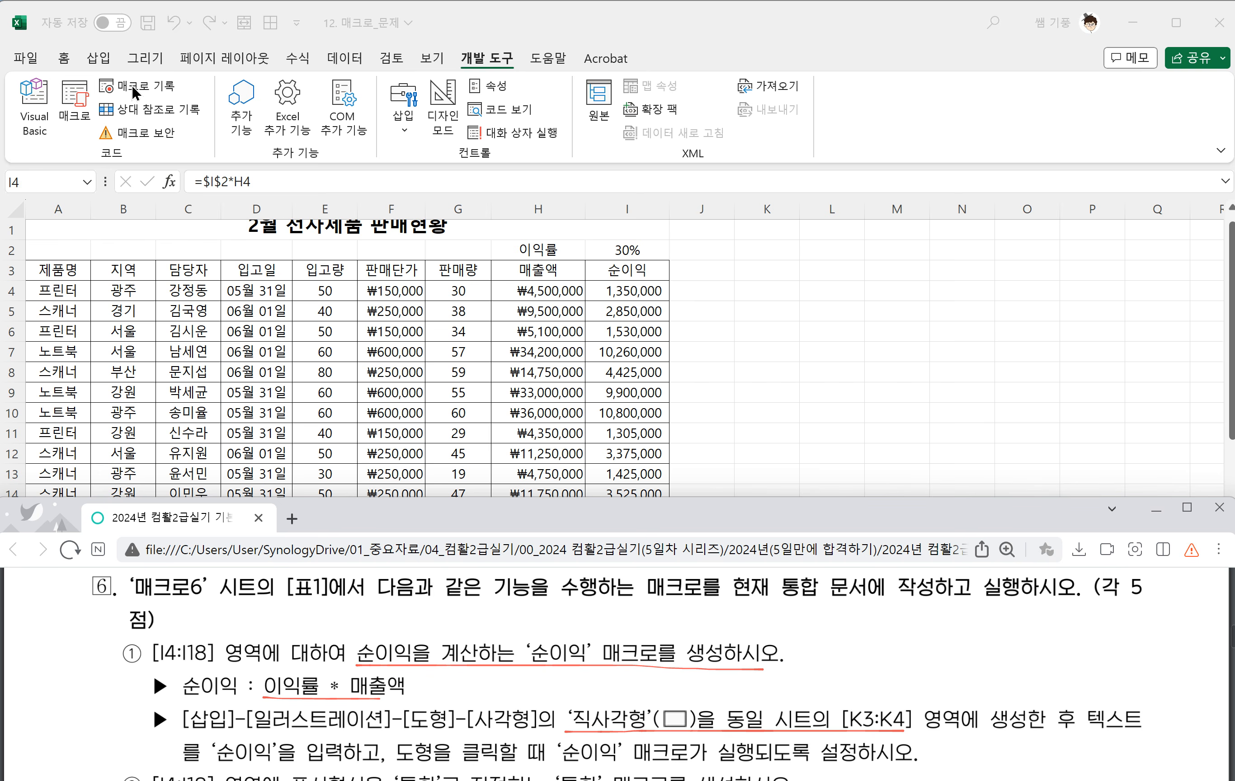
click(102, 58)
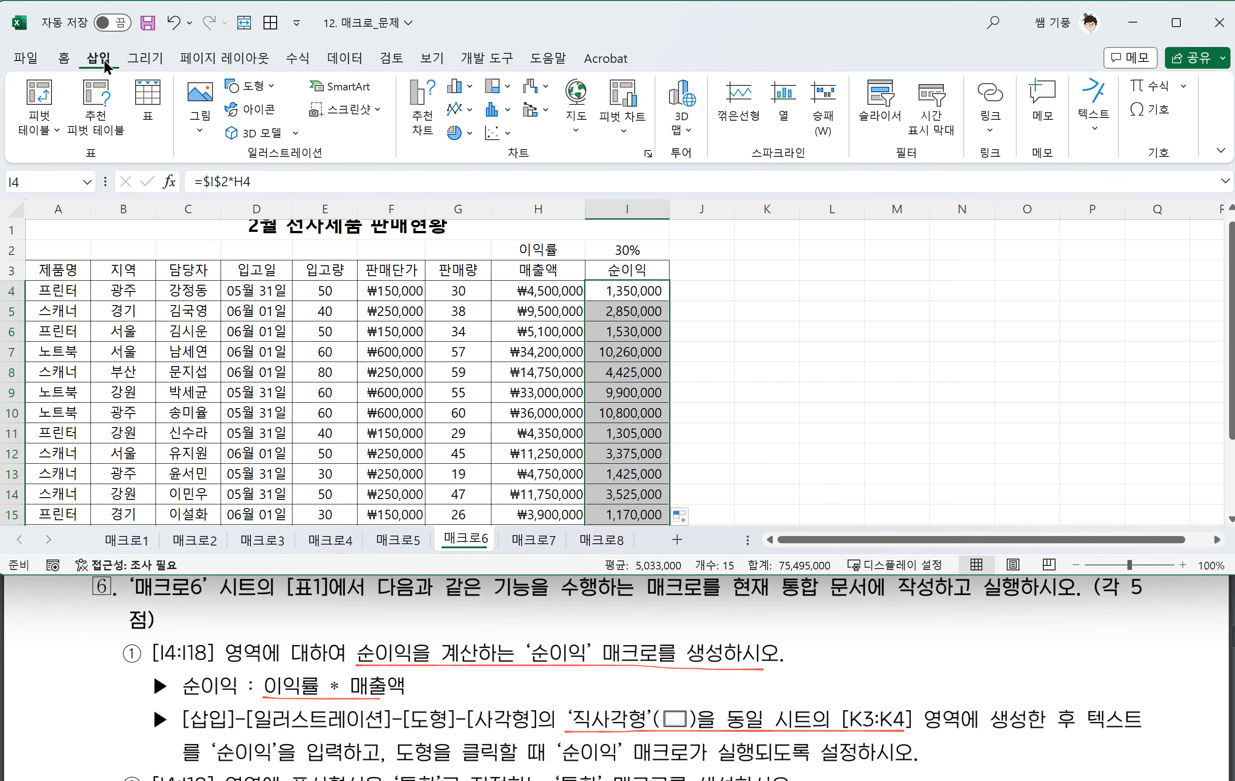
click(251, 85)
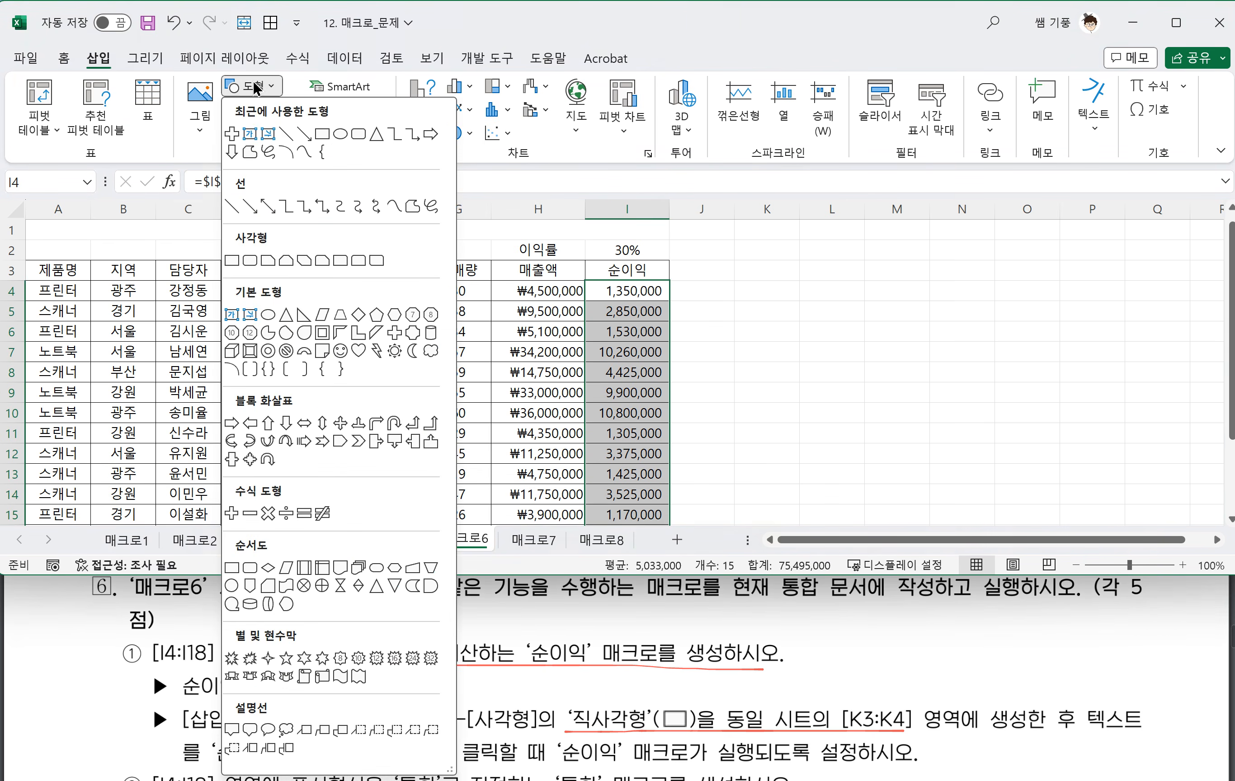
click(232, 261)
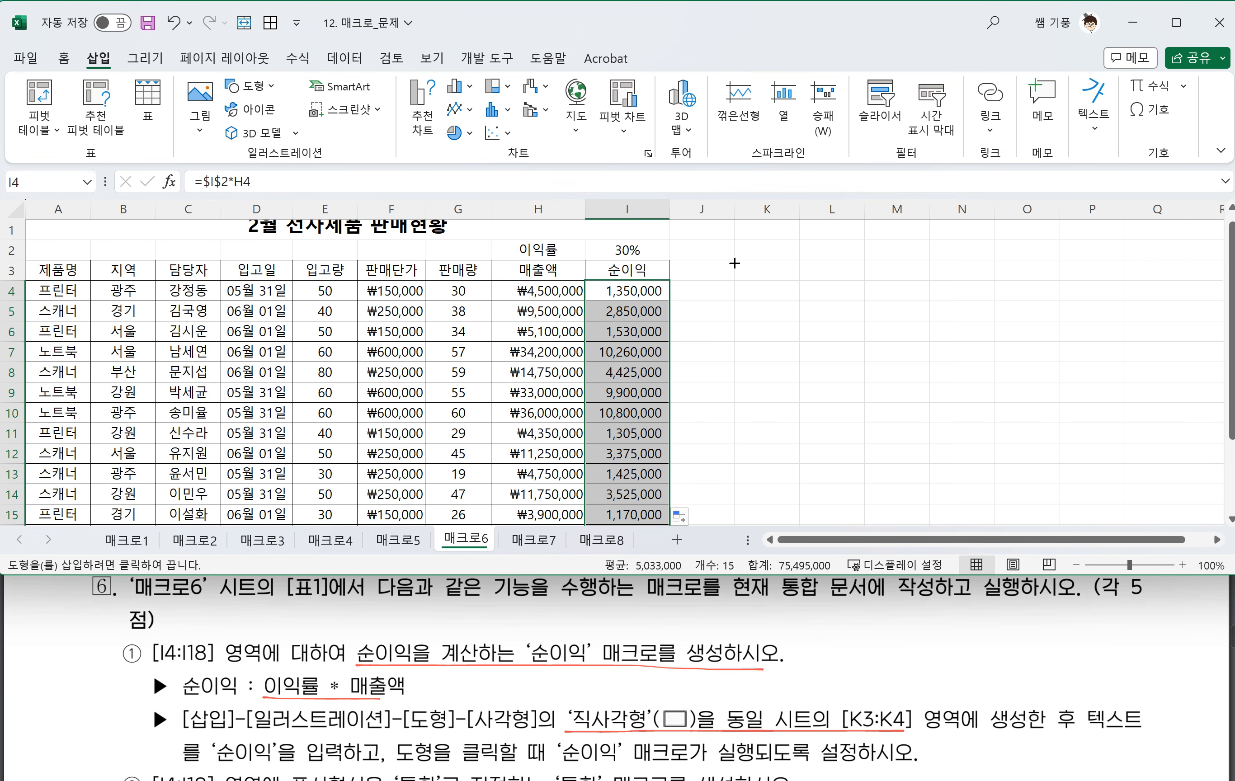
mouse_move(731, 259)
mouse_down()
mouse_move(748, 299)
mouse_move(800, 302)
mouse_move(742, 281)
mouse_up()
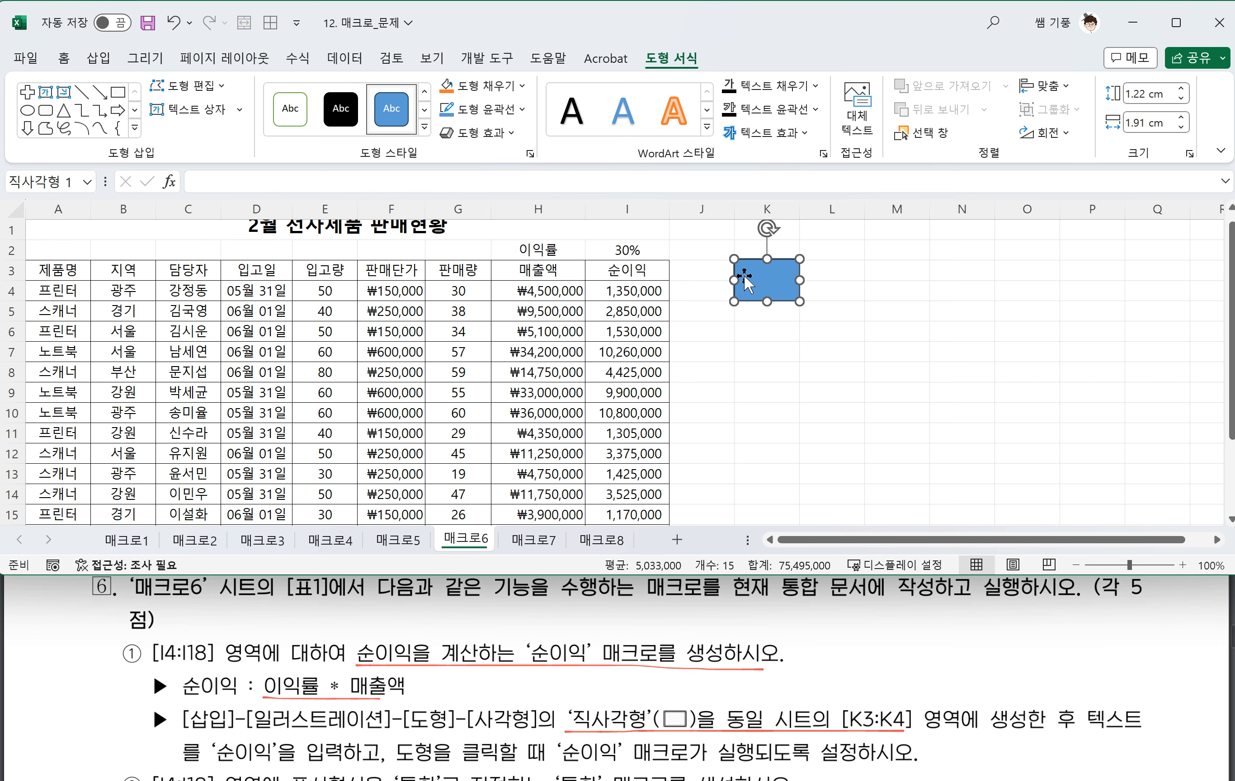
Mark the '순이익' text and macro assignment requirements for the rectangle in the problem PDF
scroll(701, 681, down, 1)
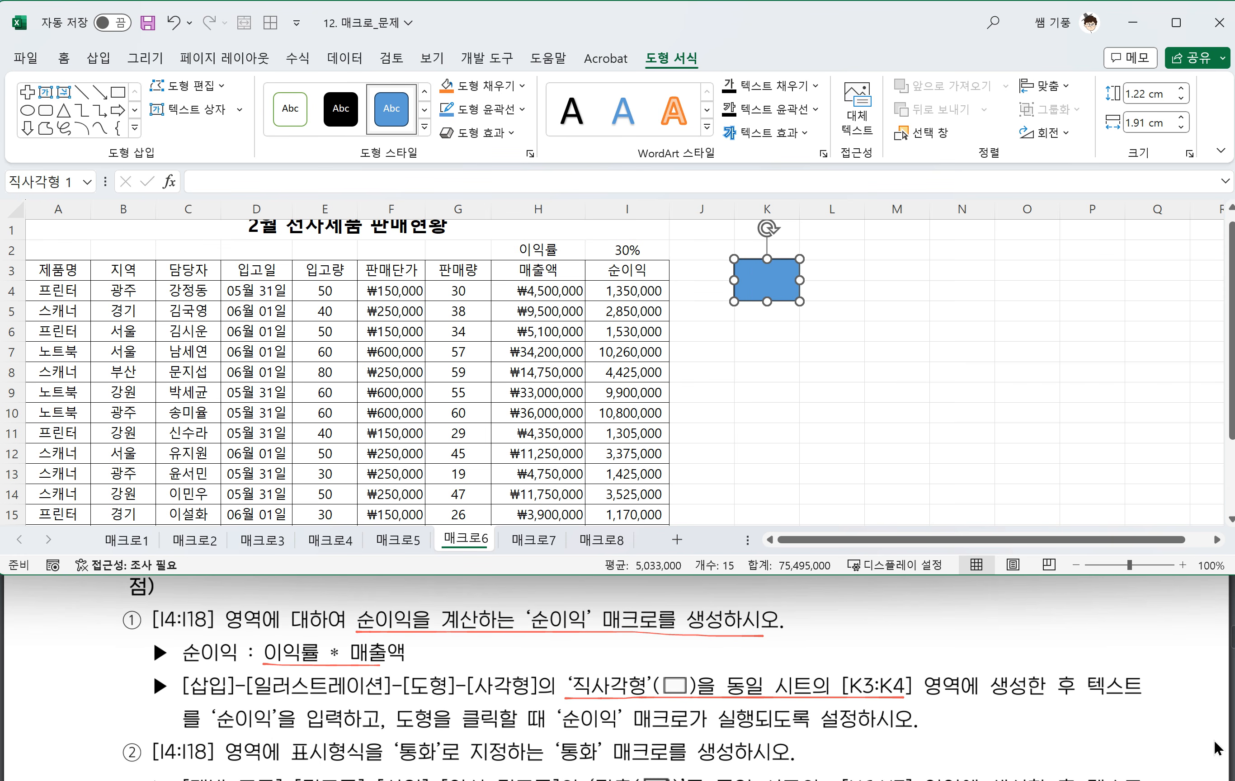
drag(1081, 698, 1138, 702)
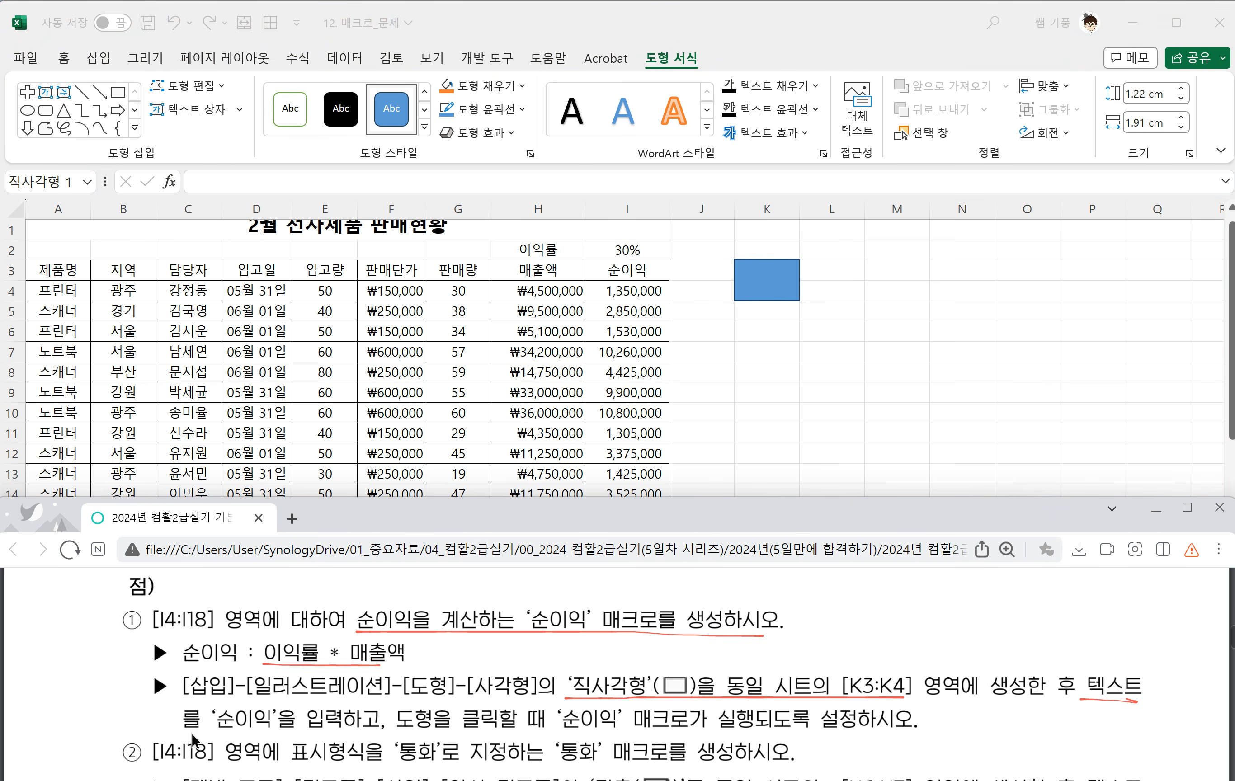
mouse_move(172, 734)
mouse_down()
mouse_move(359, 734)
mouse_move(217, 734)
mouse_move(214, 705)
mouse_move(270, 734)
mouse_up()
mouse_move(389, 735)
mouse_down()
mouse_move(602, 736)
mouse_move(548, 704)
mouse_move(612, 703)
mouse_move(642, 749)
mouse_move(811, 740)
mouse_up()
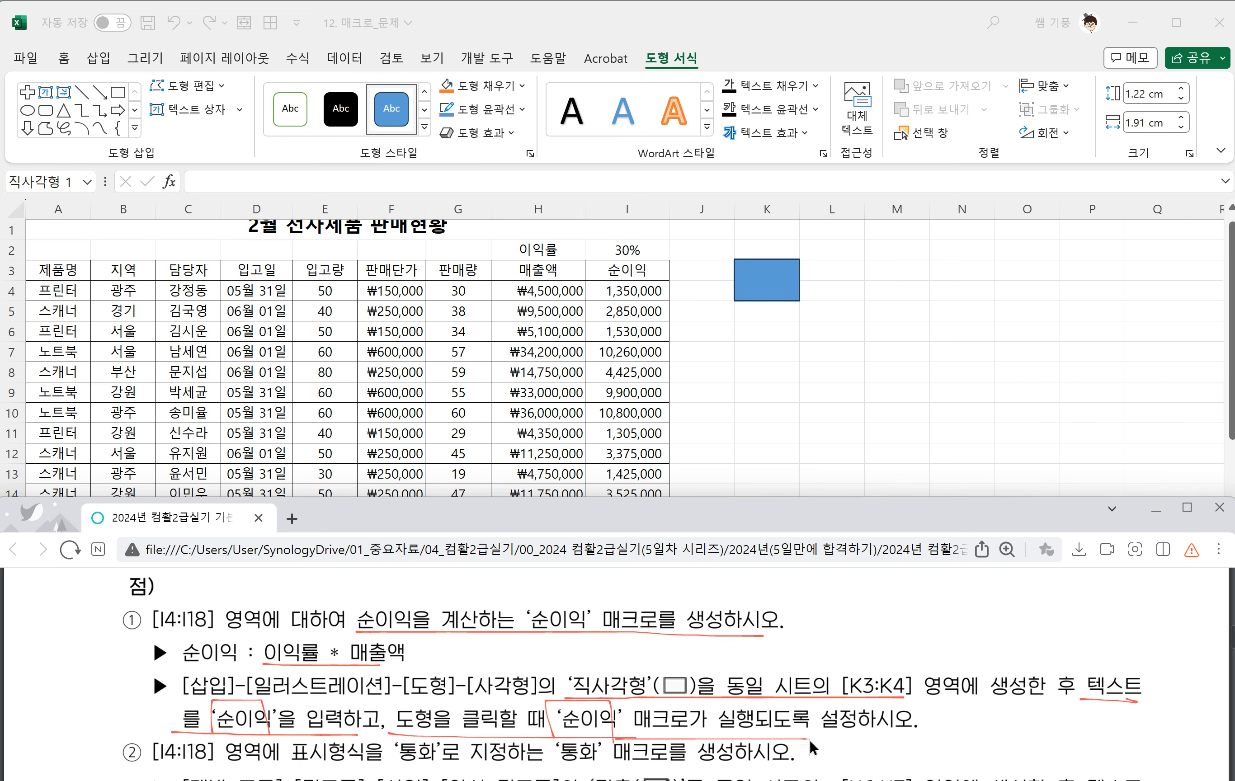
Label the rectangle at K3:K4 with the text "순이익"
click(767, 290)
text(순이익)
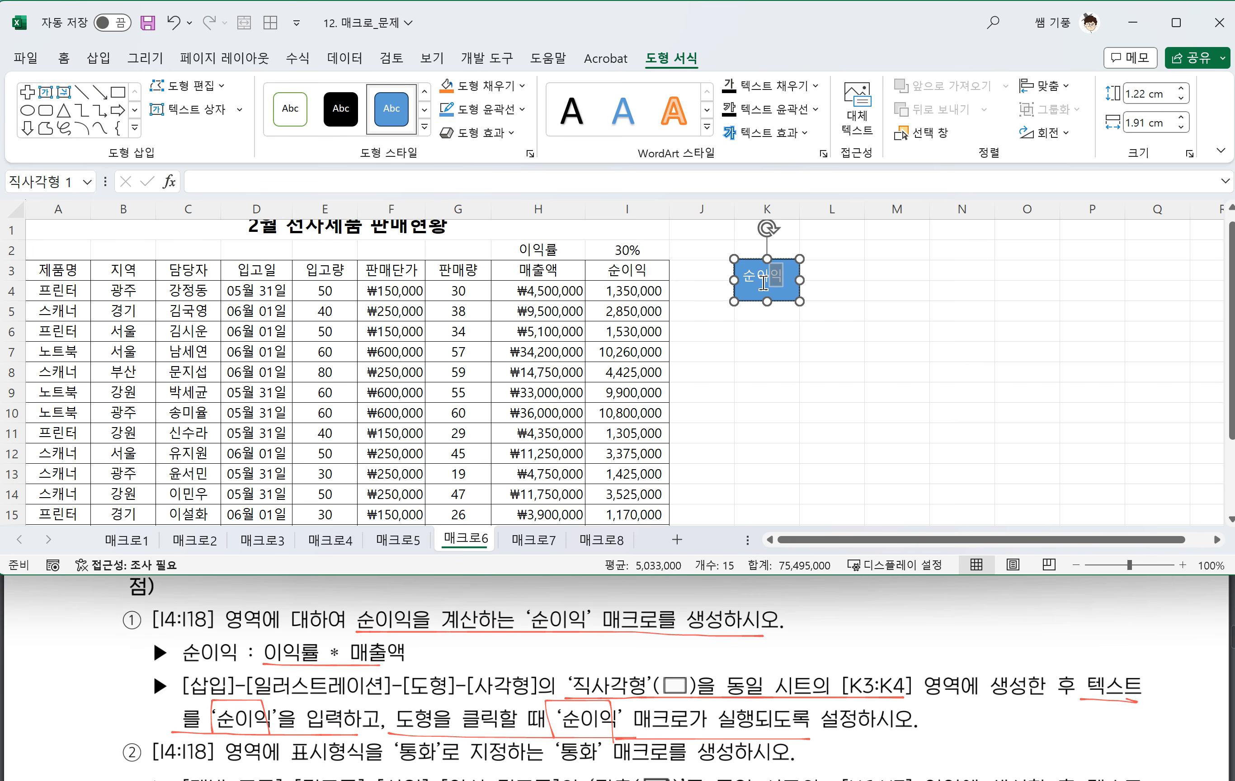
click(790, 387)
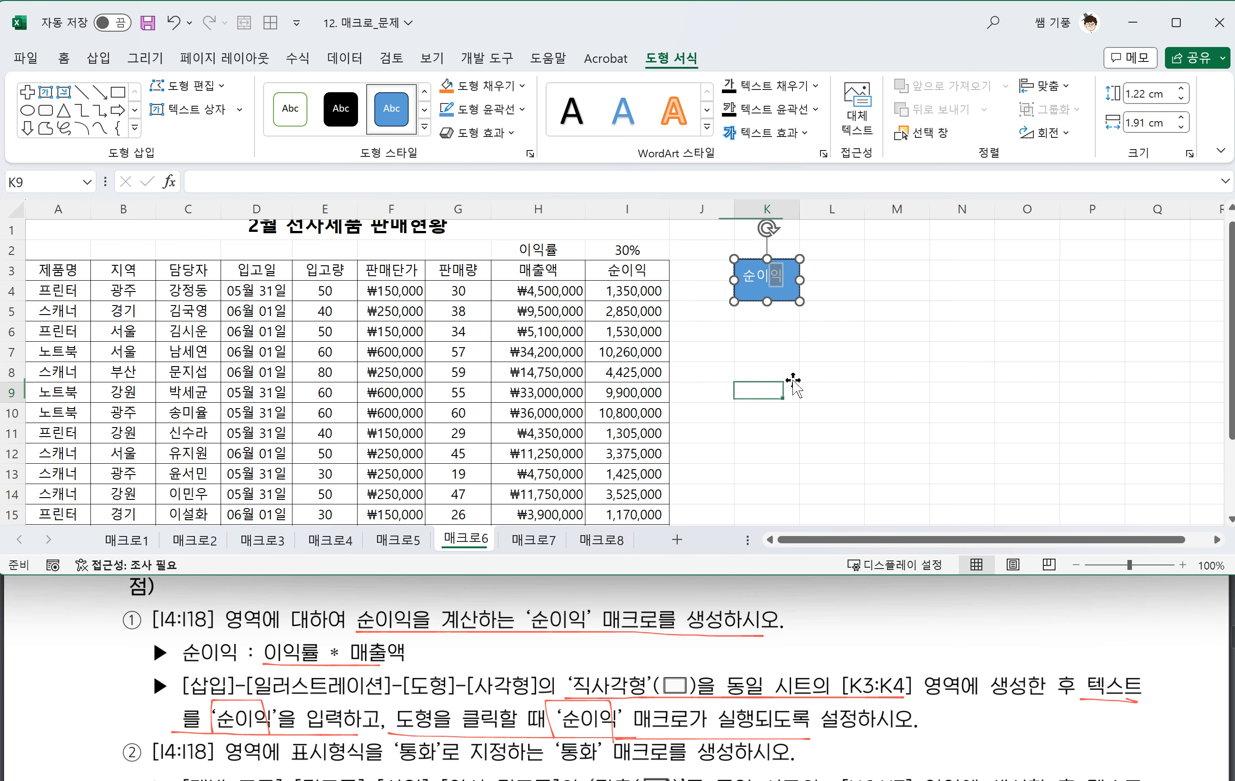
Assign the existing 순이익 macro to the rectangle at K3:K4 on the 매크로6 sheet
click(787, 299)
right_click(787, 299)
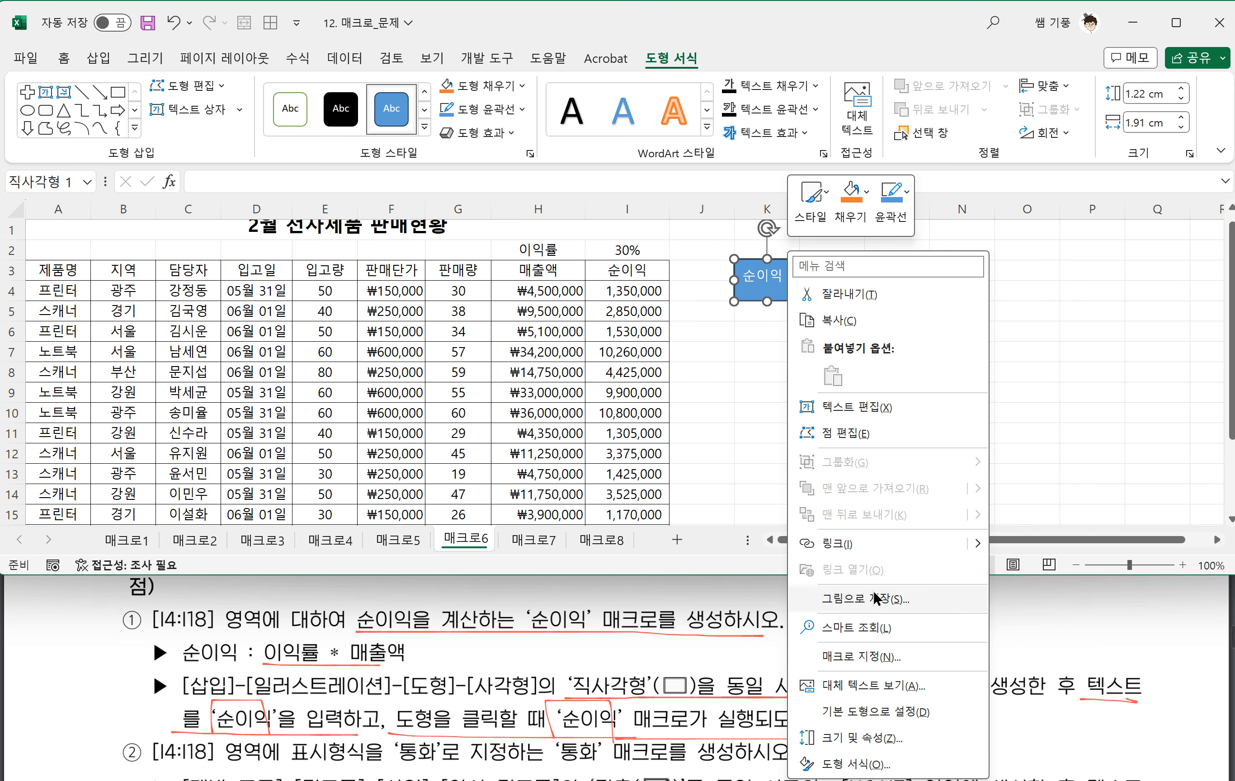
click(886, 658)
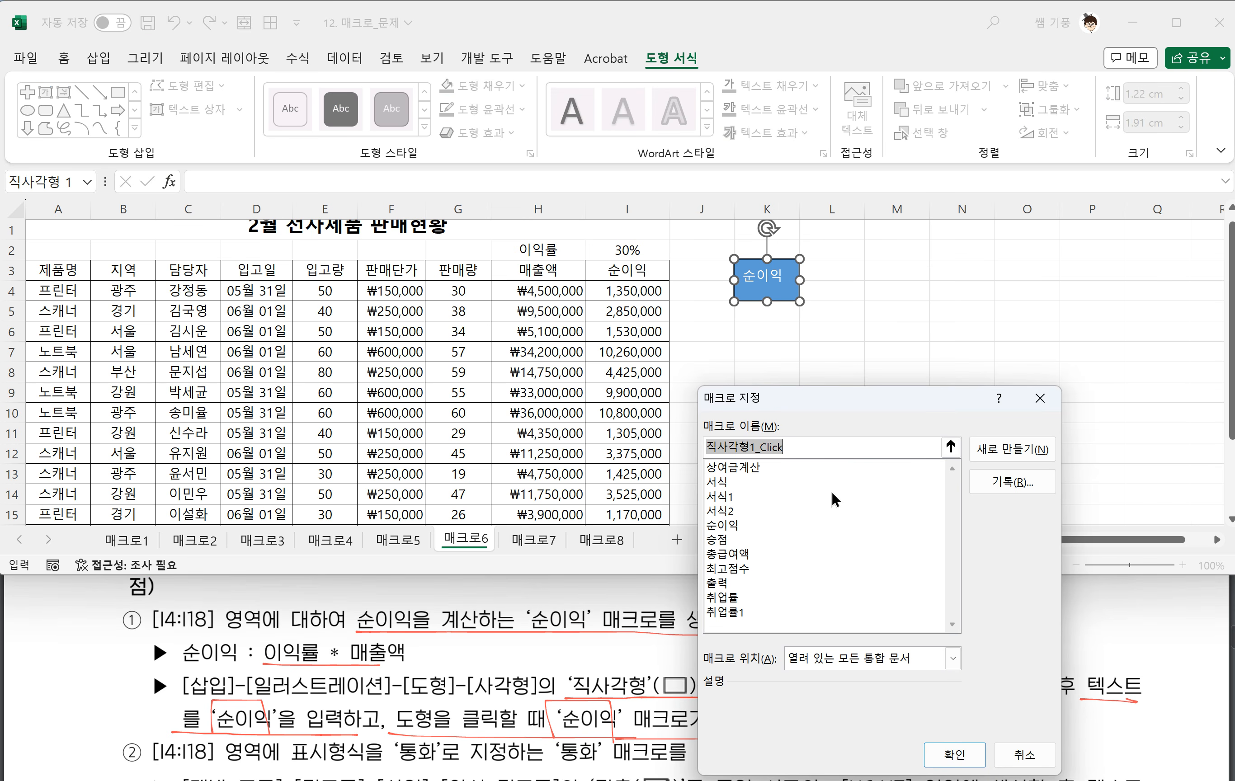
click(723, 526)
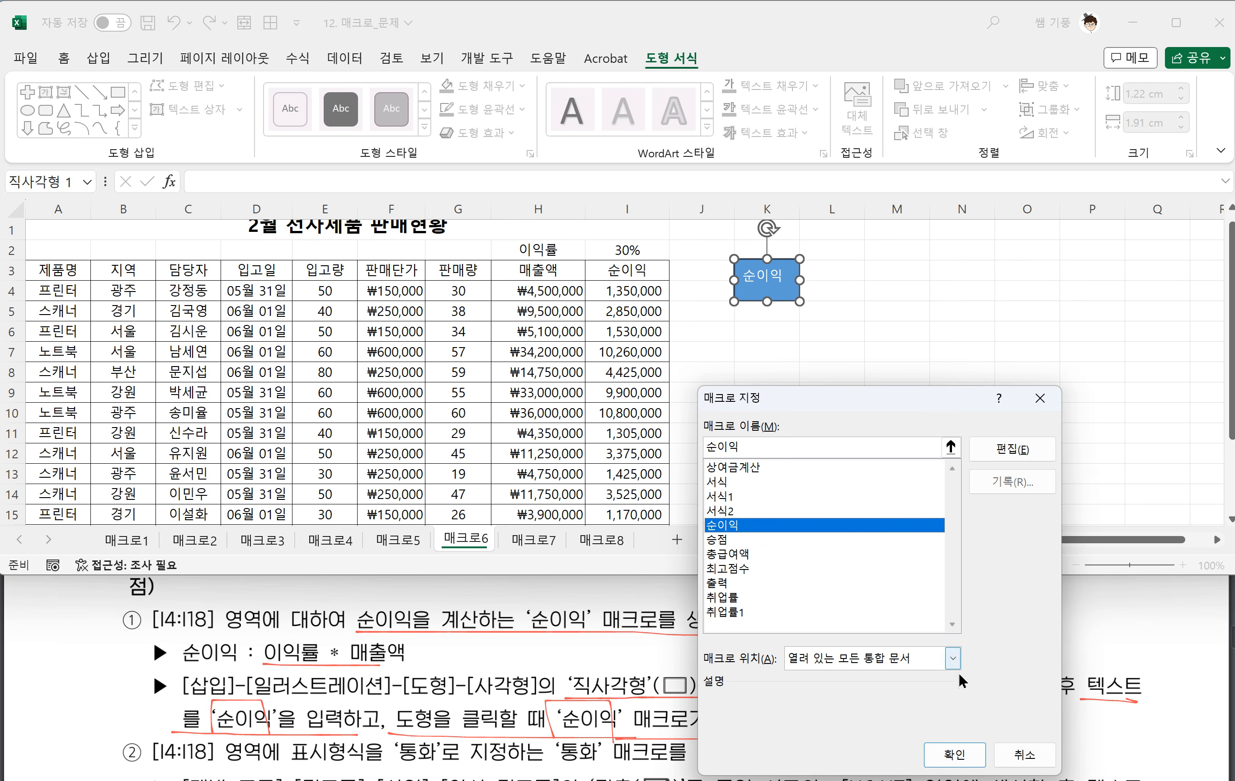
click(954, 755)
click(799, 416)
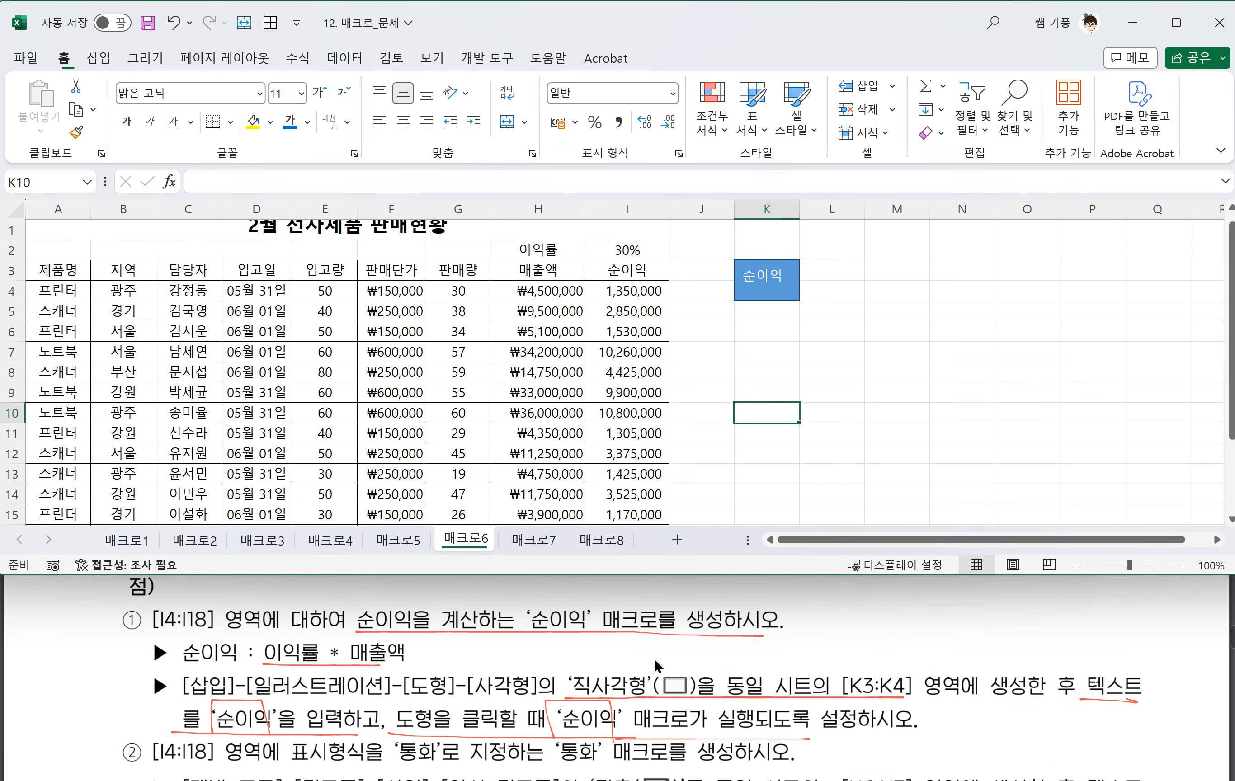
Underline the '통화' macro requirement in the problem PDF and start recording a macro named 통화 in the current workbook
scroll(258, 698, down, 3)
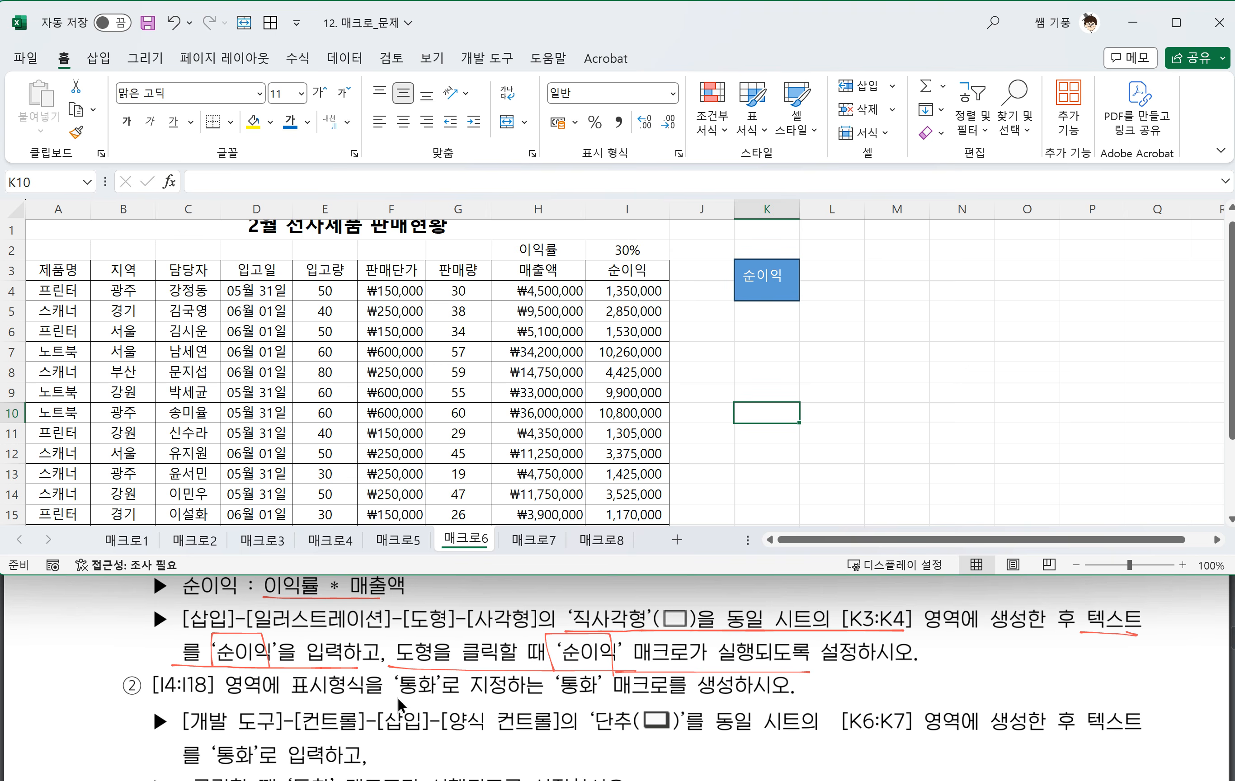
drag(393, 699, 716, 699)
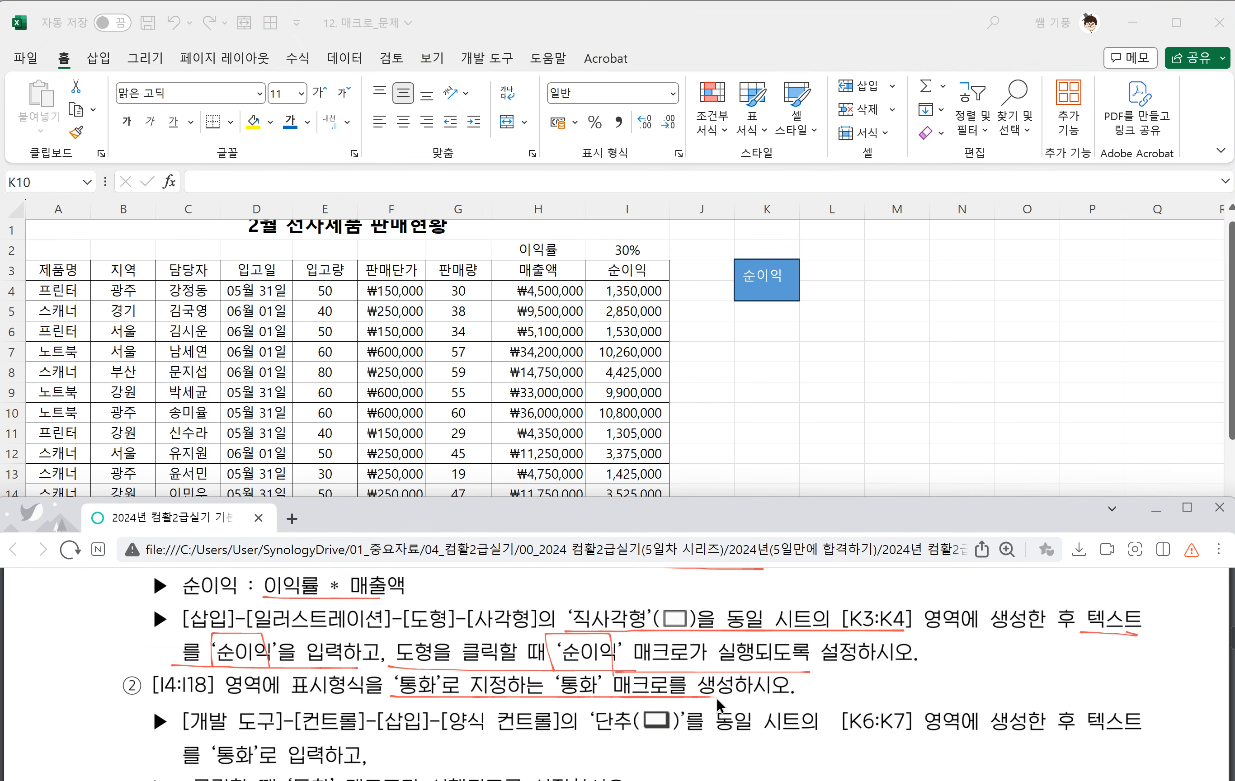
click(774, 354)
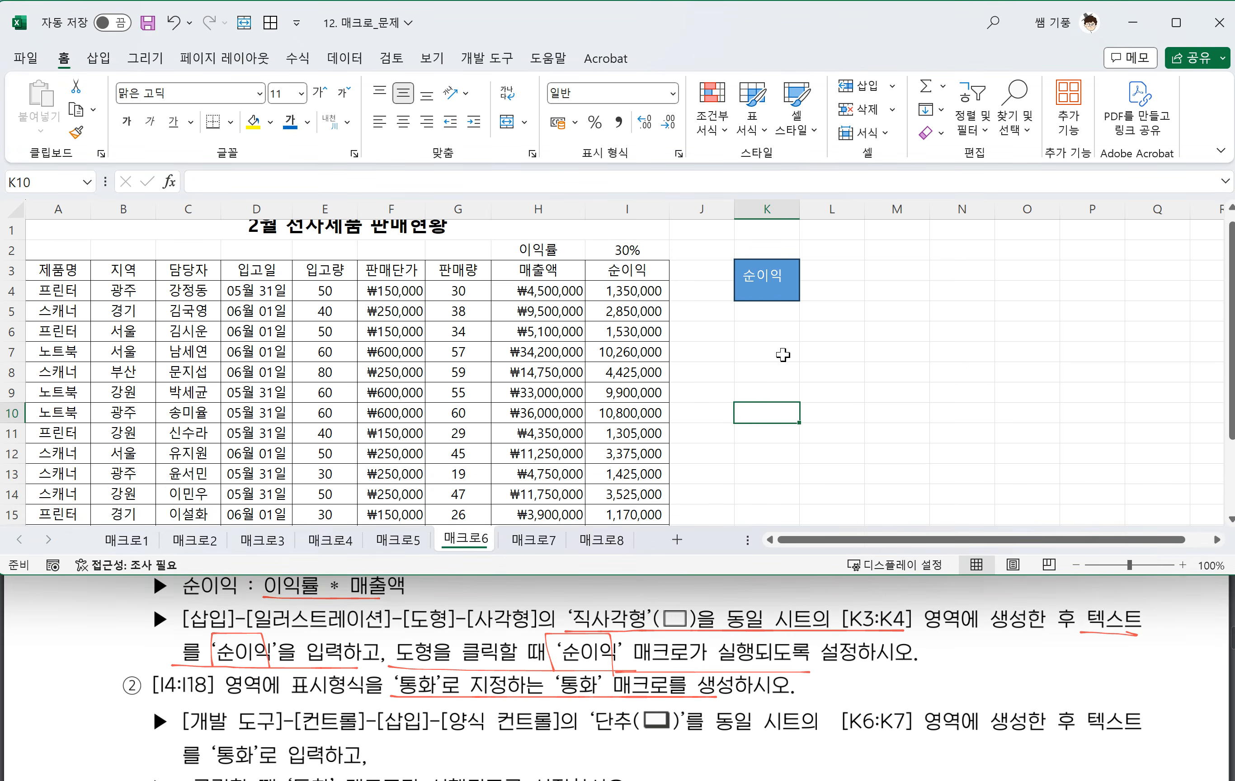
click(487, 58)
click(137, 85)
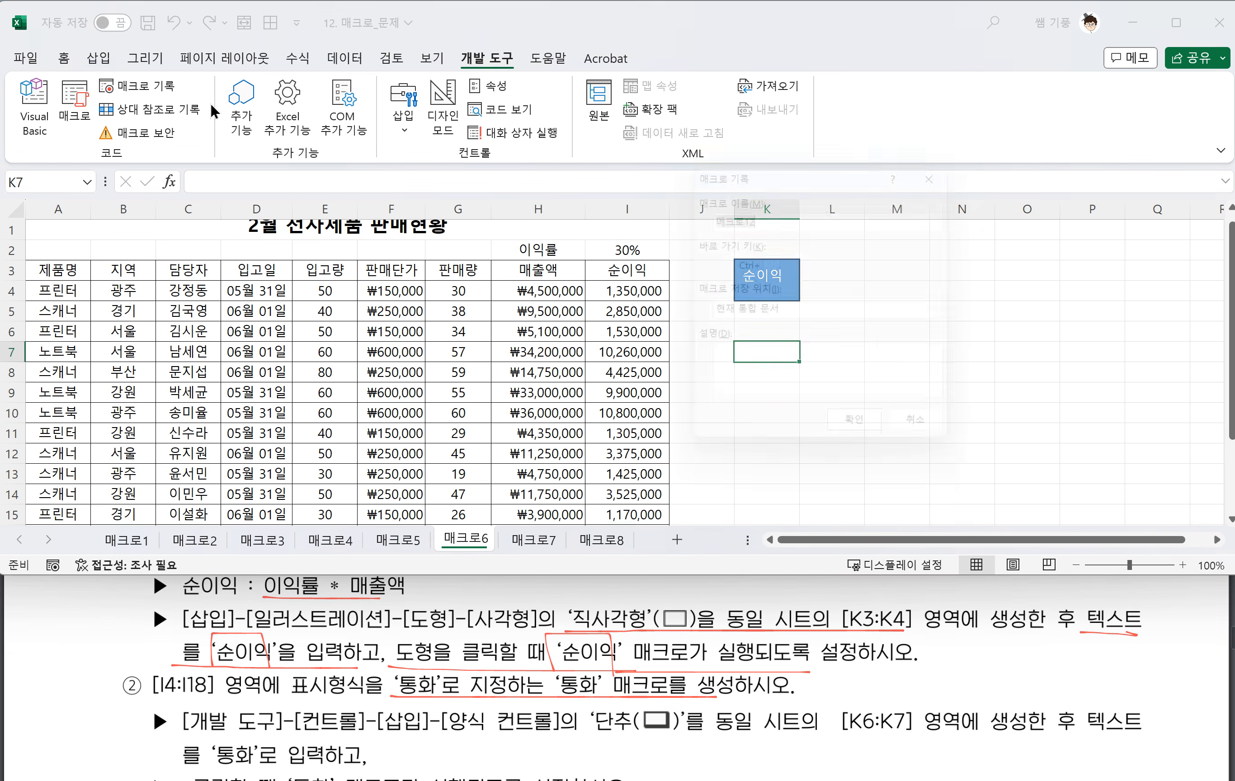
text(통화)
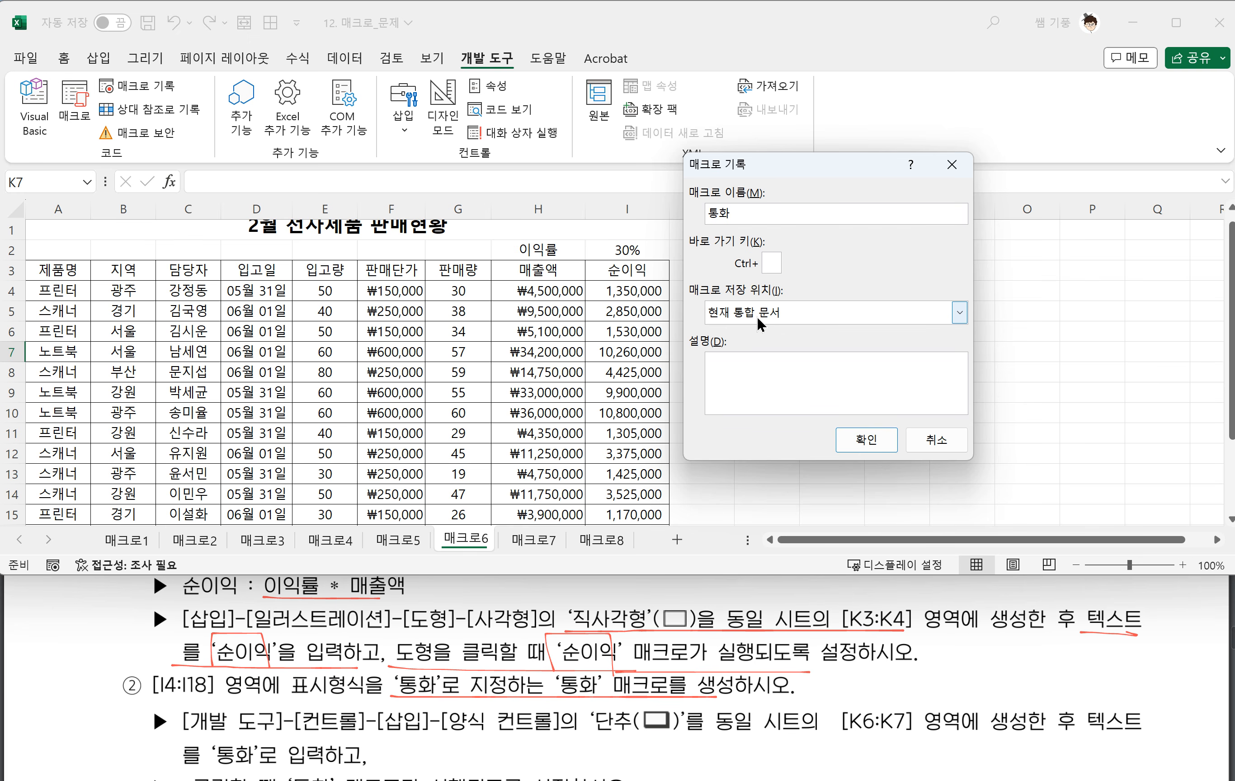
click(868, 440)
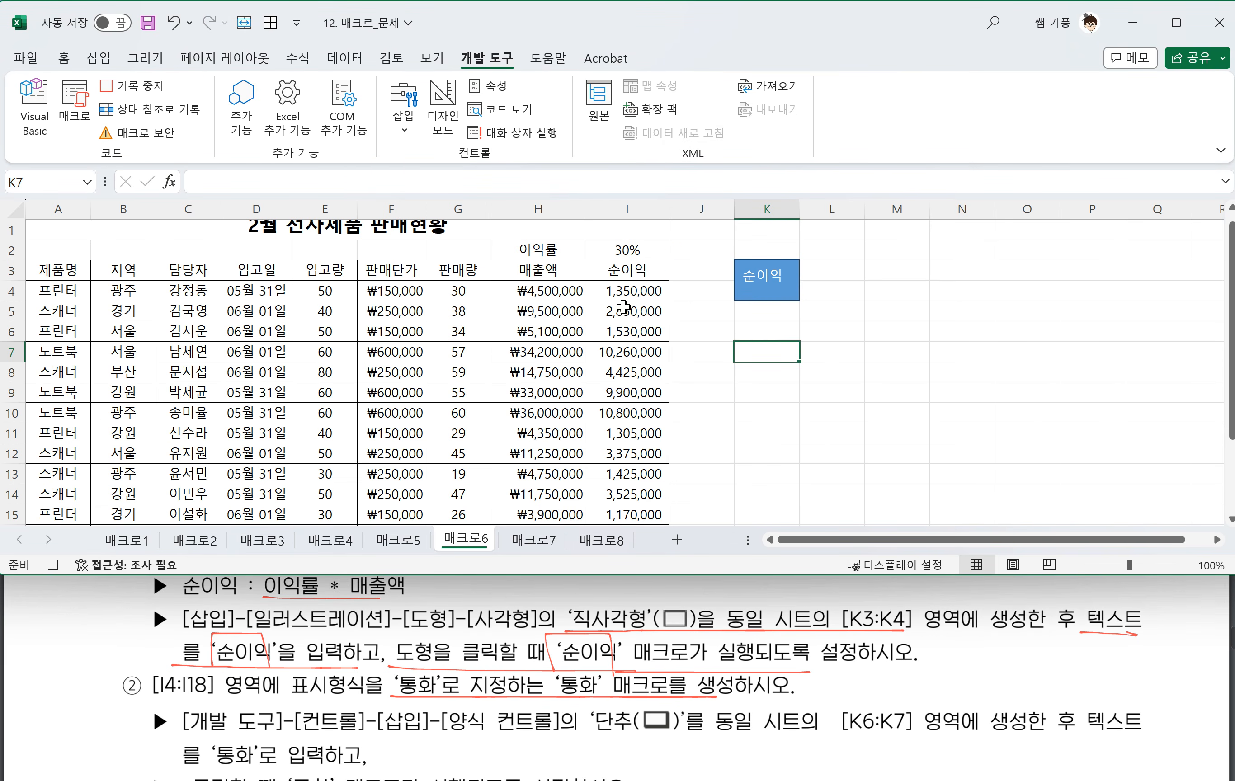
Apply the 통화 number format to I4:I18 and stop recording the macro
drag(625, 294, 626, 487)
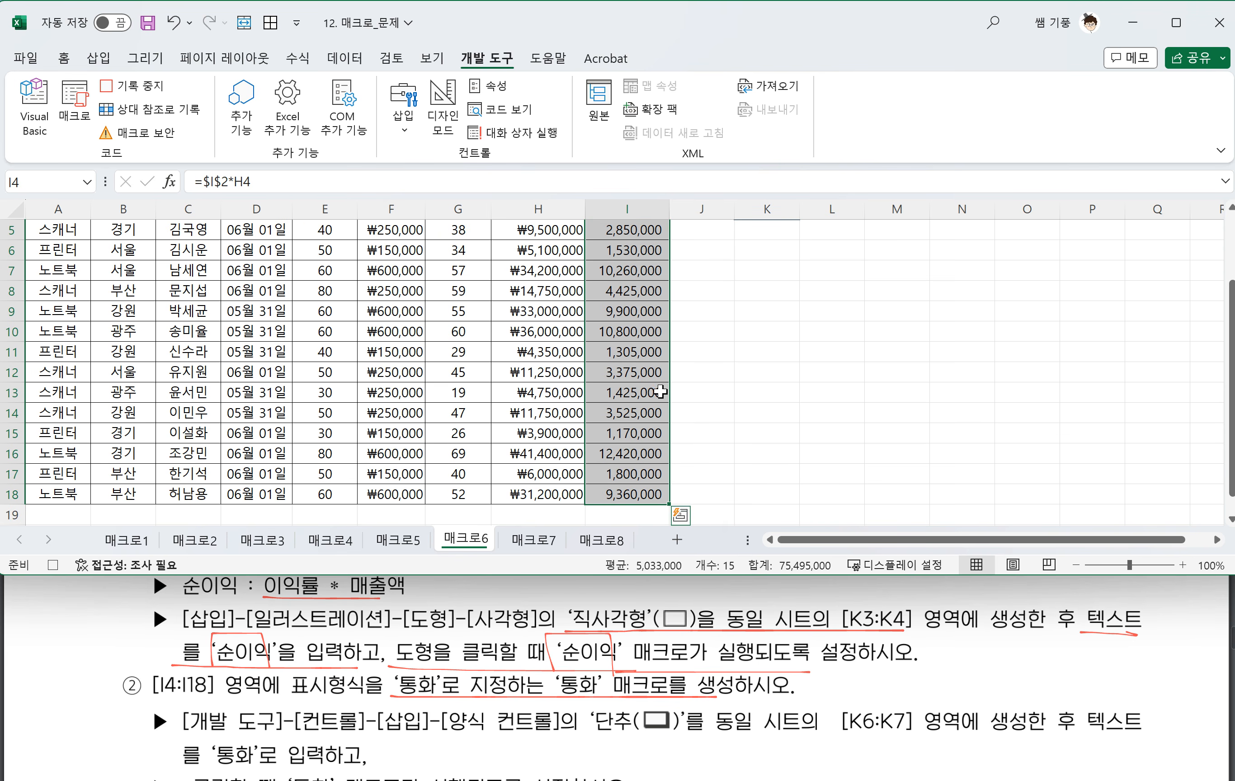
click(65, 61)
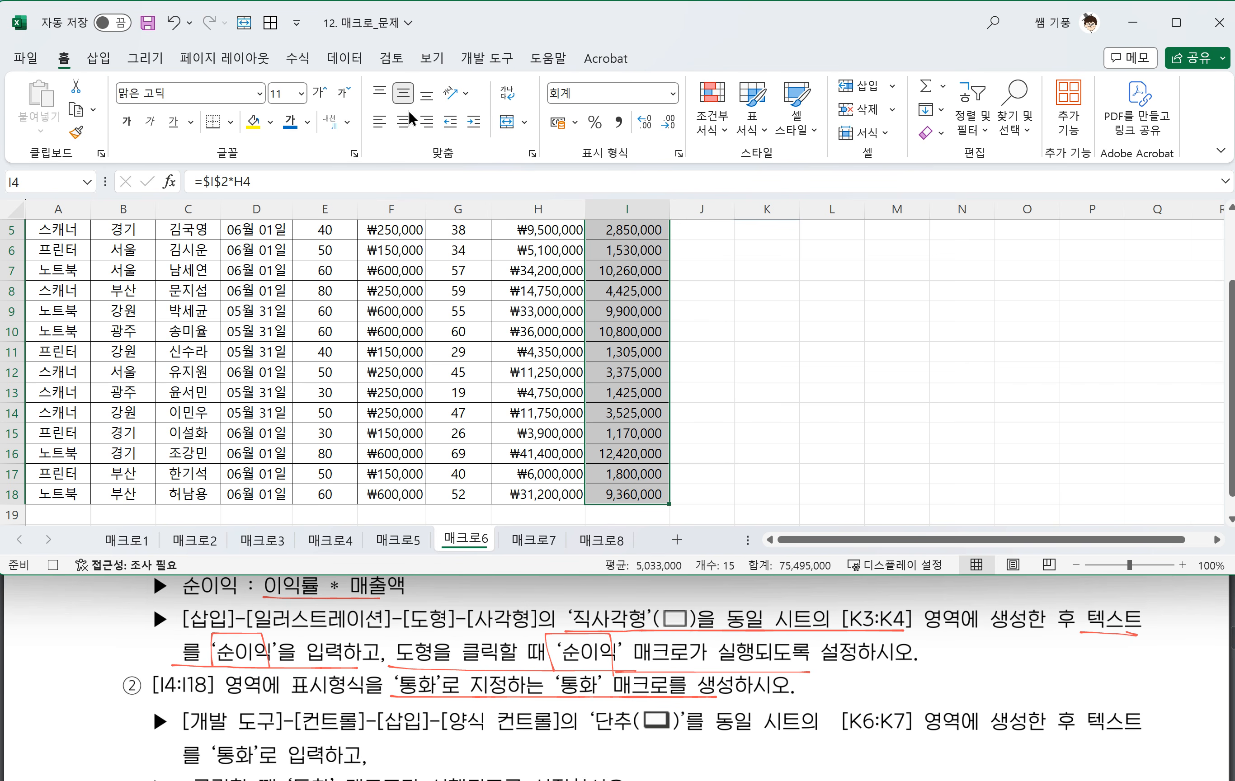
click(672, 95)
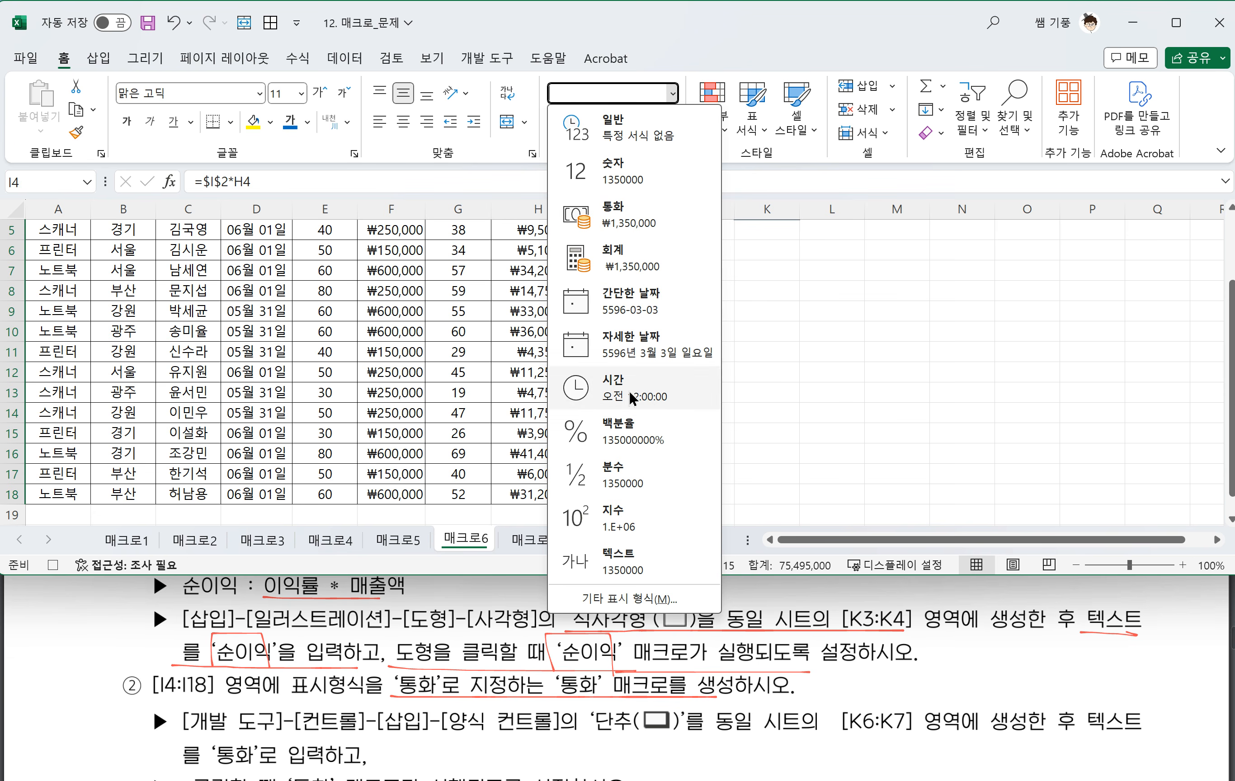
click(613, 217)
scroll(684, 229, up, 2)
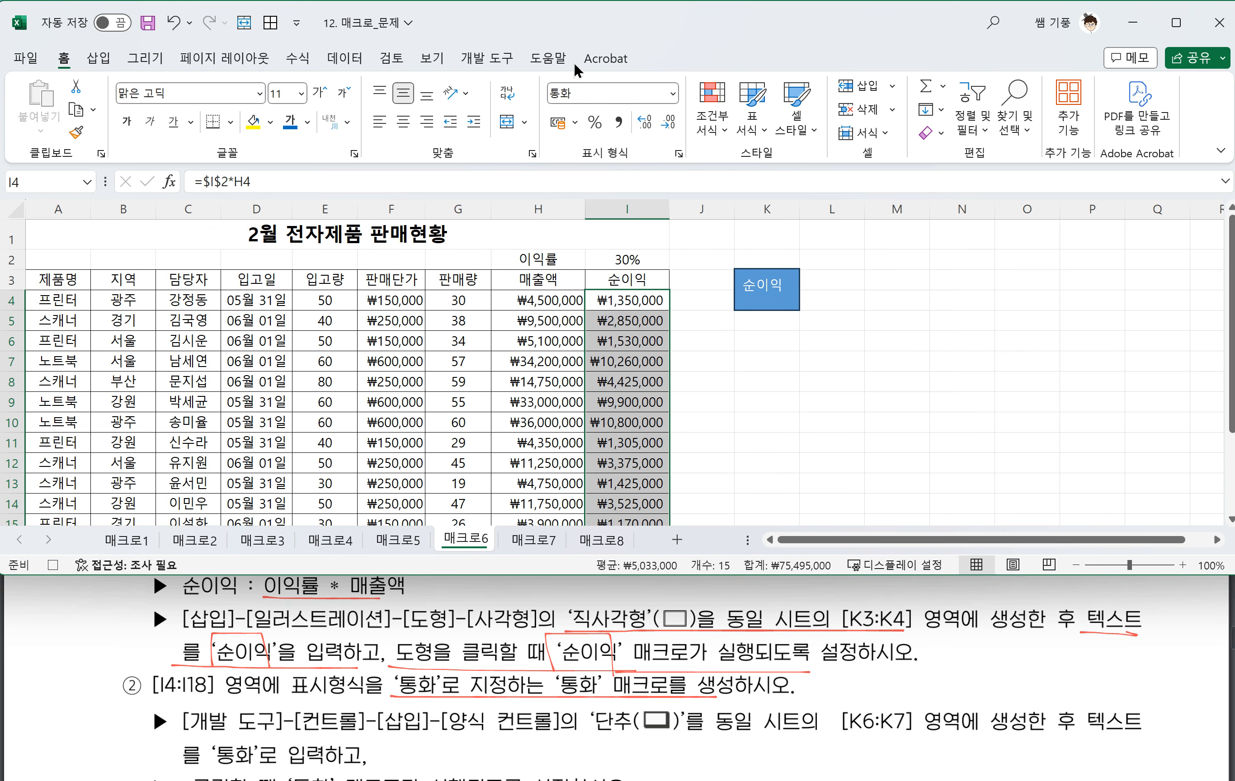
click(487, 58)
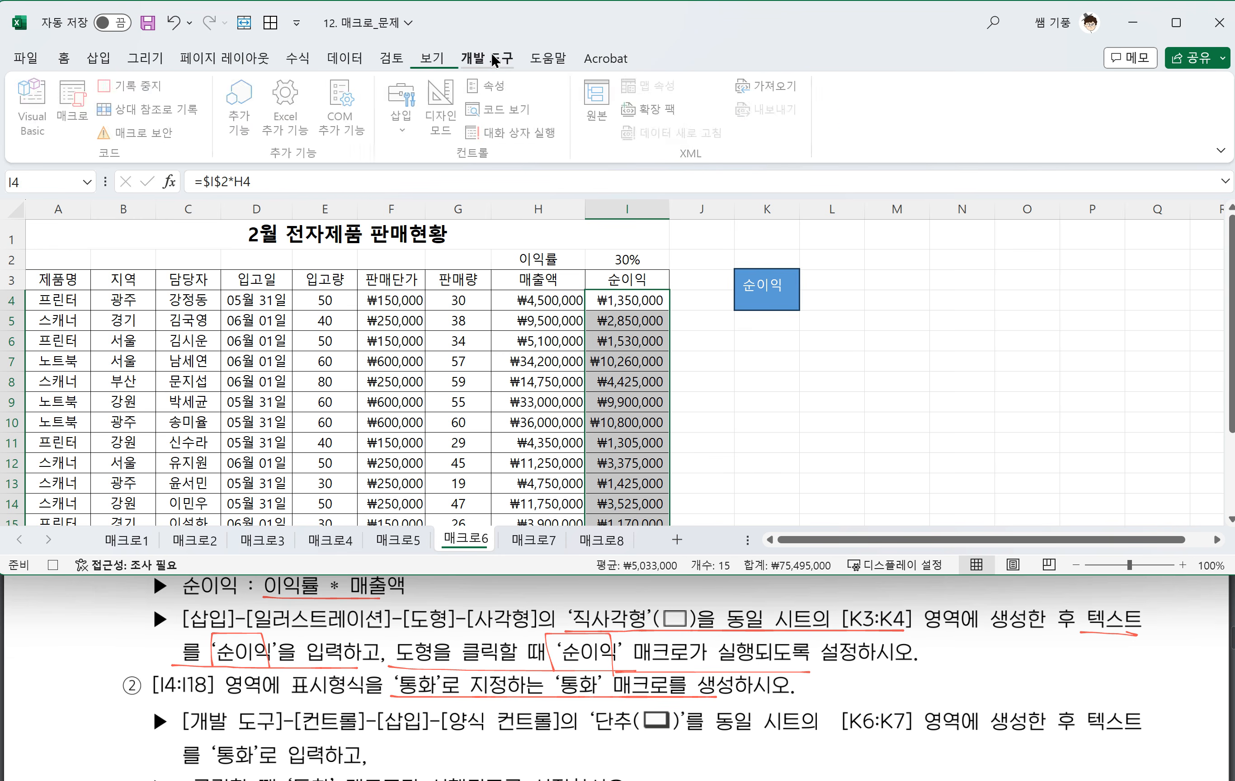
click(135, 87)
click(747, 364)
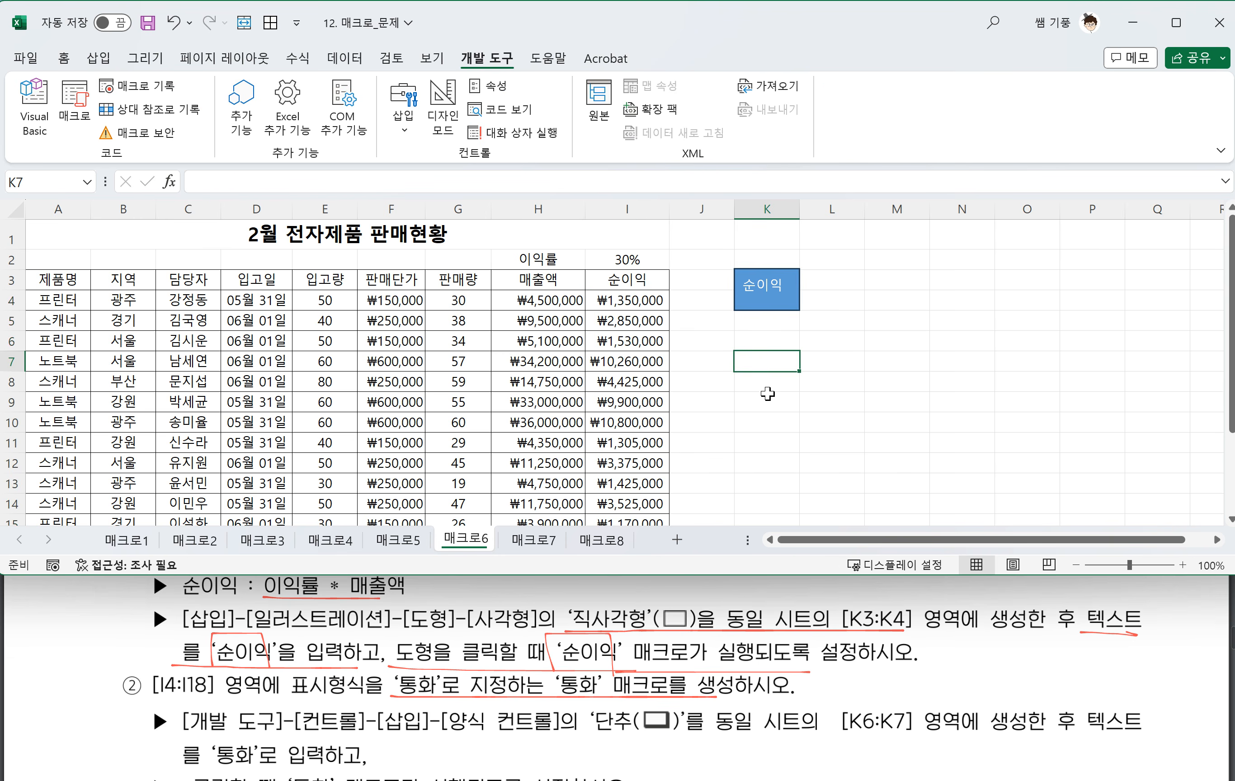
Underline the form control button placement requirement for K6:K7 in the problem PDF
scroll(767, 394, down, 1)
scroll(795, 747, down, 2)
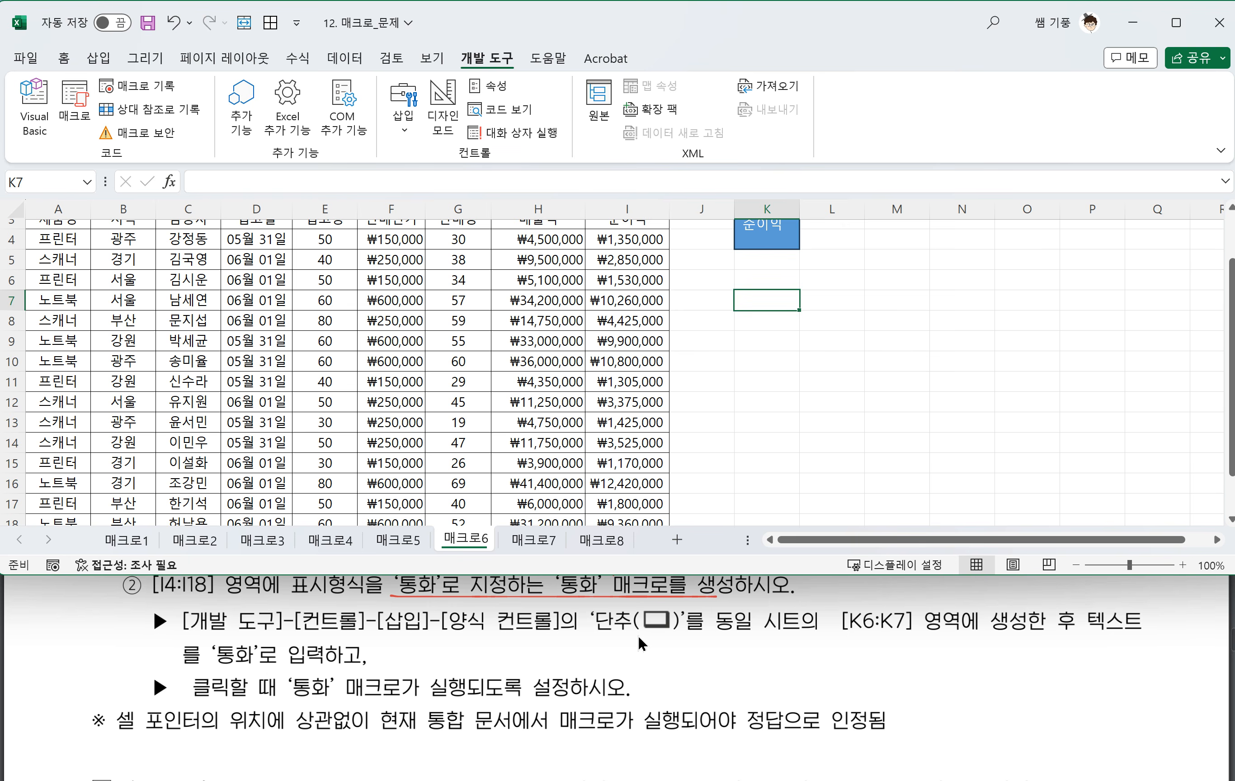
drag(601, 633, 1111, 640)
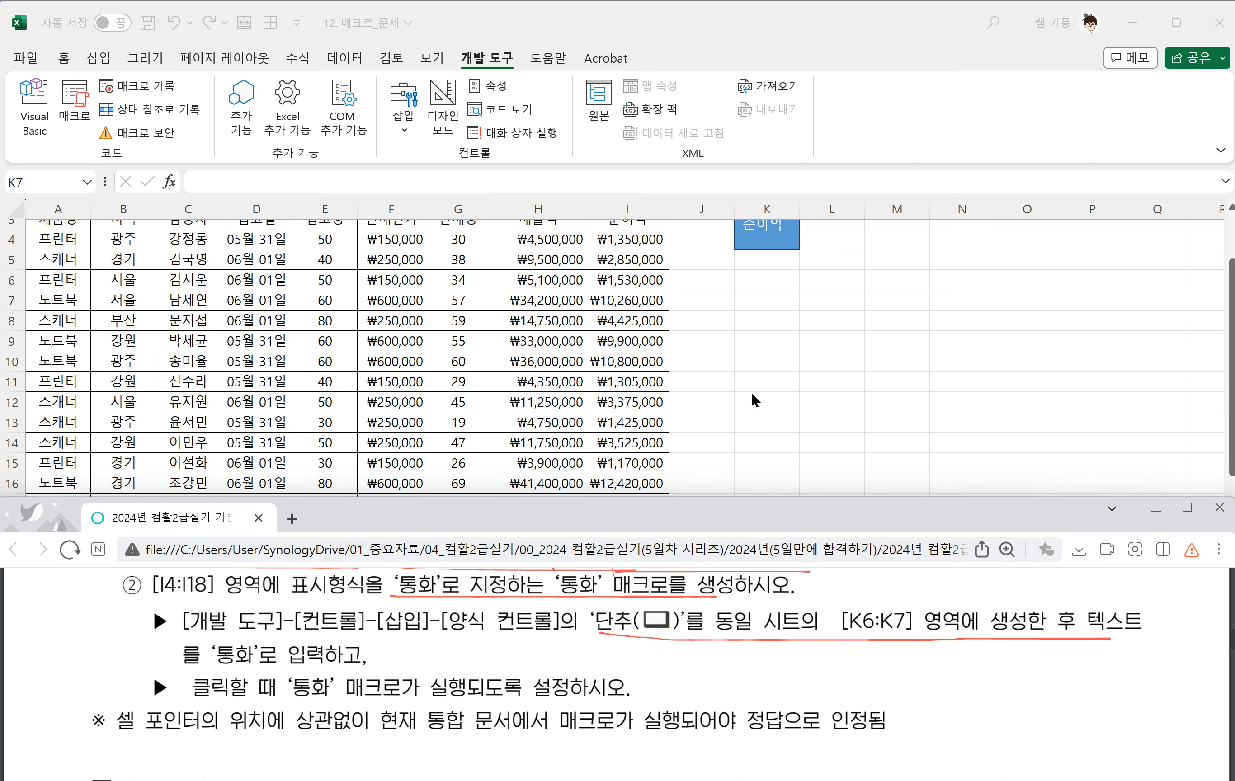
Insert a form control button covering K6:K7 on the 매크로6 sheet and assign the 통화 macro to it
scroll(750, 397, up, 1)
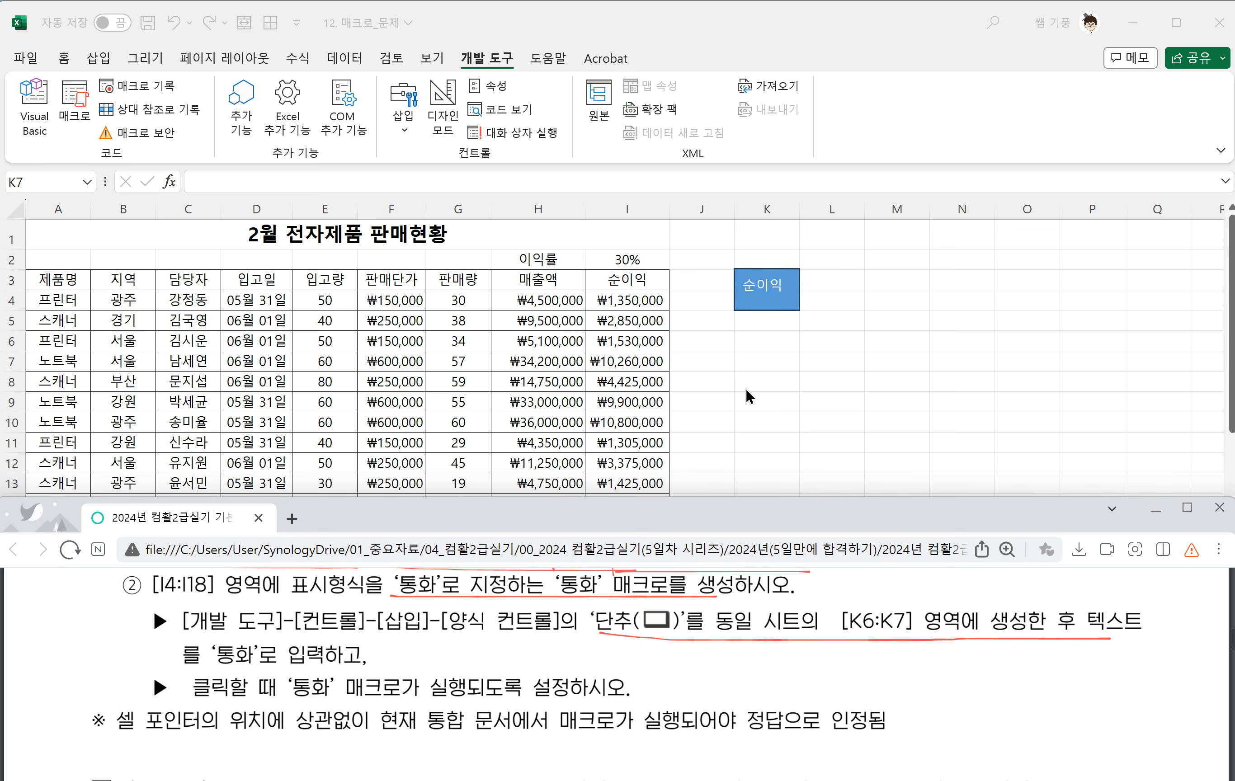
click(415, 123)
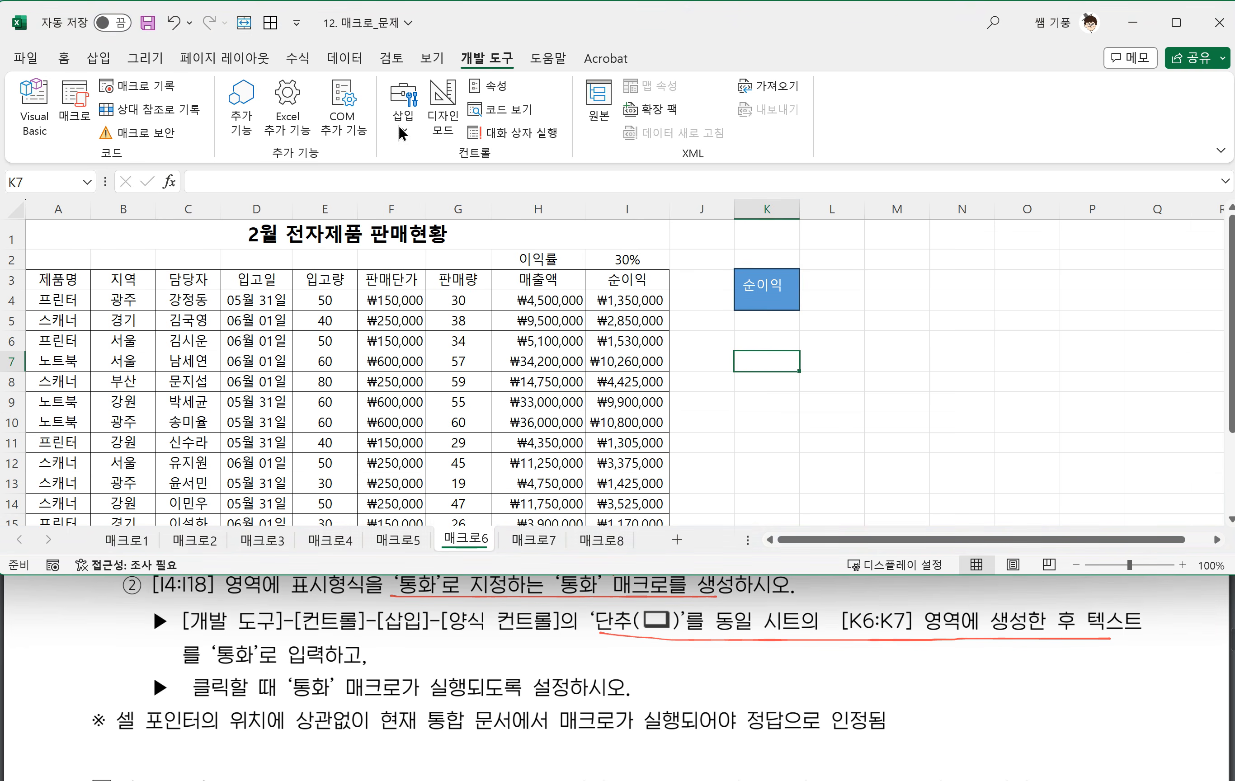
click(404, 129)
click(396, 181)
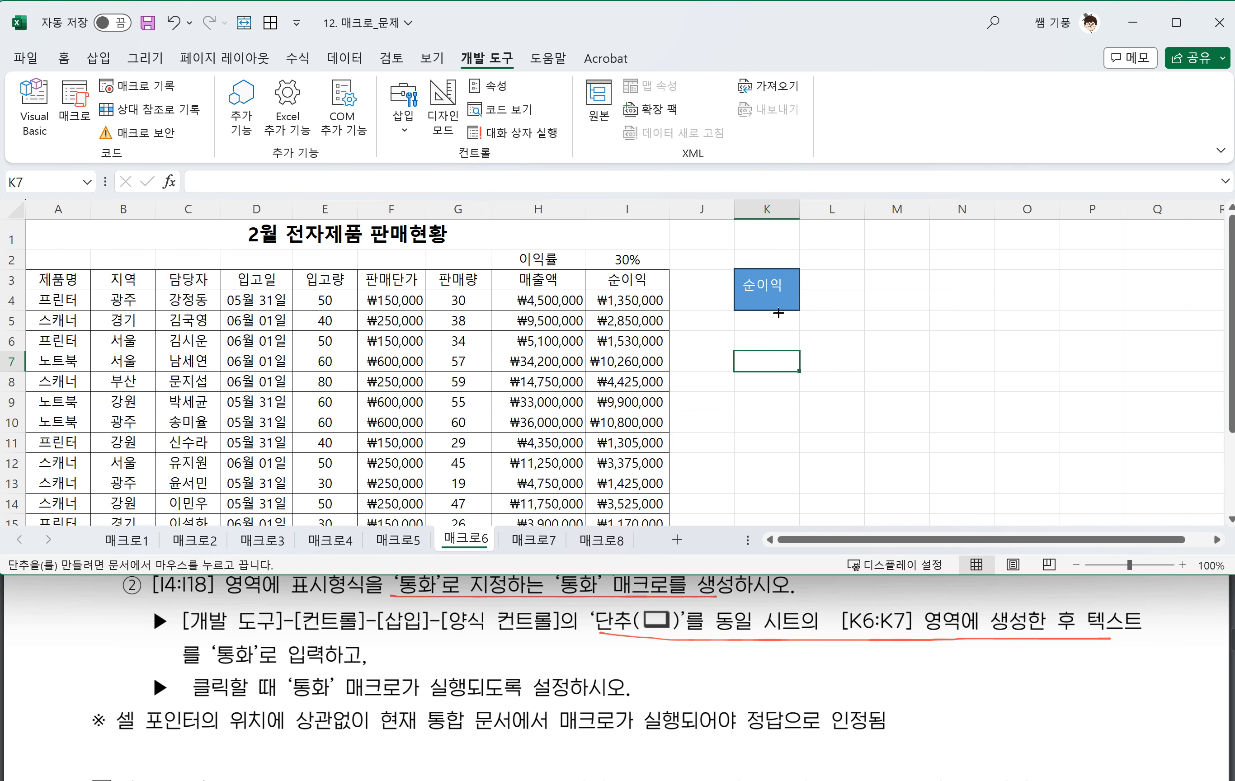
drag(736, 333, 781, 374)
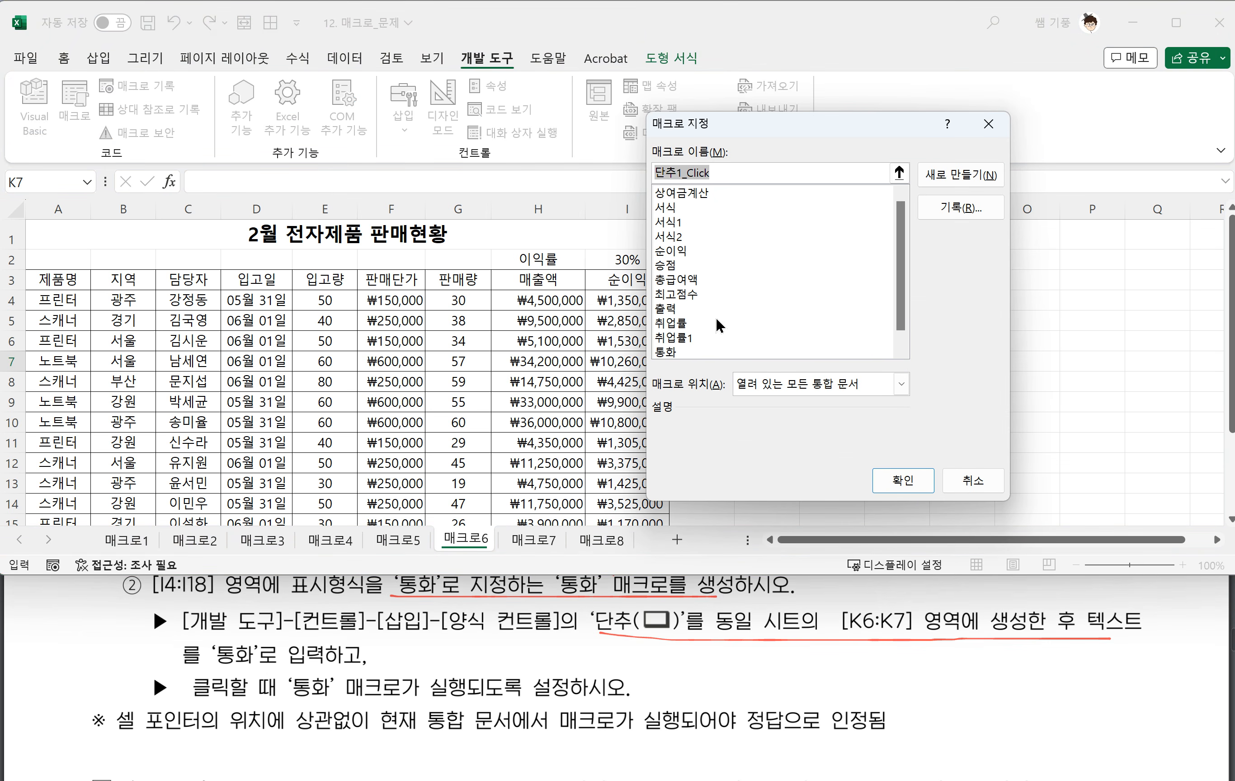
click(668, 354)
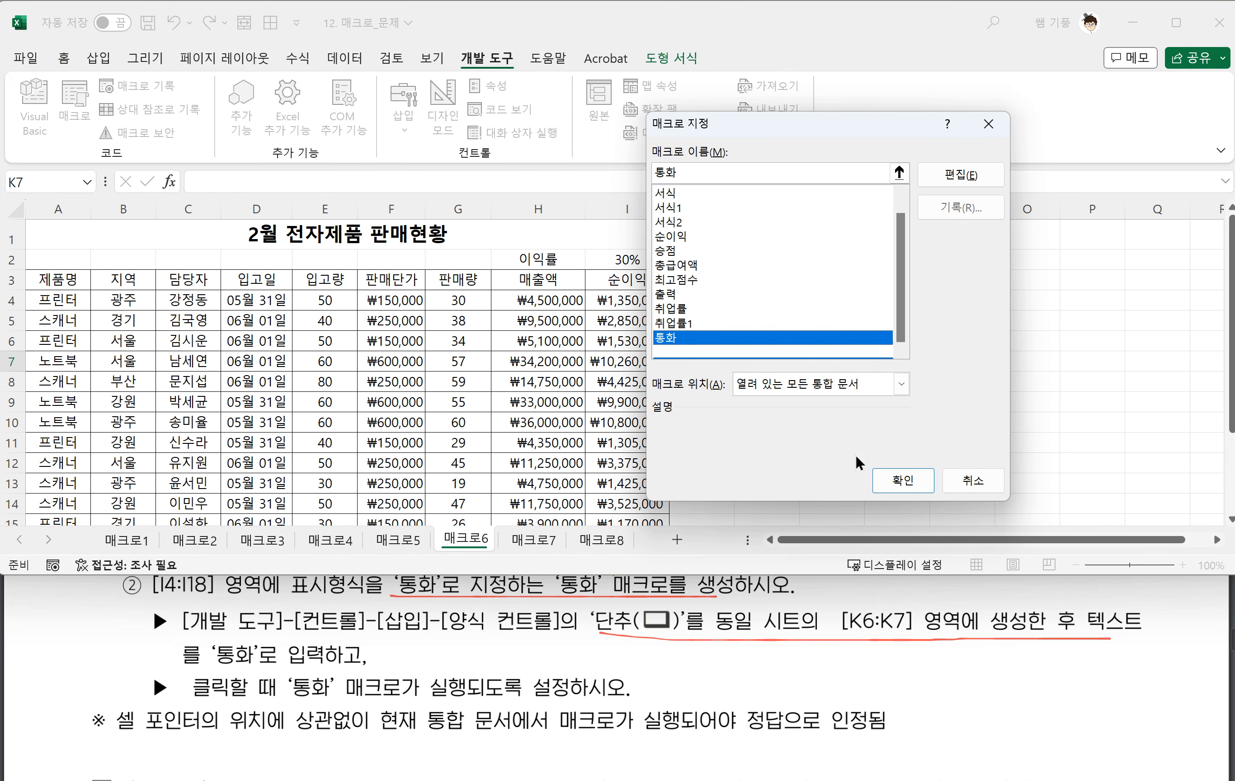
click(903, 481)
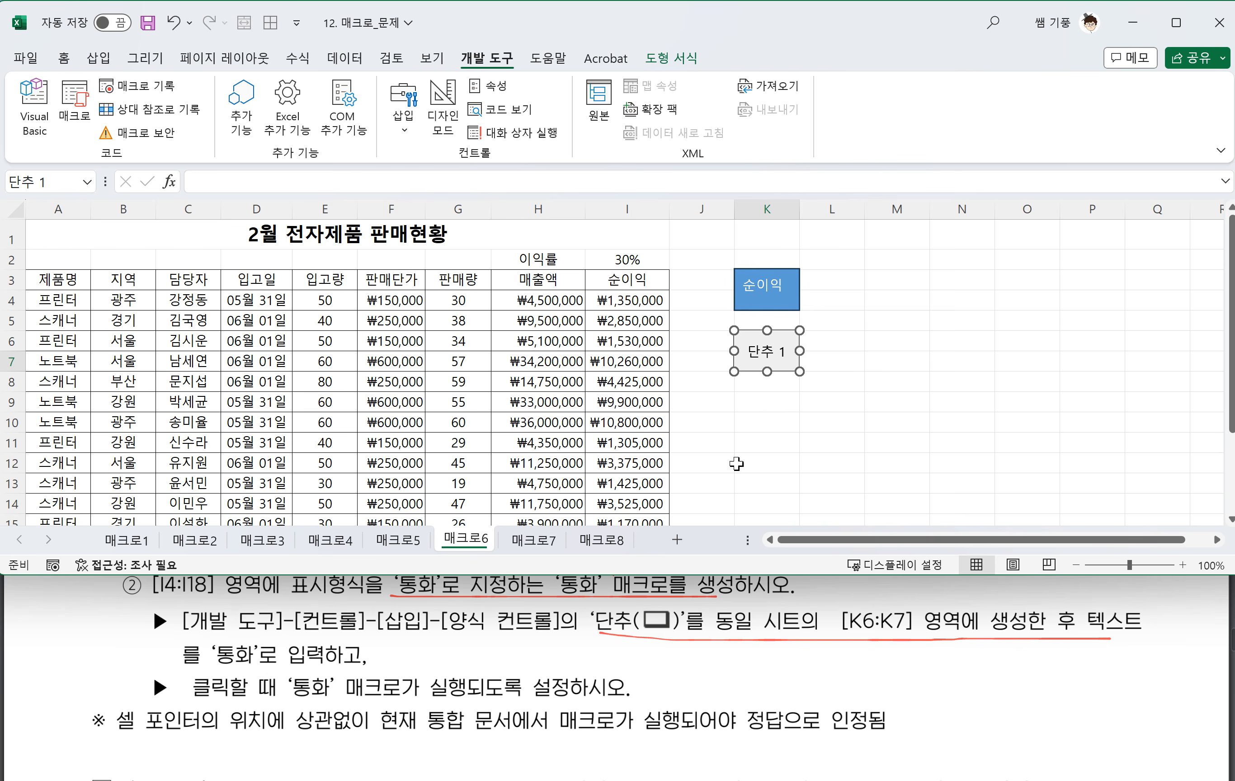
Label the form control button at K6:K7 with the text "통화"
click(750, 351)
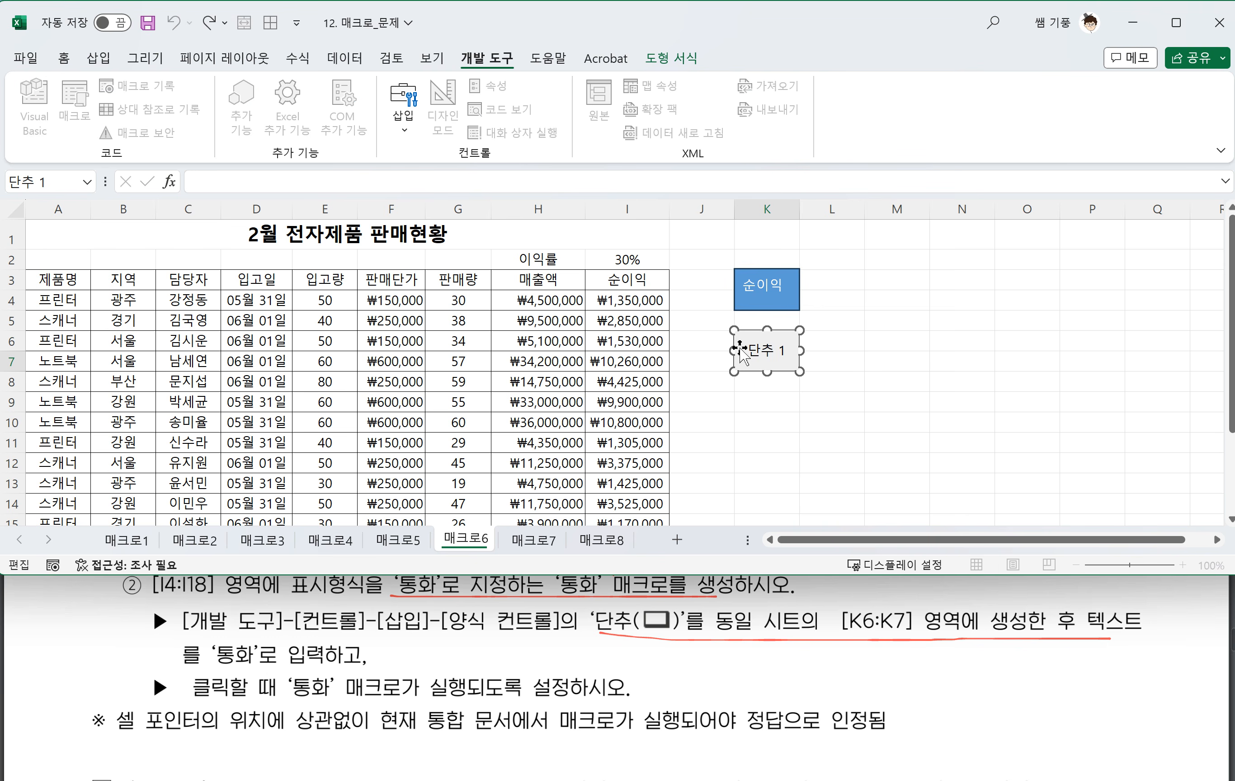
drag(737, 352, 798, 354)
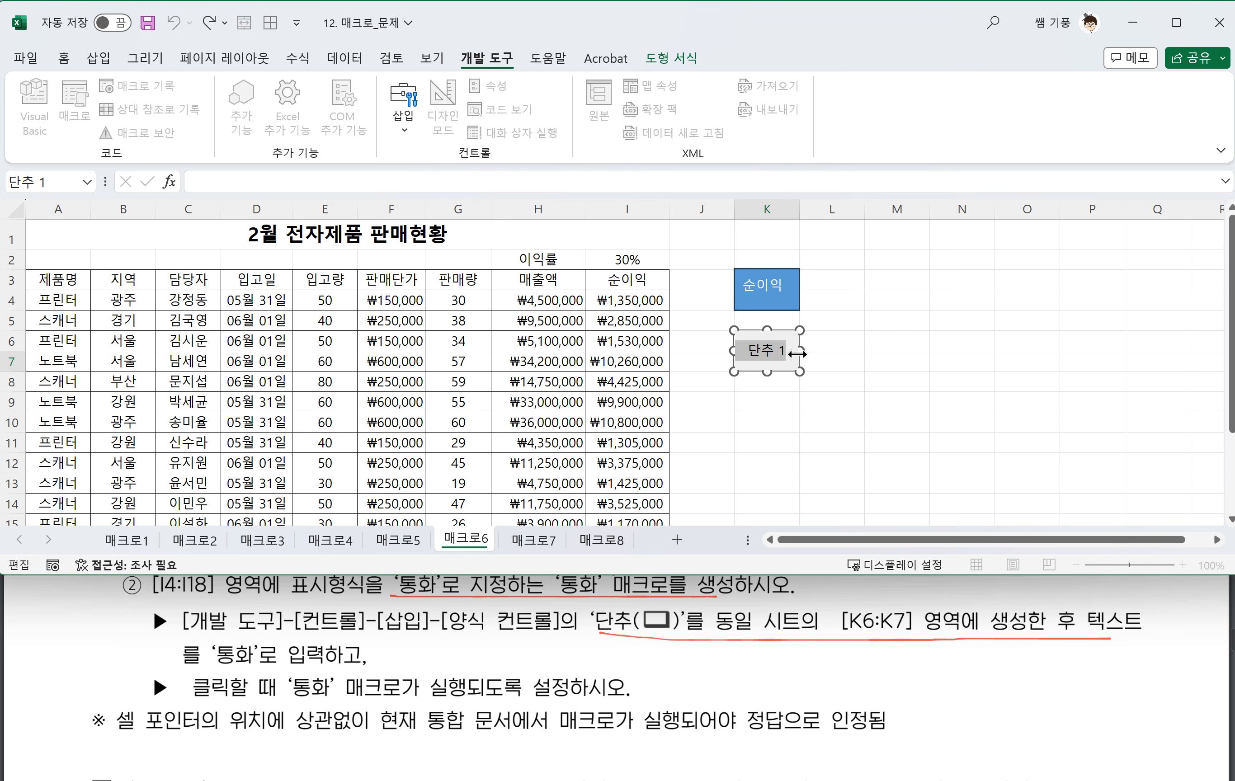
text(통화)
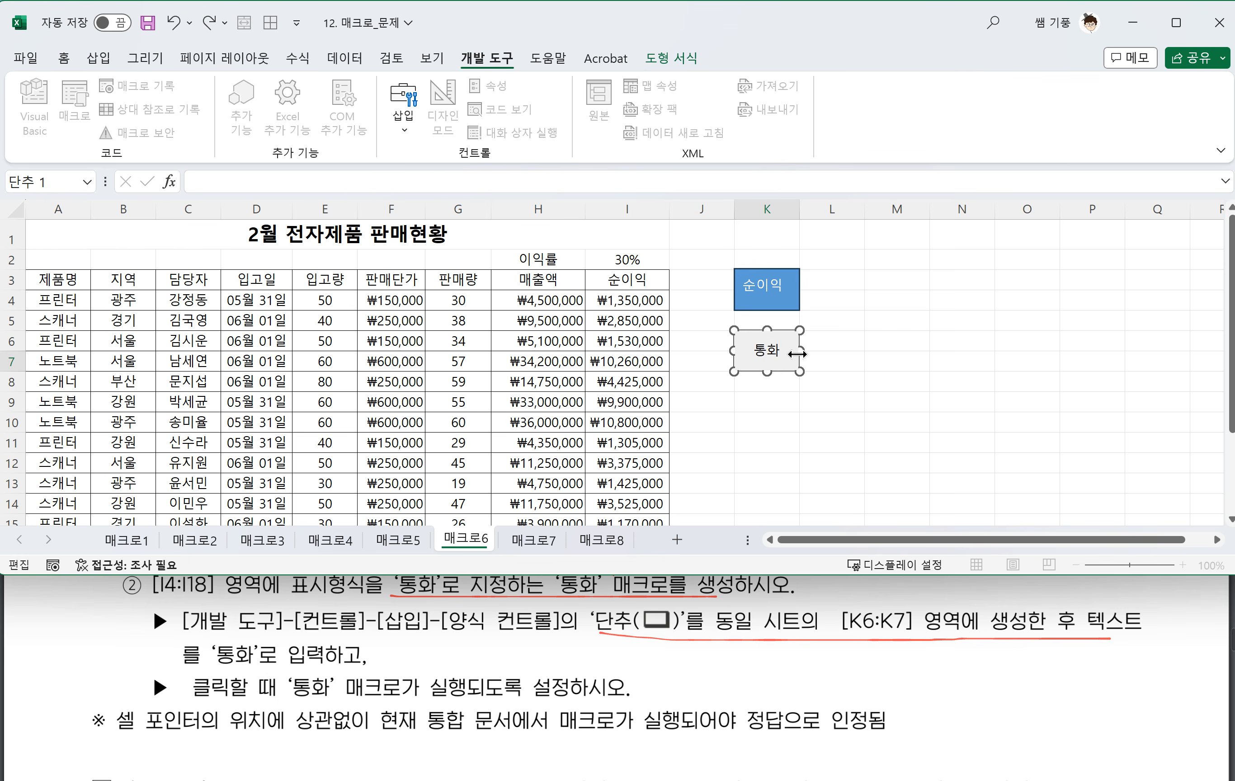
click(831, 423)
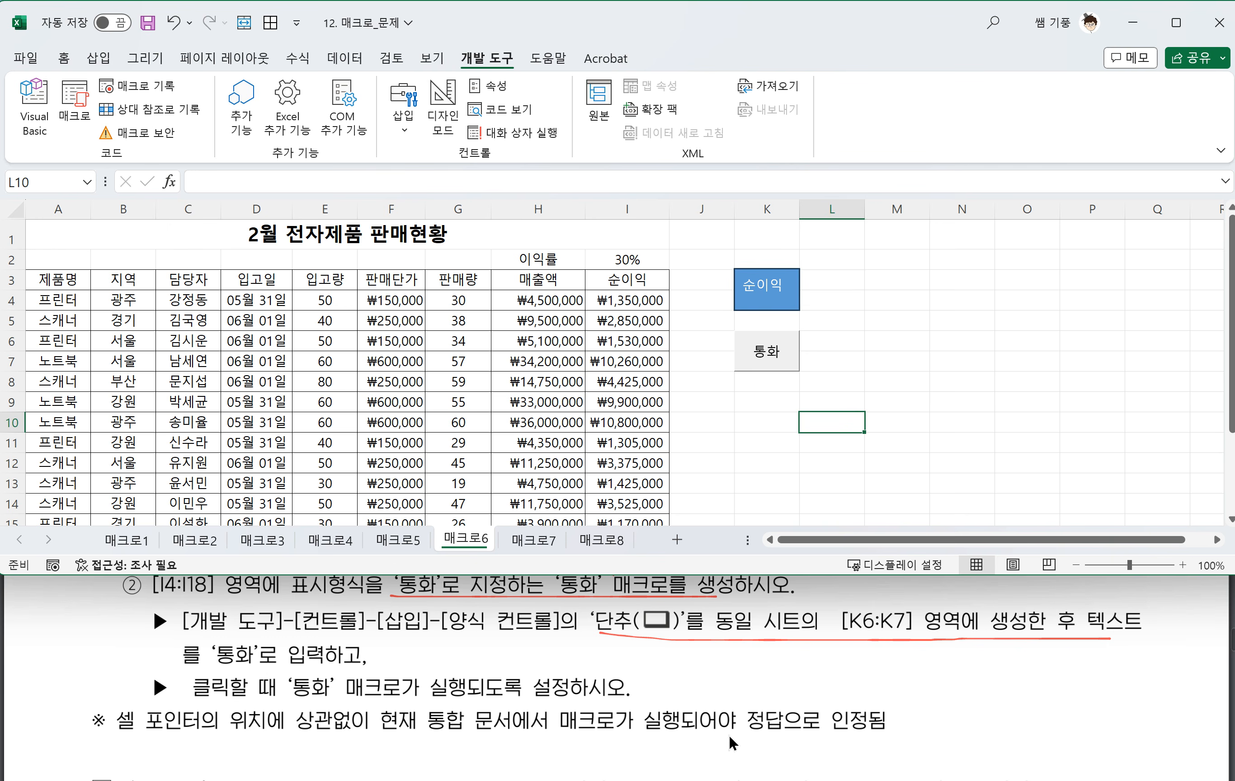
click(700, 419)
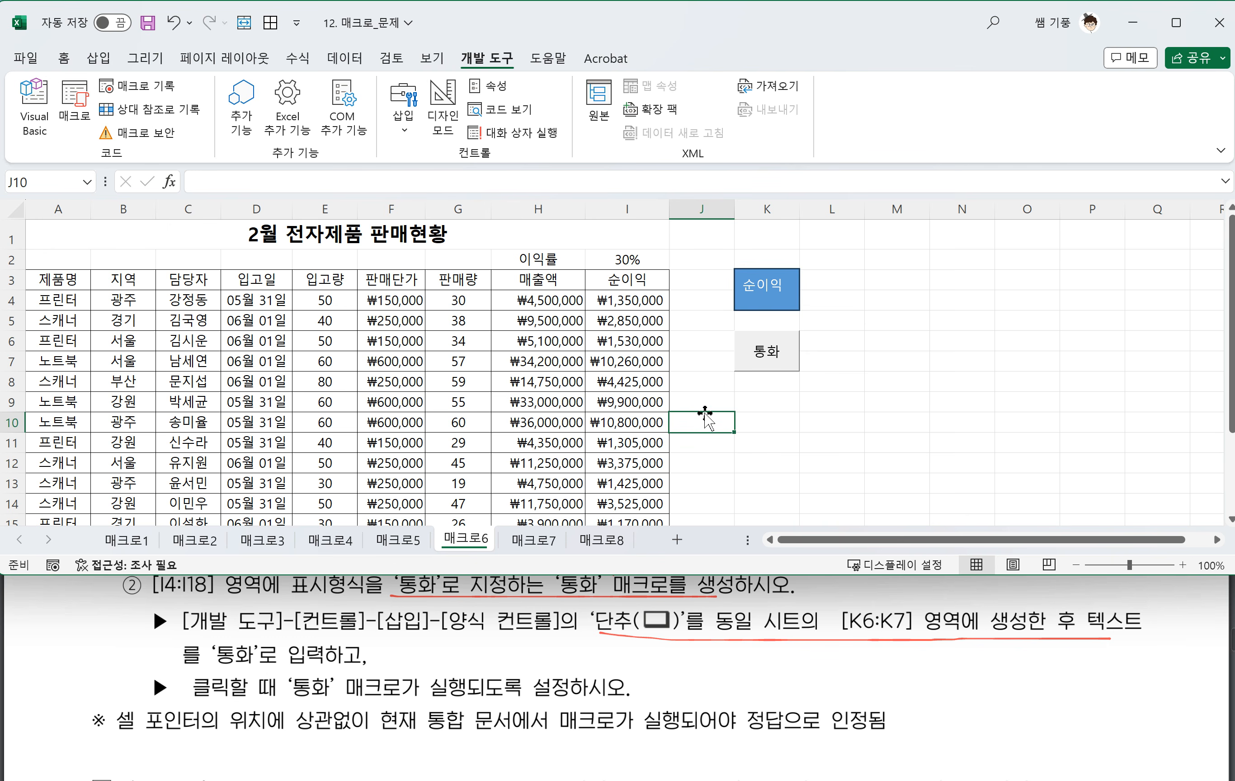
Switch to the 매크로7 sheet and box '현재 통합 문서' and the macro name '판매량합계' in problem 7 of the PDF
scroll(726, 419, down, 1)
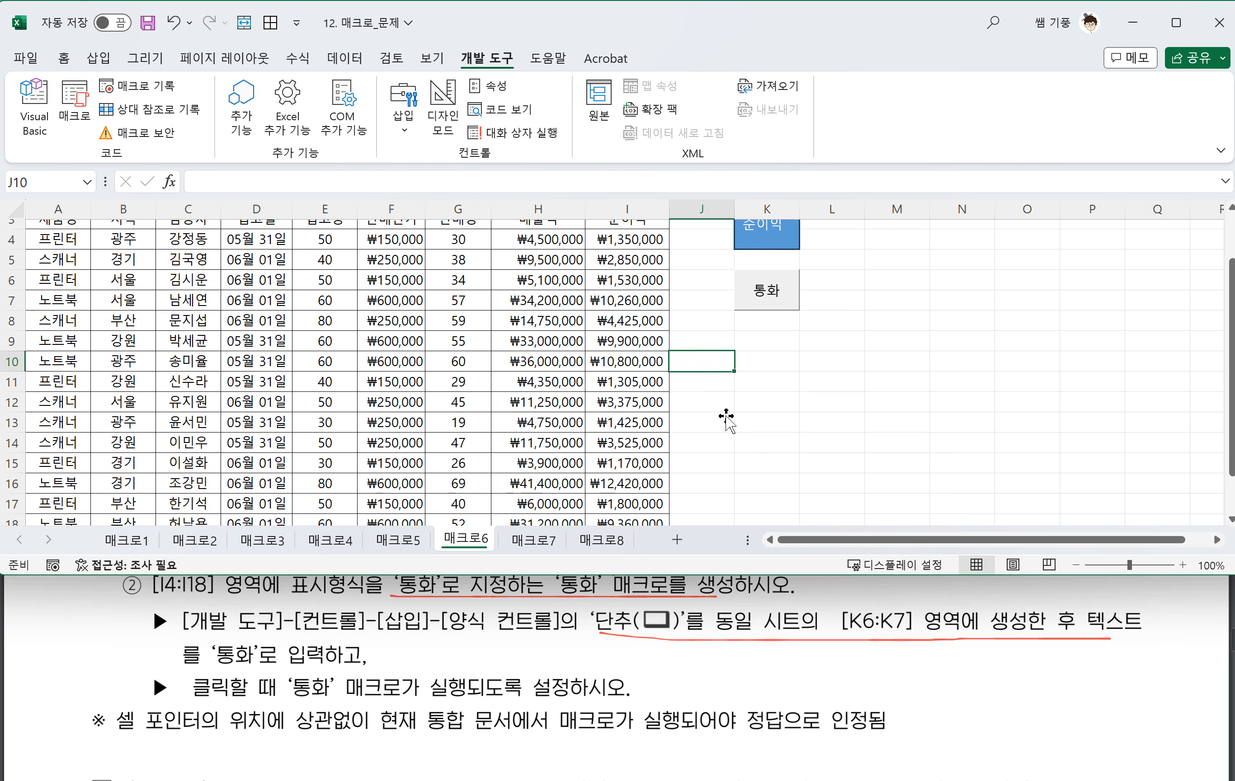
click(533, 548)
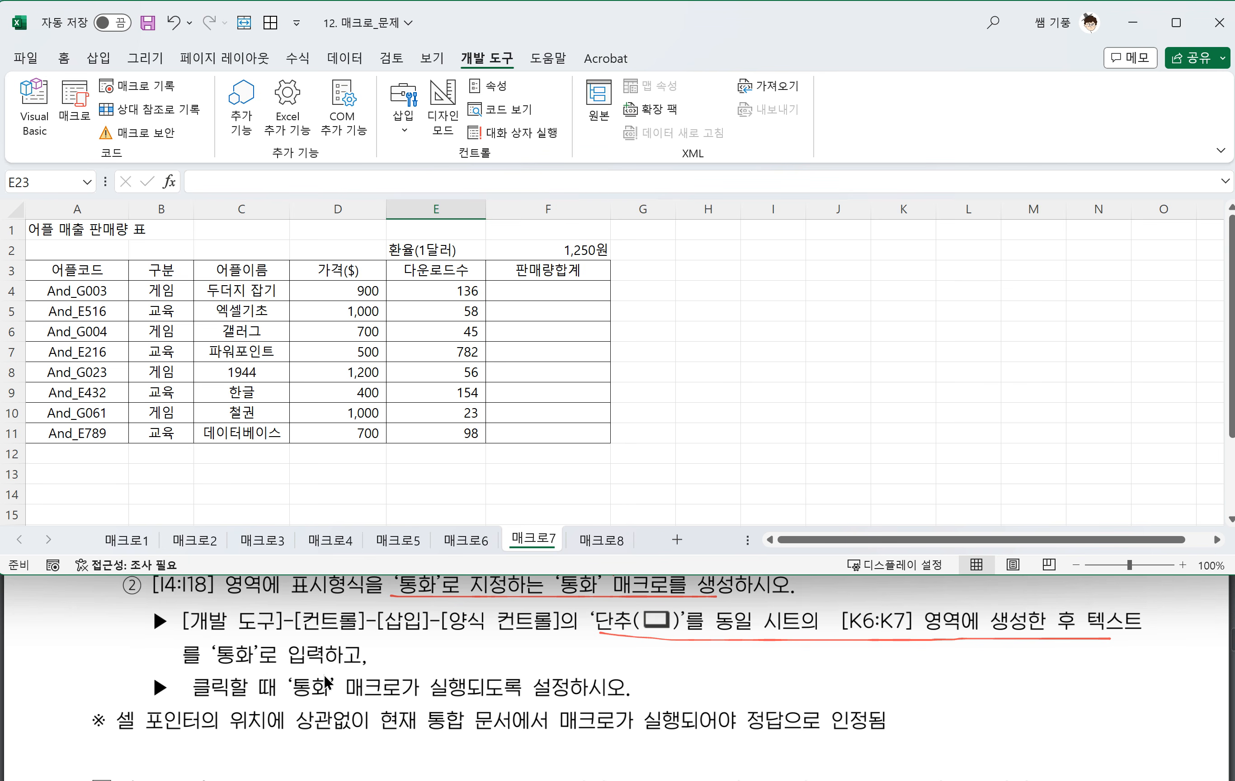
scroll(330, 670, down, 3)
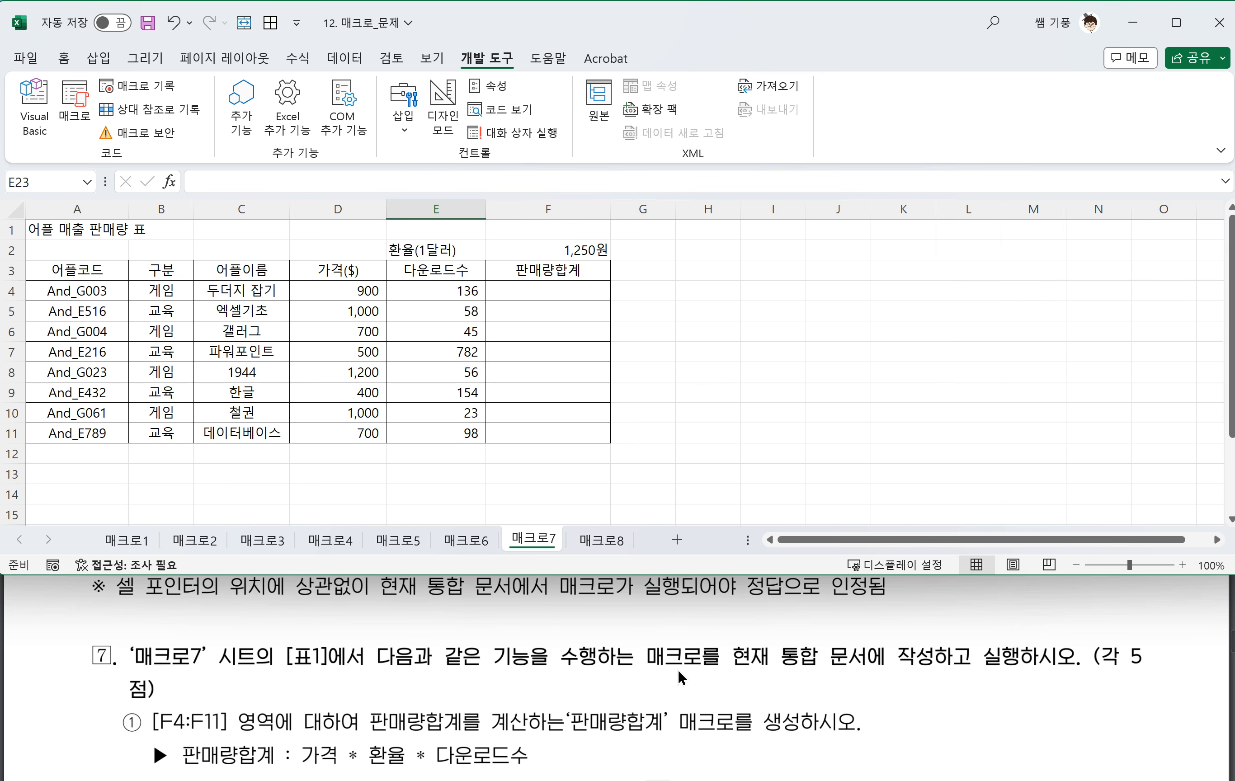
mouse_move(726, 643)
mouse_down()
mouse_move(725, 662)
mouse_move(858, 674)
mouse_move(829, 640)
mouse_move(720, 630)
mouse_up()
scroll(360, 716, down, 1)
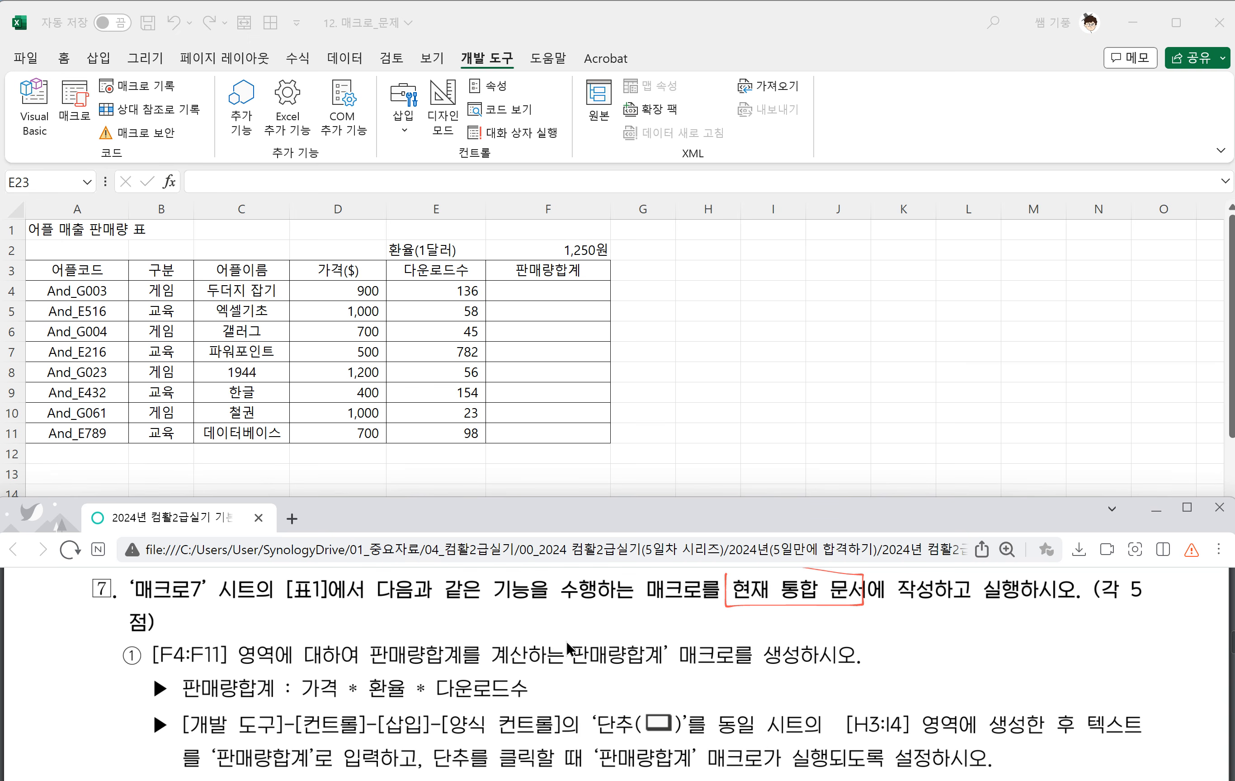
mouse_move(564, 631)
mouse_down()
mouse_move(565, 671)
mouse_move(653, 671)
mouse_move(666, 641)
mouse_move(542, 631)
mouse_up()
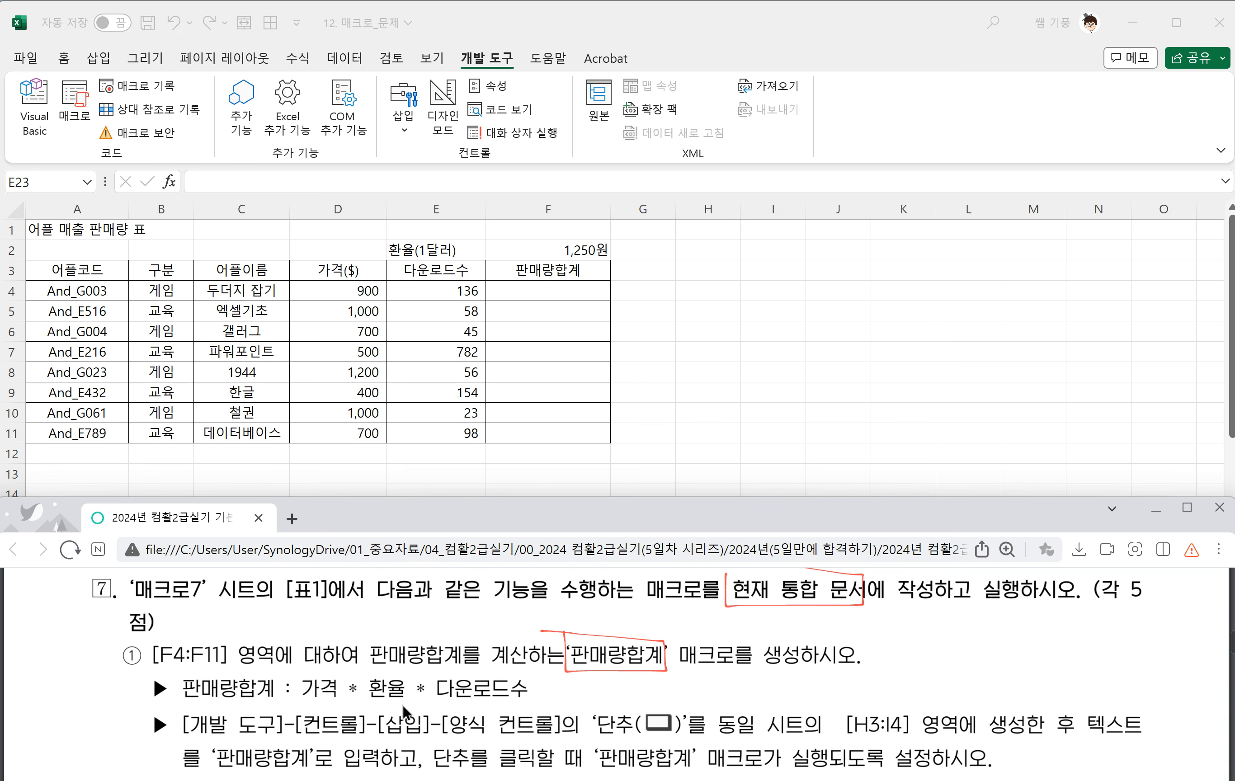
click(745, 368)
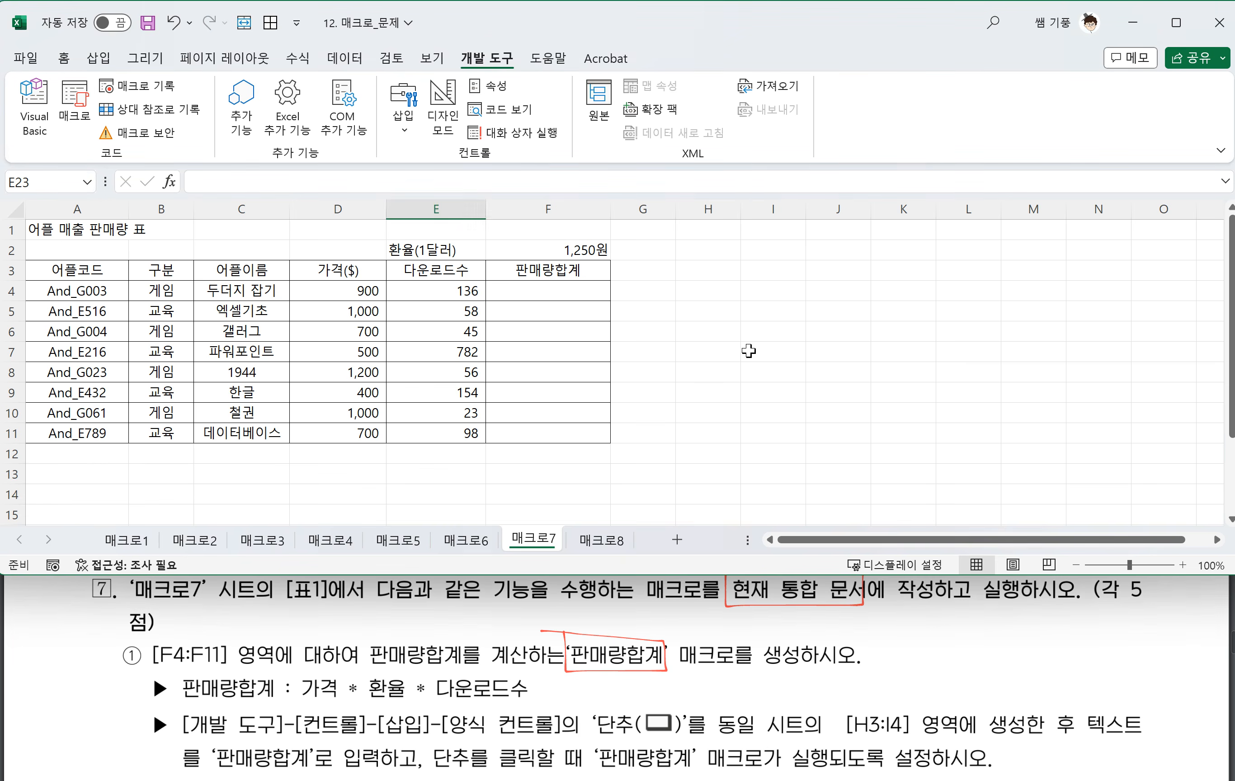
Start recording a macro named 판매량합계 stored in the current workbook (현재 통합 문서)
click(777, 330)
click(709, 332)
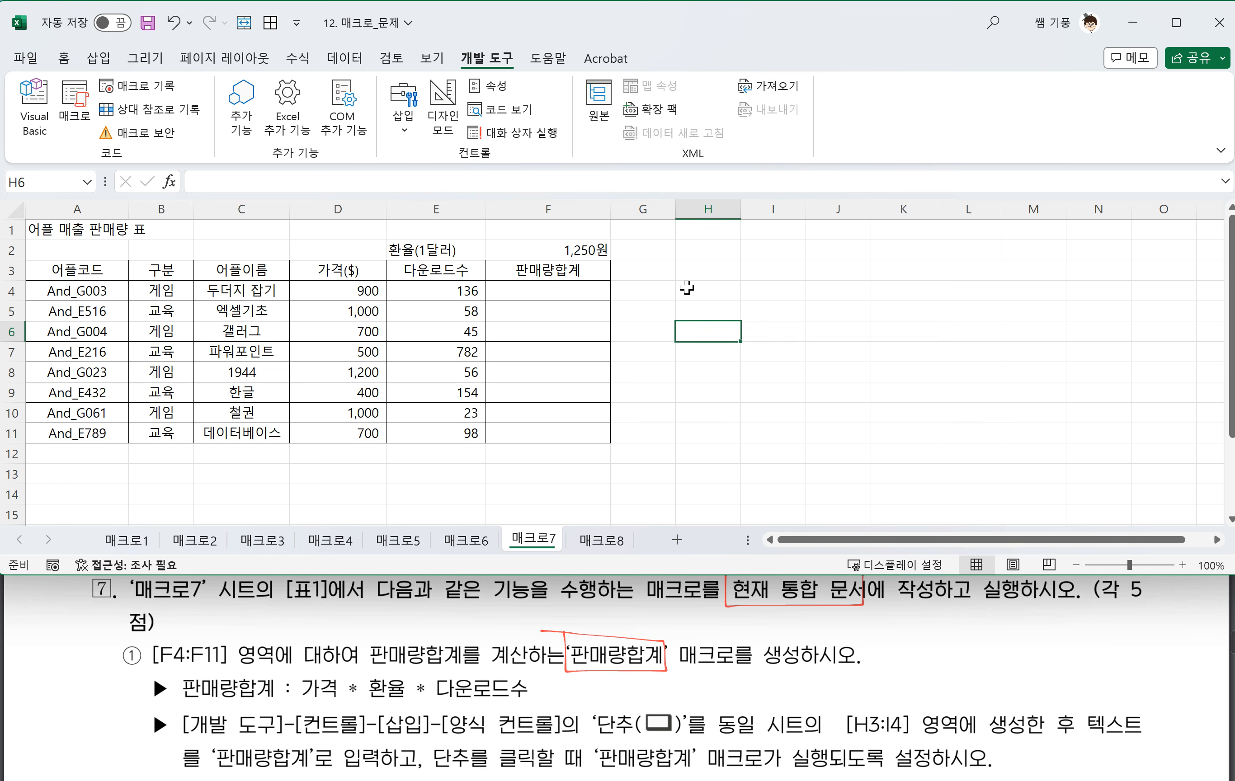
click(146, 82)
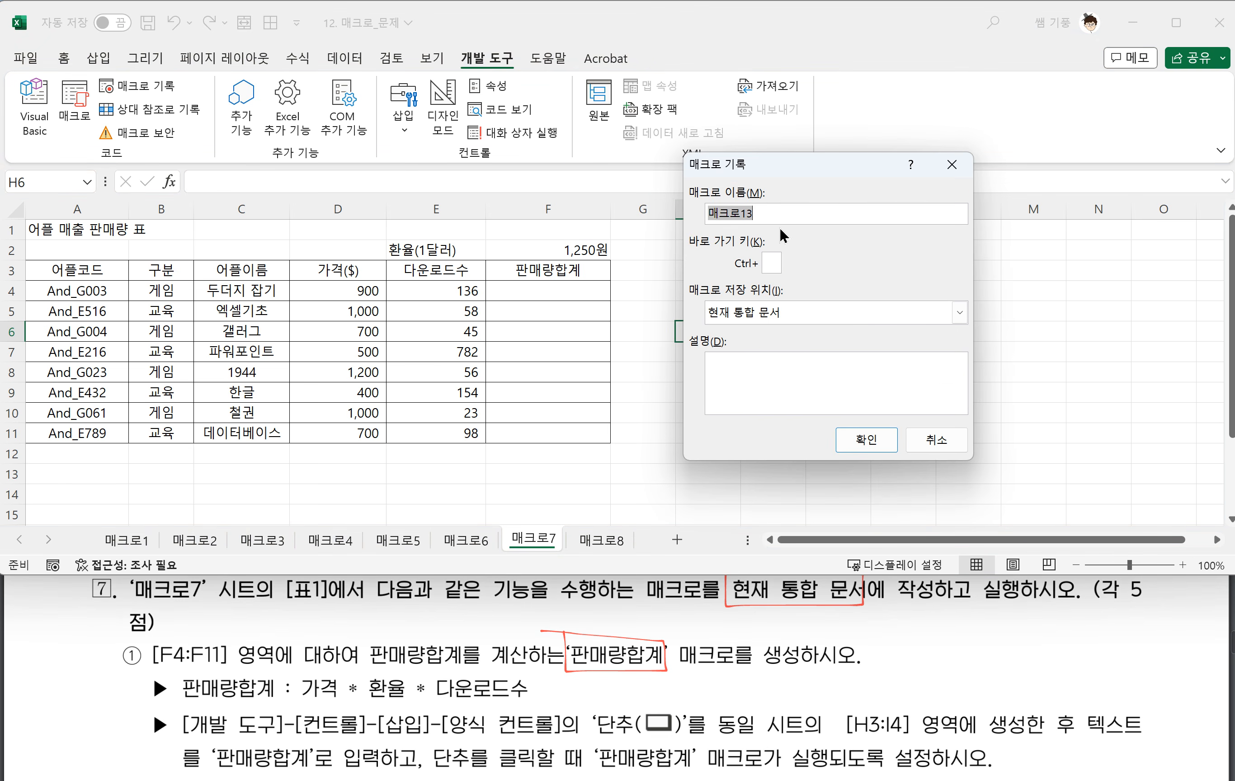
text(판매량하)
click(863, 441)
Enter the formula =D4*$F$2*E4 in cell F4 of the 매크로7 sheet
click(541, 292)
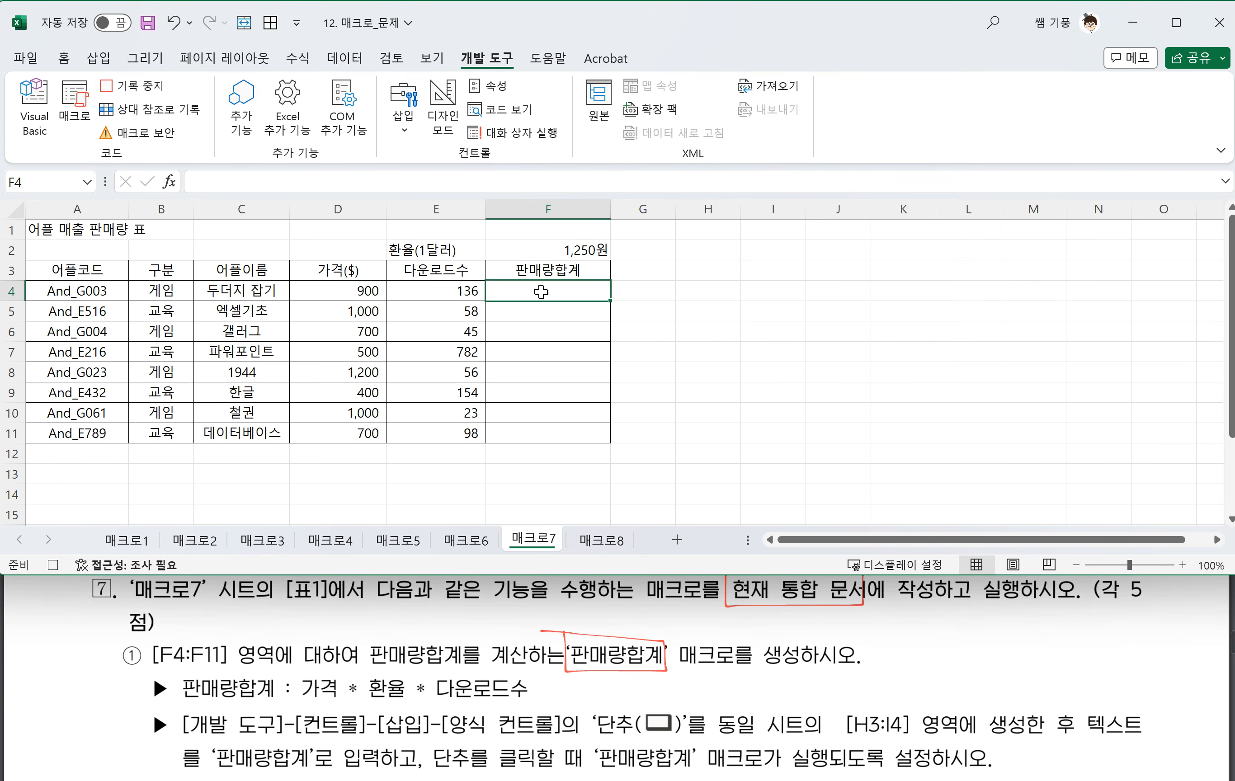
text(=)
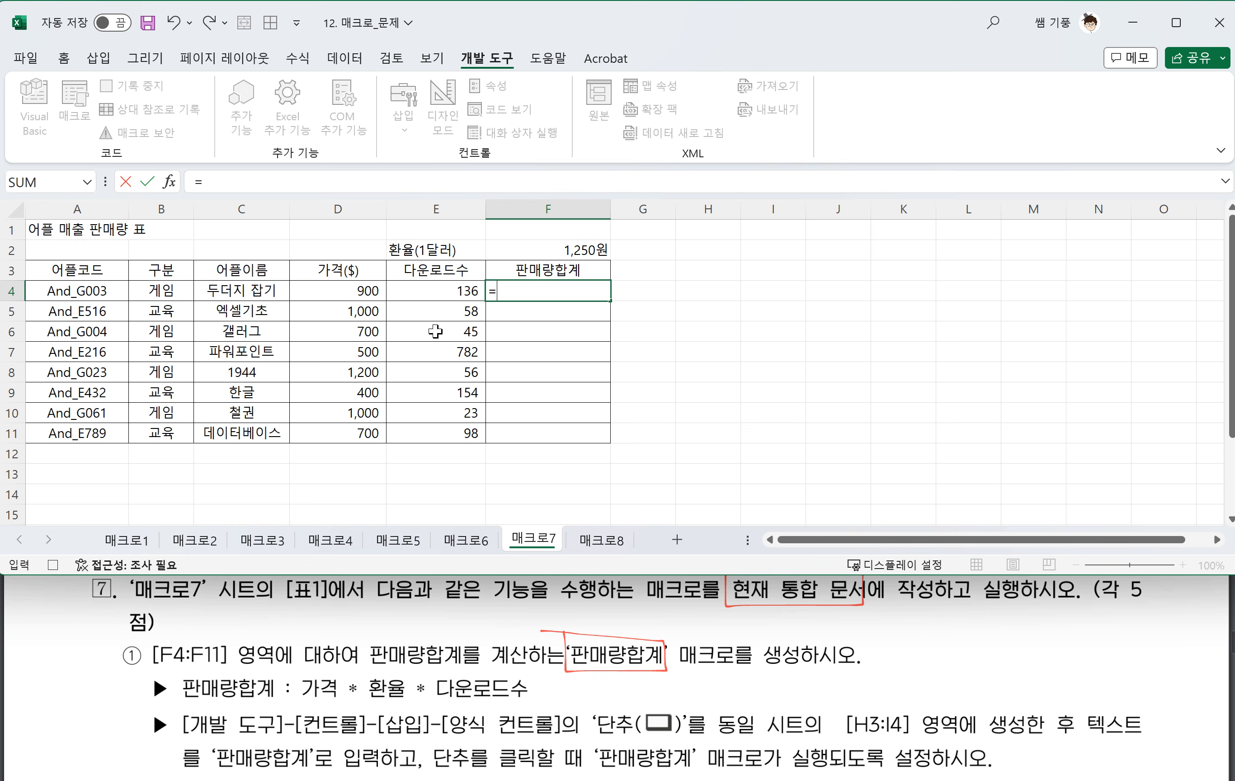
click(326, 296)
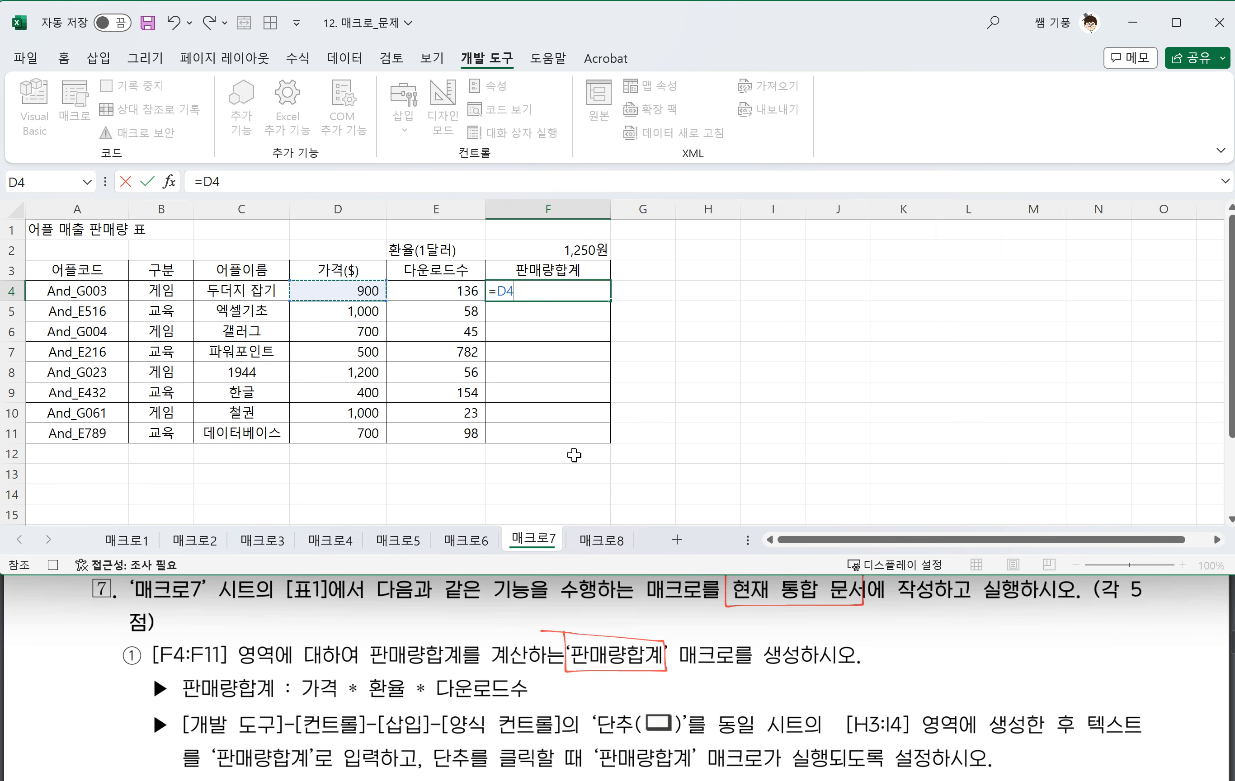
text(*)
click(569, 252)
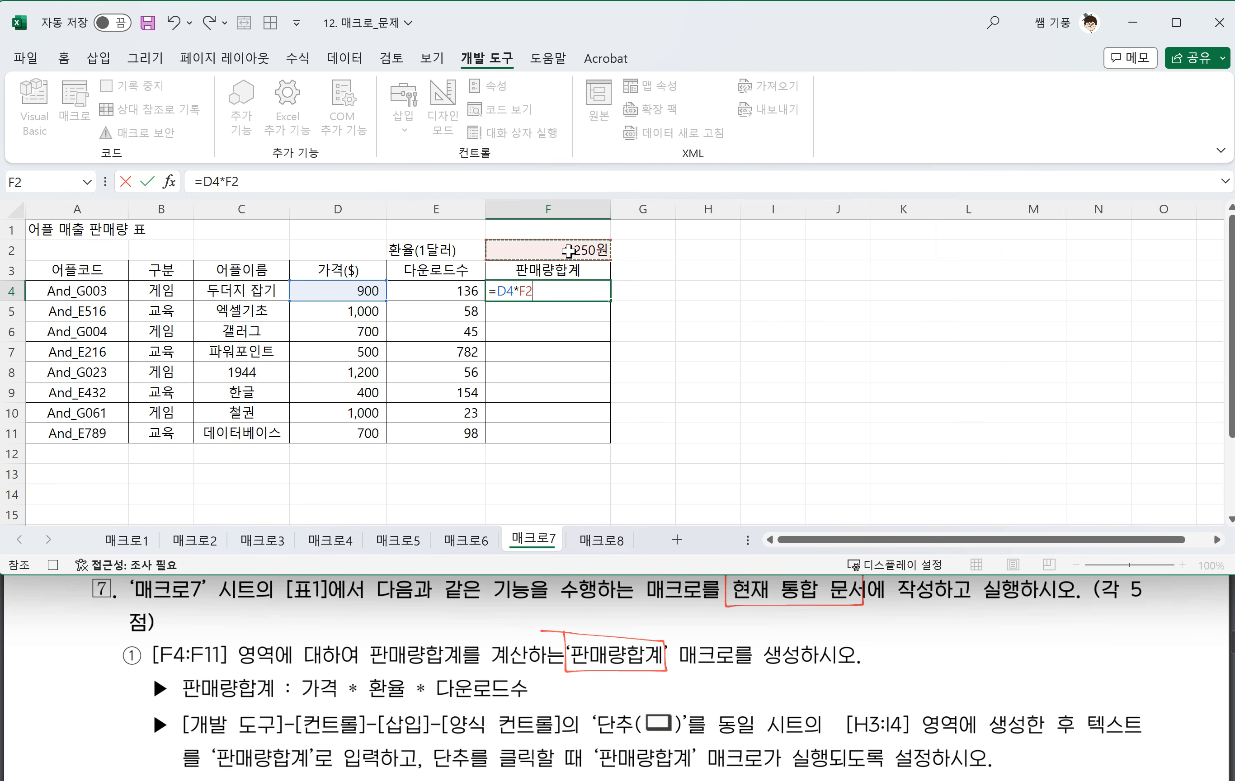
key(F4)
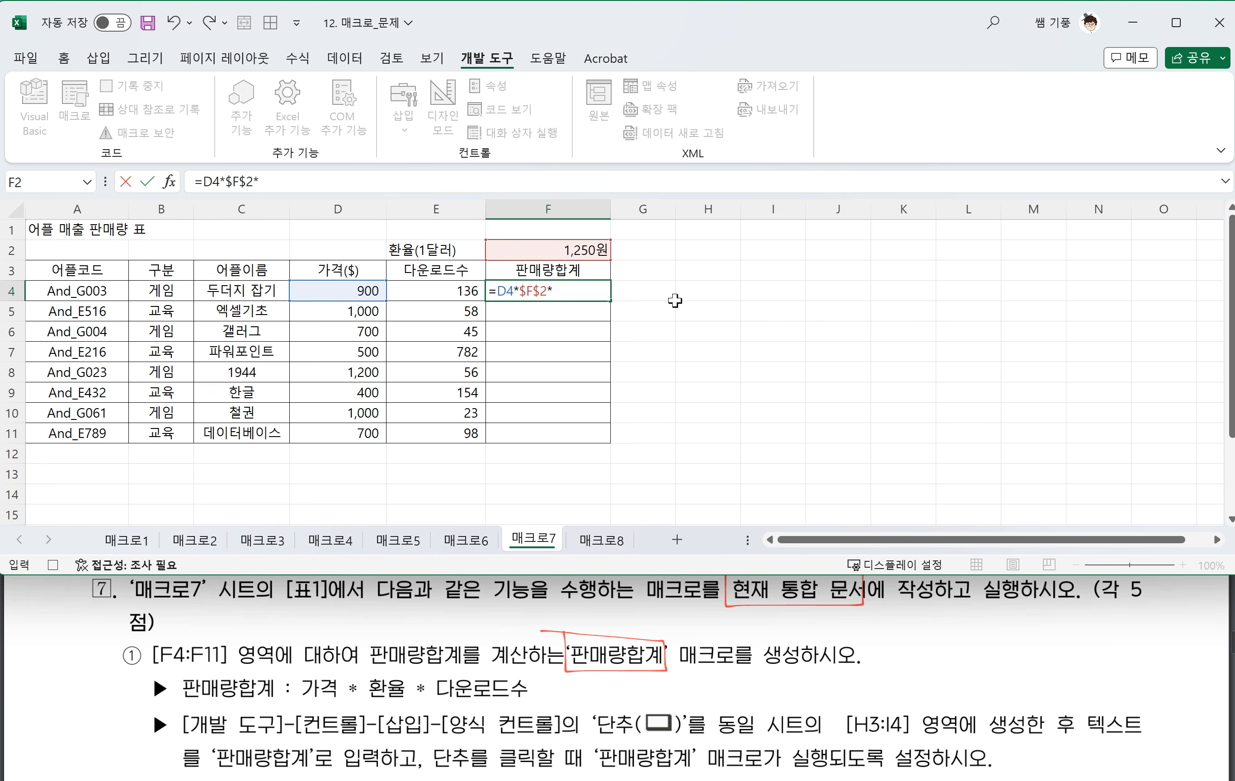
click(450, 296)
key(Return)
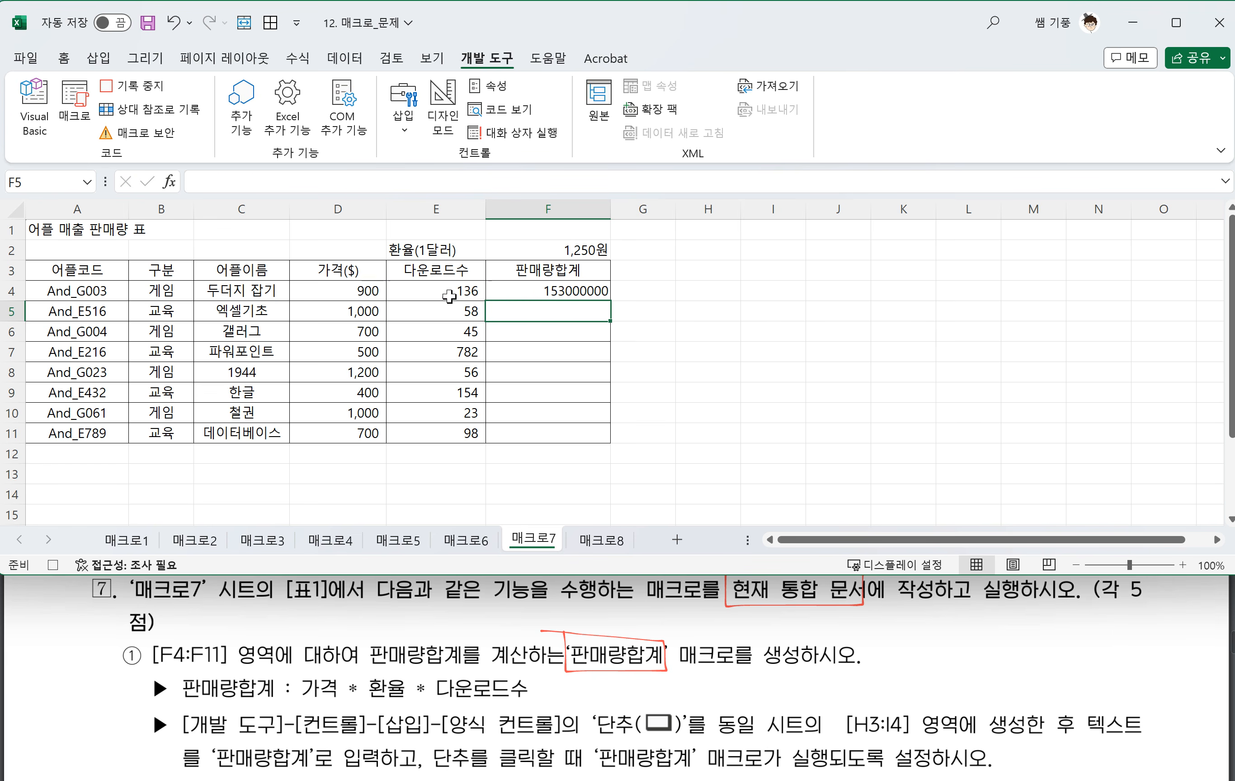
Fill the F4 formula down through F11 and stop recording the macro
click(523, 297)
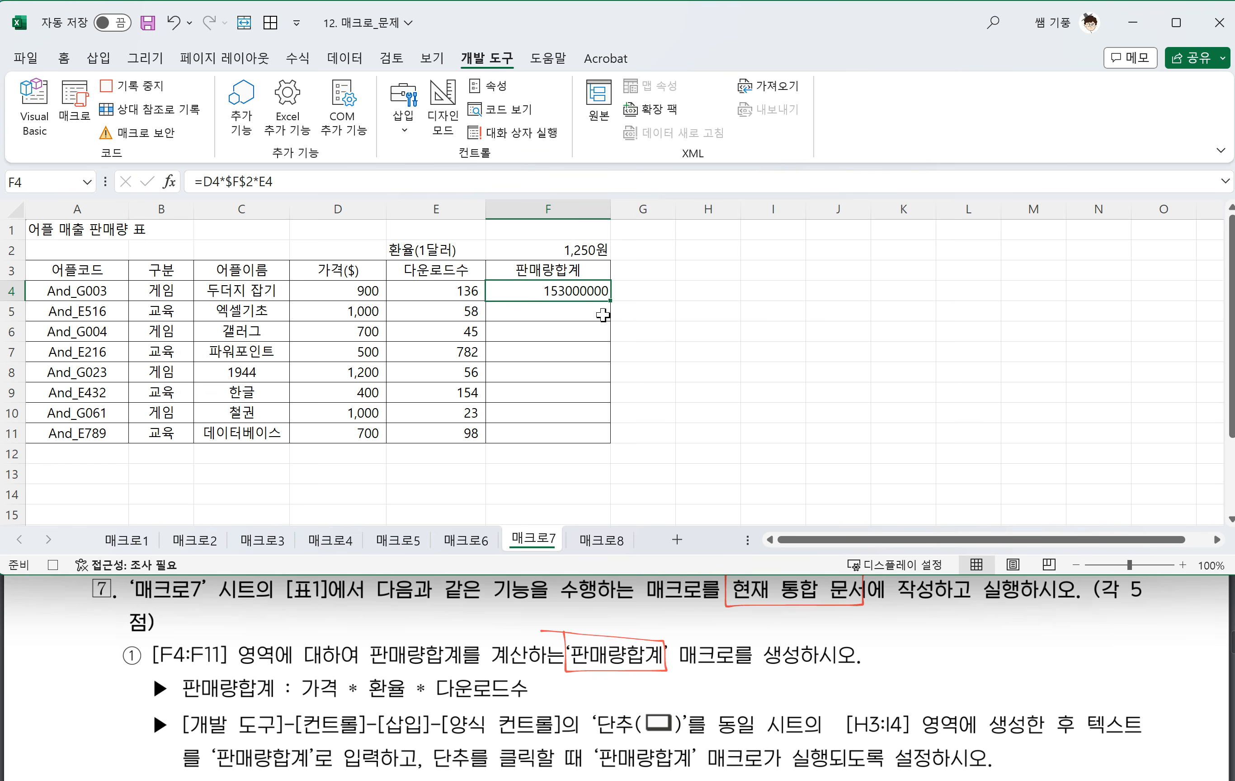
drag(607, 300, 608, 443)
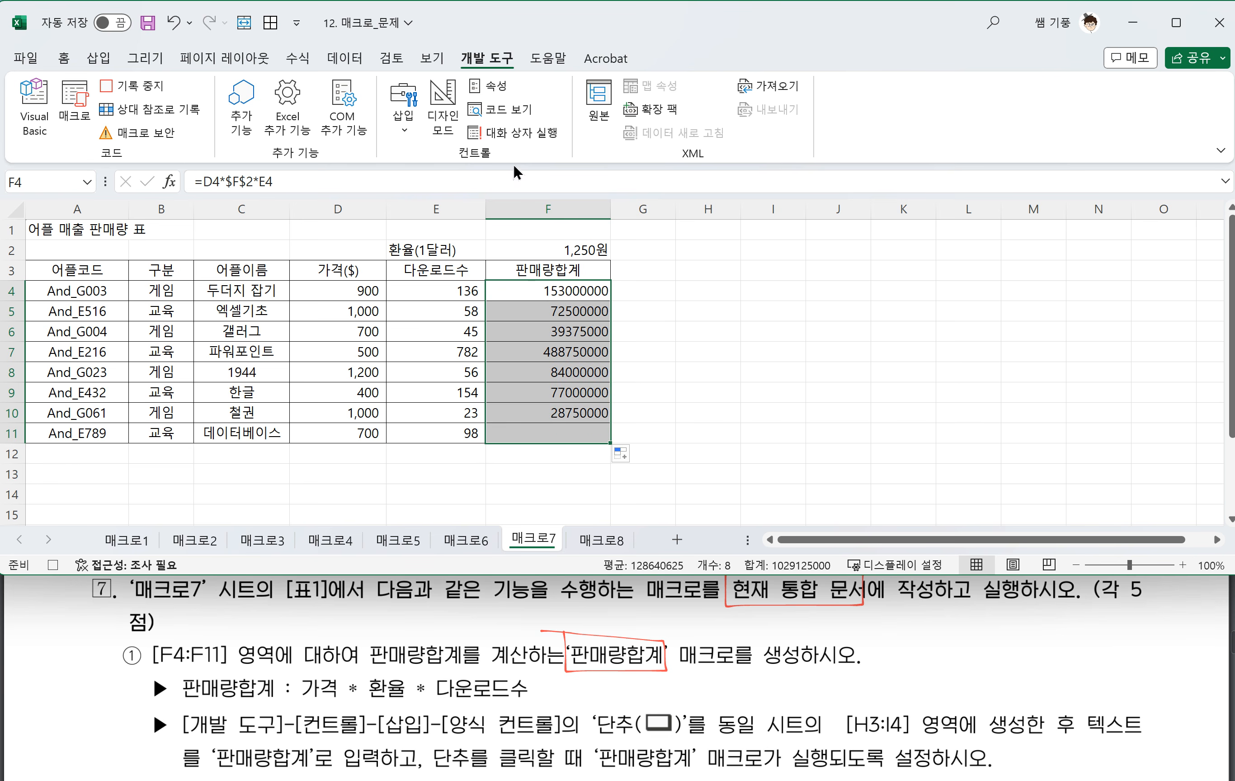
click(145, 88)
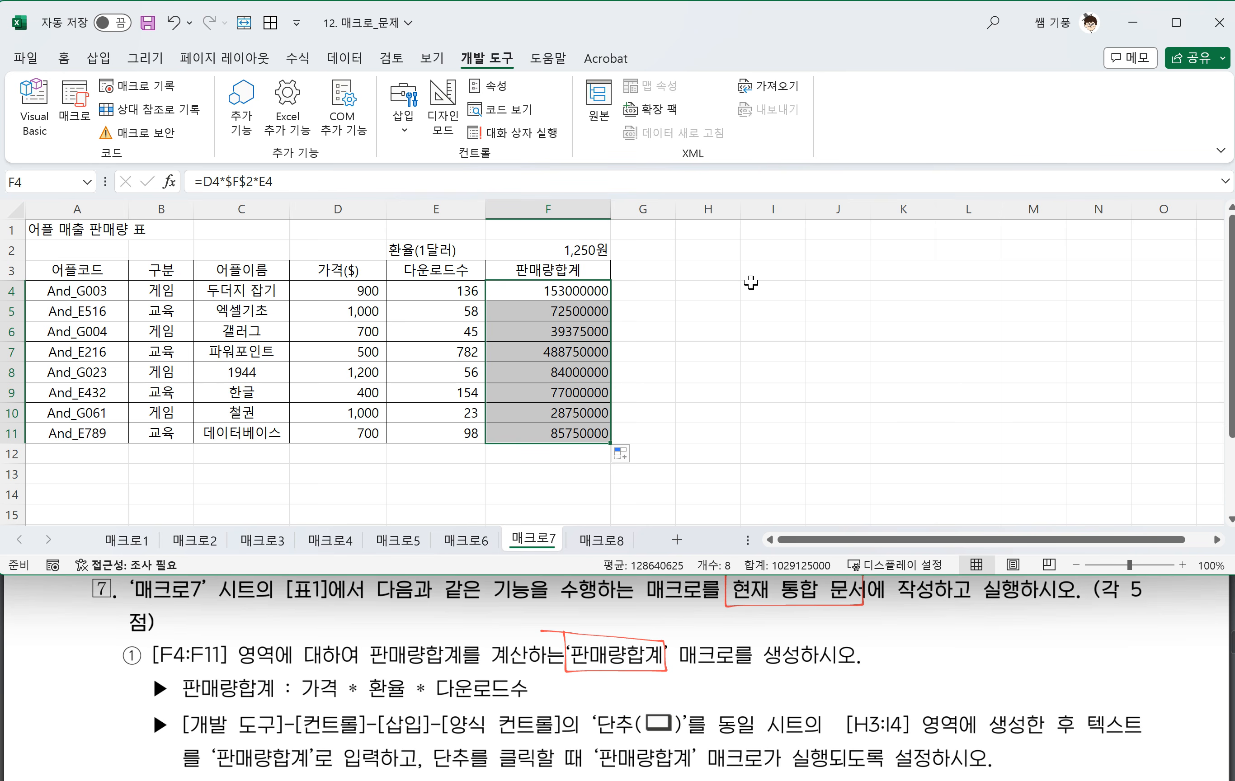
Underline the H3:I4 button placement, label text and macro assignment requirements for '판매량합계' in problem 7 of the PDF
scroll(537, 677, down, 1)
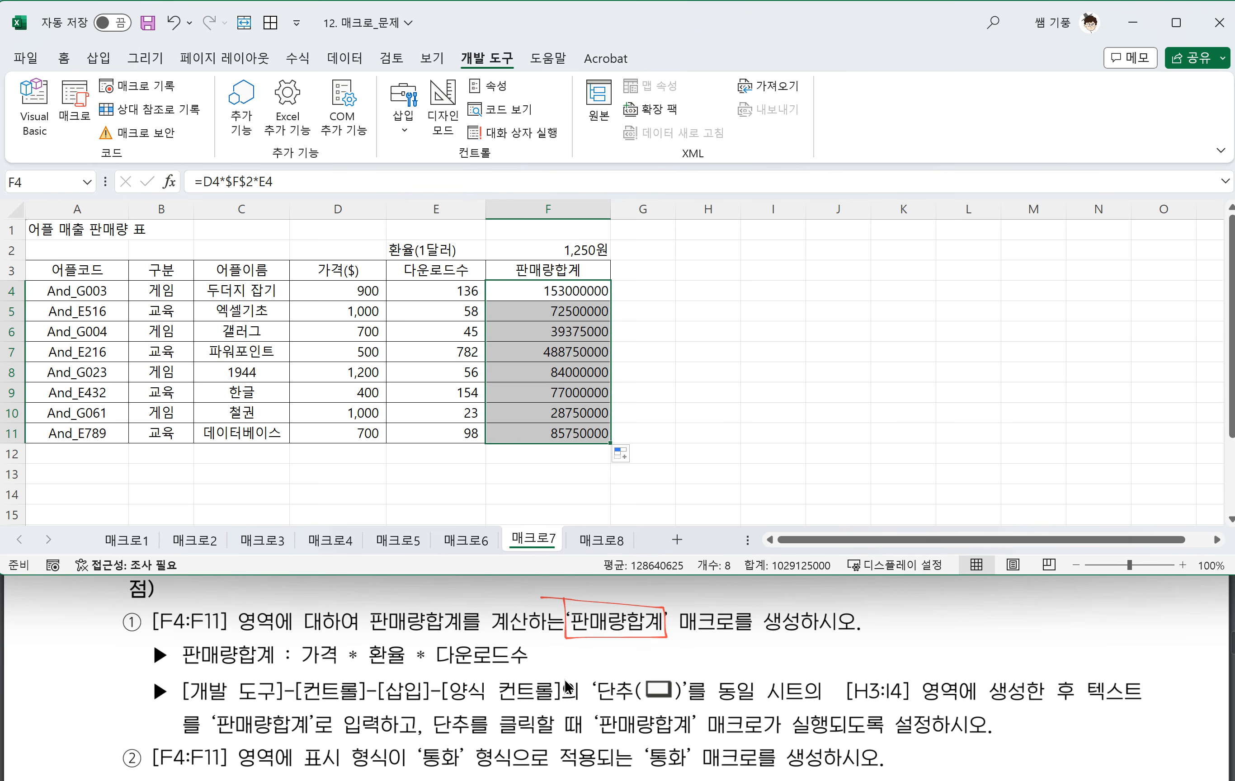
drag(594, 704, 1089, 704)
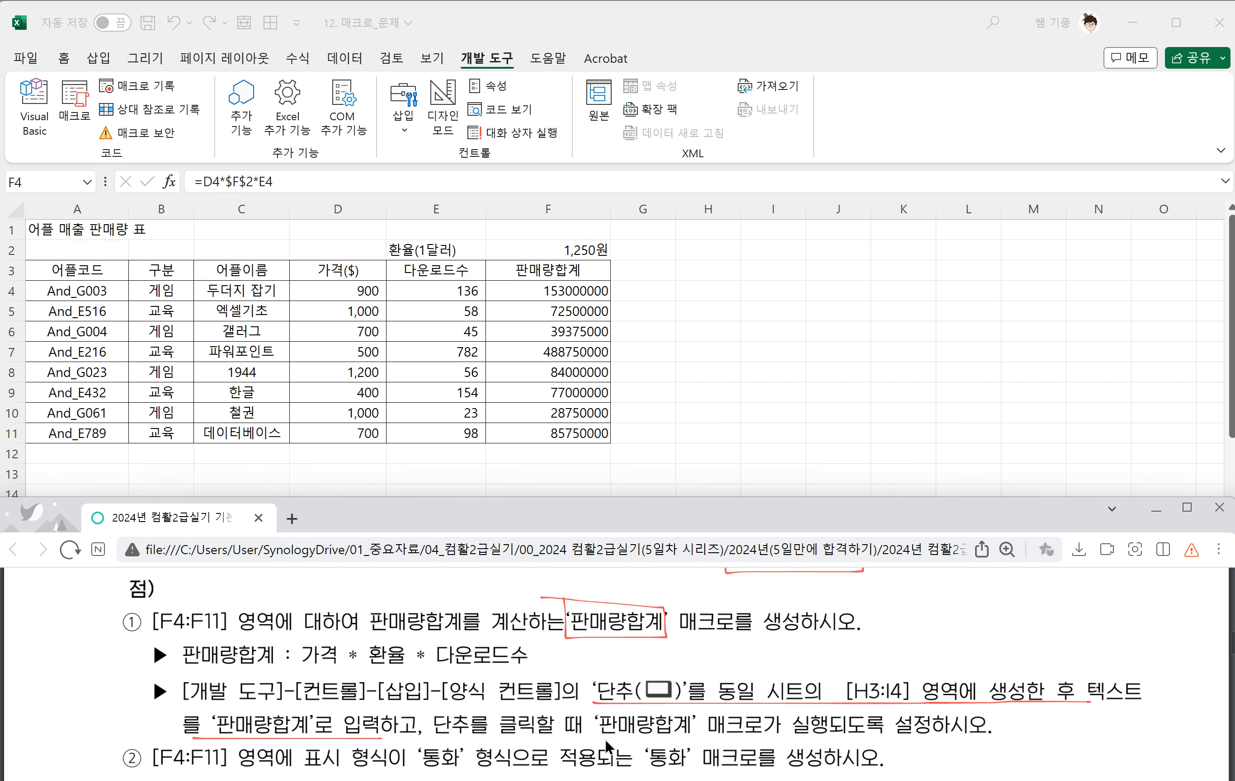
drag(608, 741, 921, 740)
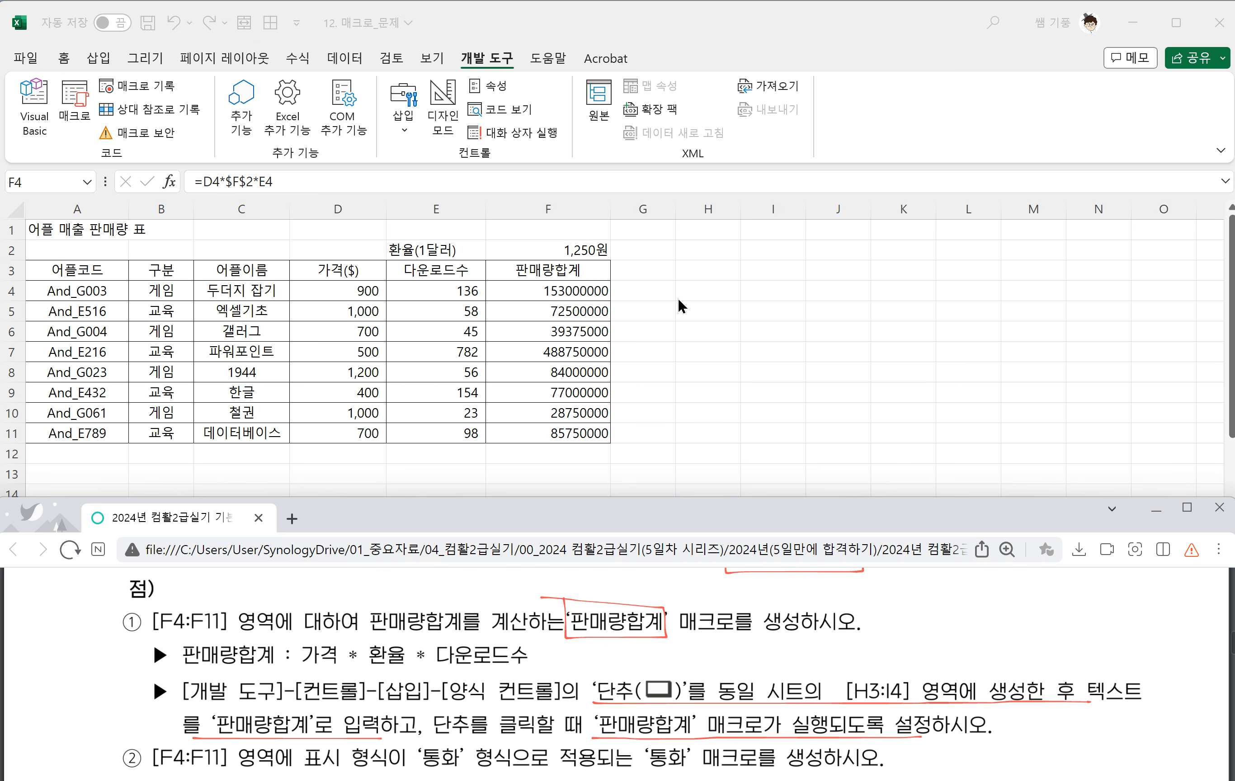
Insert a form control button covering H3:I4 on the 매크로7 sheet and assign the 판매량합계 macro to it
key(alt+Tab)
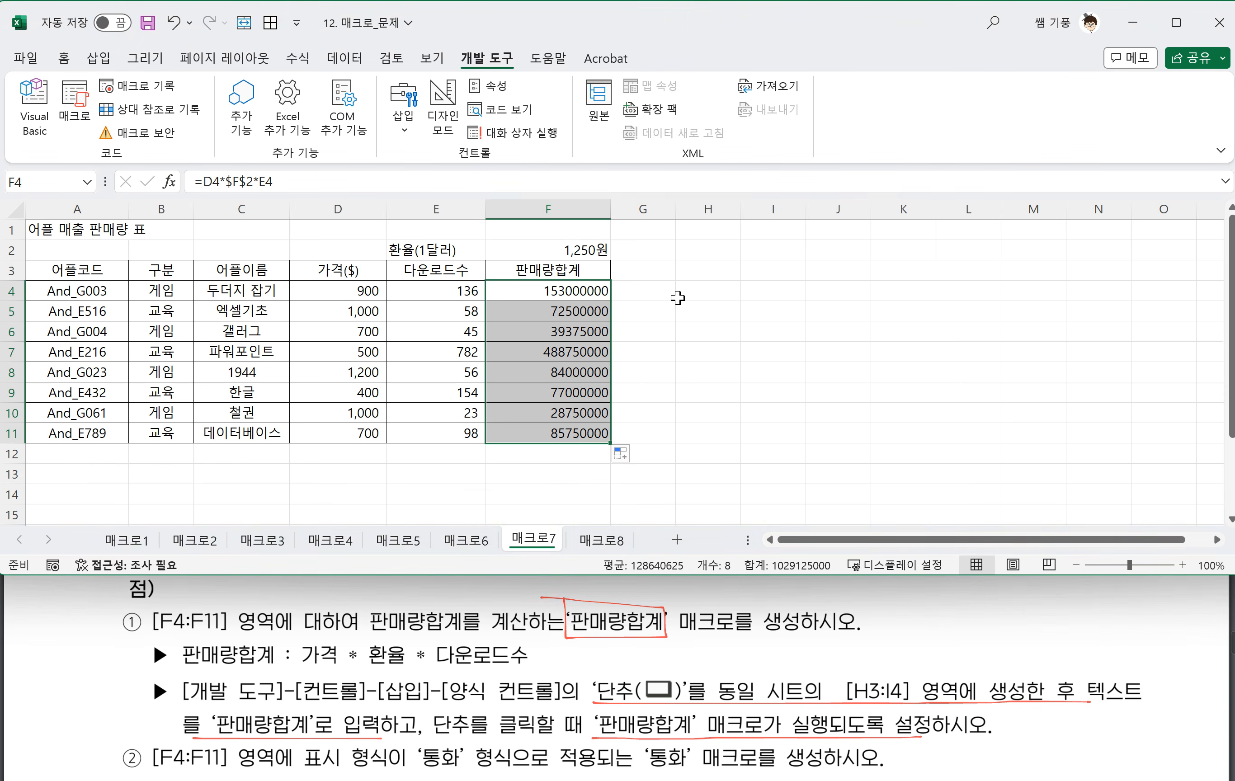
click(683, 289)
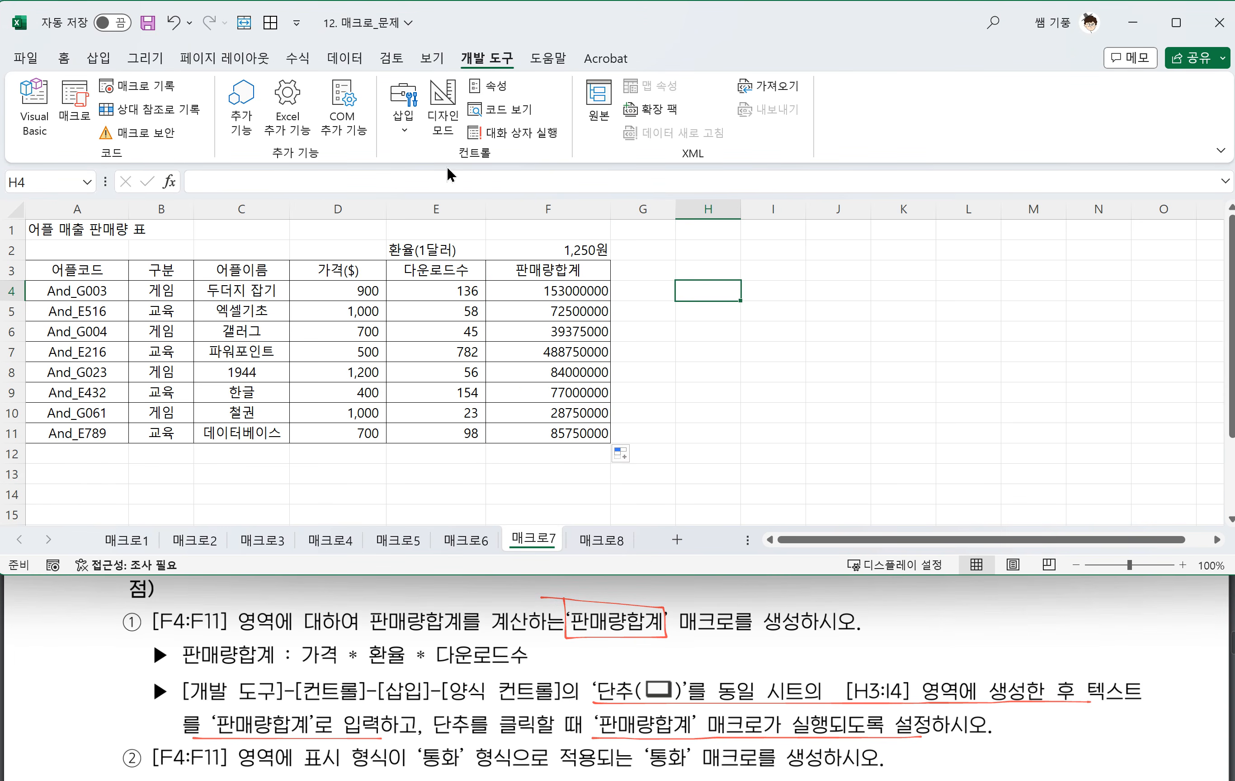
click(403, 129)
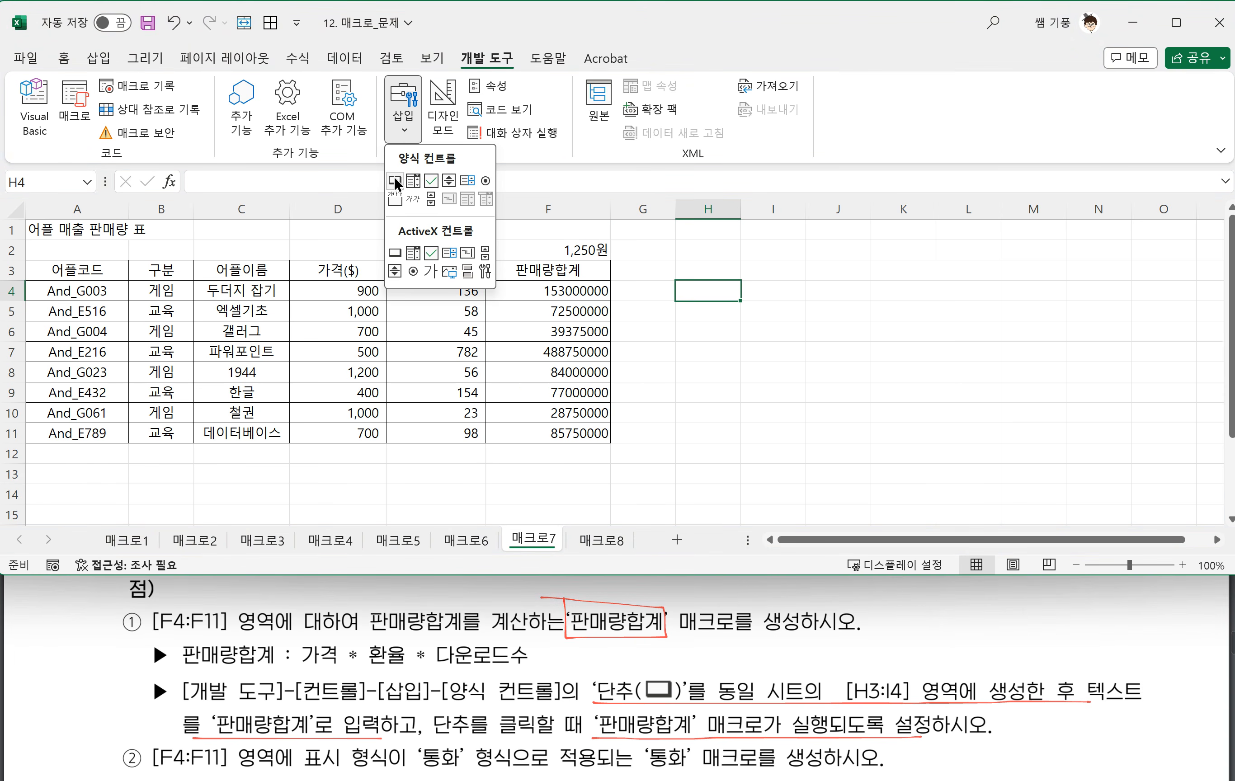
click(395, 181)
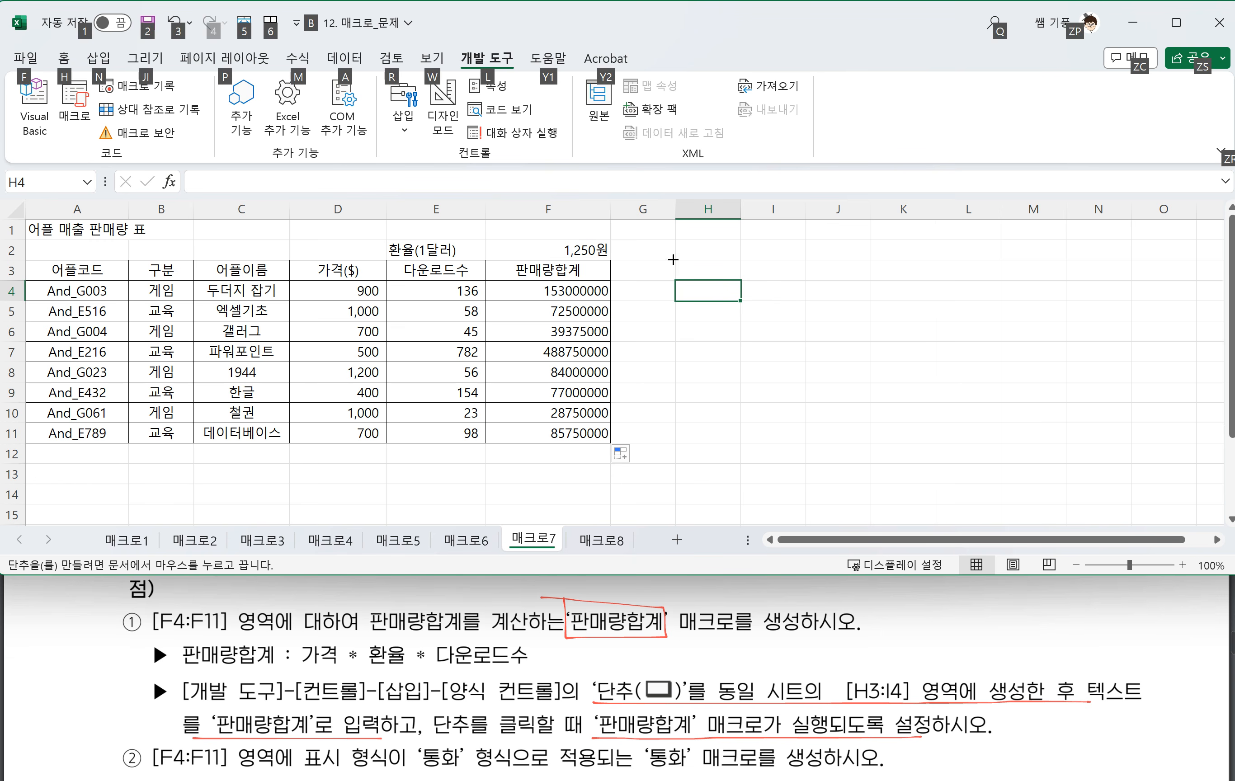
drag(675, 261, 801, 298)
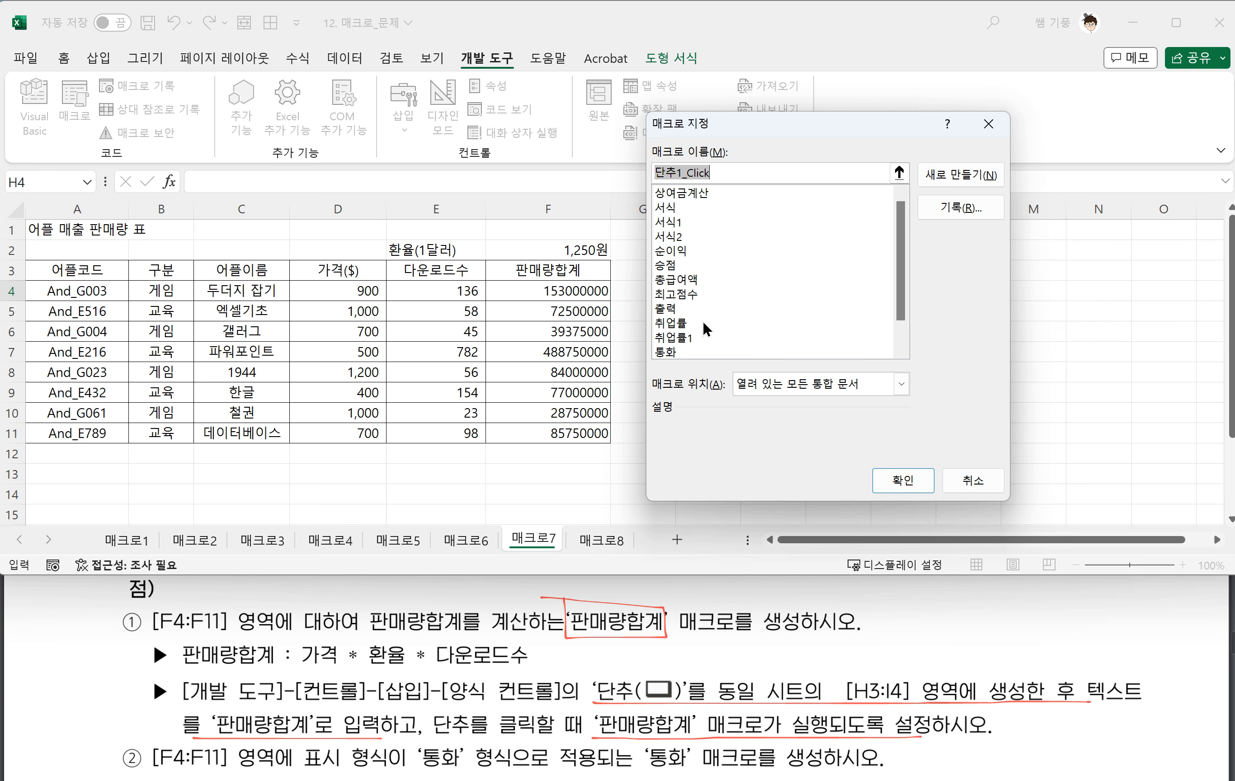
scroll(696, 293, down, 4)
scroll(720, 305, down, 4)
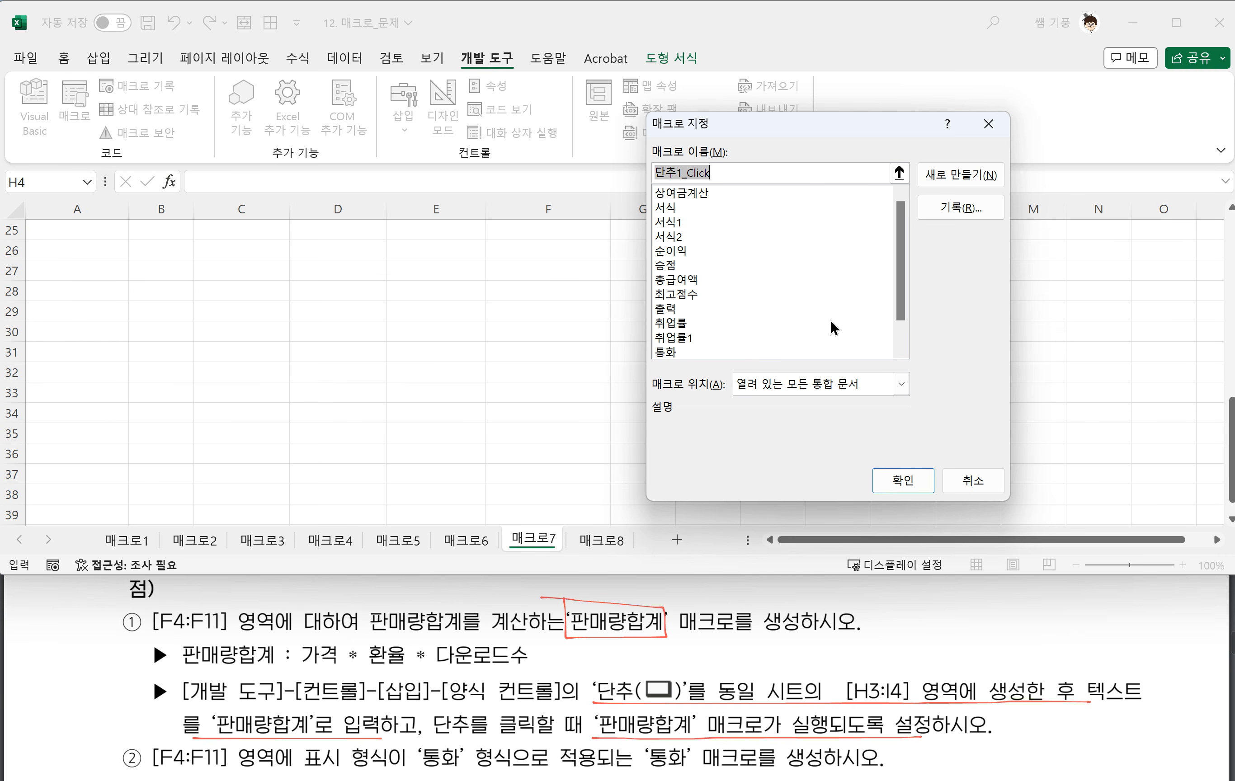
drag(902, 304, 900, 345)
click(695, 339)
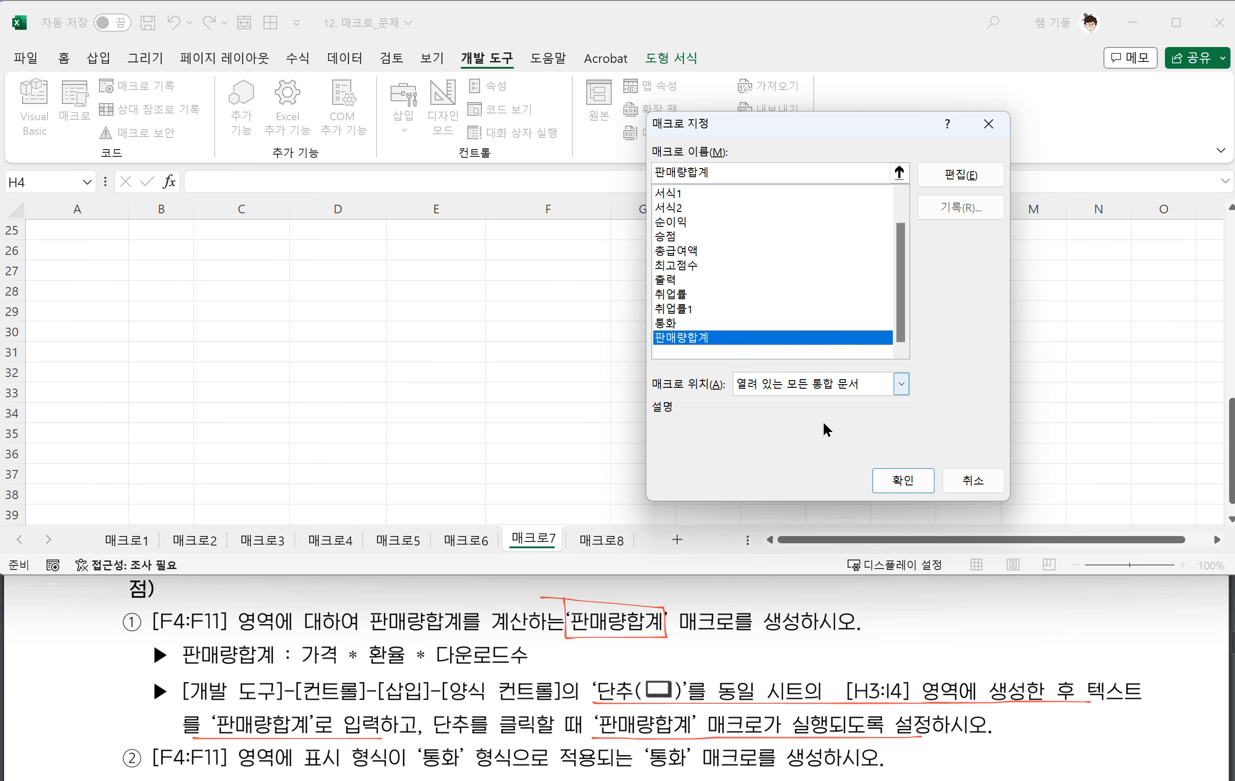
click(911, 489)
Label the form control button at H3:I4 with the text "판매량합계"
scroll(708, 356, up, 8)
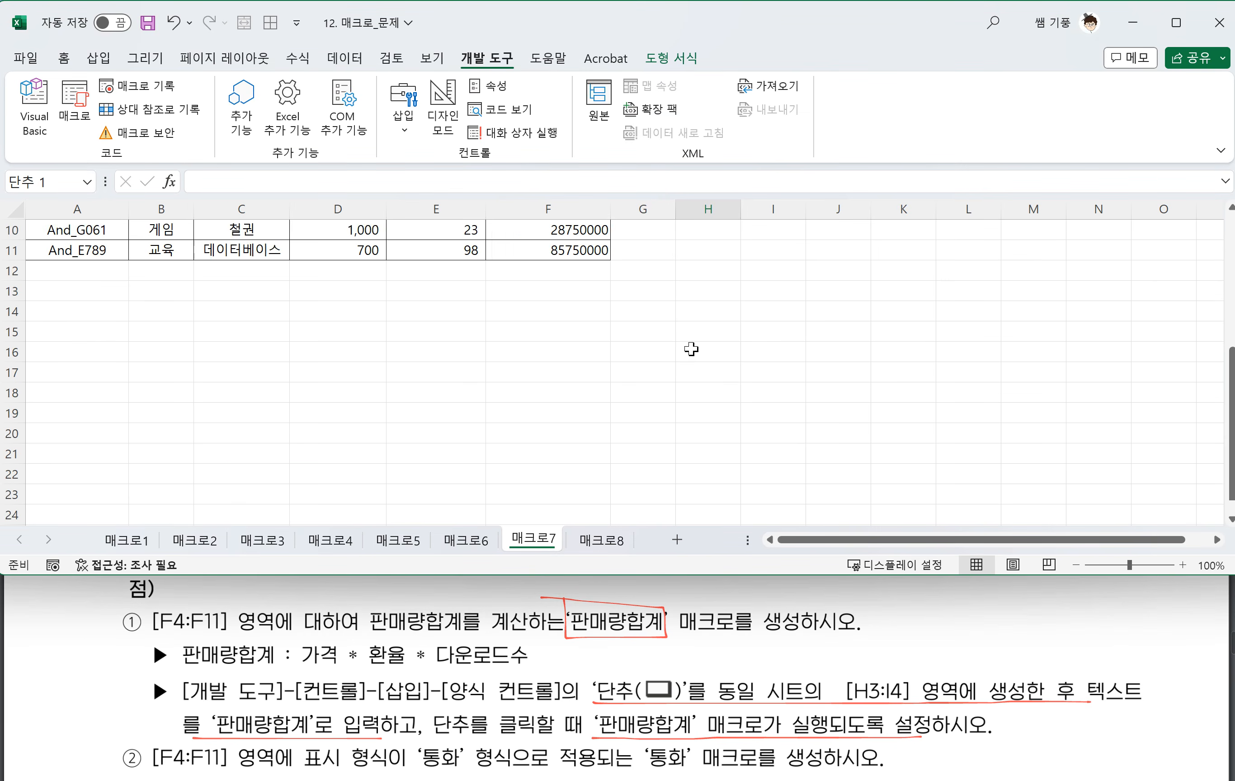
click(723, 282)
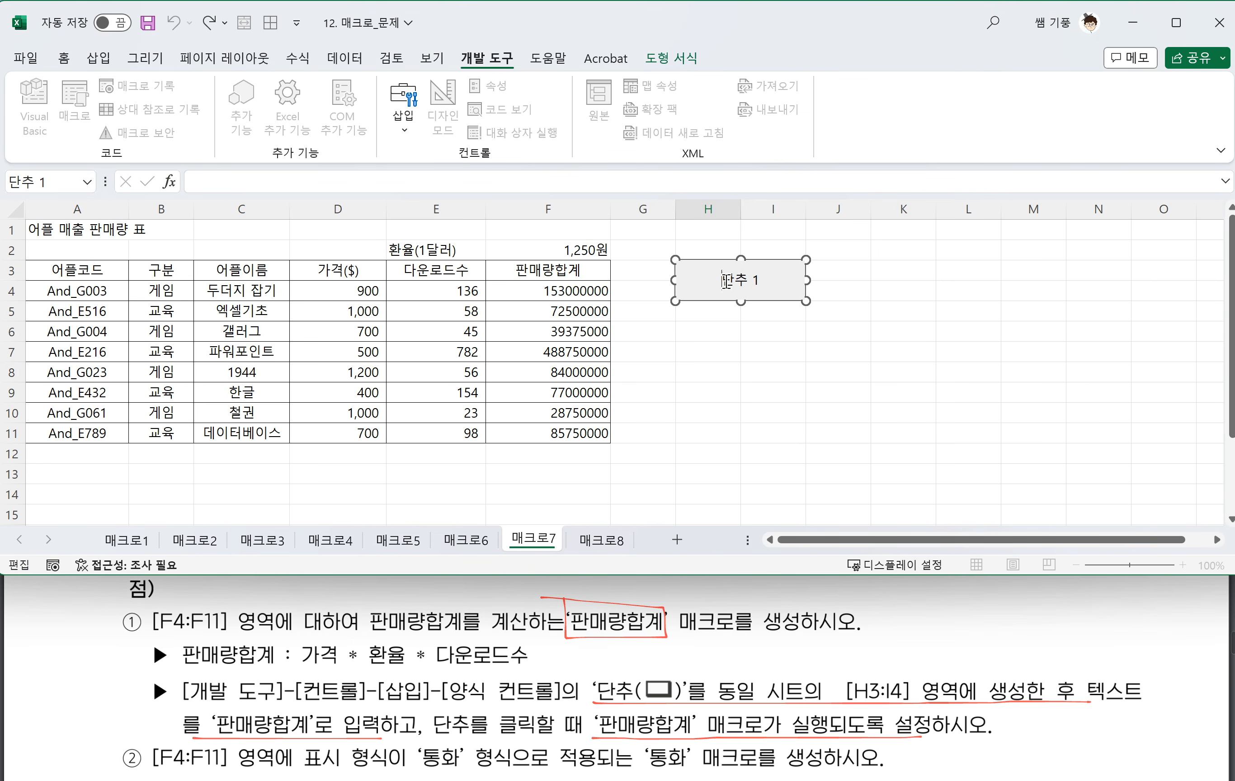
drag(723, 279, 760, 278)
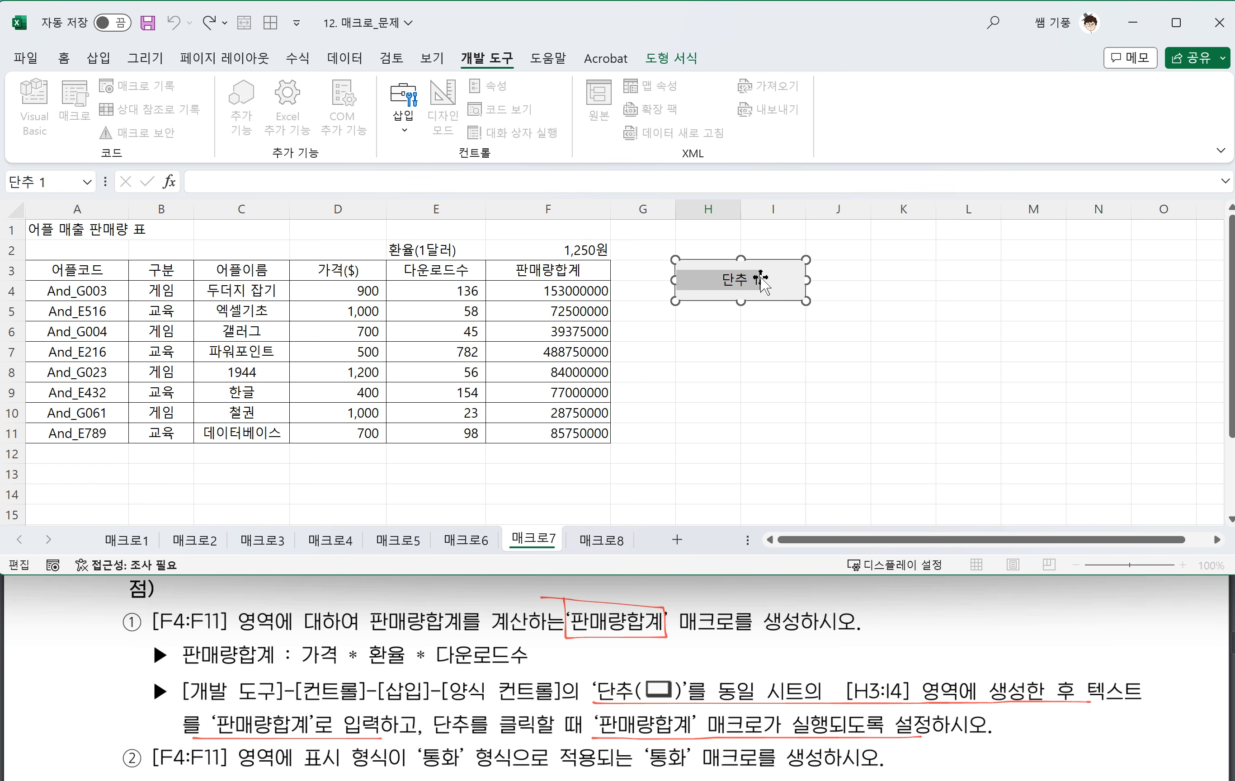
text(판매량합)
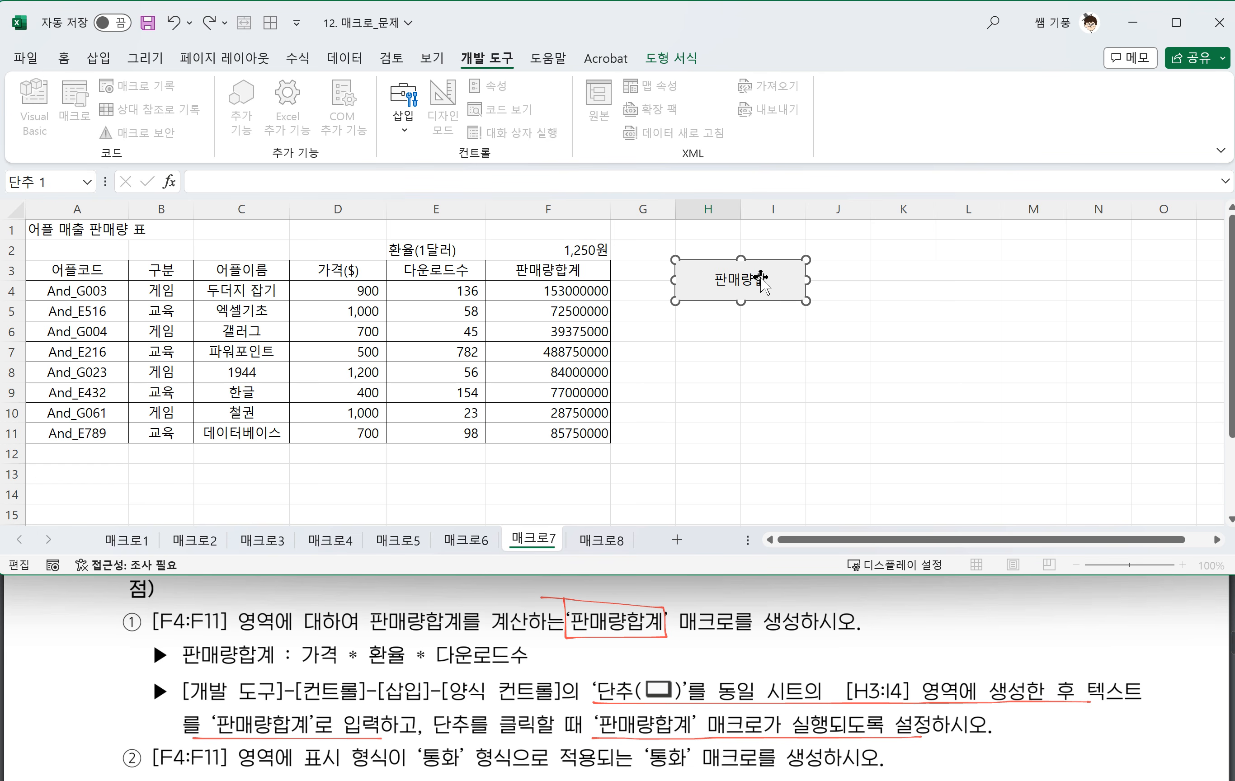
text(계)
click(739, 347)
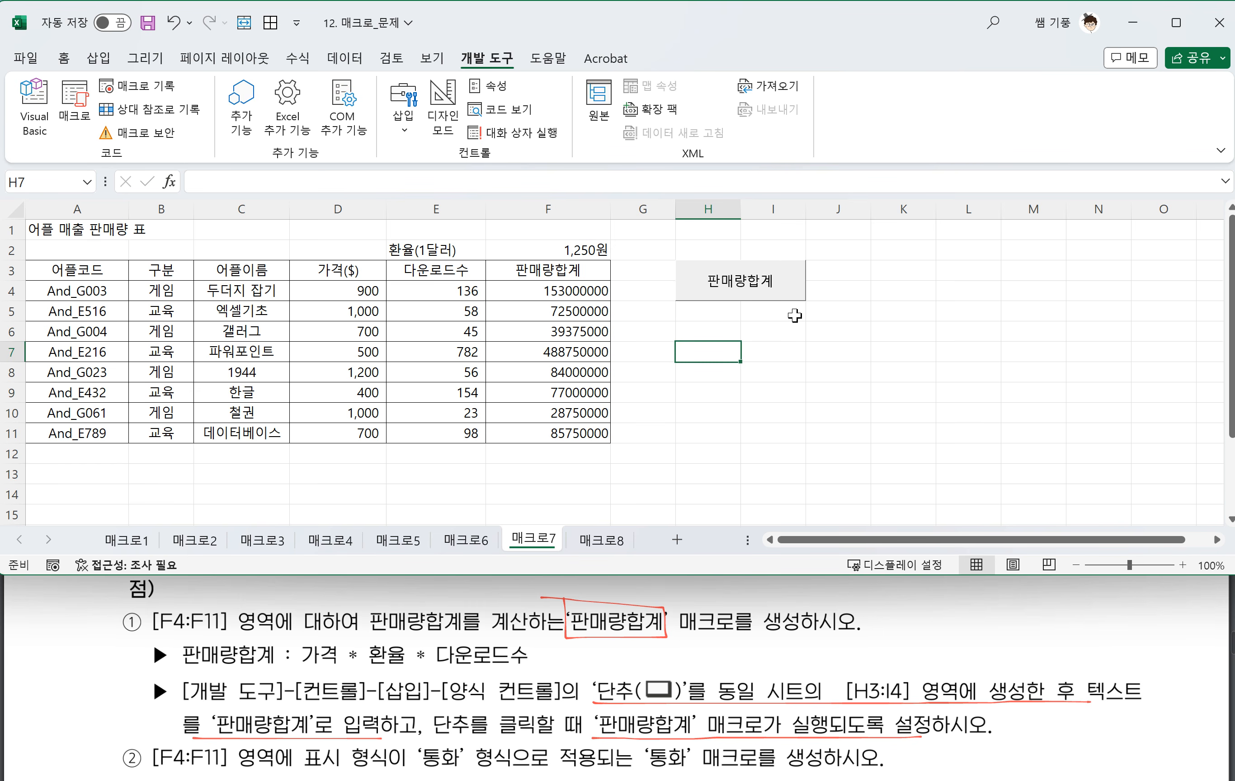
Clear F4:F11 and run the 판매량합계 macro from its button to refill the totals
drag(568, 290, 563, 430)
key(Delete)
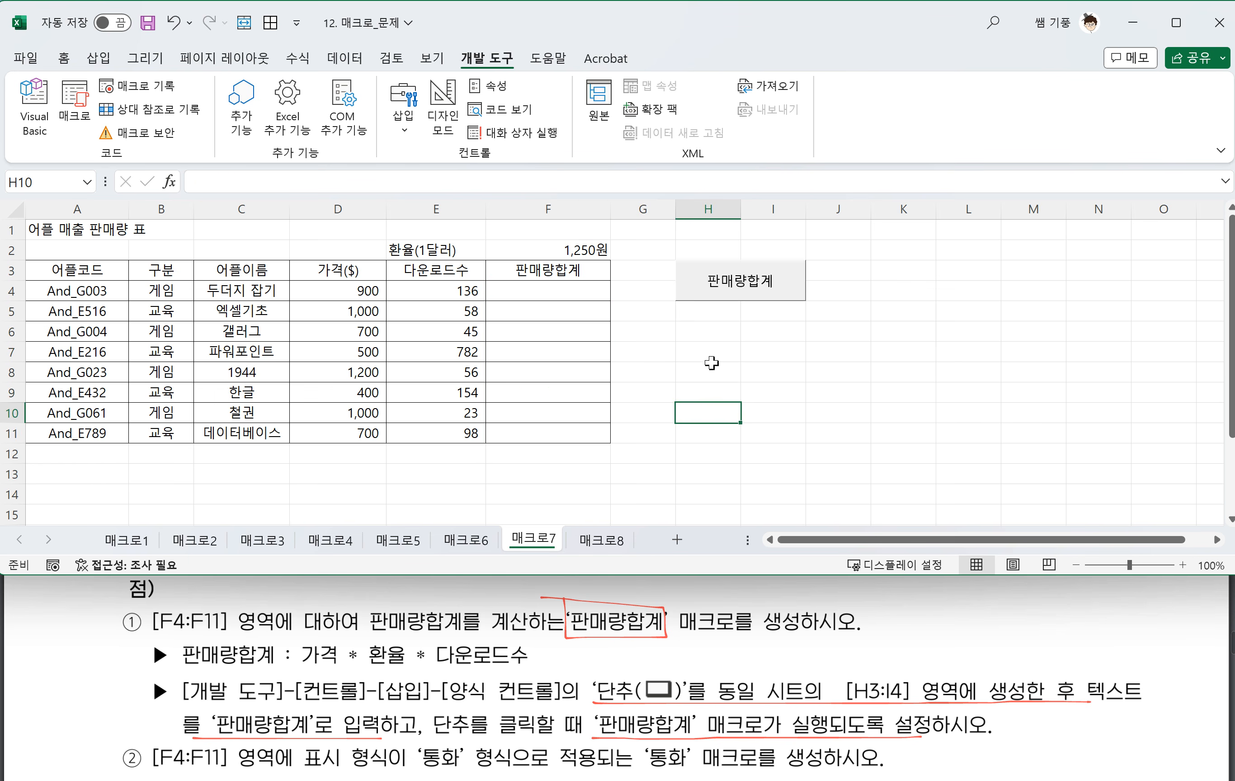
click(716, 290)
click(710, 345)
Mark the '통화' names in item ② of problem 7 in the PDF with red strokes
scroll(671, 511, down, 1)
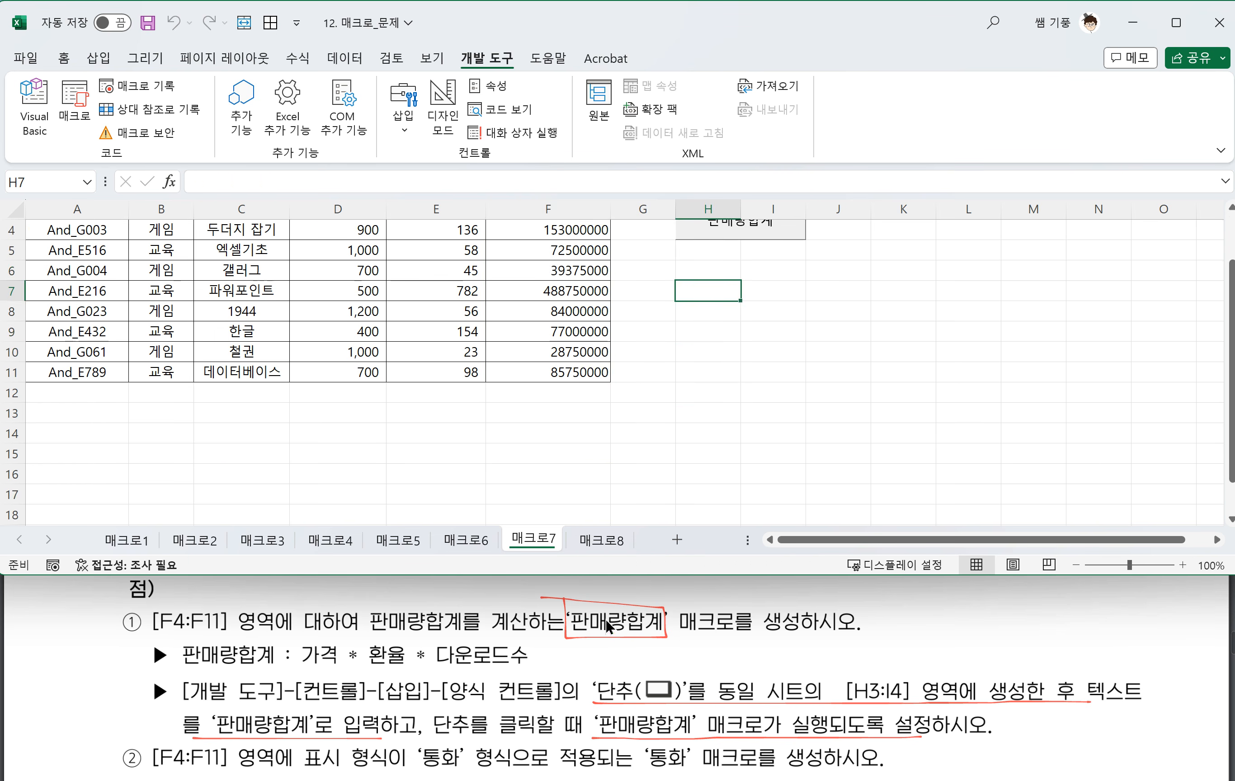
scroll(490, 744, down, 2)
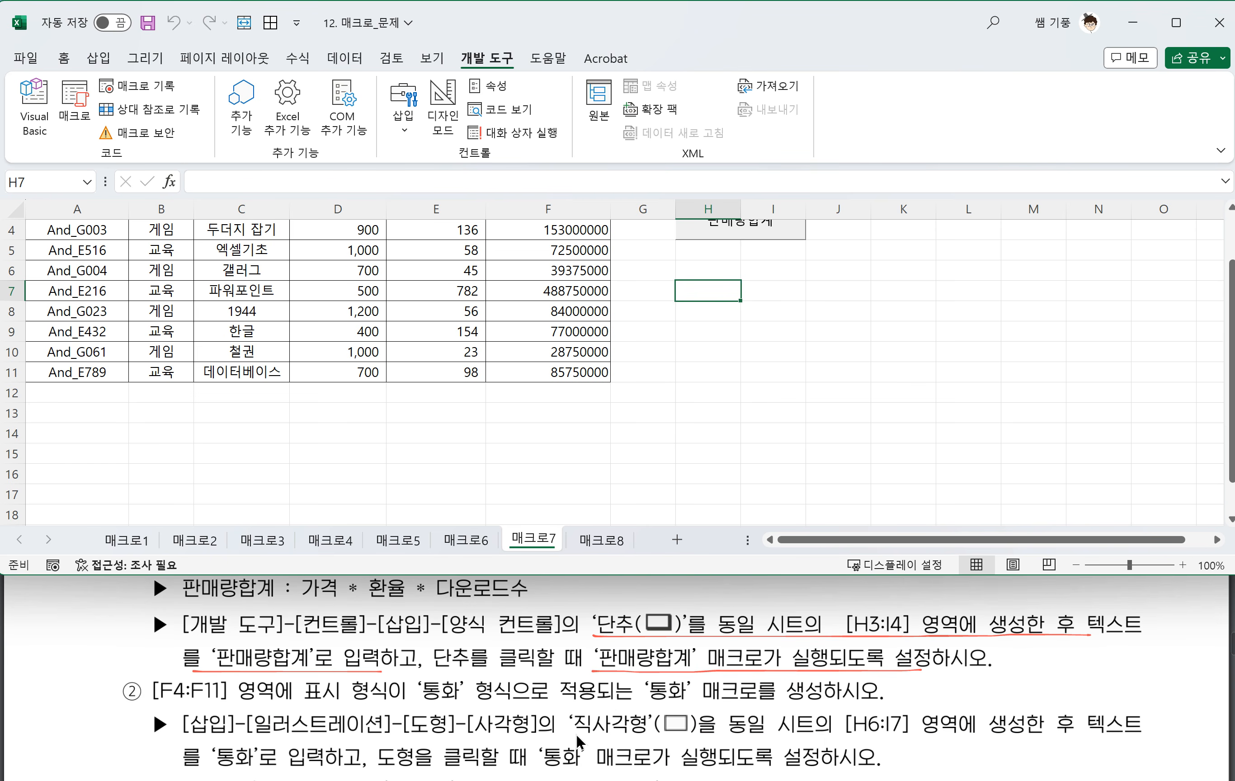
key(alt+j)
key(i)
click(458, 690)
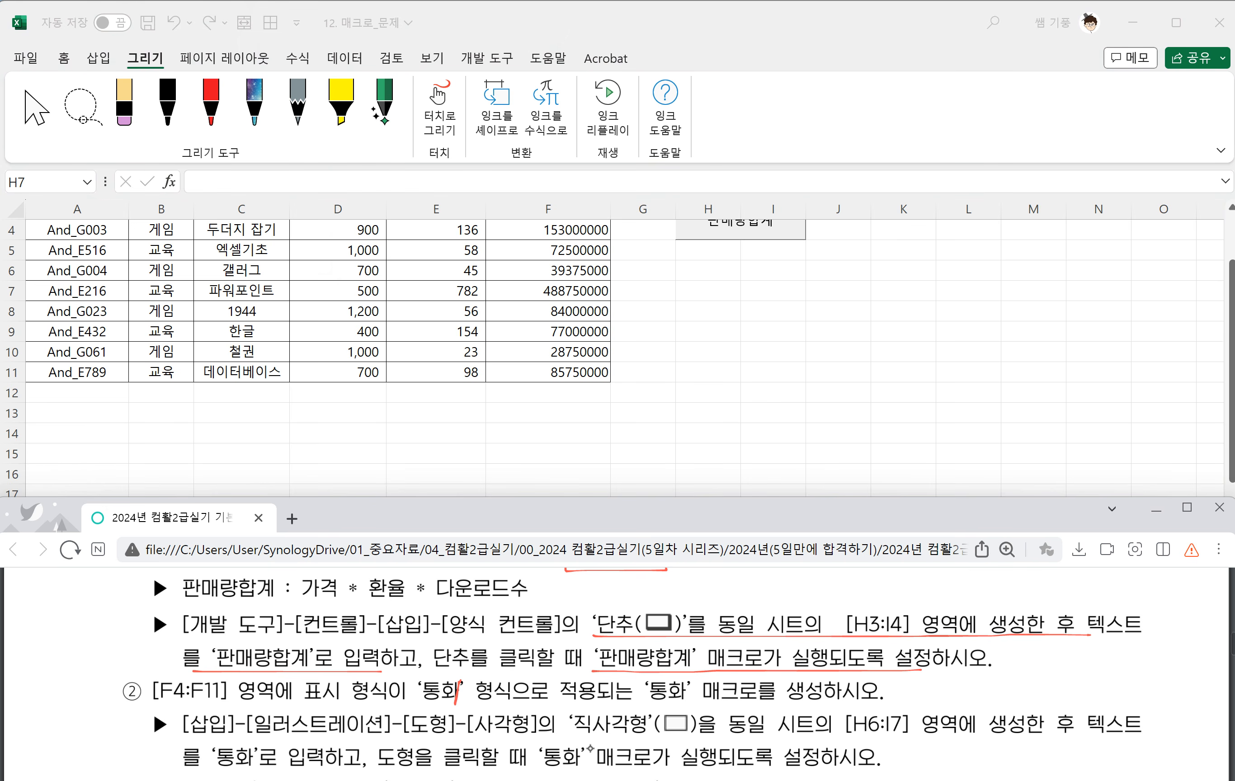
scroll(491, 724, down, 1)
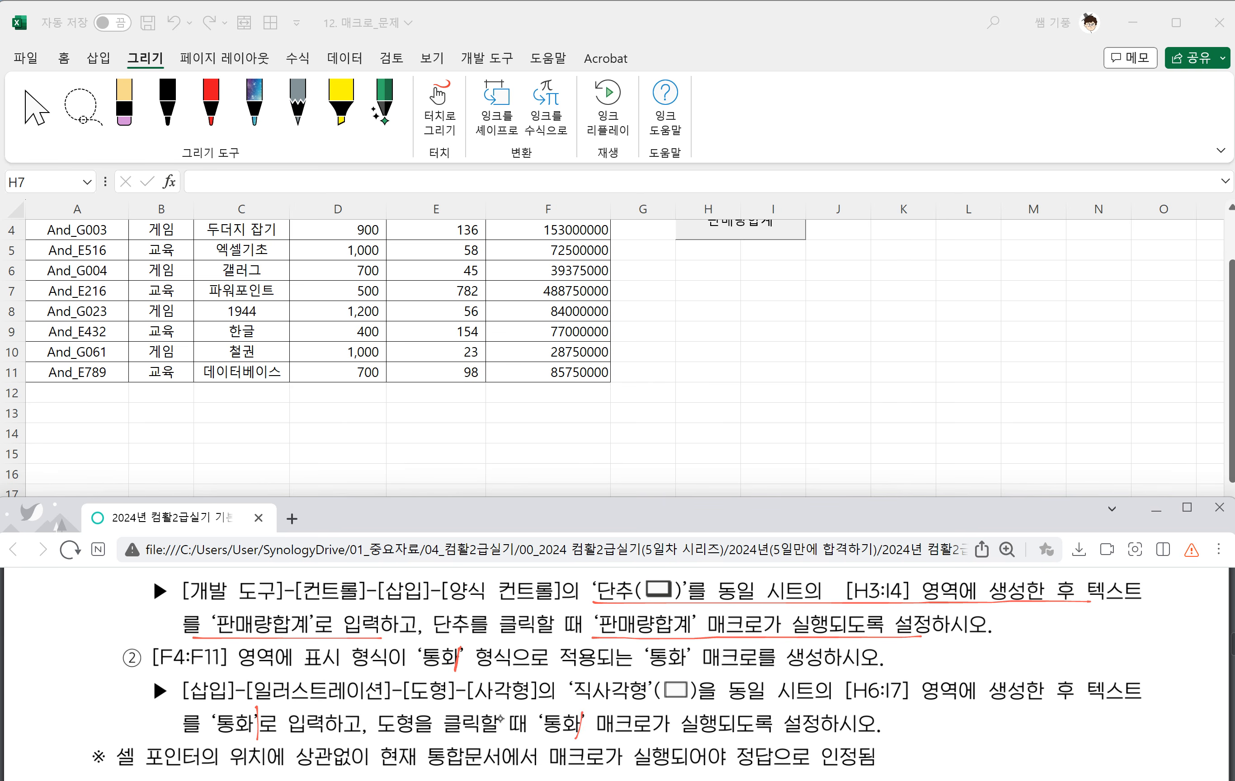
Start recording a macro named 통화1 stored in the current workbook (현재 통합 문서)
click(730, 340)
scroll(729, 341, up, 1)
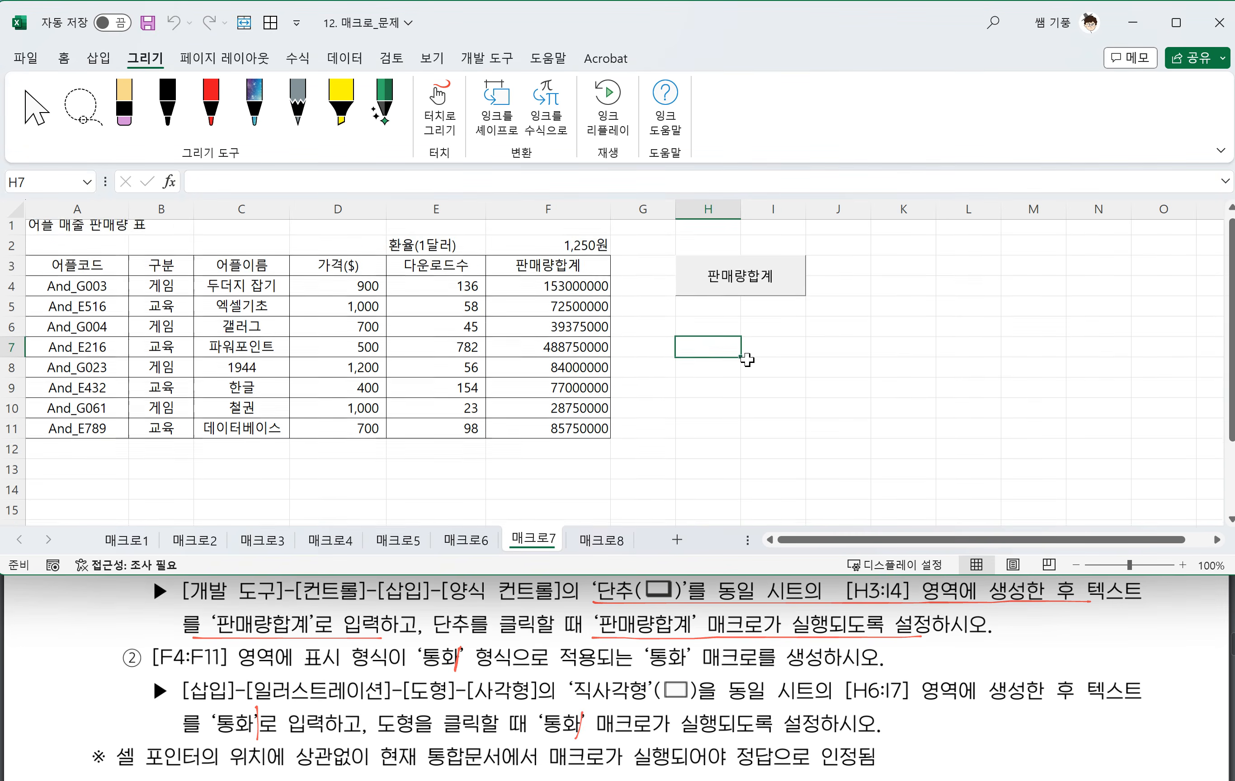
click(487, 57)
click(161, 98)
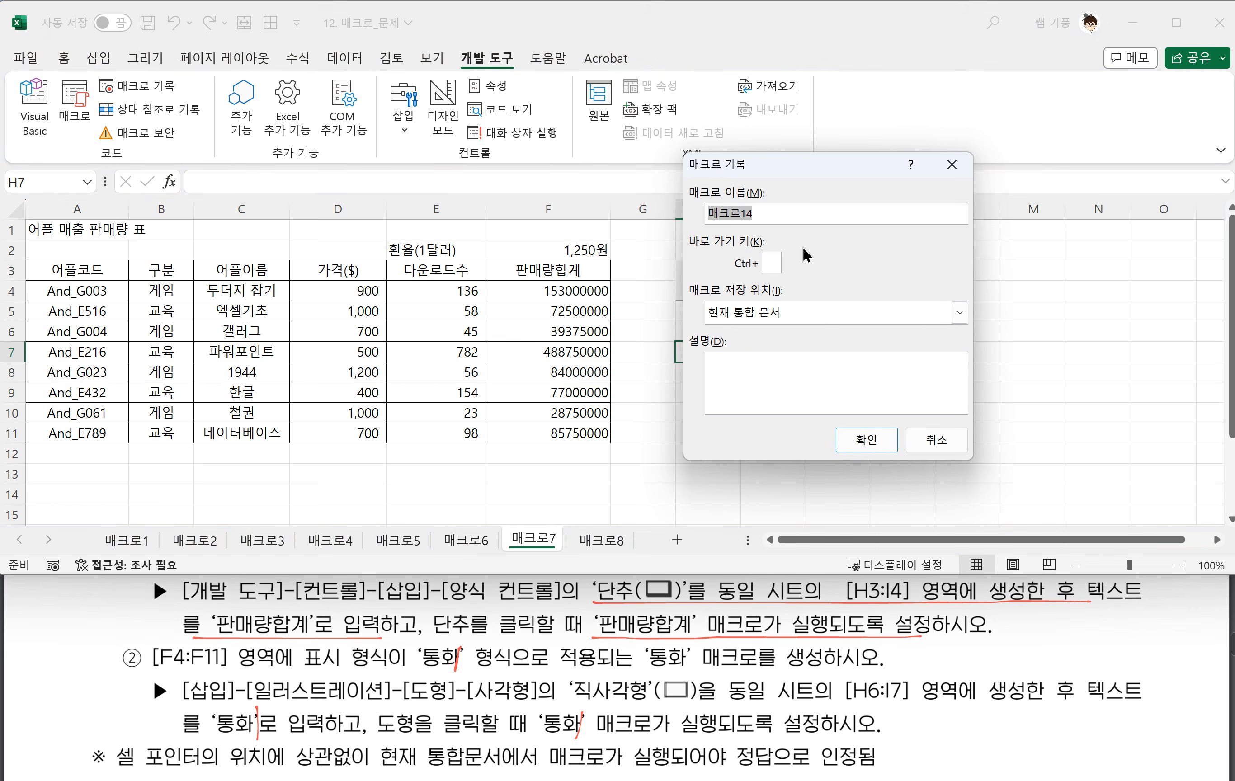
text(통화1)
click(858, 442)
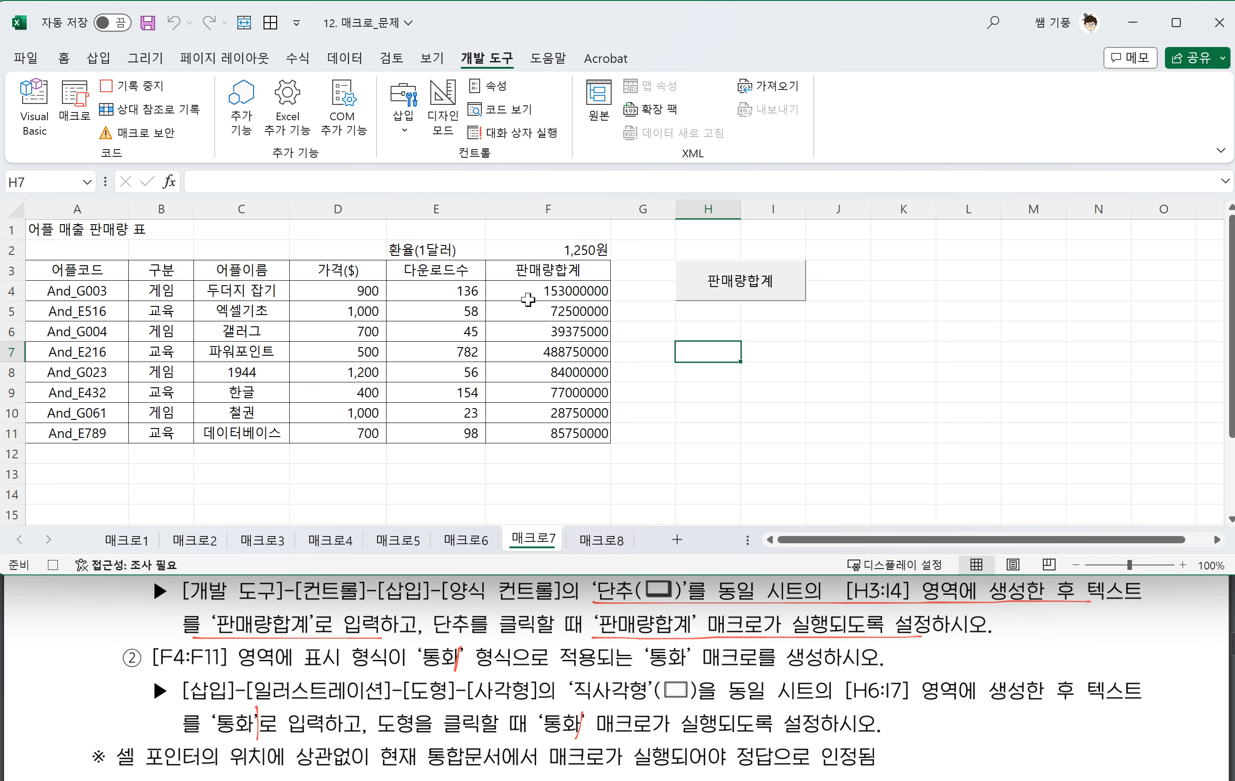
Circle [F4:F11] in item ② of the PDF in red, and complete the macro recording by applying the 통화 number format to F4:F11
mouse_move(155, 671)
mouse_down()
mouse_move(170, 682)
mouse_move(236, 645)
mouse_move(199, 671)
mouse_move(406, 684)
mouse_up()
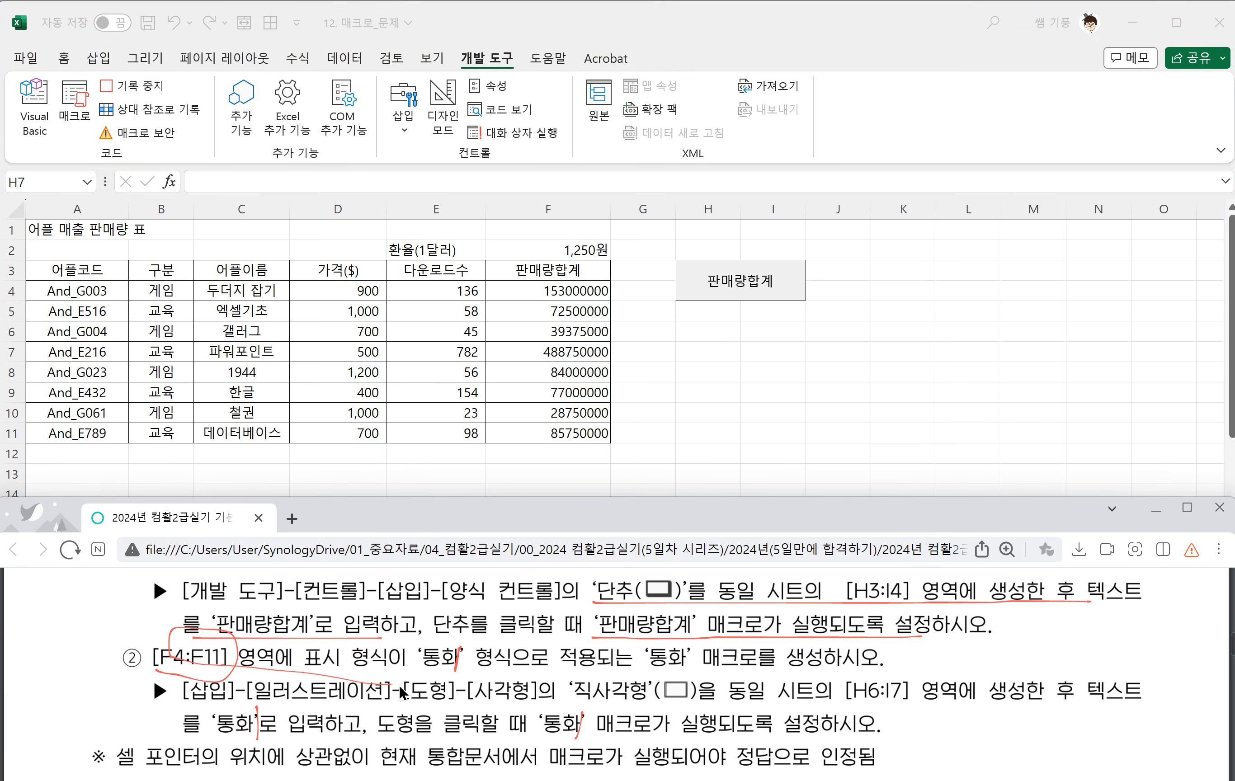
click(540, 289)
drag(531, 290, 527, 433)
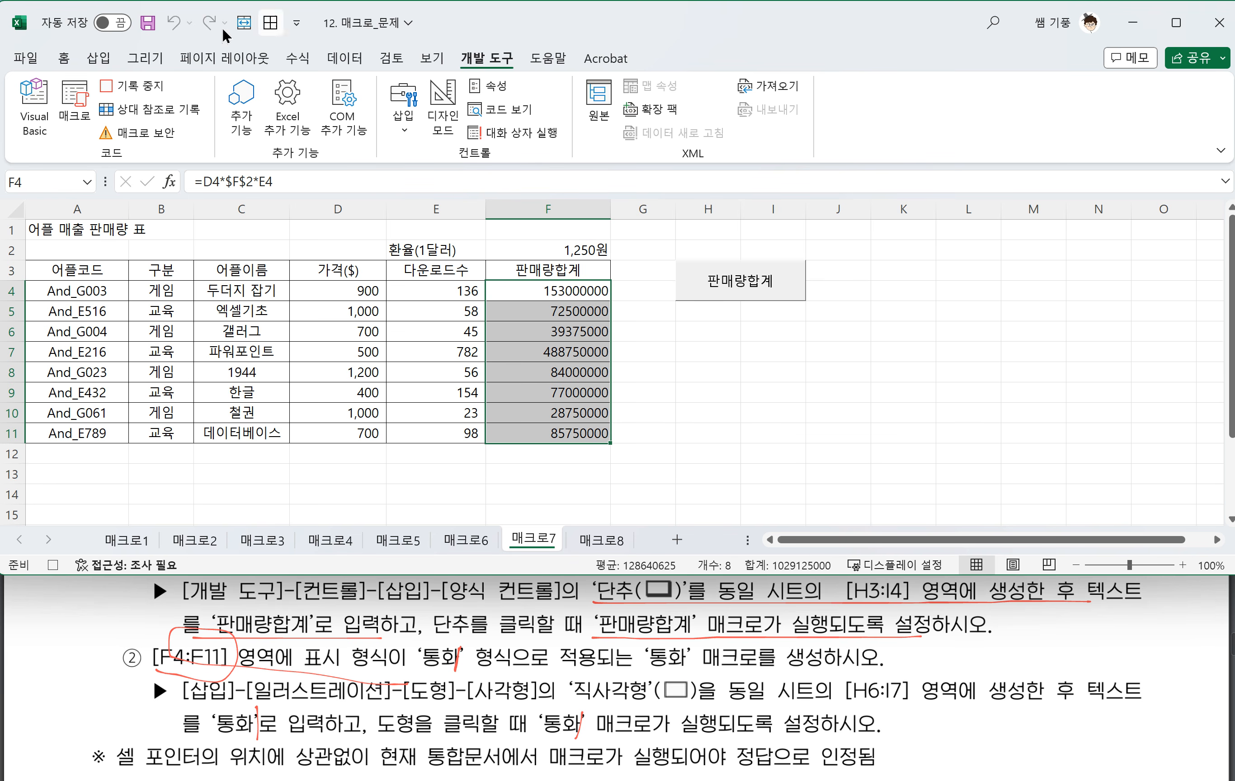
click(63, 58)
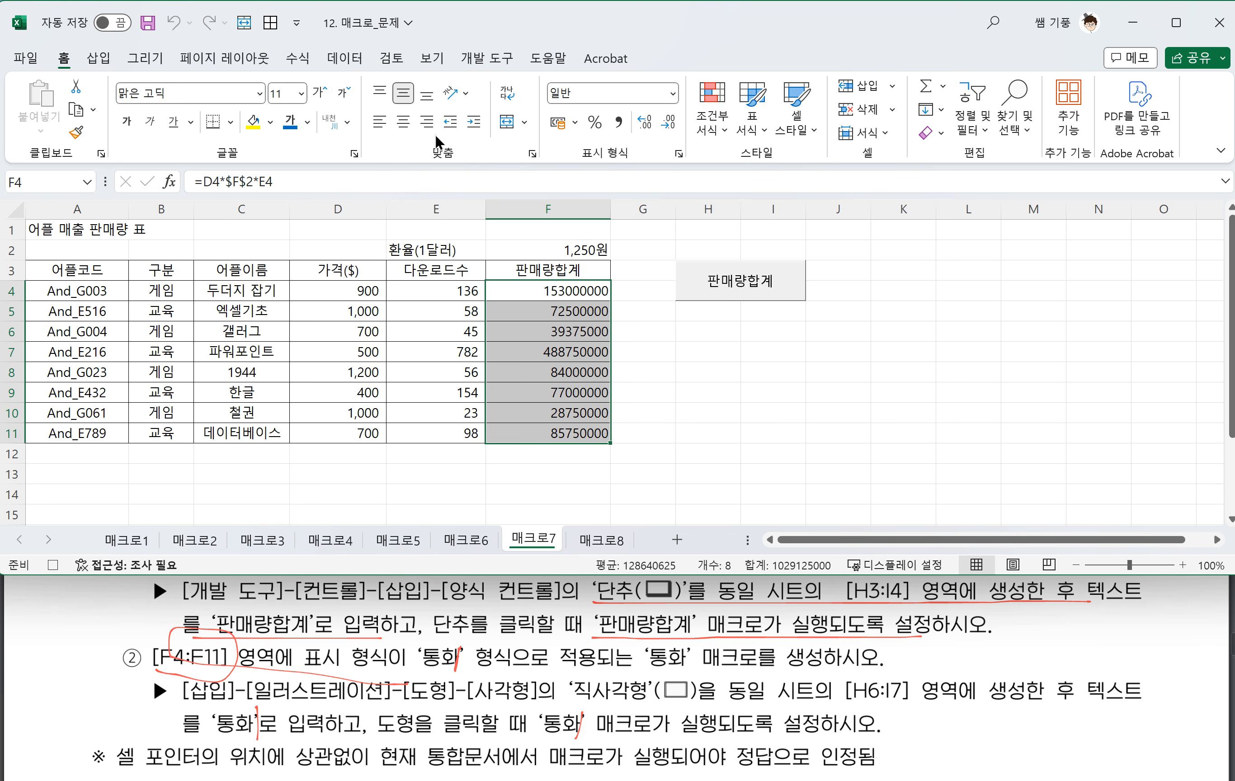
click(674, 96)
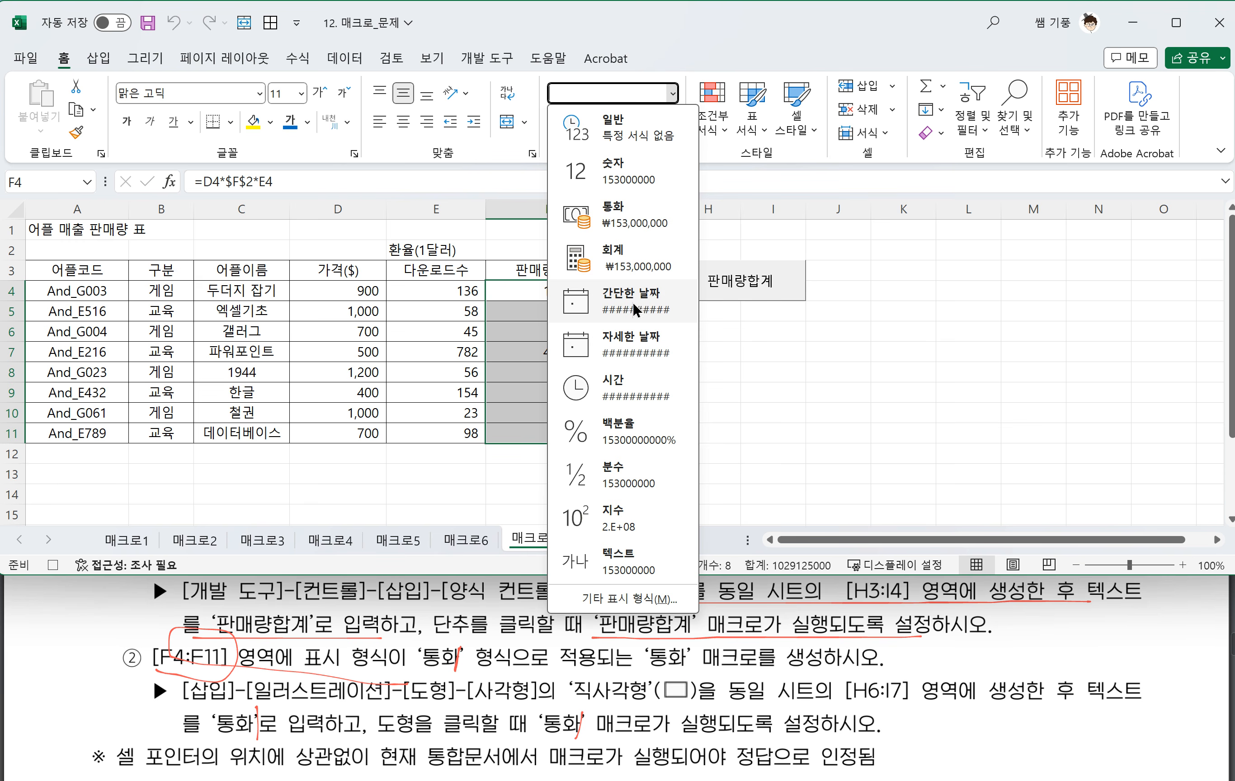
click(620, 219)
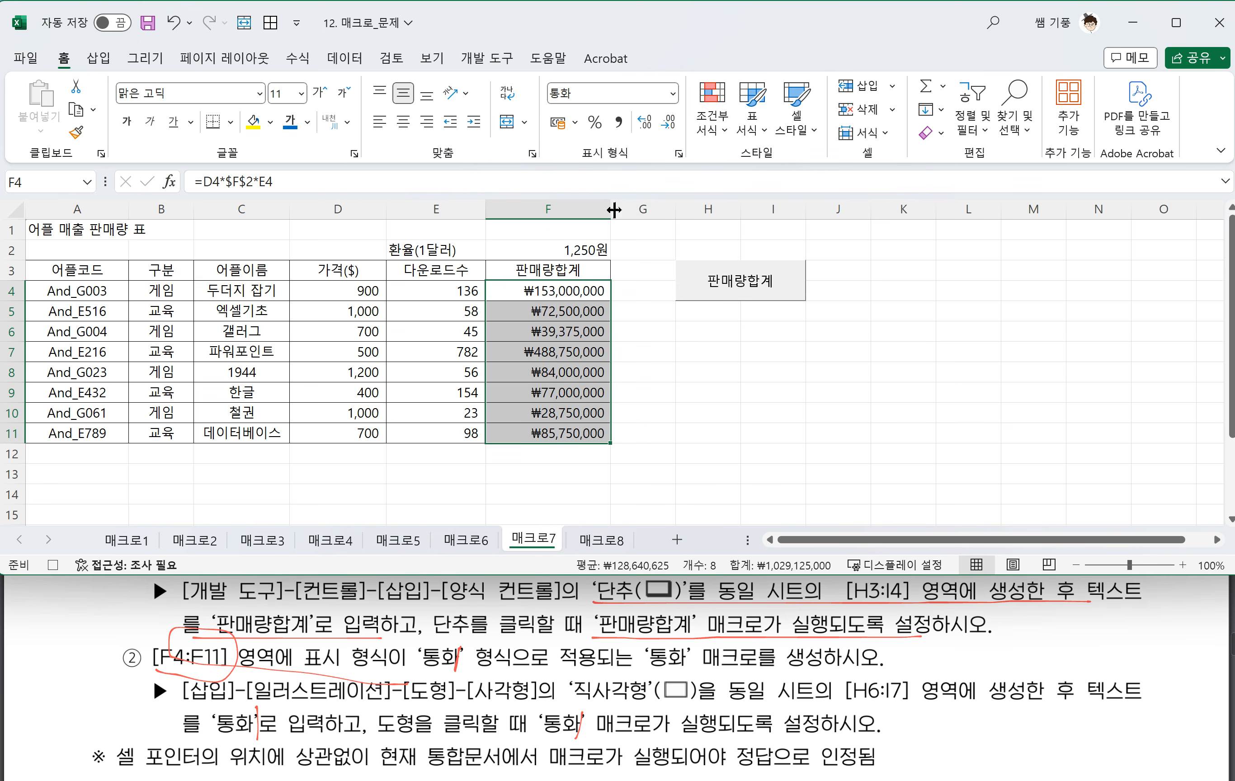
click(498, 61)
click(150, 85)
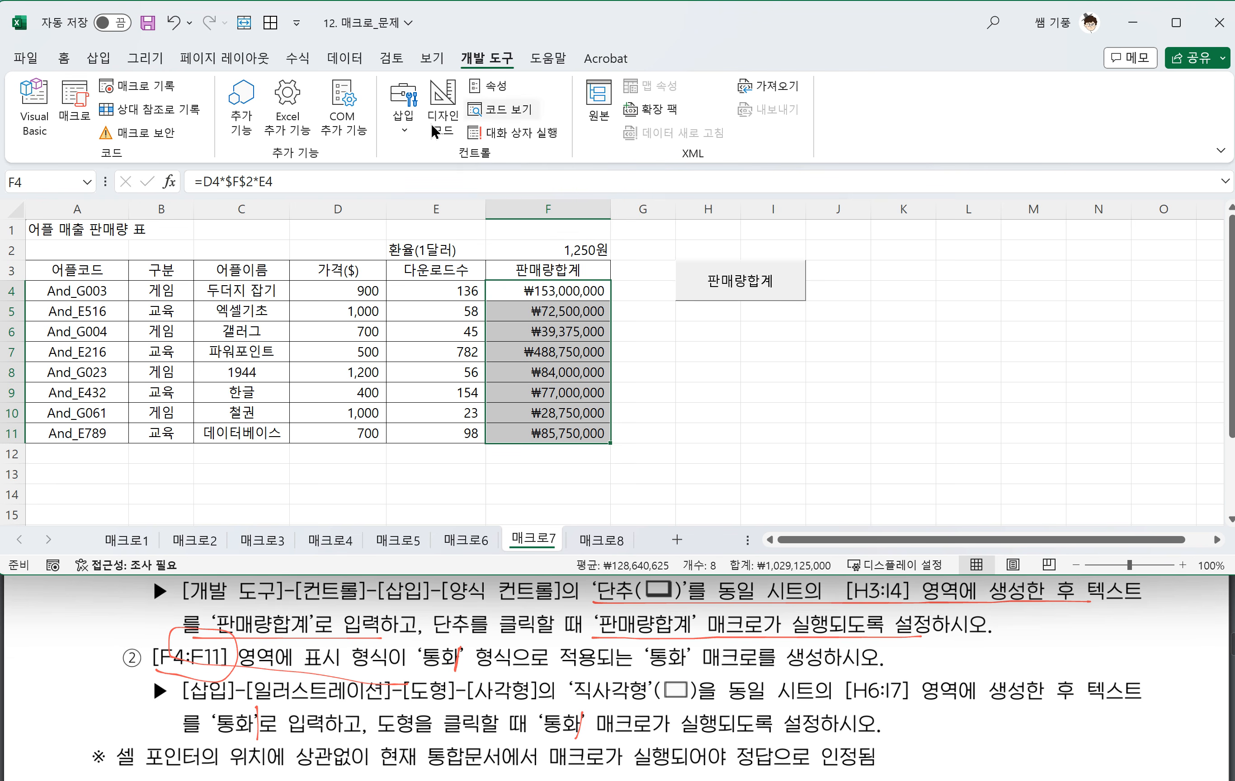
Insert a rectangle (직사각형) shape covering H6:I7 and enter the text 통화 in it
click(98, 58)
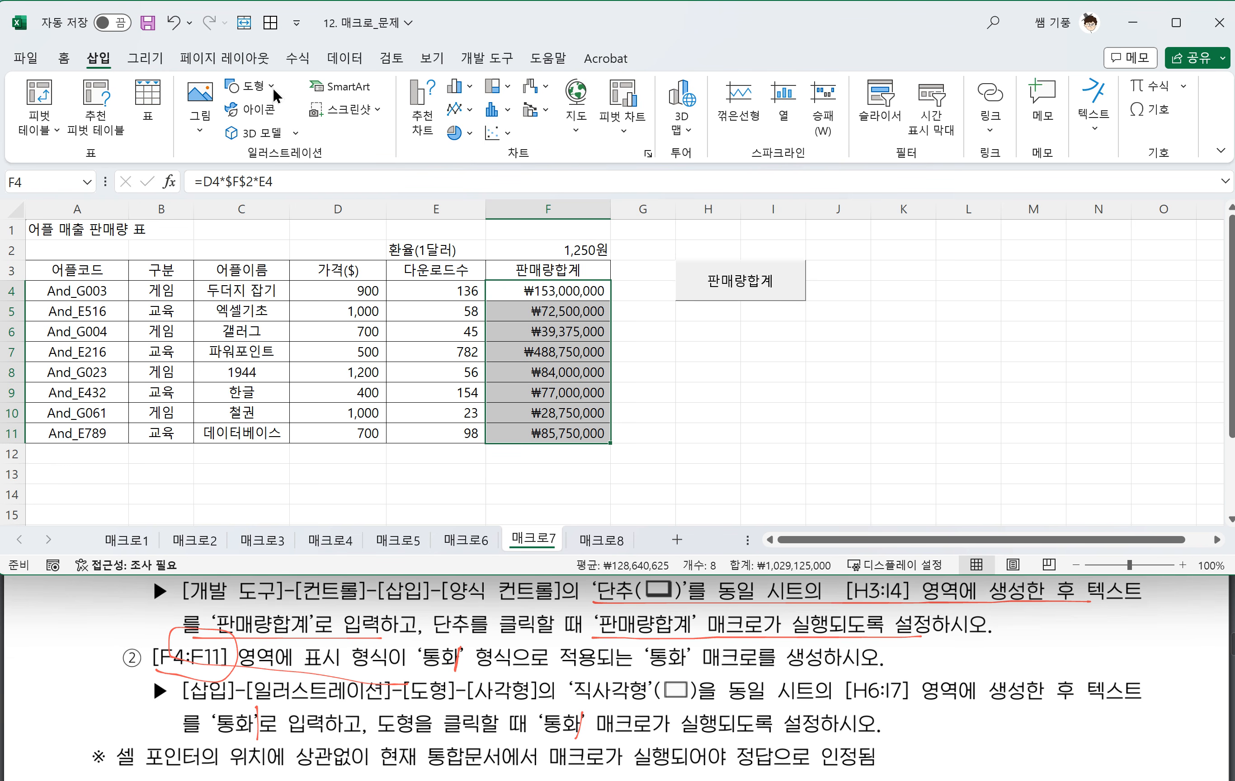
click(251, 86)
click(323, 135)
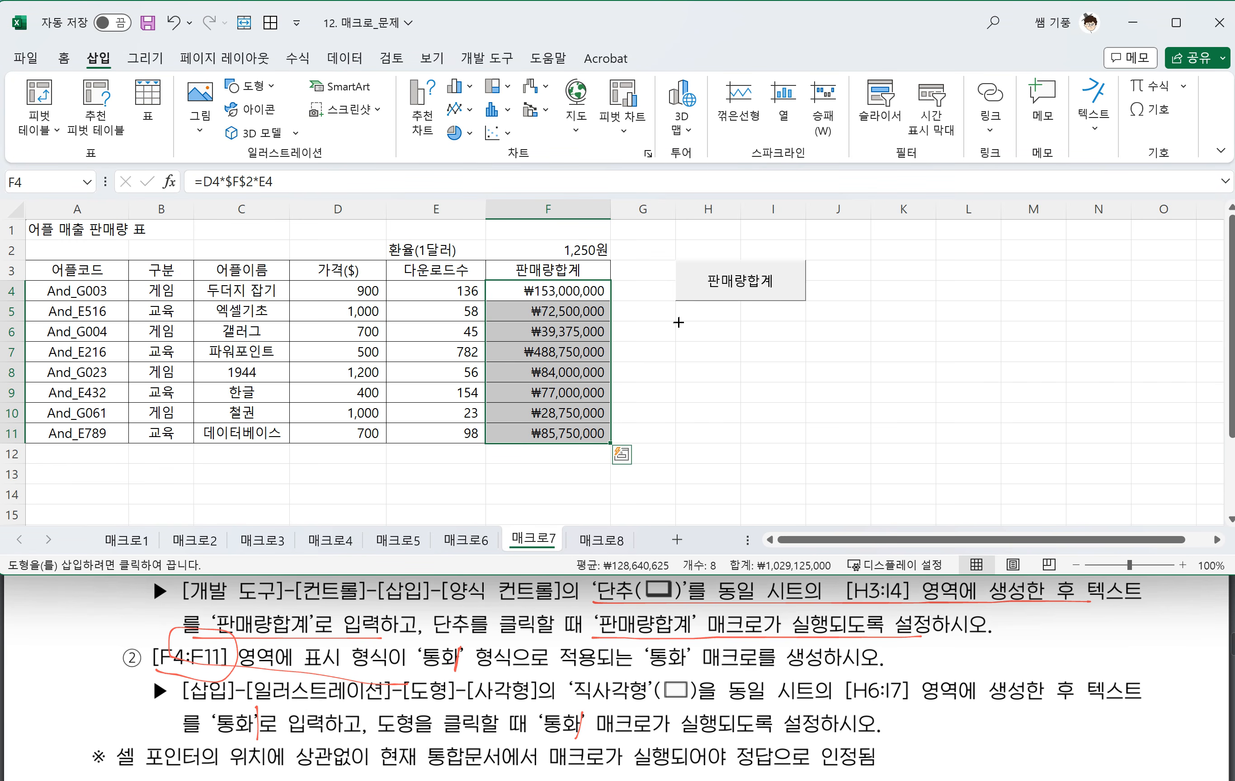
drag(677, 322, 807, 363)
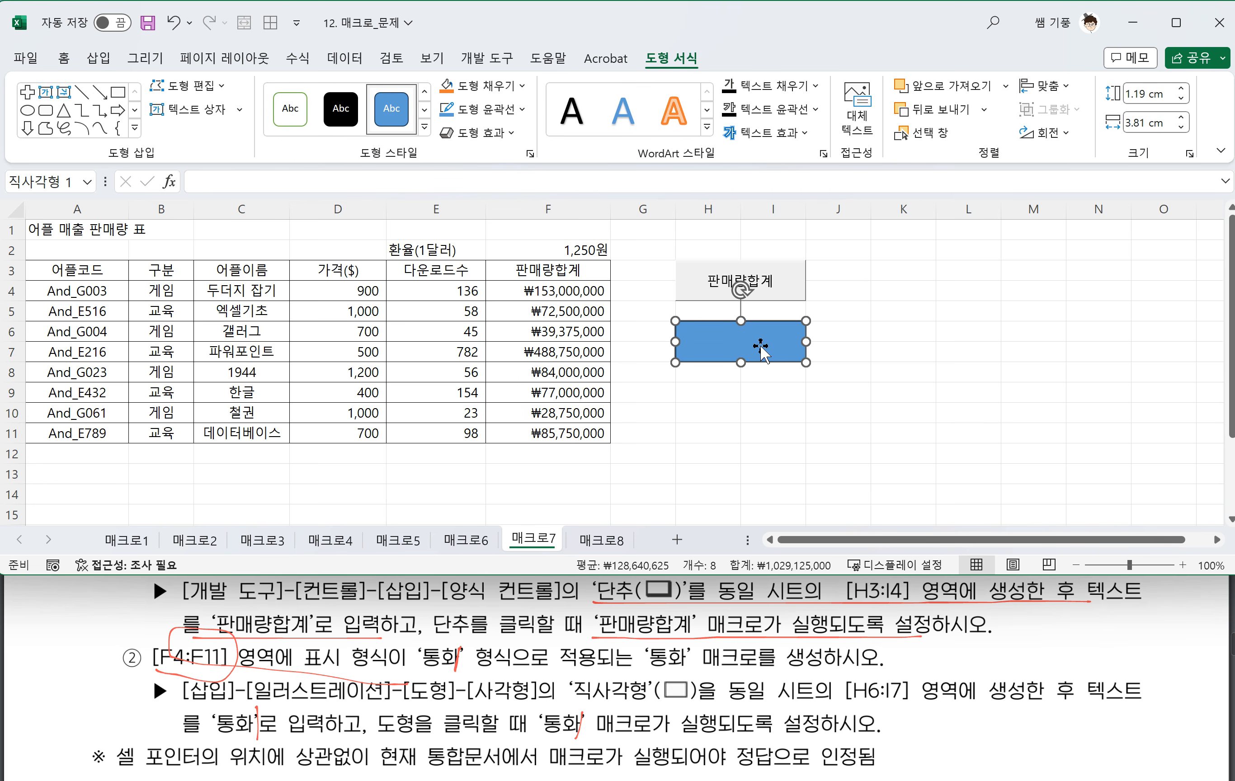
text(ㅌ)
text(화)
click(775, 411)
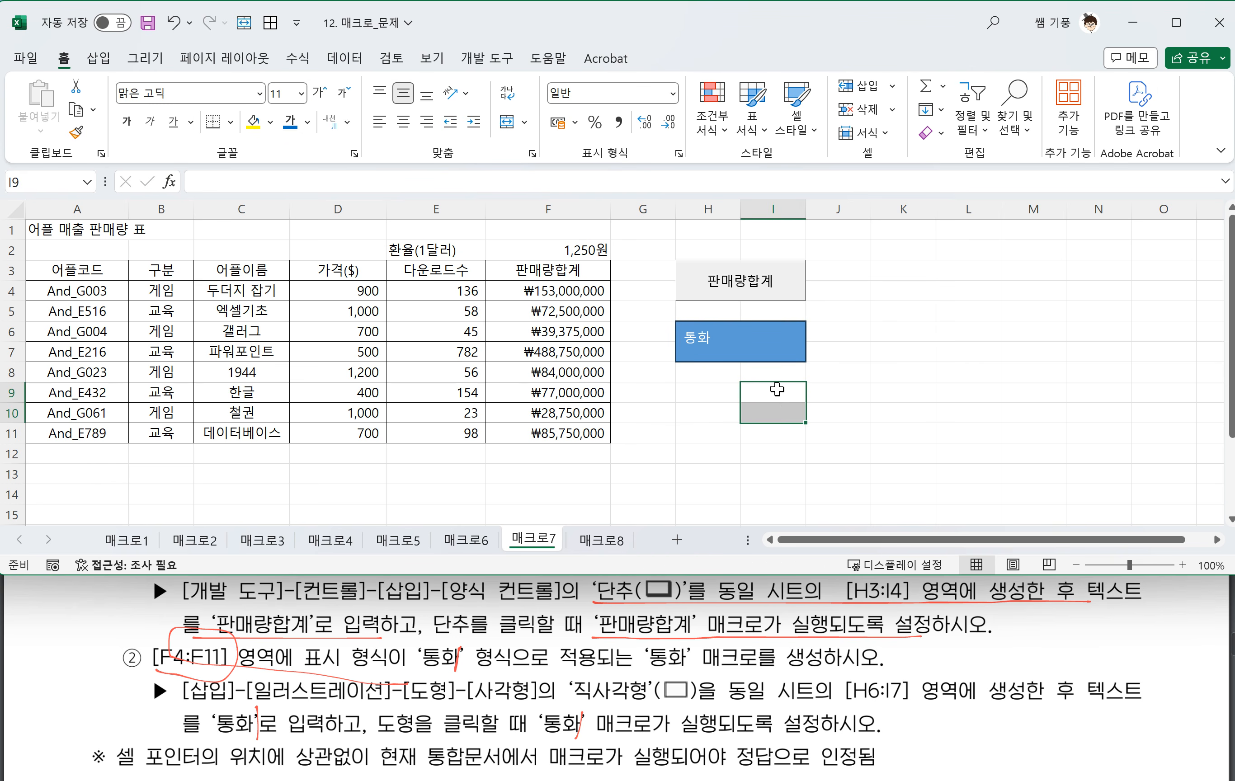
Assign the 통화1 macro to the rectangle at H6:I7 and change its text to 통화1
click(774, 365)
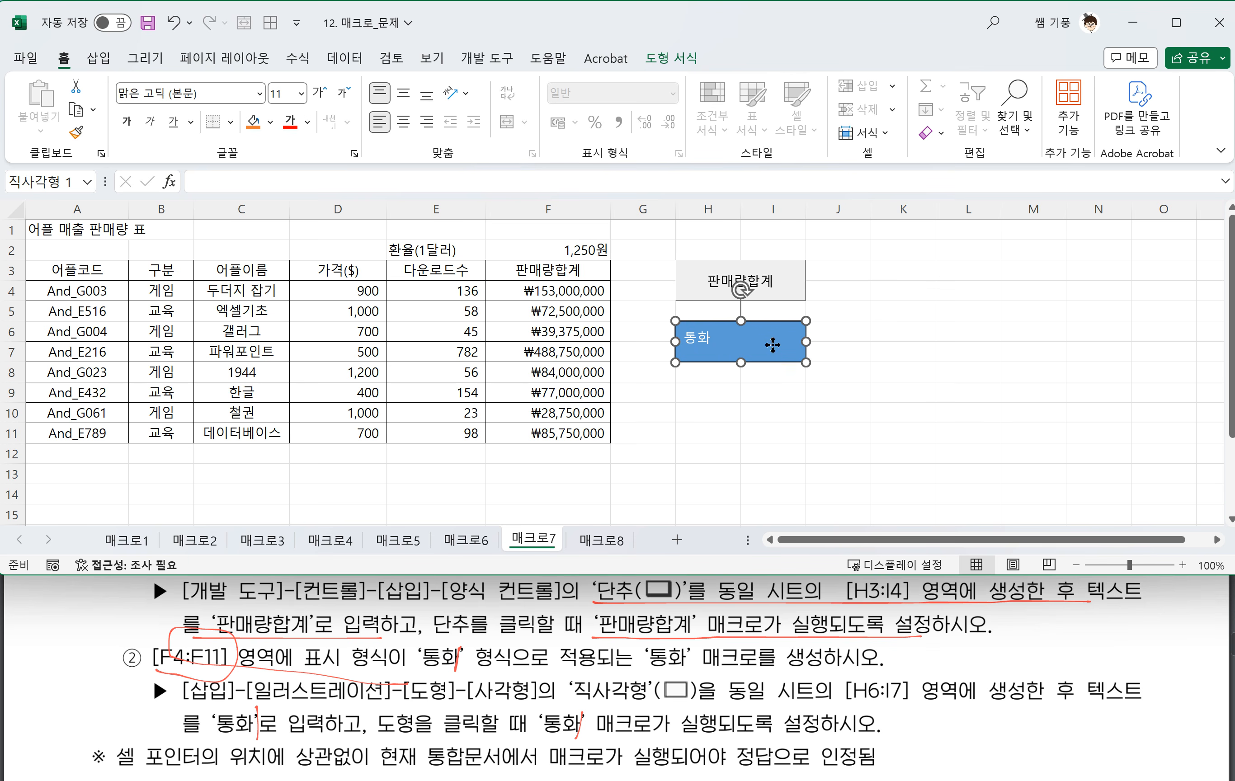
right_click(774, 353)
click(868, 657)
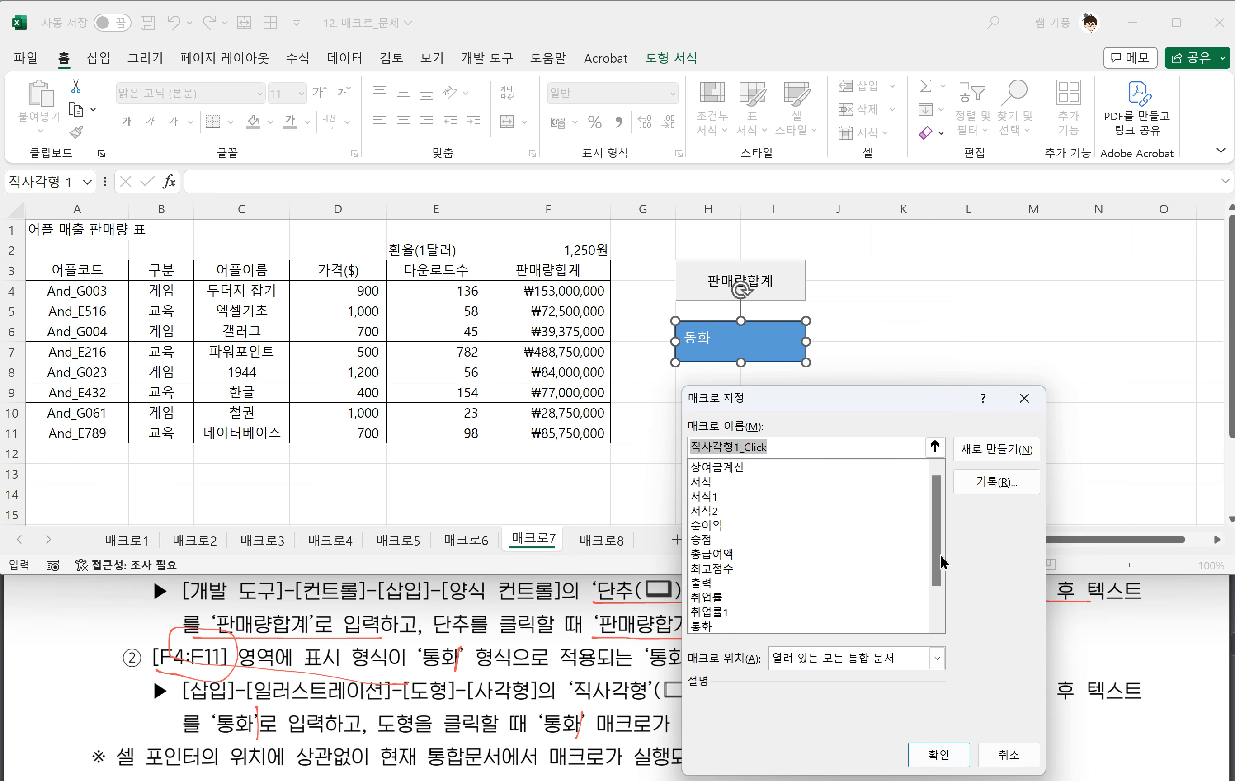
drag(939, 562, 937, 592)
click(712, 598)
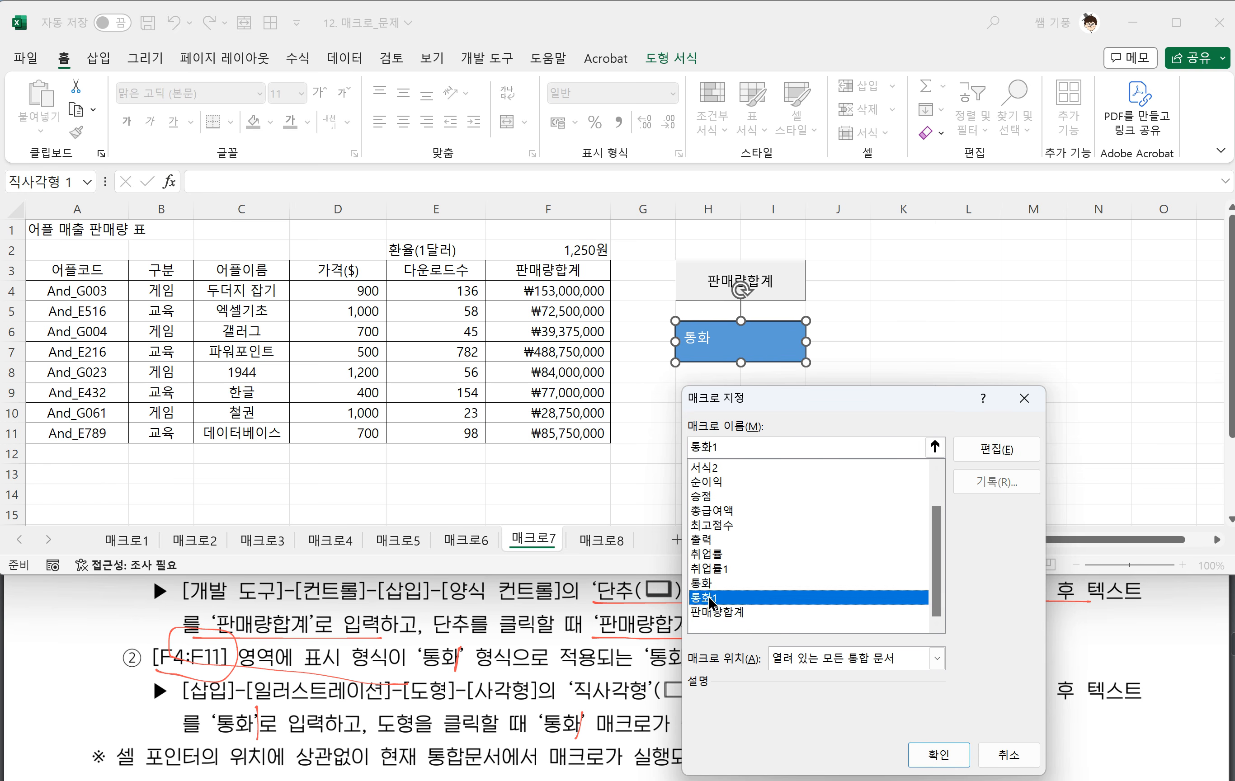
click(940, 755)
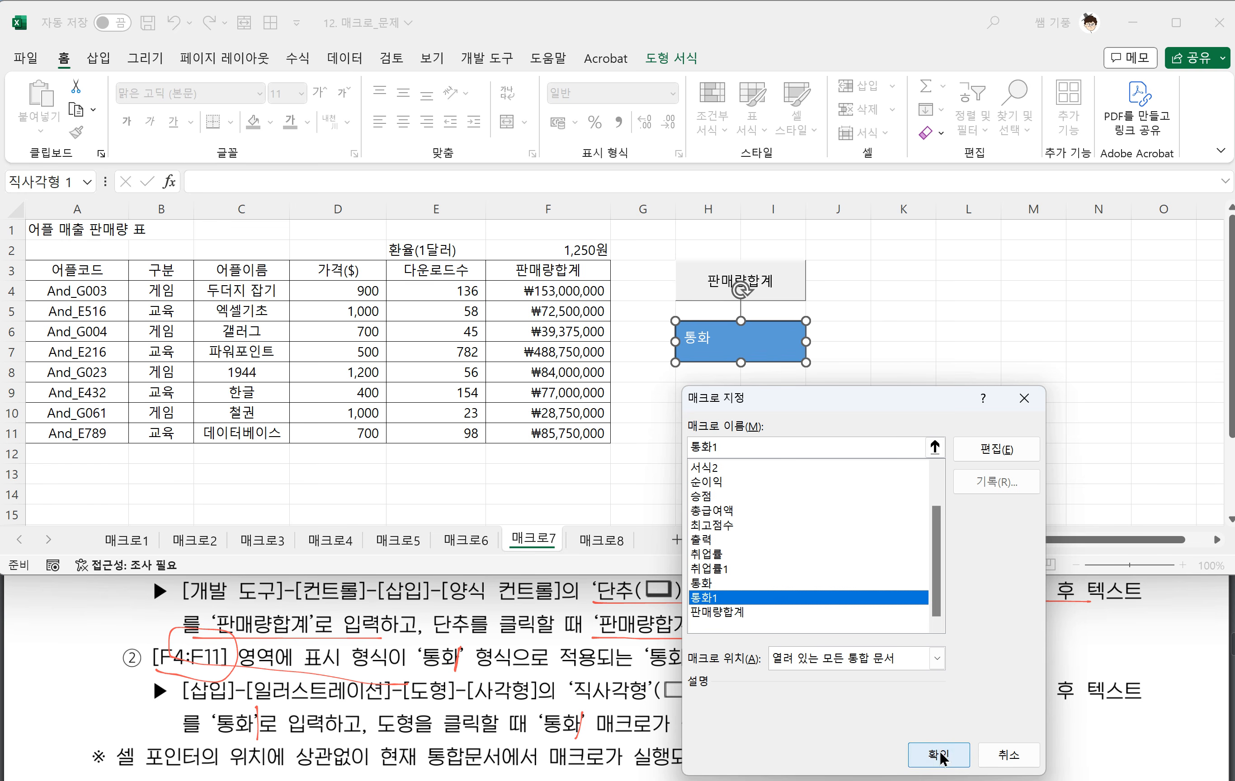
click(712, 338)
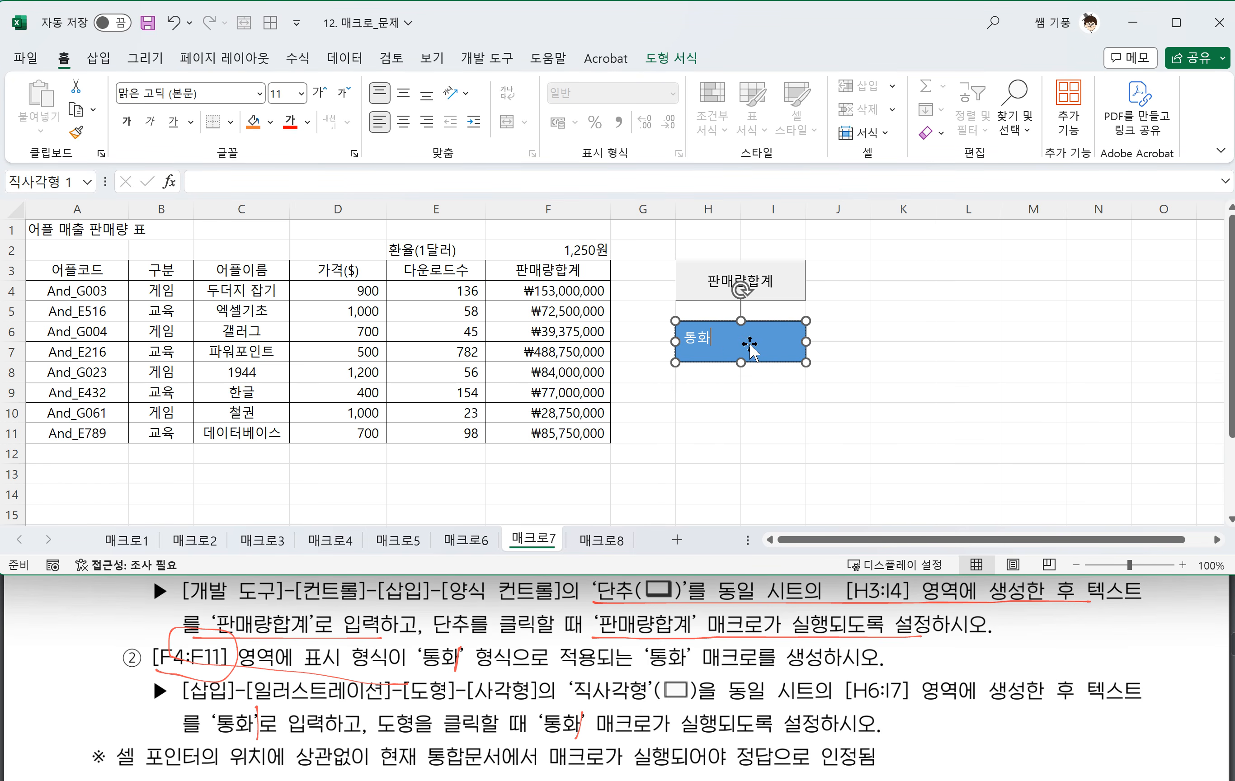
click(753, 442)
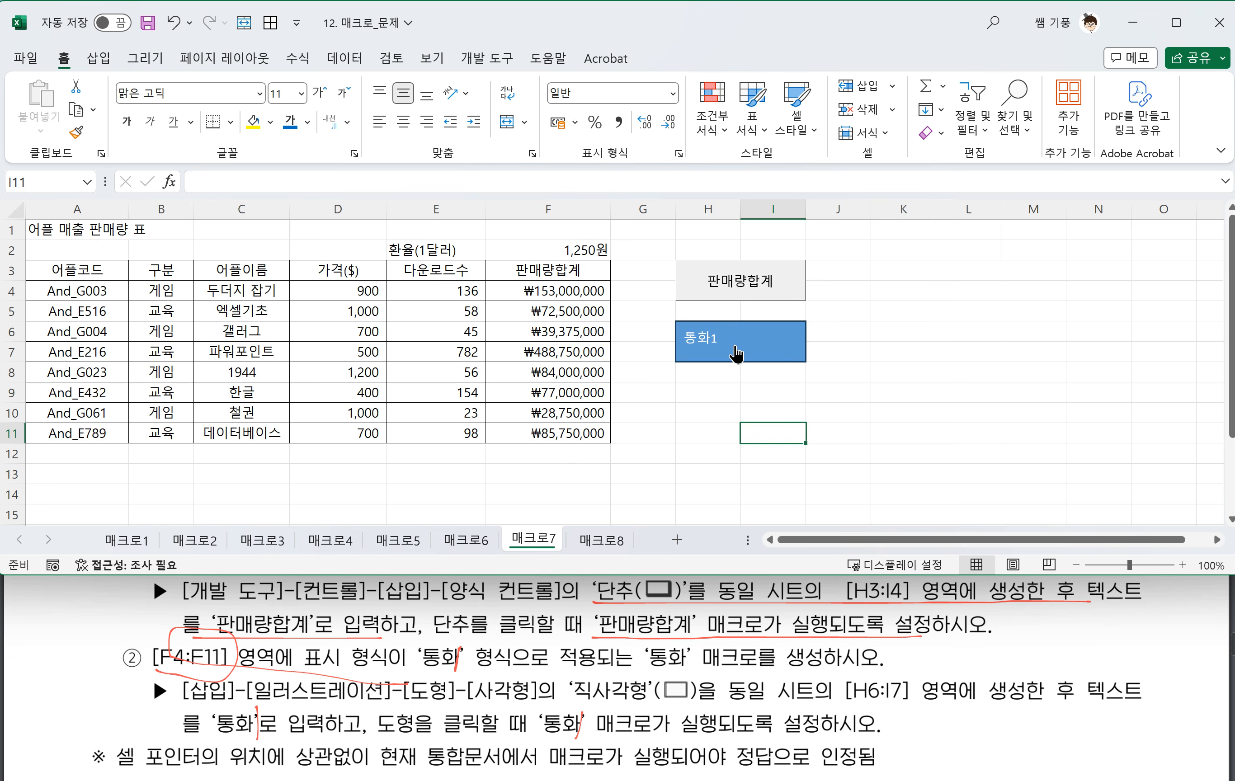
Test the 통화1 rectangle by running its macro, resetting F4:F11 to the 일반 format and running it again
click(737, 355)
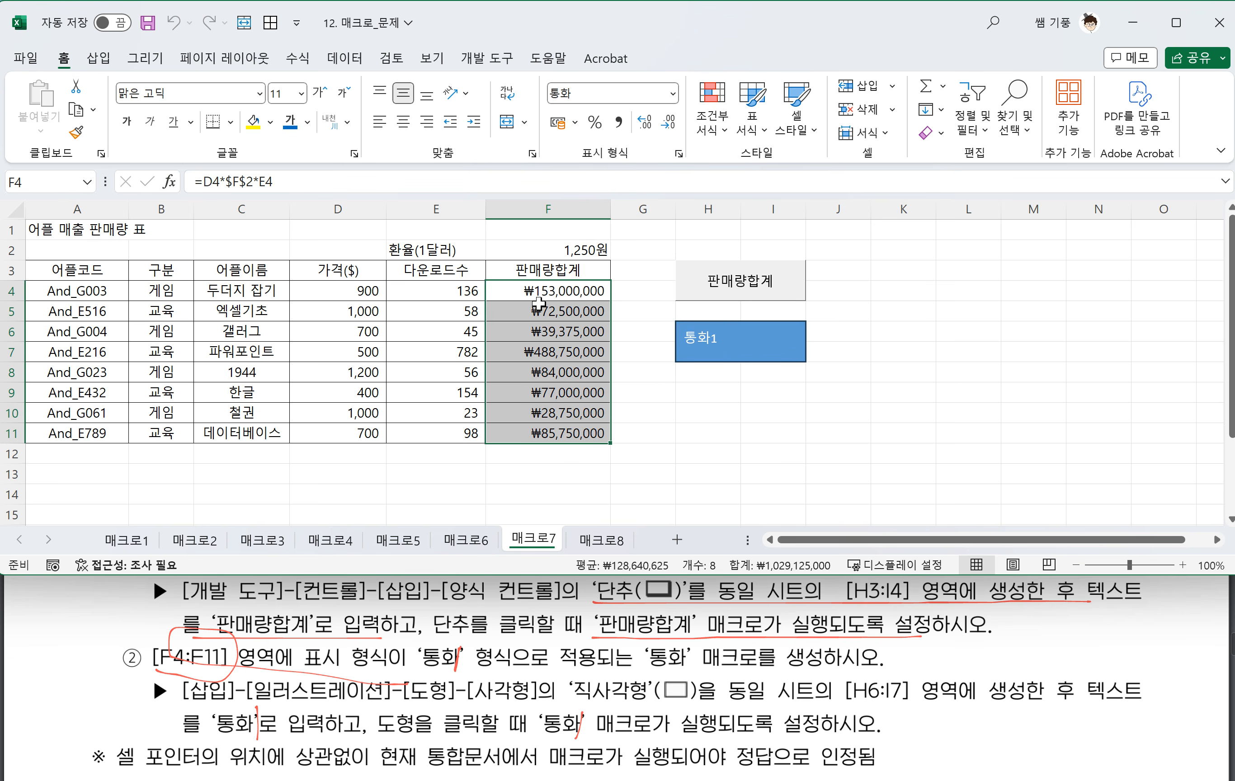
click(693, 427)
click(716, 359)
key(ctrl+1)
click(622, 137)
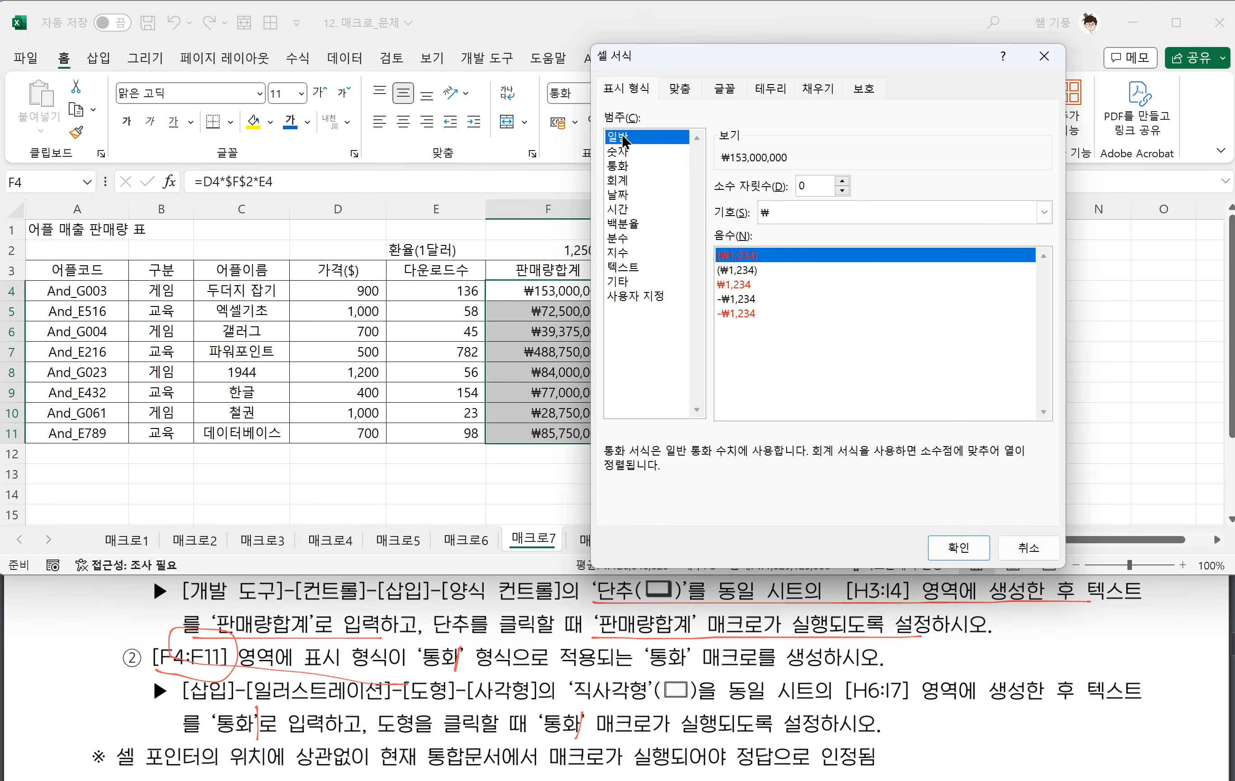
click(941, 540)
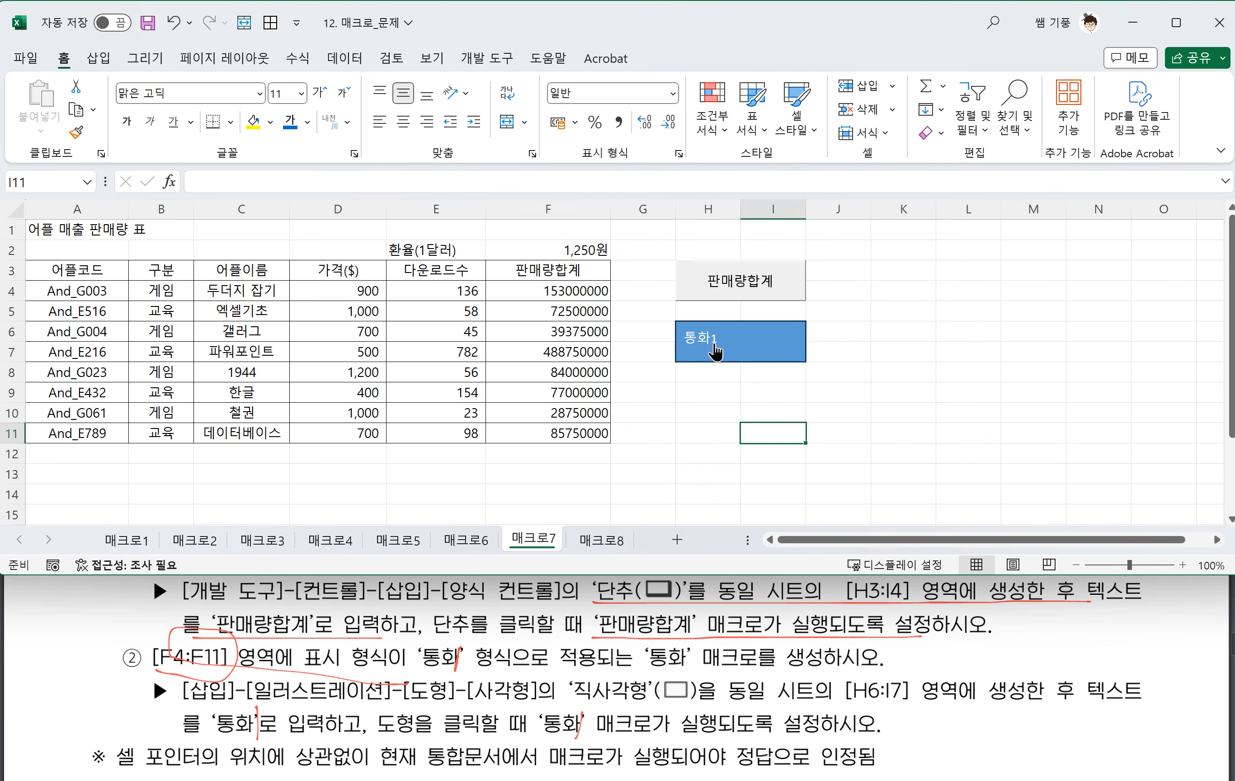
click(715, 353)
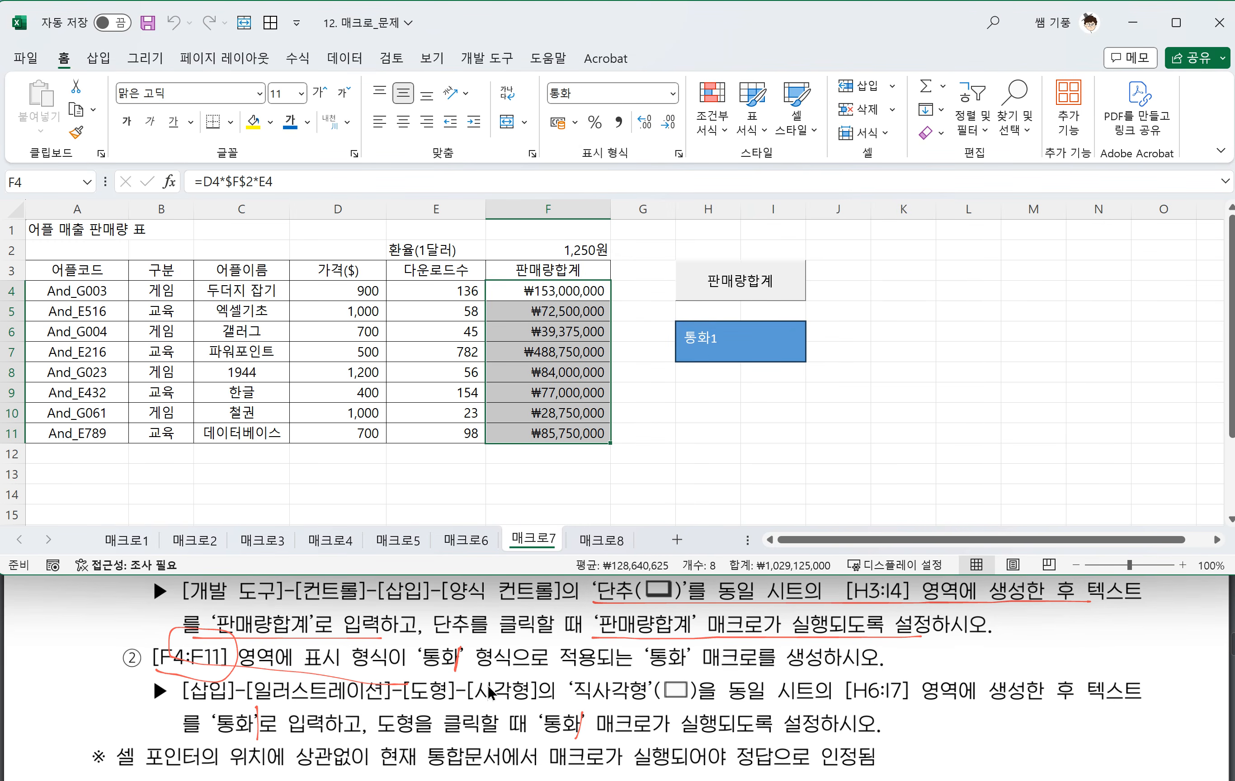
Open sheet 매크로8 and mark the '통화' names in item ② of problem 8 in the PDF with a red 2
click(602, 540)
scroll(496, 657, down, 3)
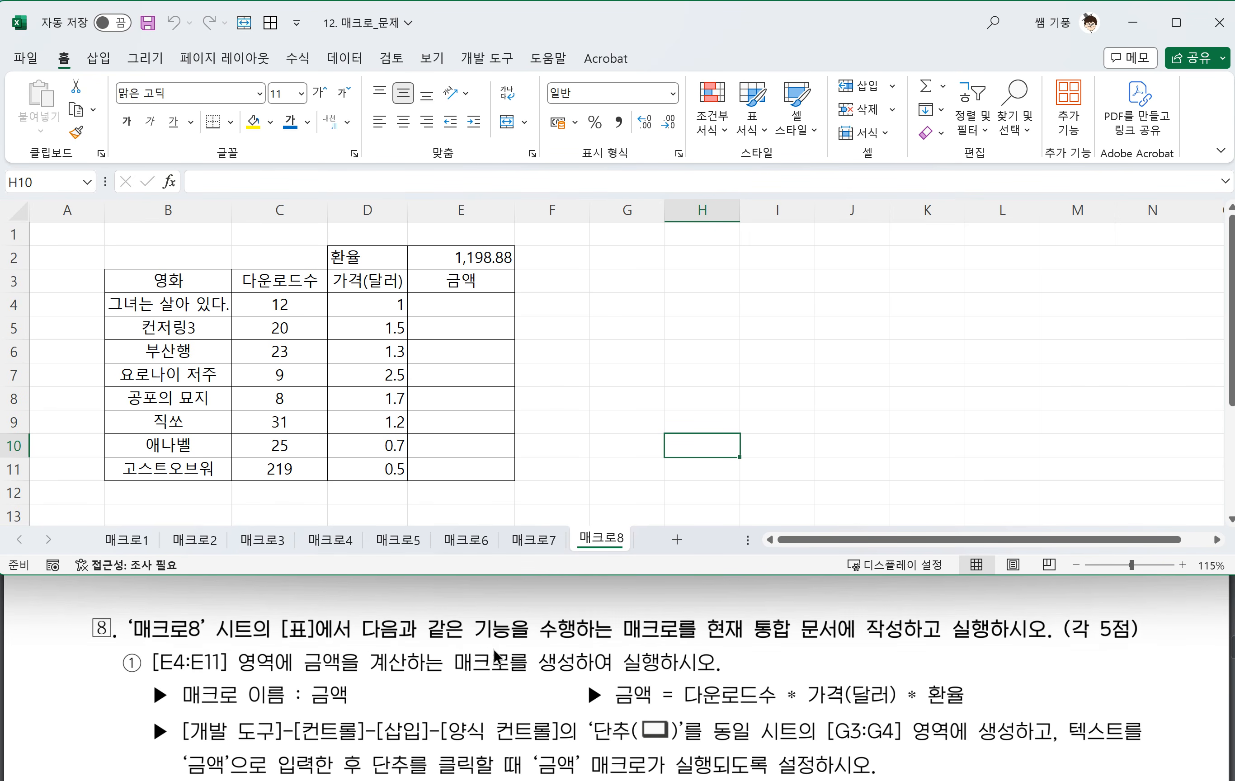
scroll(495, 656, down, 2)
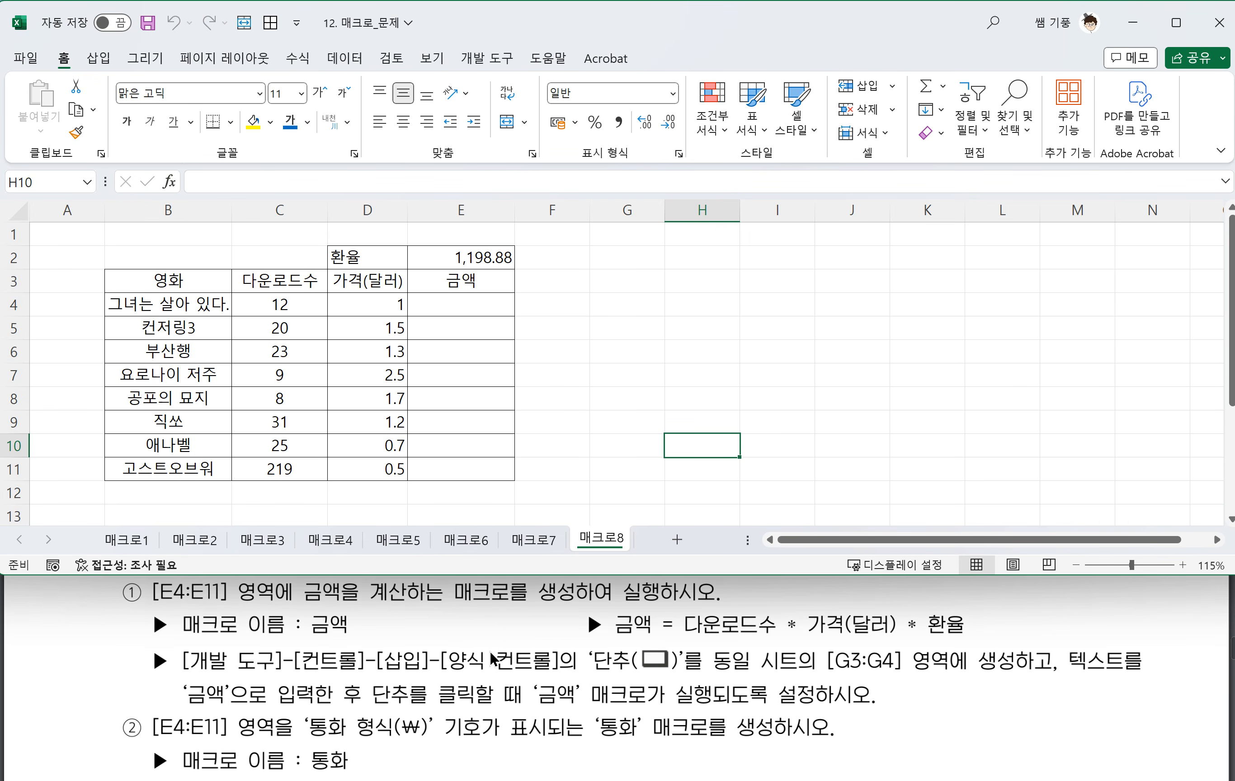
scroll(490, 653, up, 1)
scroll(490, 653, down, 2)
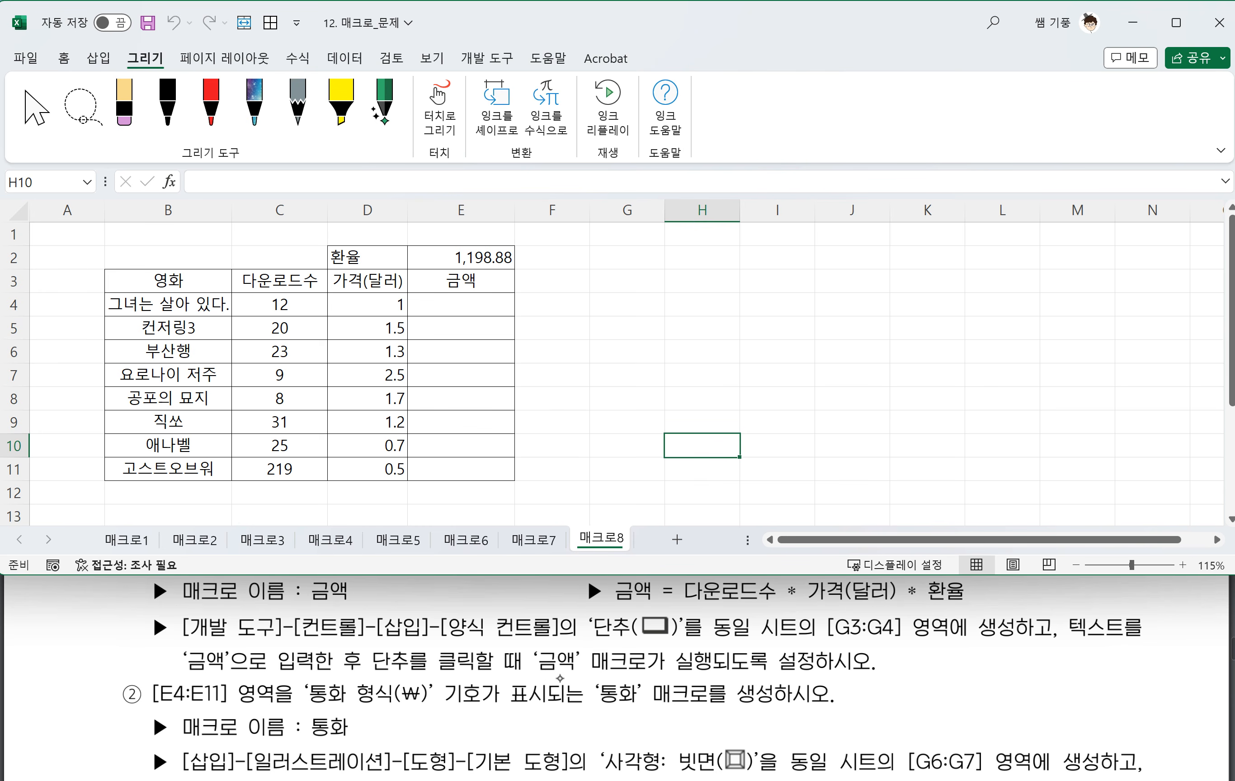
drag(629, 690, 660, 701)
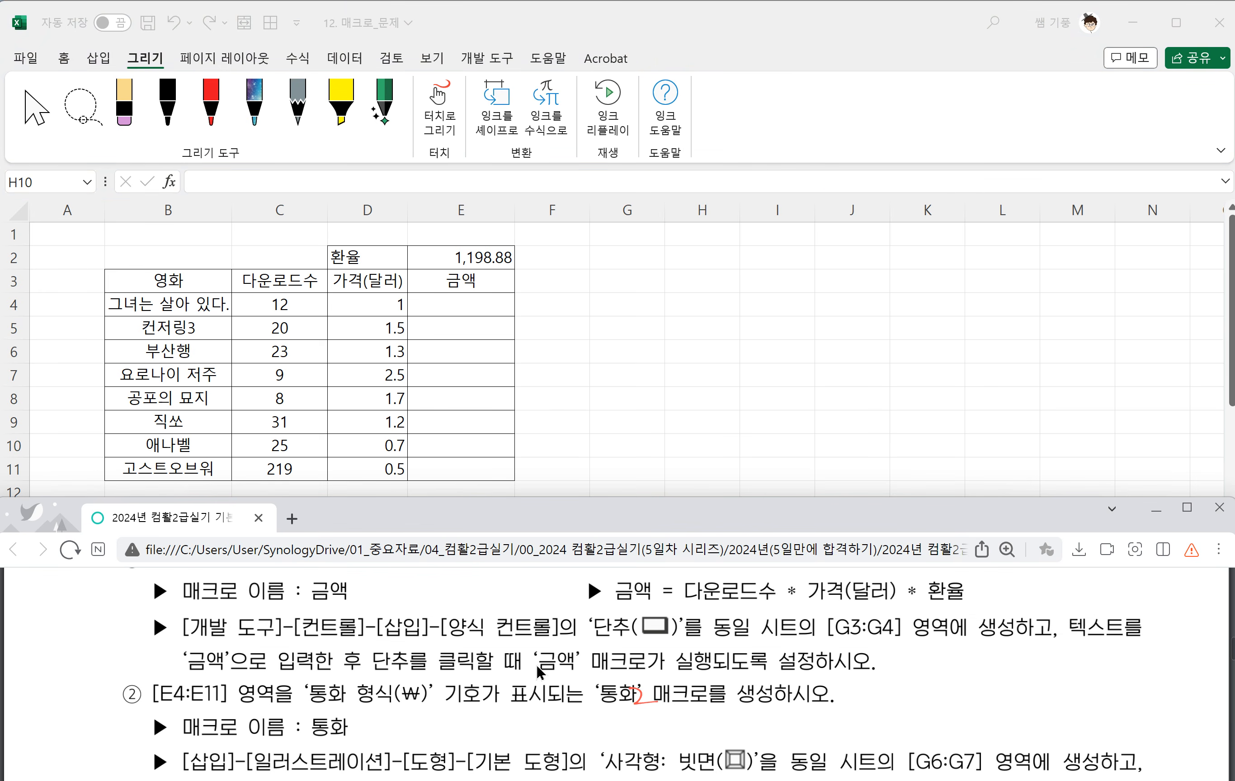
scroll(540, 672, down, 2)
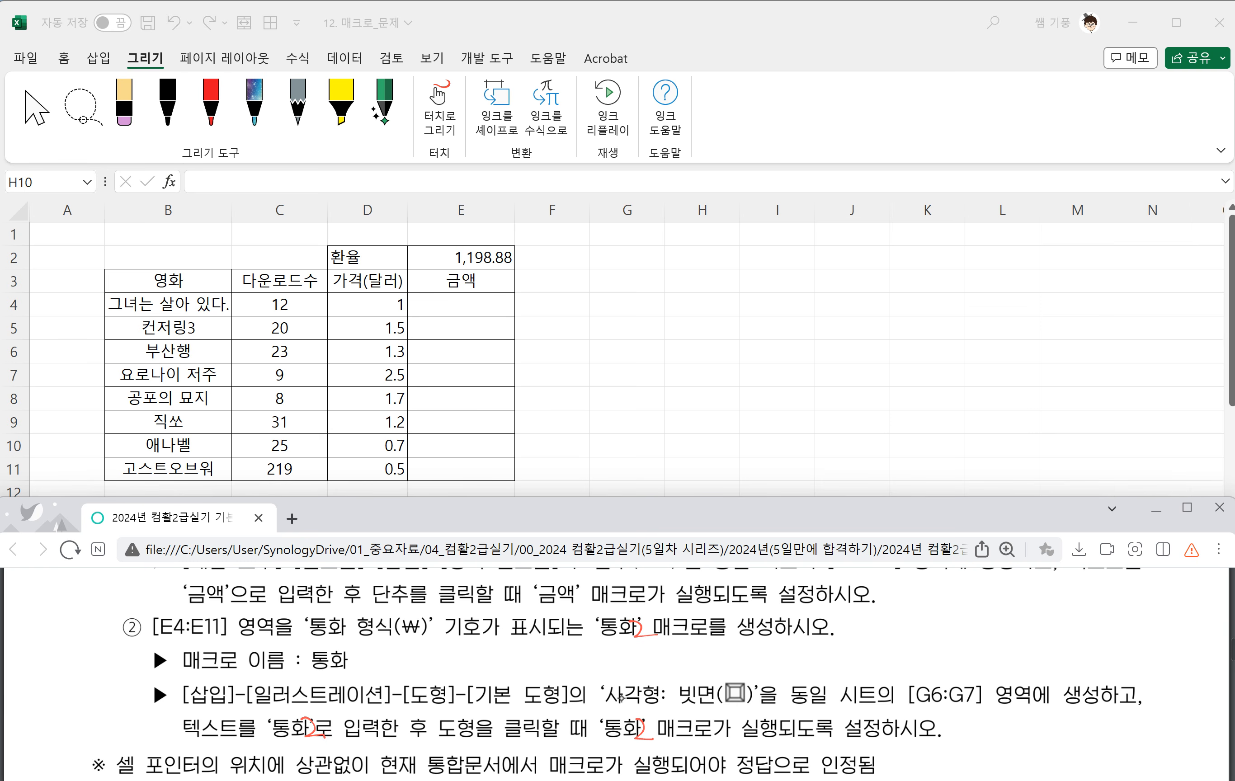
Underline the instruction to create and run the amount-calculating macro in item ① of problem 8 in the PDF in red
scroll(609, 697, down, 5)
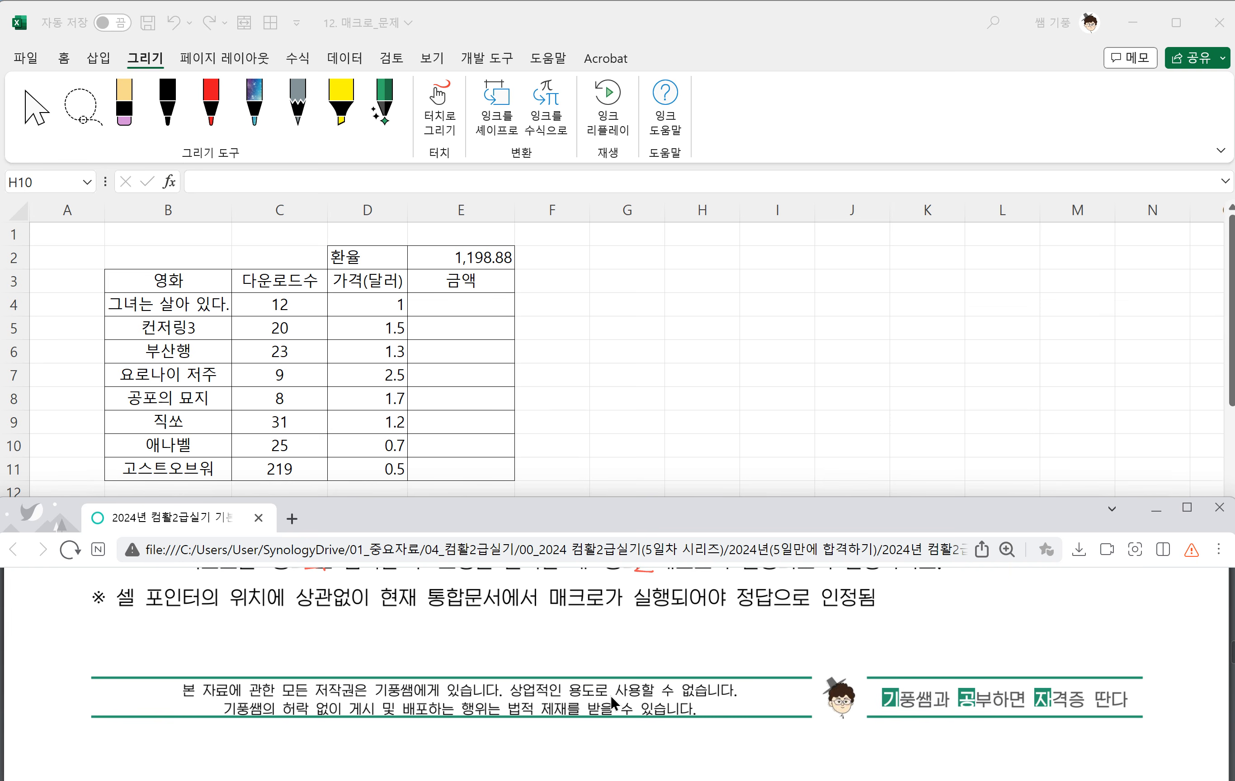
scroll(604, 702, down, 4)
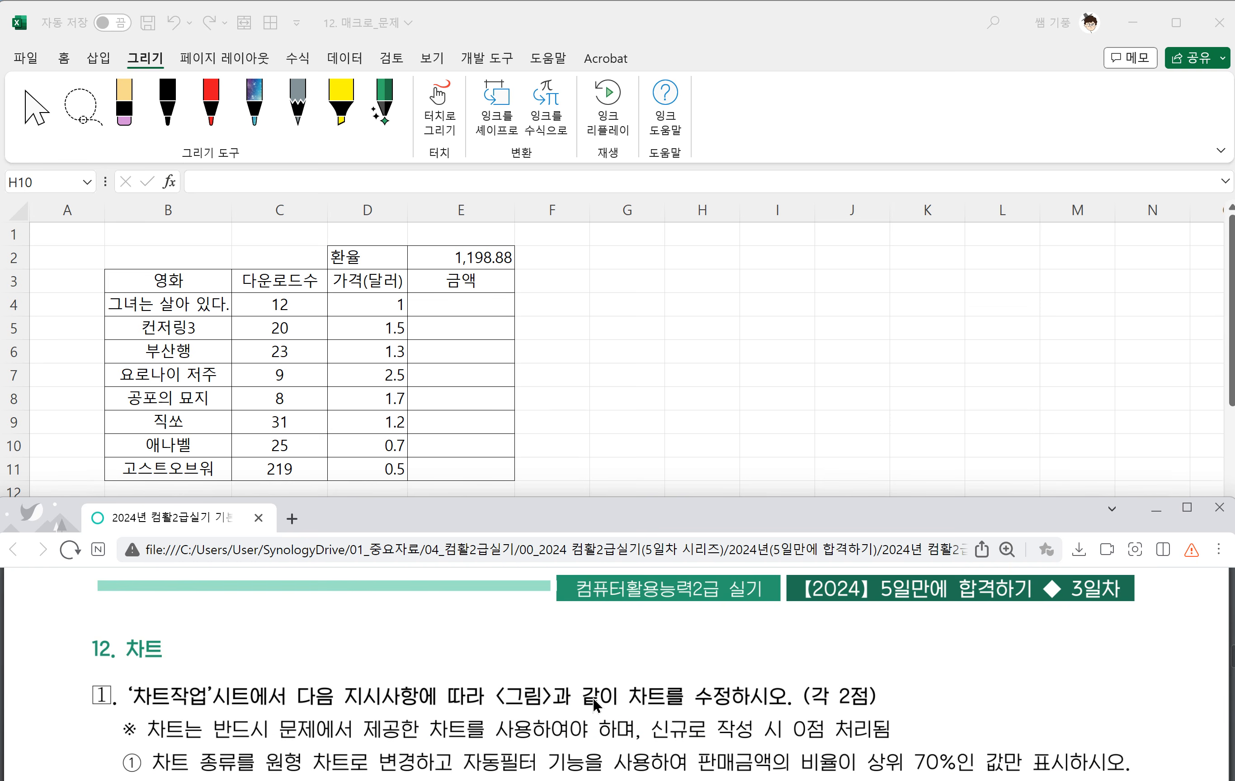
scroll(594, 704, up, 6)
scroll(590, 705, up, 5)
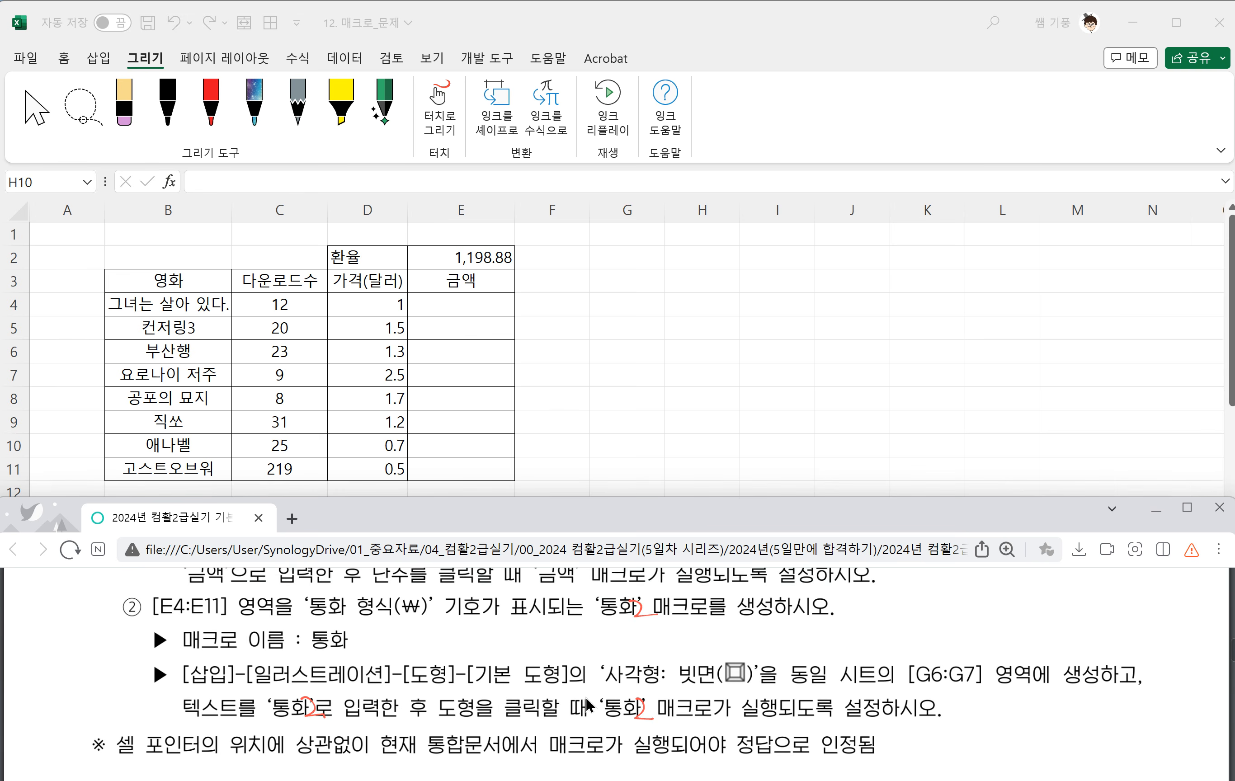
scroll(589, 705, up, 1)
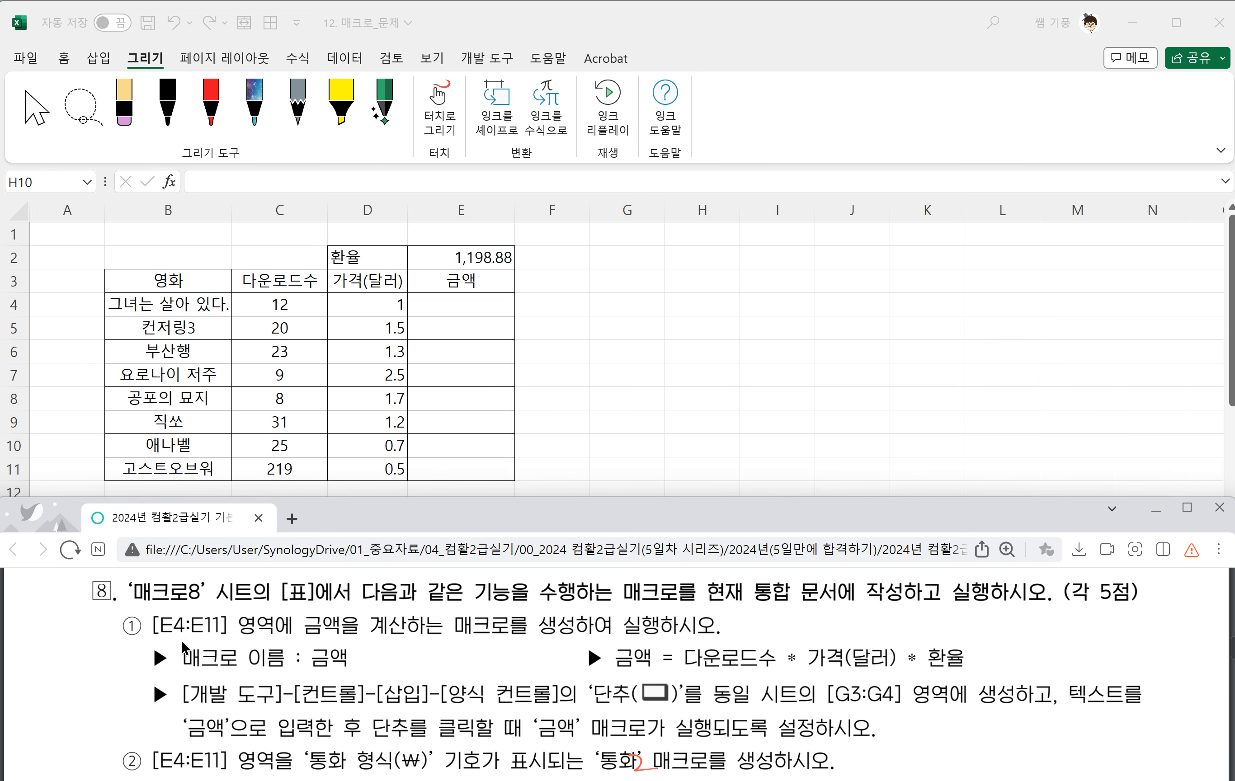
drag(307, 635, 700, 645)
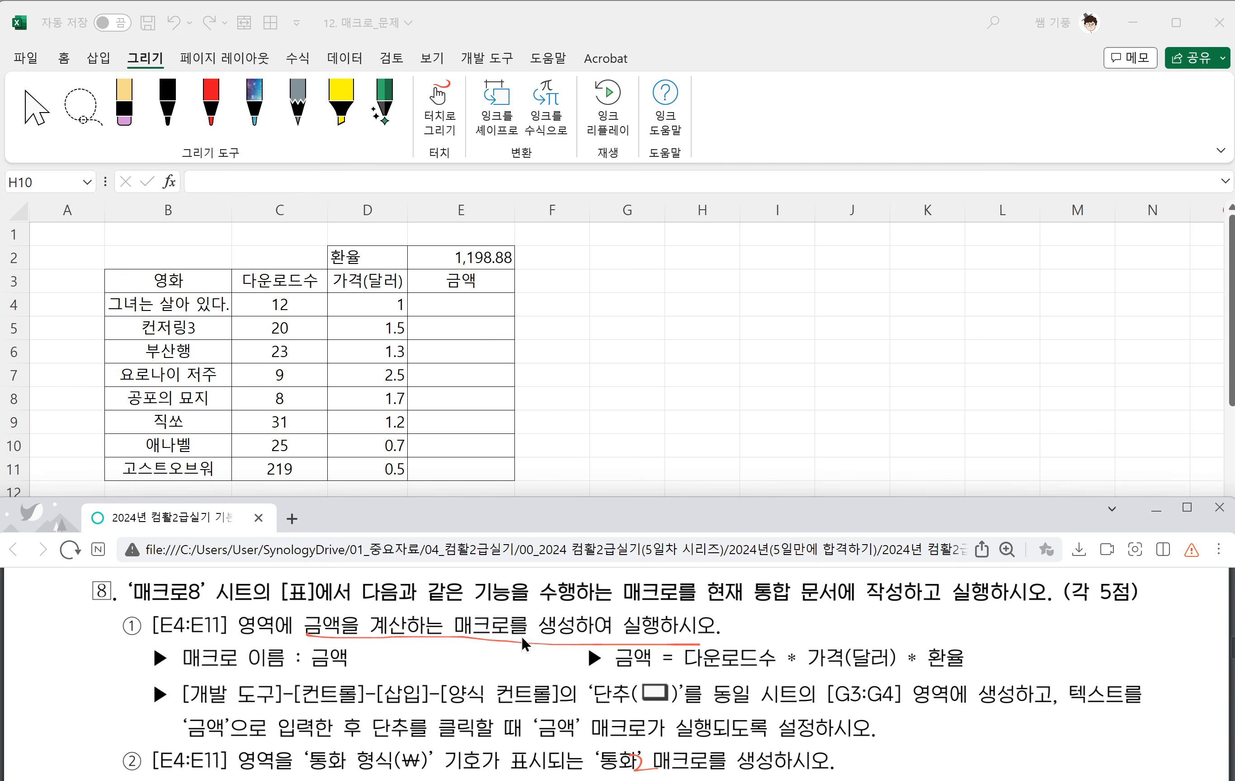
Return to the workbook and start recording a macro named 금액 stored in the current workbook (현재 통합 문서)
key(alt+Tab)
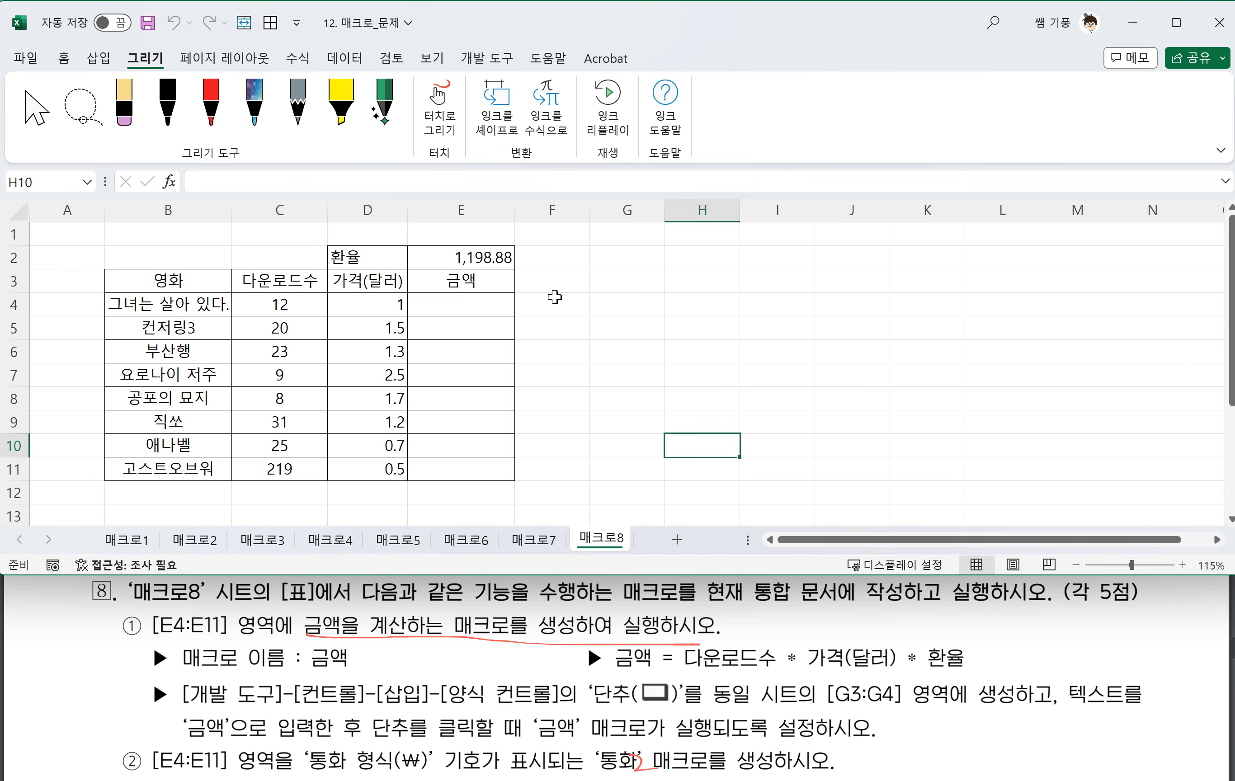
click(505, 63)
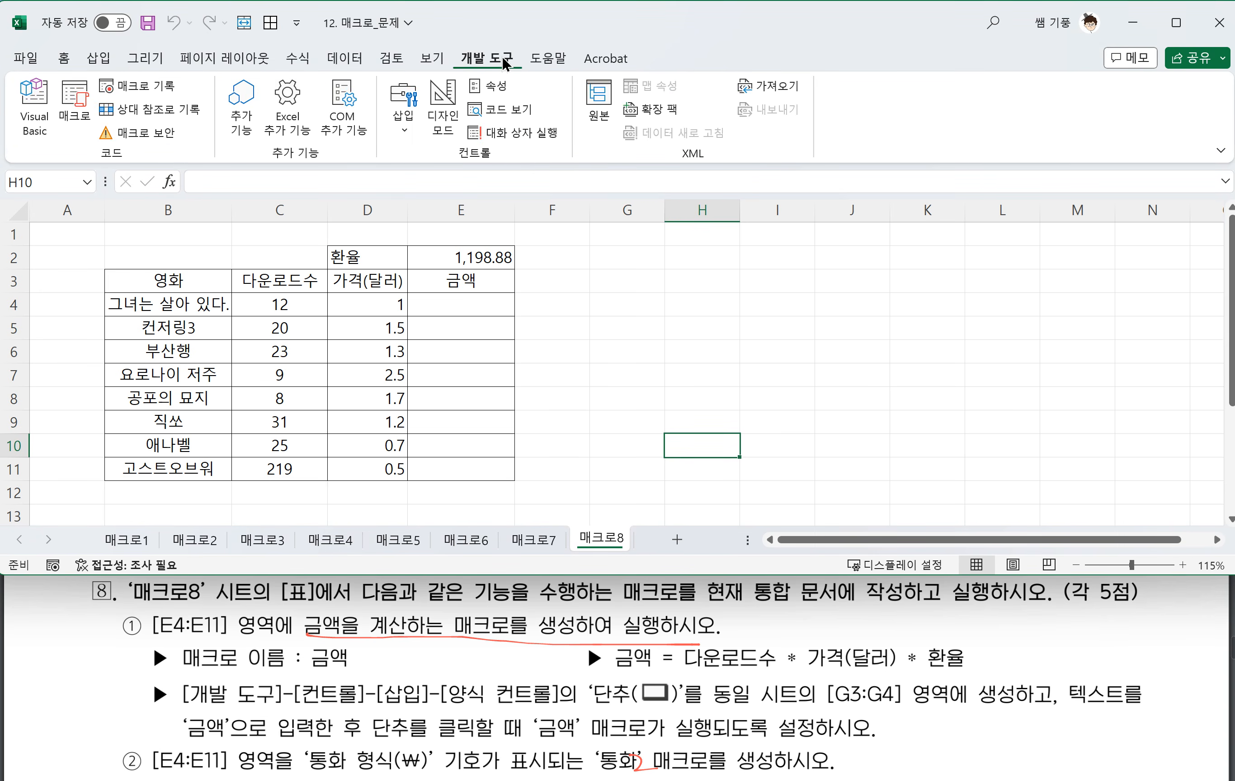
click(155, 86)
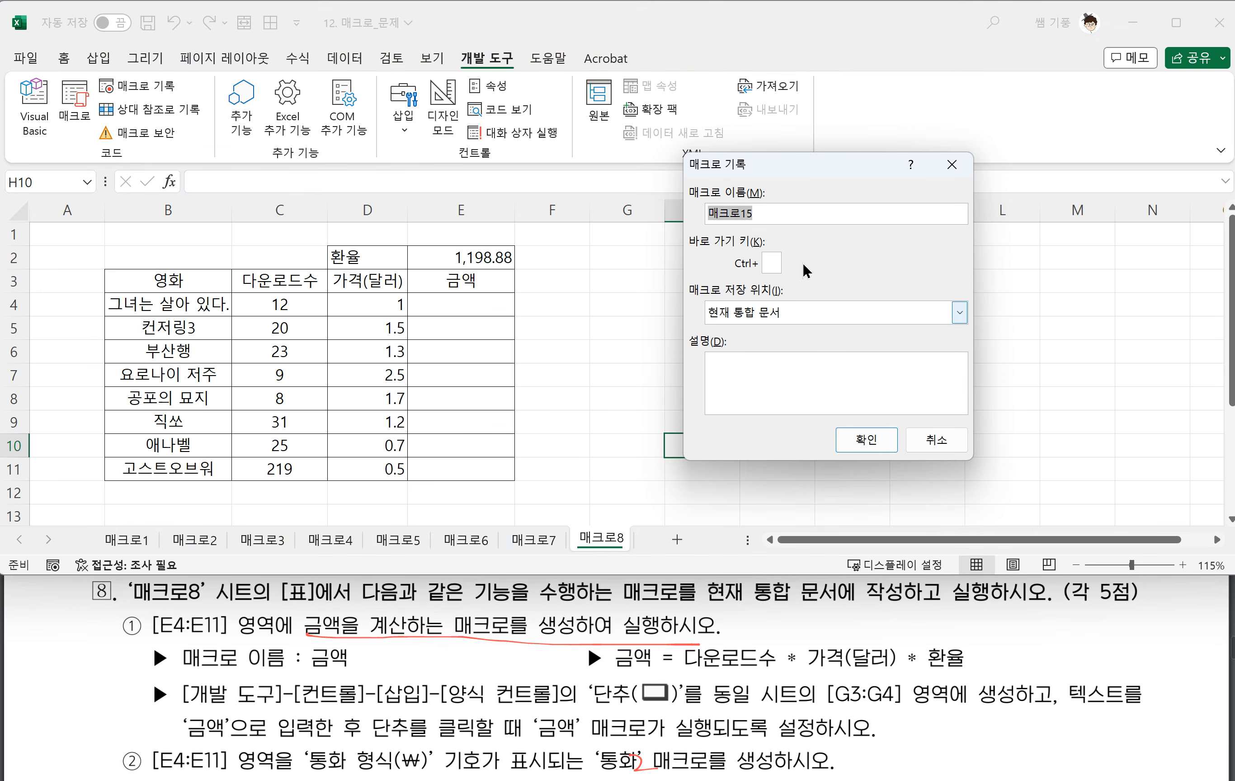
text(금ㅇ)
click(864, 439)
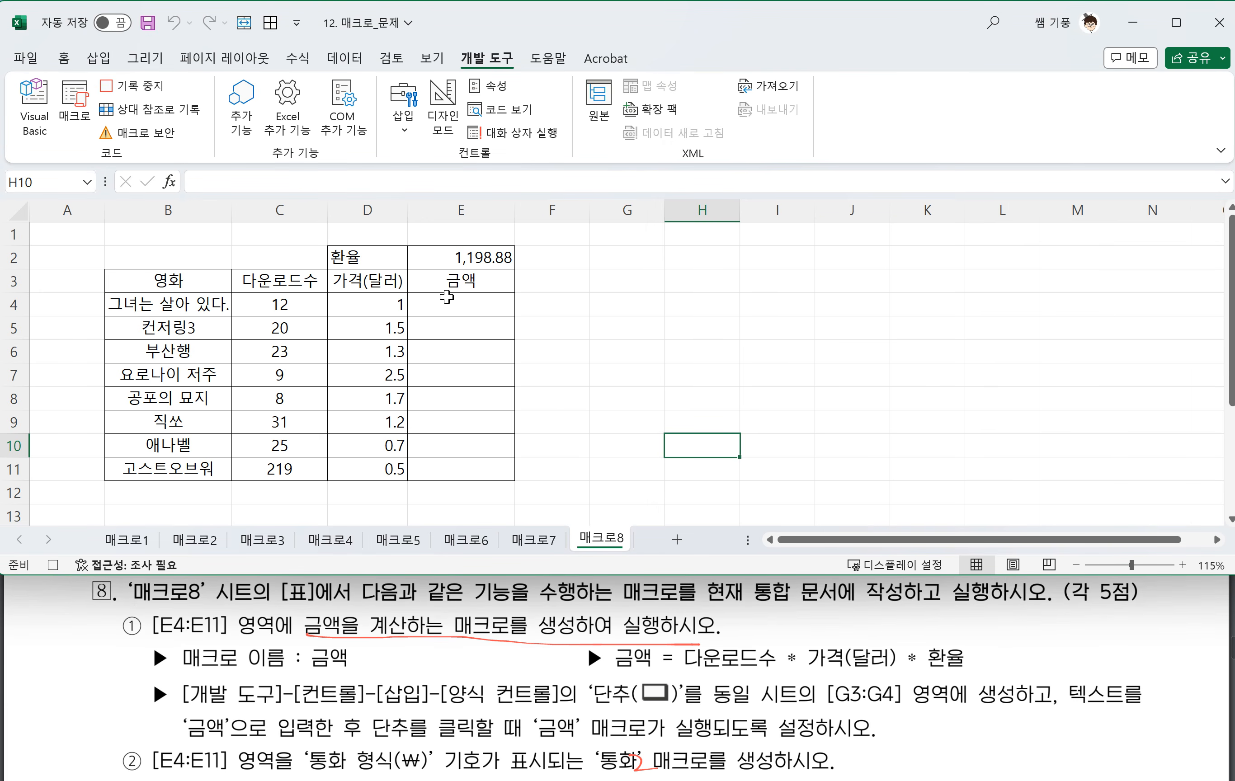
Enter the formula =C4*D4*$E$2 in cell E4 to multiply downloads, dollar price and the fixed exchange rate
click(453, 309)
text(=)
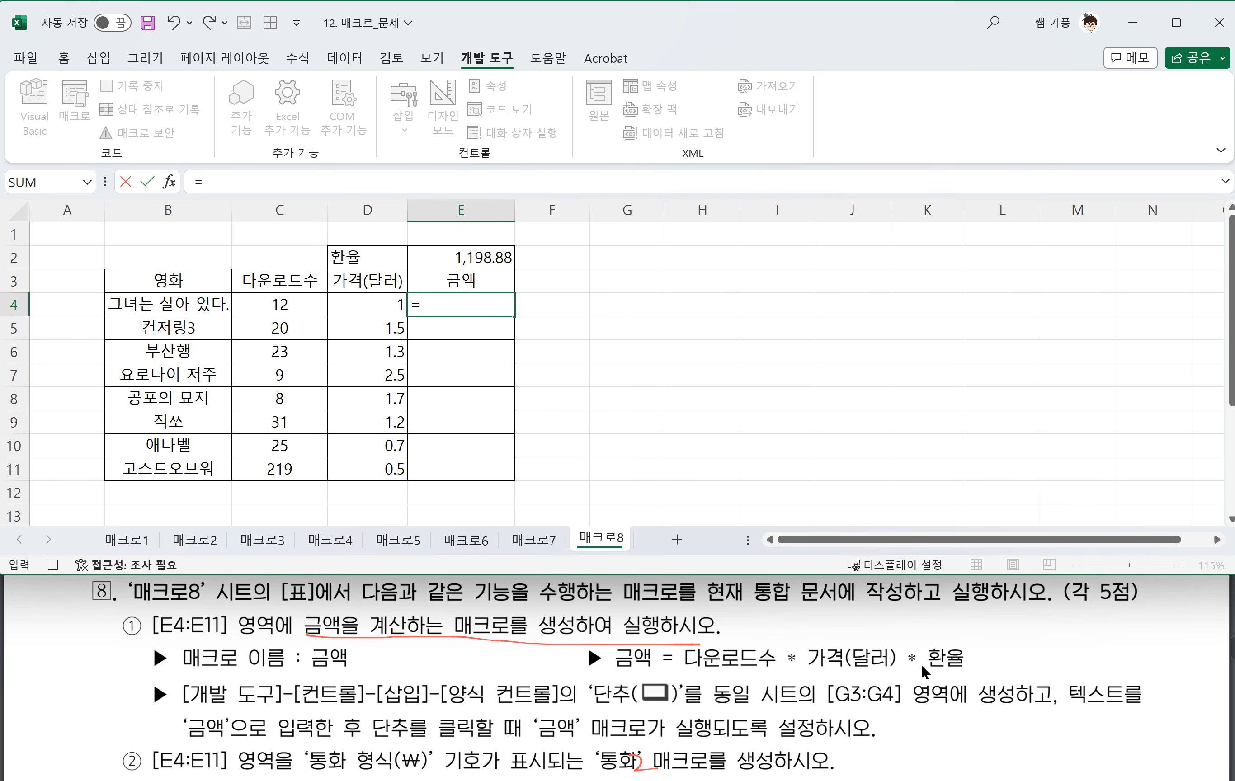
click(267, 306)
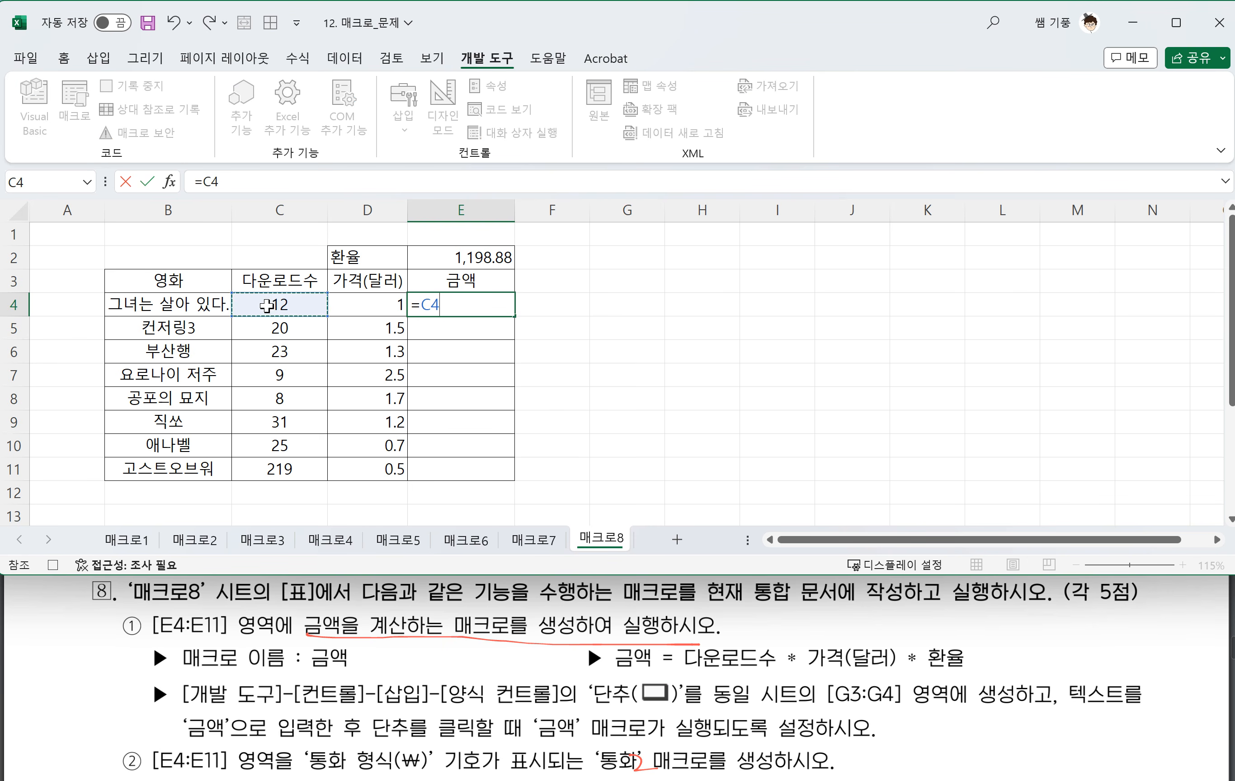
text(*)
click(376, 303)
text(*)
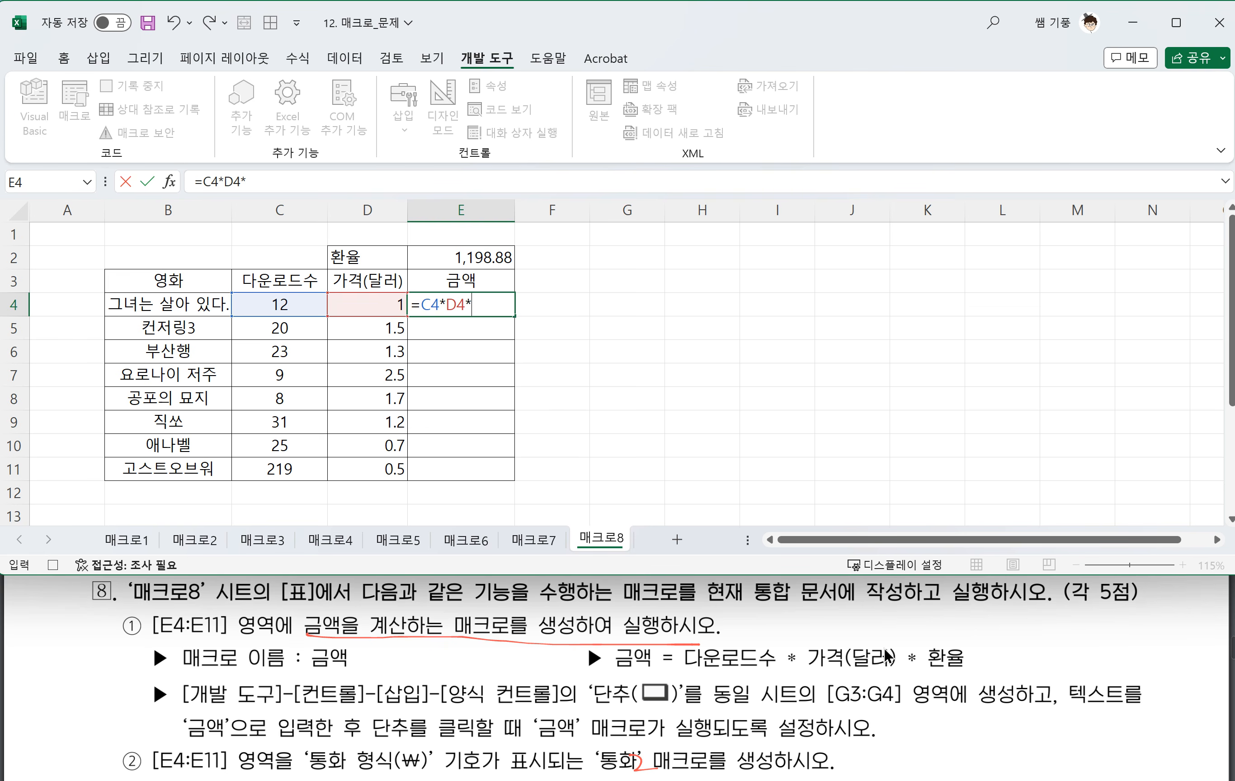
click(471, 252)
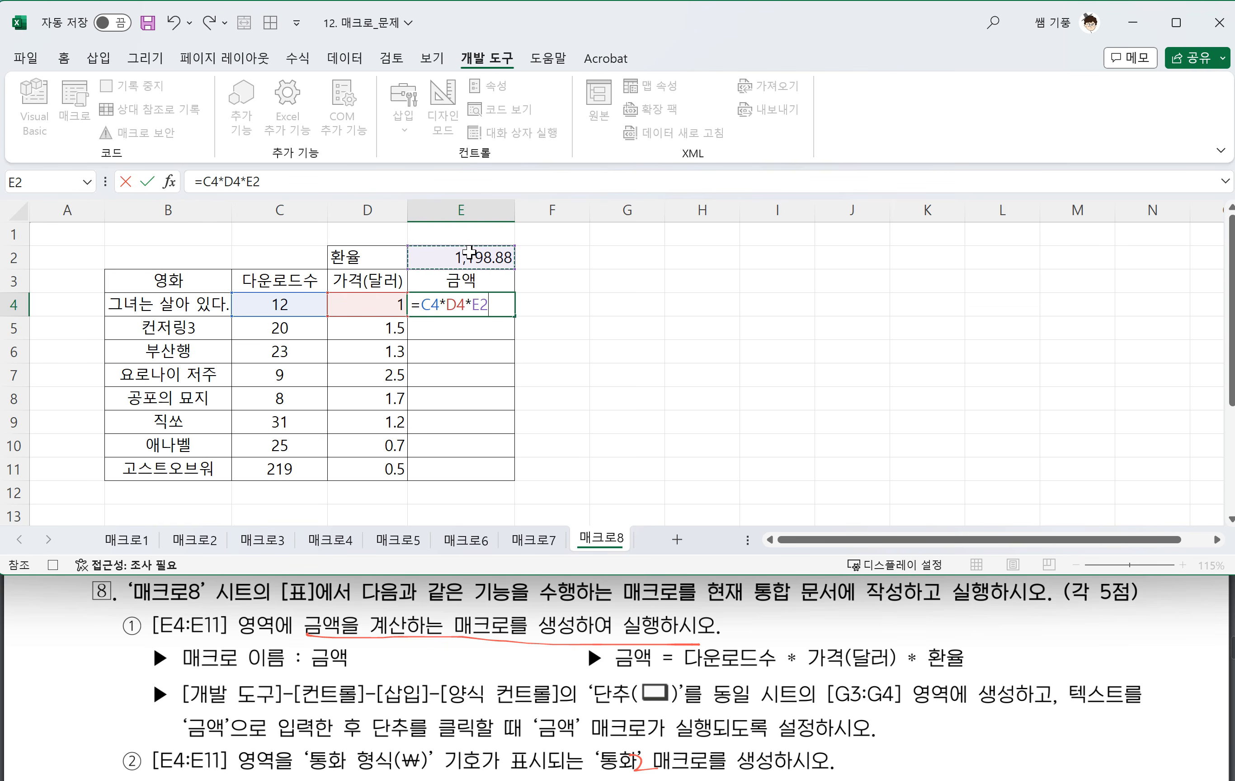
key(F4)
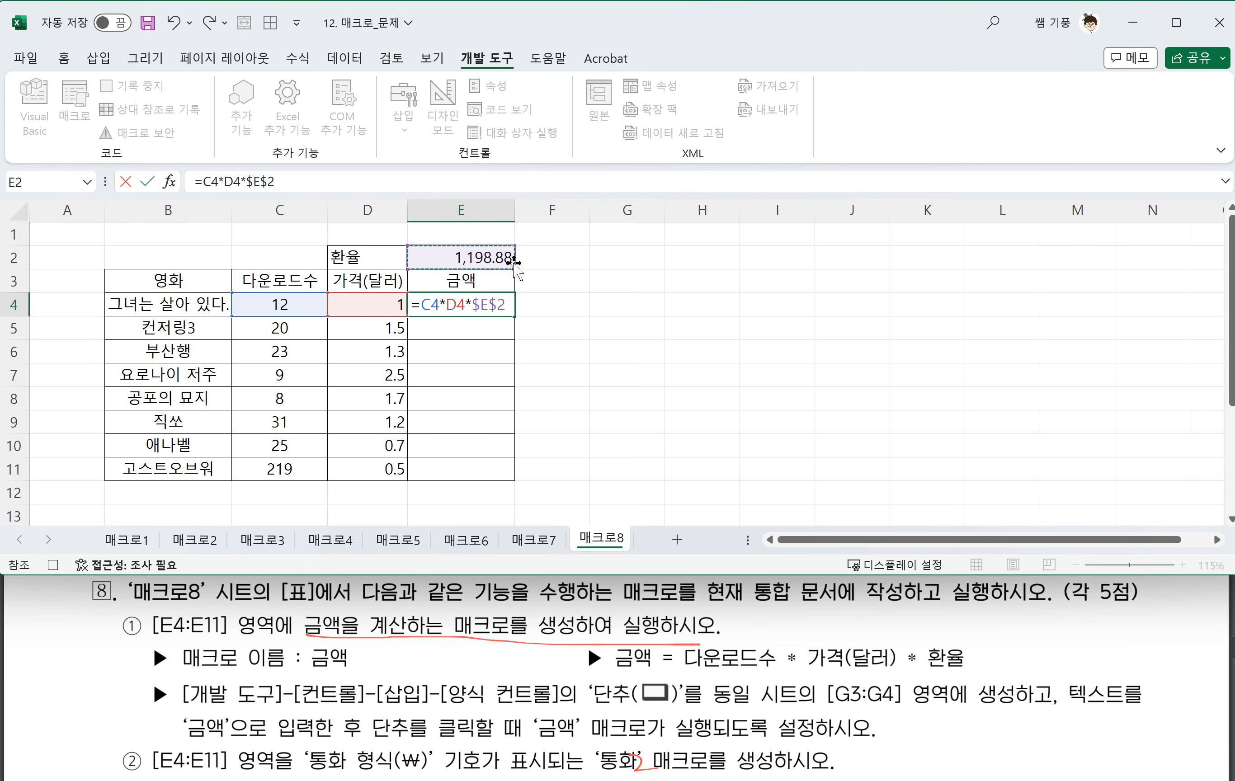
key(Return)
Fill the E4 formula down to E11 and stop recording the 금액 macro
click(496, 310)
drag(513, 315, 504, 481)
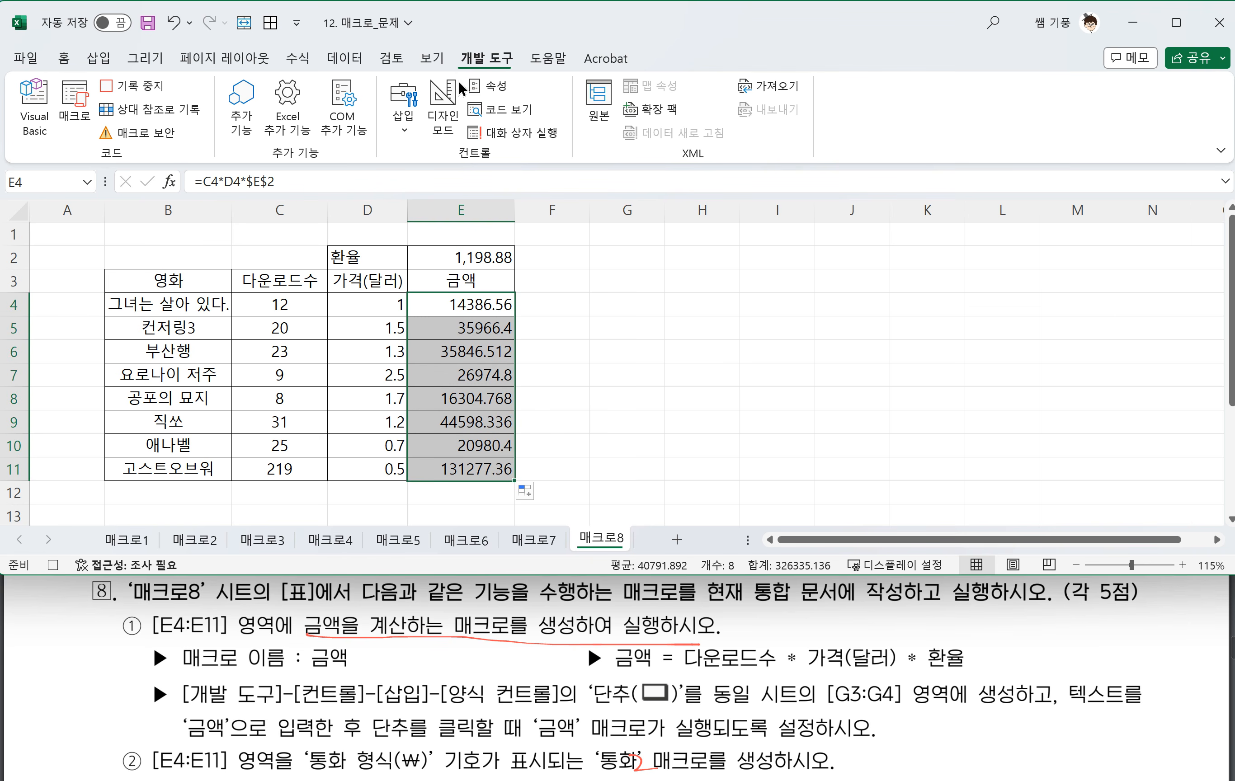
click(138, 86)
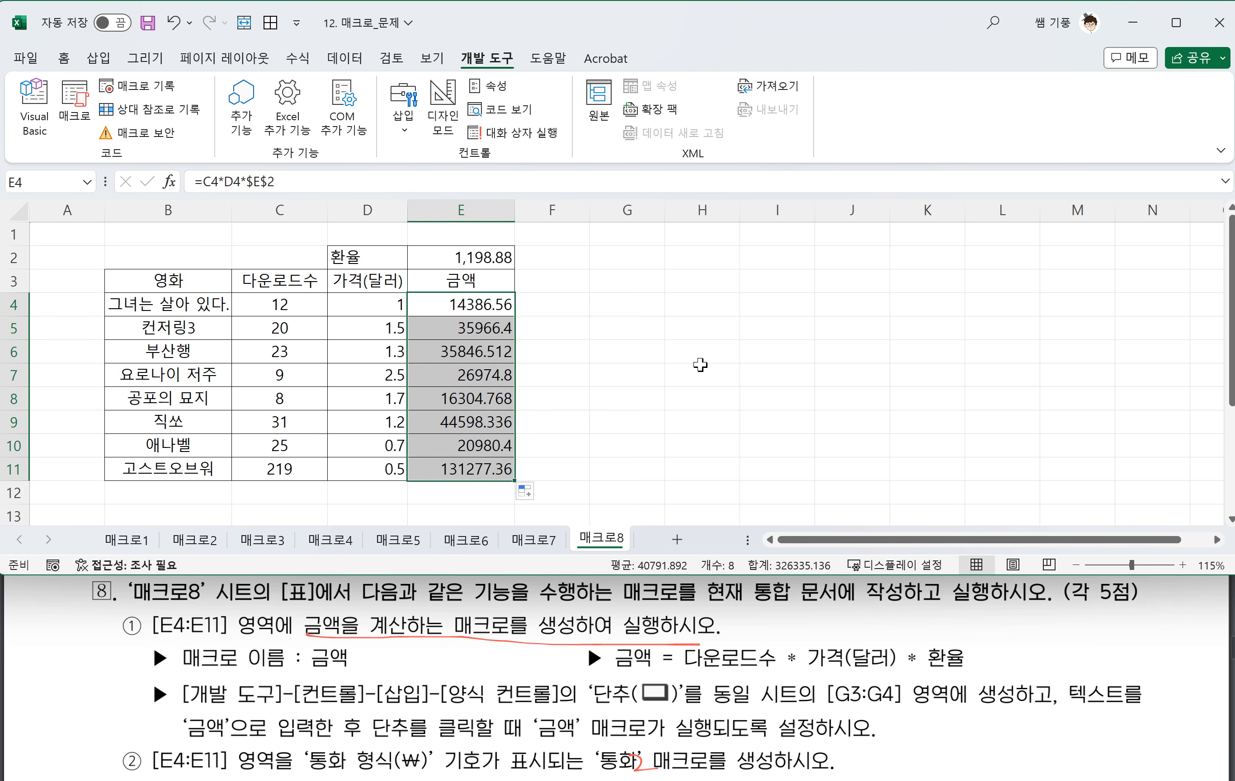
click(704, 364)
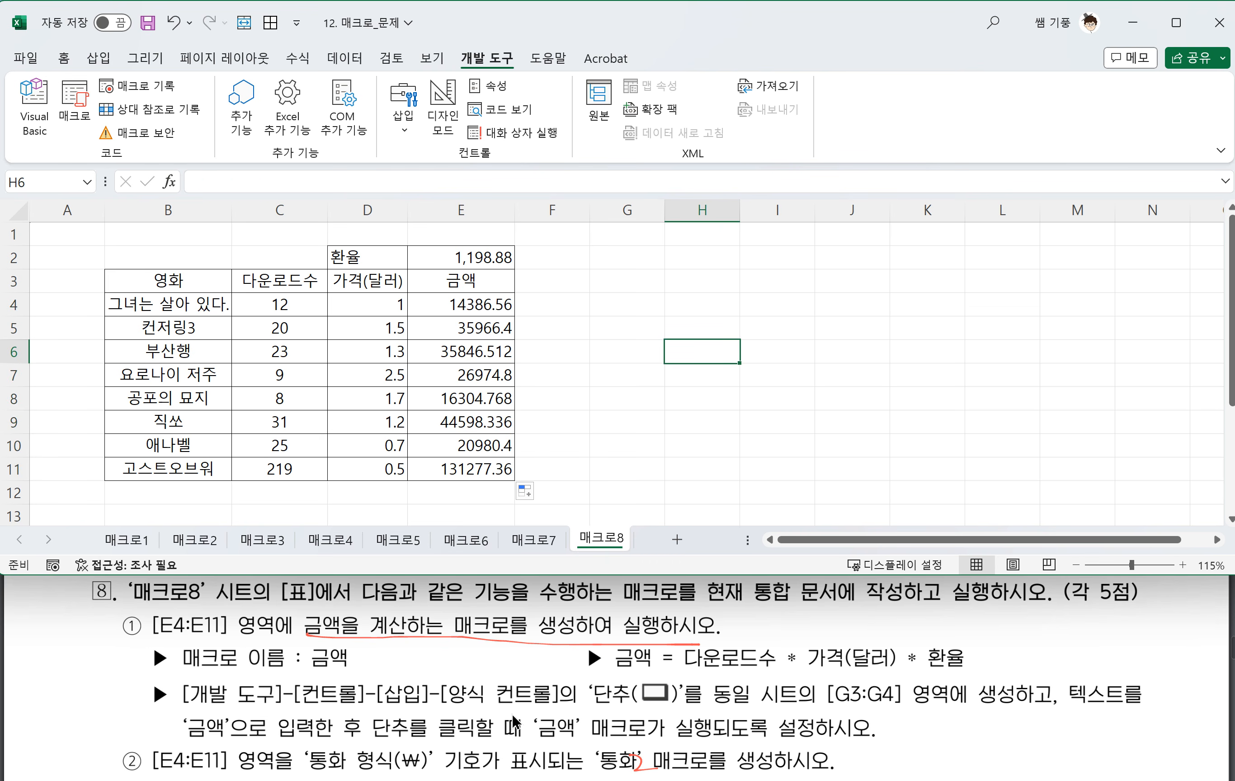
Underline in red the PDF instructions for the button on [G3:G4], its 금액 text and its macro in item ① of problem 8
mouse_move(594, 707)
mouse_down()
mouse_move(922, 713)
mouse_move(1002, 690)
mouse_move(1144, 707)
mouse_up()
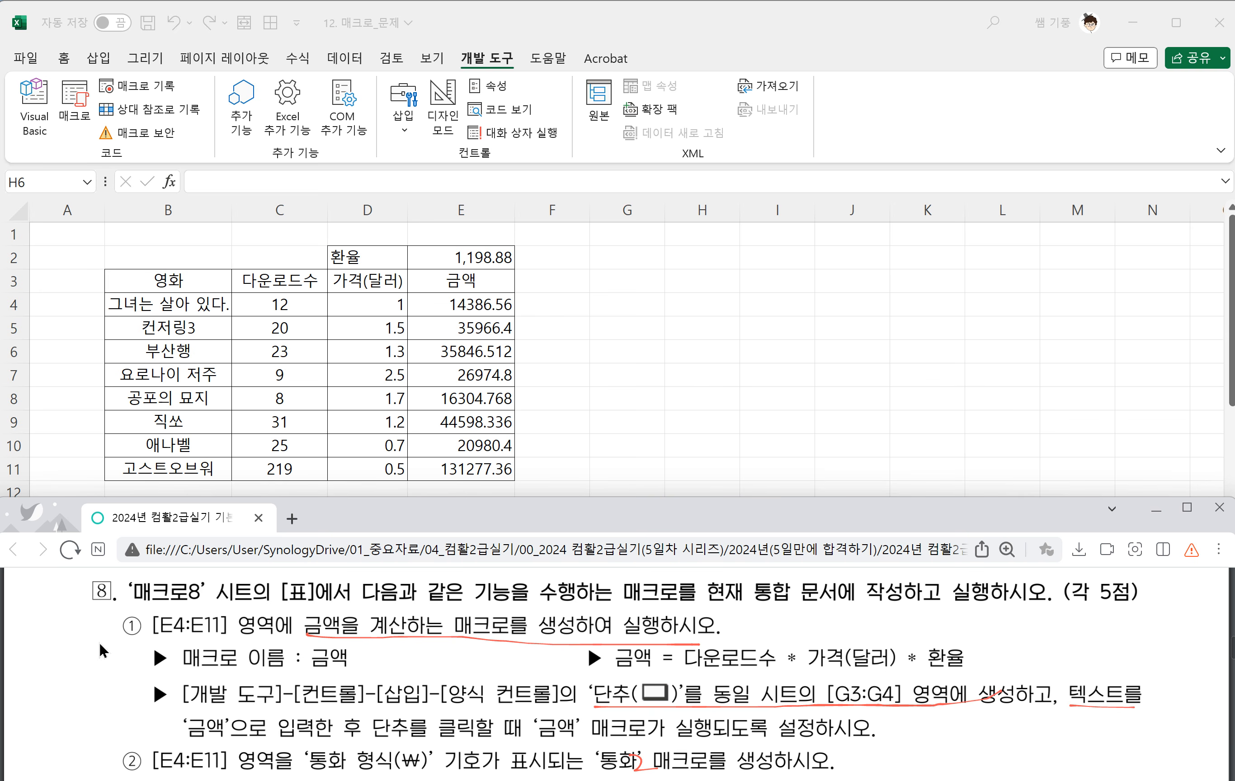
drag(180, 742, 823, 749)
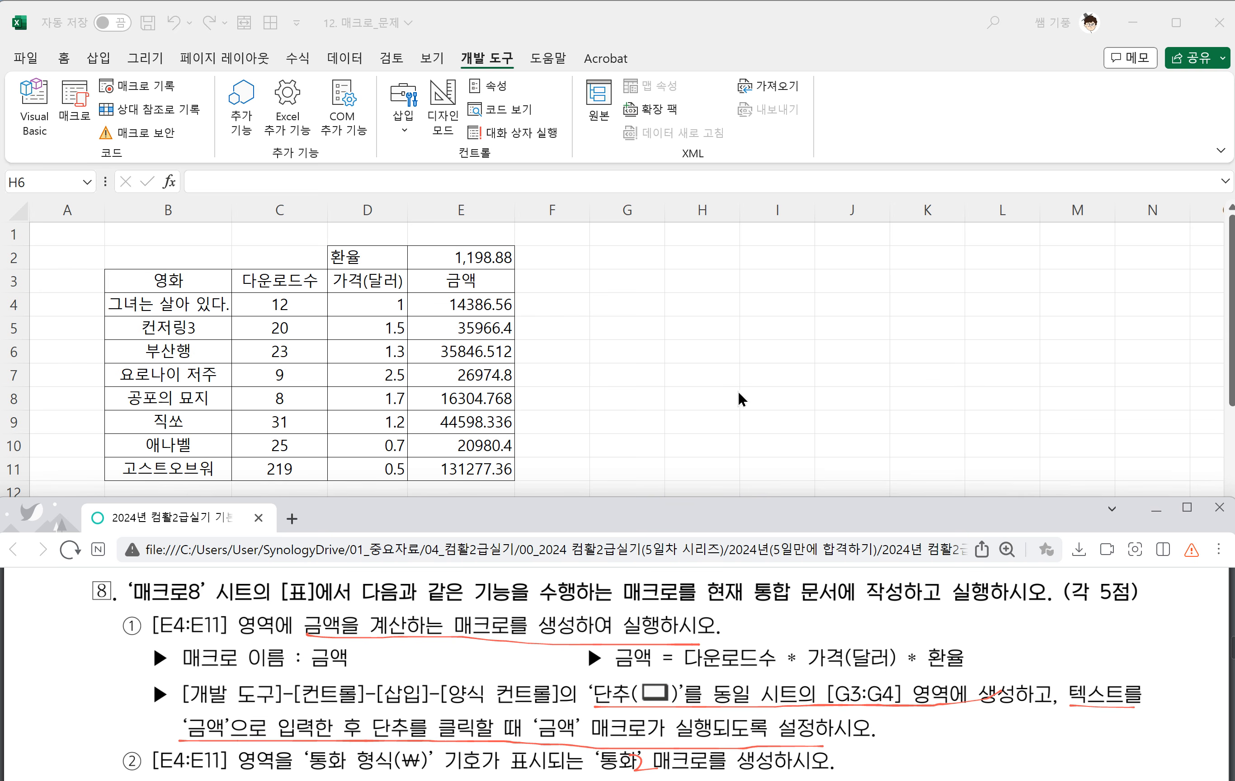
Return to the workbook, draw a form-control button (단추) over G3:G4 and assign the 금액 macro to it
click(684, 362)
click(635, 282)
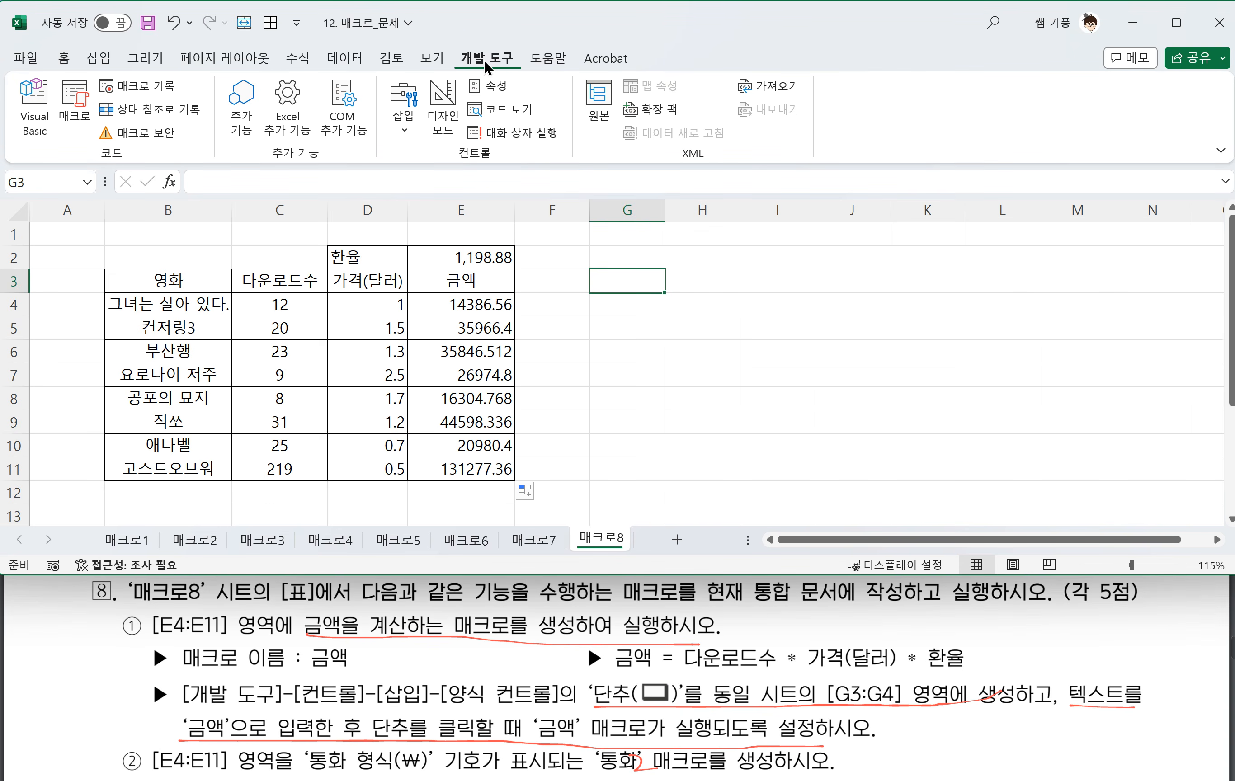
click(403, 106)
click(396, 180)
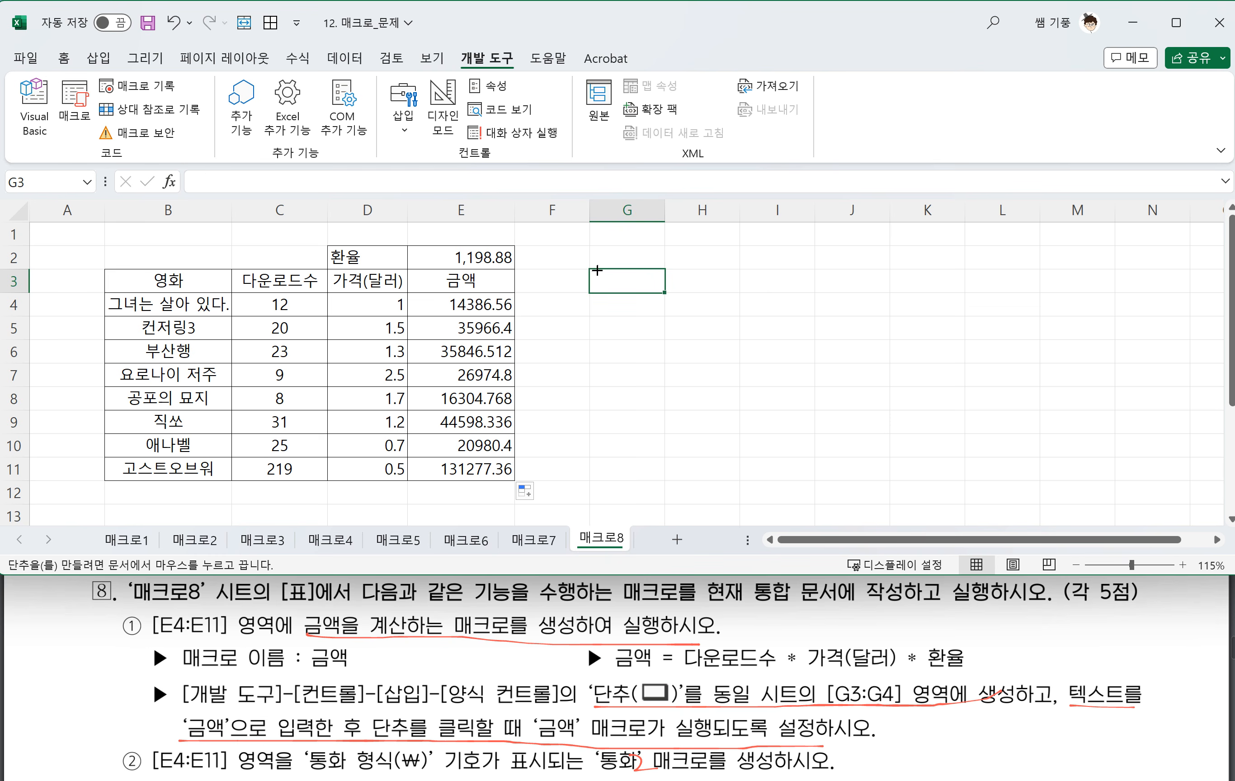
drag(590, 267, 664, 316)
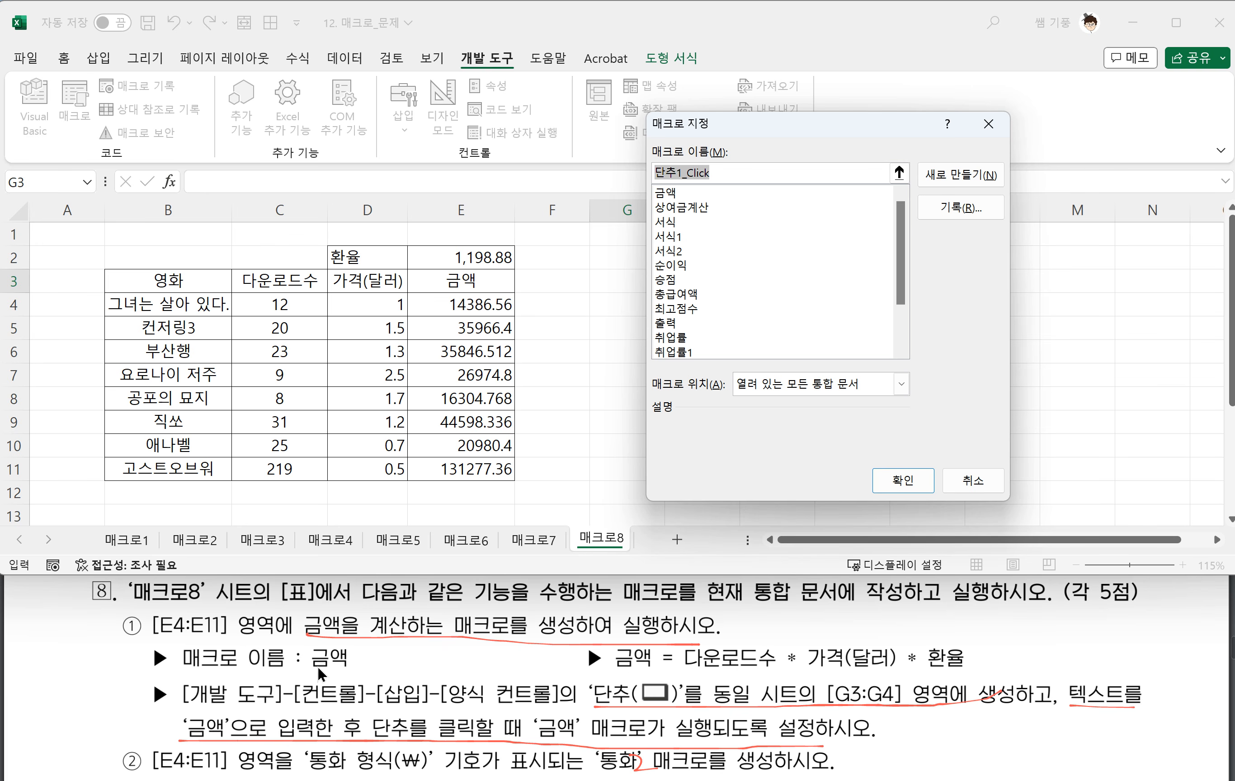
click(664, 192)
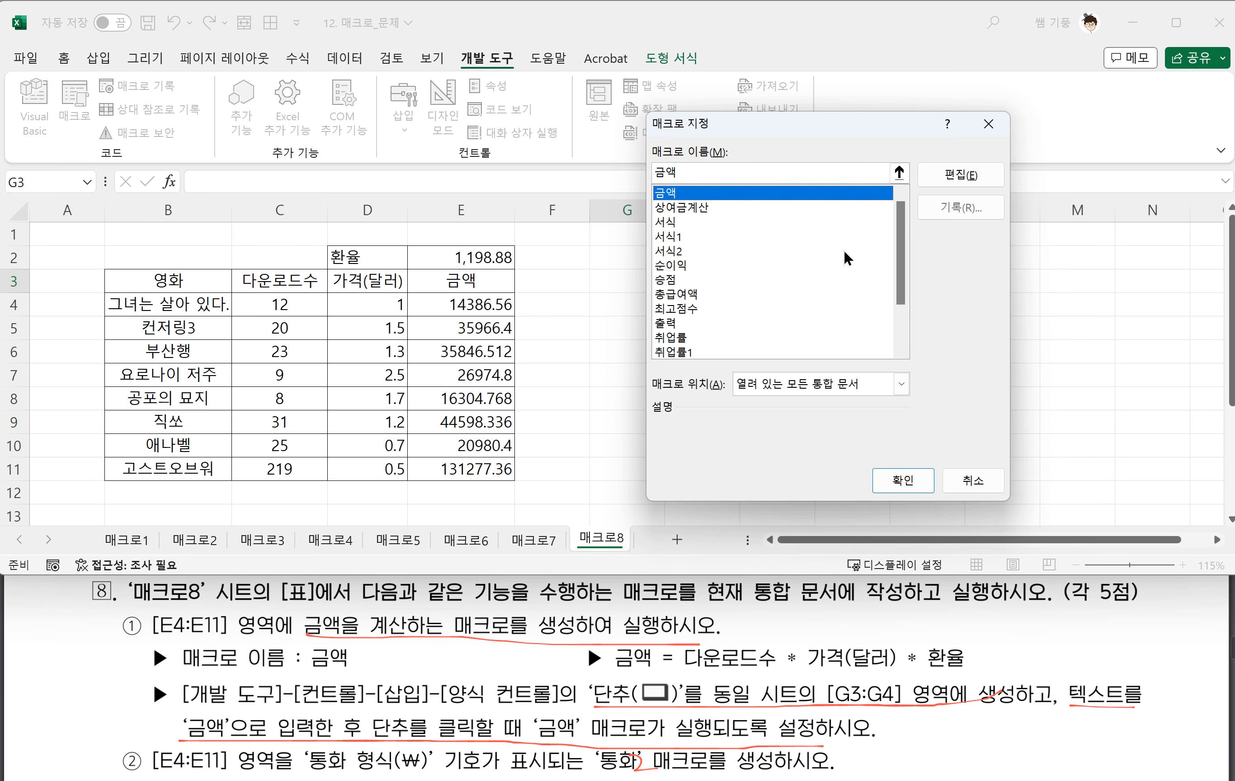
click(902, 480)
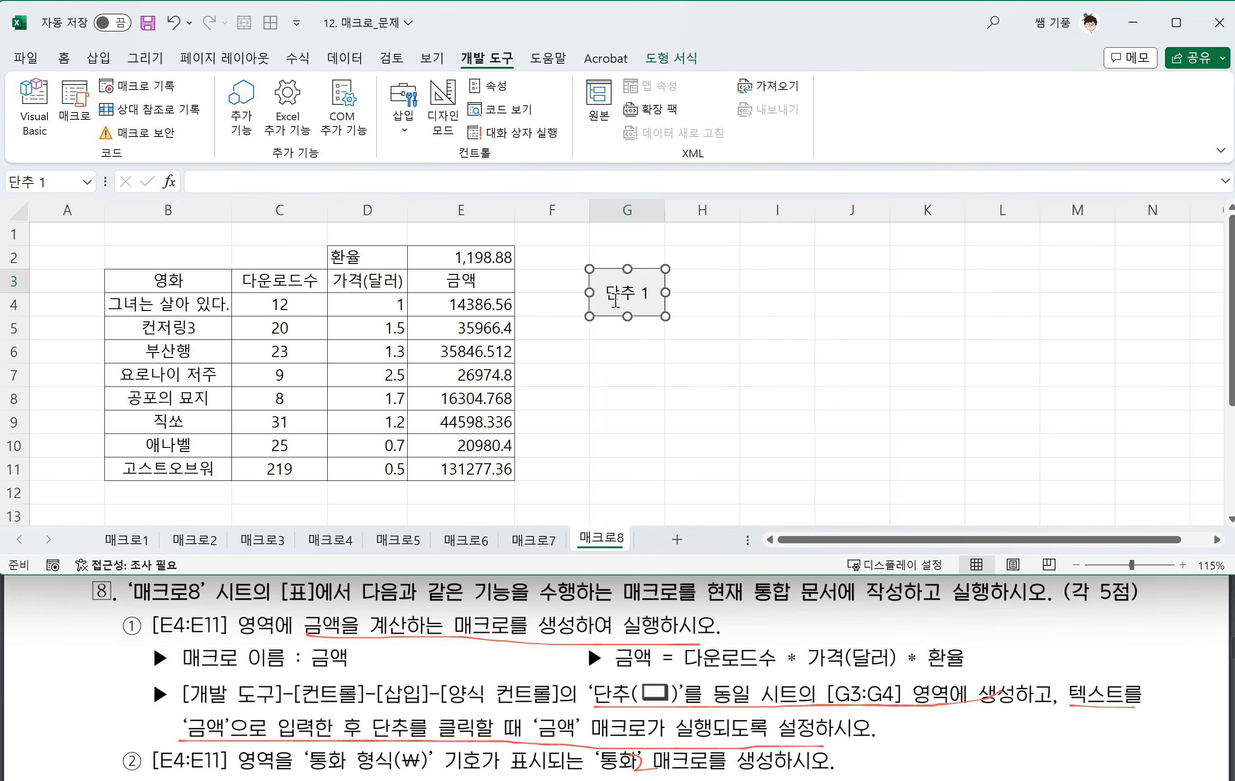
Change the new button's text to 금액 and run its macro once as a test
click(613, 297)
drag(612, 297, 660, 305)
text(금액)
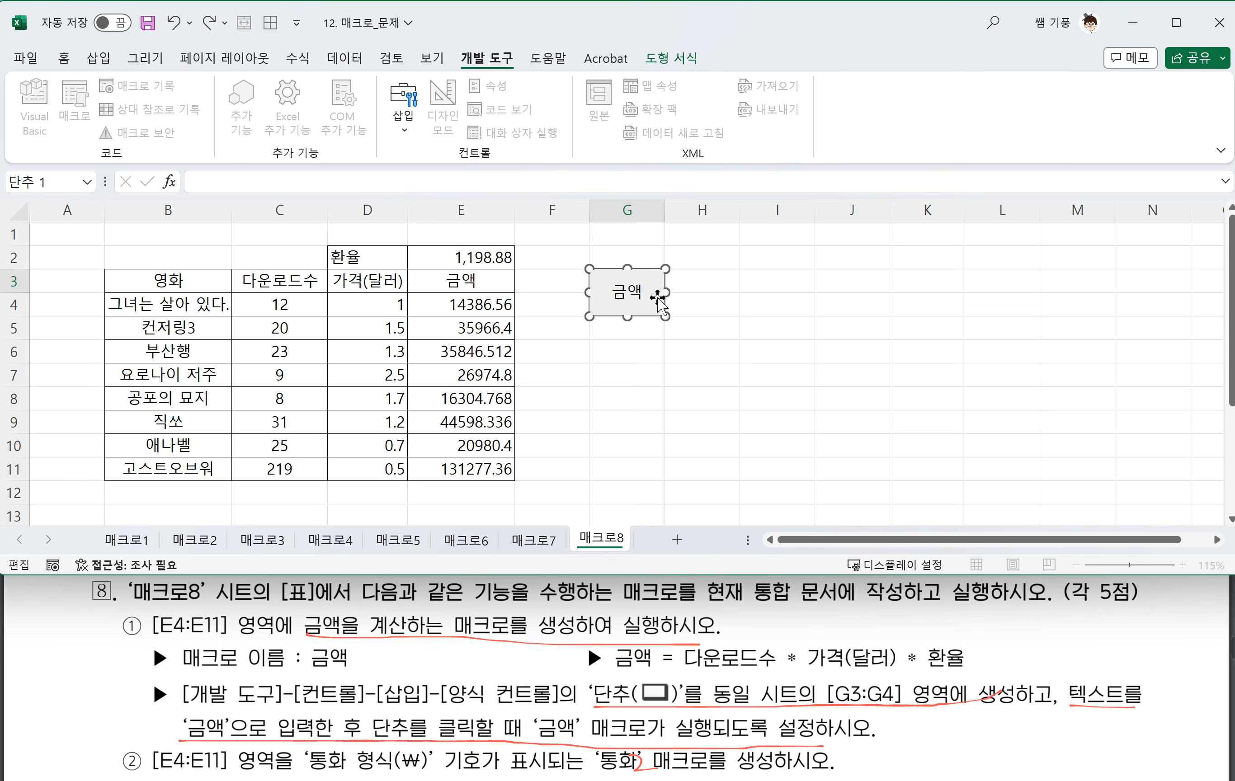
click(707, 376)
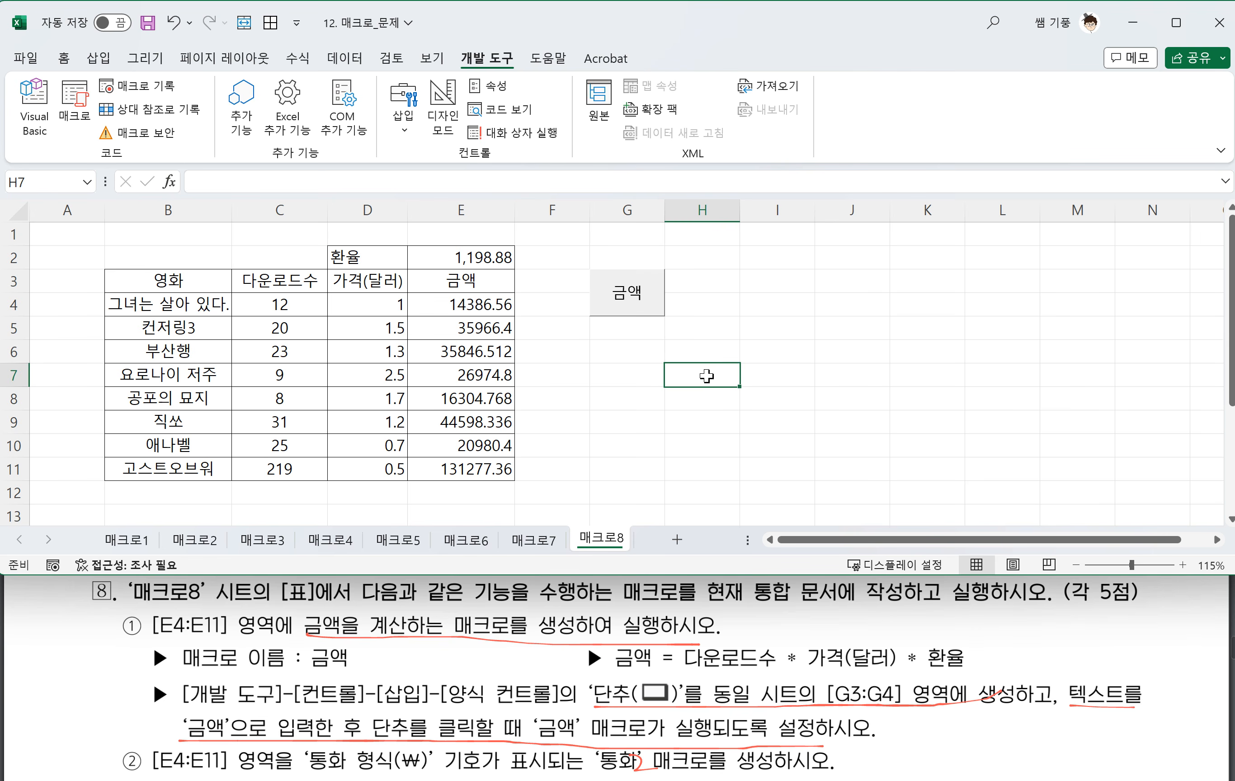
click(617, 305)
click(733, 351)
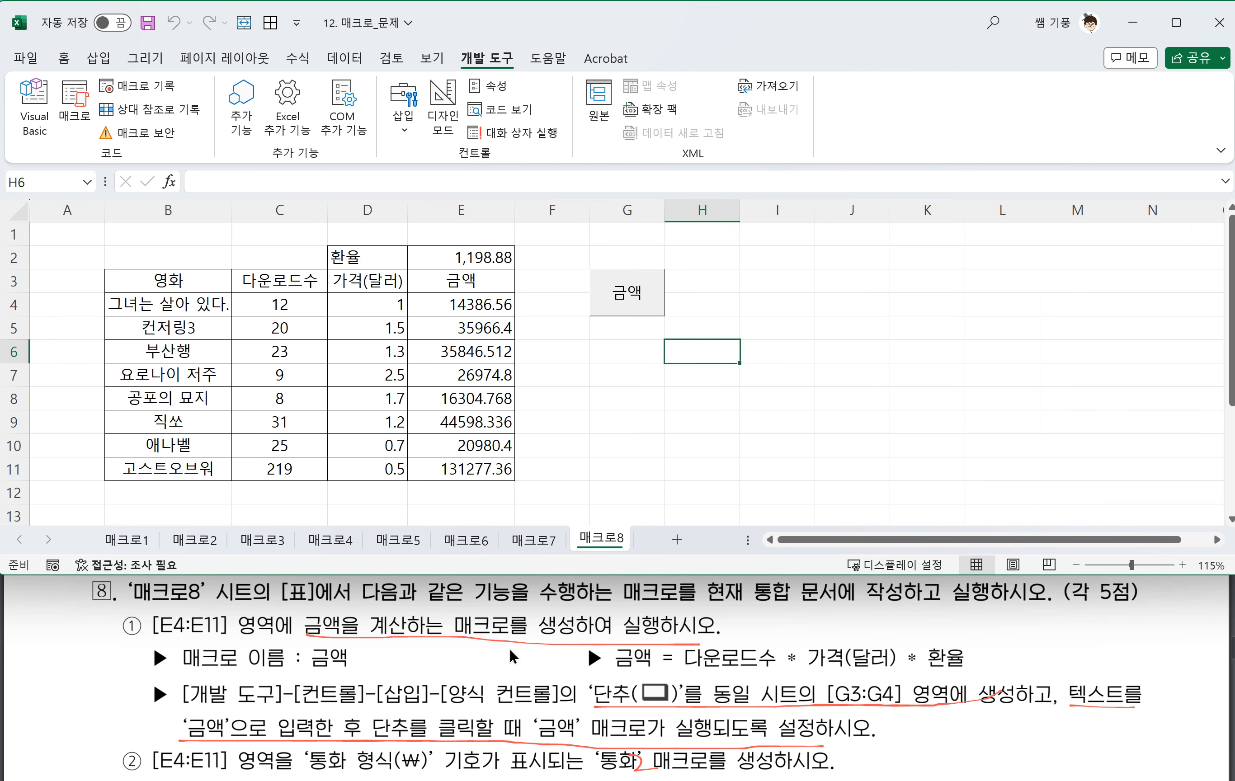
Underline the currency-format macro instruction in item ② of problem 8 in the PDF and add a red 2 to the macro name 통화
scroll(509, 648, down, 2)
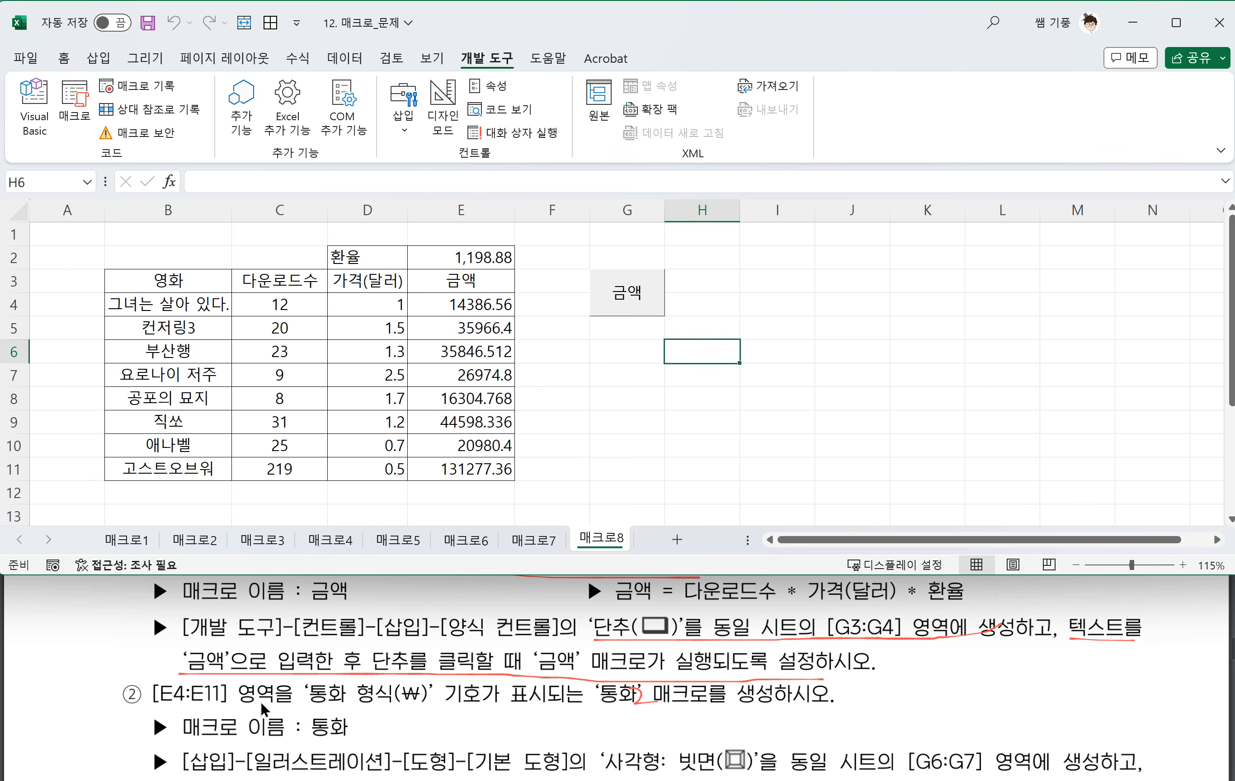
drag(313, 705, 791, 713)
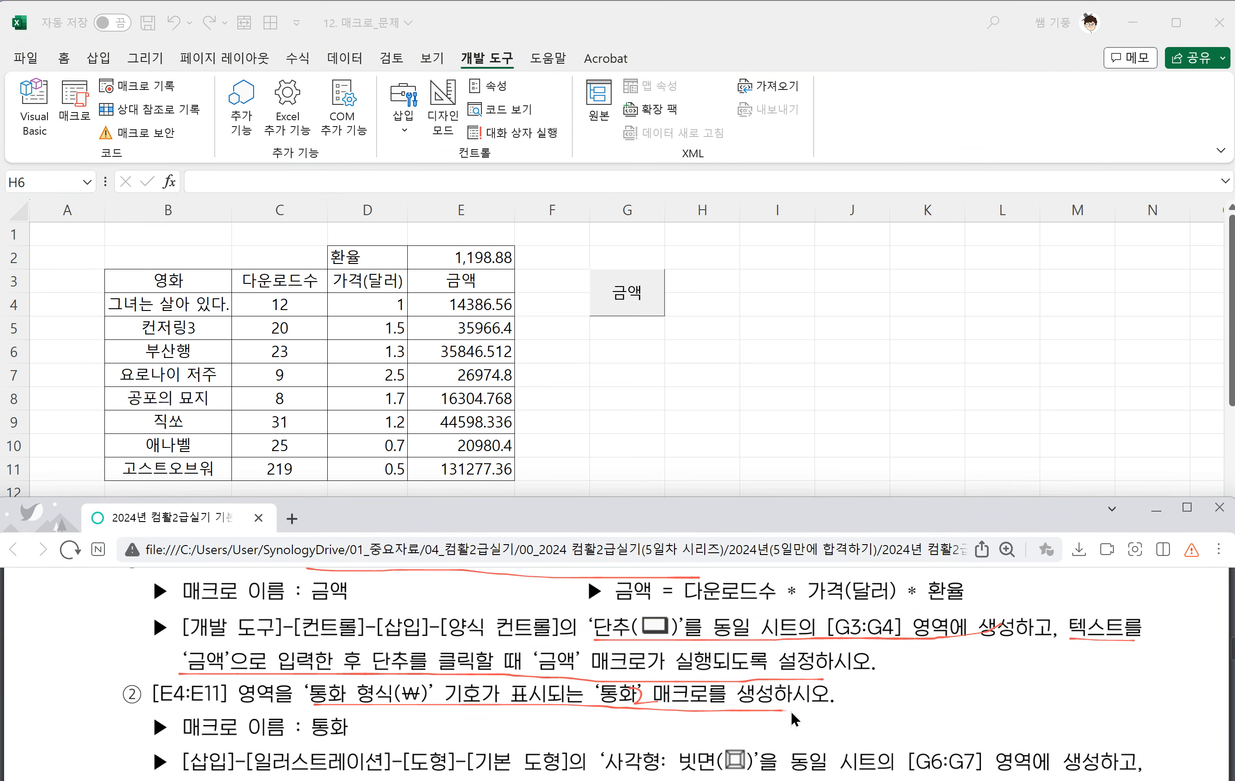
scroll(572, 686, down, 1)
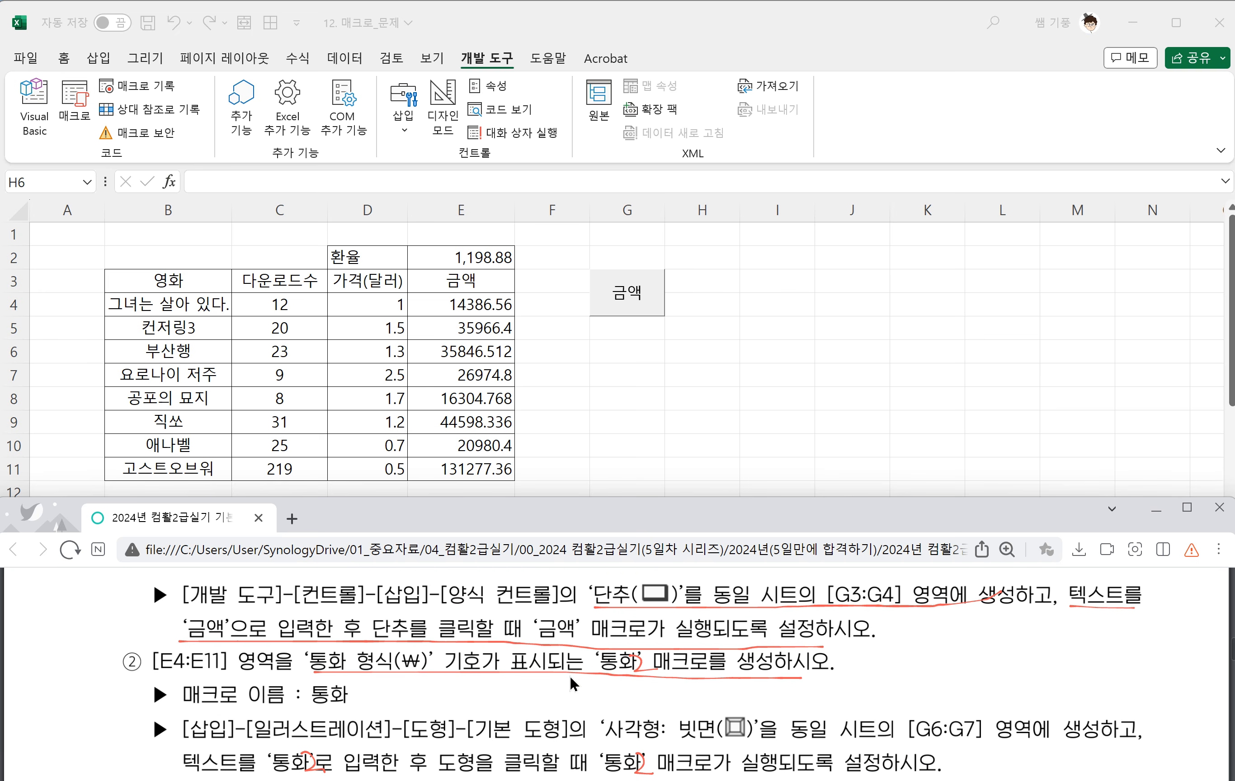
scroll(572, 686, down, 1)
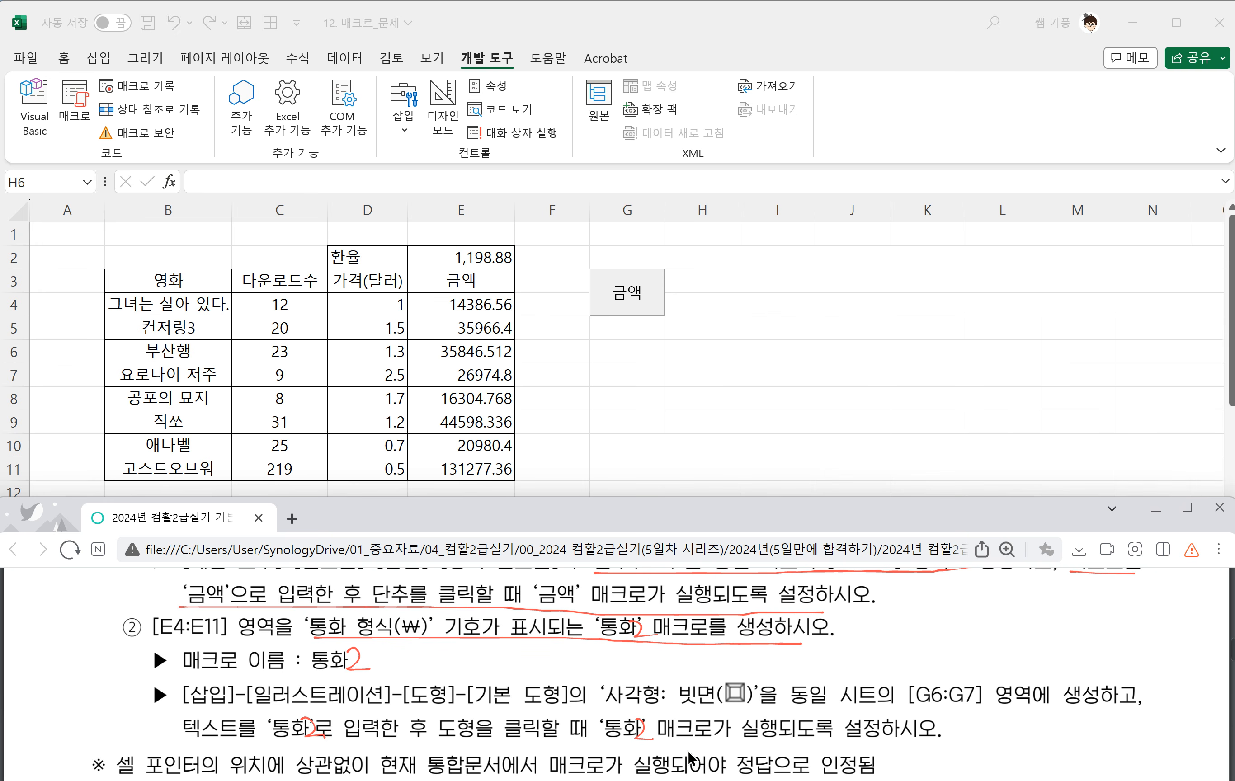
Return to the workbook and start recording a macro named 통화2 stored in the current workbook (현재 통합 문서)
click(628, 351)
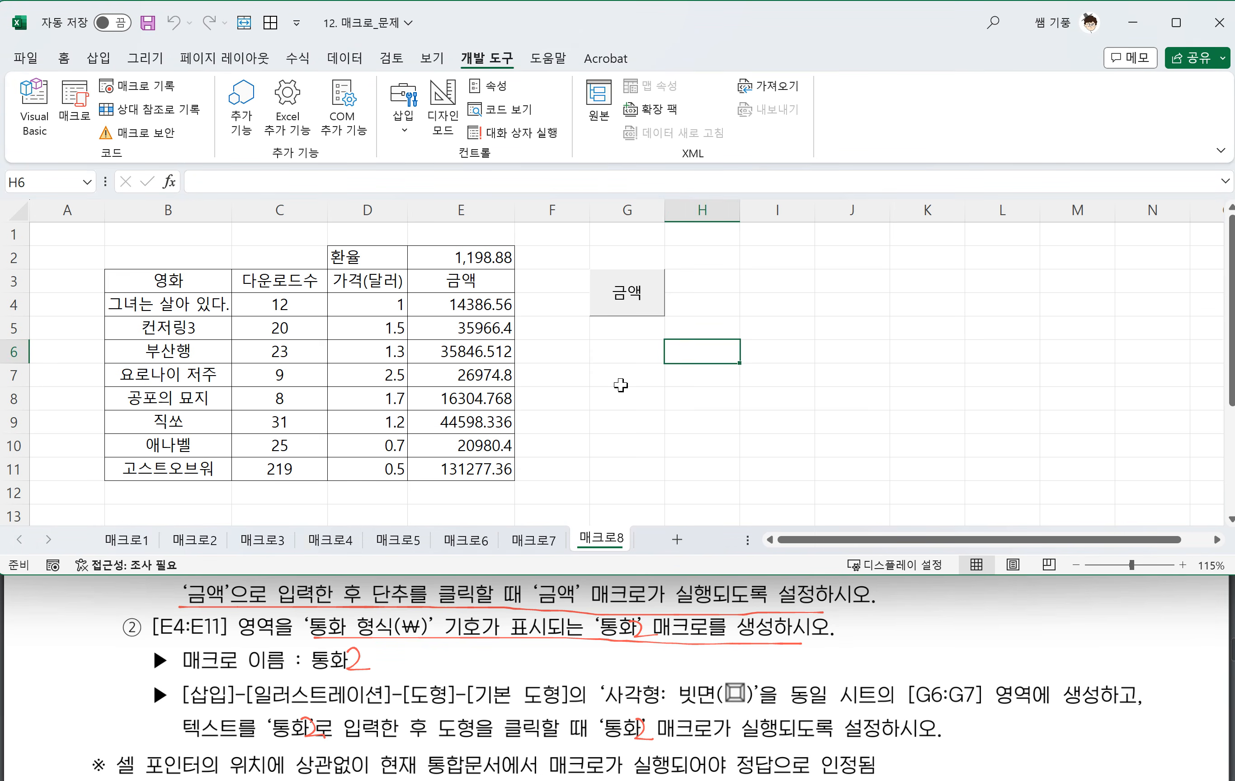
click(638, 380)
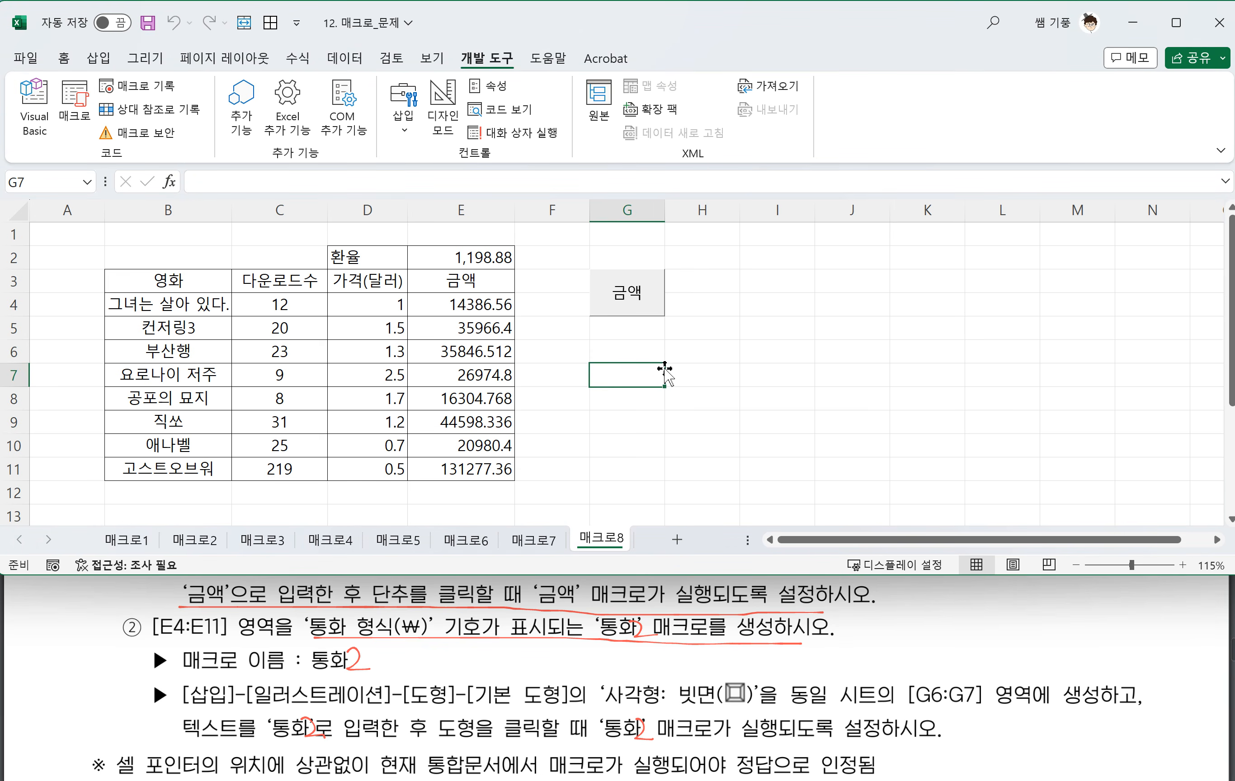
click(679, 413)
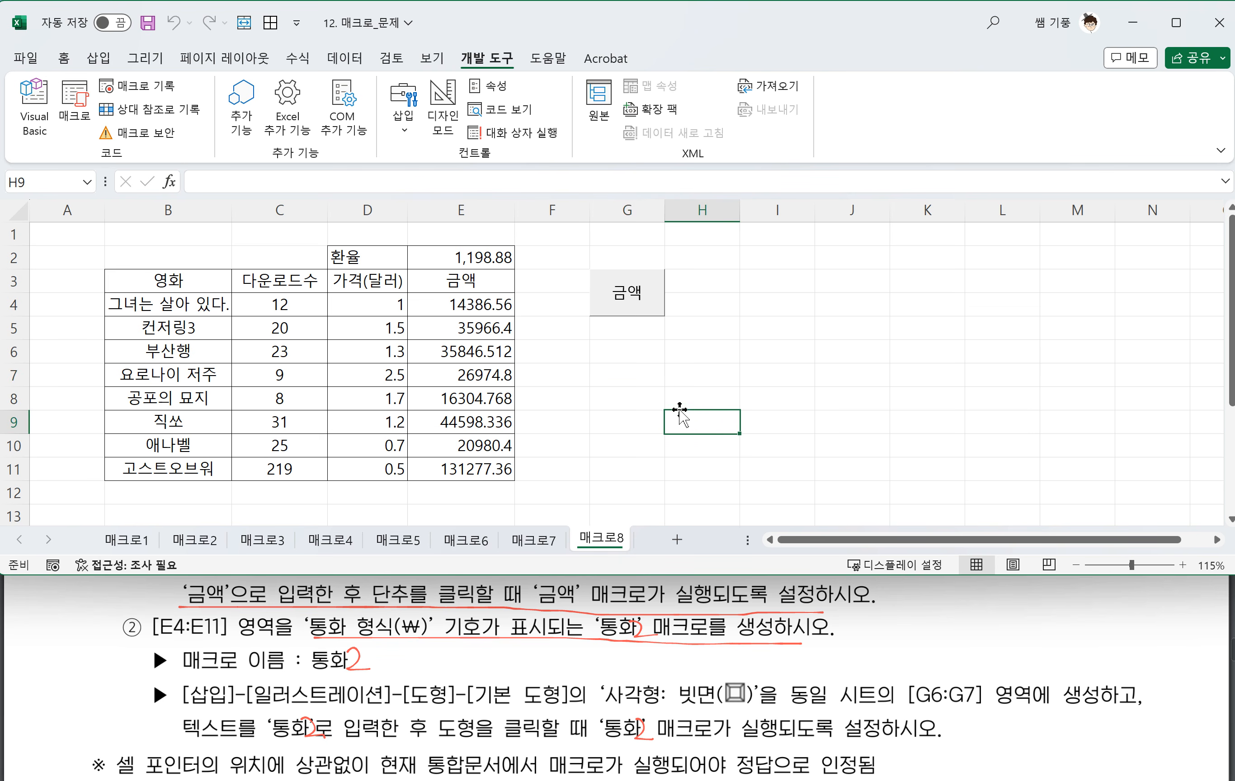
click(142, 86)
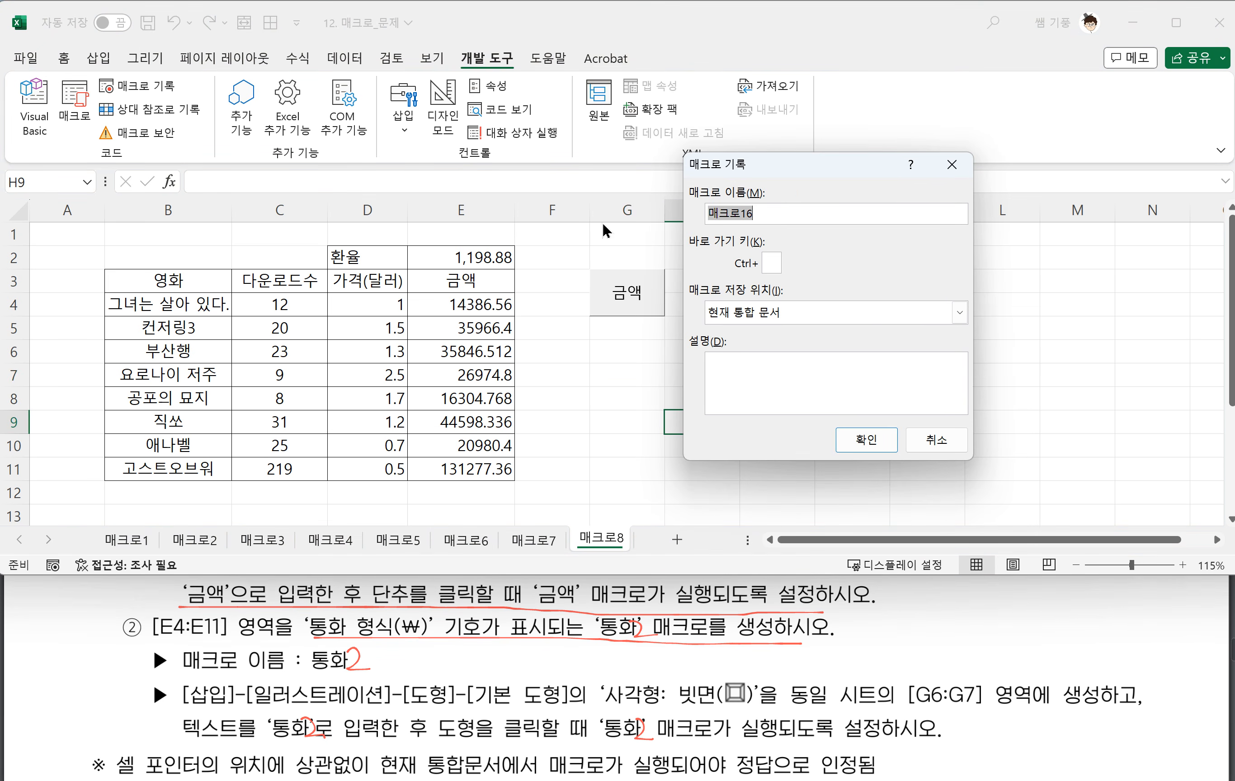
text(ㅌㅗㅇ화)
click(876, 441)
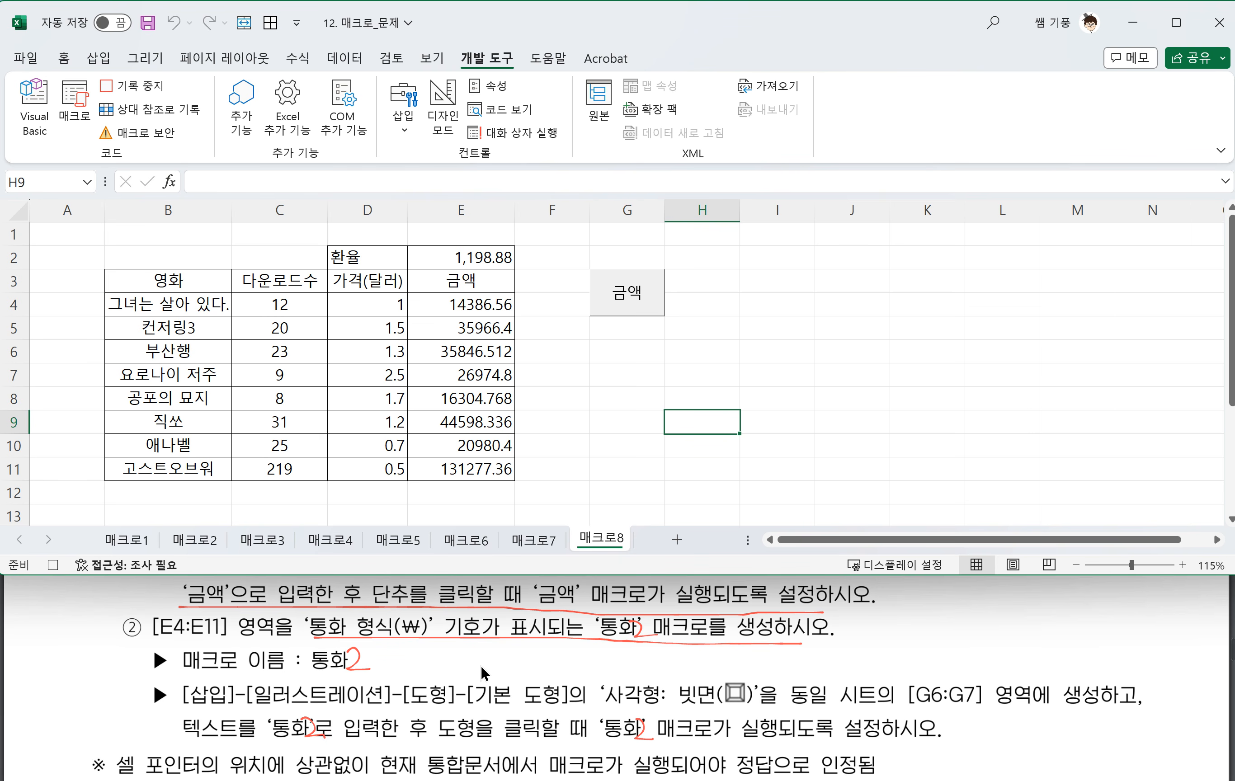
Apply the 통화 number format to E4:E11 and stop recording the macro
click(468, 304)
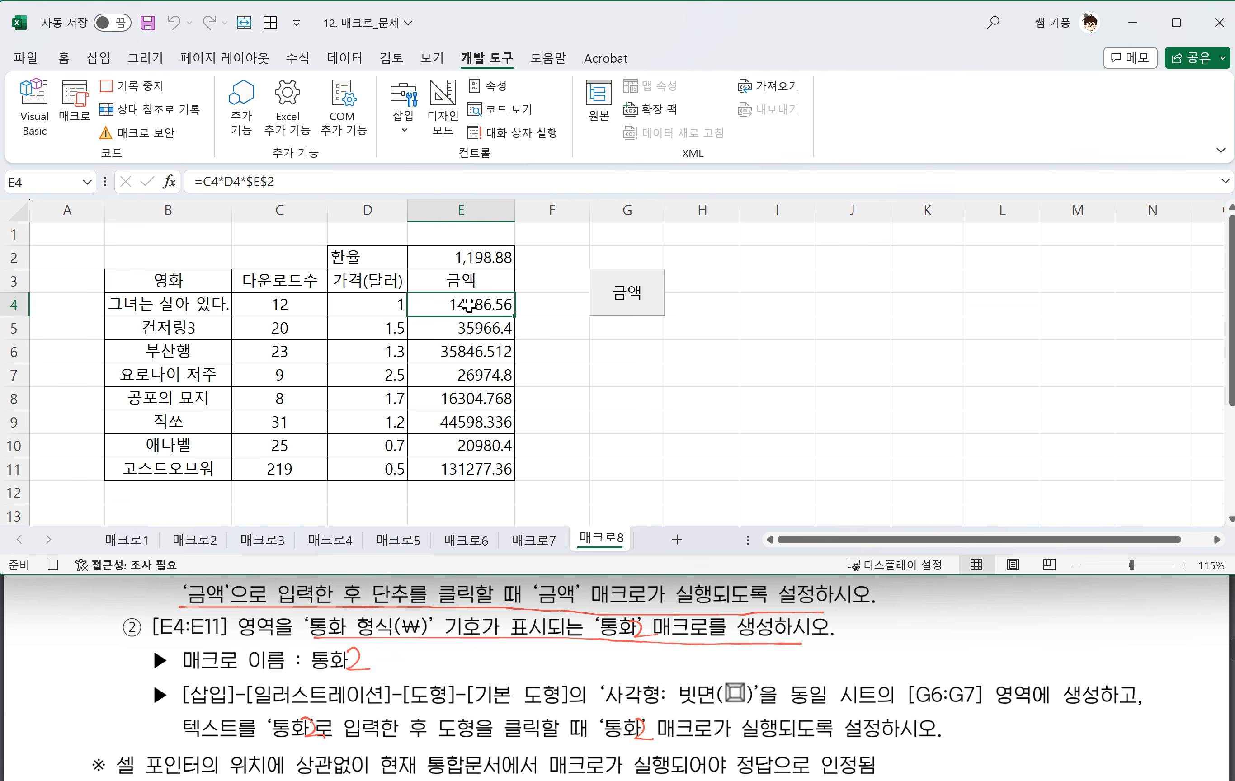
drag(468, 304, 463, 470)
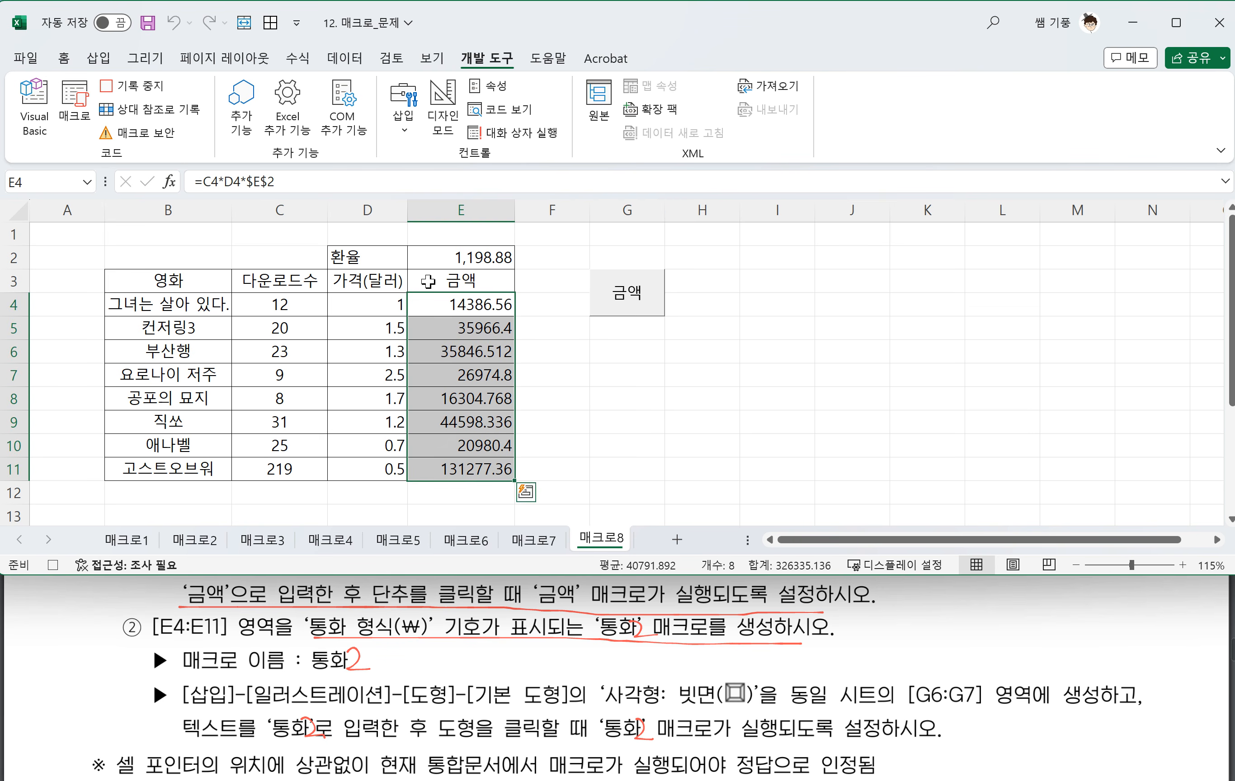
click(62, 57)
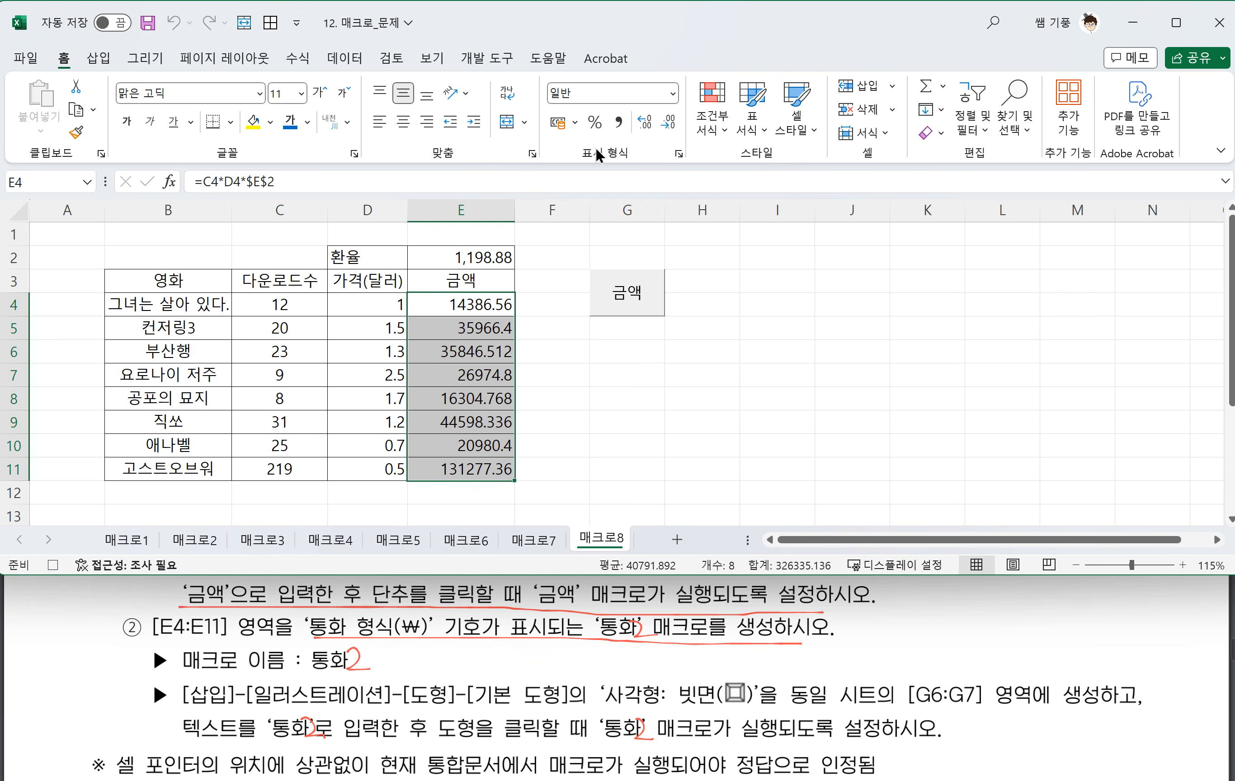
click(672, 93)
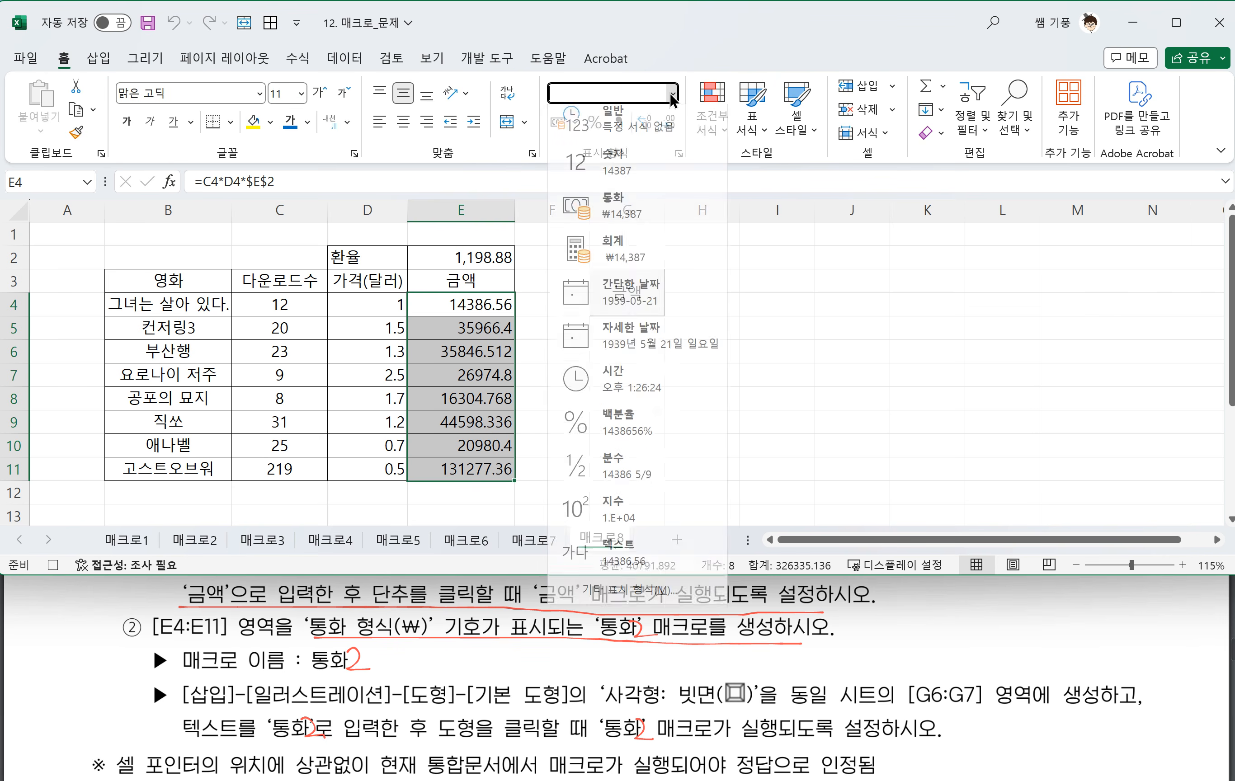
click(617, 213)
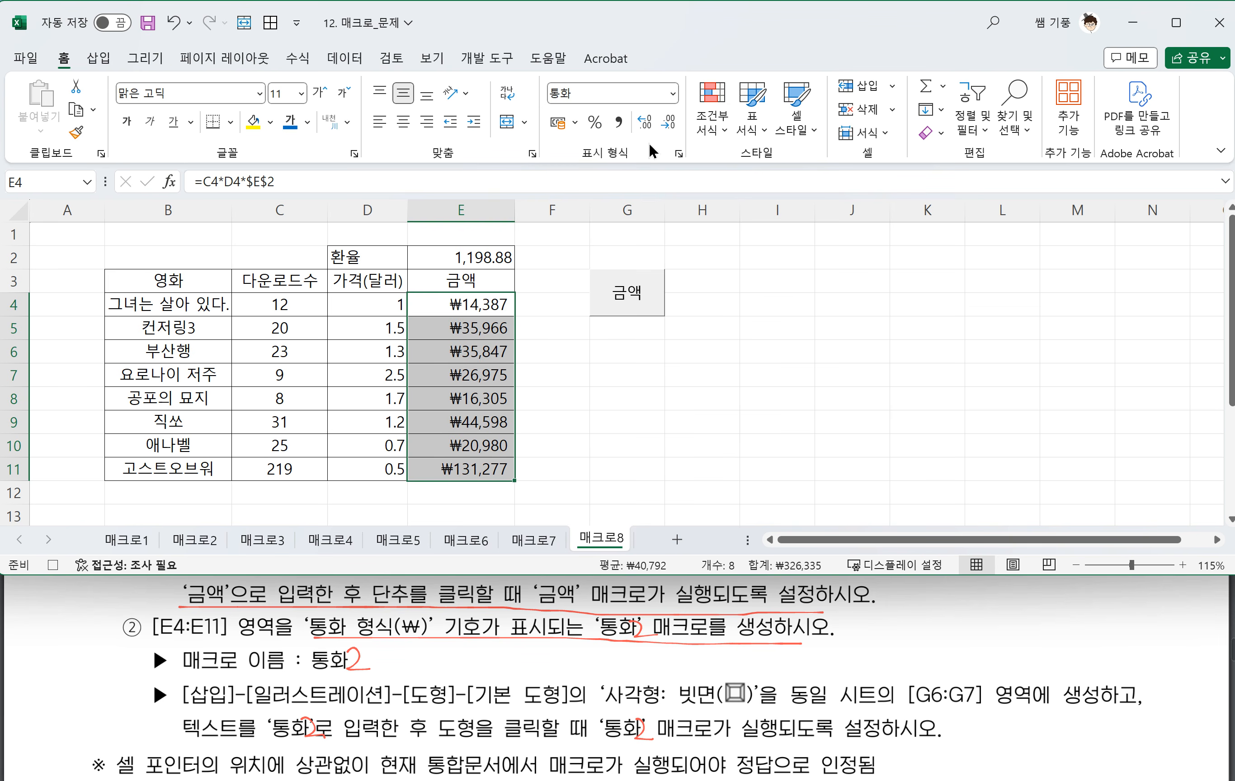
click(487, 57)
click(149, 85)
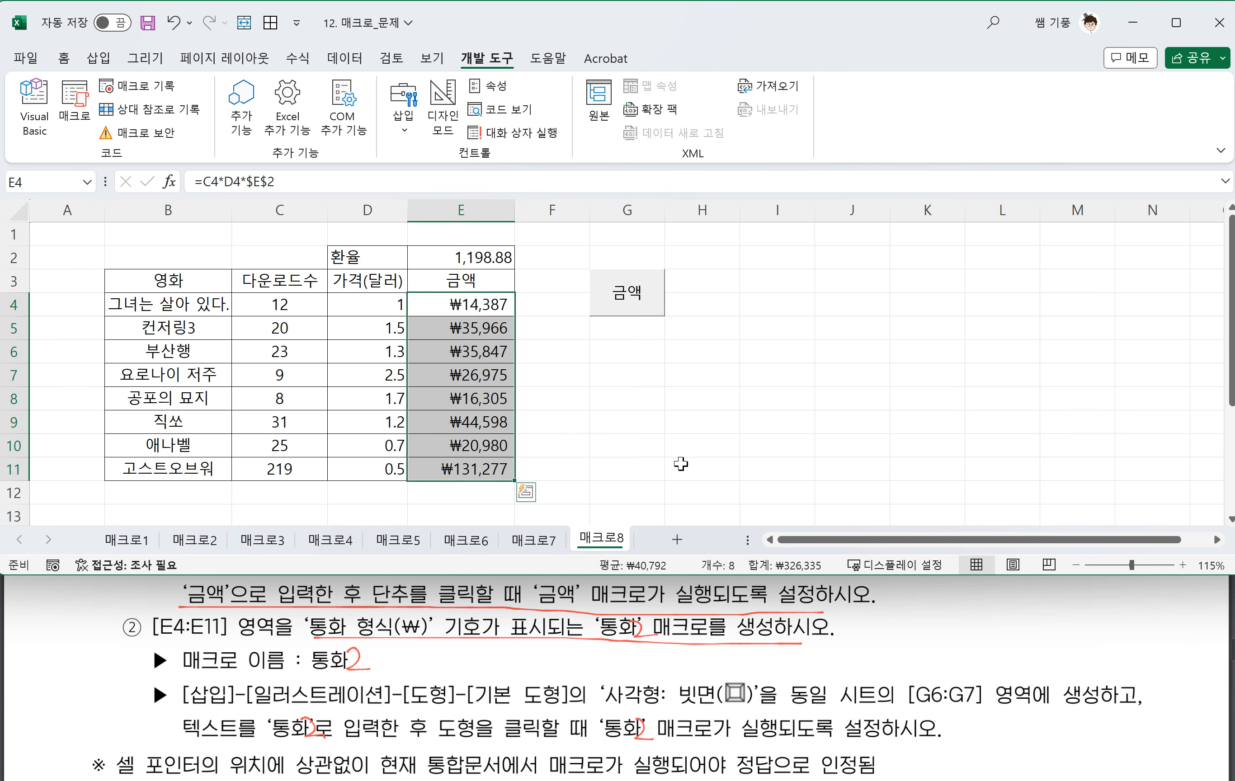
click(662, 430)
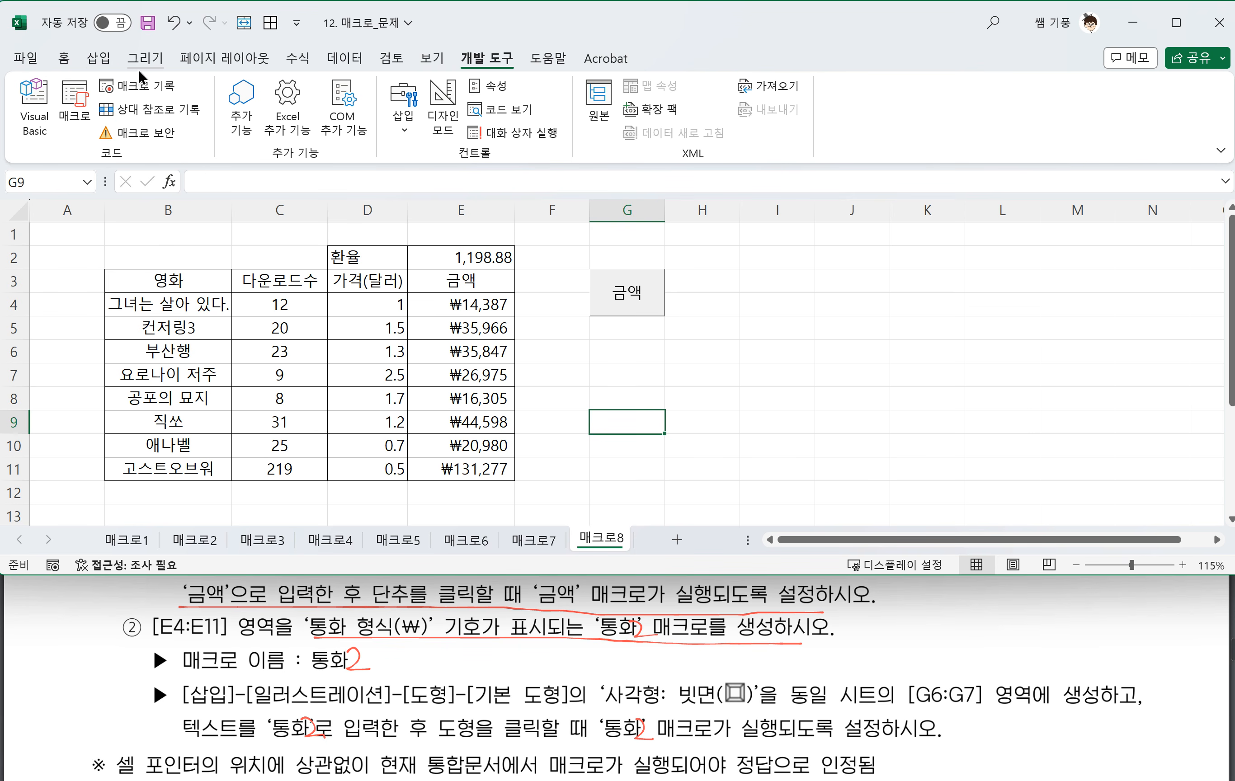
Insert a bevel rectangle (사각형: 빗면) covering G6:G7 on the 매크로8 sheet and label it 통화2
click(101, 58)
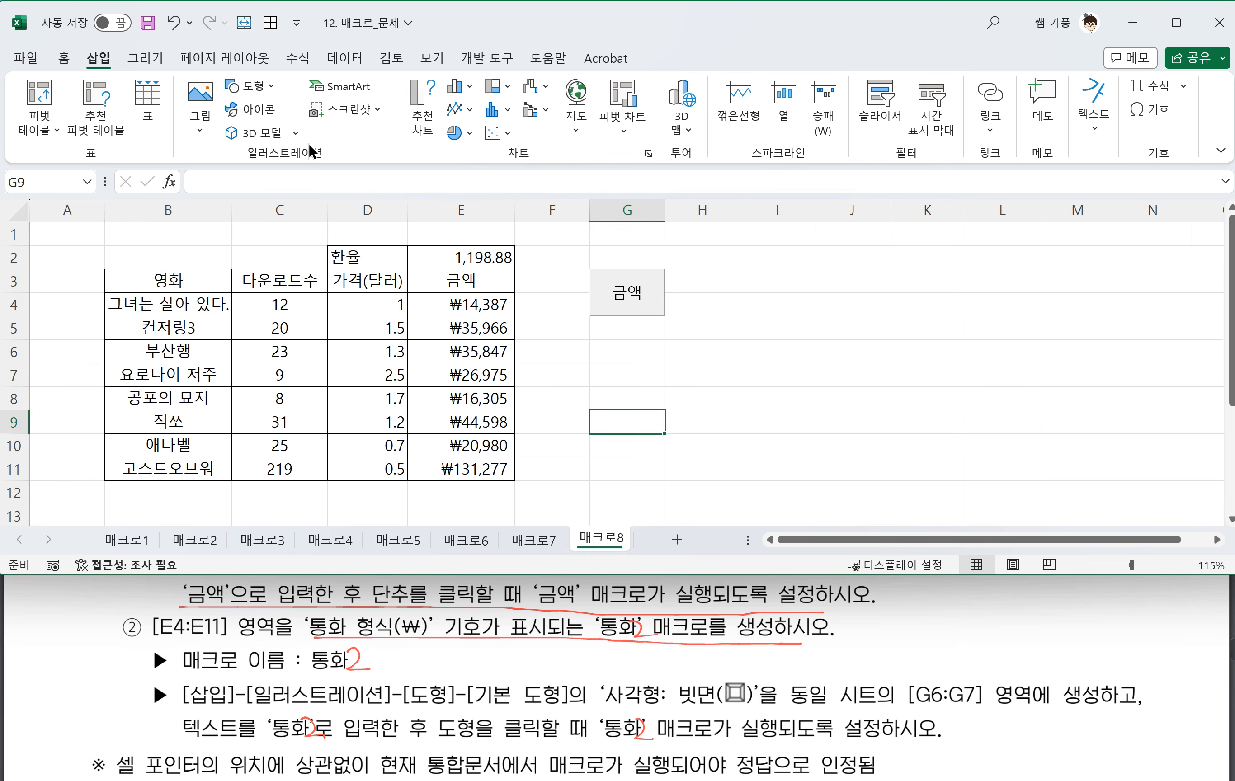
click(259, 87)
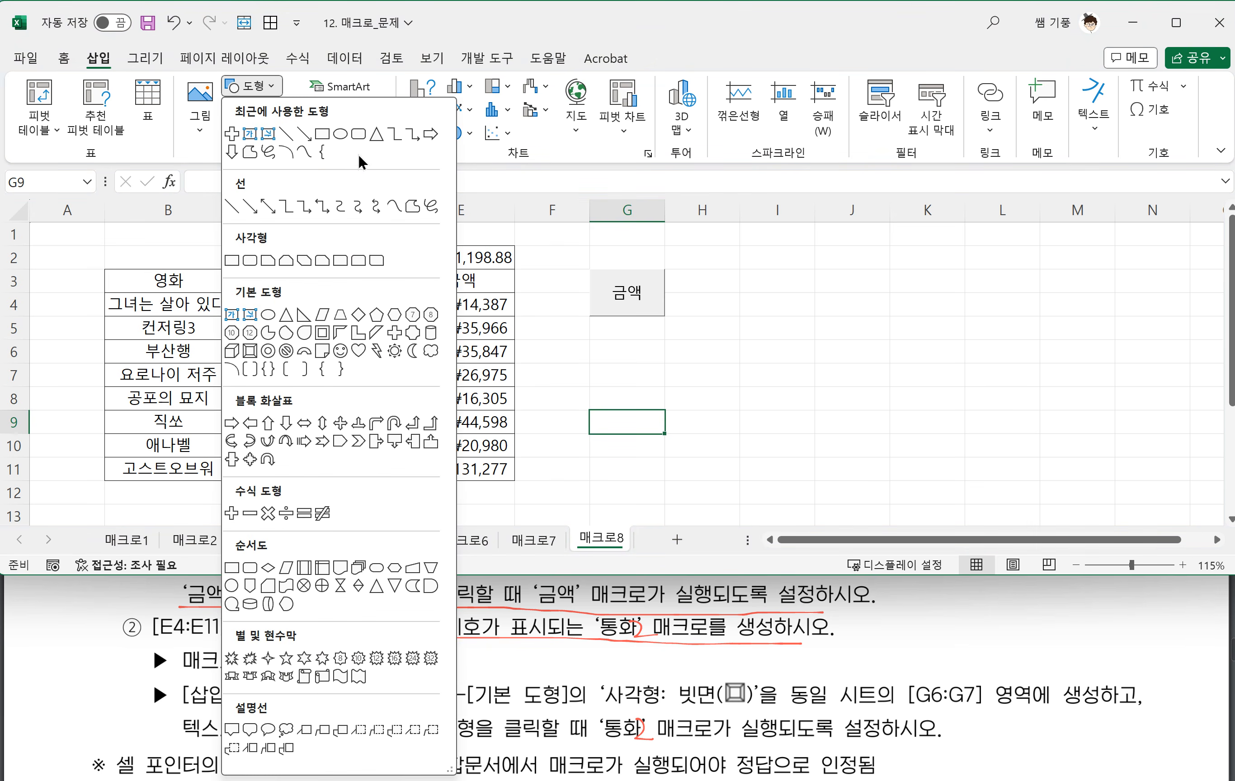
click(250, 351)
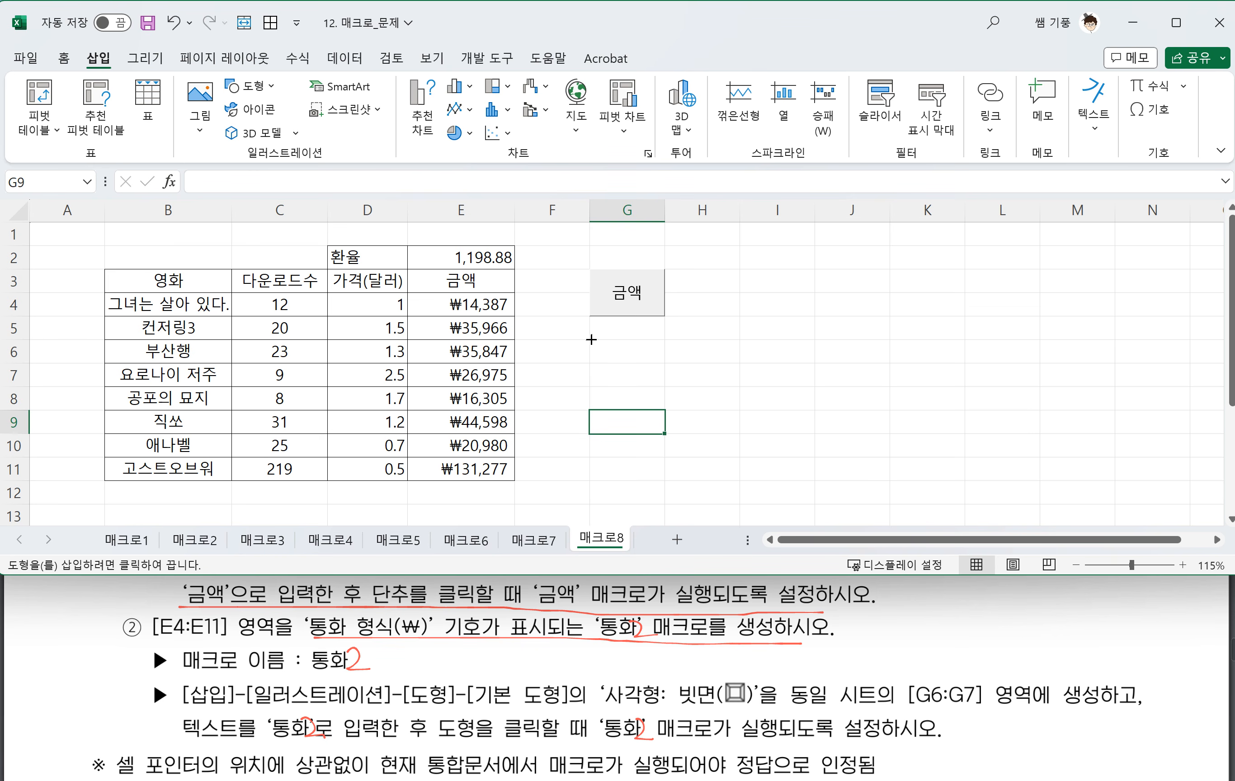
drag(592, 339, 666, 384)
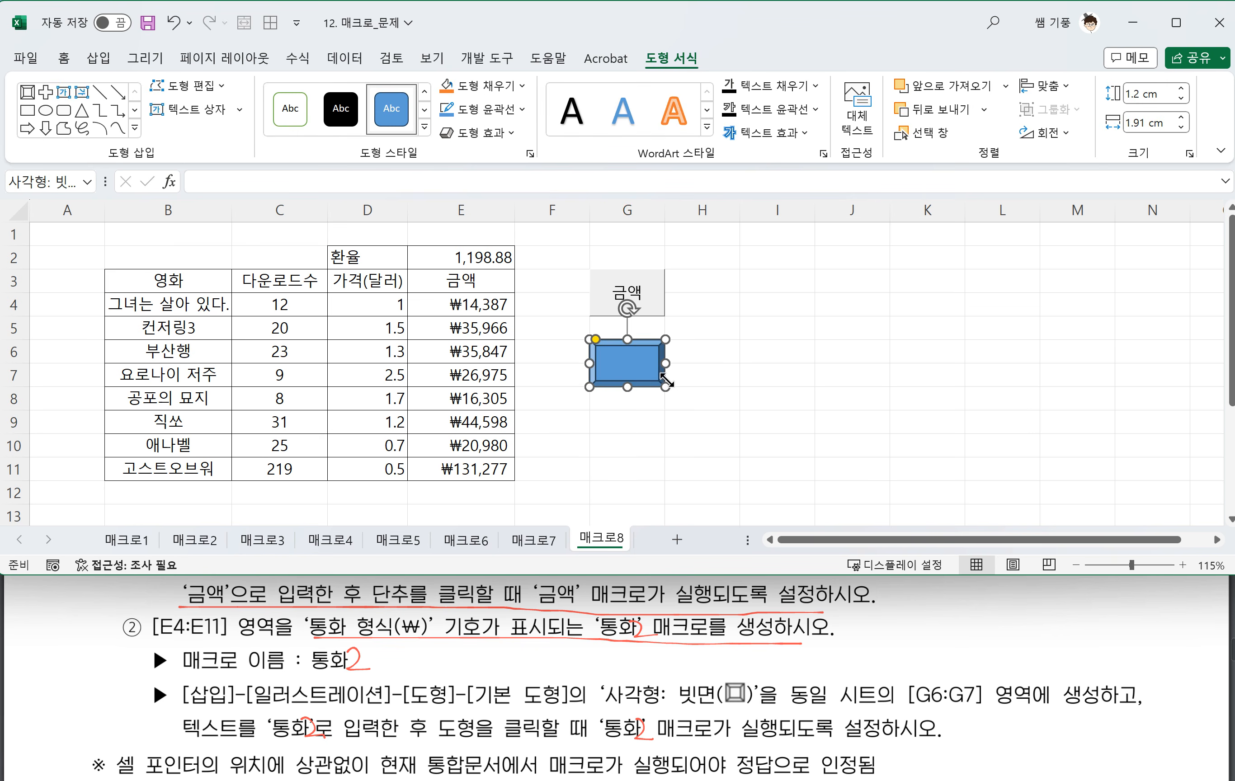
text(통화2)
click(648, 419)
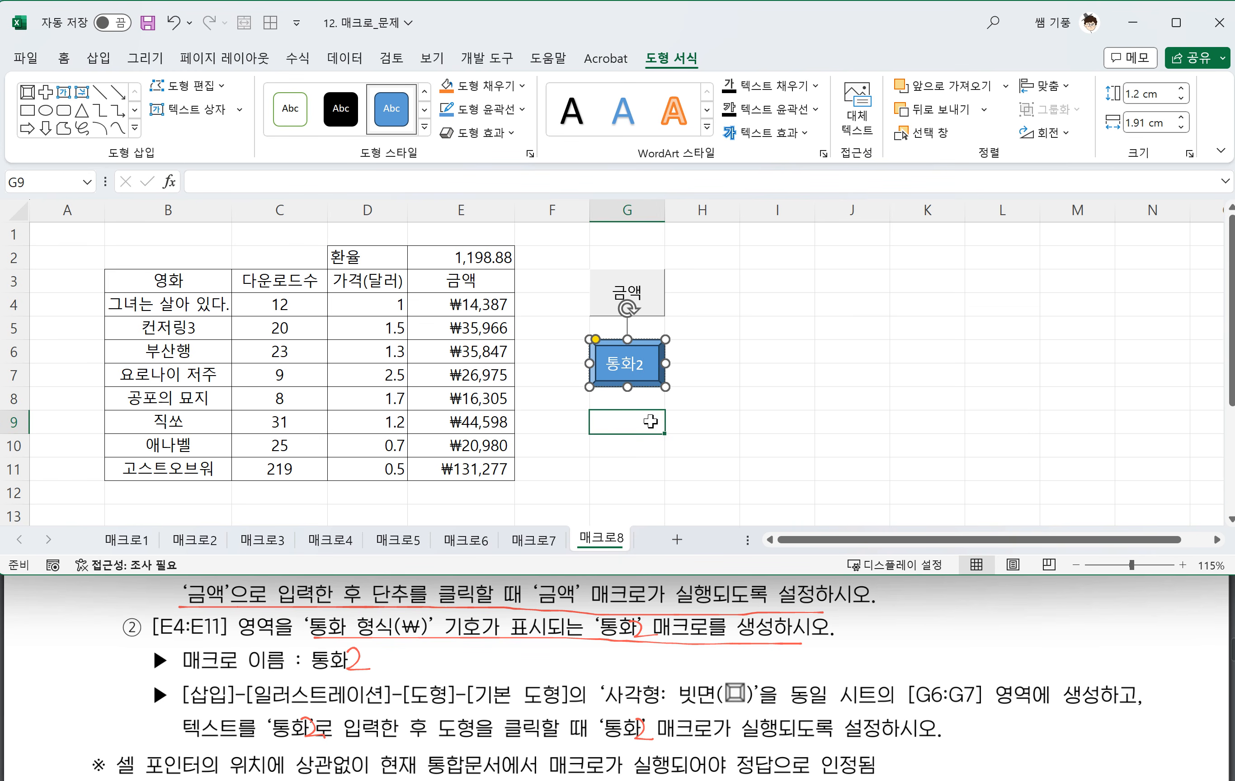
Assign the 통화2 macro to the bevel shape and deselect the shape
click(647, 383)
right_click(647, 383)
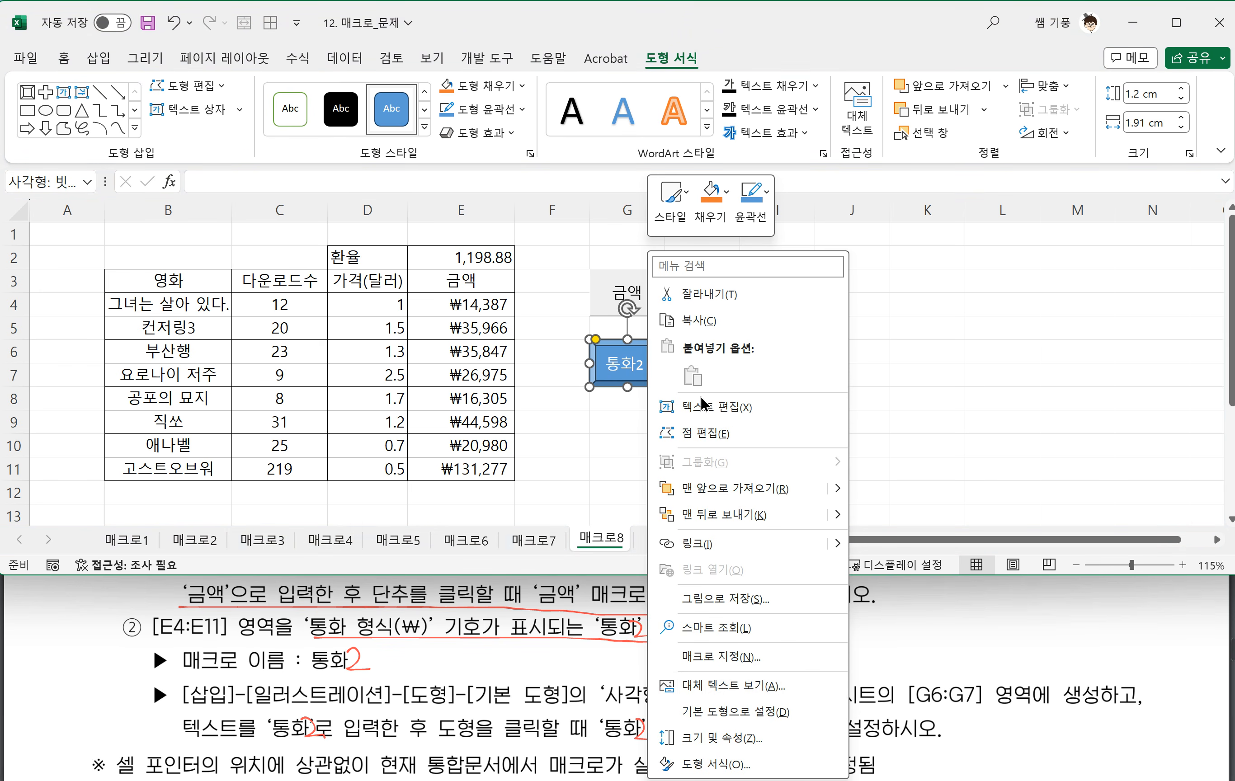
click(717, 654)
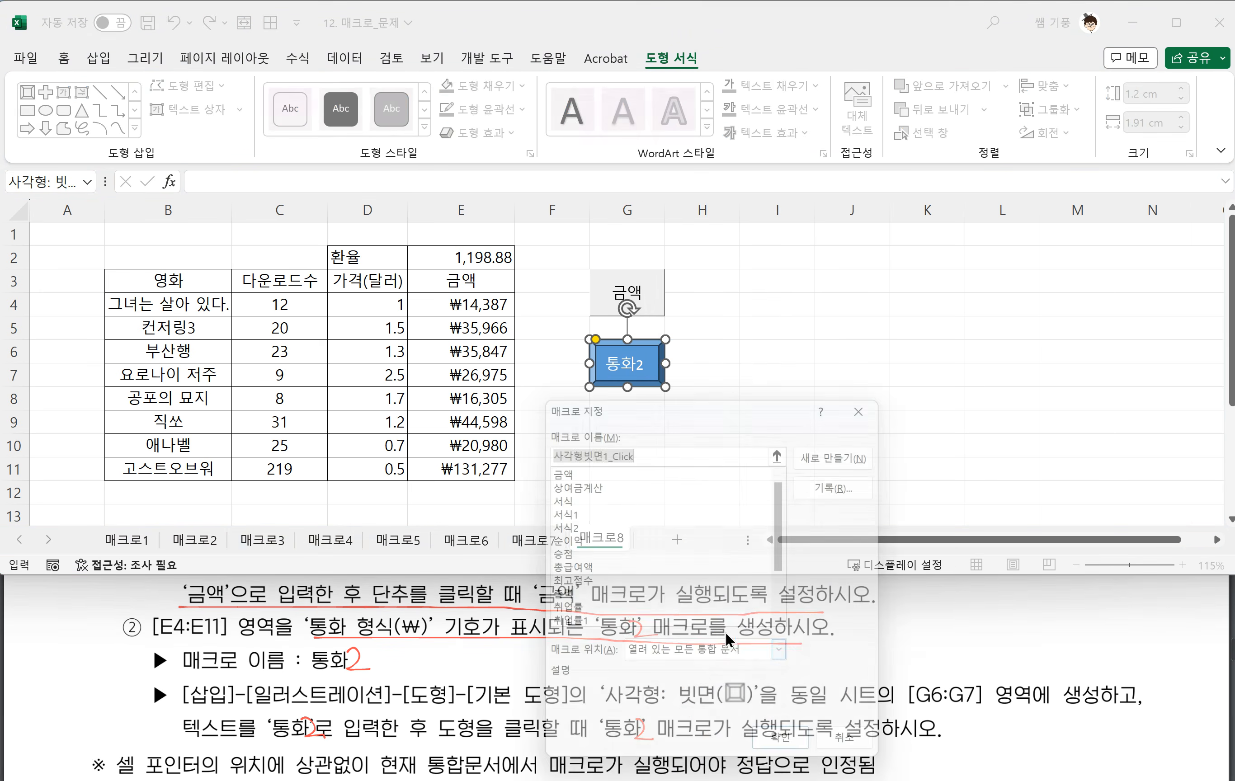
scroll(648, 574, down, 1)
scroll(618, 547, up, 1)
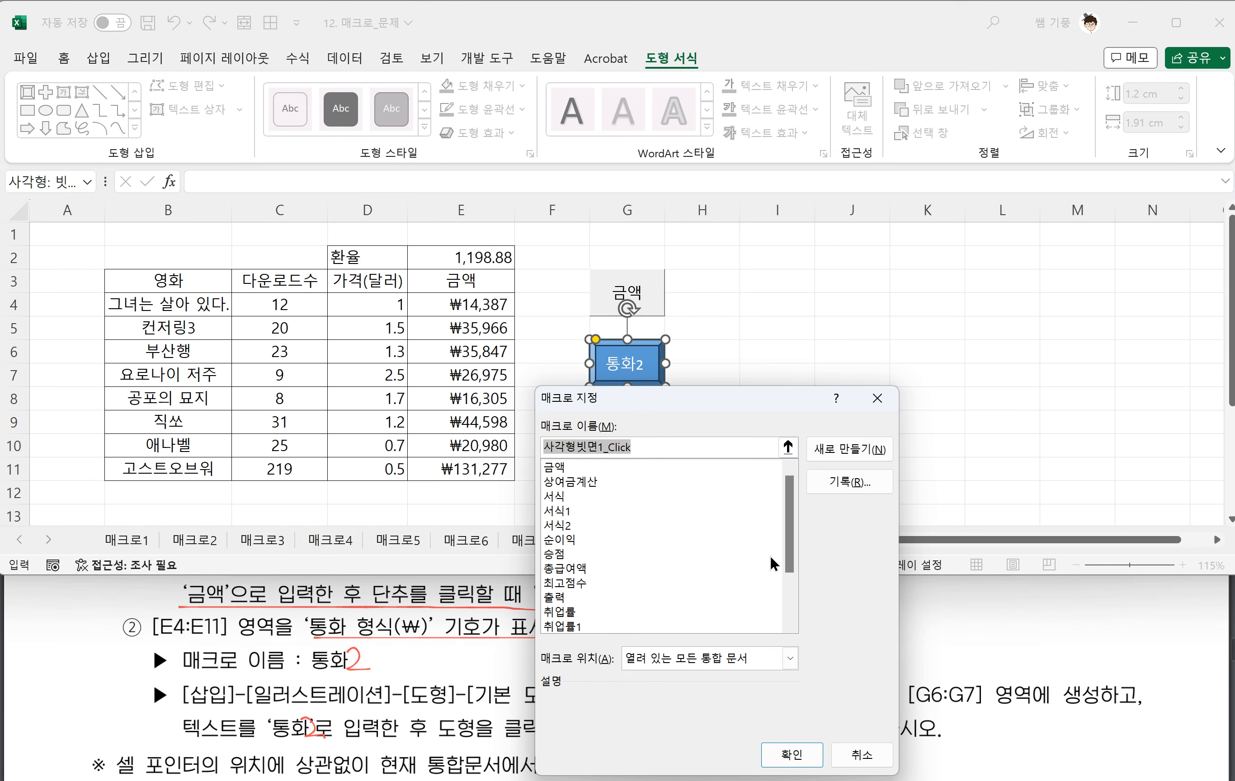
drag(790, 550, 775, 625)
click(574, 598)
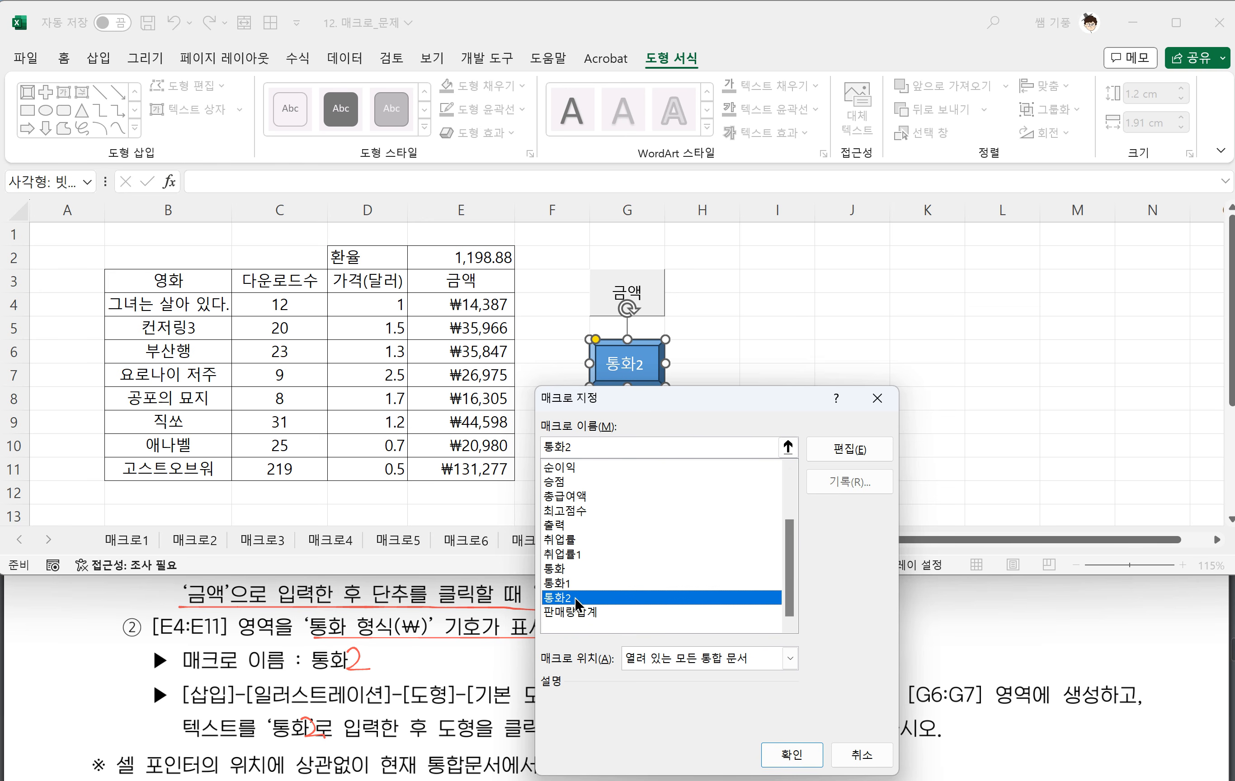
click(792, 755)
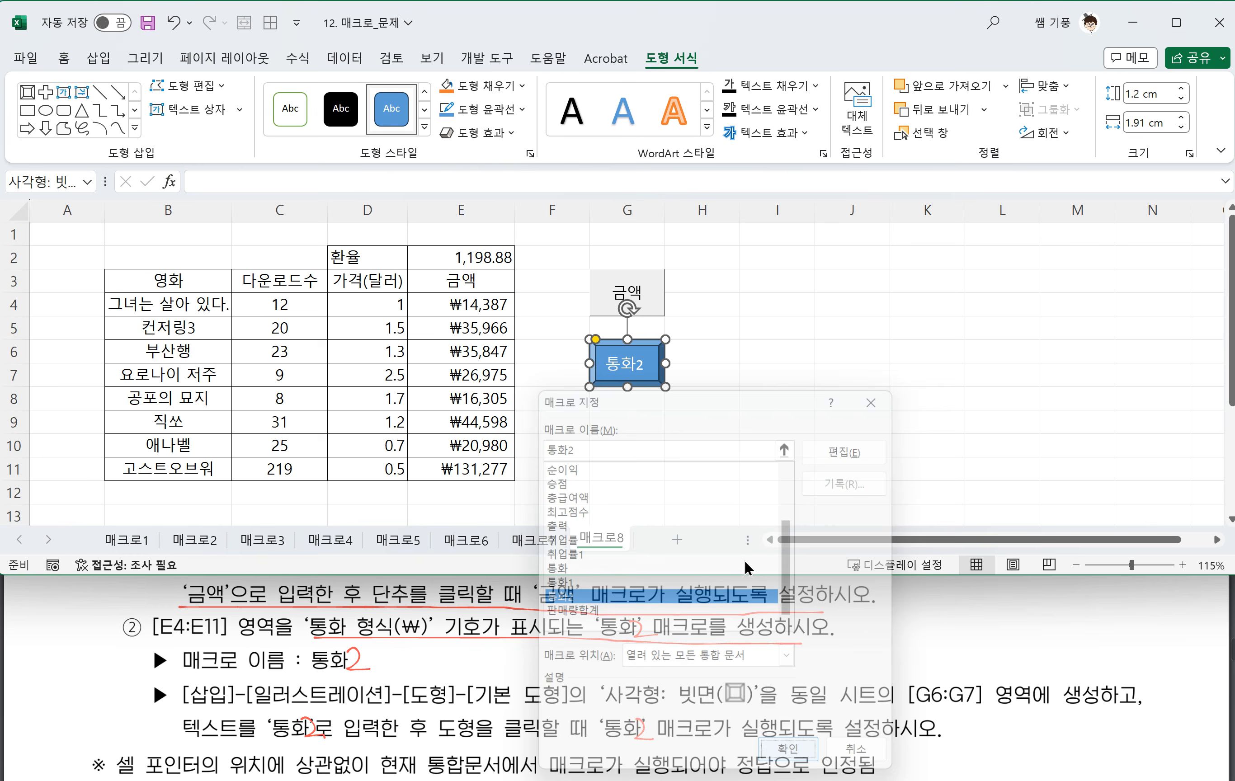
click(695, 469)
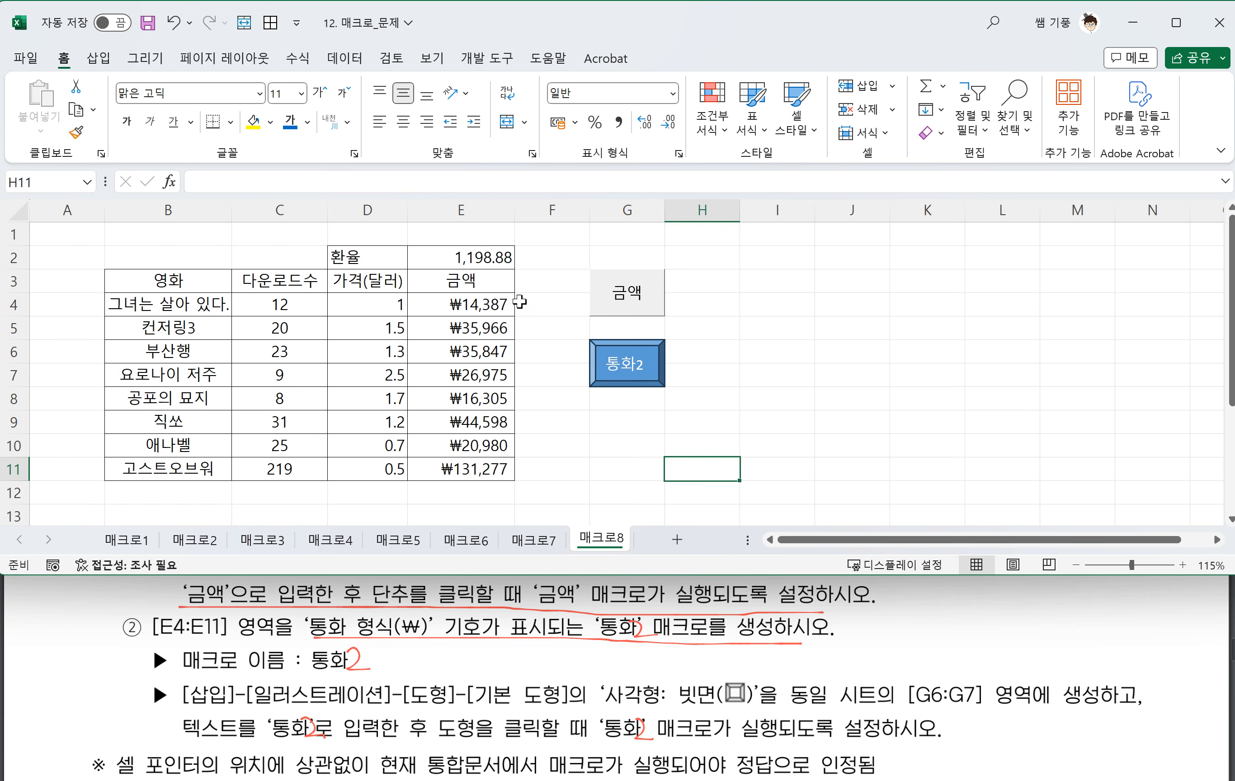
Clear the amounts in E4:E11 of the 금액 column
drag(467, 289, 458, 468)
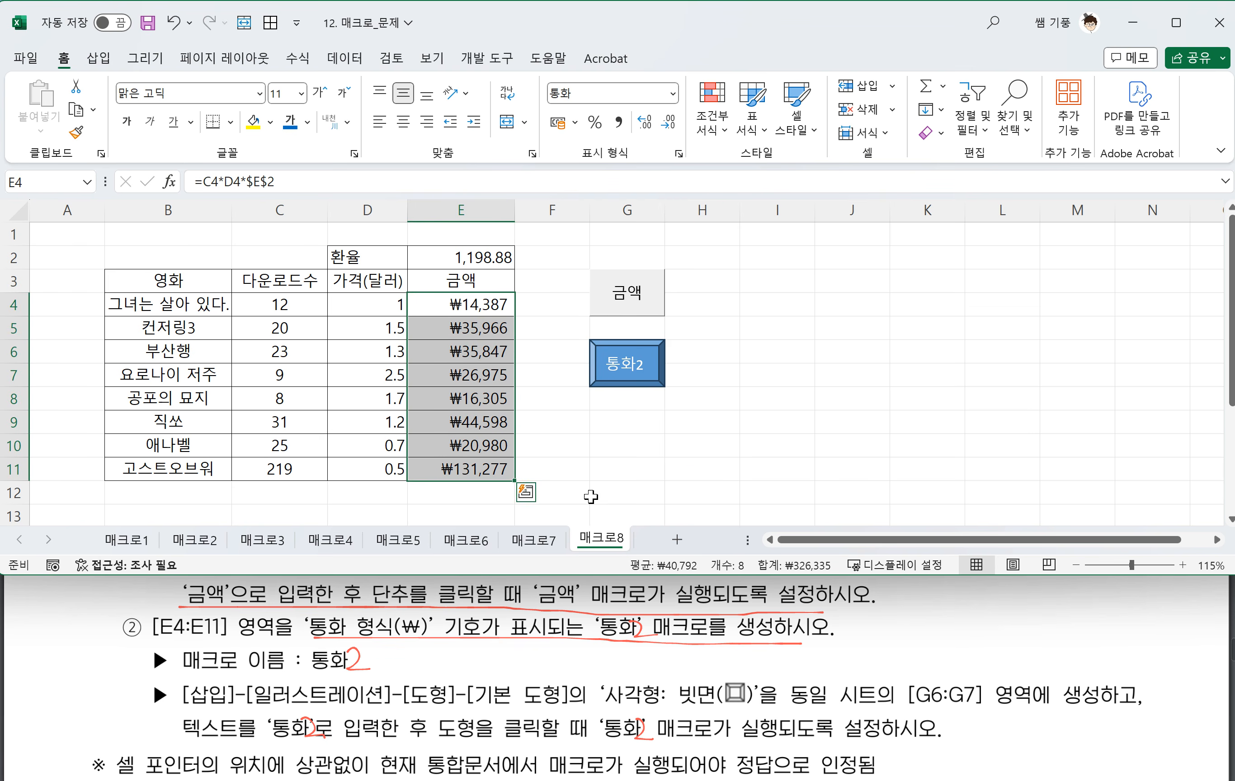
key(Delete)
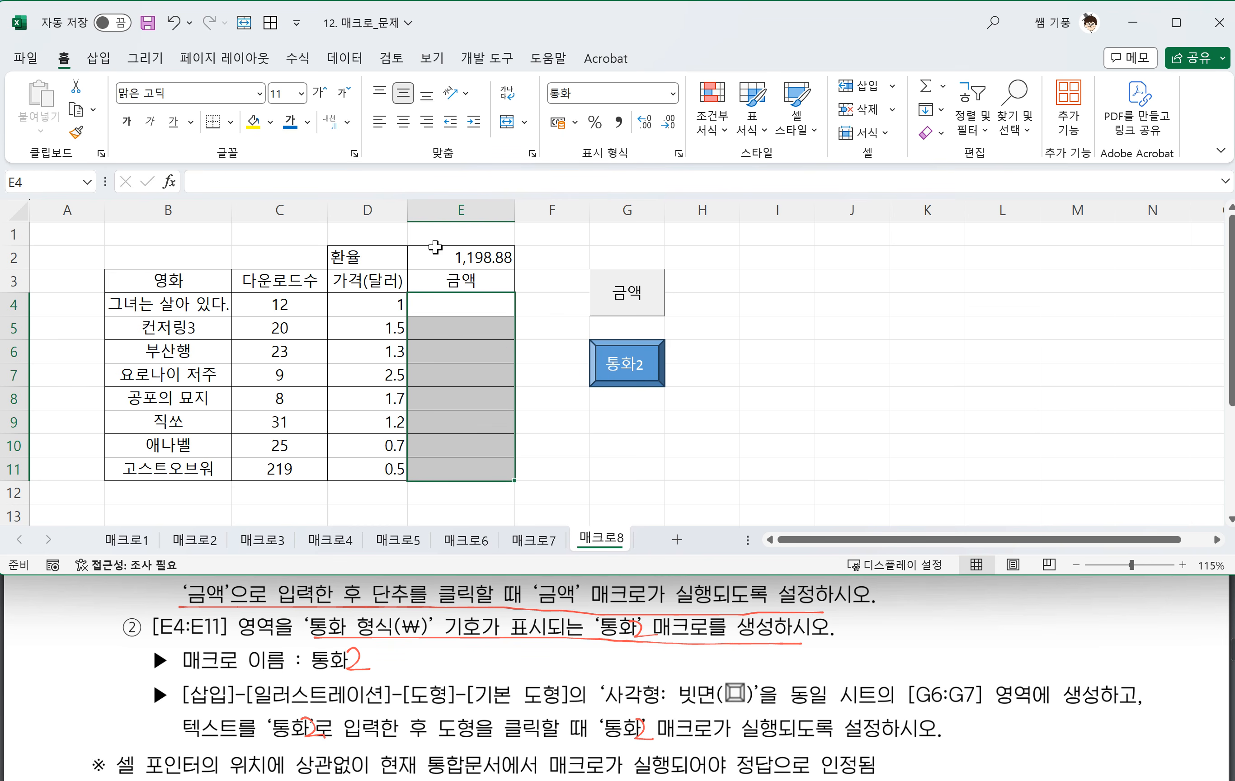
Look over the list of recorded macros, then close it without running any and select cell G10
click(486, 59)
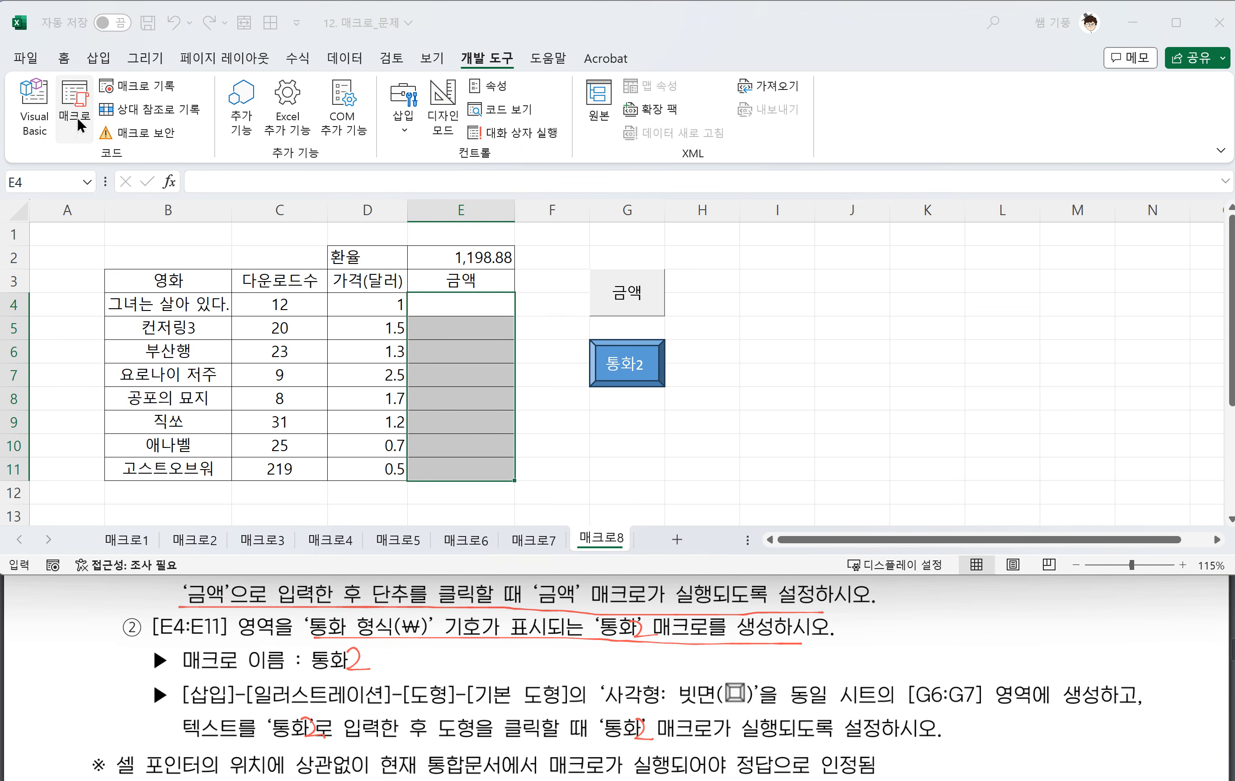
click(77, 116)
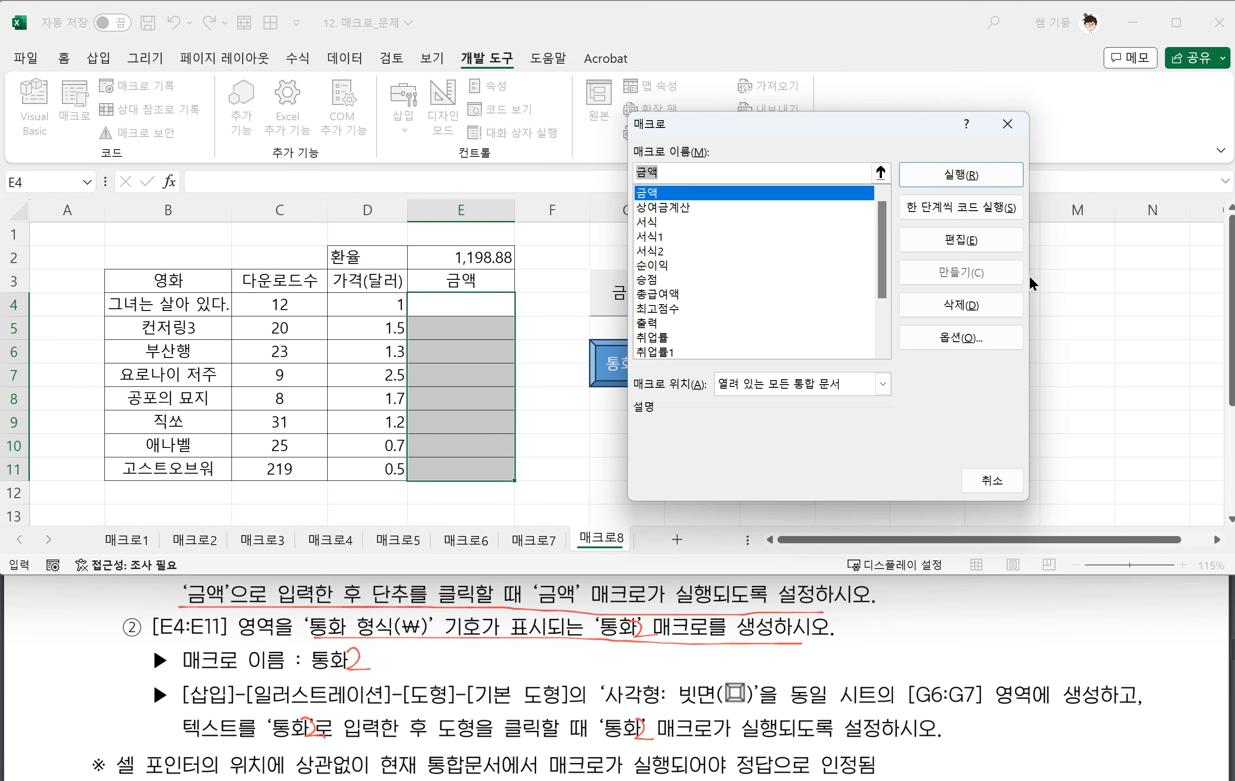
click(992, 484)
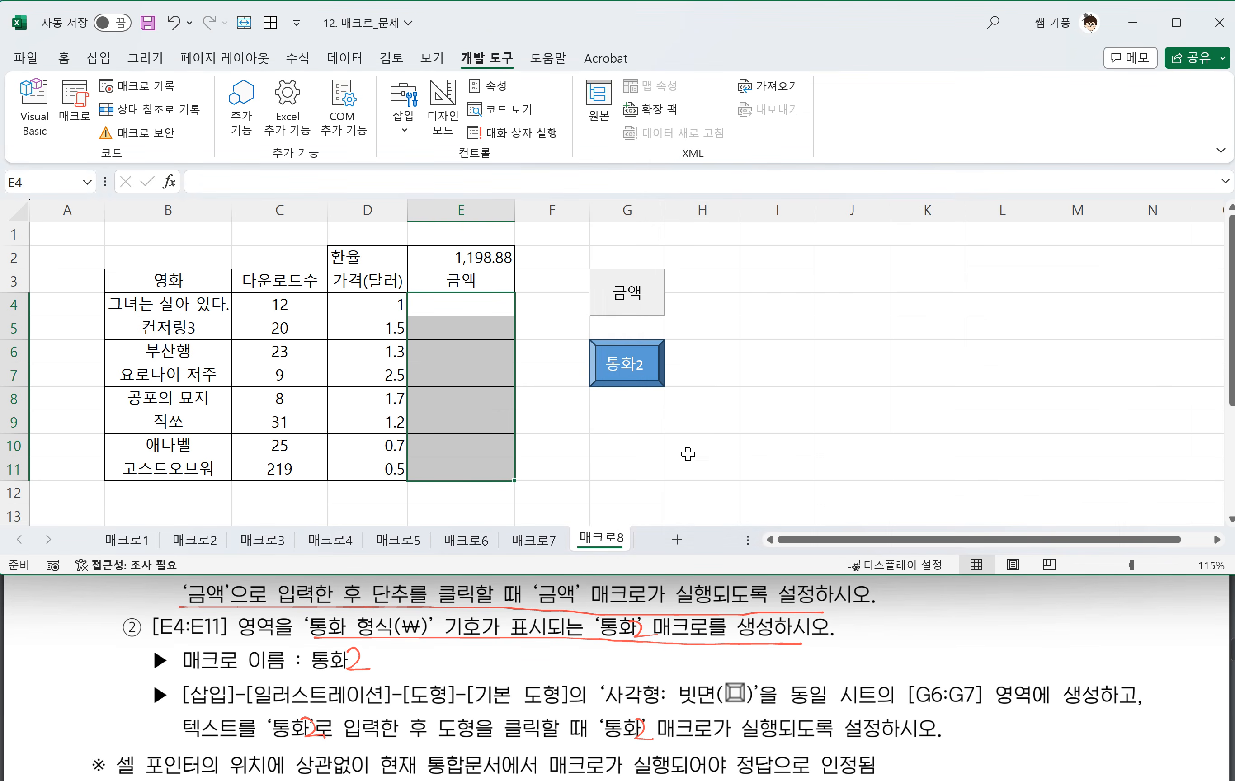
click(643, 453)
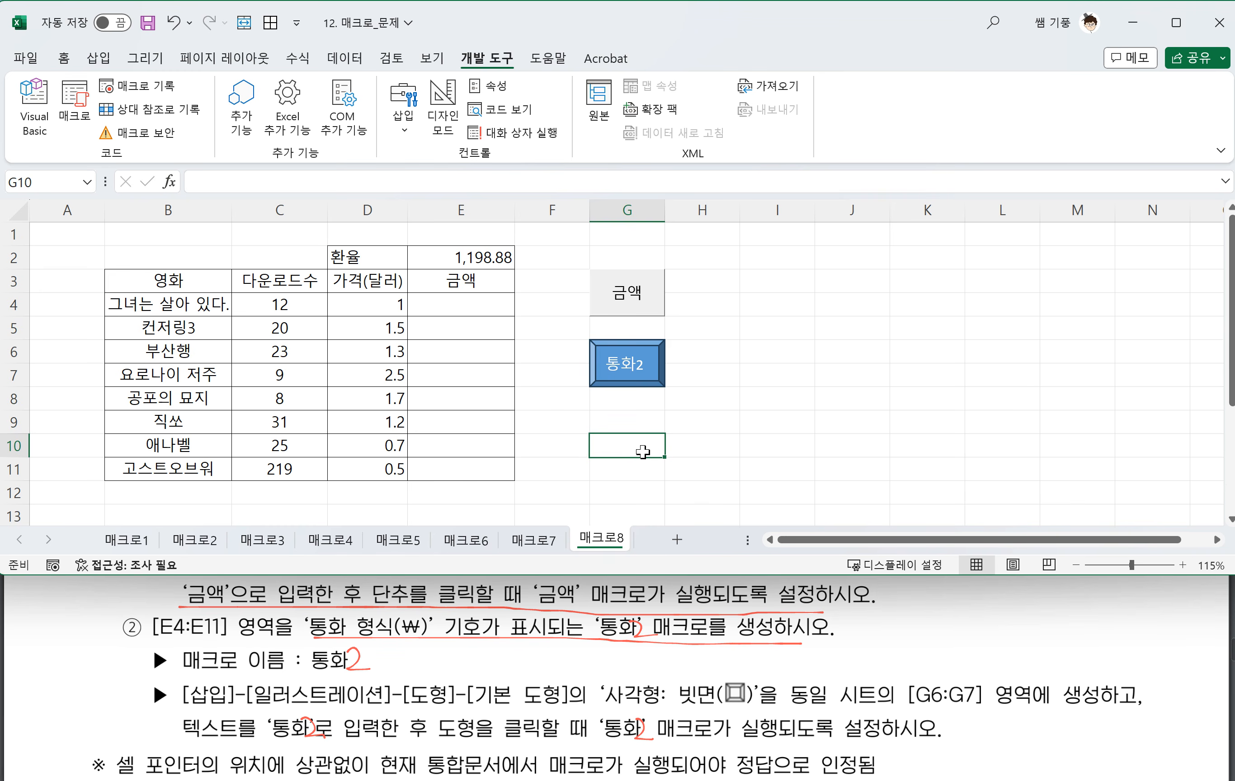